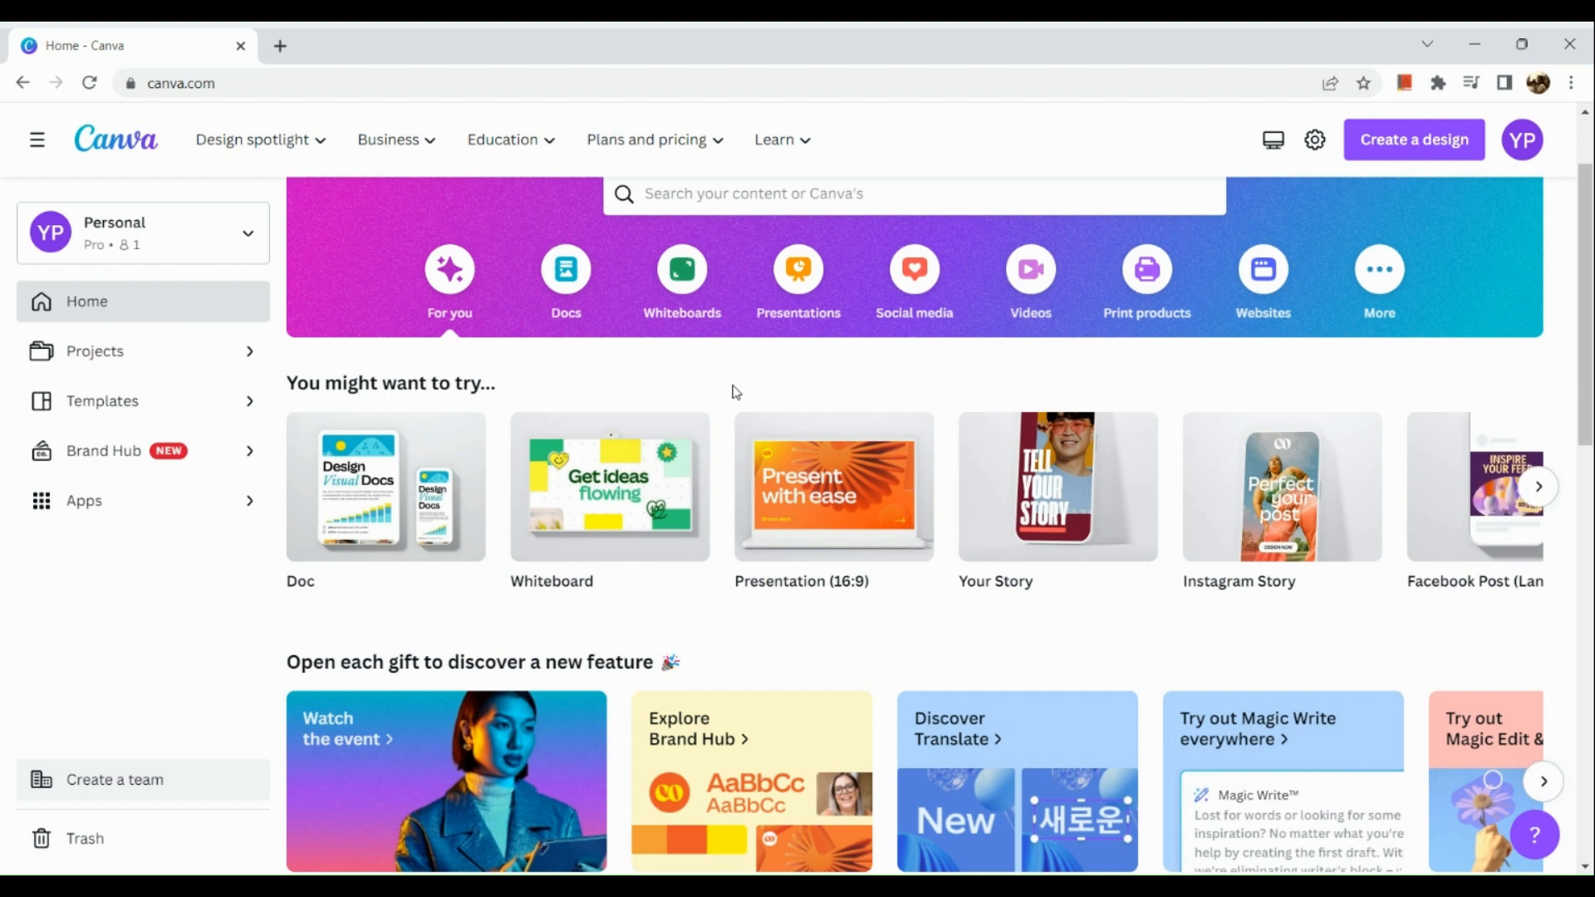
pyautogui.scroll(2, 732, 391)
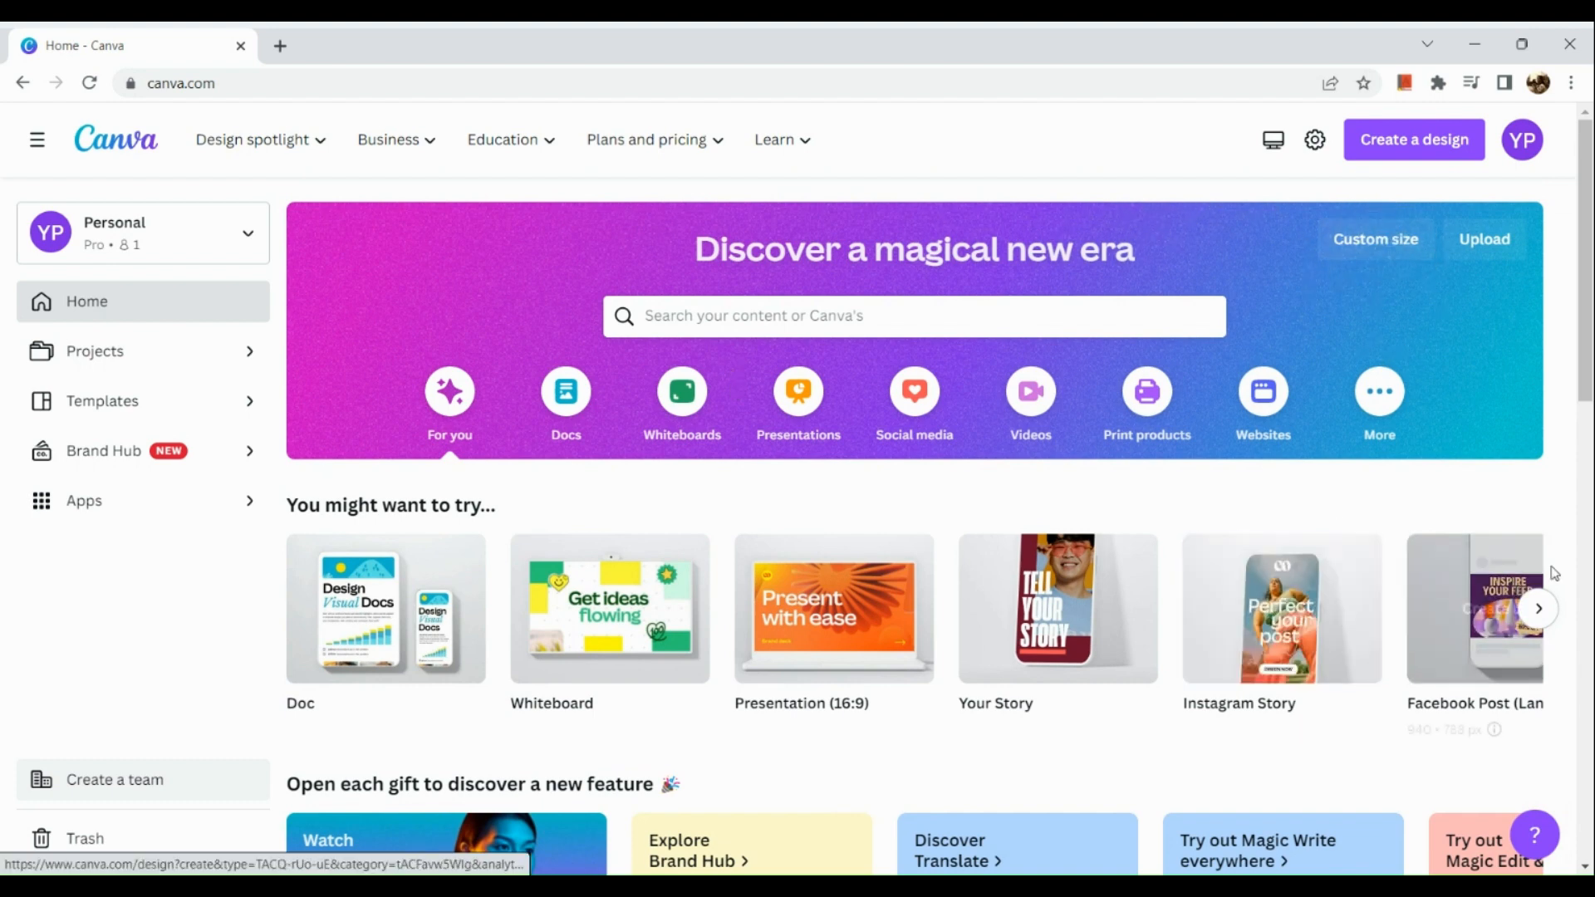
pyautogui.click(1547, 613)
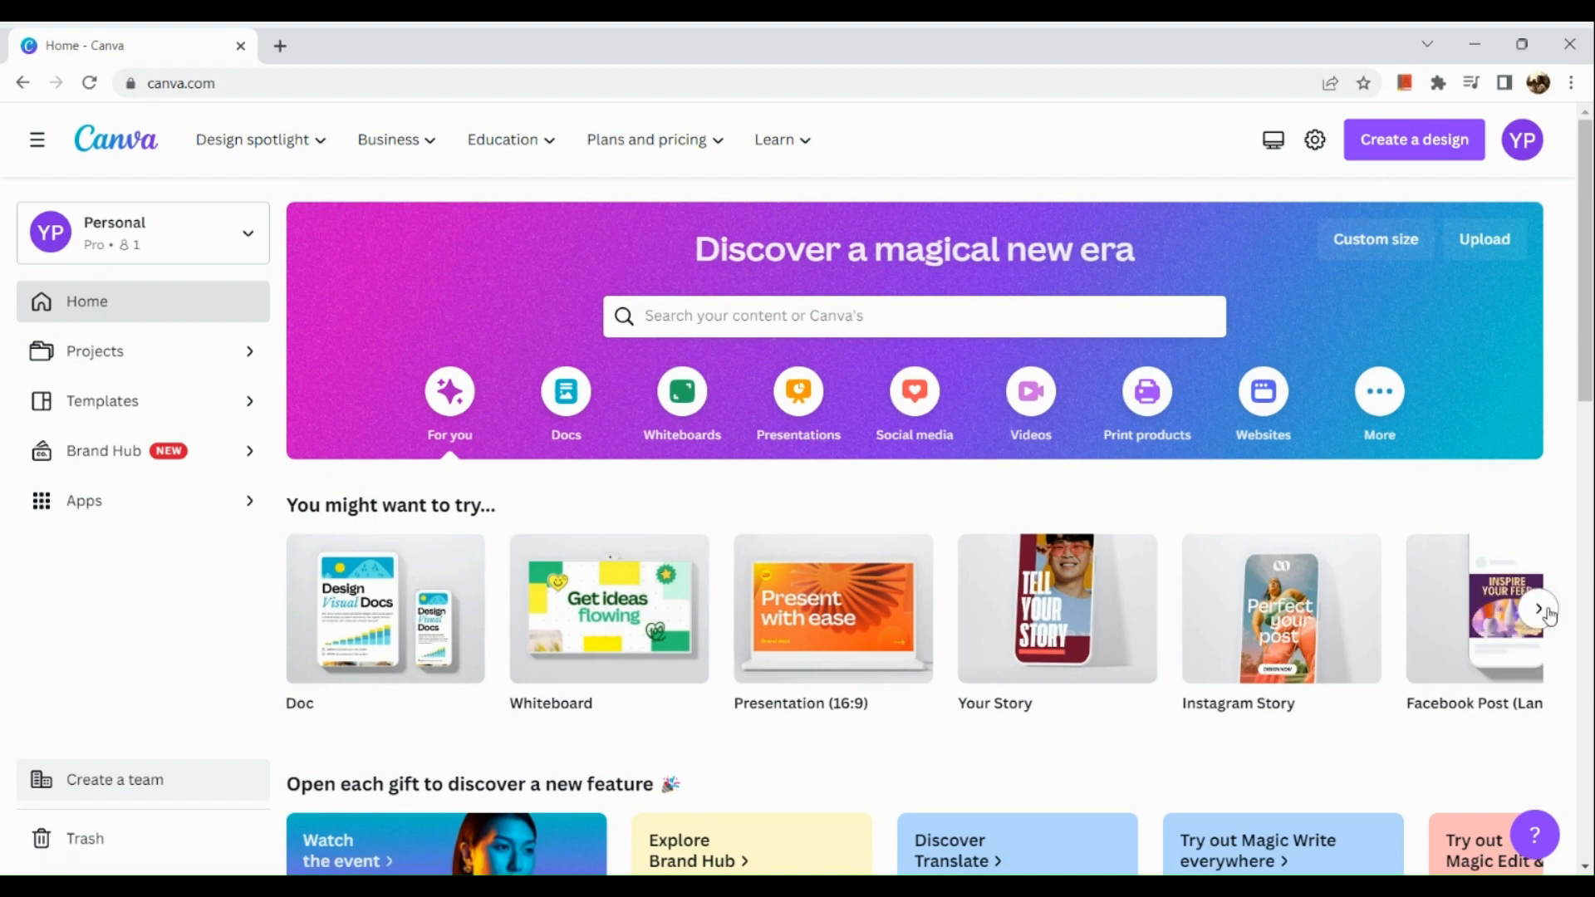
pyautogui.click(1546, 613)
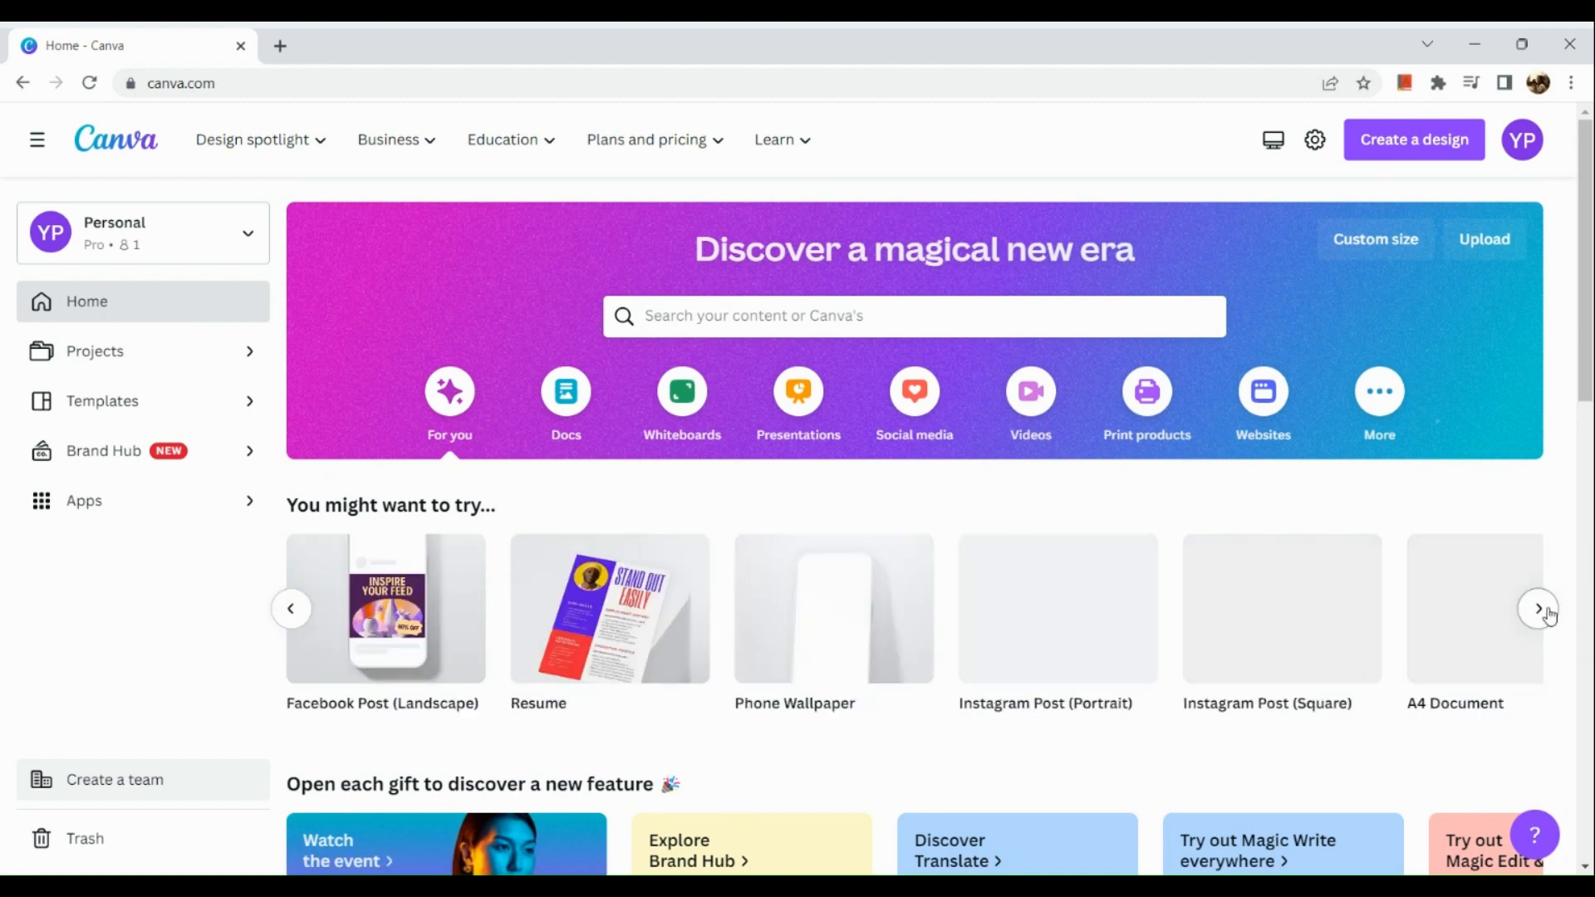
# - Search the templates for "digital planner"
pyautogui.click(912, 301)
pyautogui.scroll(5, 912, 302)
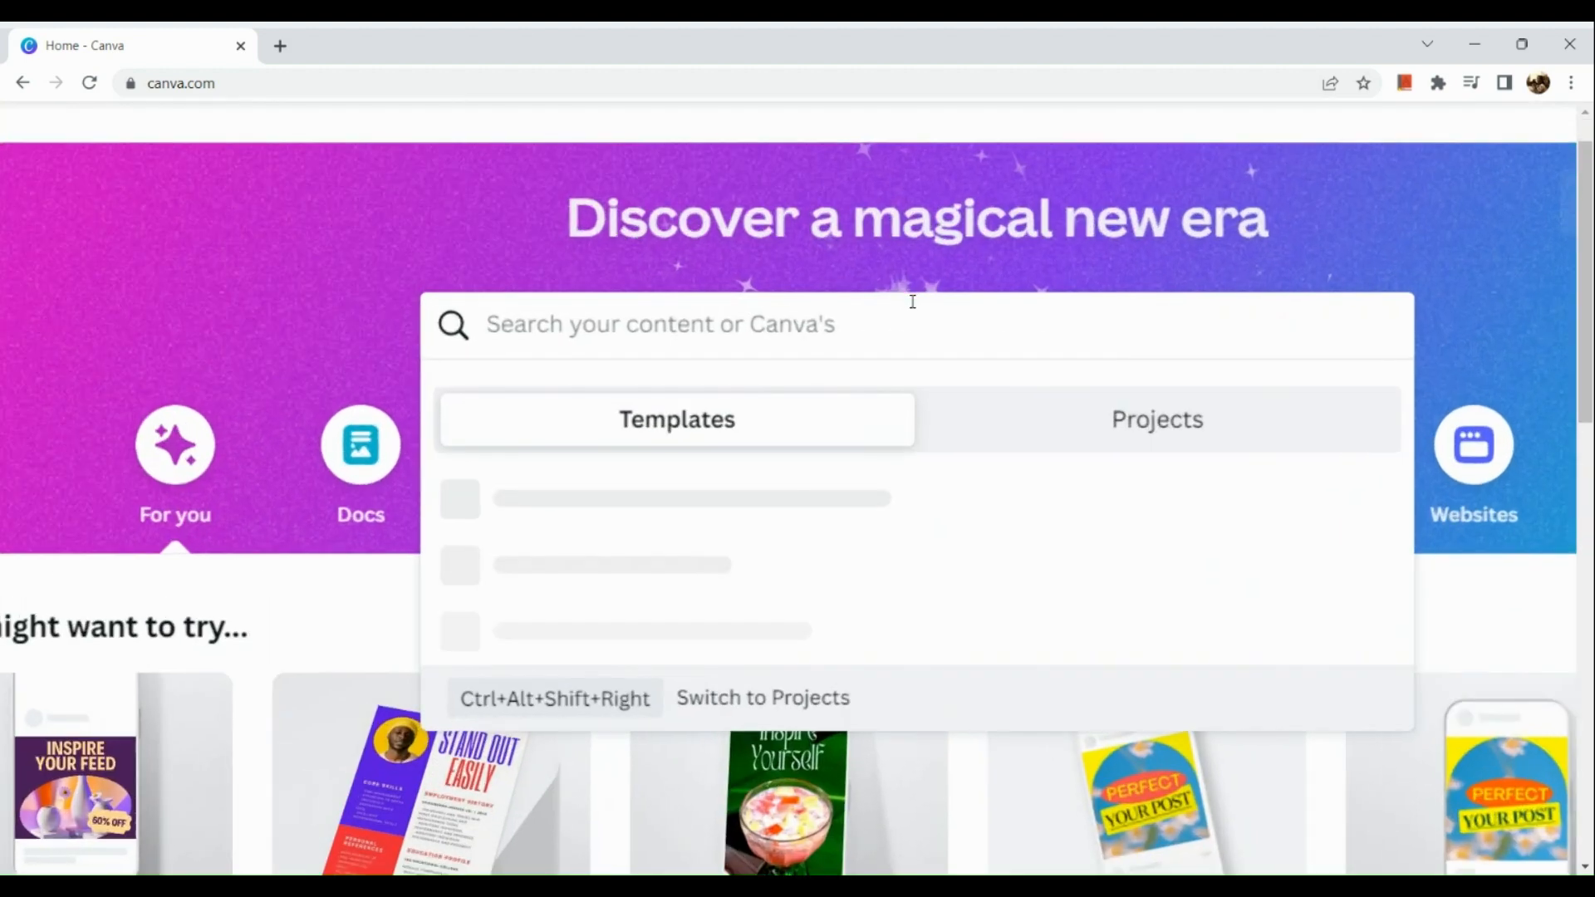
pyautogui.write('digi')
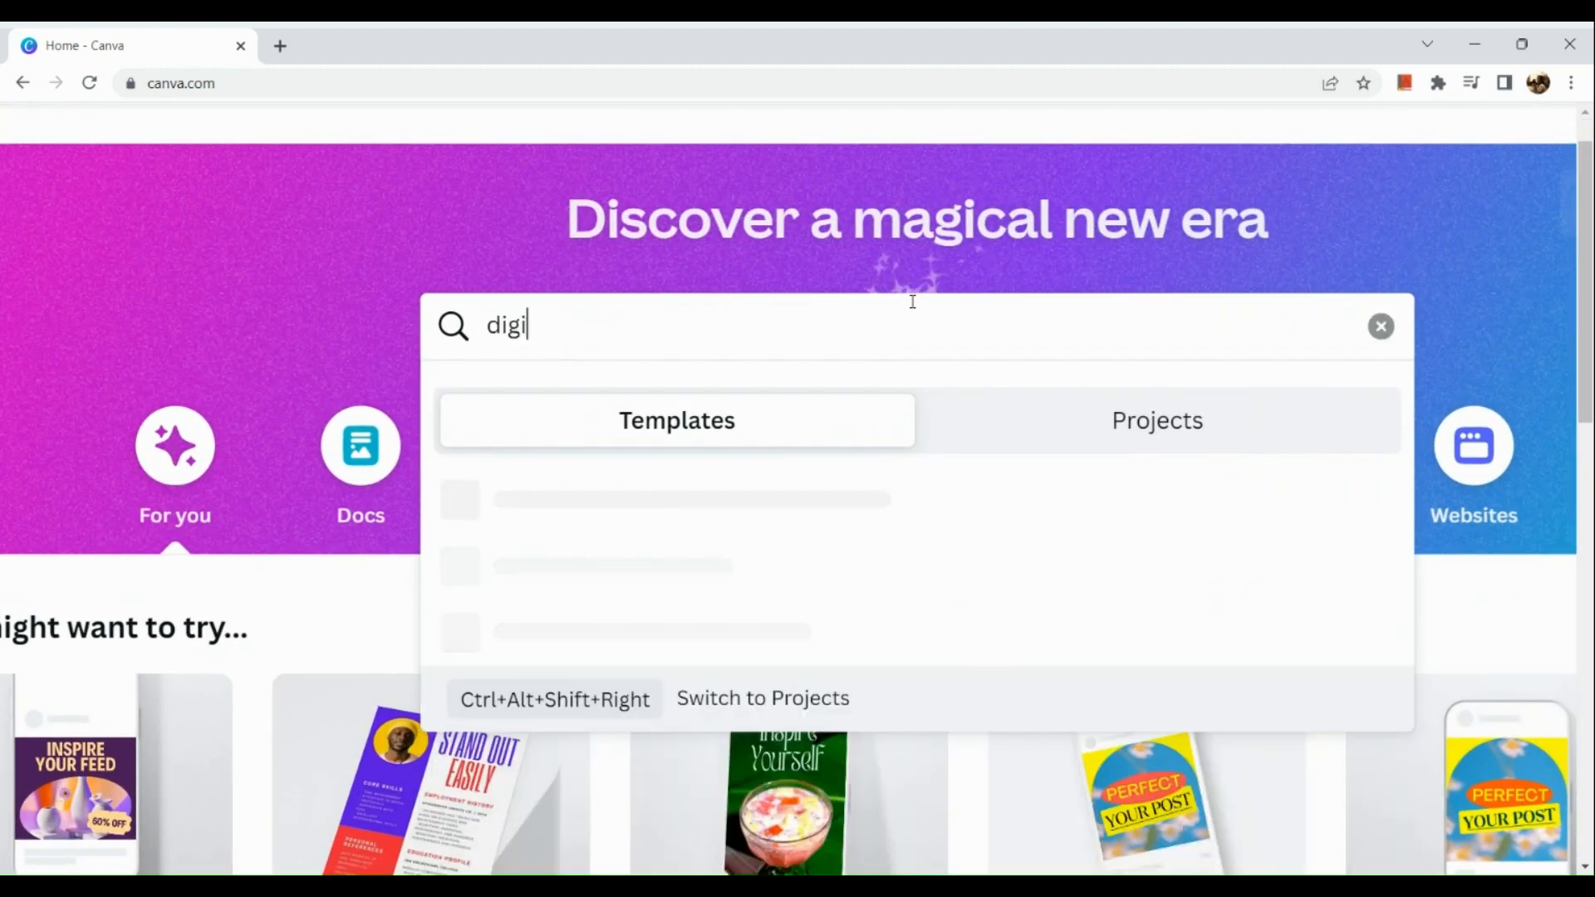
pyautogui.write('tal planner')
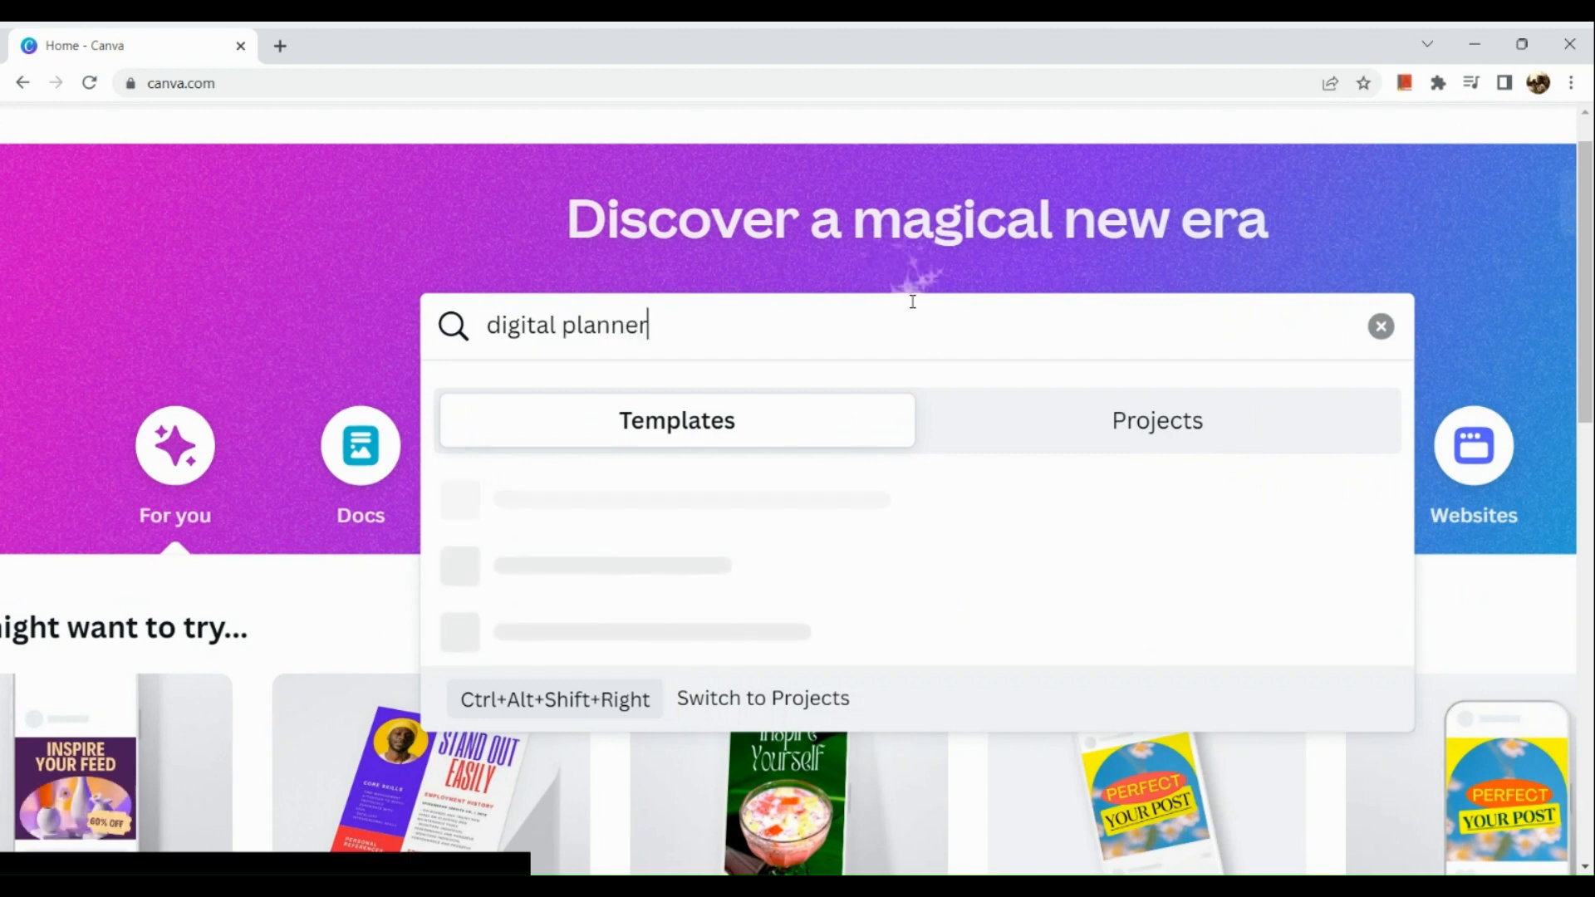
pyautogui.press('Return')
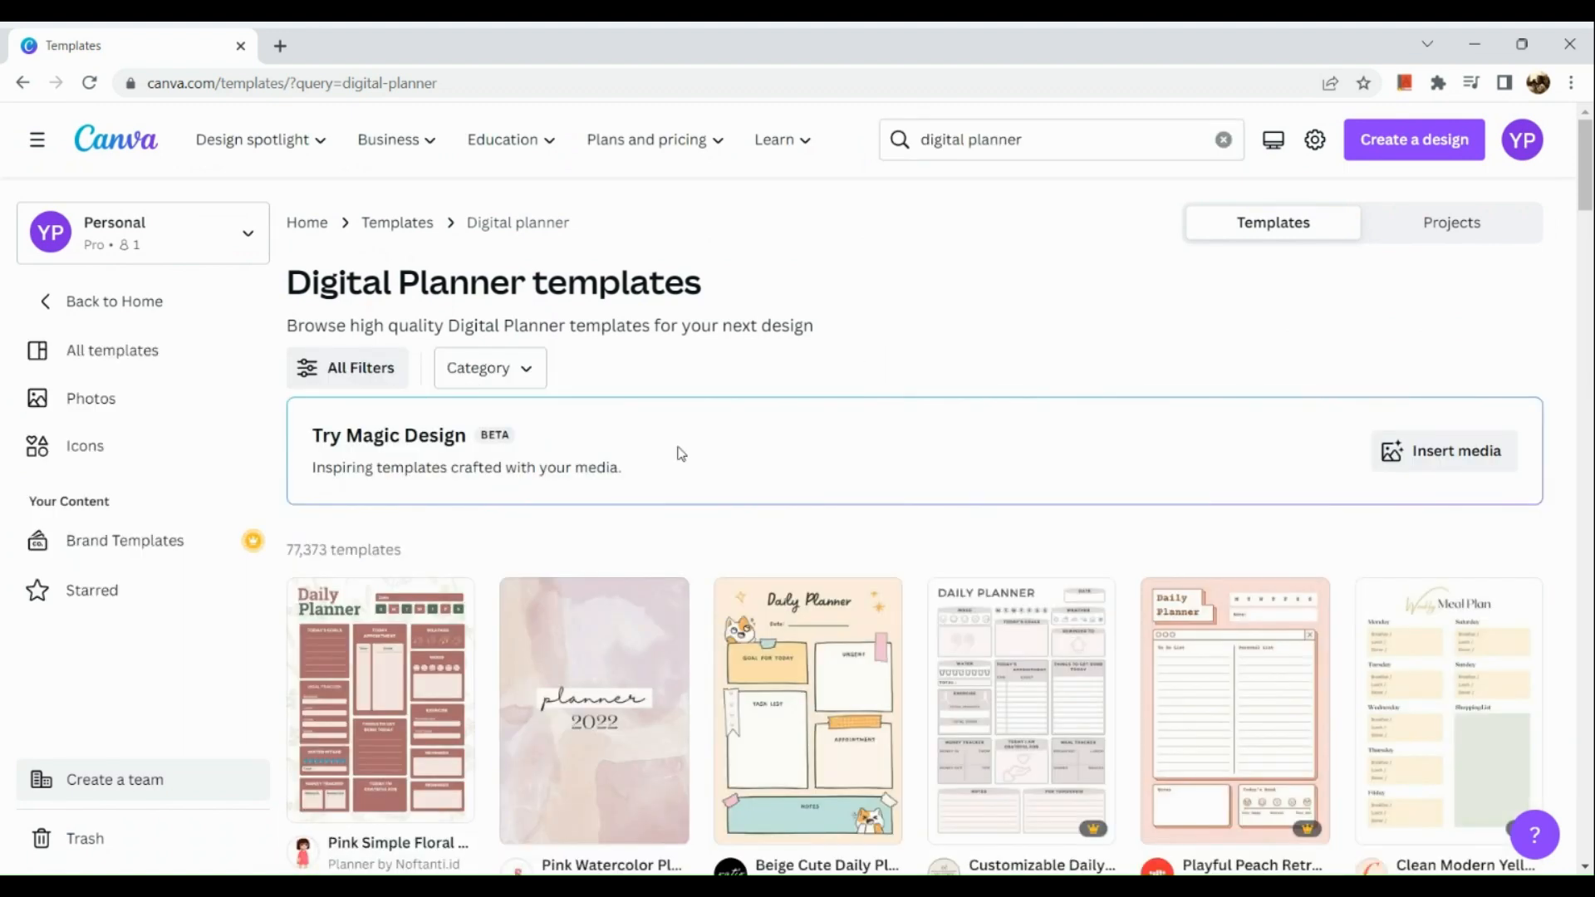
# - Look through the digital planner template results for a suitable promotional design
pyautogui.scroll(-1, 681, 453)
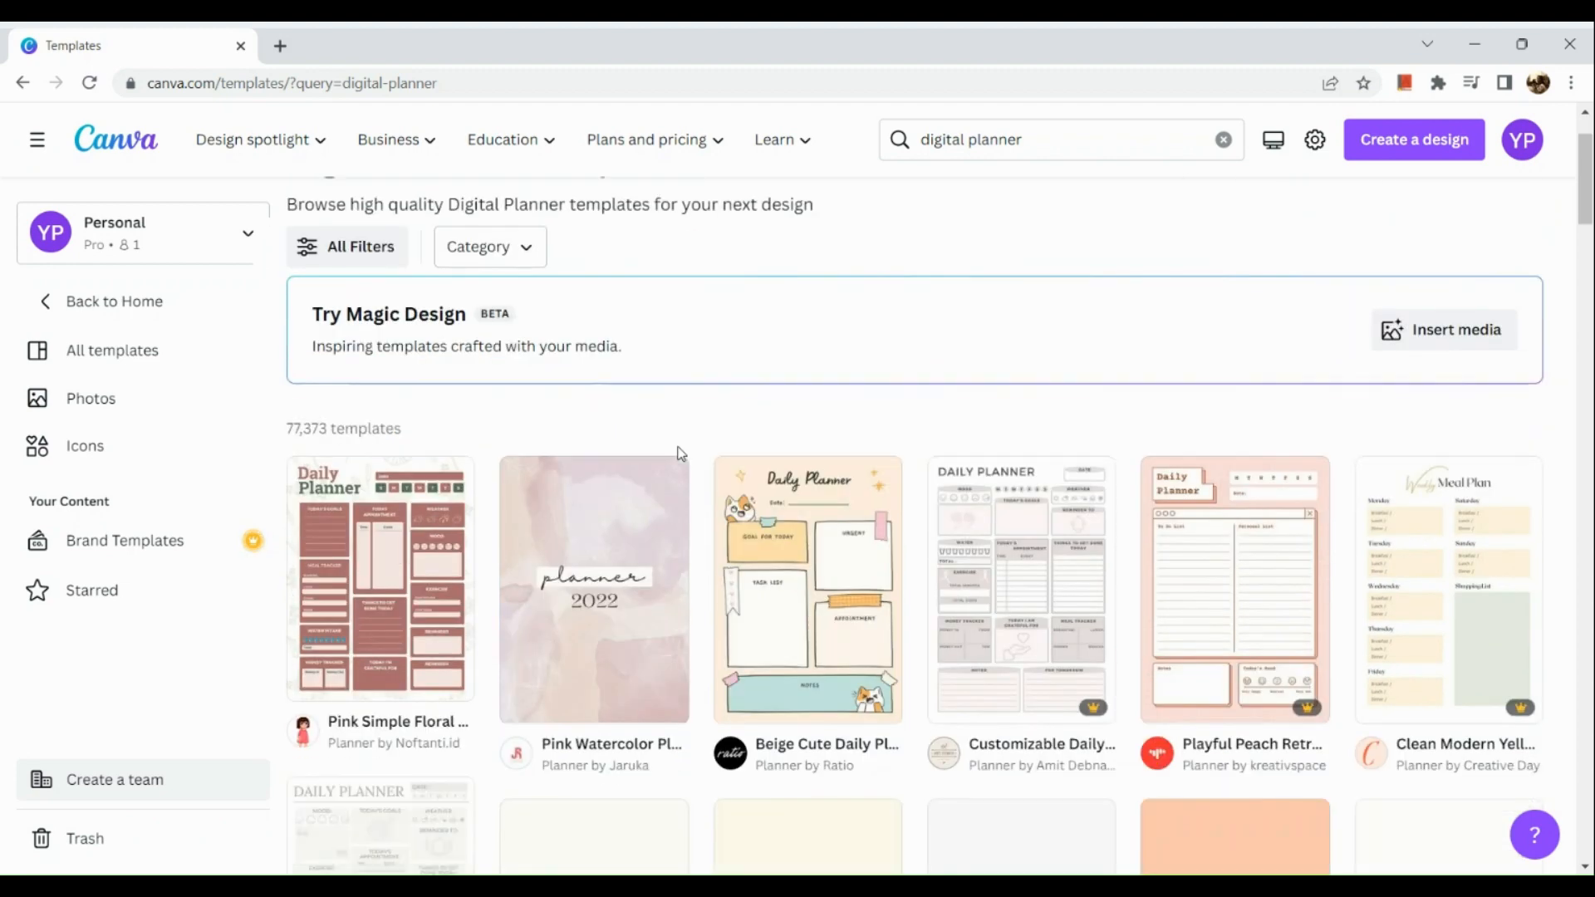
pyautogui.scroll(-1, 681, 453)
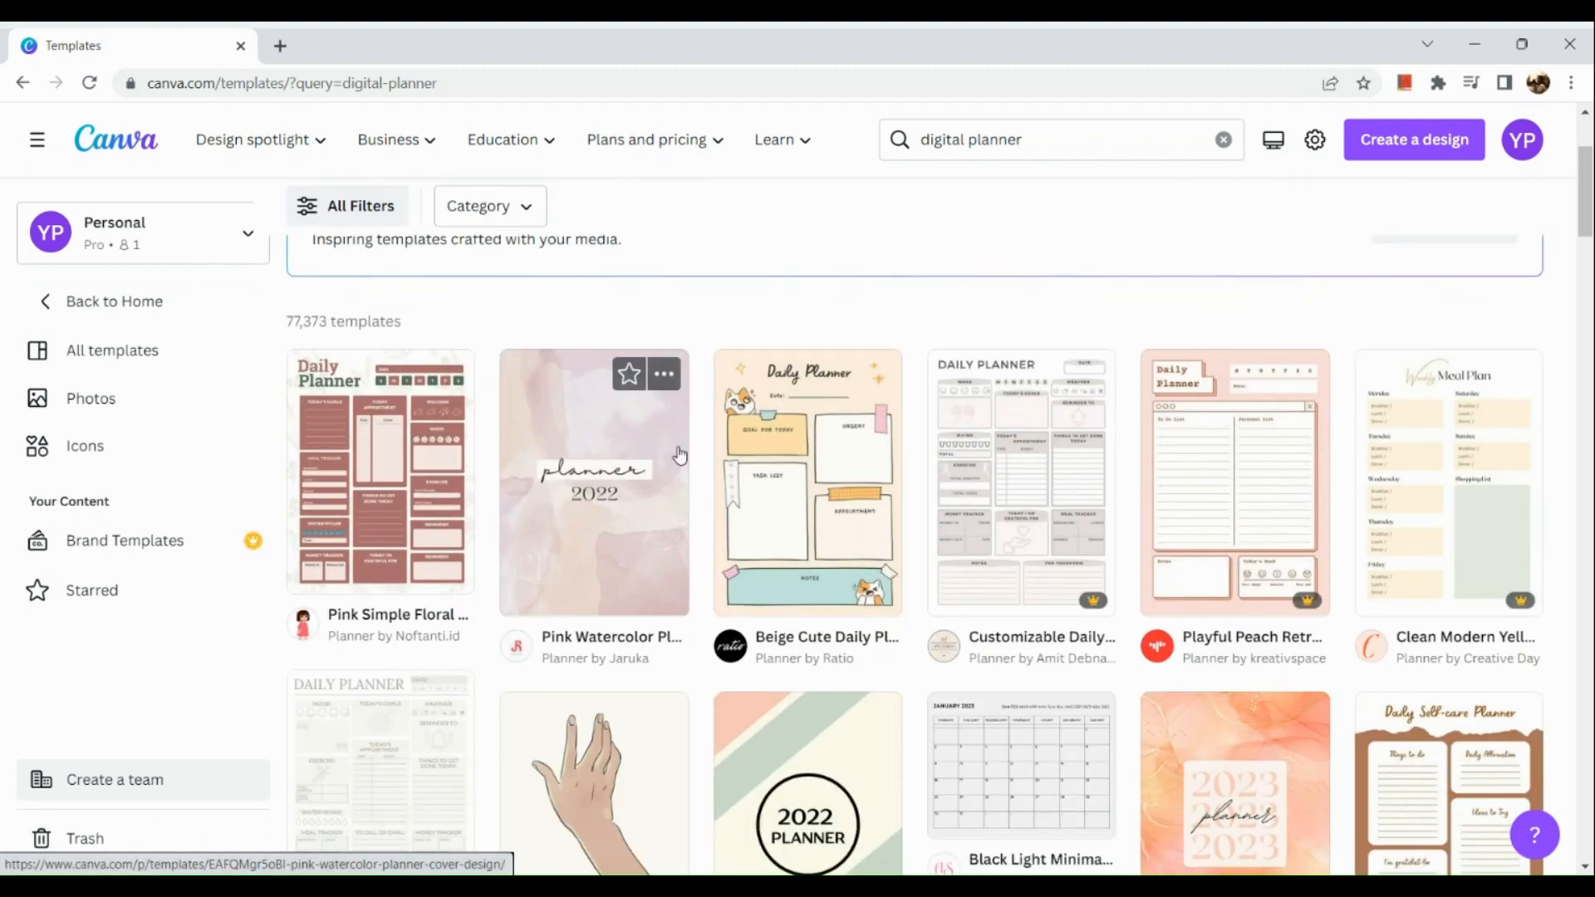
pyautogui.scroll(-2, 754, 591)
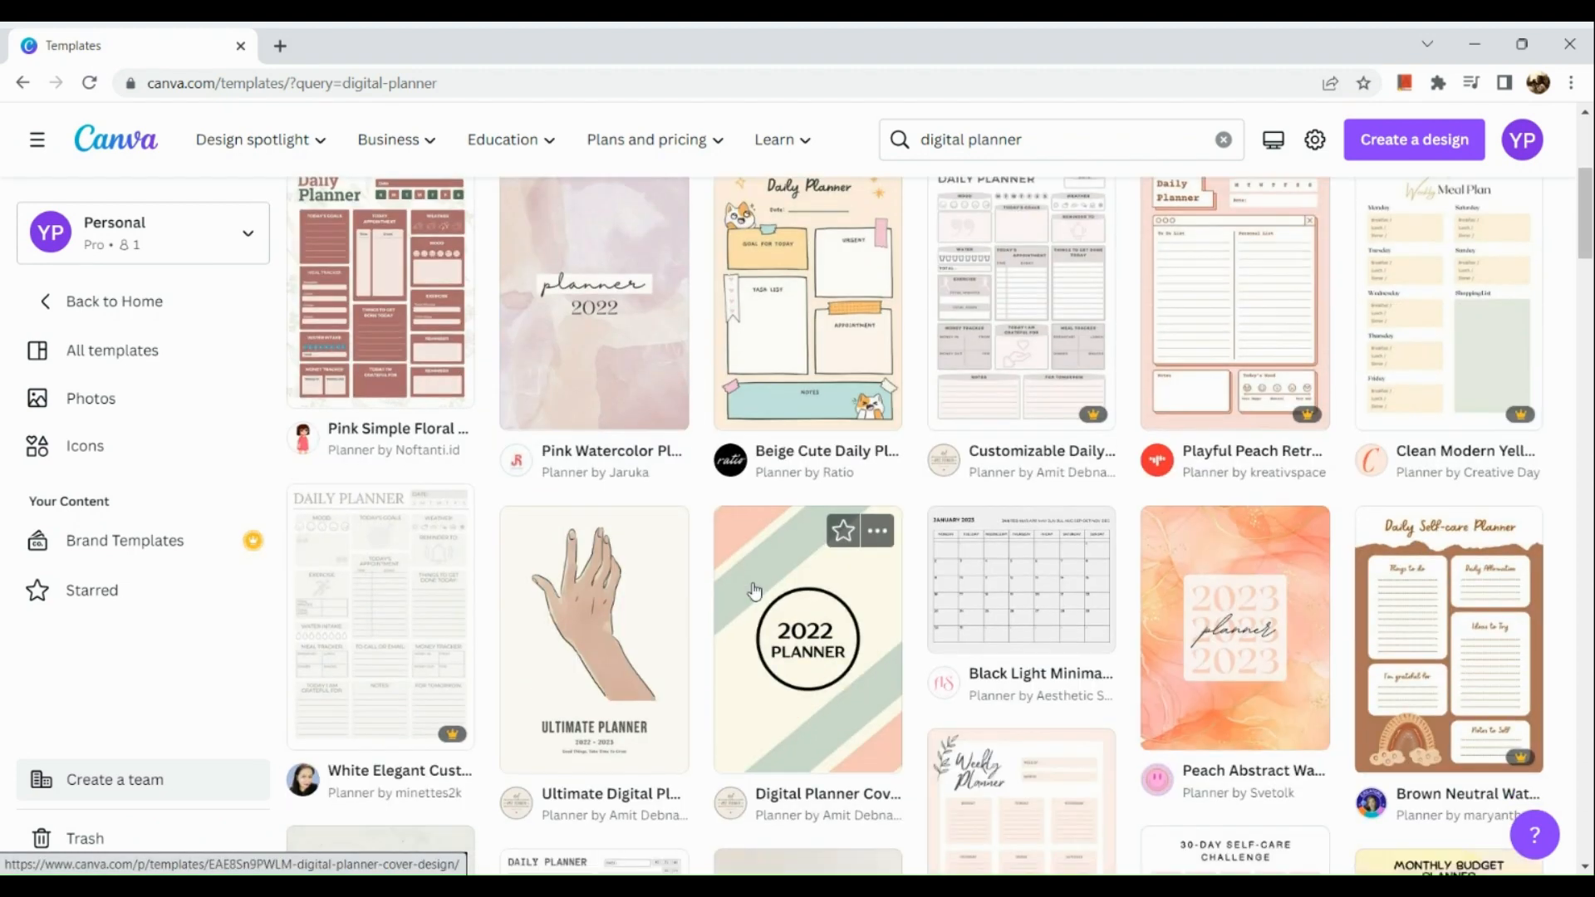
pyautogui.scroll(-1, 754, 592)
pyautogui.scroll(-2, 754, 591)
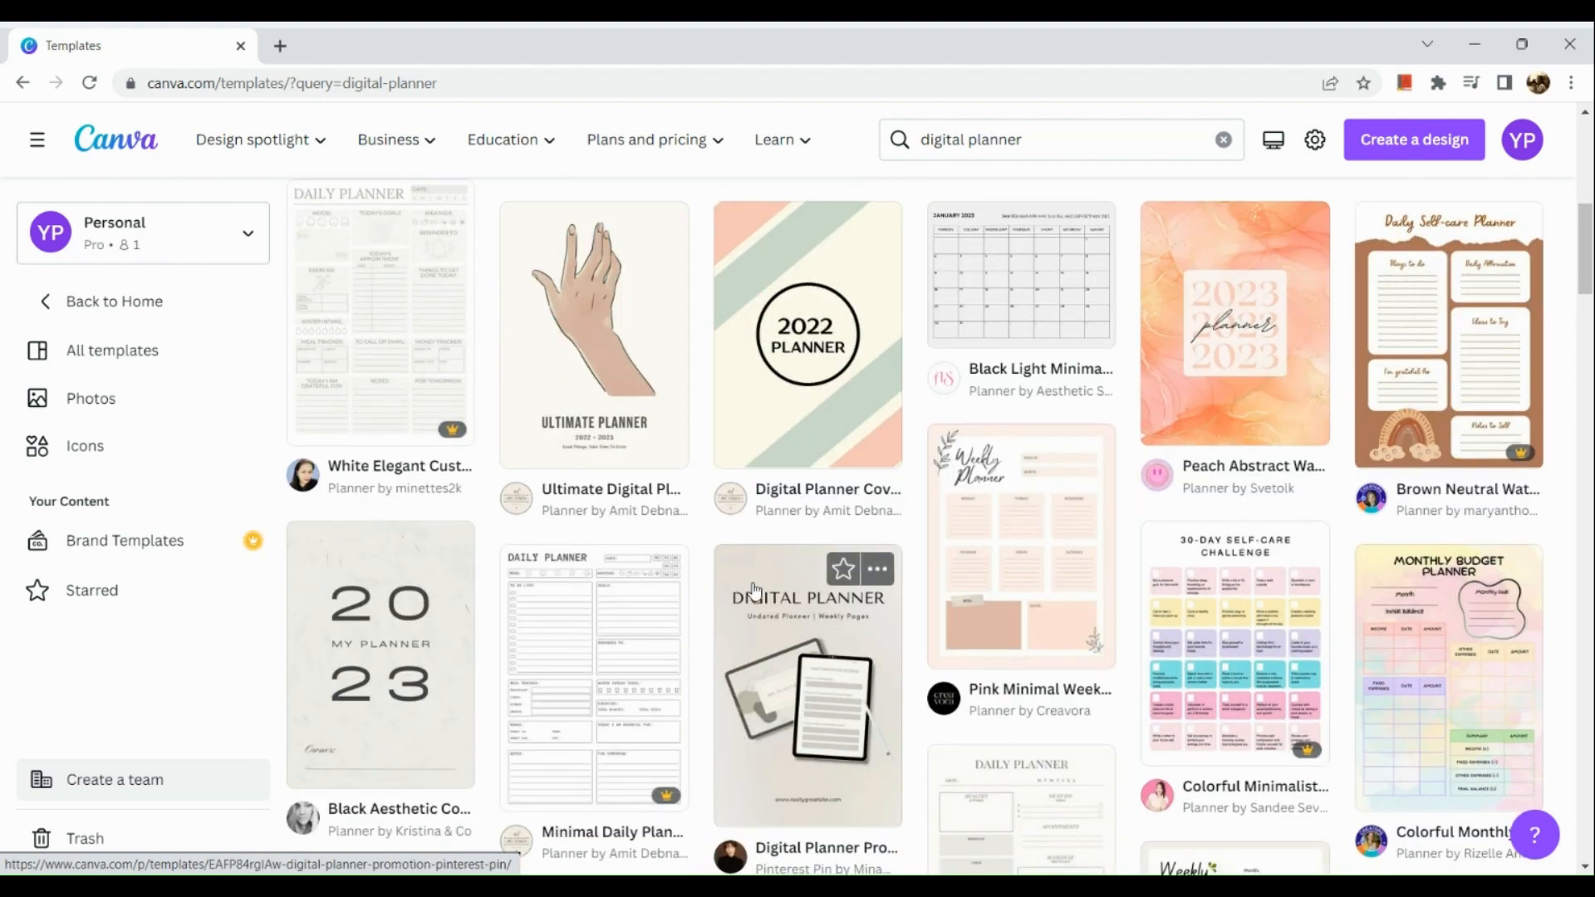
pyautogui.scroll(-5, 755, 592)
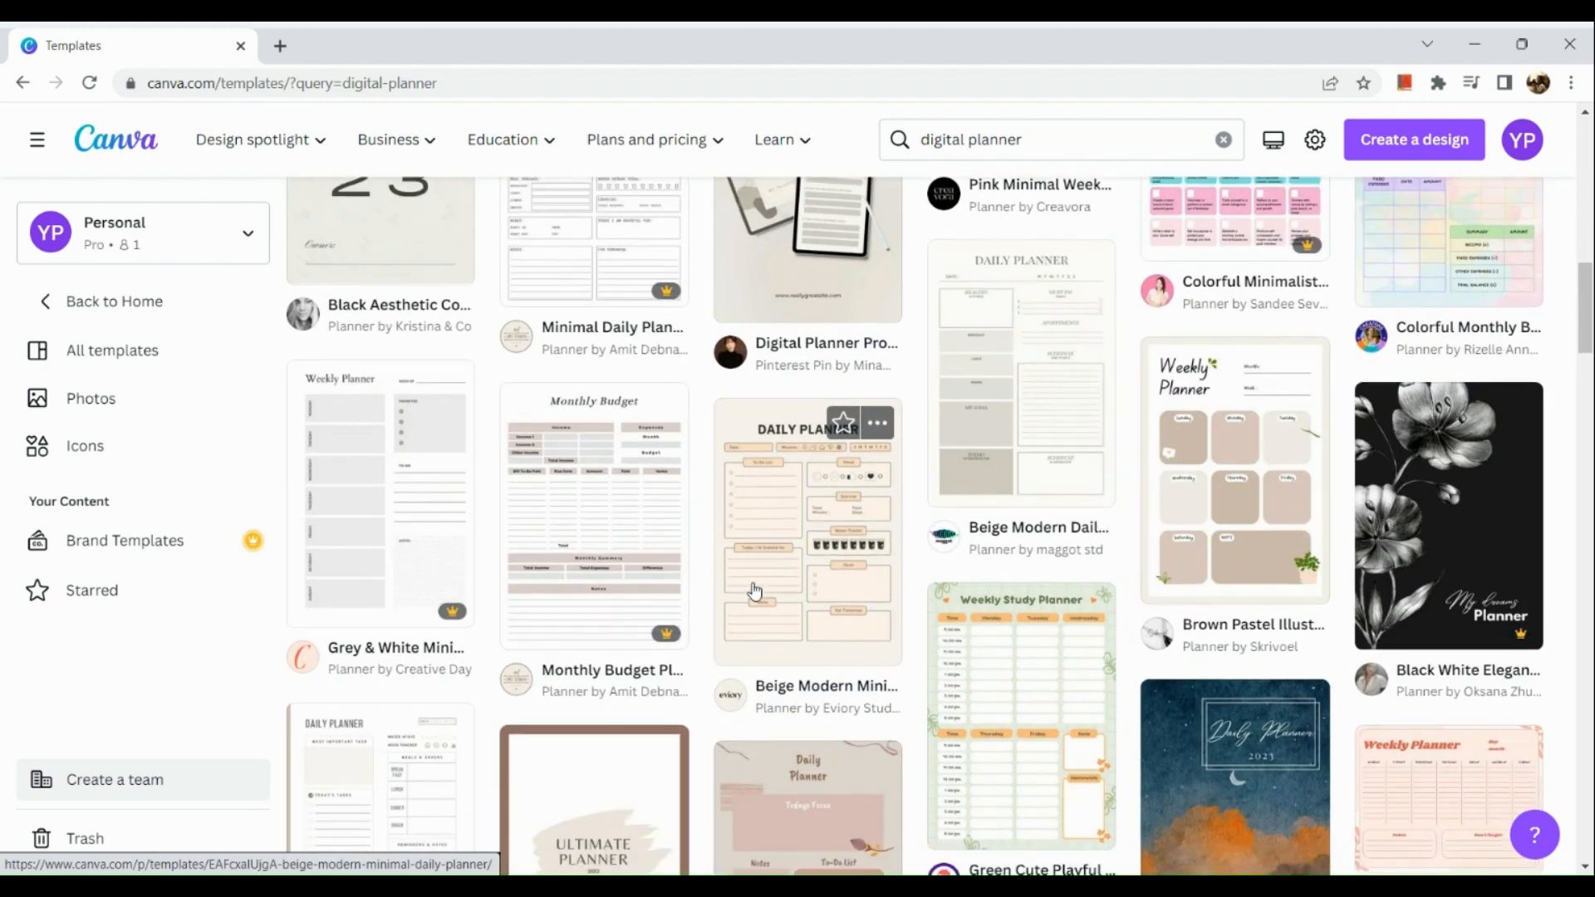
pyautogui.scroll(-2, 754, 591)
pyautogui.scroll(-2, 754, 592)
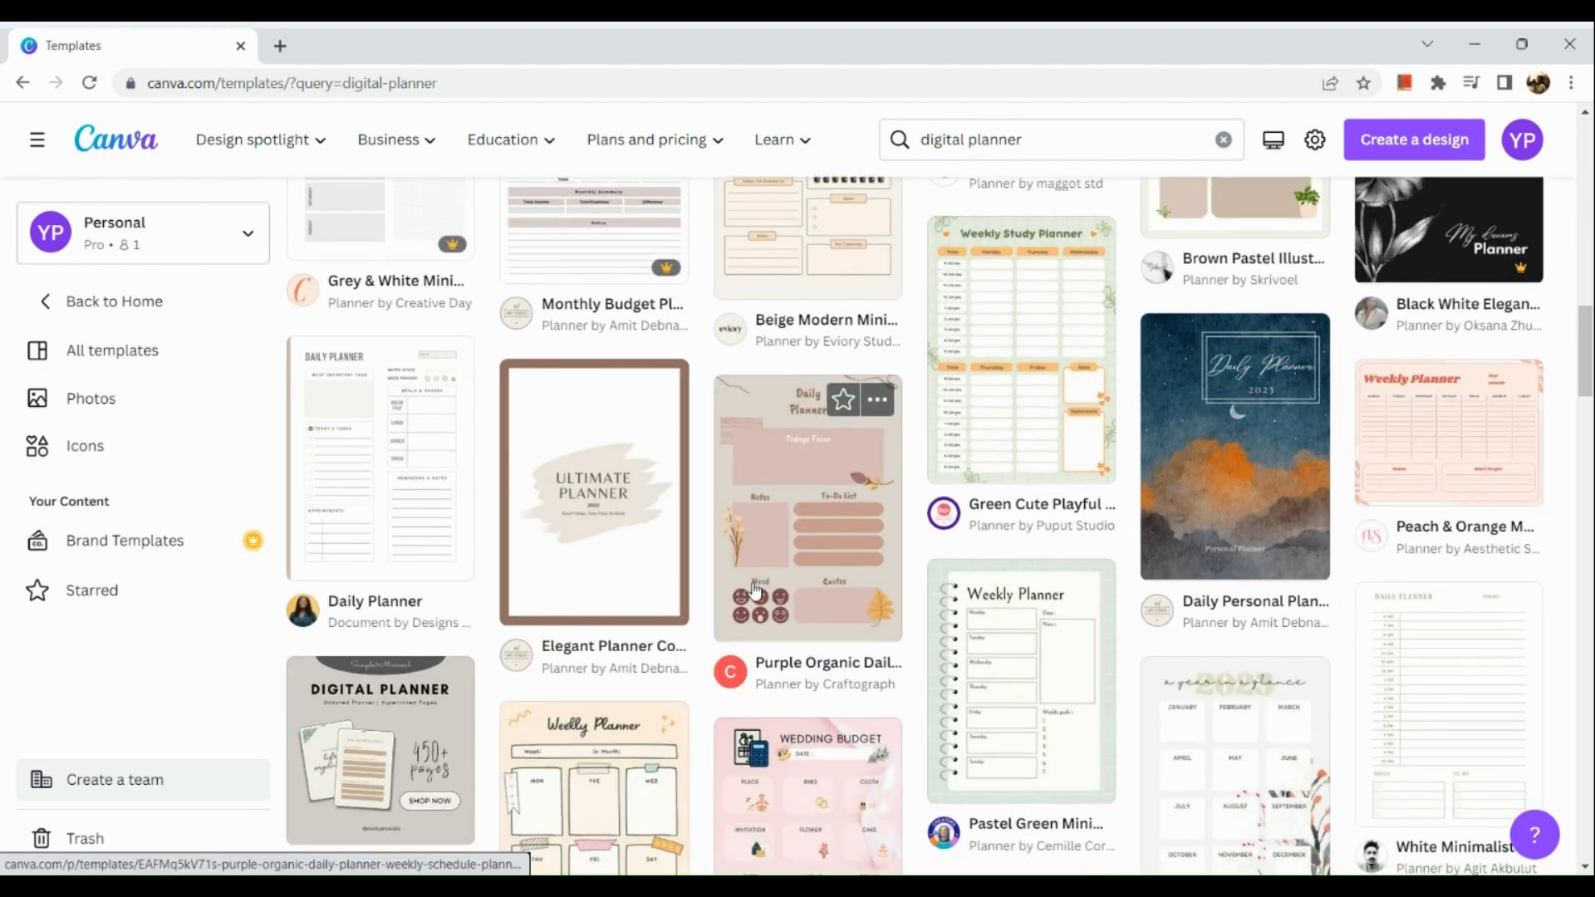
pyautogui.scroll(-3, 754, 592)
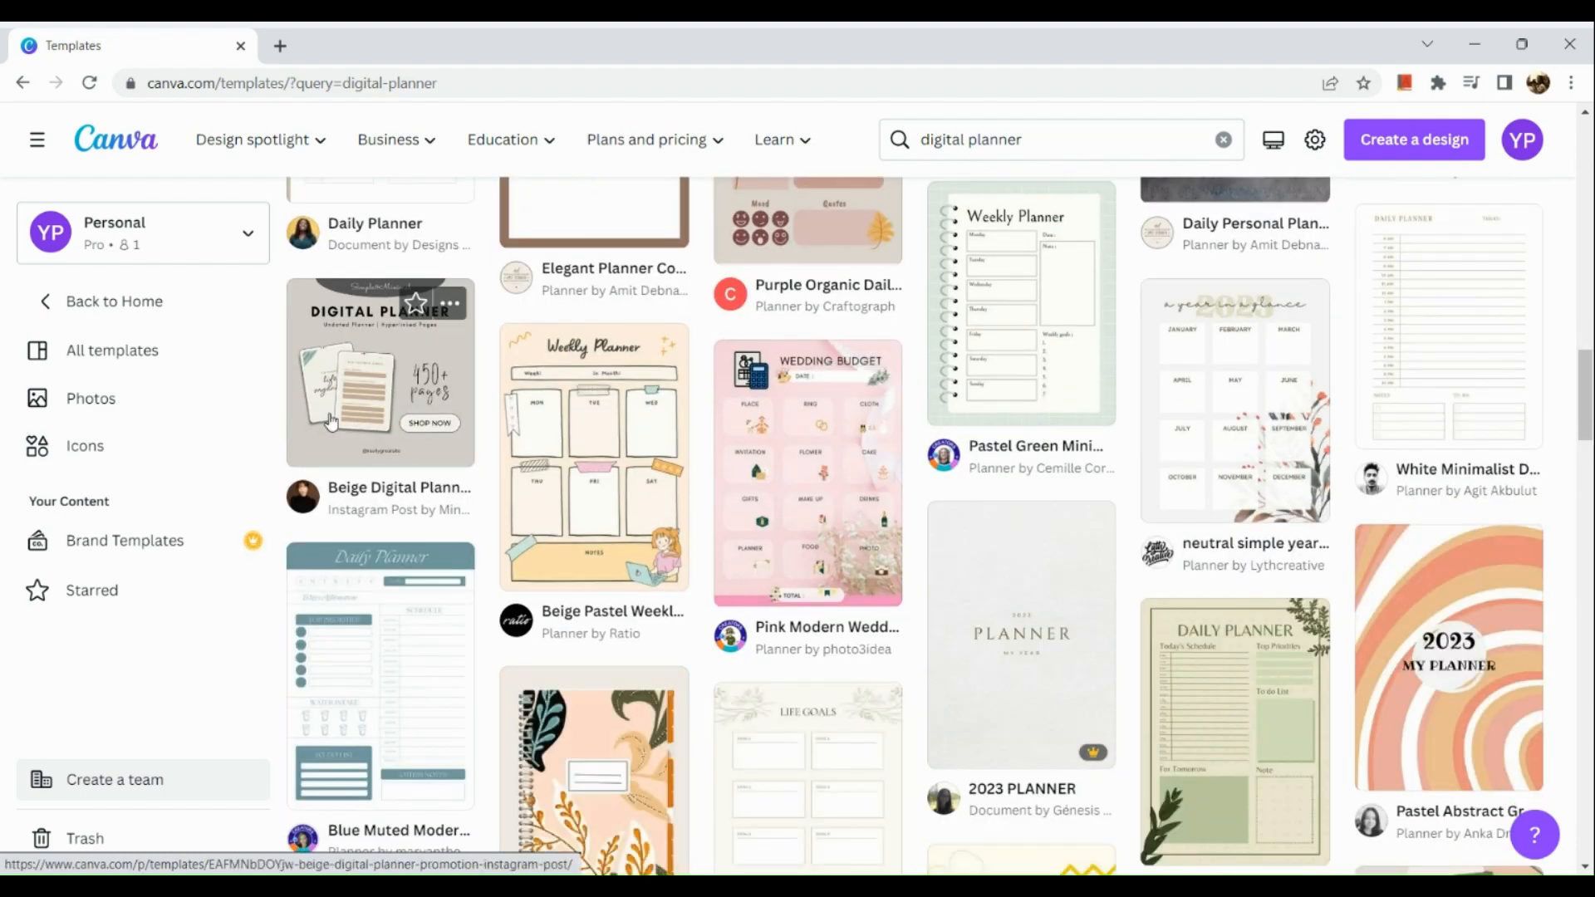
pyautogui.scroll(3, 331, 421)
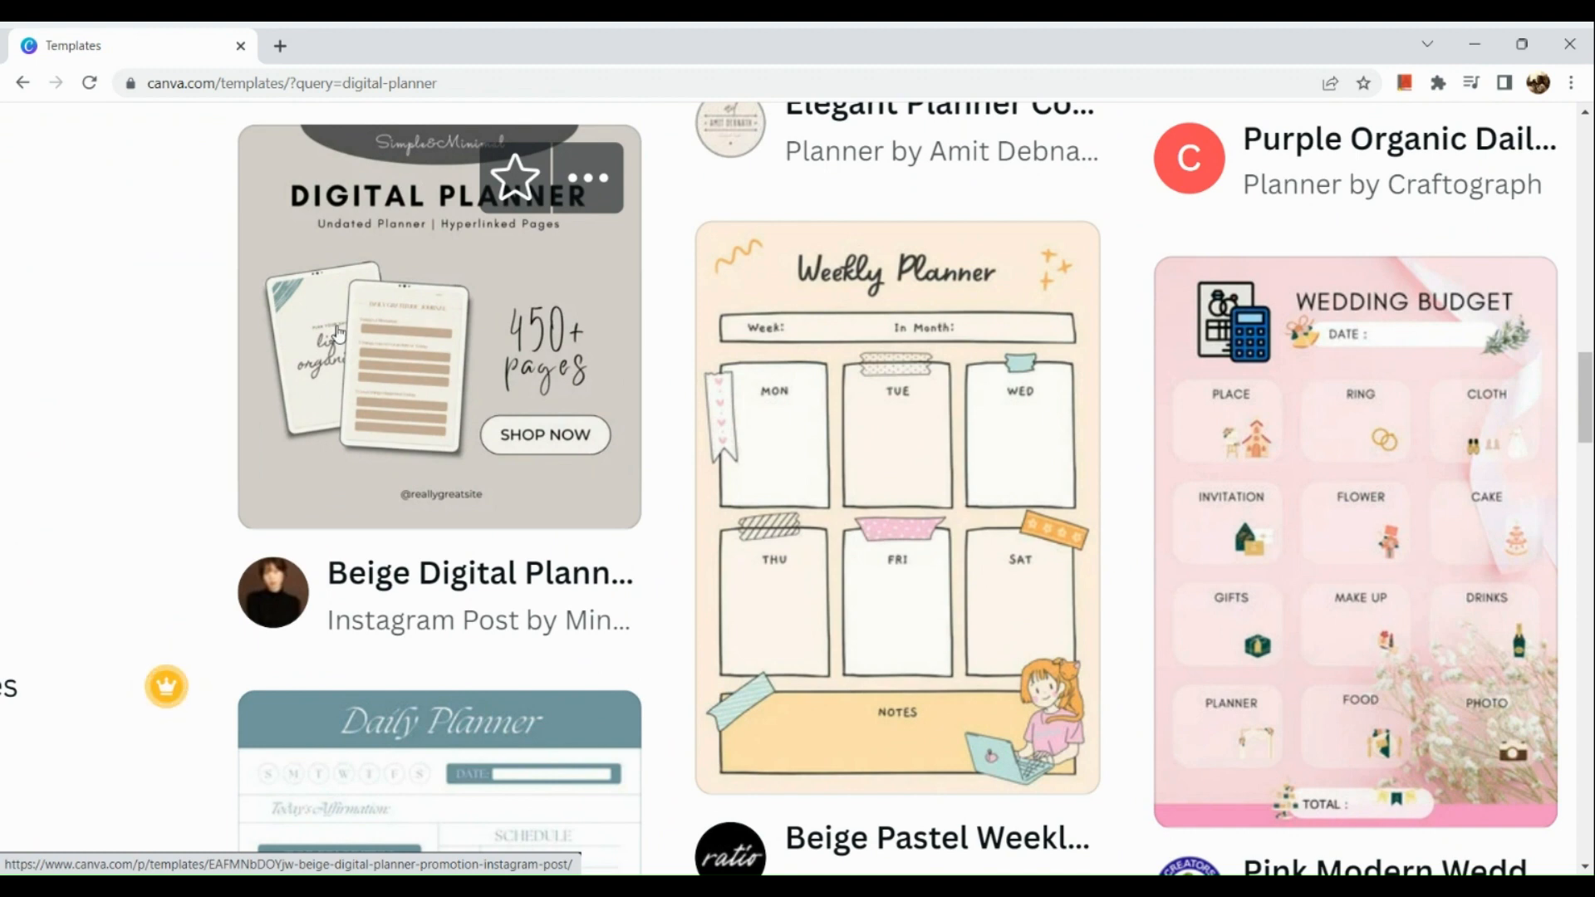
pyautogui.scroll(-3, 347, 311)
pyautogui.scroll(-2, 337, 332)
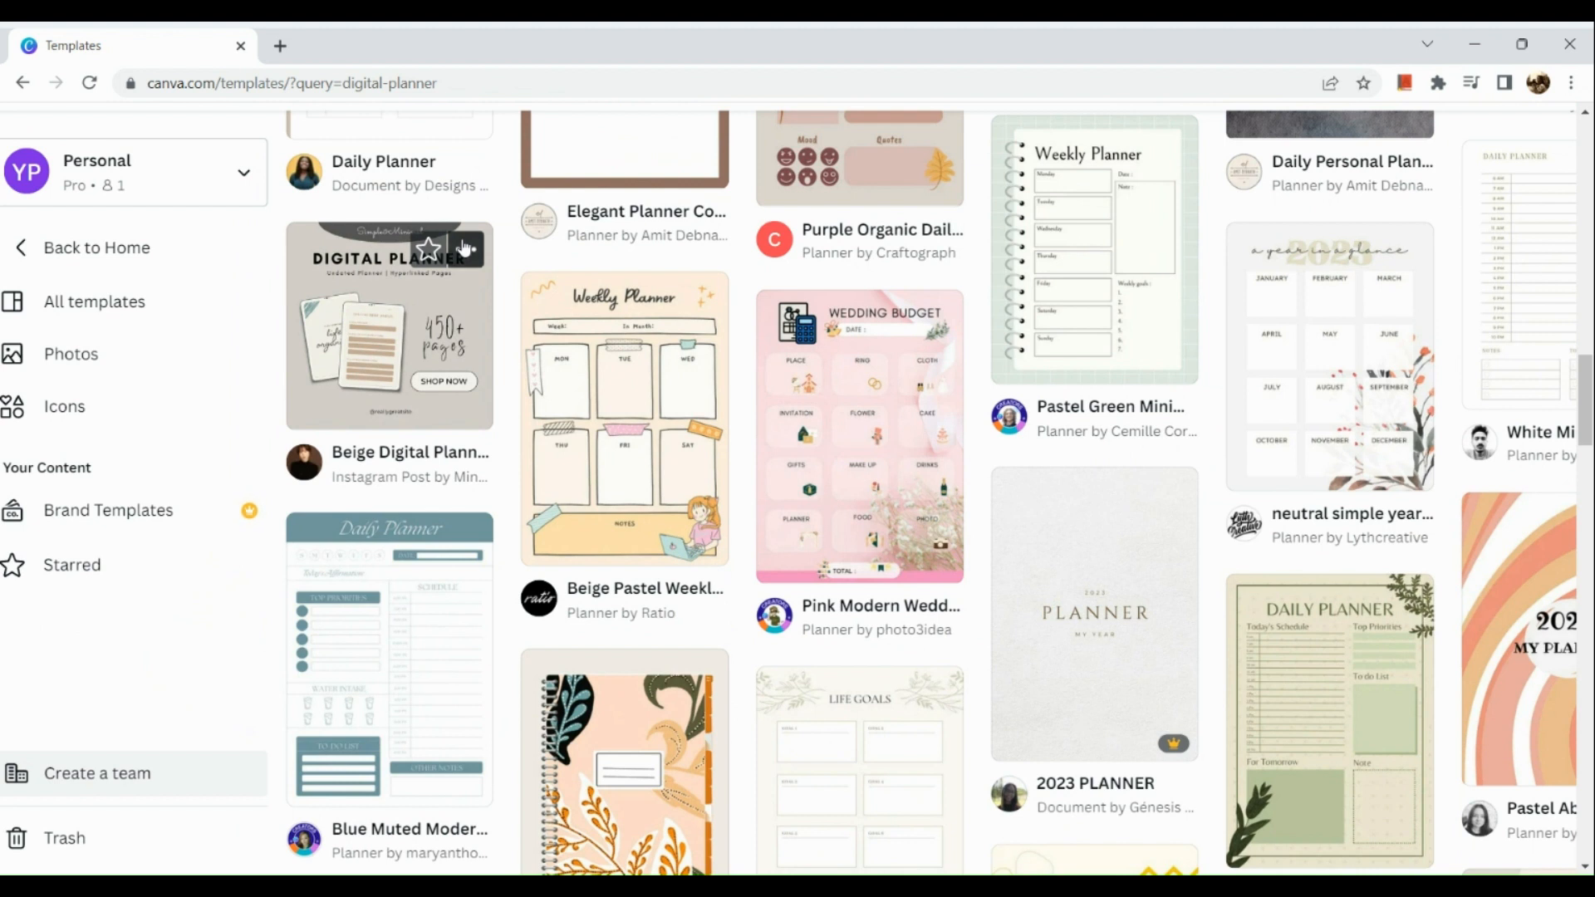
# - Open the Beige Digital Planner Promotion Instagram Post template for customizing and add three more pages to the design
pyautogui.click(465, 249)
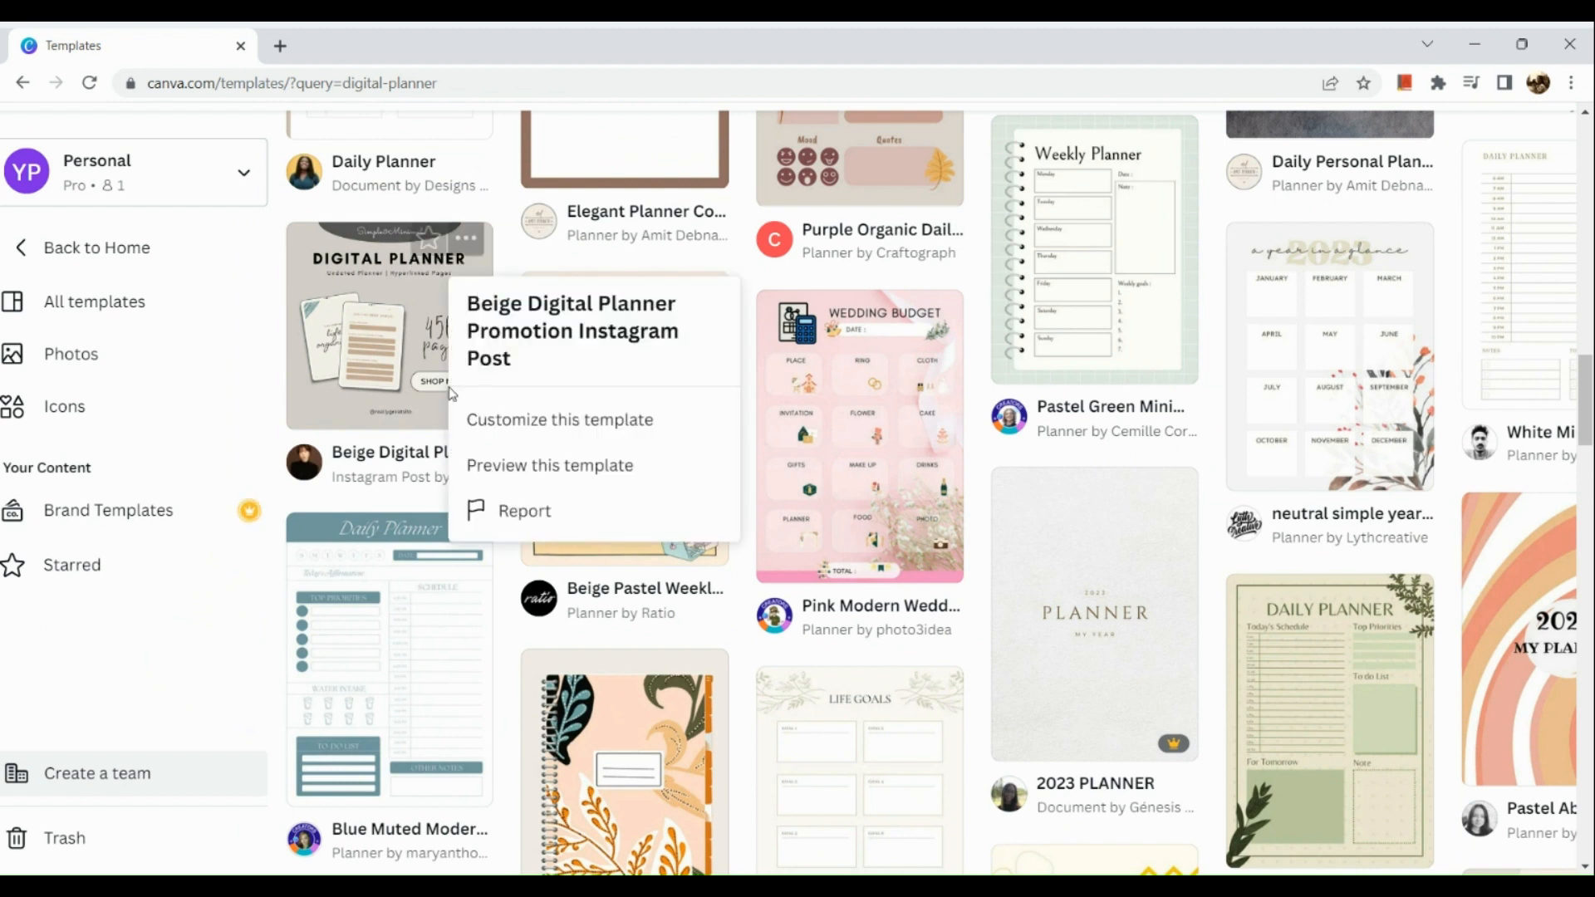
pyautogui.click(500, 419)
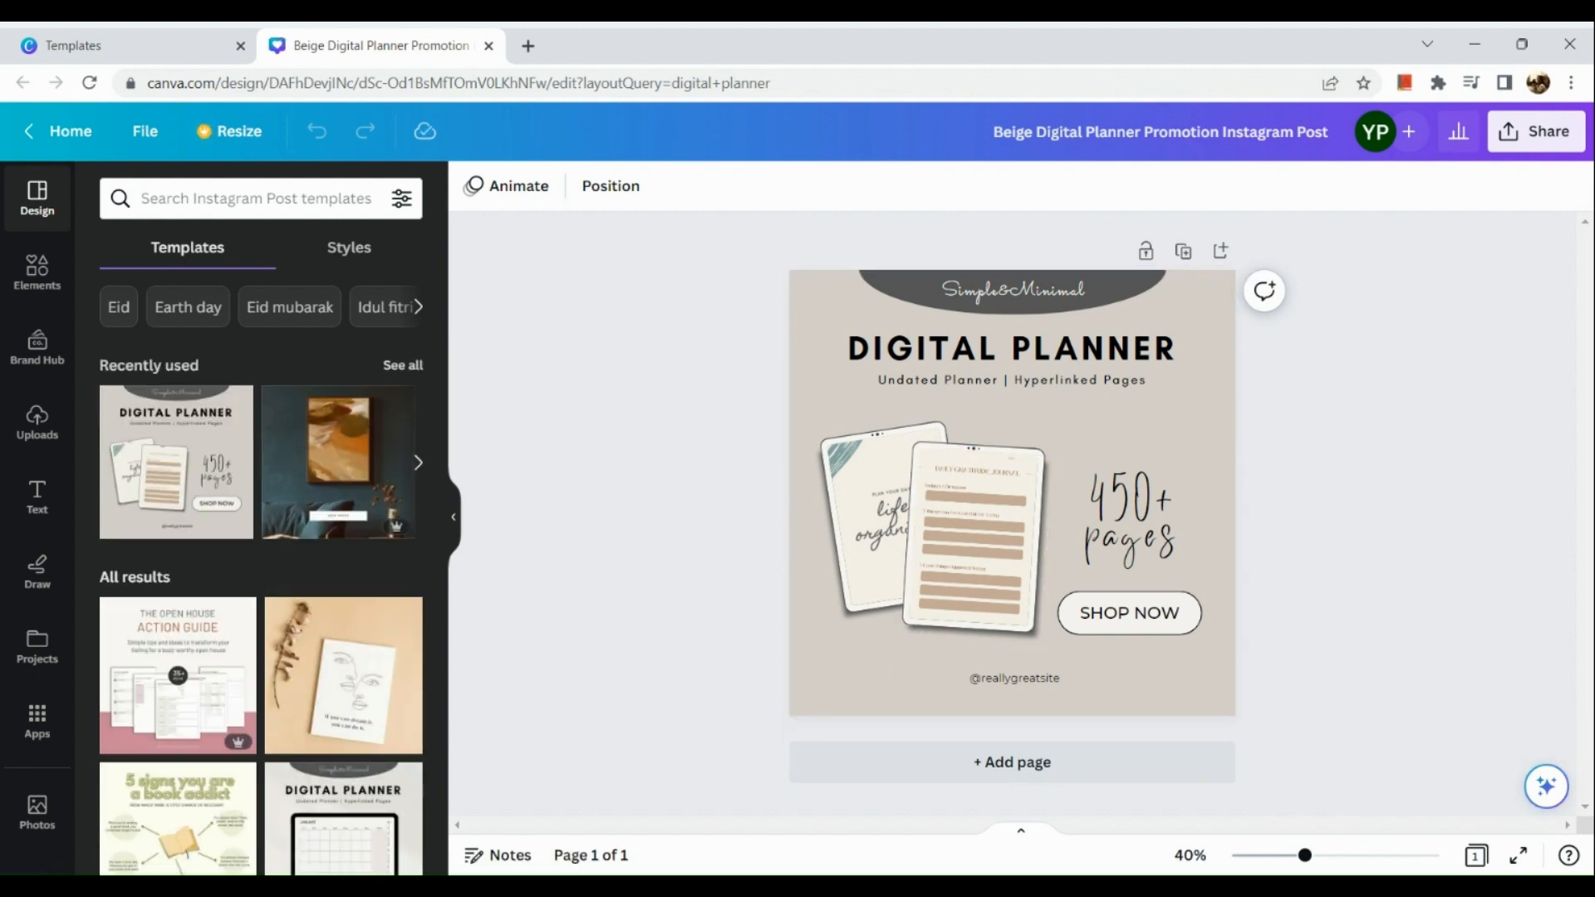
pyautogui.click(1027, 765)
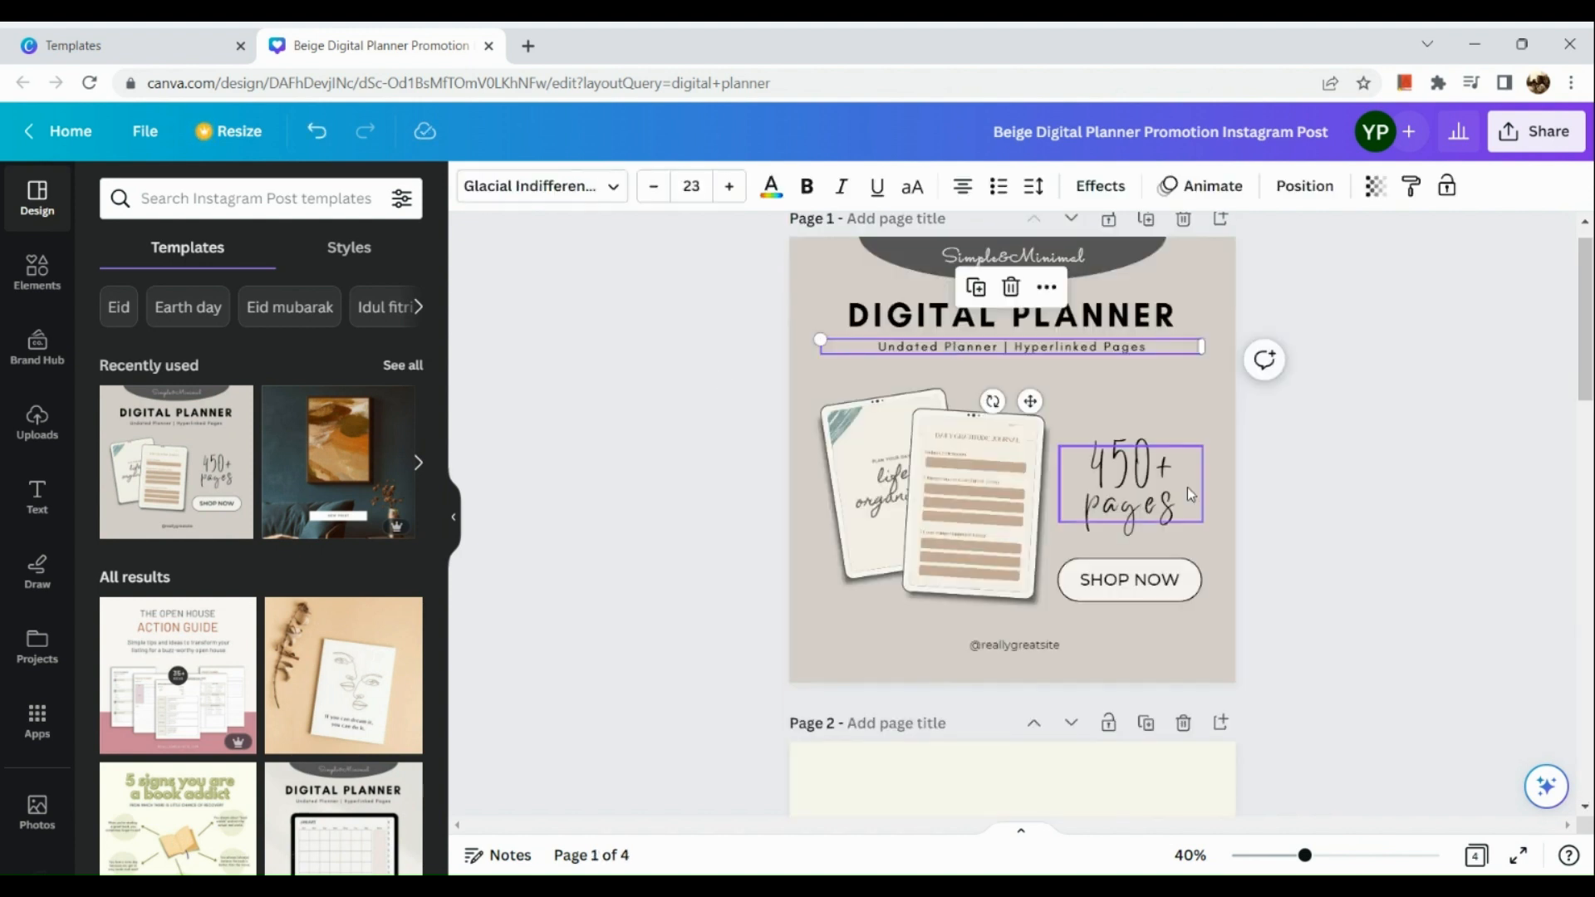
pyautogui.click(1163, 490)
pyautogui.doubleClick(1150, 478)
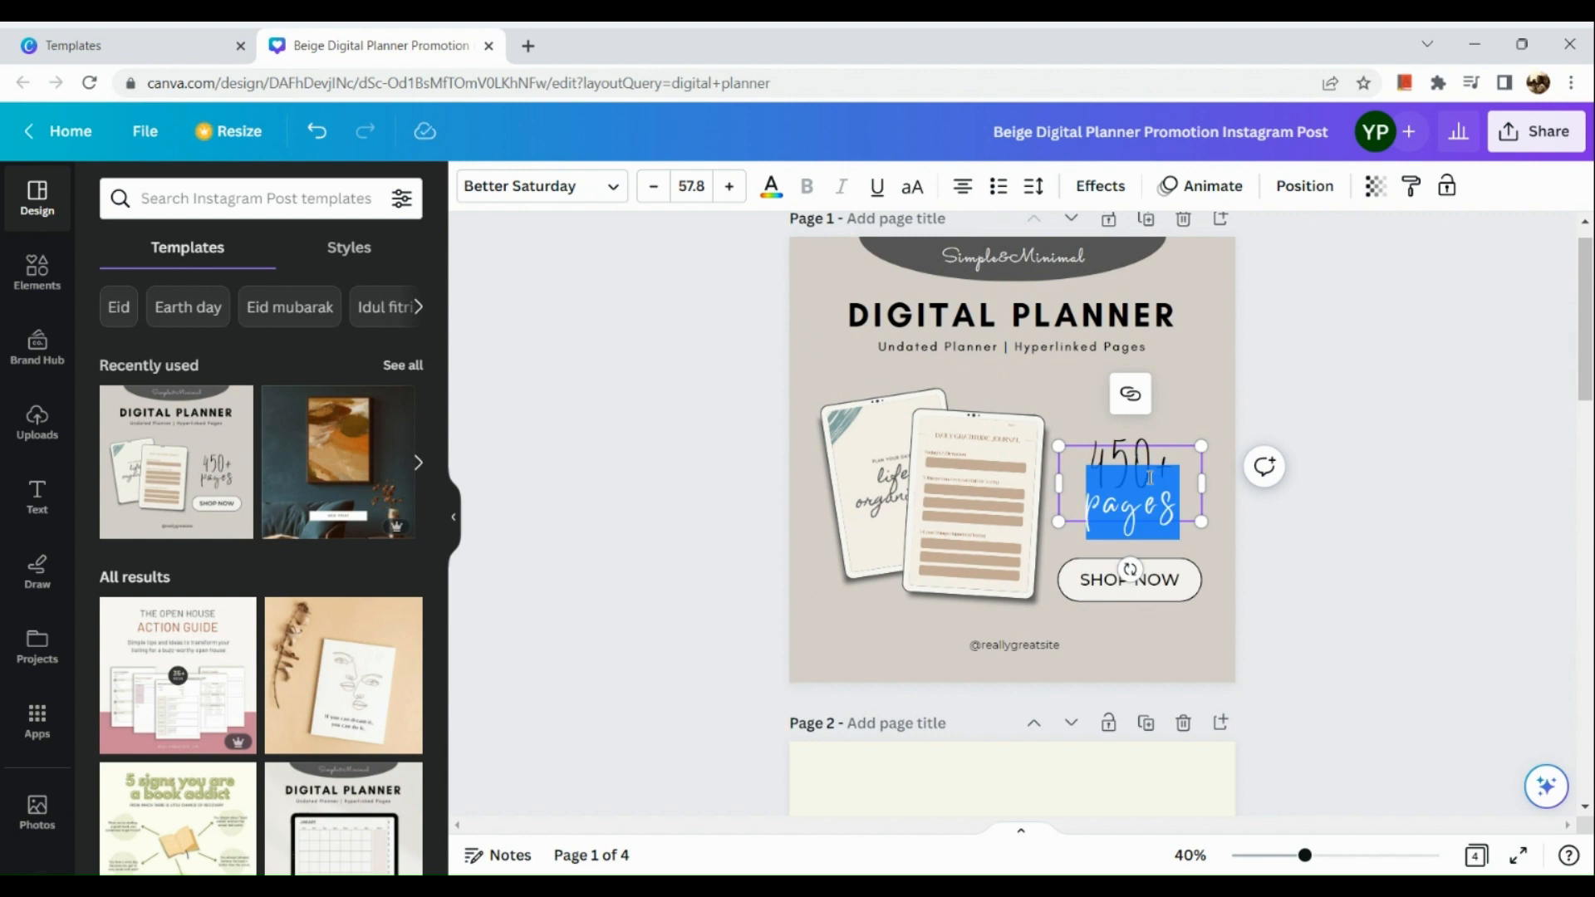
pyautogui.click(1144, 523)
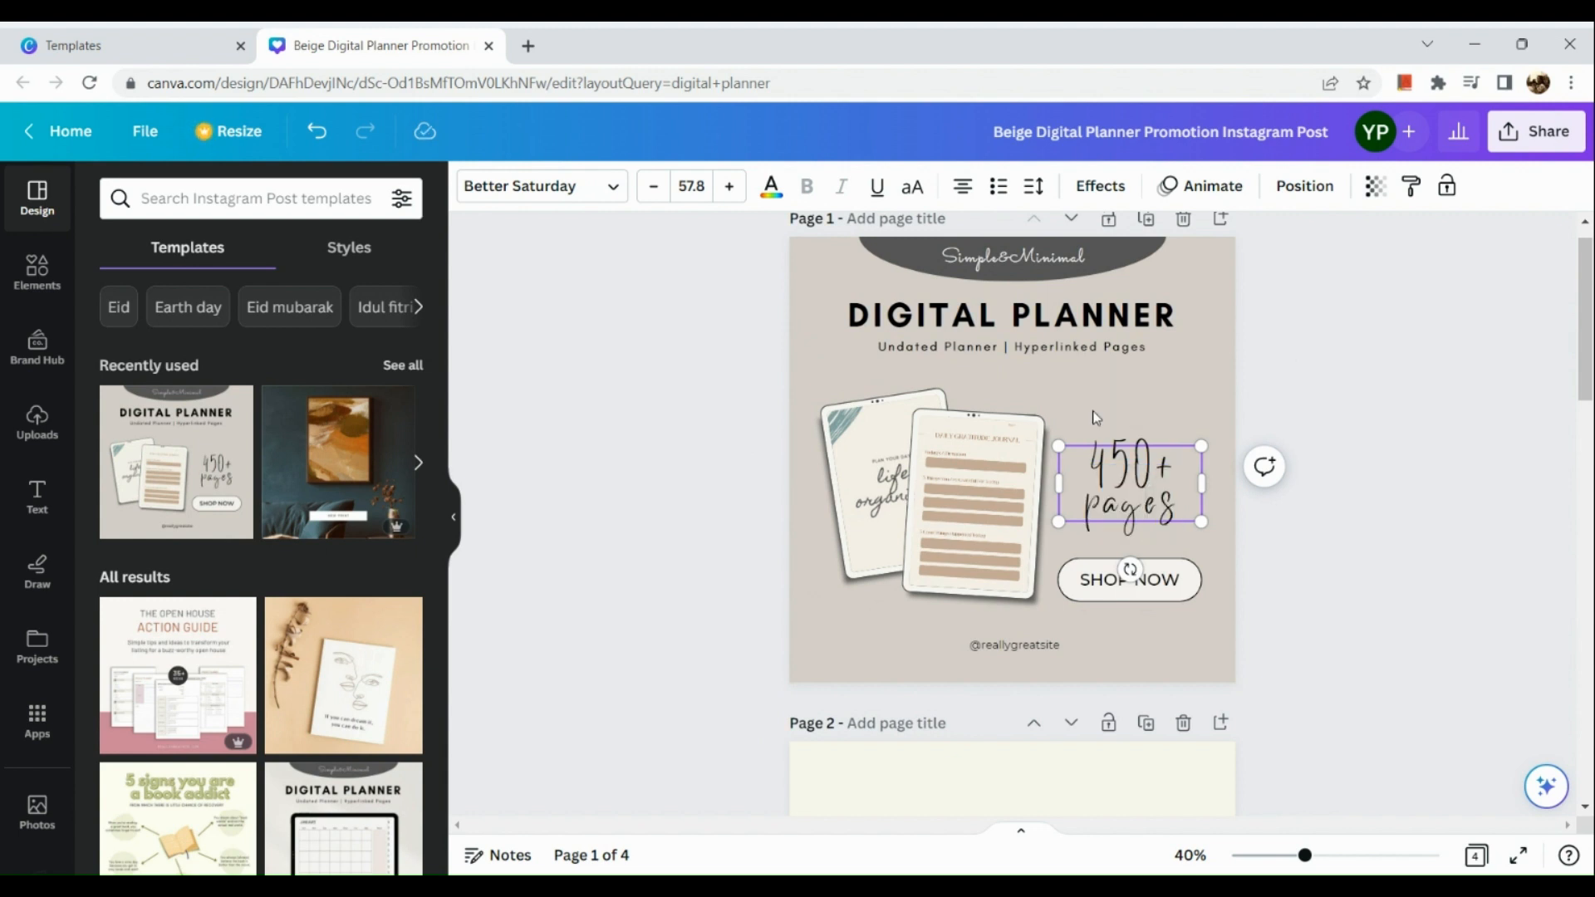
# - Insert the word "BUDGET" into the page 1 heading so it reads "DIGITAL BUDGET PLANNER"
pyautogui.scroll(1, 1090, 406)
pyautogui.click(1026, 324)
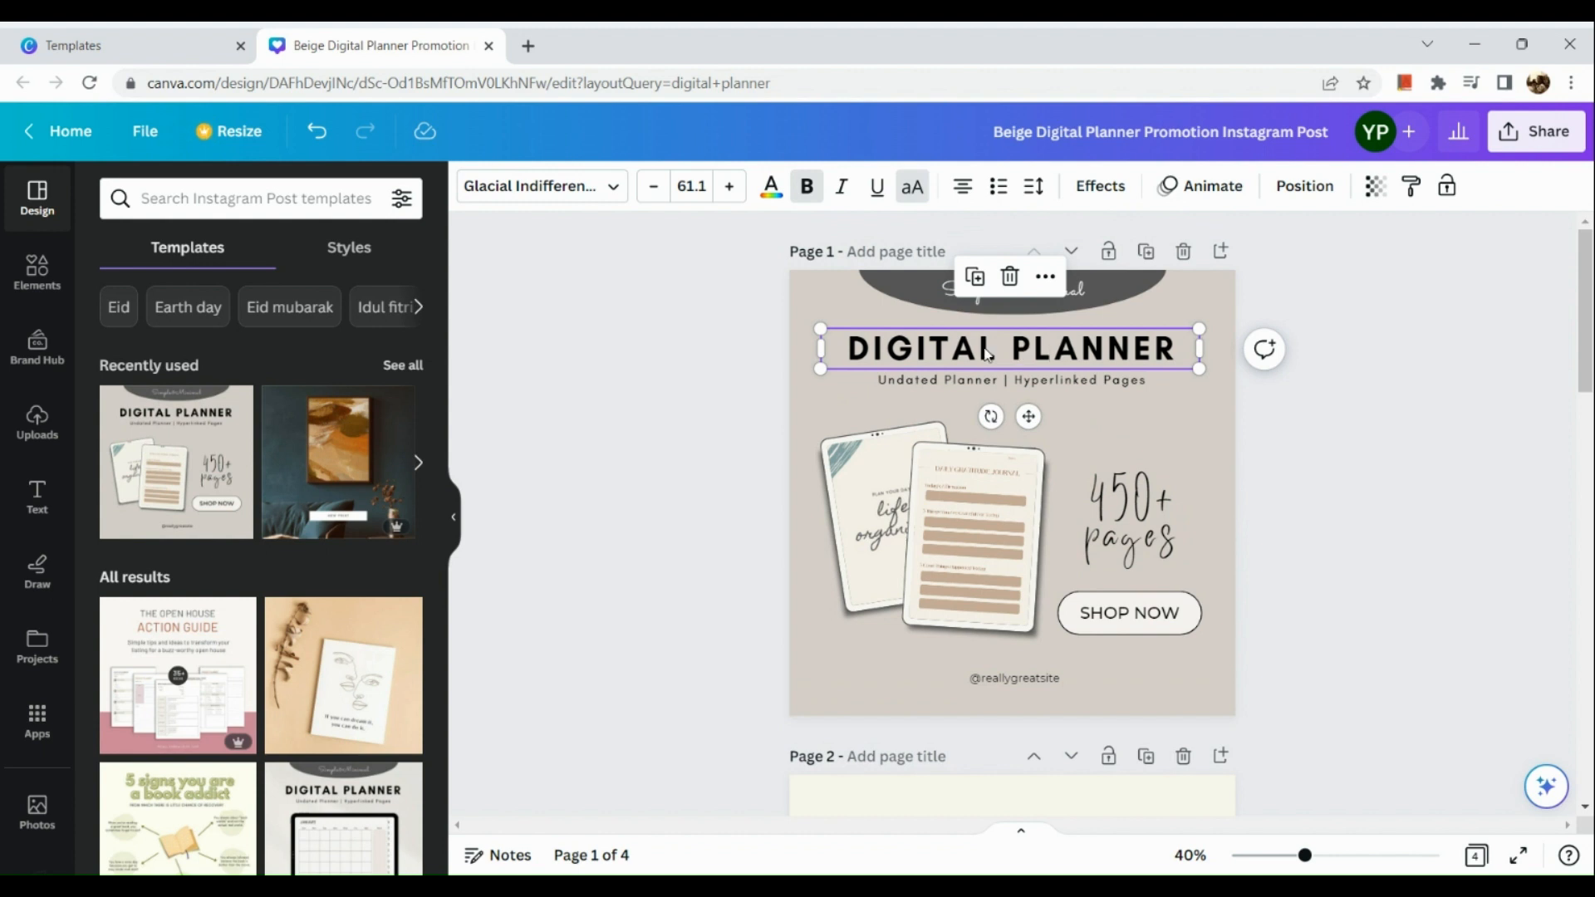
pyautogui.click(985, 348)
pyautogui.click(1000, 351)
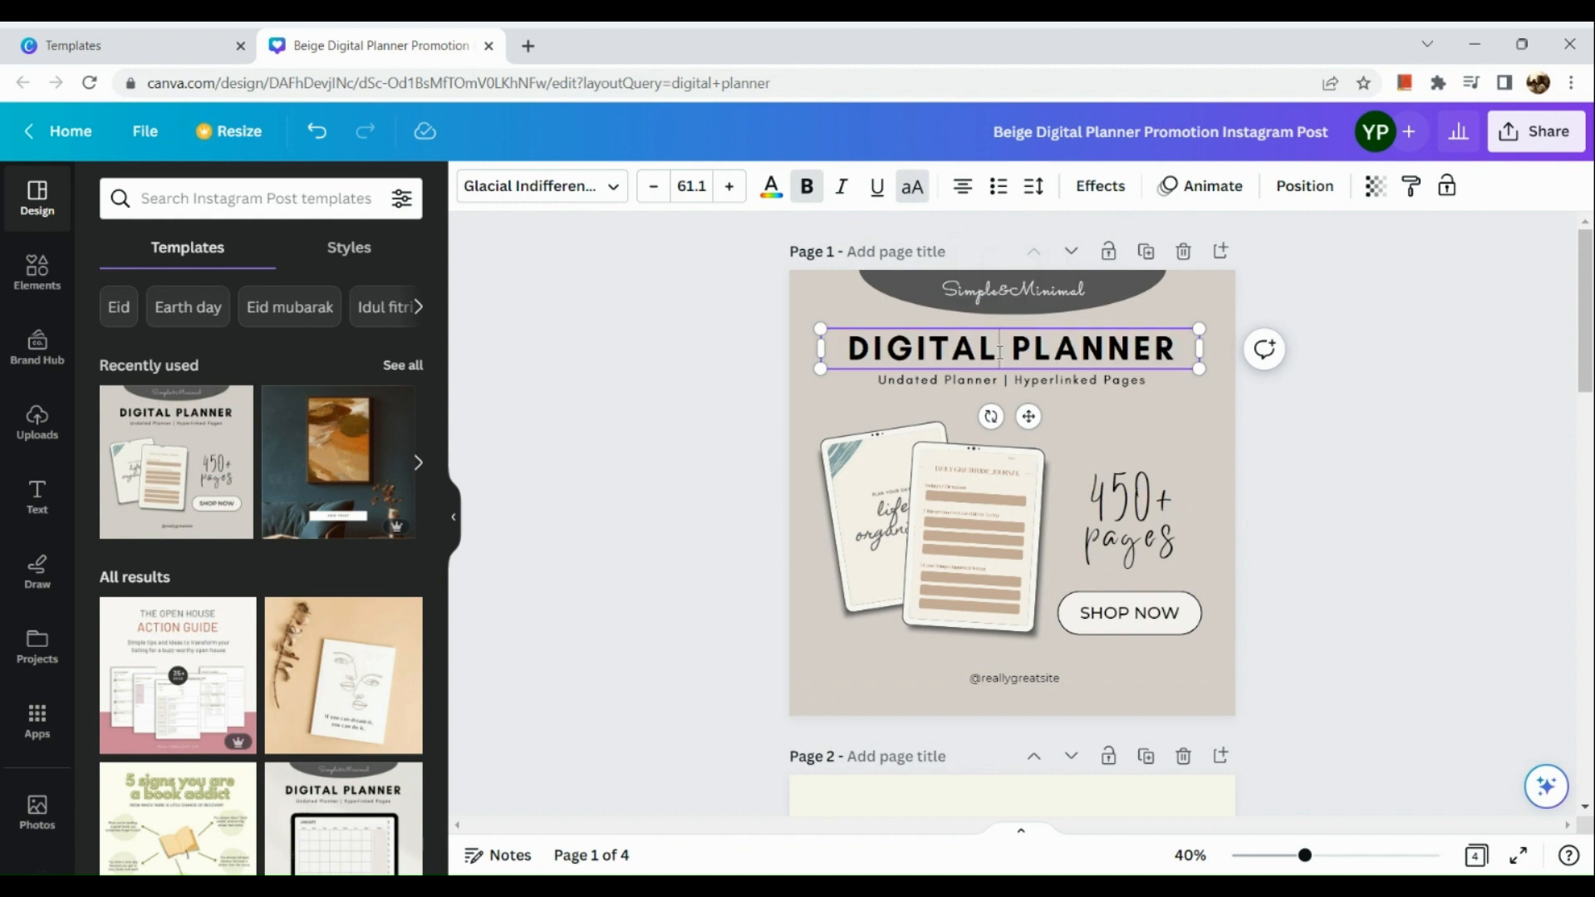
pyautogui.write('BU ')
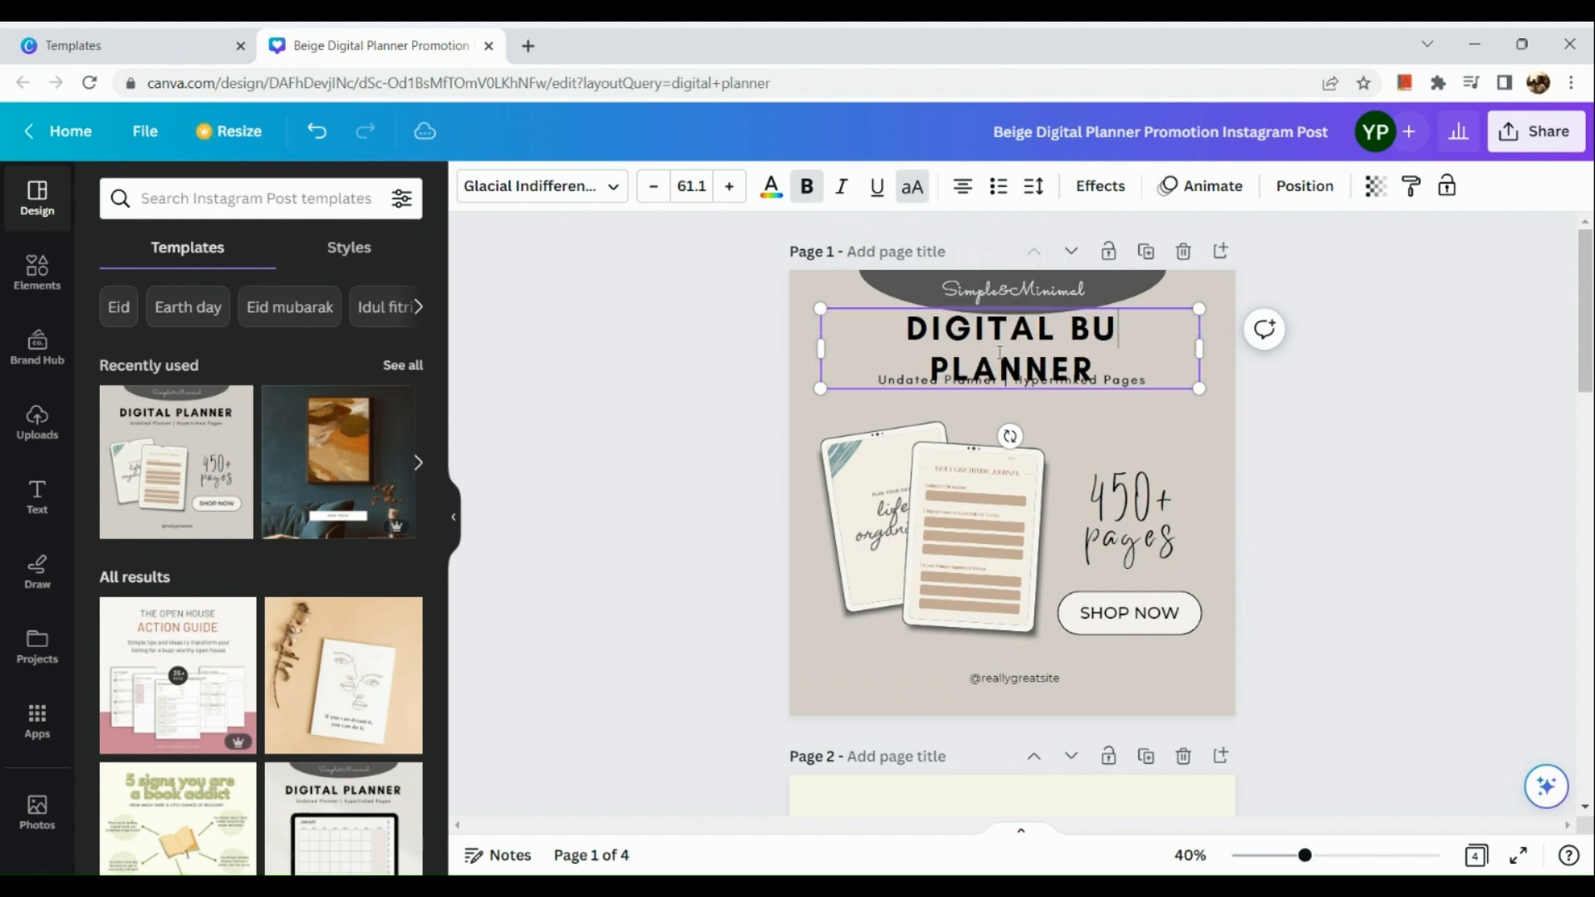
pyautogui.write('DGET')
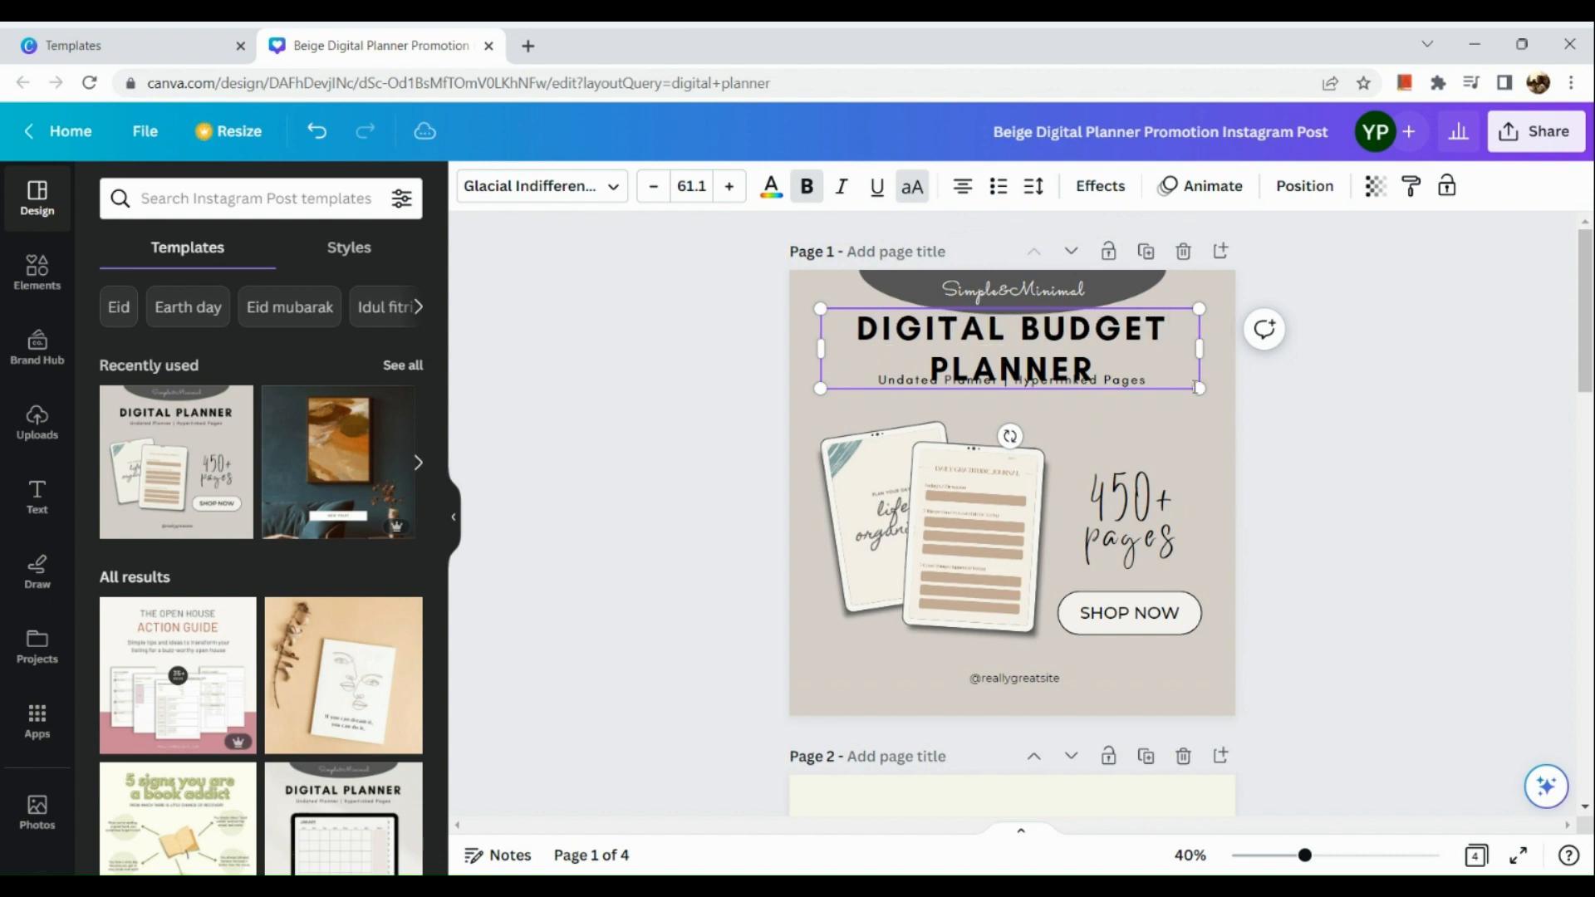
# - Shrink the page 1 heading to font size 52.6 and reposition it centred just below the "Simple&Minimal" banner
pyautogui.moveTo(1196, 386); pyautogui.dragTo(1146, 378)
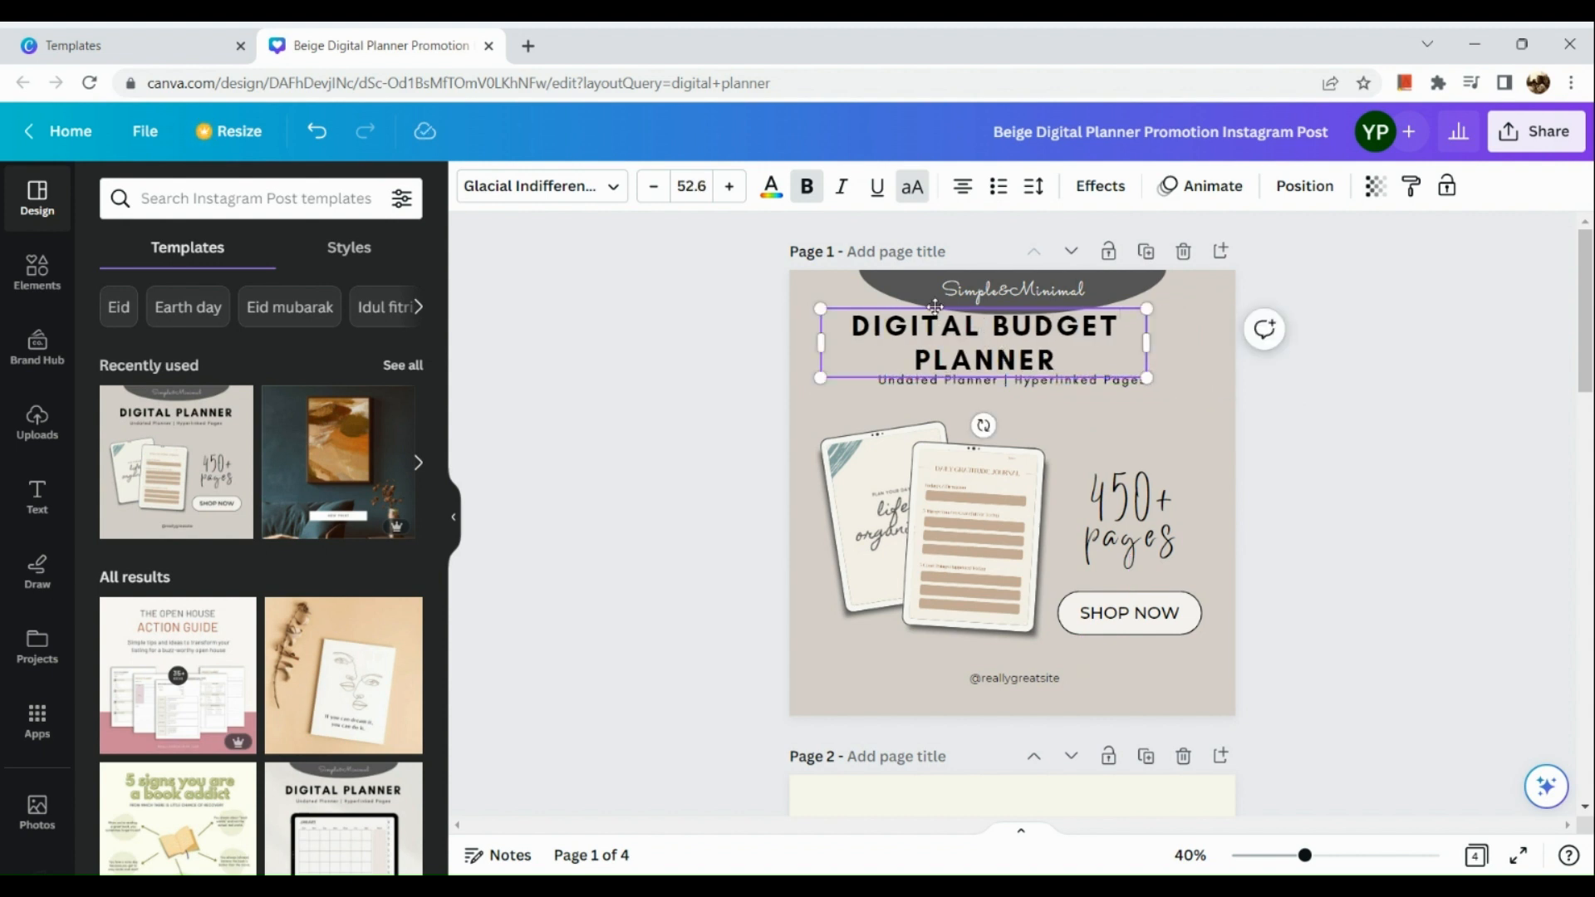
pyautogui.moveTo(935, 307); pyautogui.dragTo(964, 304)
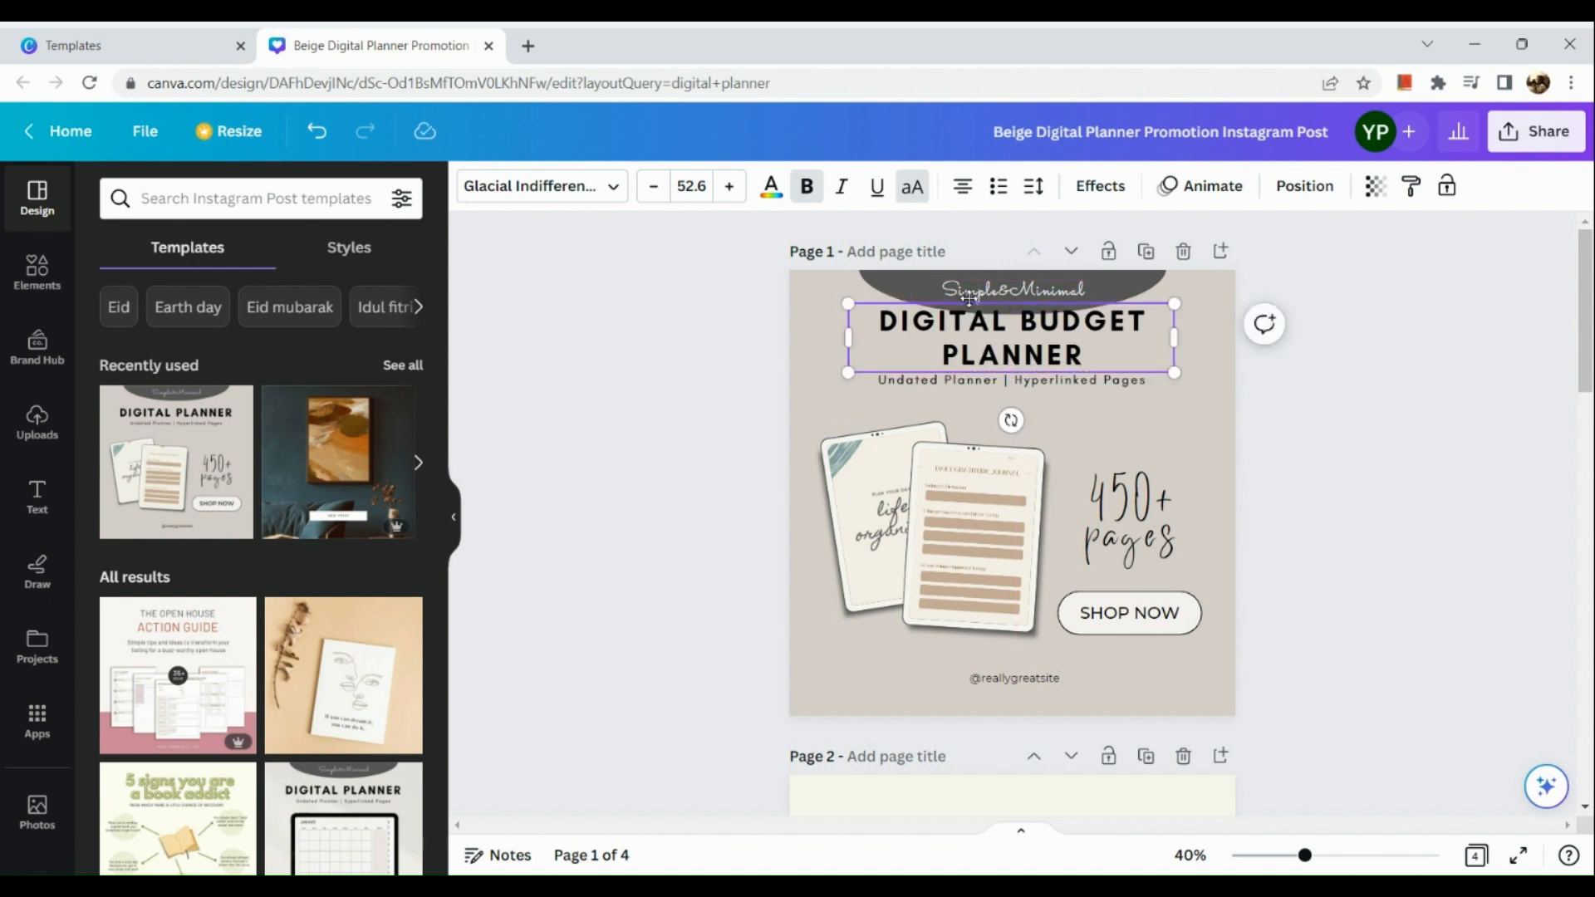
pyautogui.moveTo(969, 299); pyautogui.dragTo(973, 302)
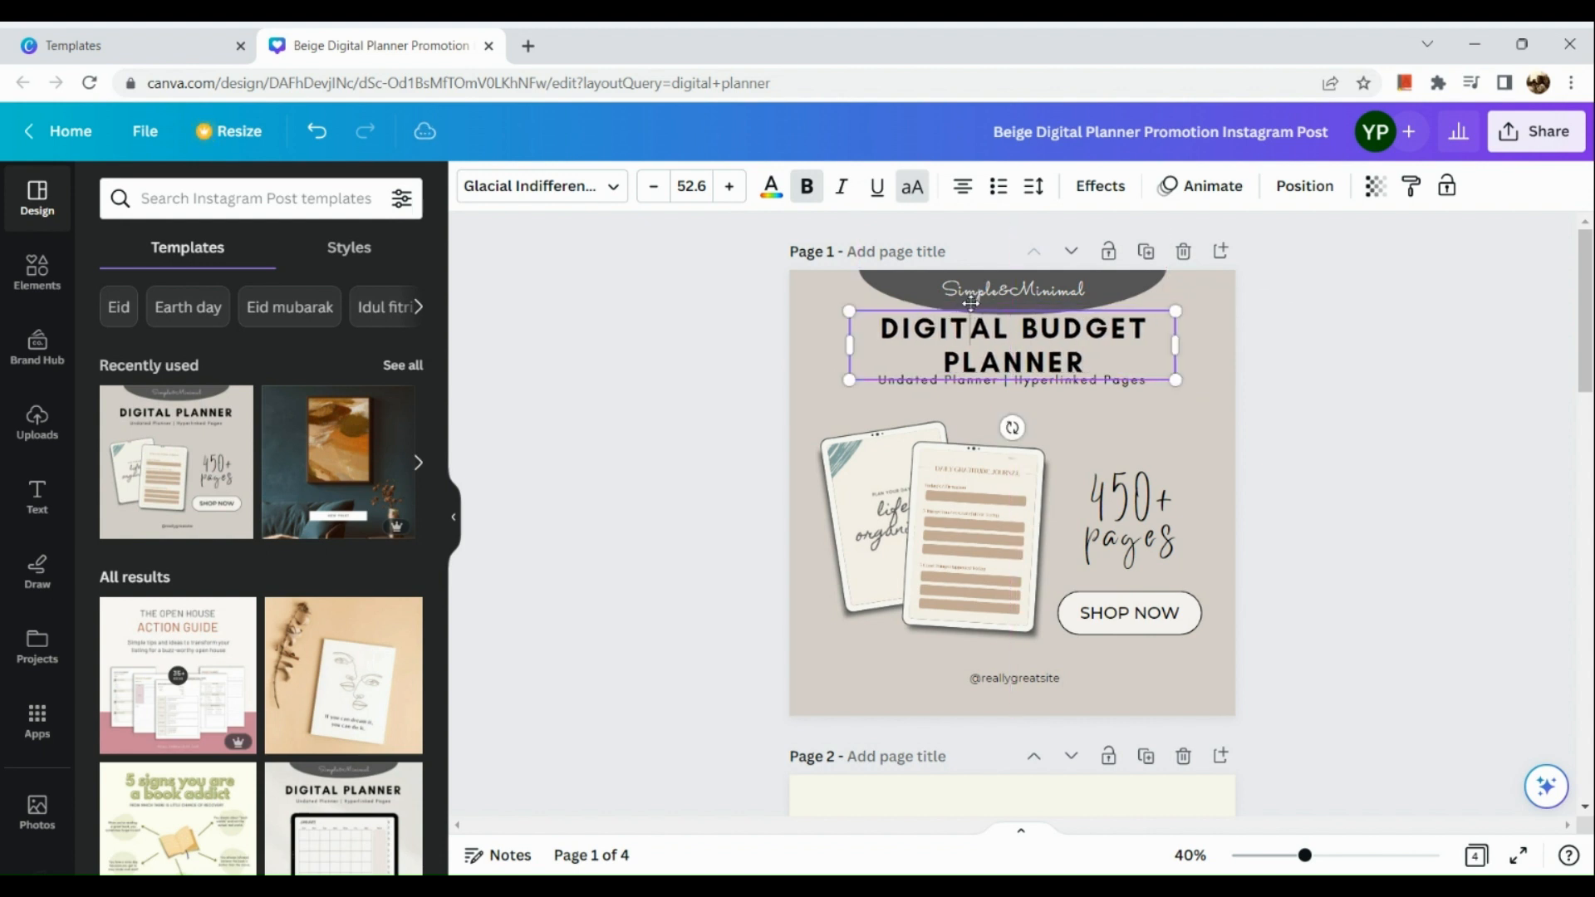
# - Remove "| Hyperlinked Pages" from the subtitle under the heading, leaving only "Undated Planner"
pyautogui.click(976, 416)
pyautogui.doubleClick(971, 382)
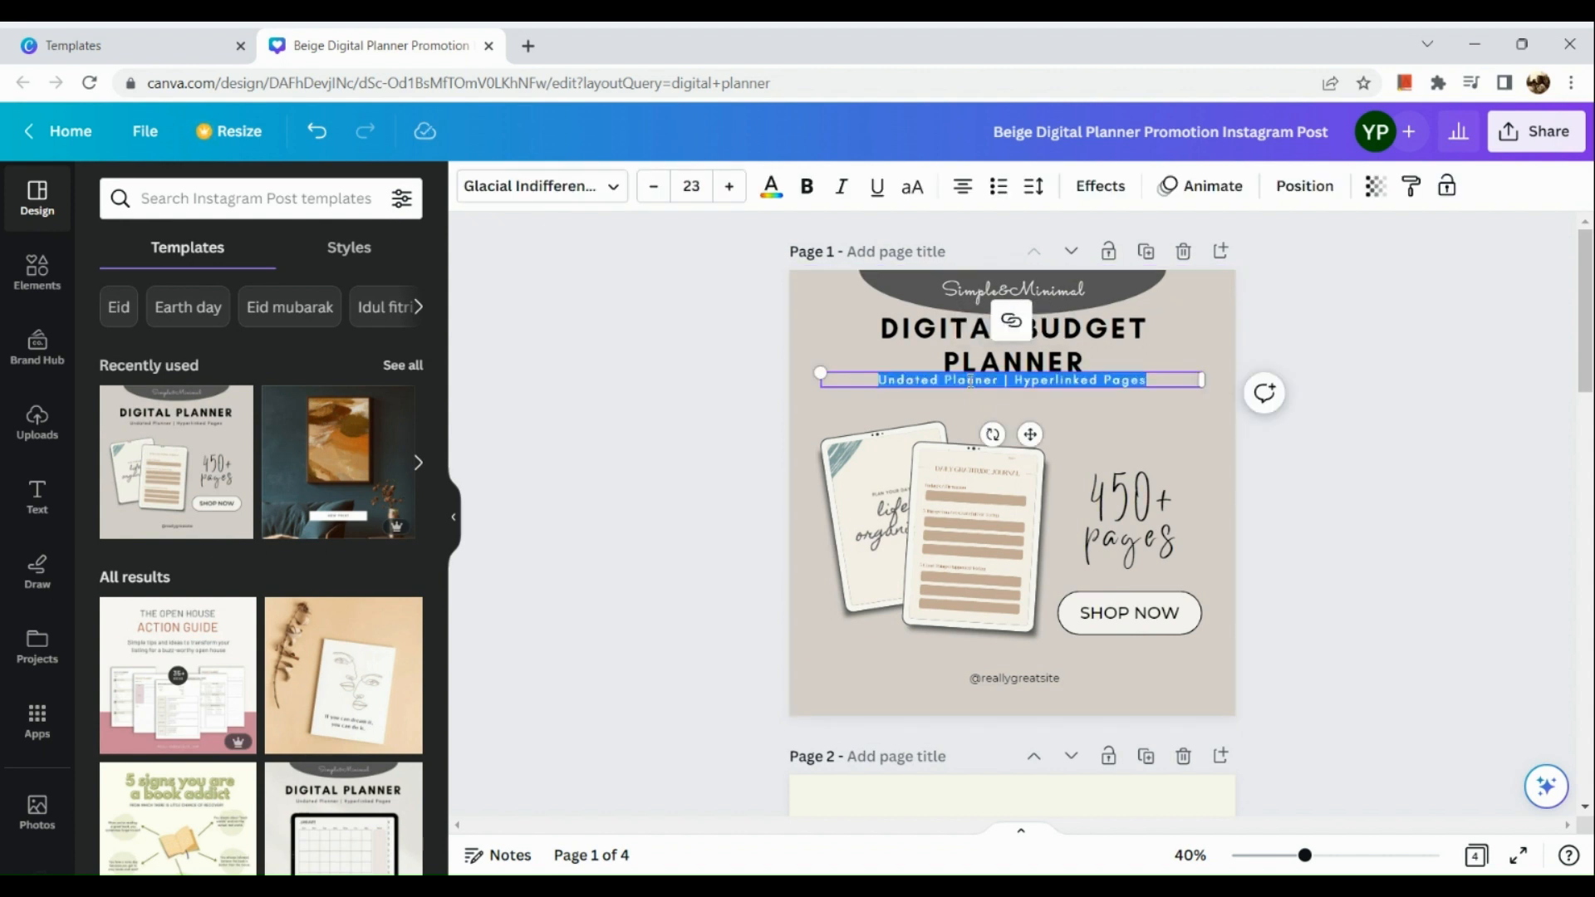
pyautogui.scroll(5, 970, 536)
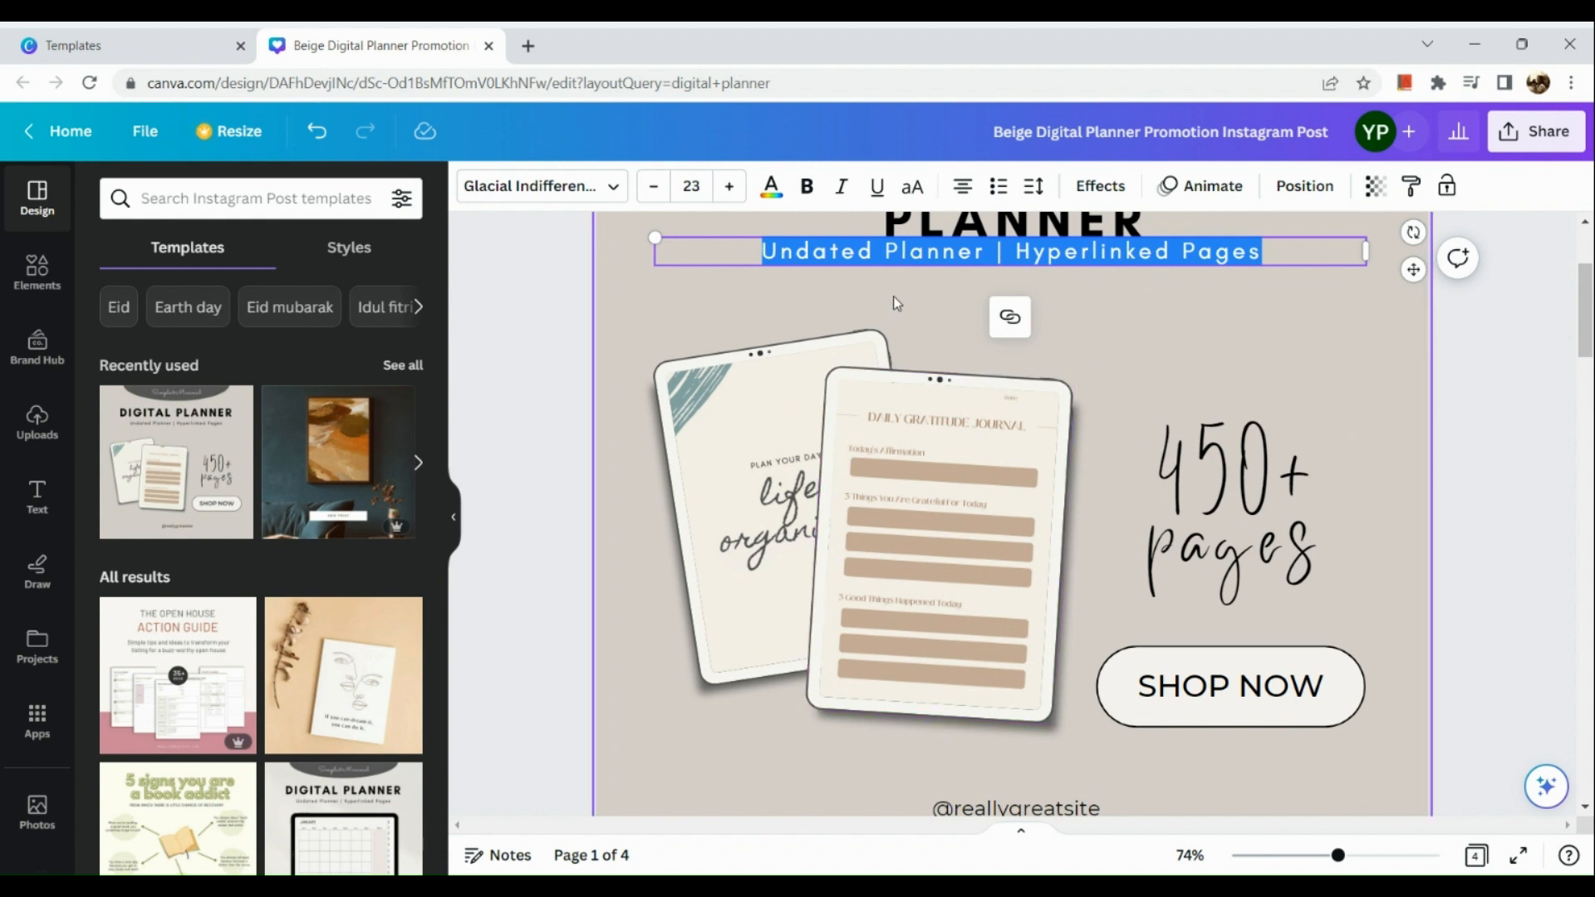
pyautogui.click(927, 259)
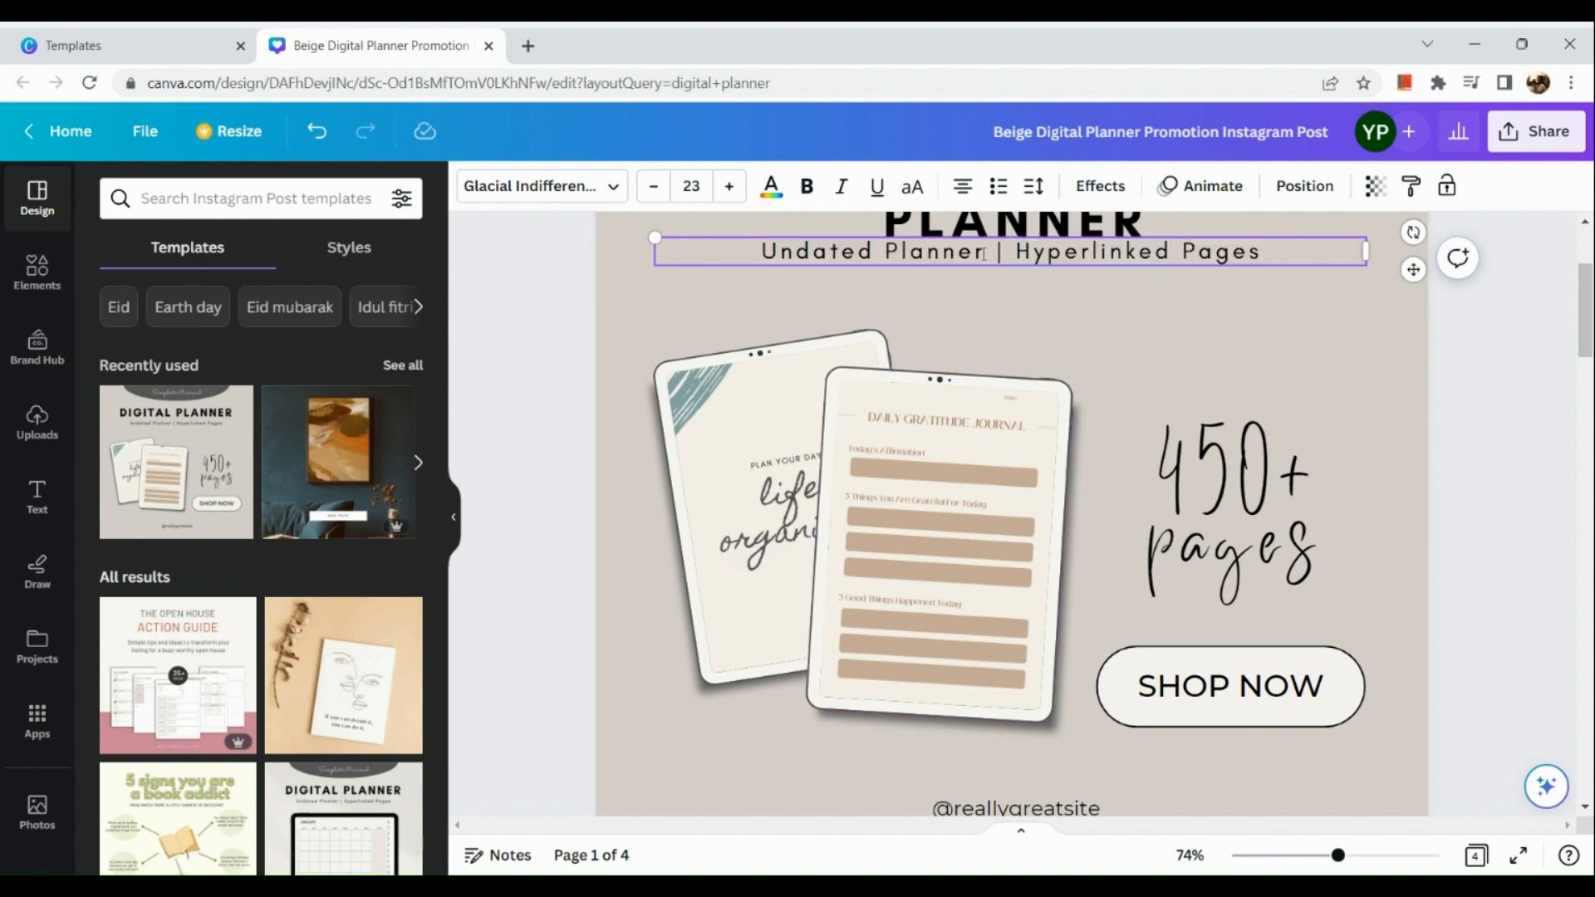
pyautogui.doubleClick(1035, 244)
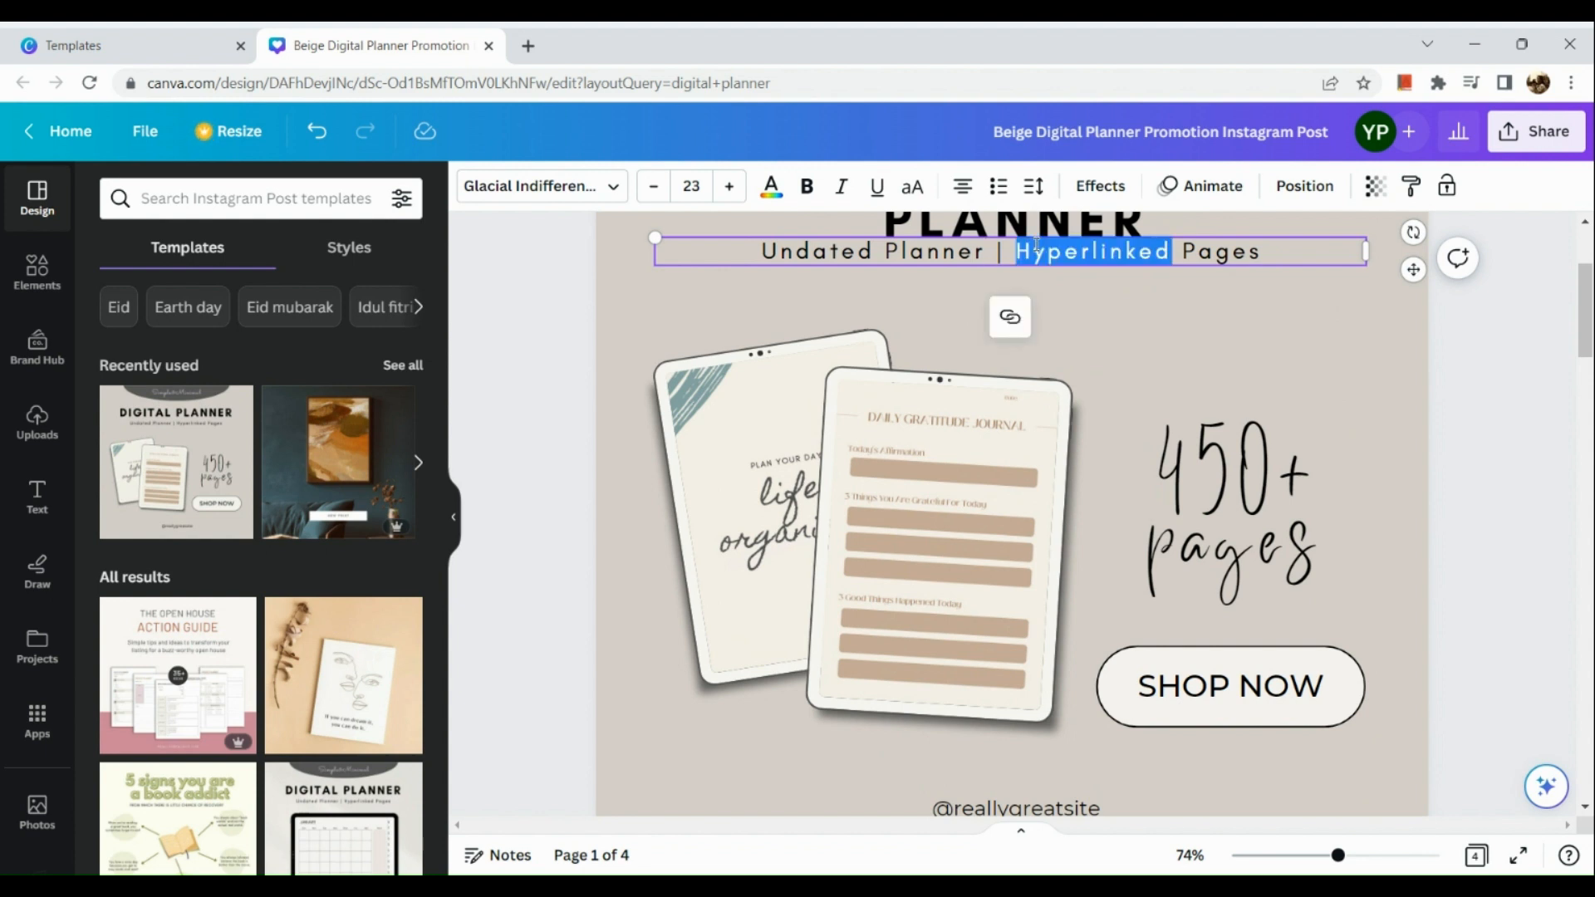
pyautogui.hotkey('shift', 'Right')
pyautogui.hotkey('shift', 'Right')
pyautogui.hotkey('shift', 'Right')
pyautogui.hotkey('shift', 'Right')
pyautogui.hotkey('shift', 'Right')
pyautogui.hotkey('shift', 'Right')
pyautogui.press('BackSpace')
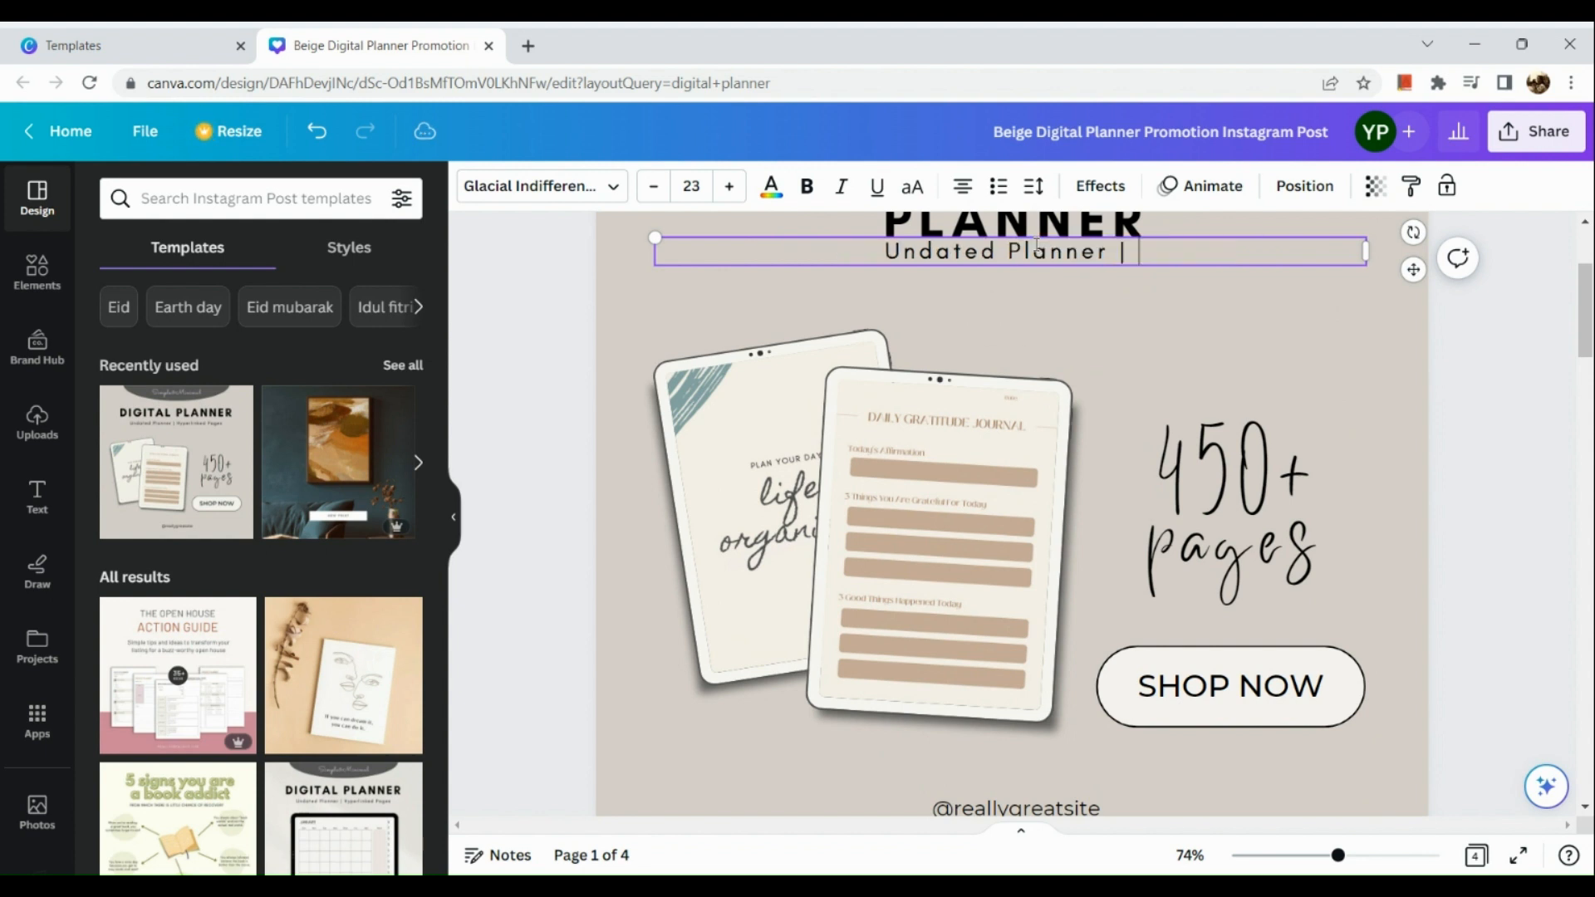
pyautogui.press('BackSpace')
pyautogui.press('BackSpace')
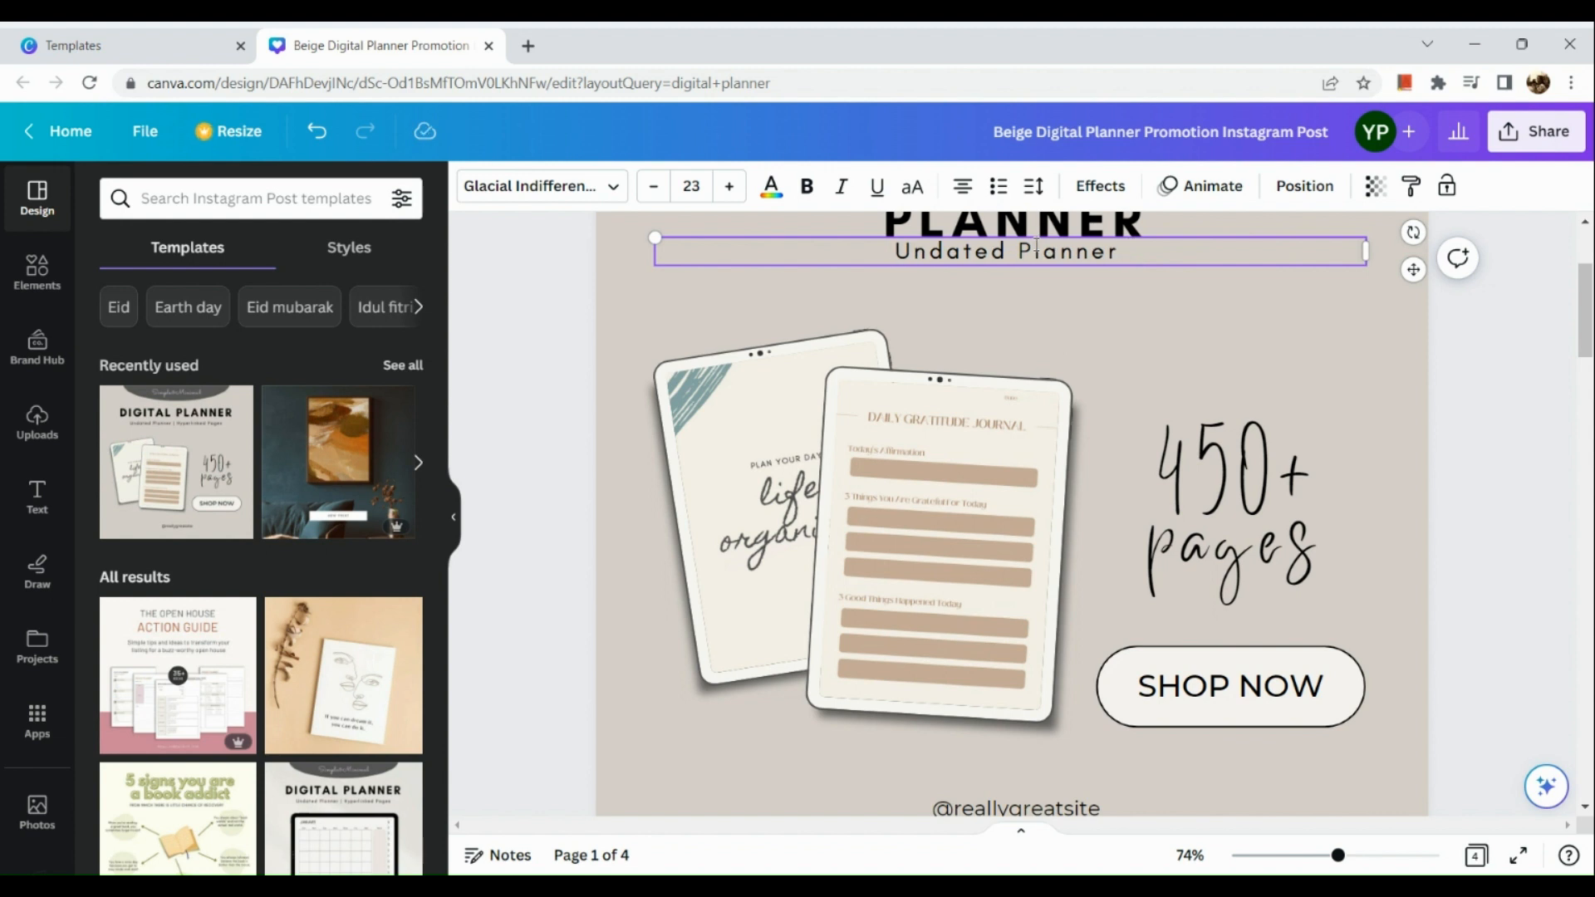
# - Delete the "450+" line from the handwritten page-count text on page 1, keeping "pages"
pyautogui.click(1207, 479)
pyautogui.doubleClick(1207, 479)
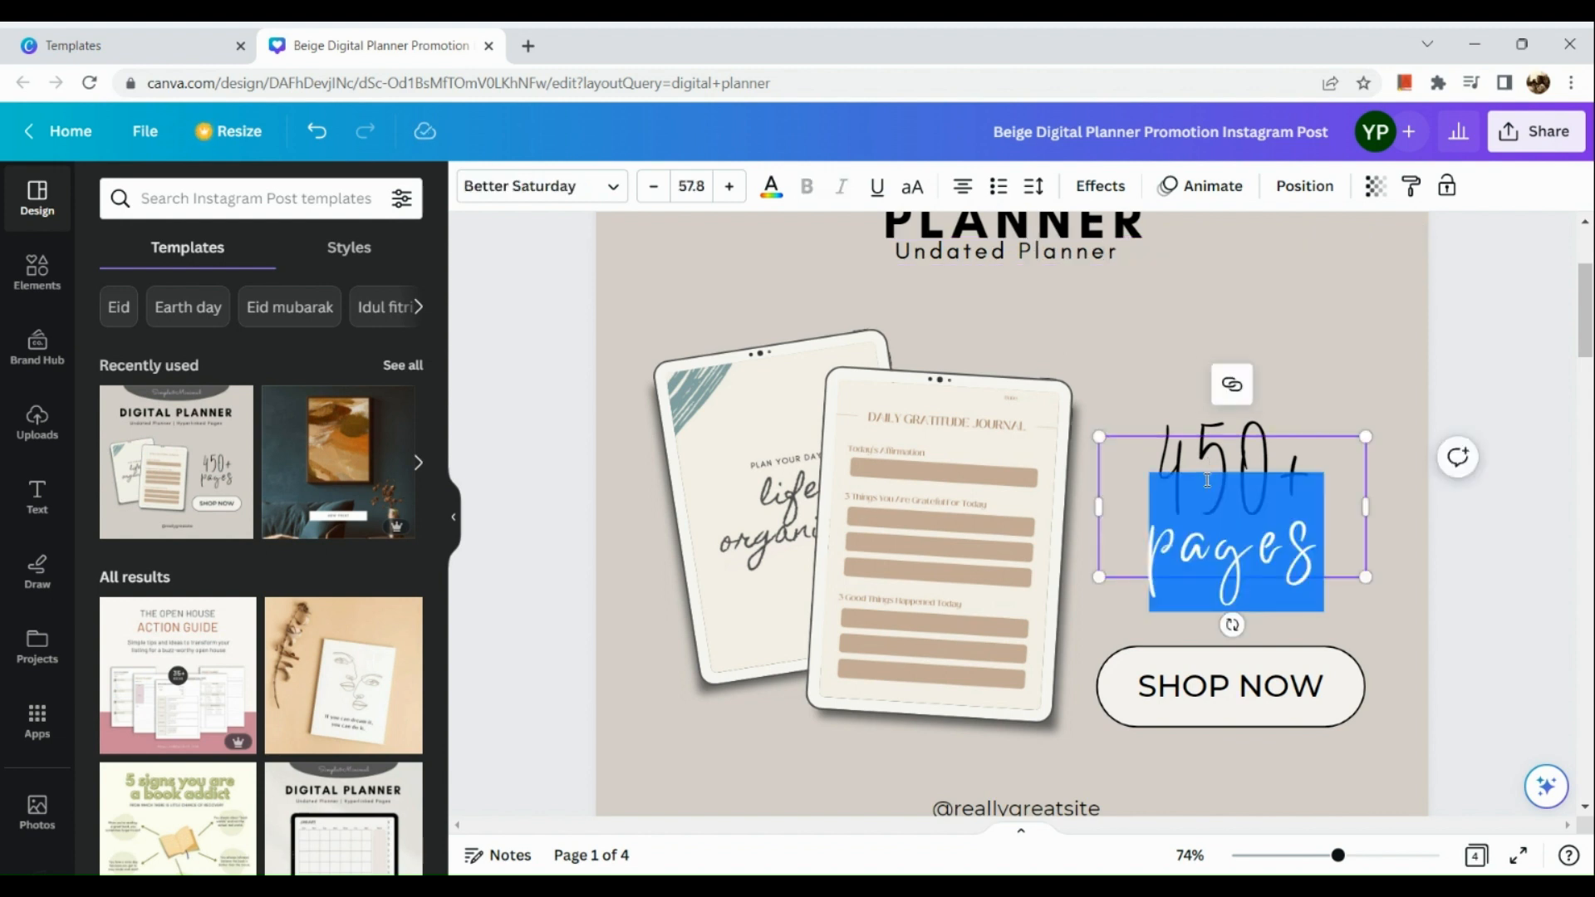
pyautogui.click(1206, 480)
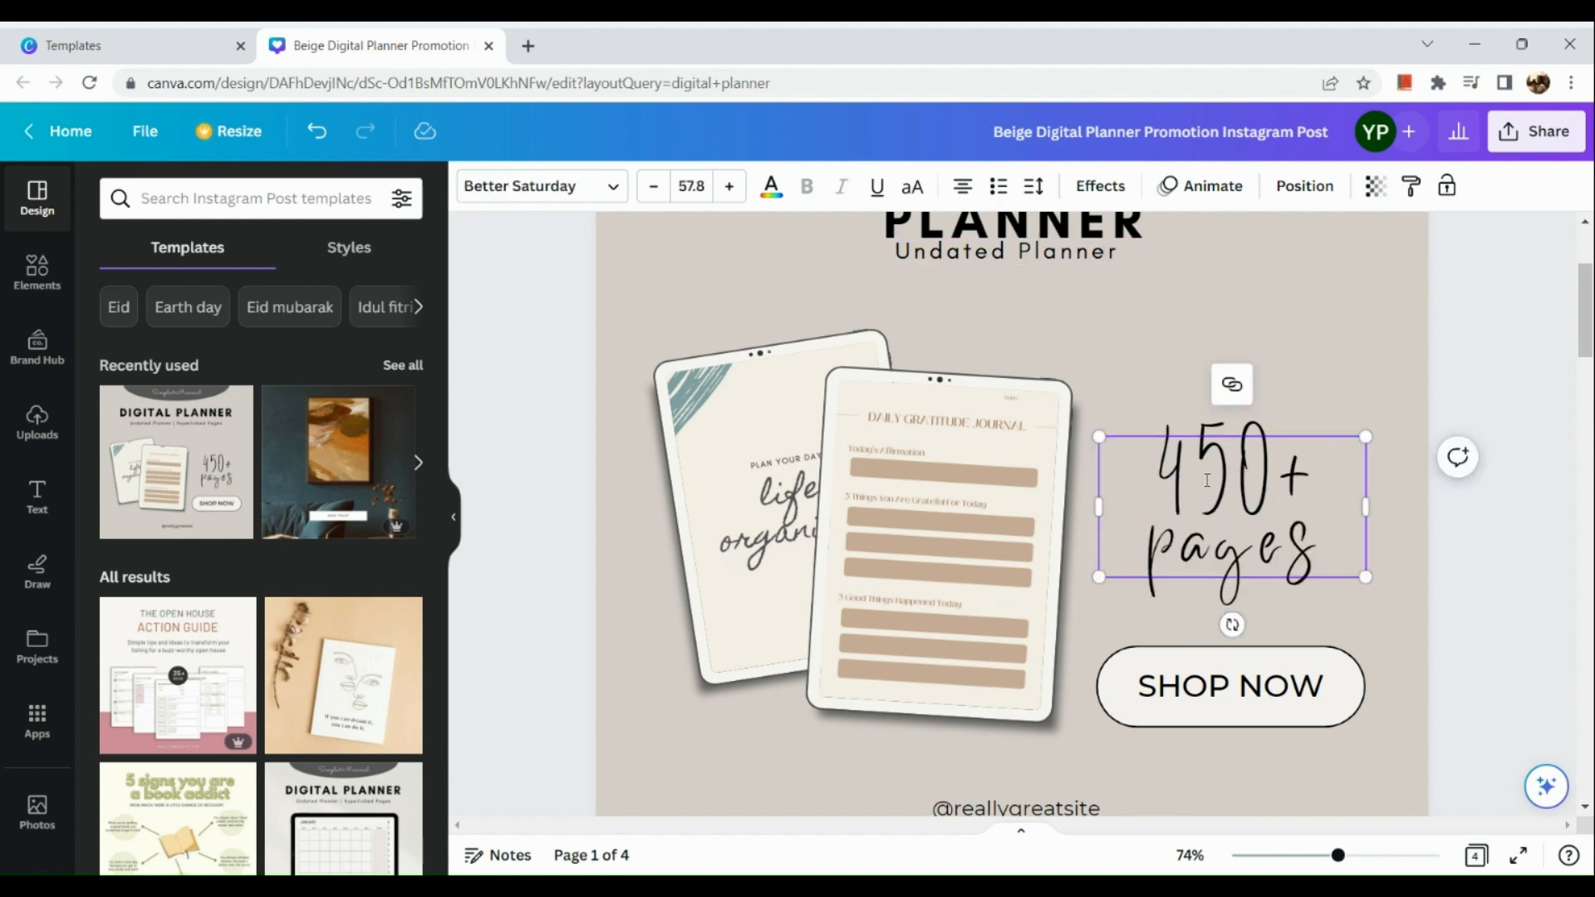
pyautogui.doubleClick(1207, 479)
pyautogui.click(1206, 480)
pyautogui.doubleClick(1222, 438)
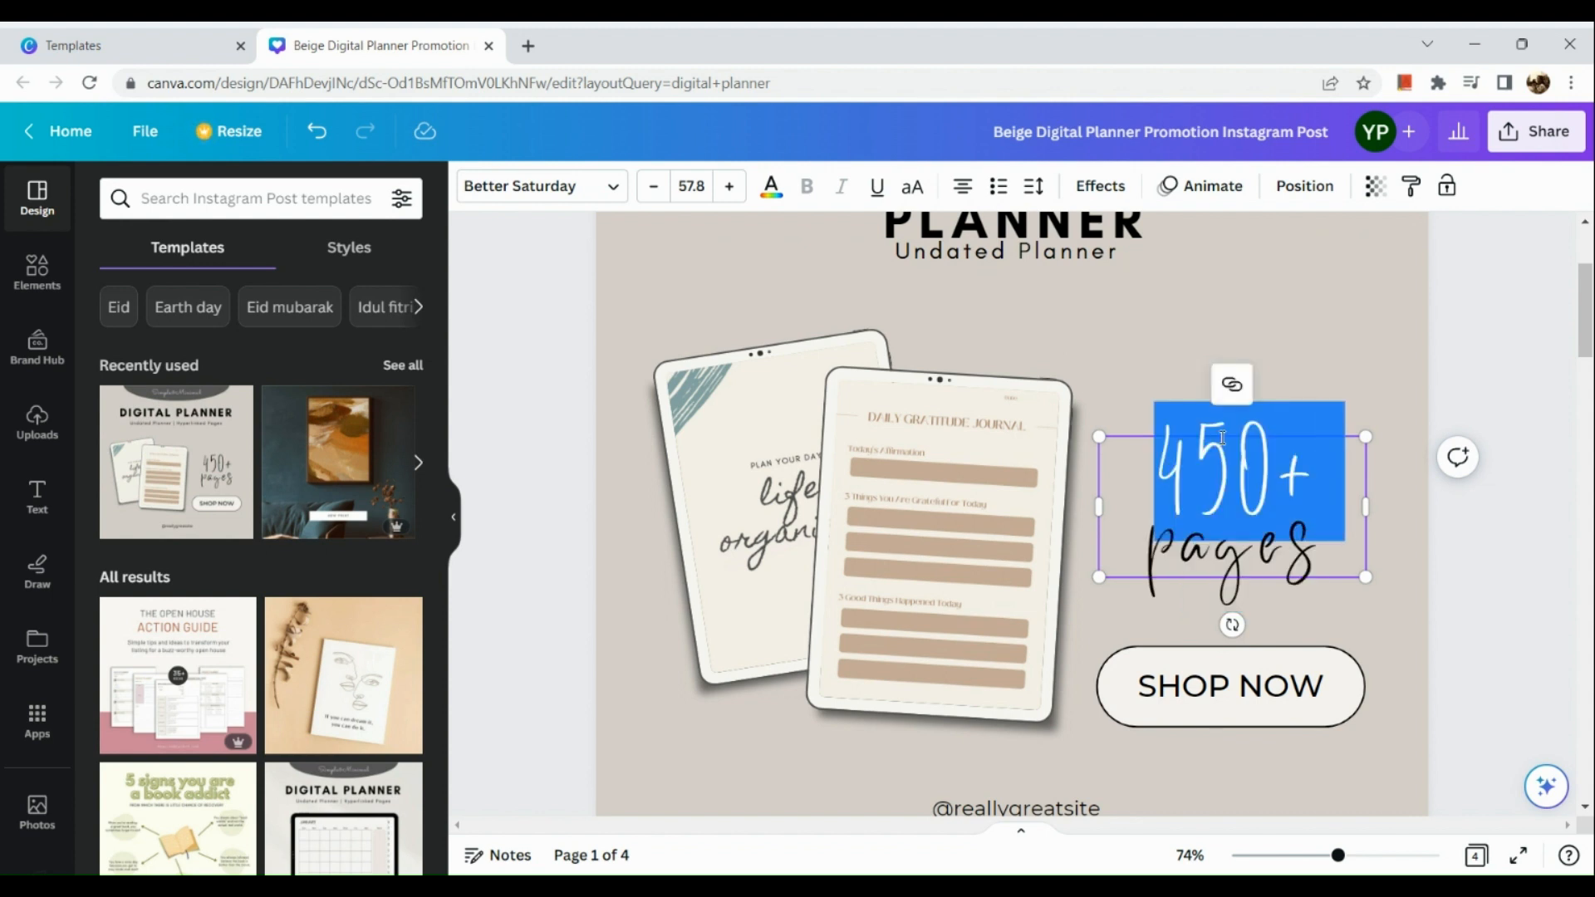
pyautogui.press('BackSpace')
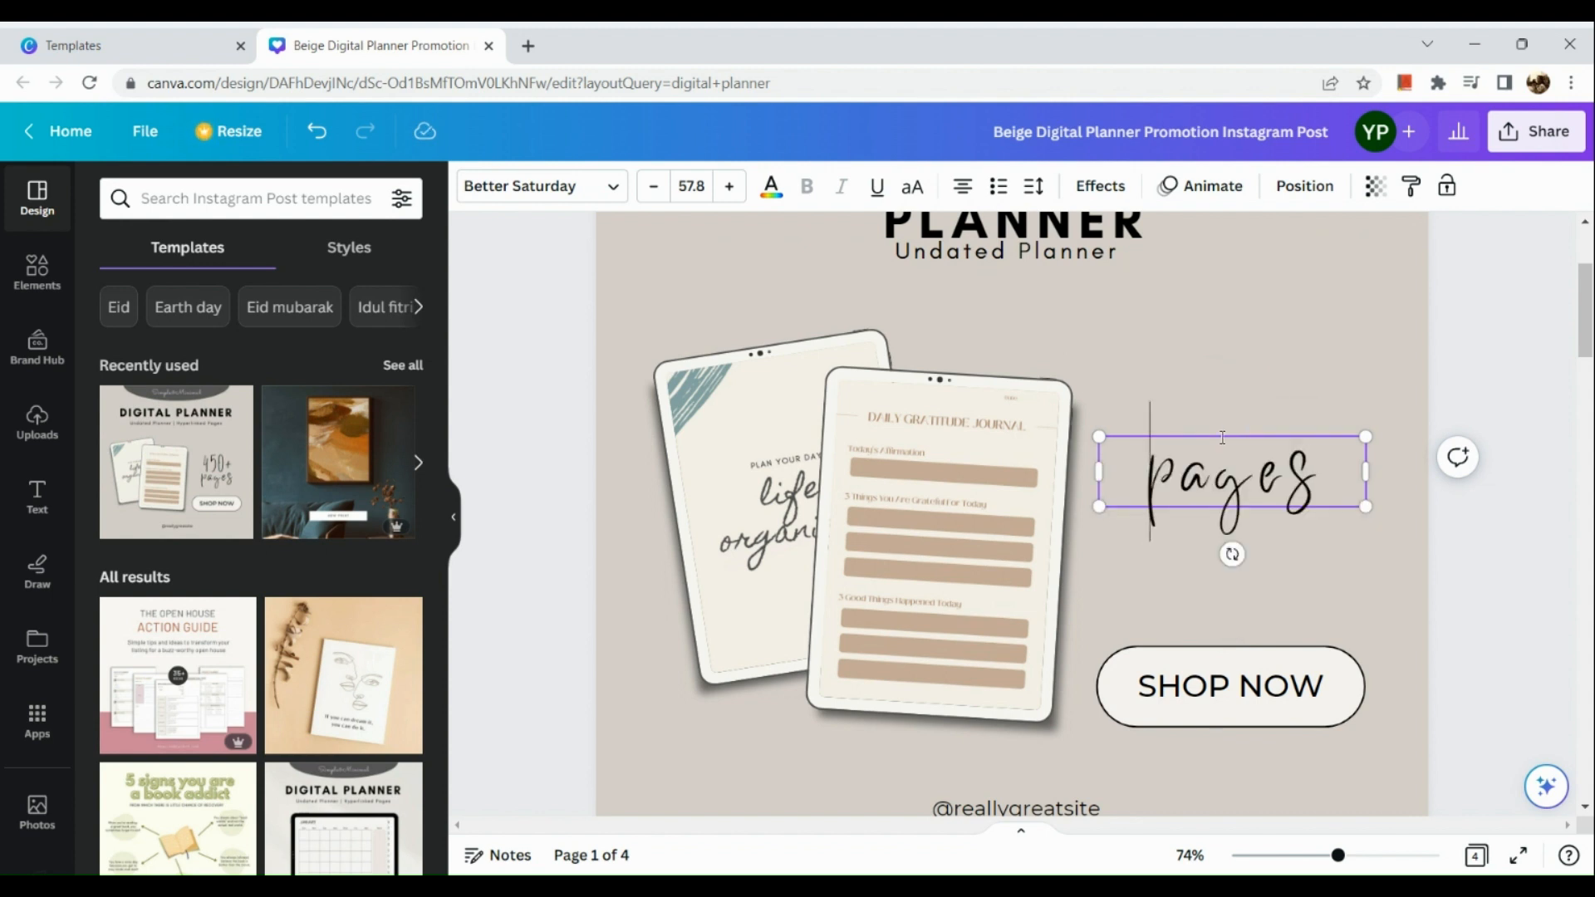
pyautogui.press('End')
pyautogui.write('150')
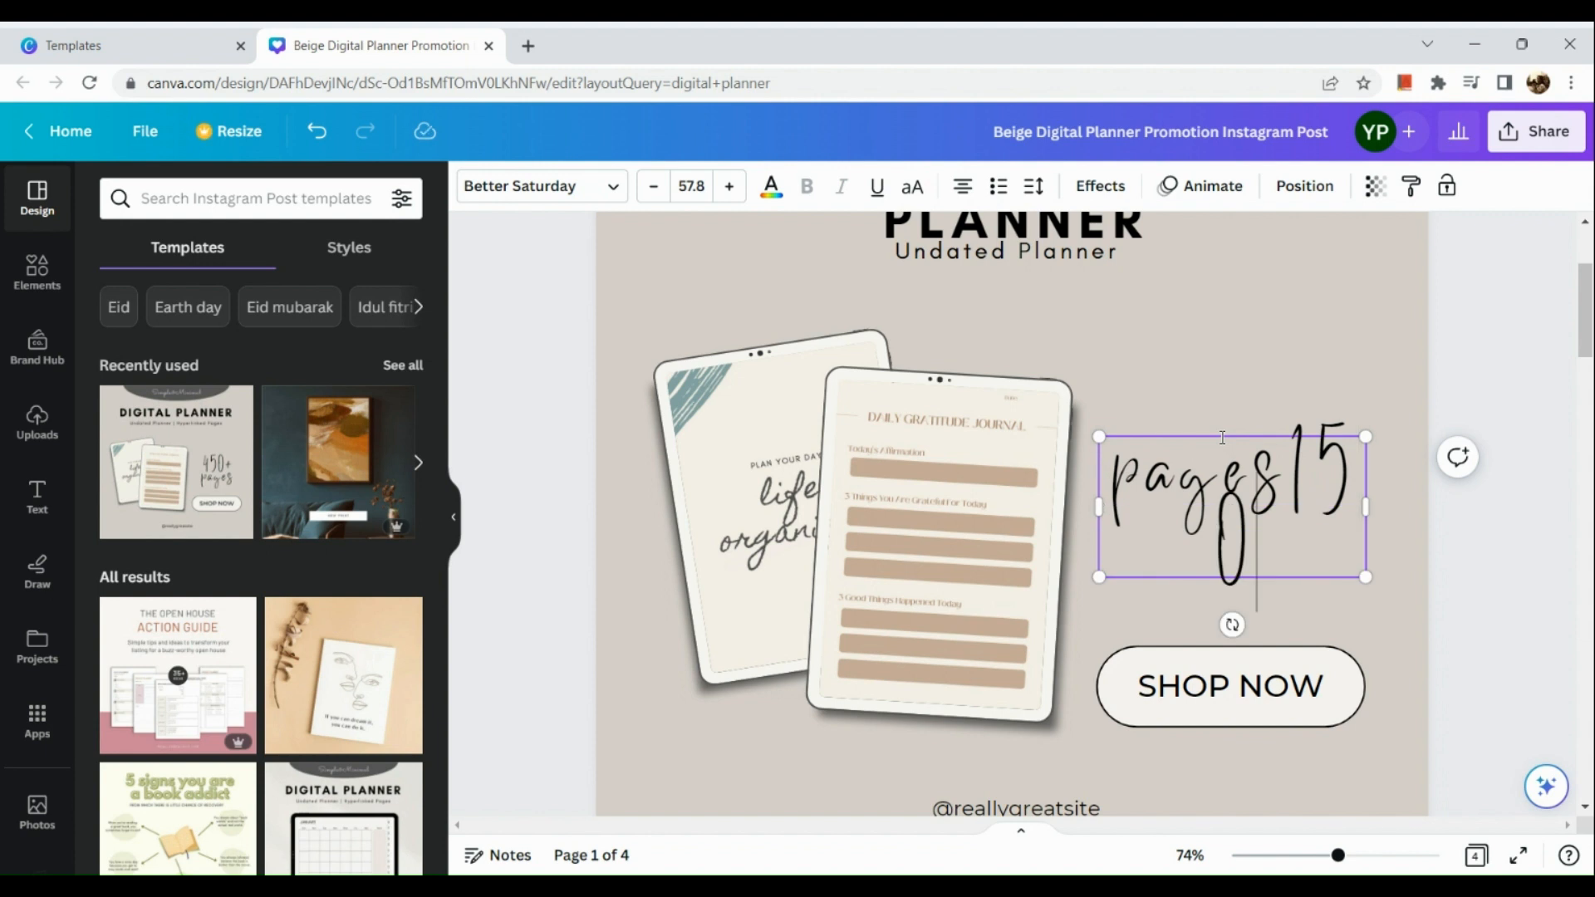
pyautogui.press('BackSpace')
pyautogui.press('BackSpace')
pyautogui.press('BackSpace')
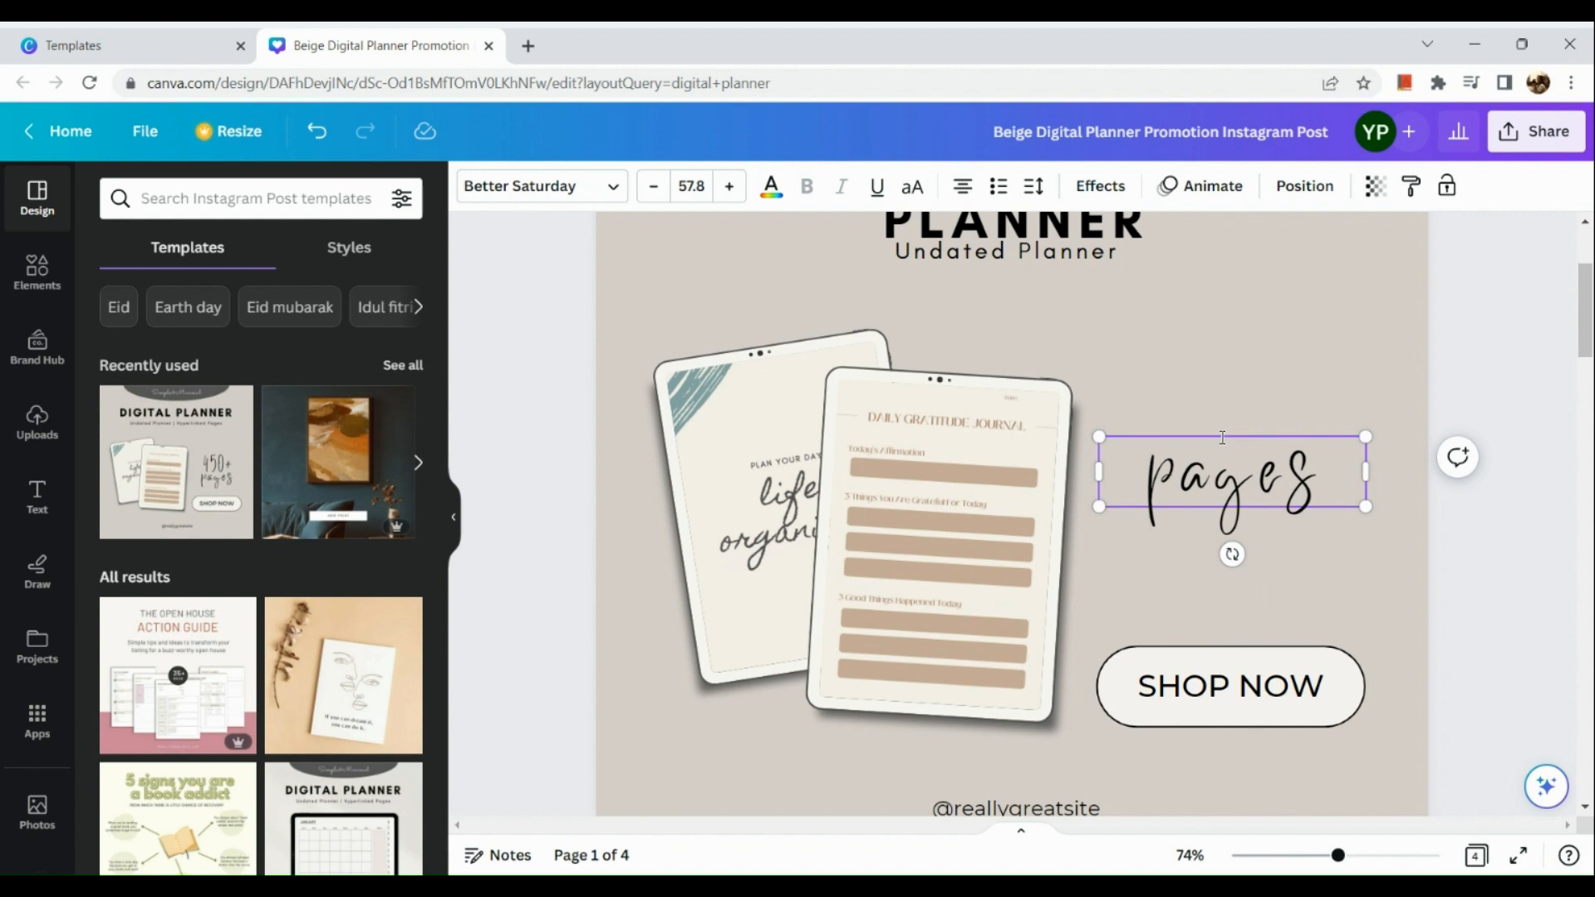
# - Add "150+" on its own line above "pages" in the page 1 page-count text
pyautogui.press('Home')
pyautogui.write('150')
pyautogui.press('Return')
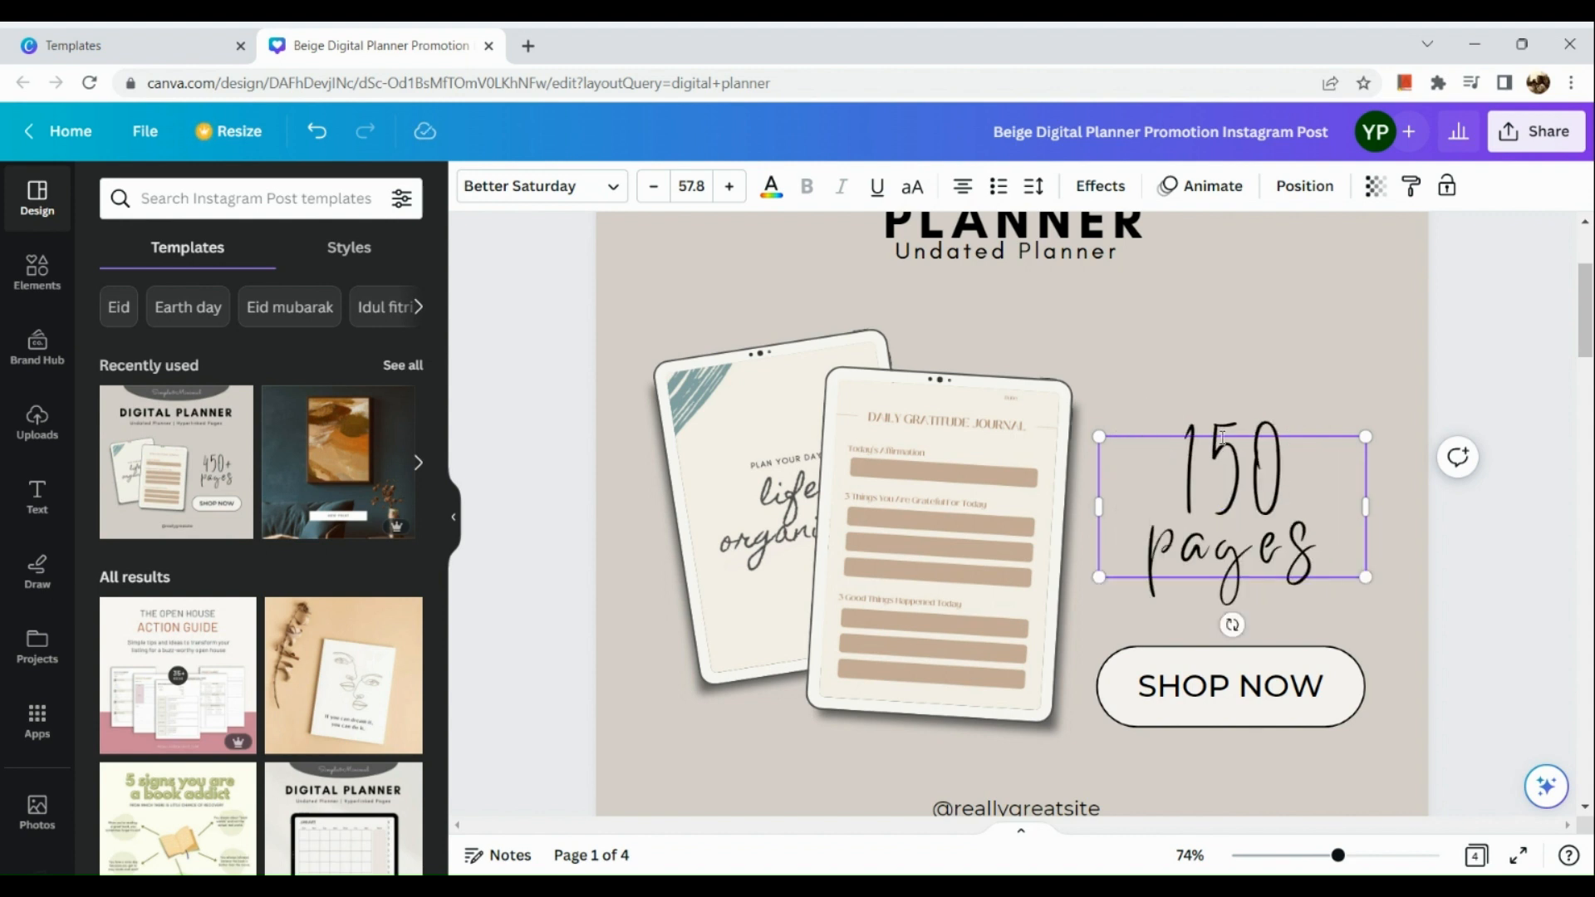
pyautogui.press('BackSpace')
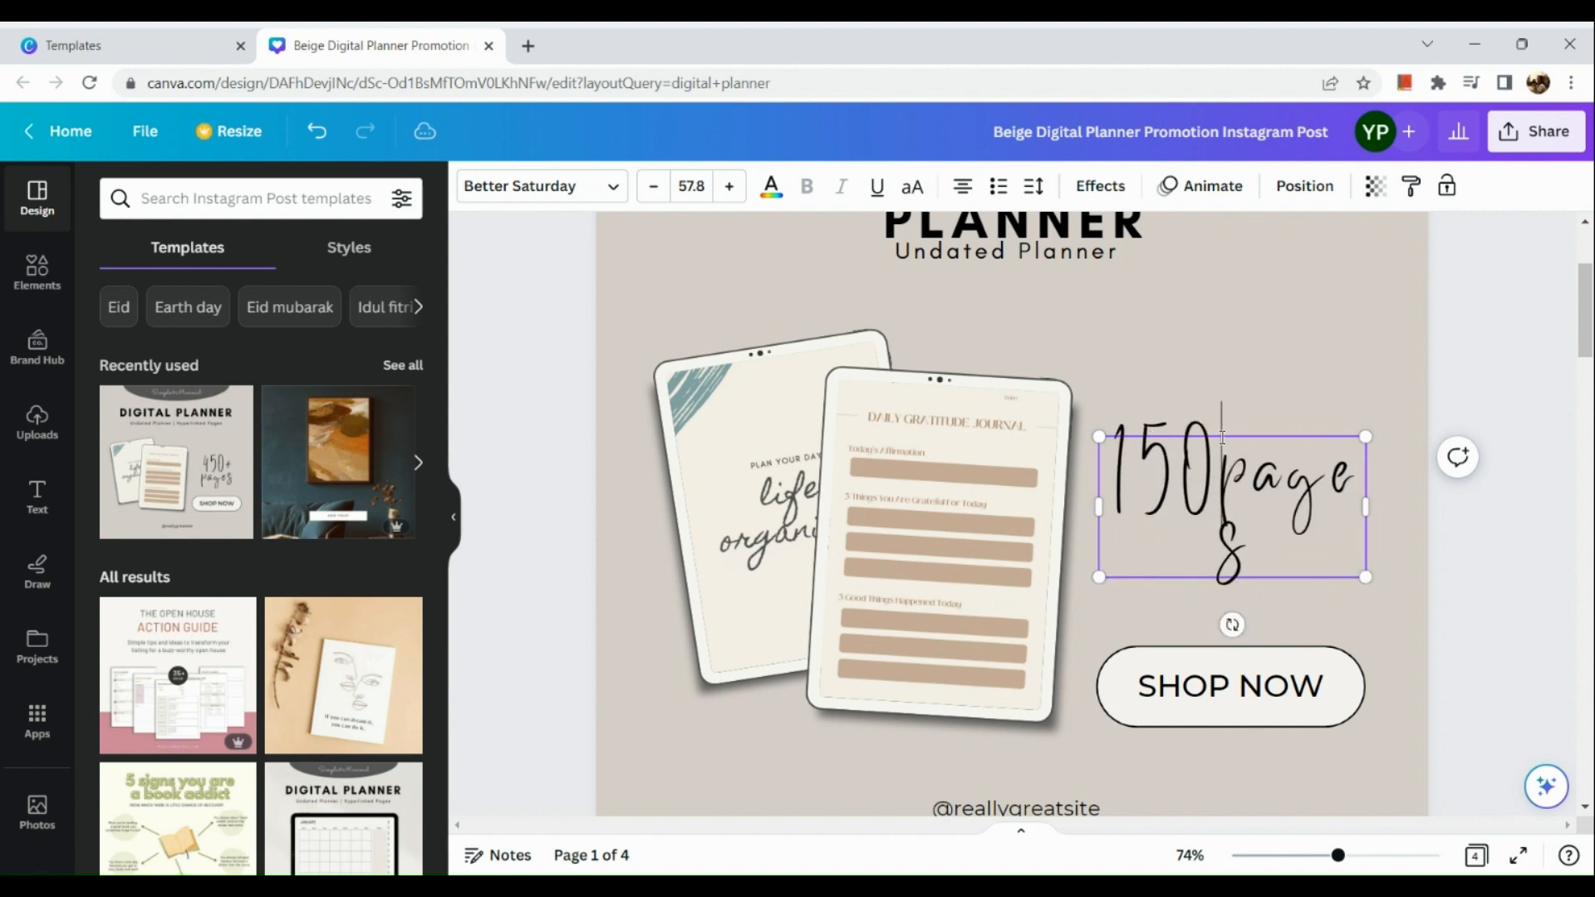
pyautogui.write('+')
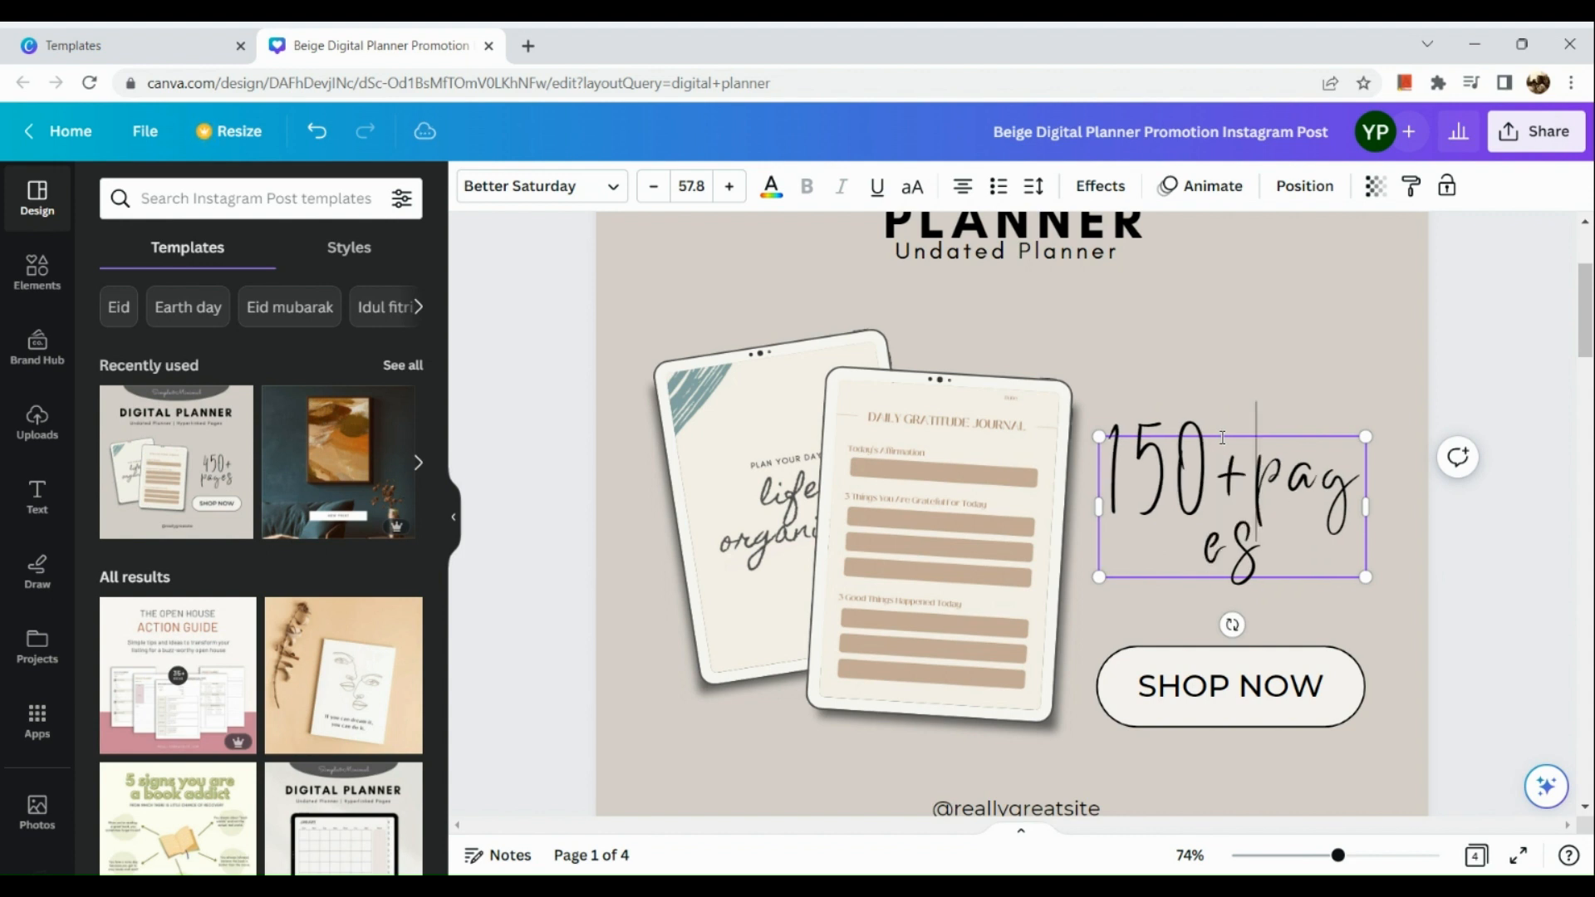
pyautogui.press('Return')
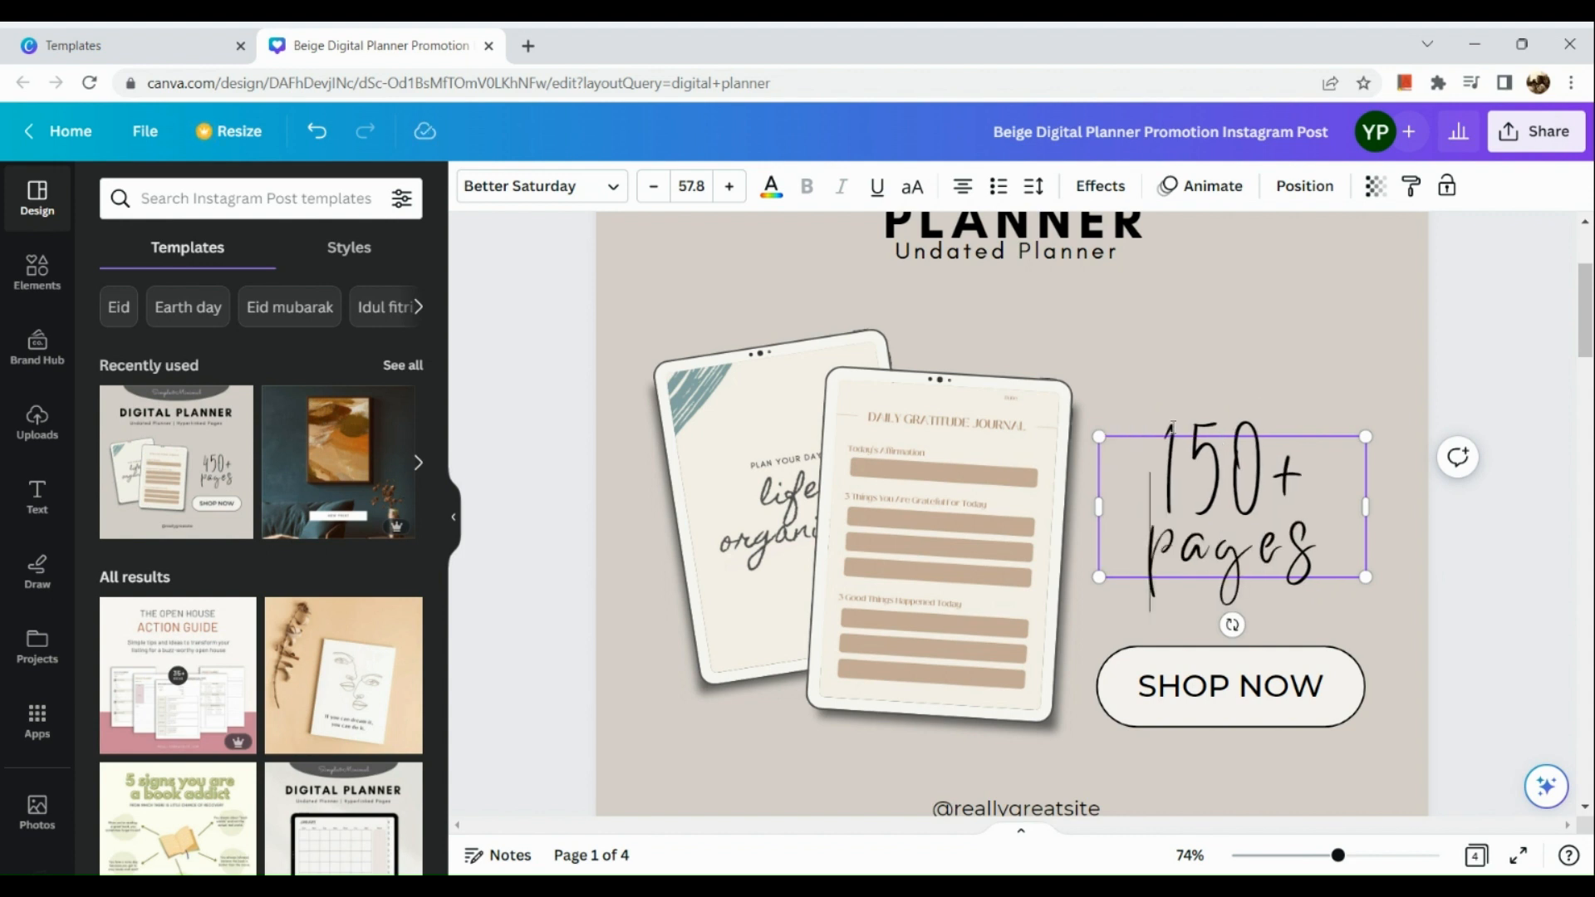
pyautogui.scroll(-4, 1140, 662)
pyautogui.scroll(-2, 1141, 662)
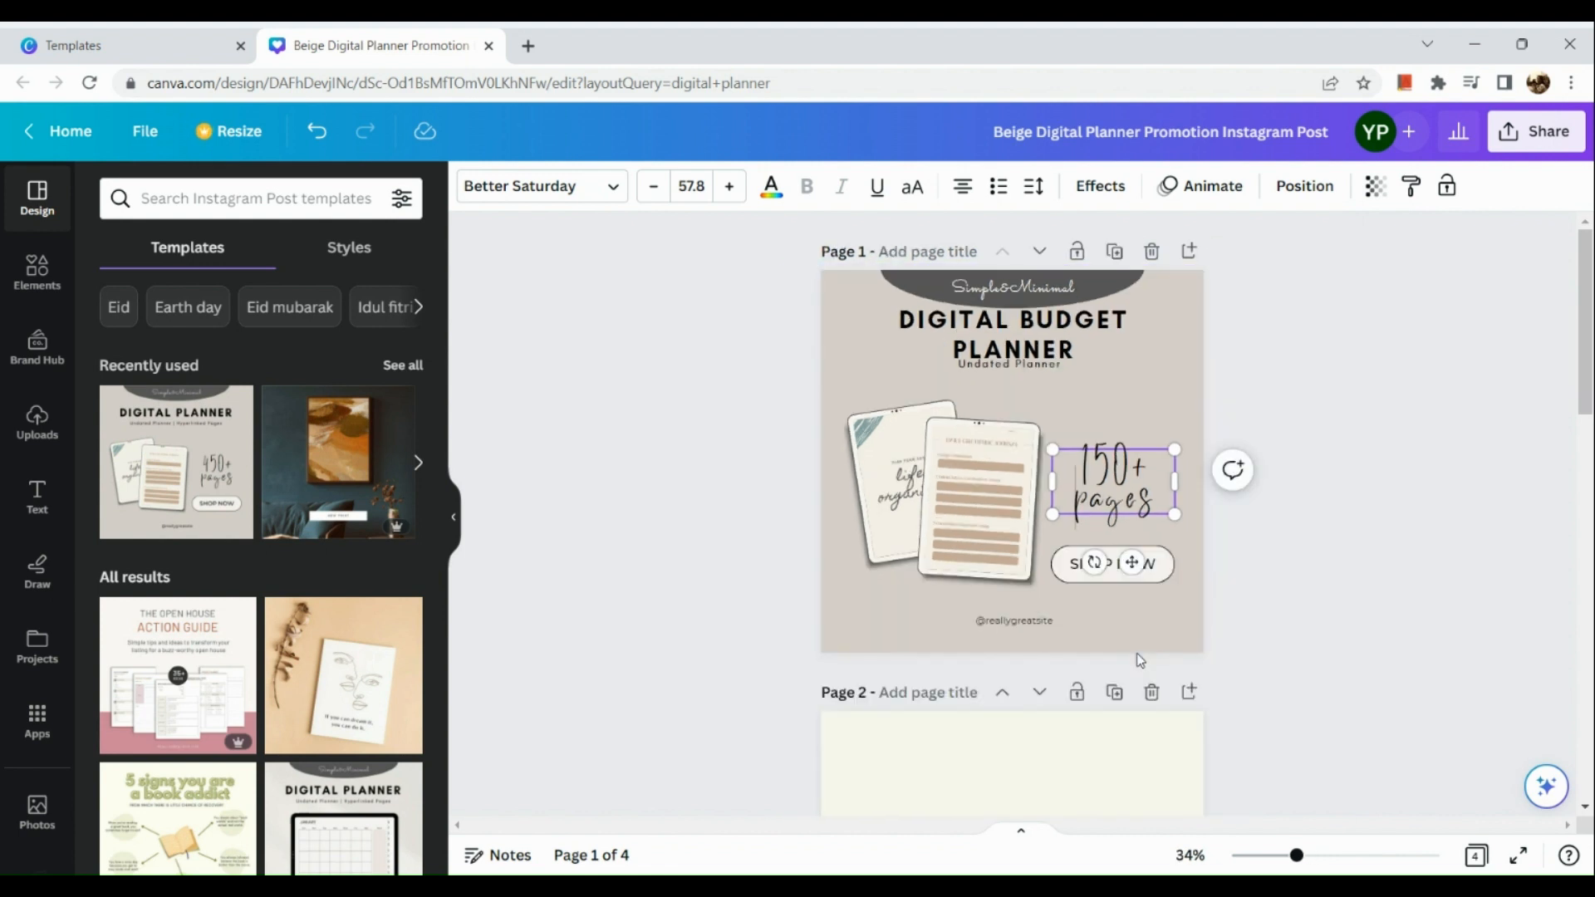
pyautogui.click(1234, 569)
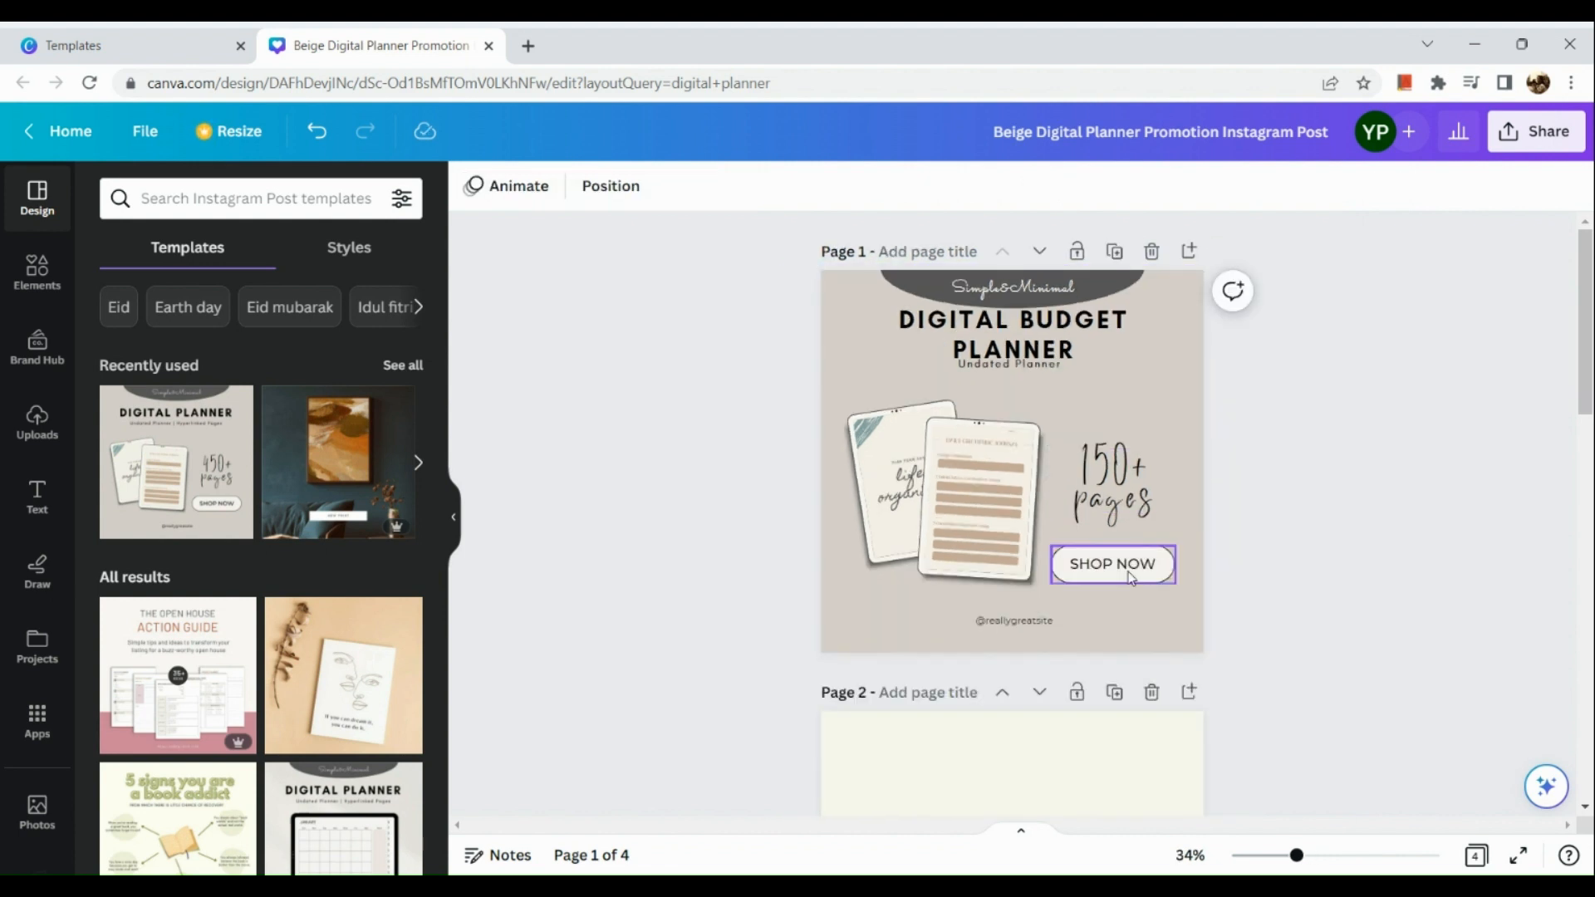
# - Examine the crop areas of the "Daily Gratitude Journal" and "life organizer" tablet images on page 1
pyautogui.scroll(5, 1012, 512)
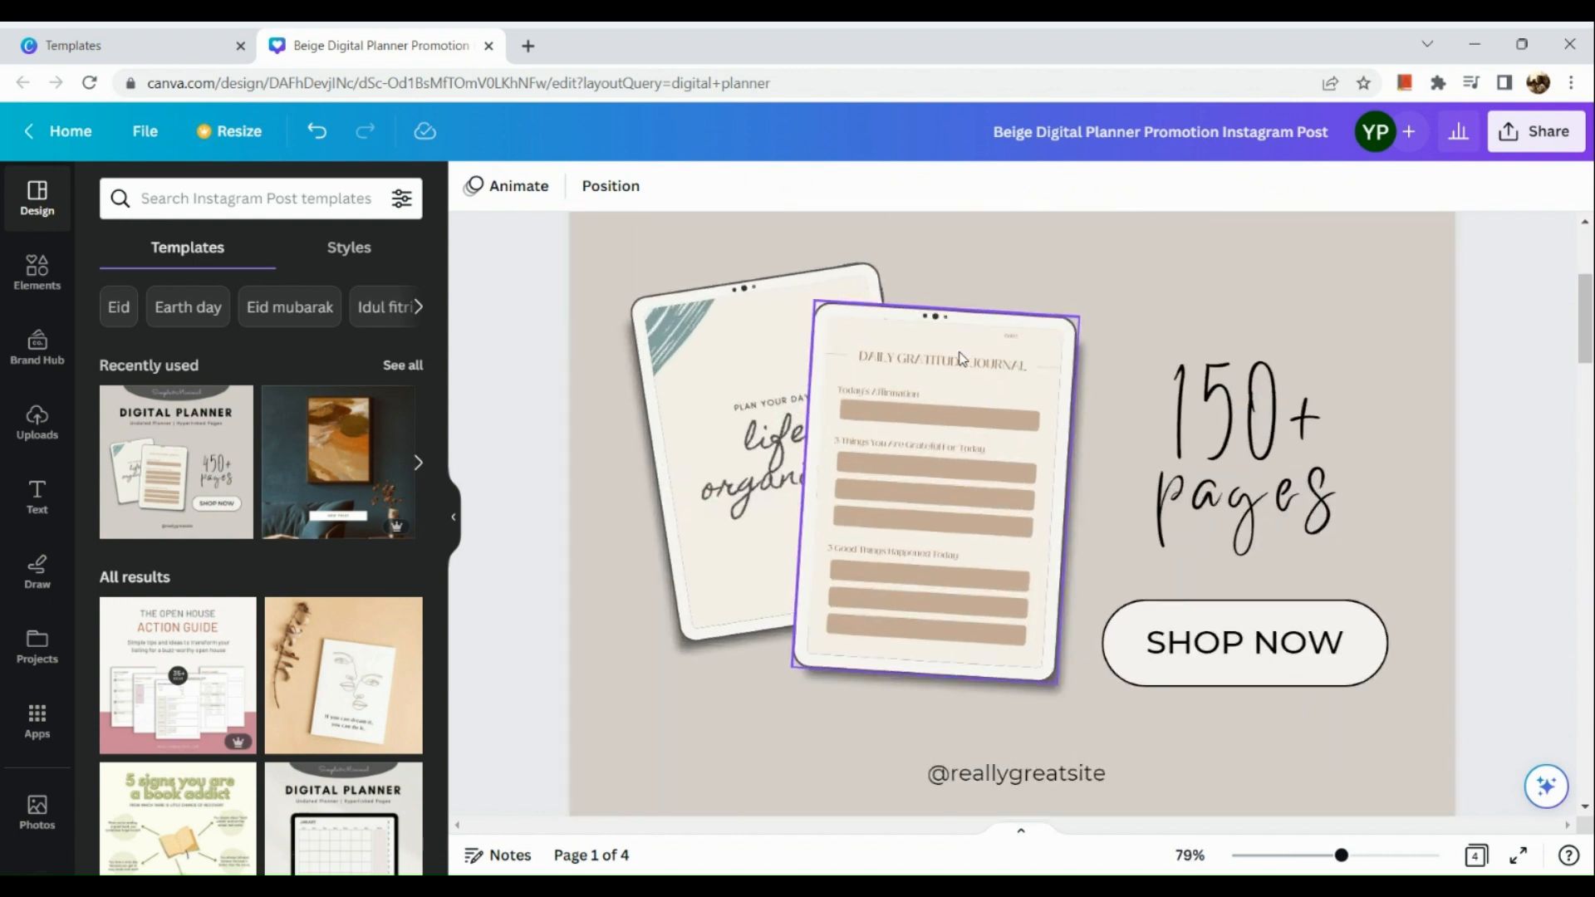
pyautogui.click(960, 360)
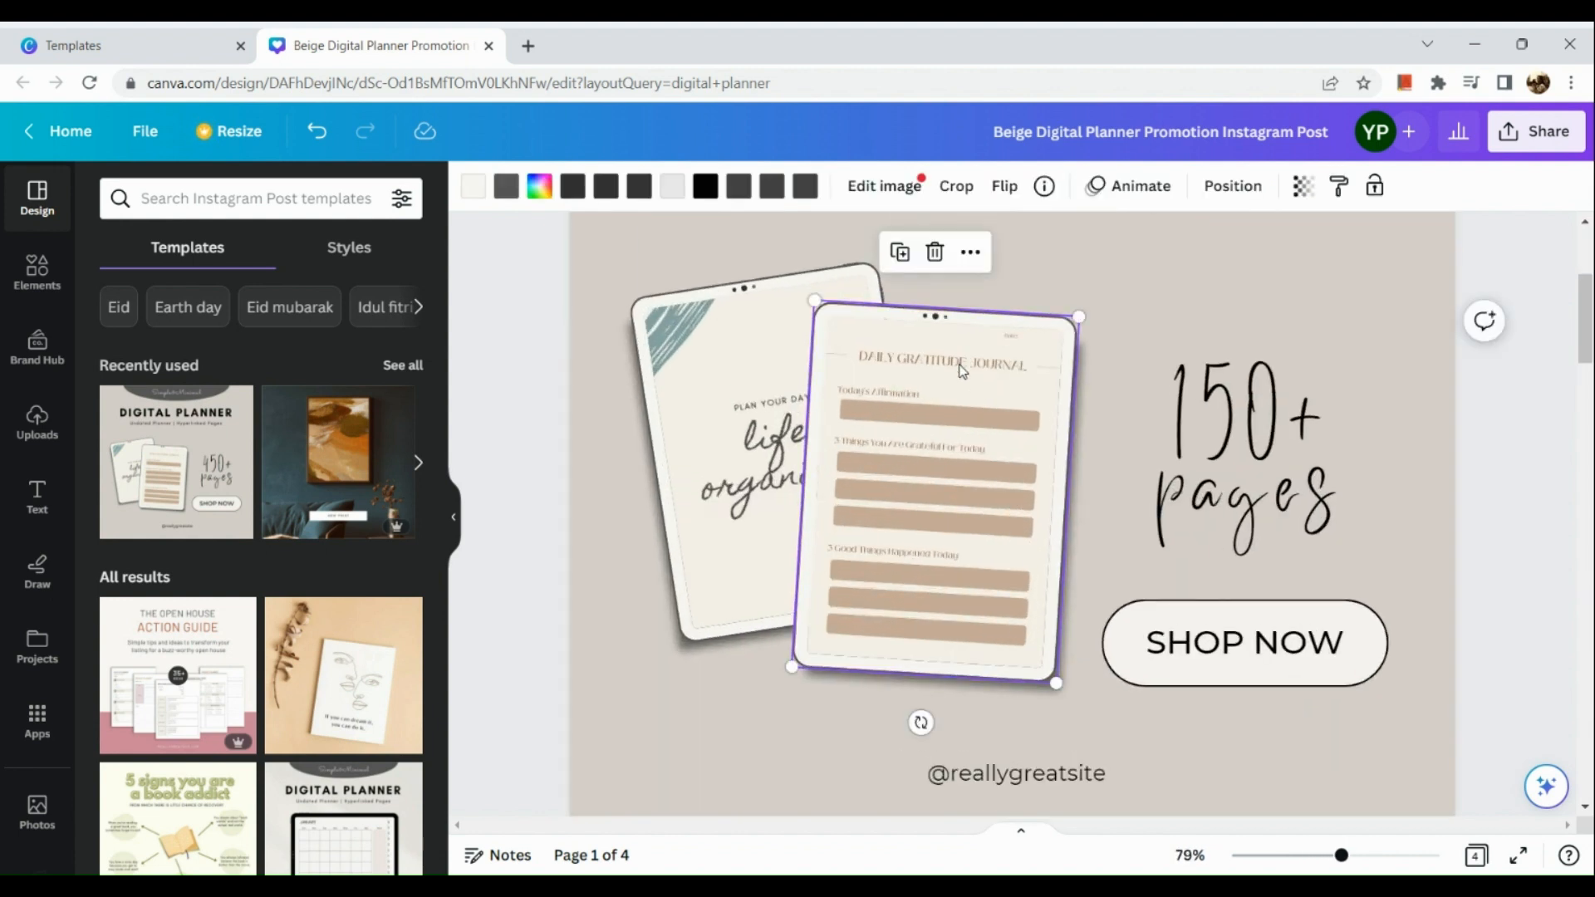
pyautogui.rightClick(949, 405)
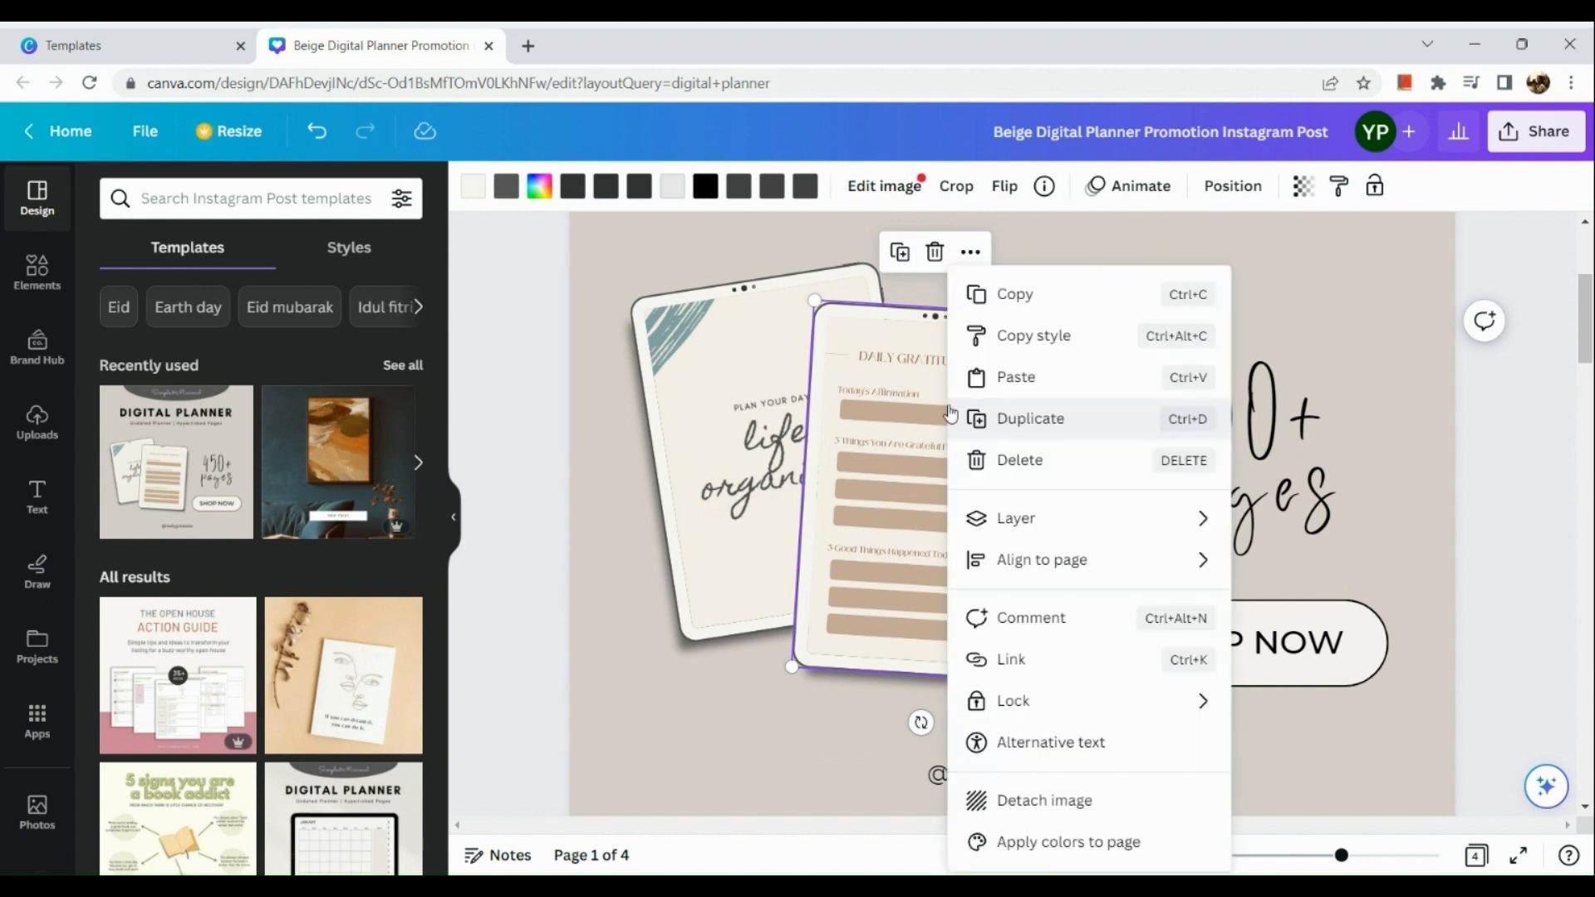
pyautogui.click(887, 357)
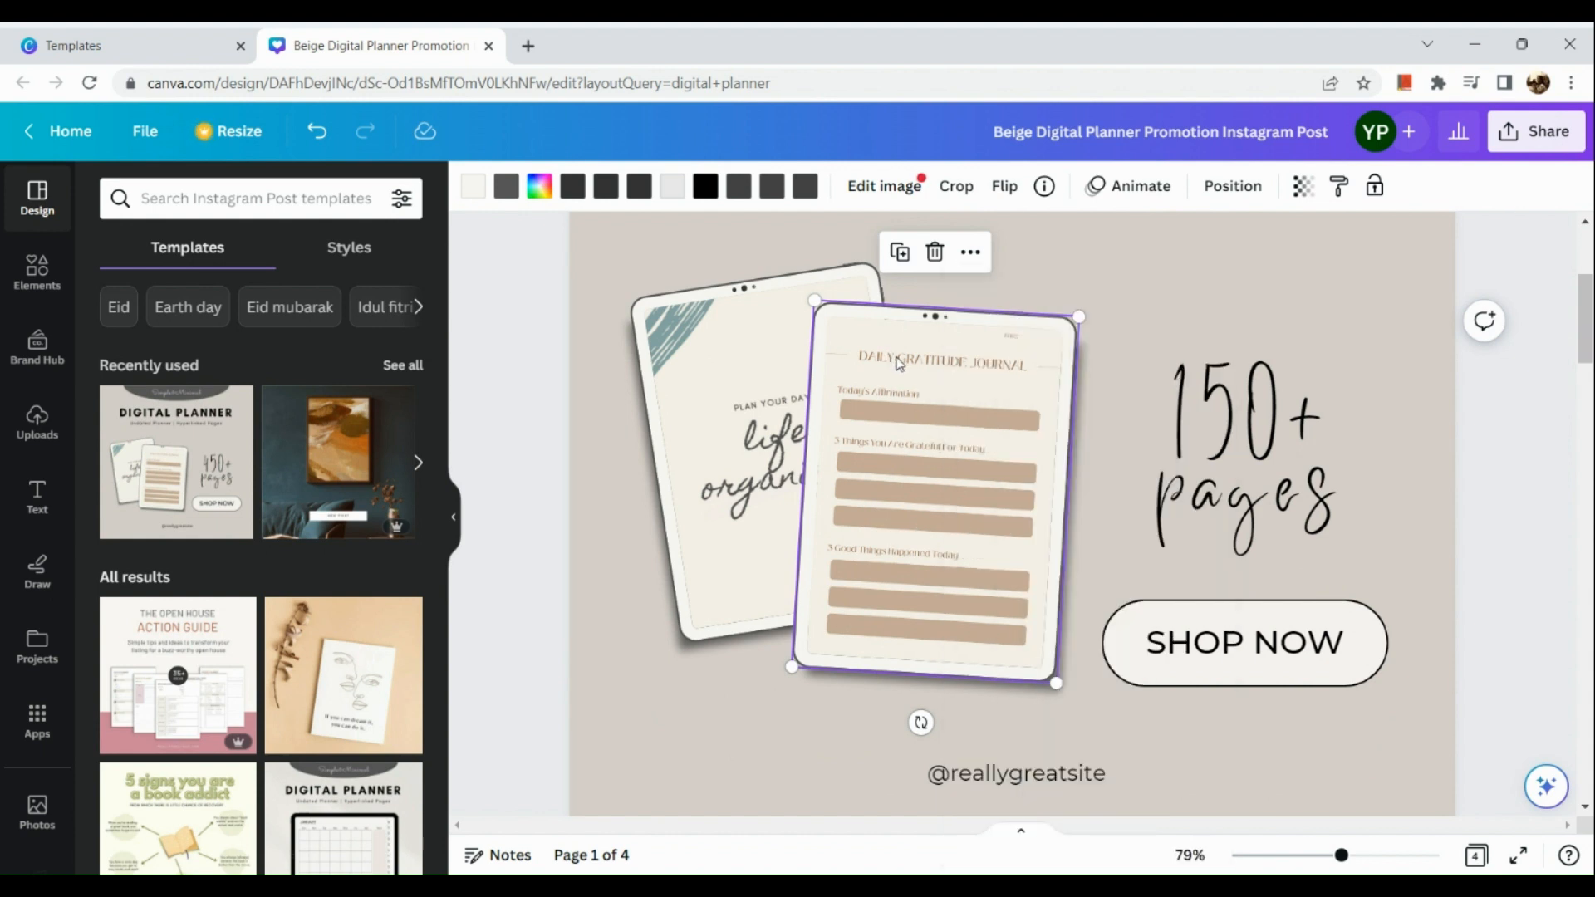
pyautogui.doubleClick(897, 363)
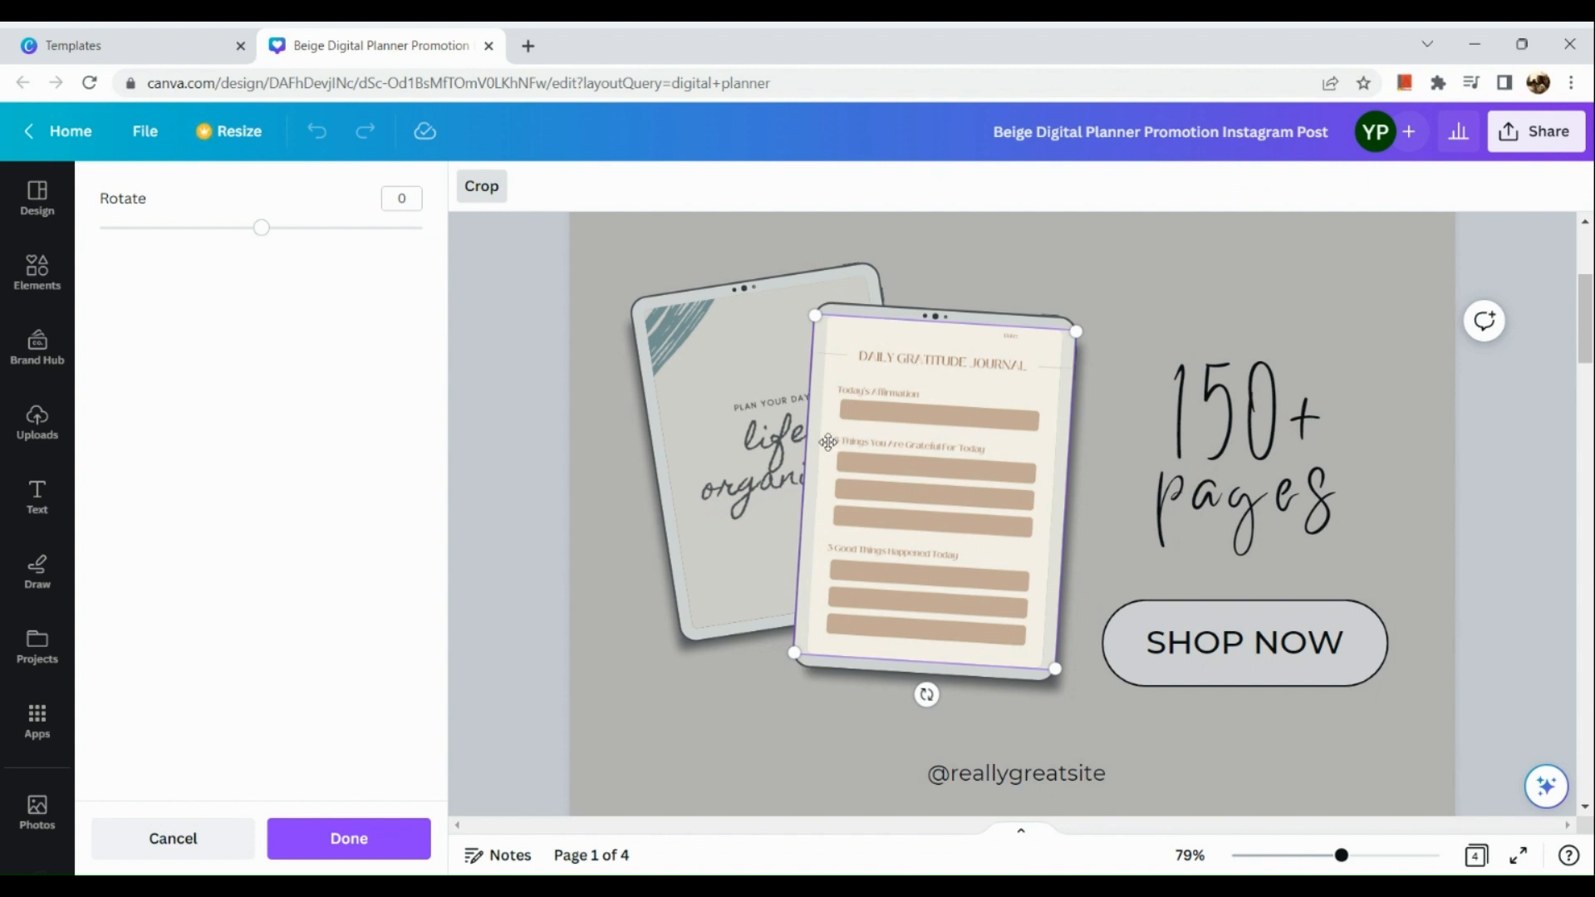
pyautogui.click(716, 417)
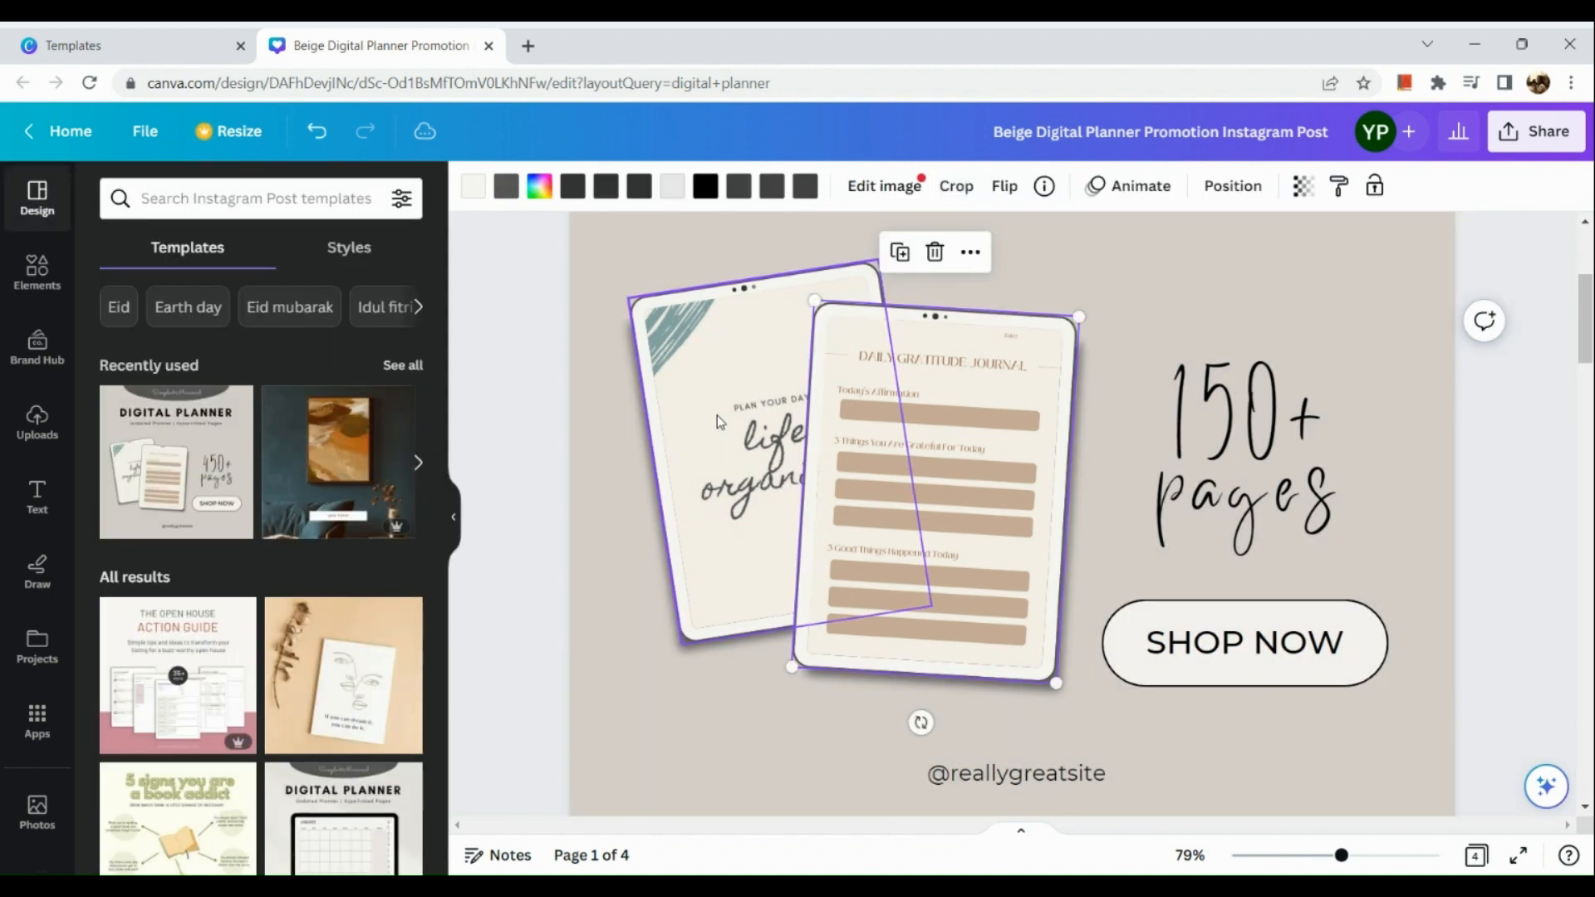
pyautogui.doubleClick(788, 462)
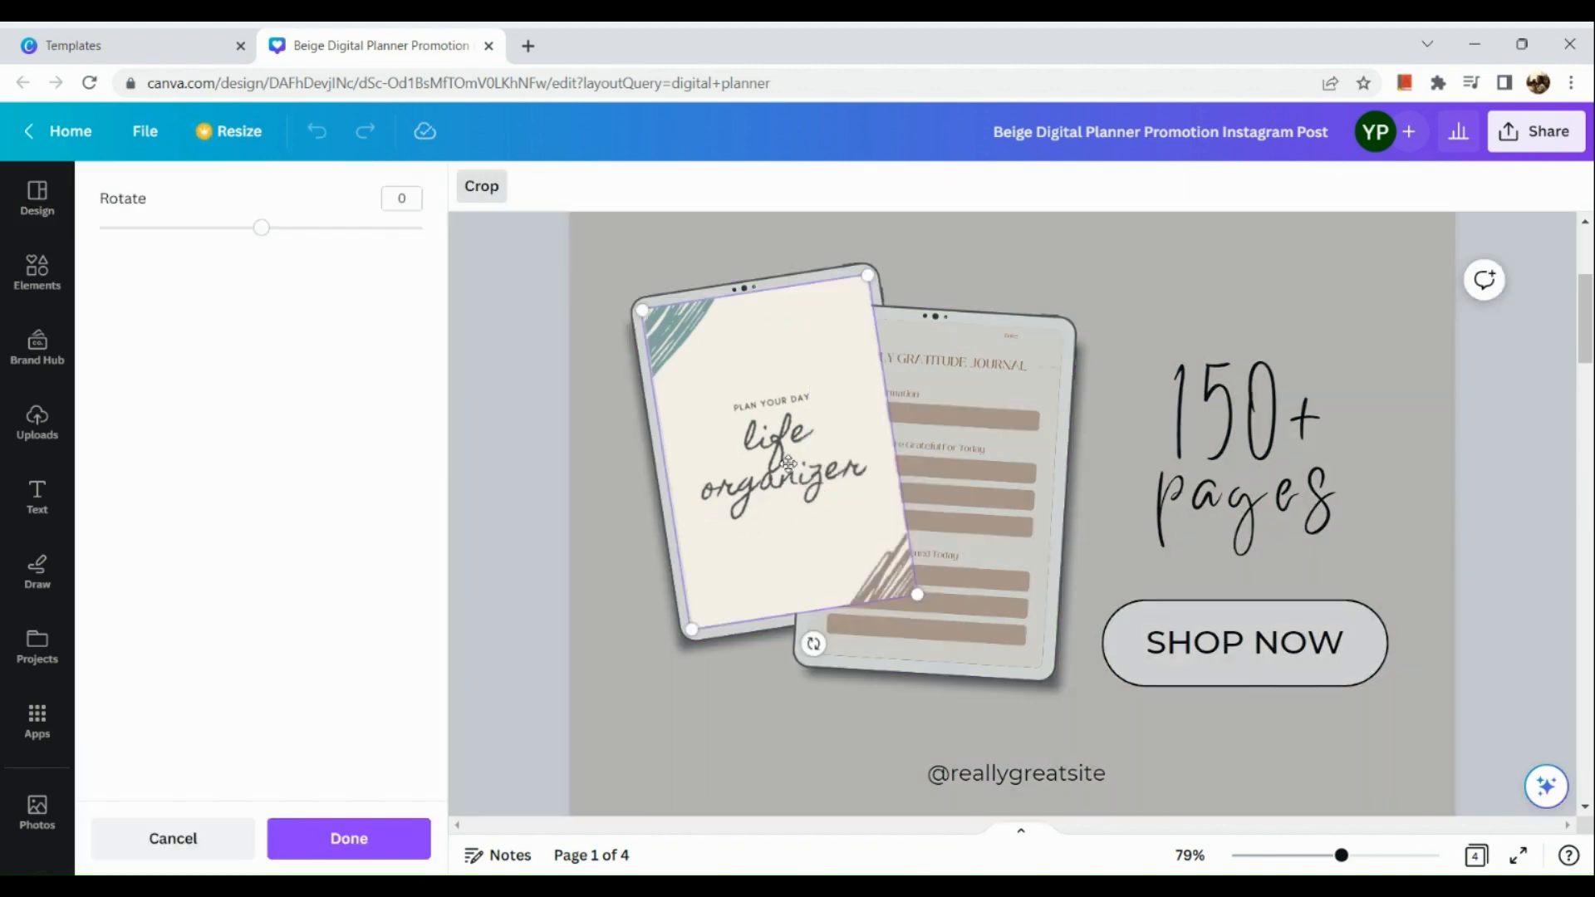
pyautogui.click(649, 561)
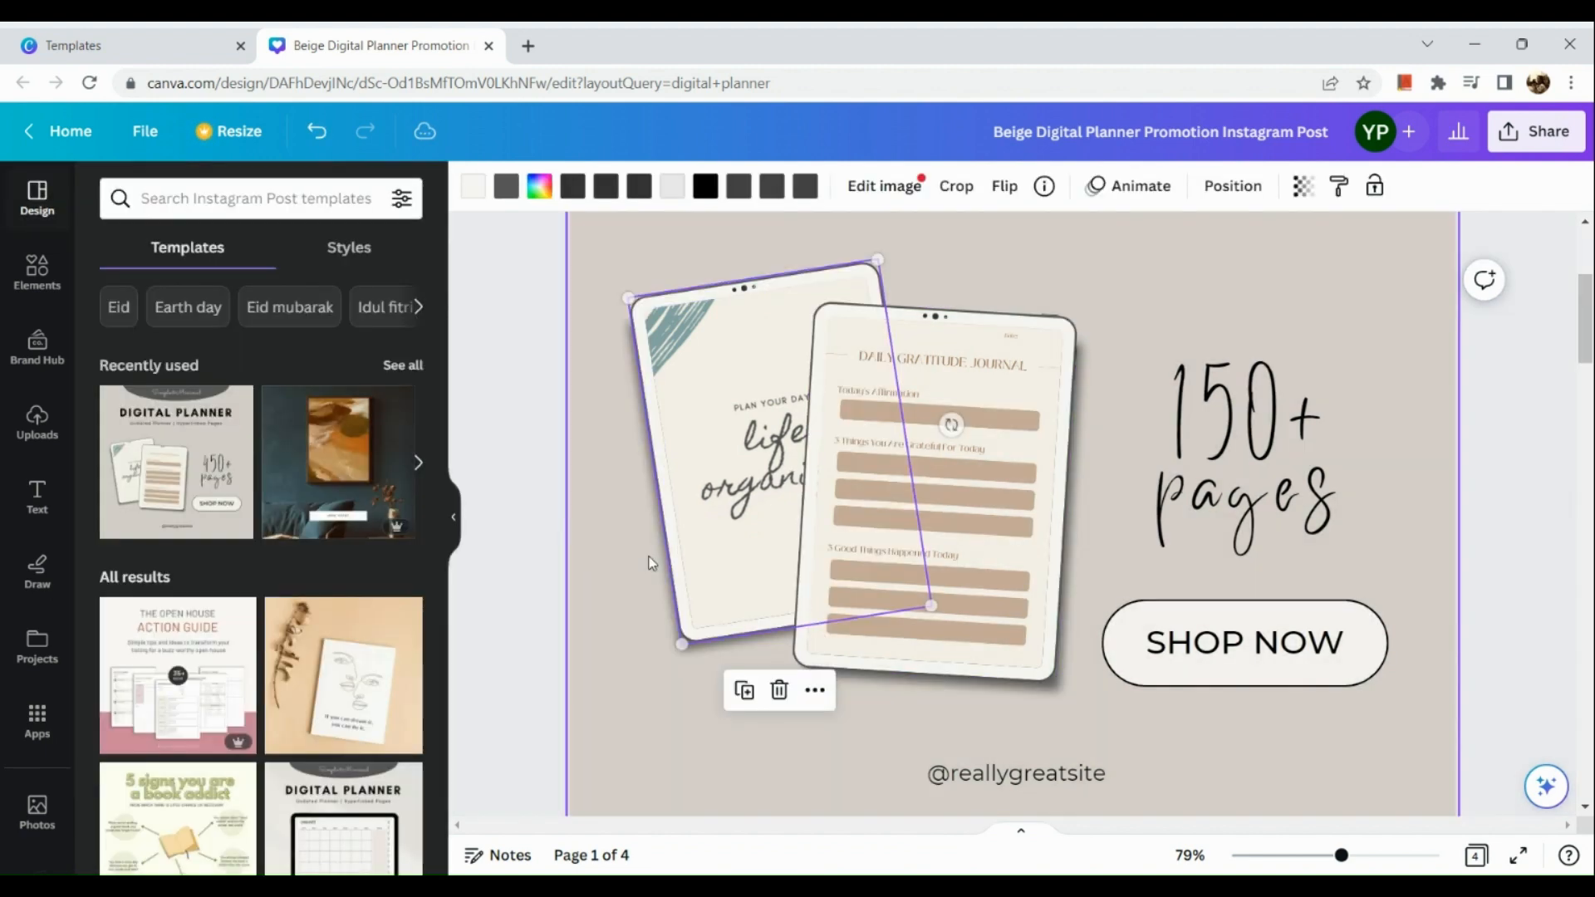
# - Change the page 1 background to the pale cream document colour, matching page 2
pyautogui.scroll(-3, 649, 561)
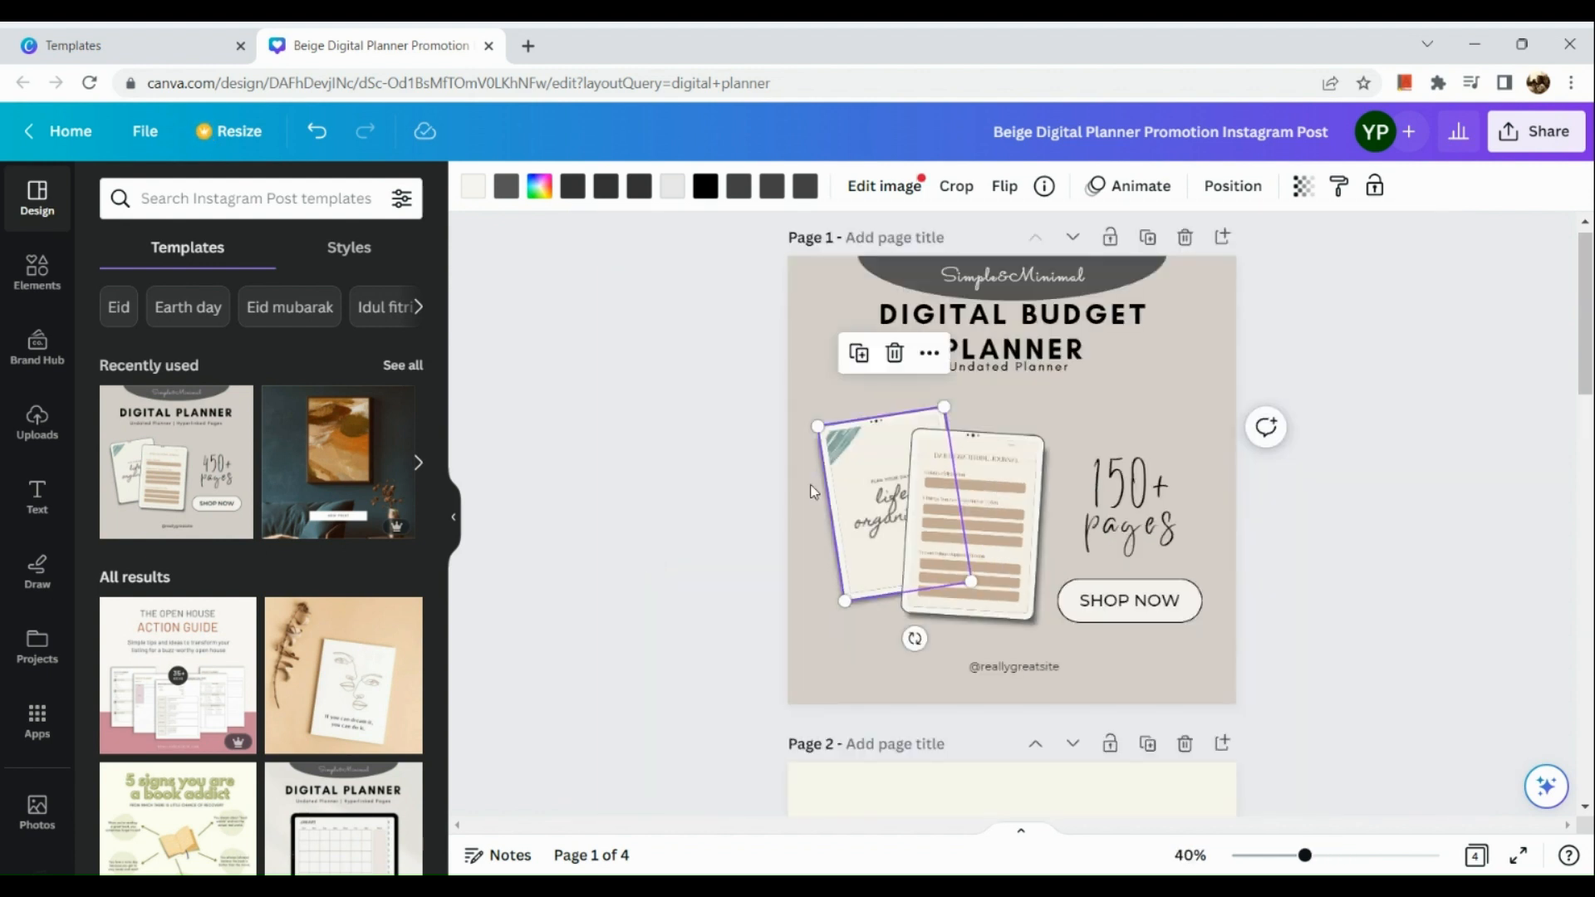
pyautogui.scroll(-1, 863, 482)
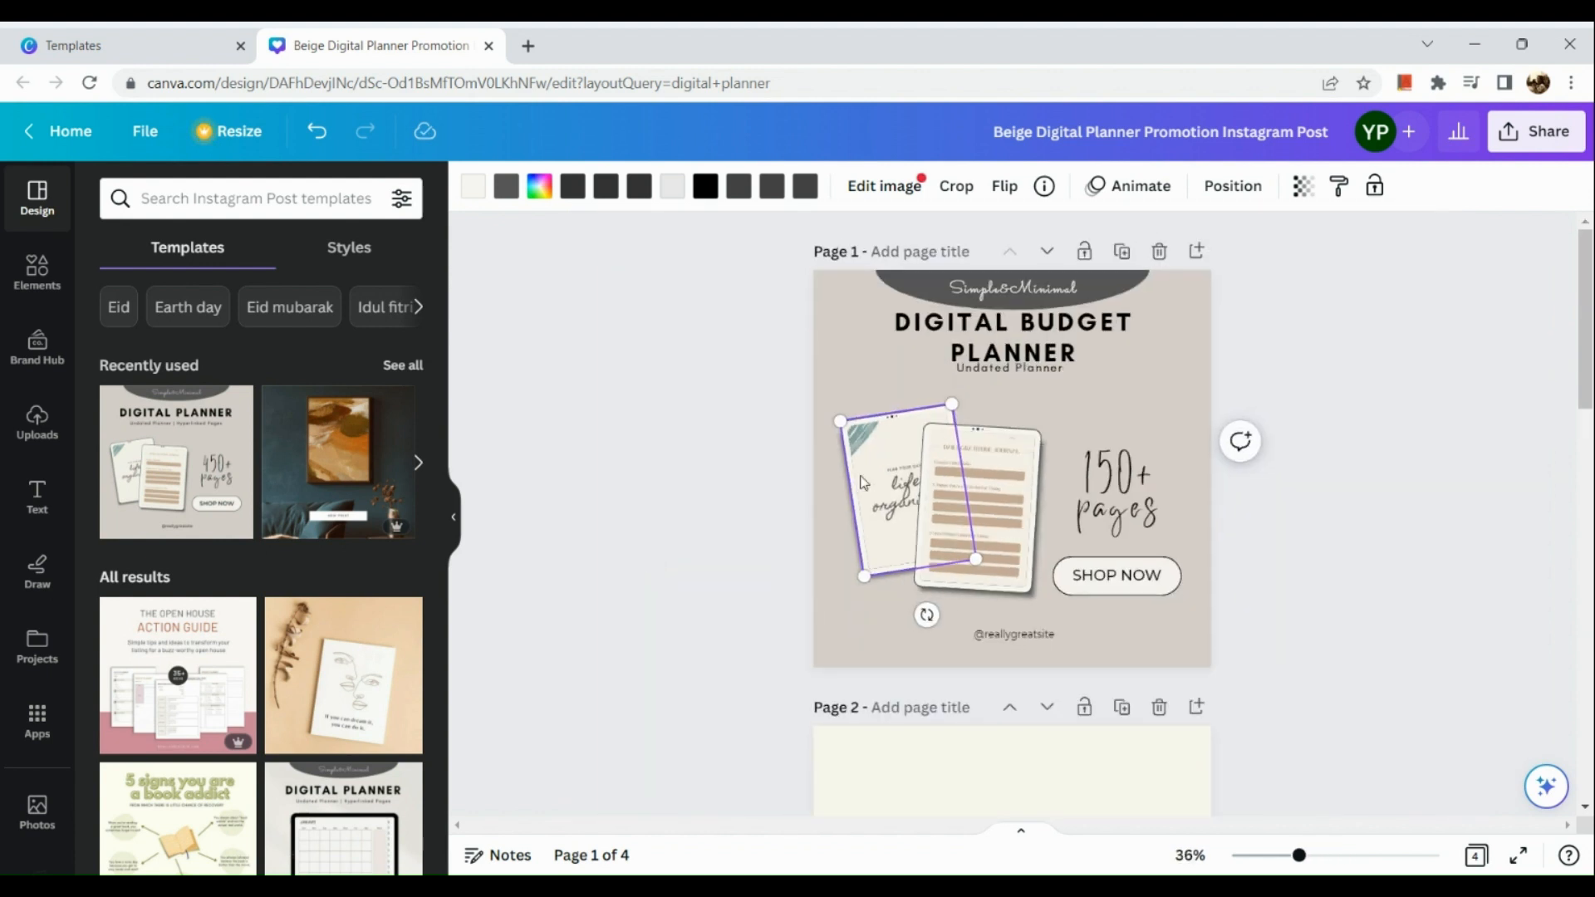
pyautogui.click(853, 347)
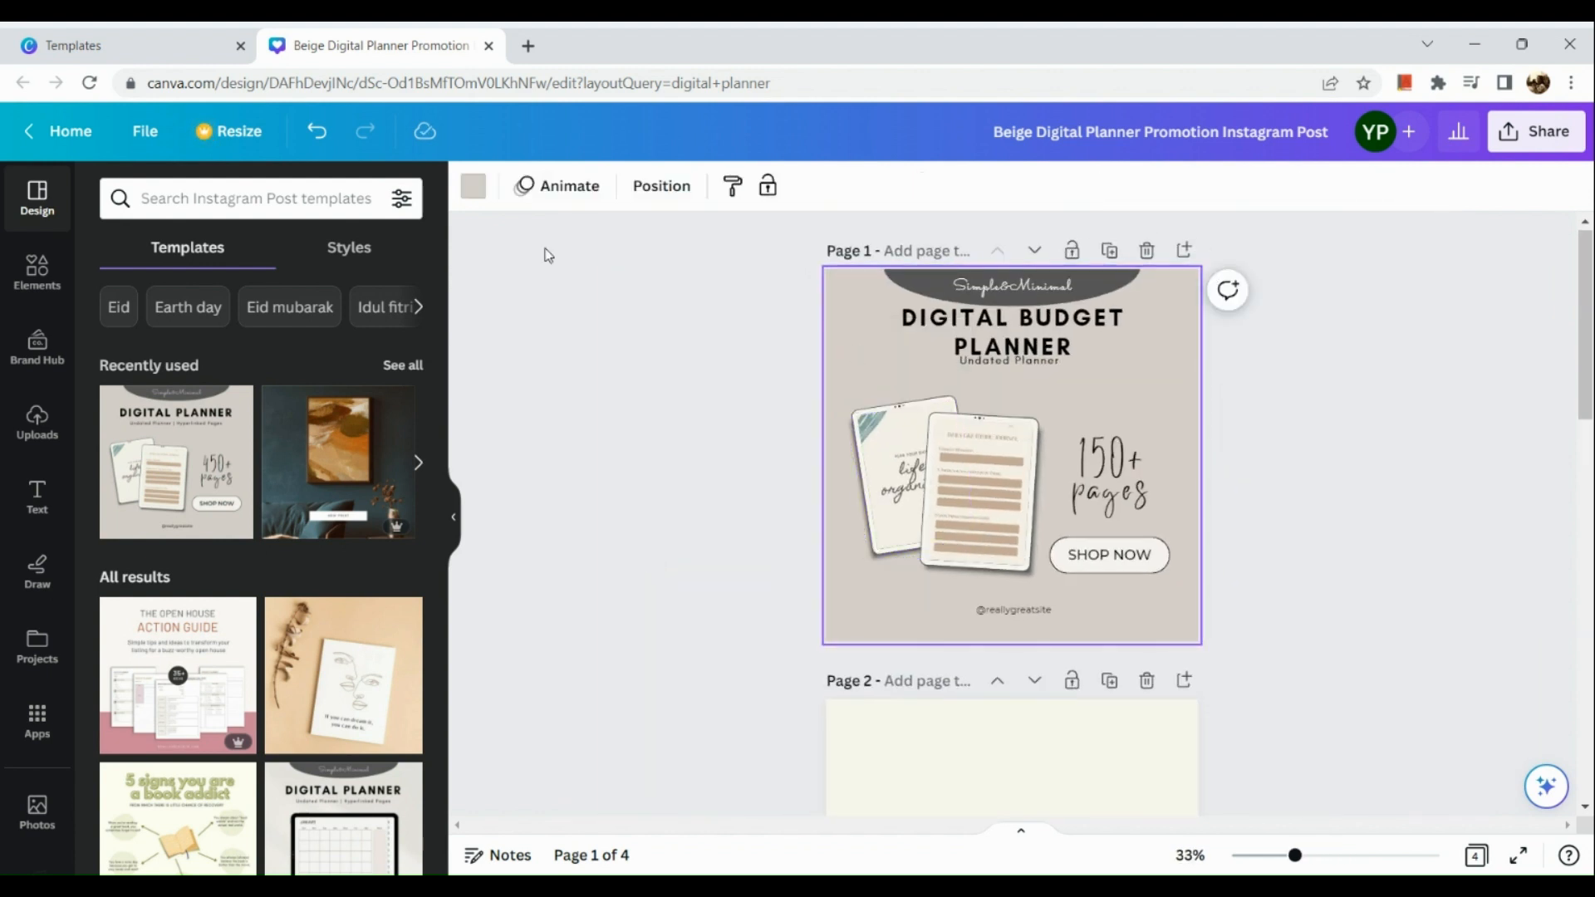
pyautogui.click(473, 188)
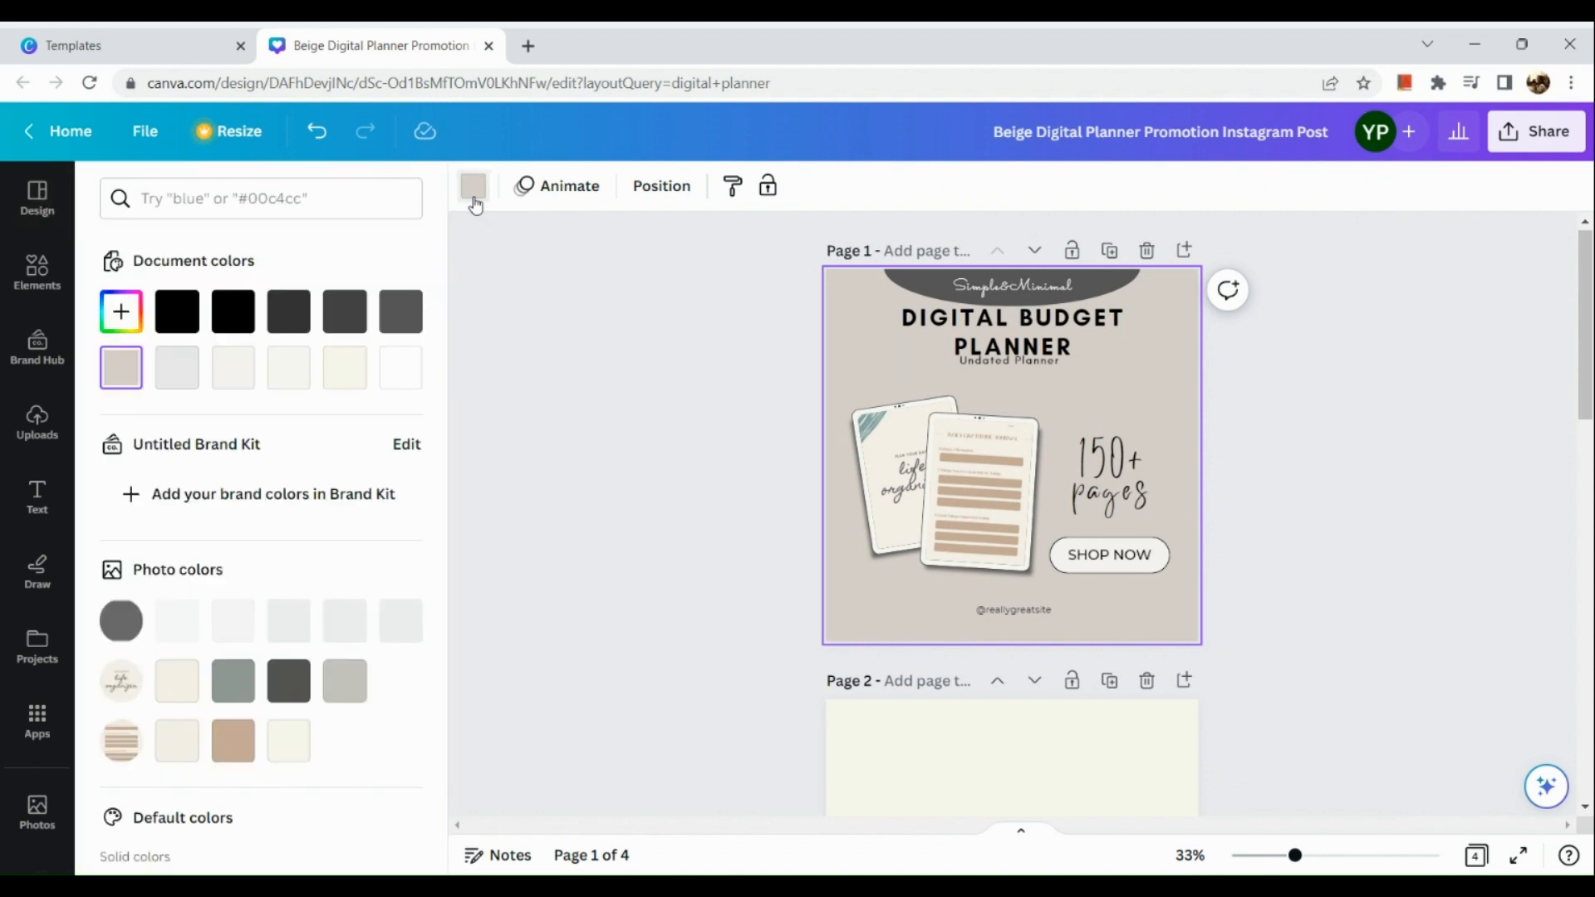
pyautogui.click(347, 378)
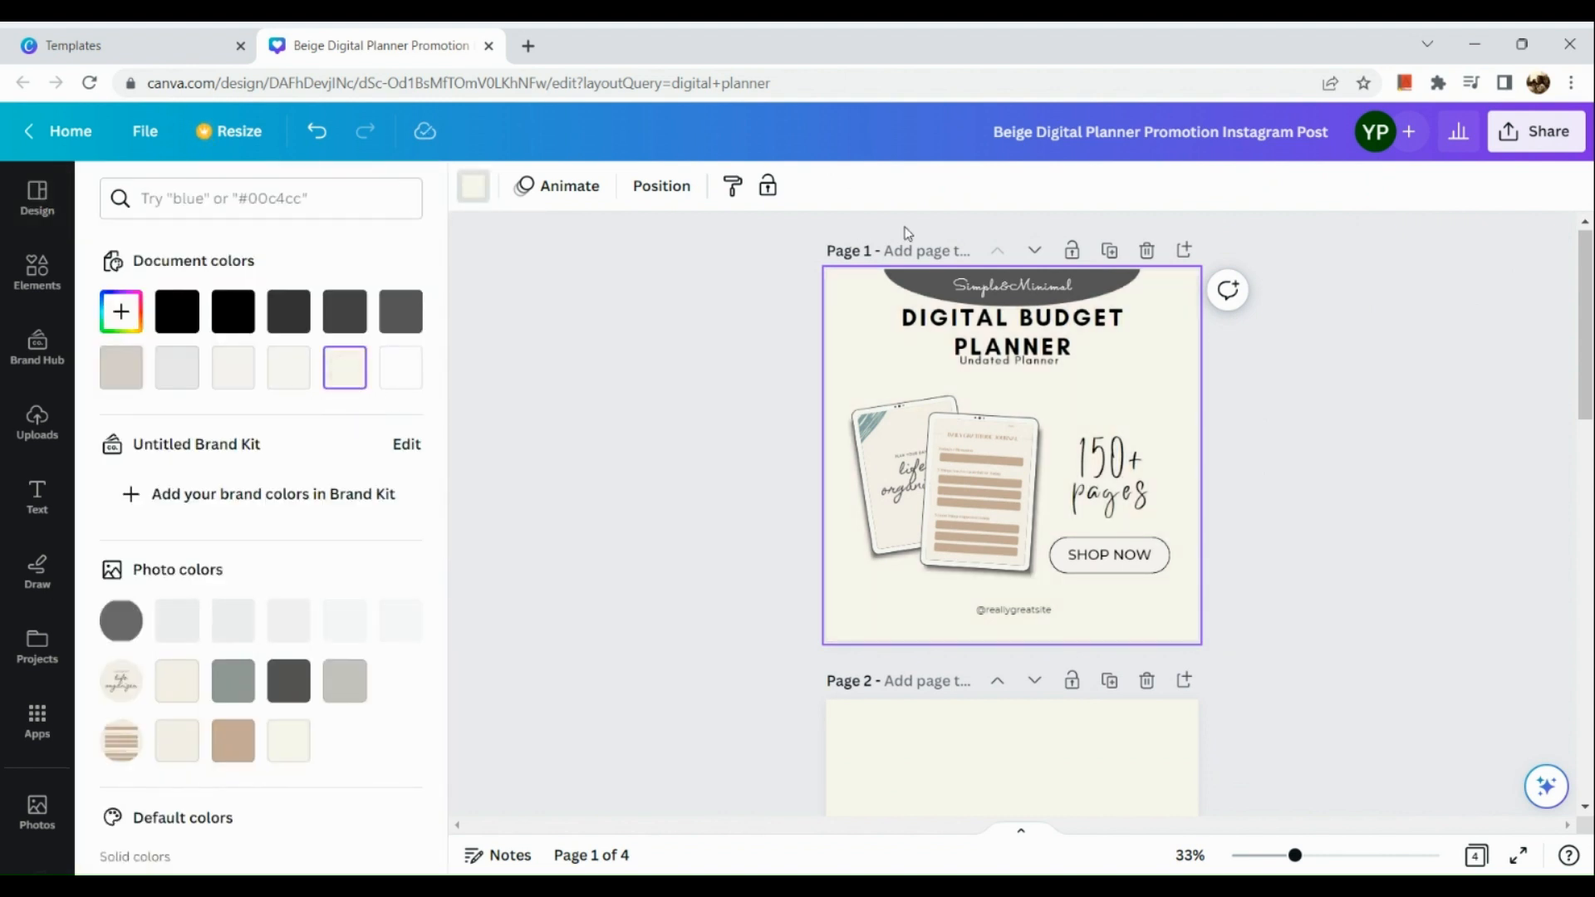
# - Delete the "Simple&Minimal" text from the dark banner on page 1, keeping the banner shape
pyautogui.scroll(2, 964, 334)
pyautogui.scroll(1, 964, 334)
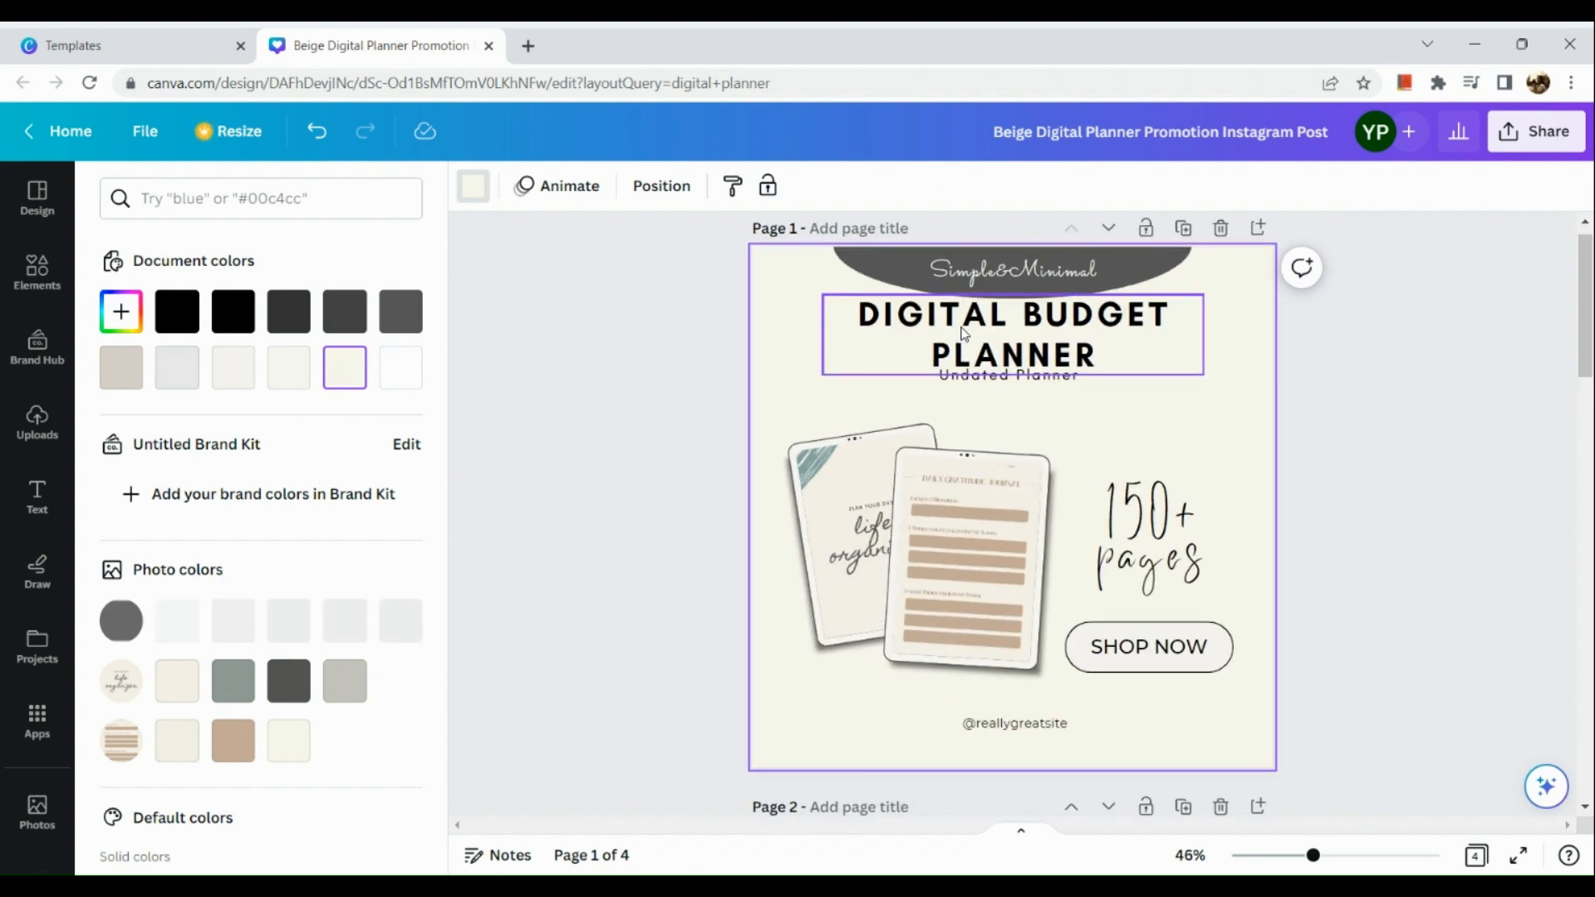
pyautogui.scroll(-3, 972, 315)
pyautogui.click(981, 289)
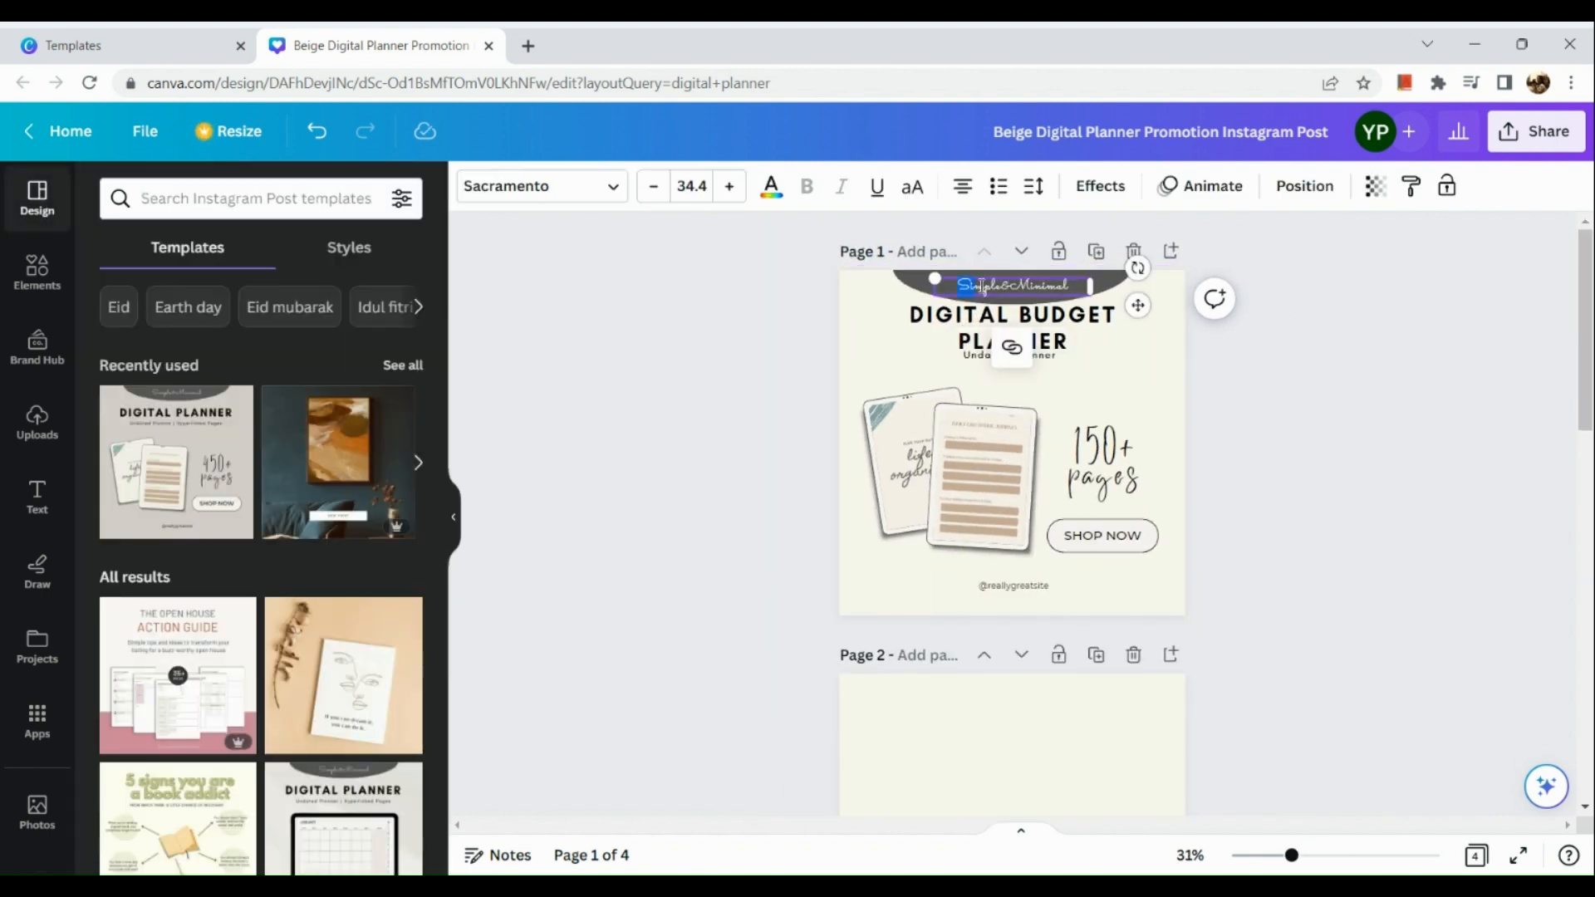
pyautogui.scroll(5, 981, 286)
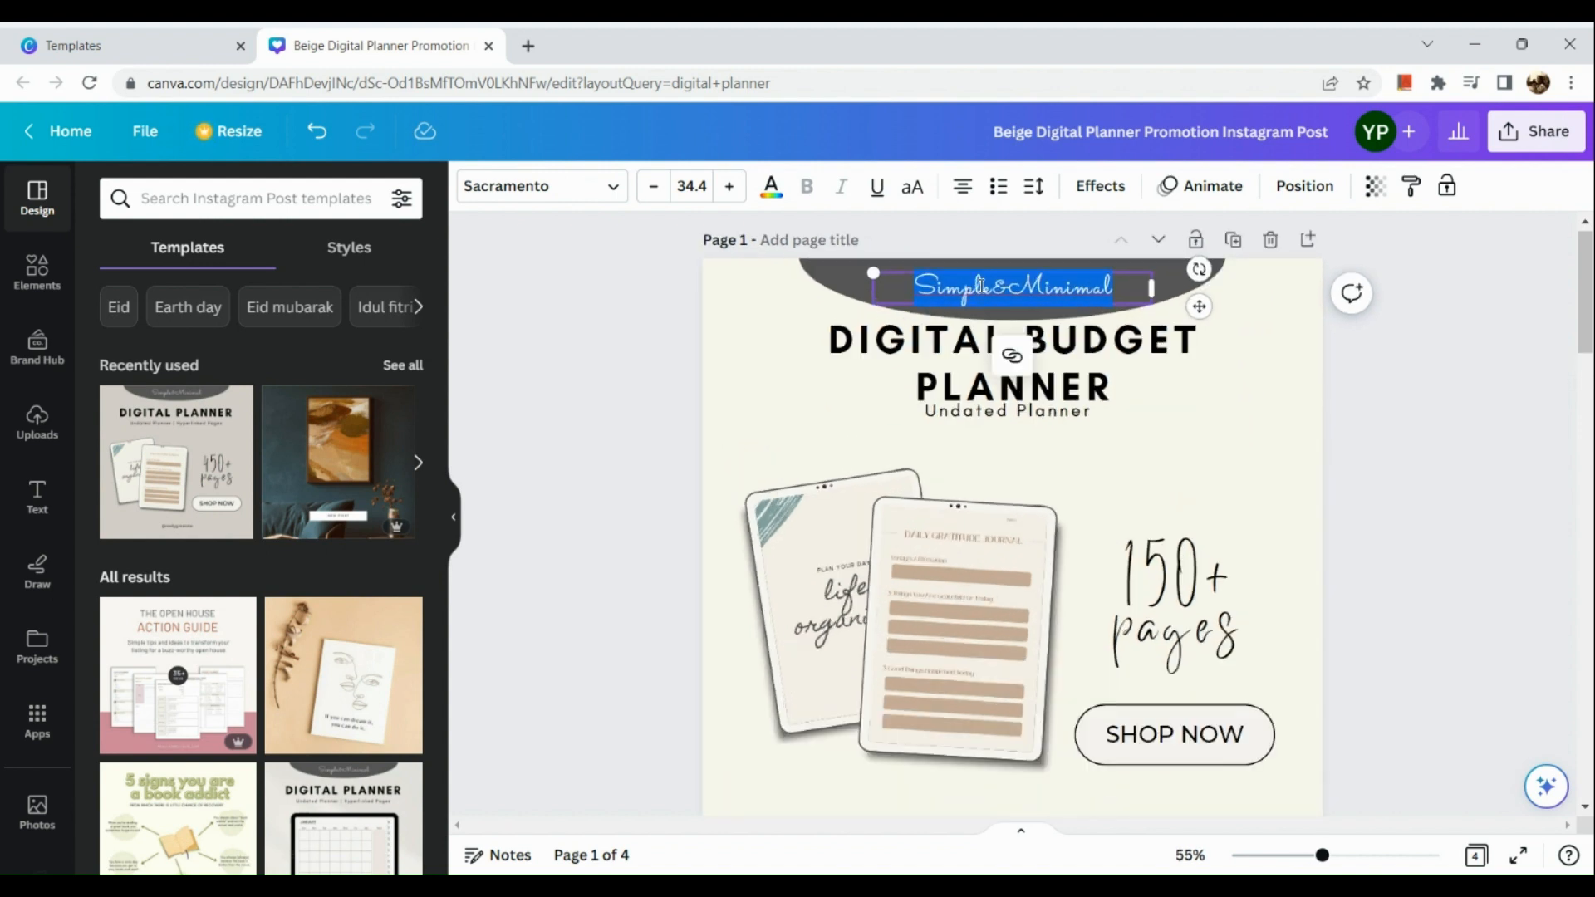
pyautogui.press('BackSpace')
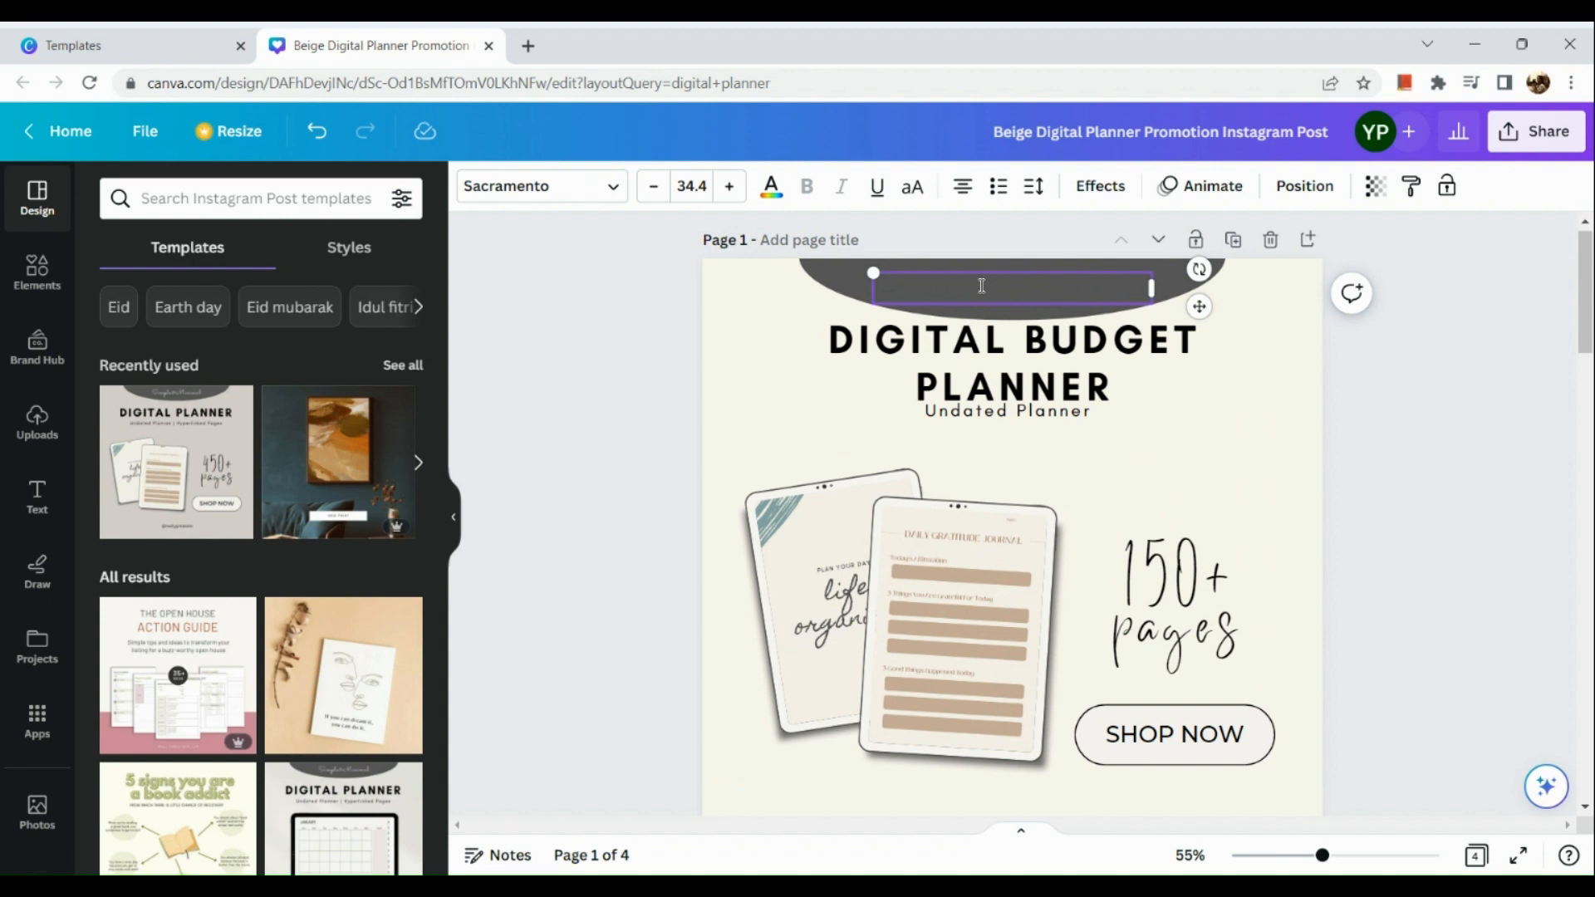
pyautogui.scroll(-5, 892, 395)
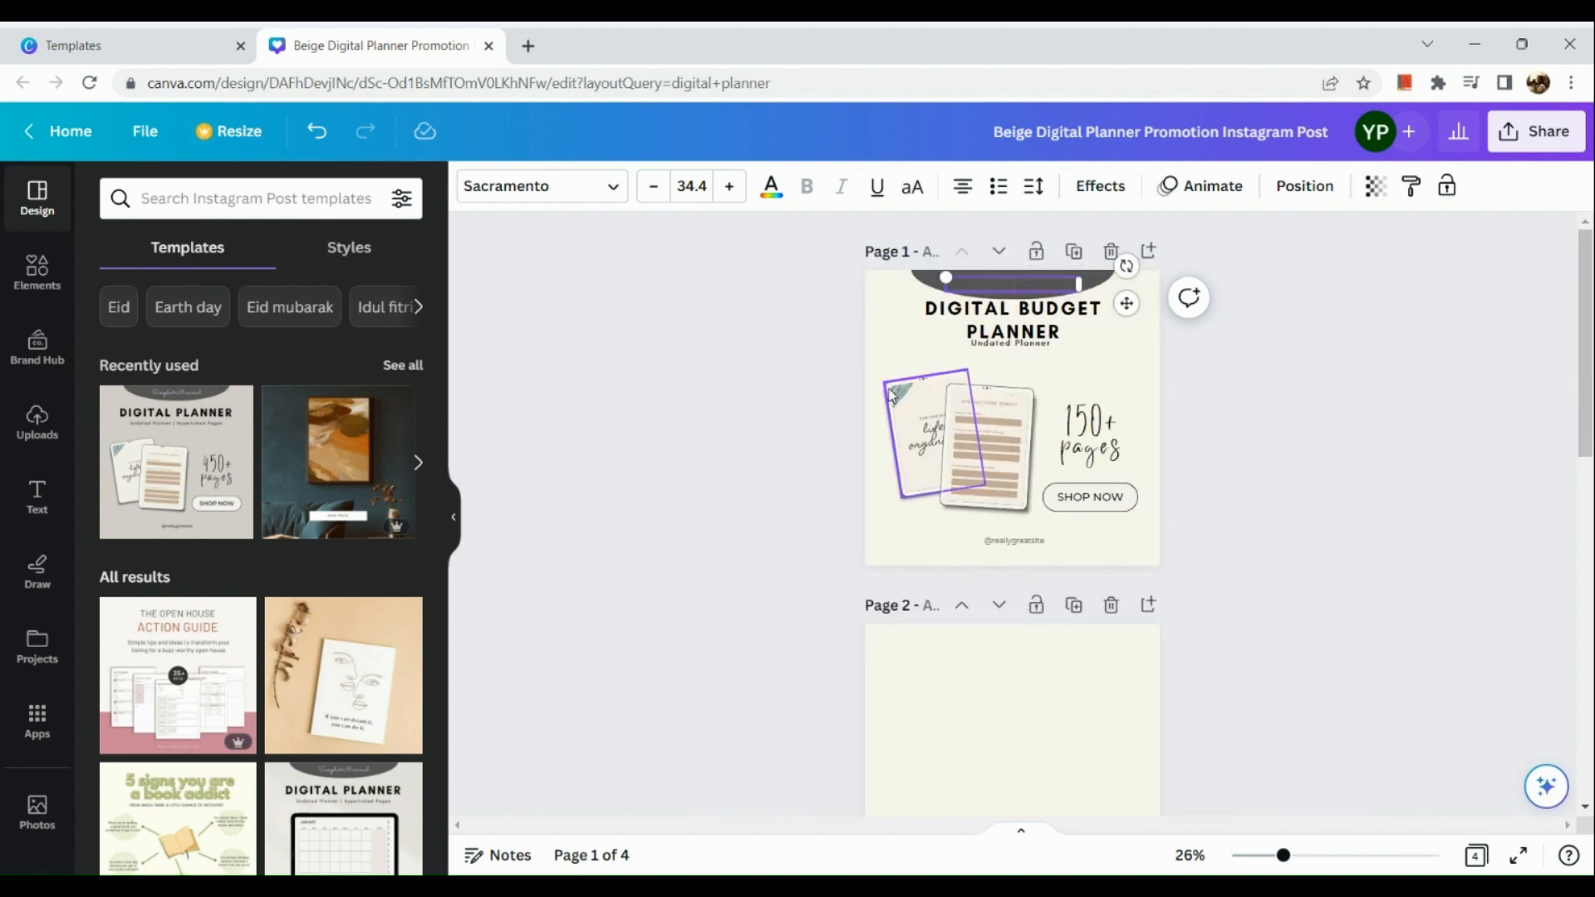
pyautogui.click(800, 398)
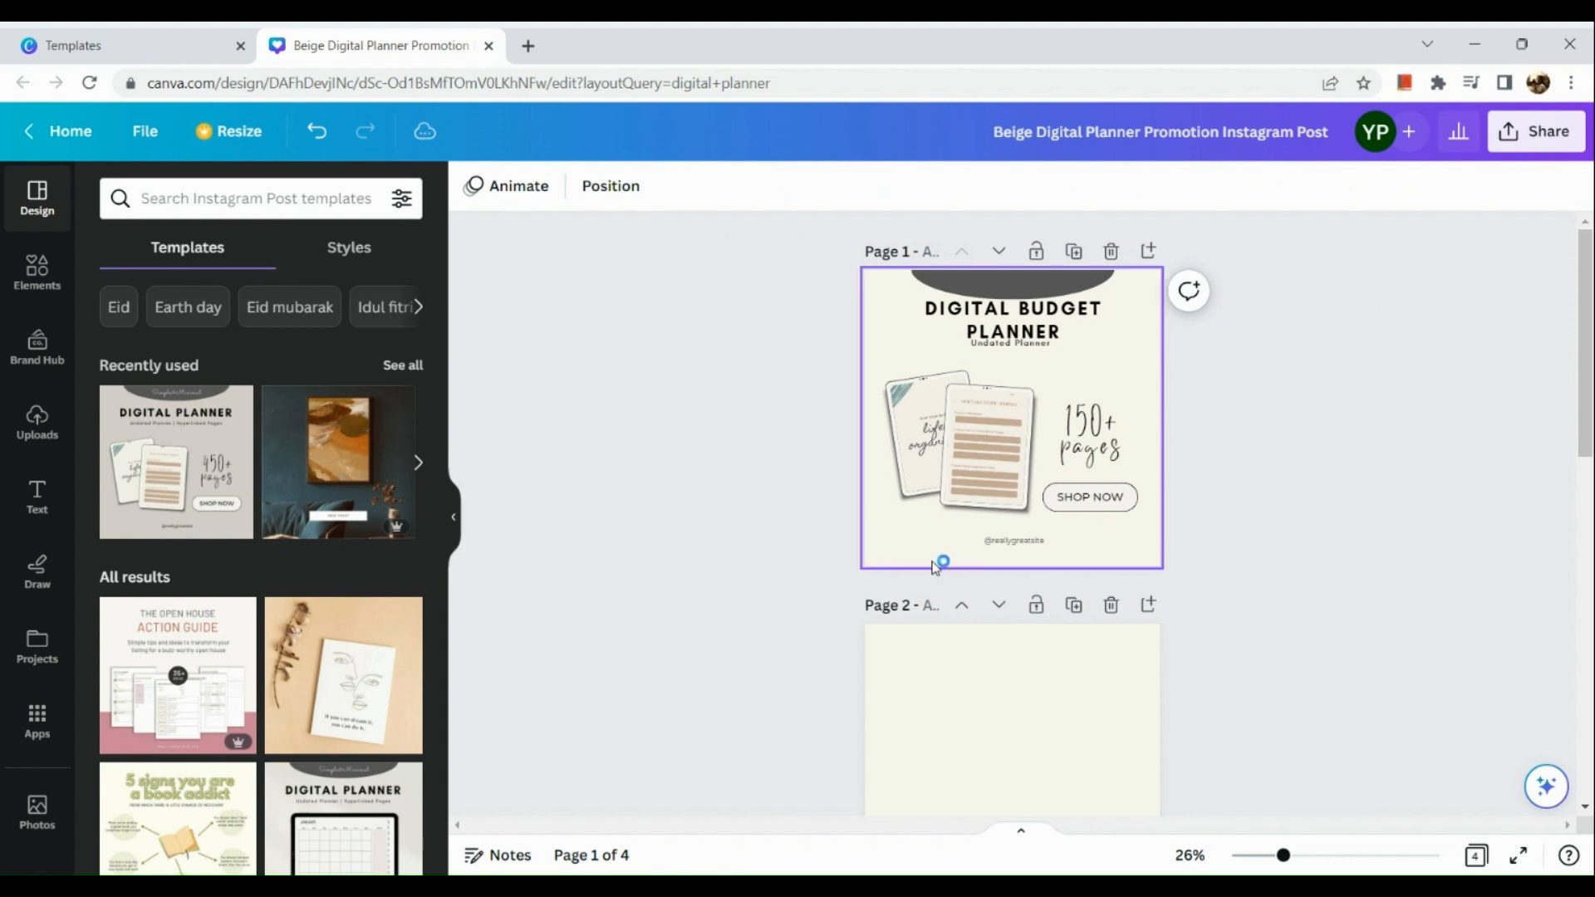
pyautogui.scroll(-1, 936, 565)
pyautogui.click(1045, 530)
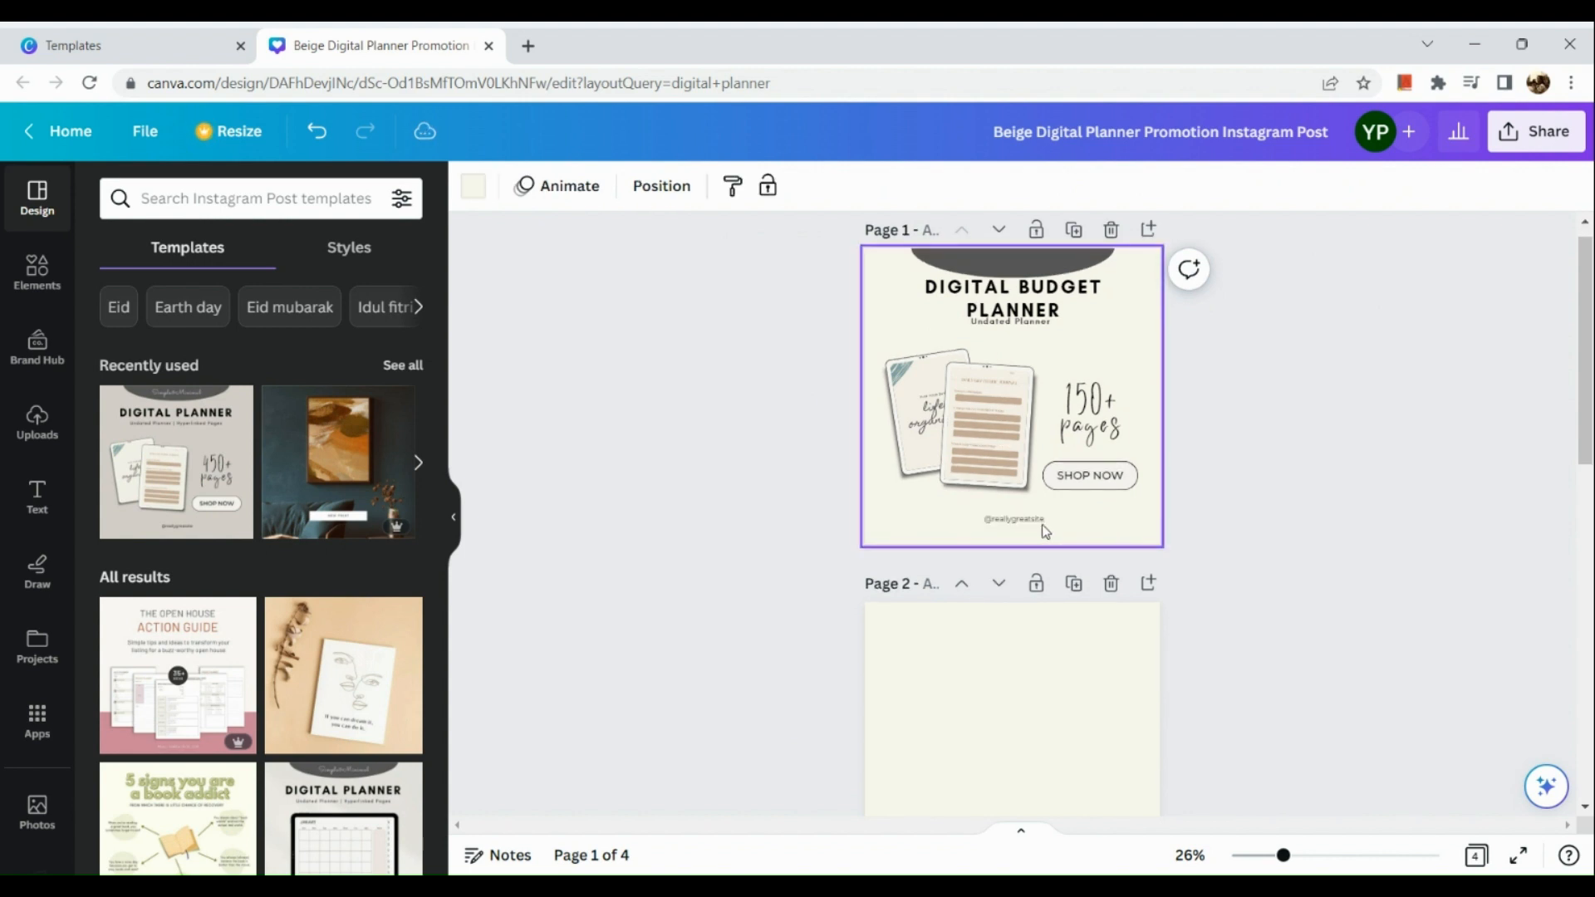
pyautogui.doubleClick(1045, 519)
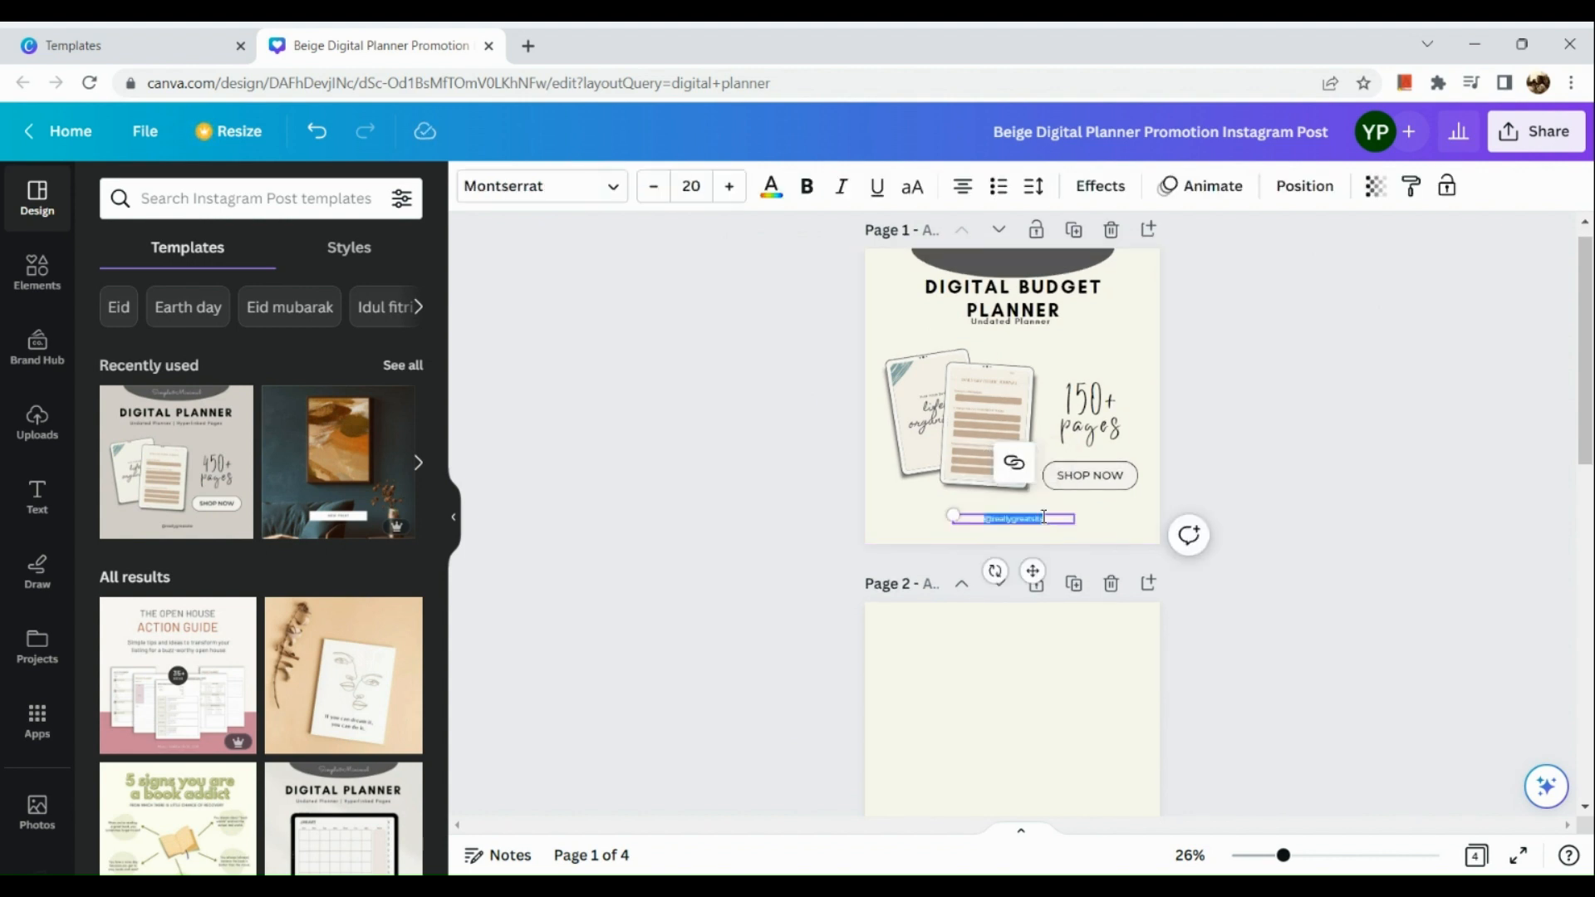
pyautogui.press('BackSpace')
pyautogui.hotkey('ctrl', 'i')
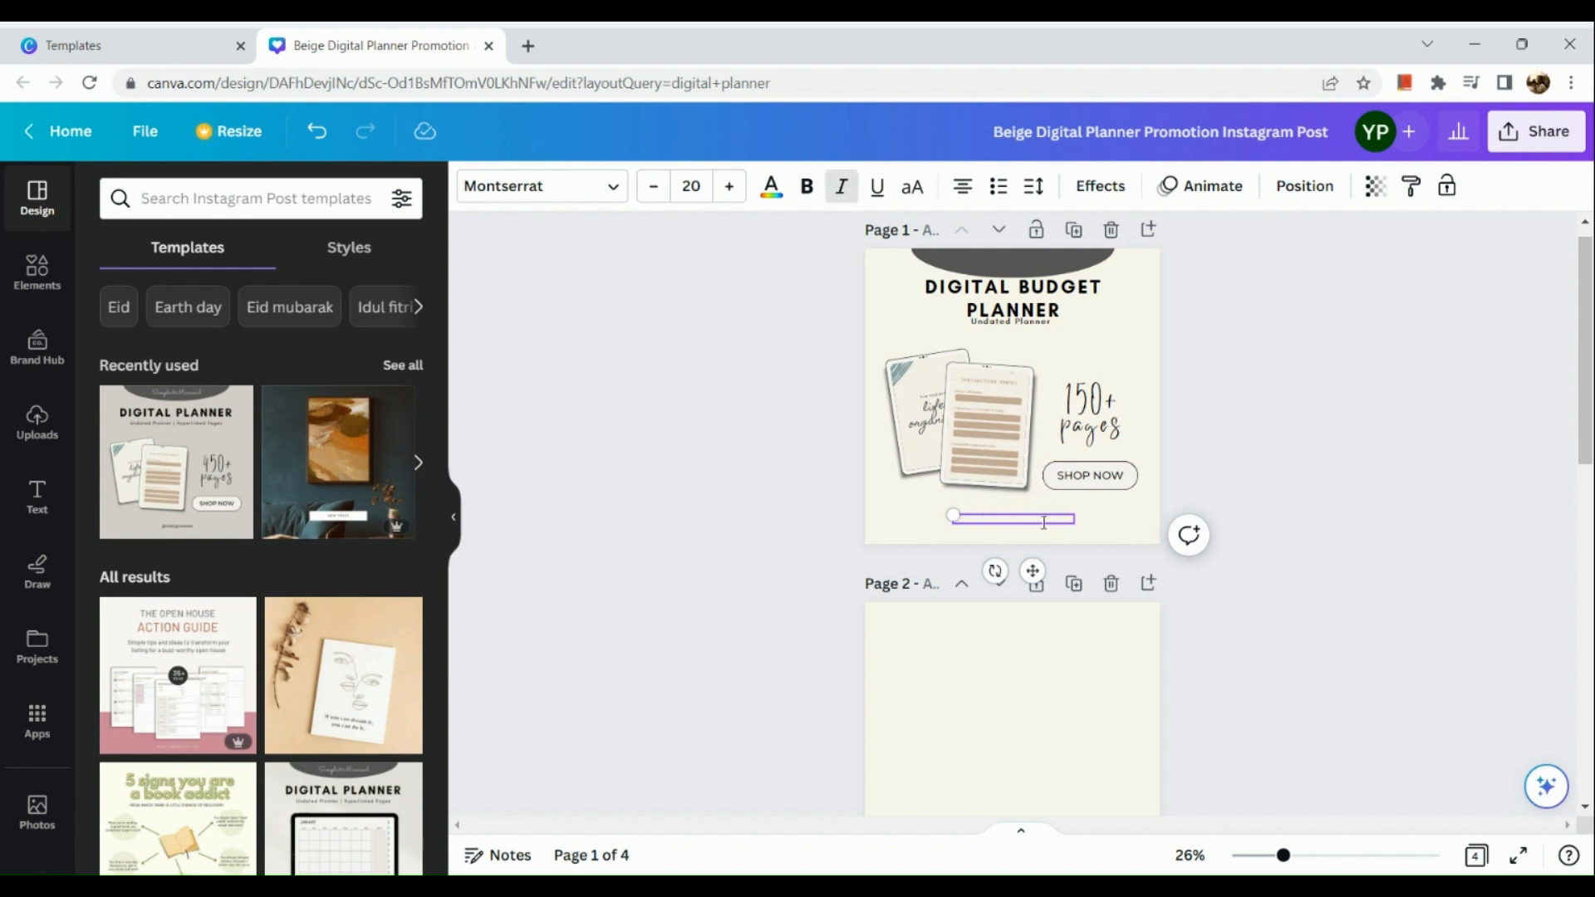
pyautogui.click(1282, 654)
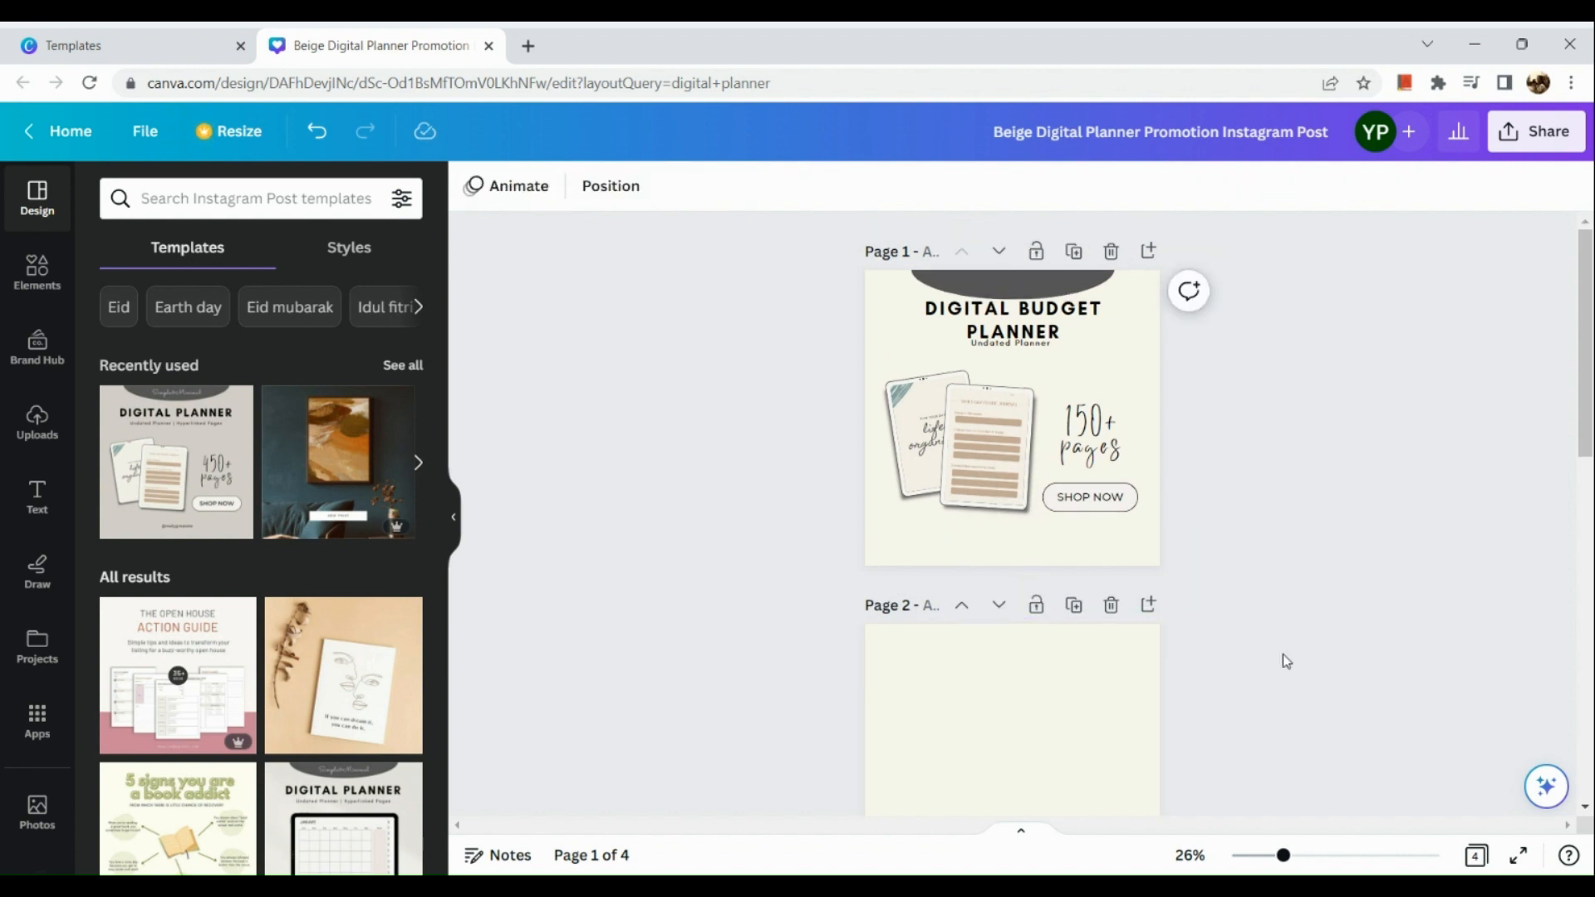
# - Go to the blank page 2 and search the elements library for "money"
pyautogui.scroll(-2, 1159, 499)
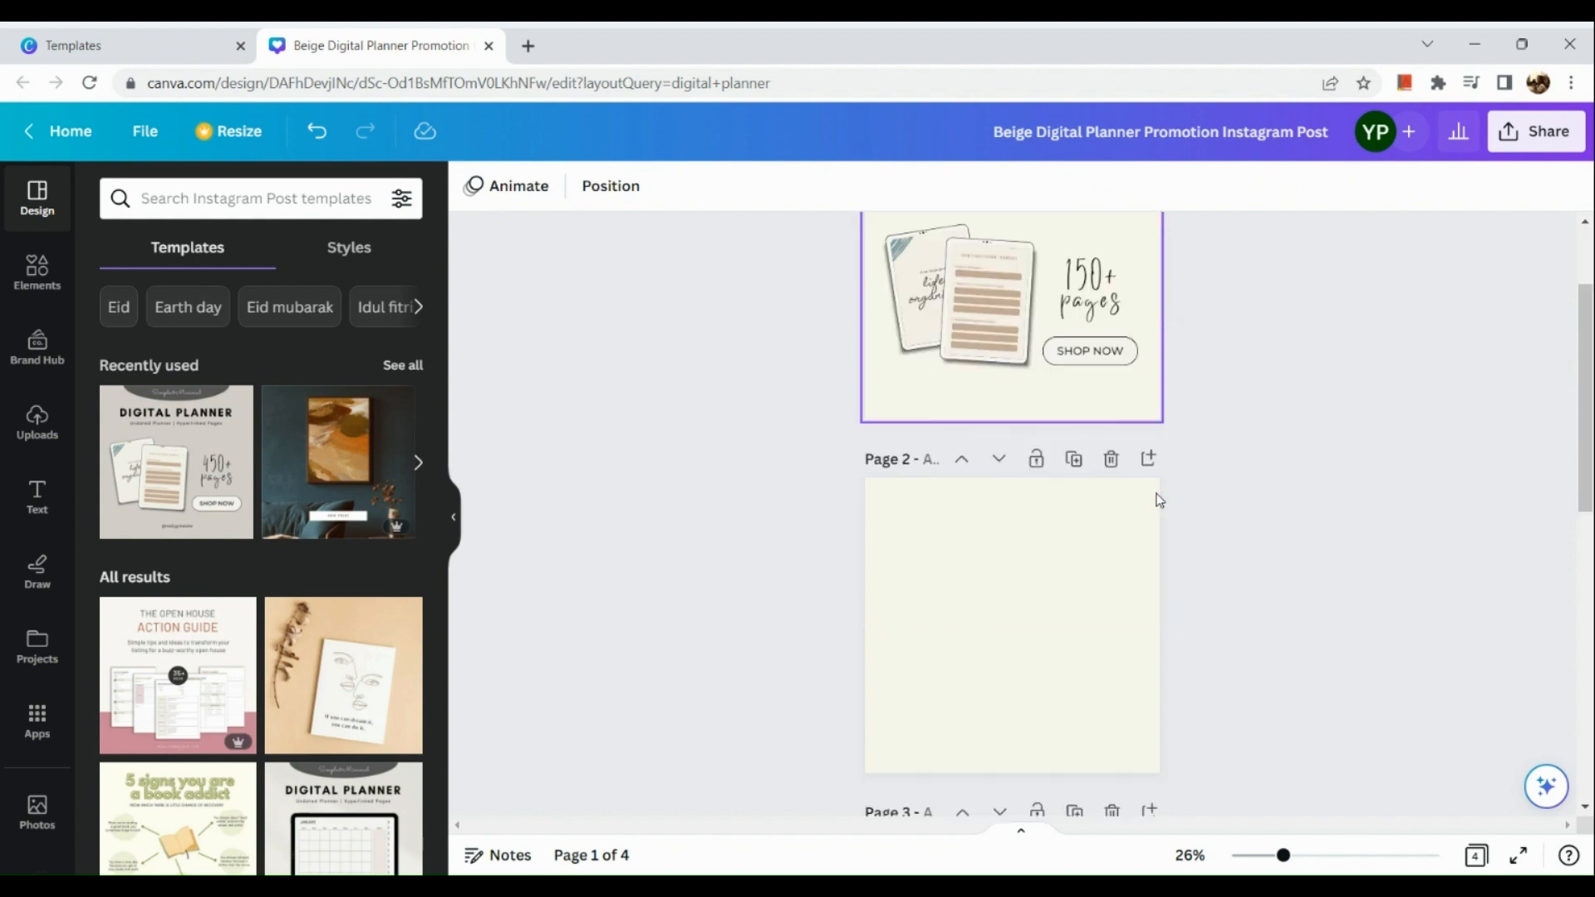
pyautogui.scroll(-1, 1158, 499)
pyautogui.keyDown('ctrl'); pyautogui.scroll(3, 1159, 499); pyautogui.keyUp('ctrl')
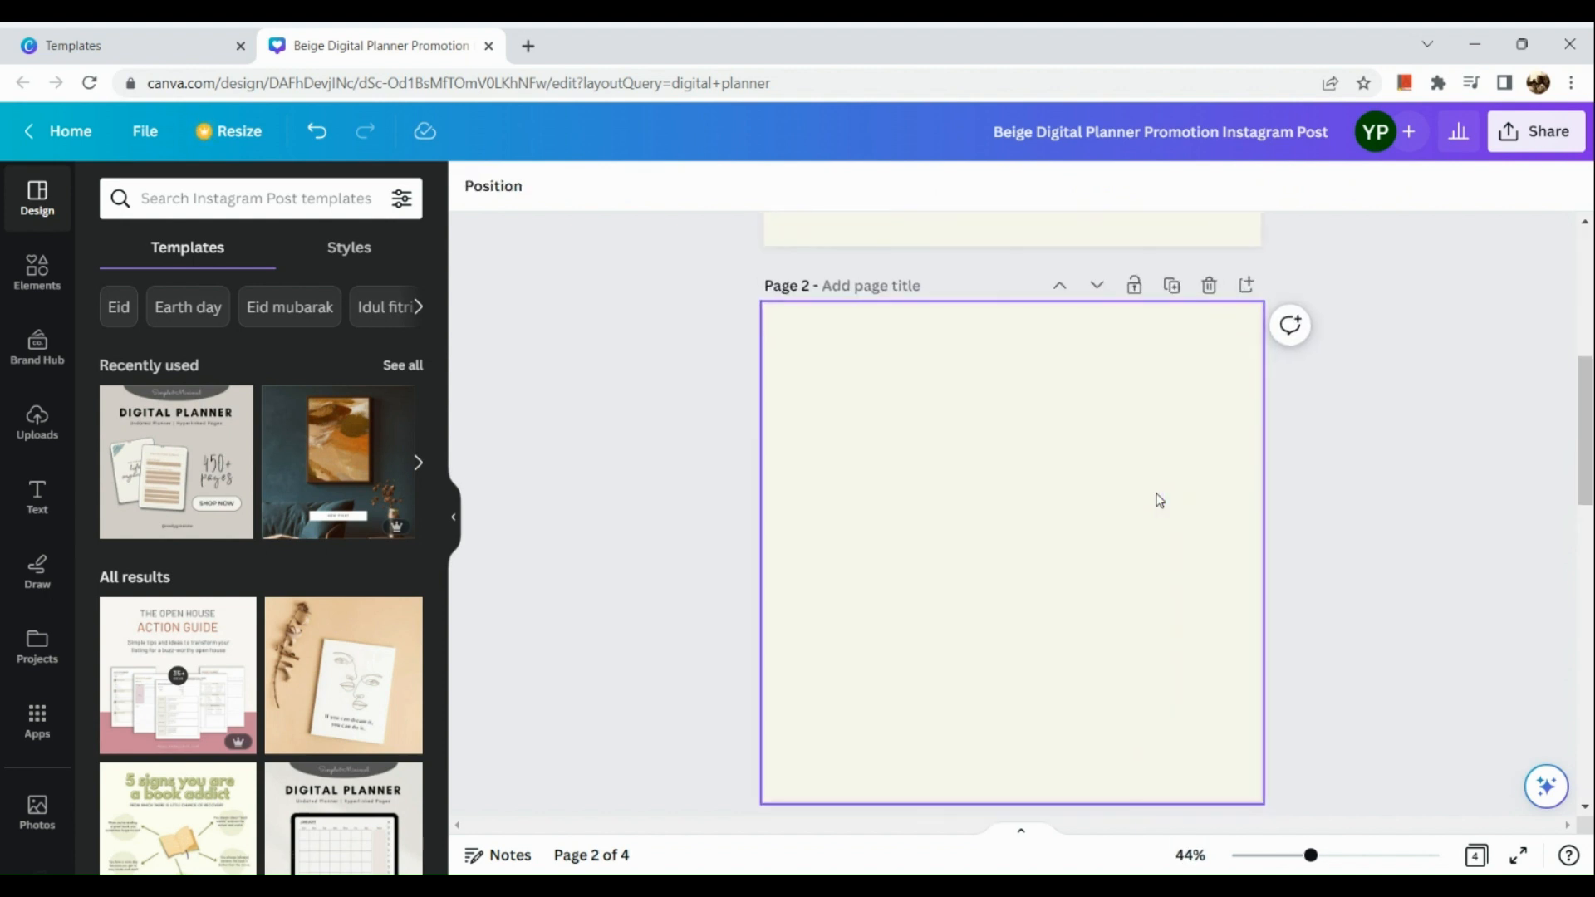
pyautogui.keyDown('ctrl'); pyautogui.scroll(-1, 1158, 499); pyautogui.keyUp('ctrl')
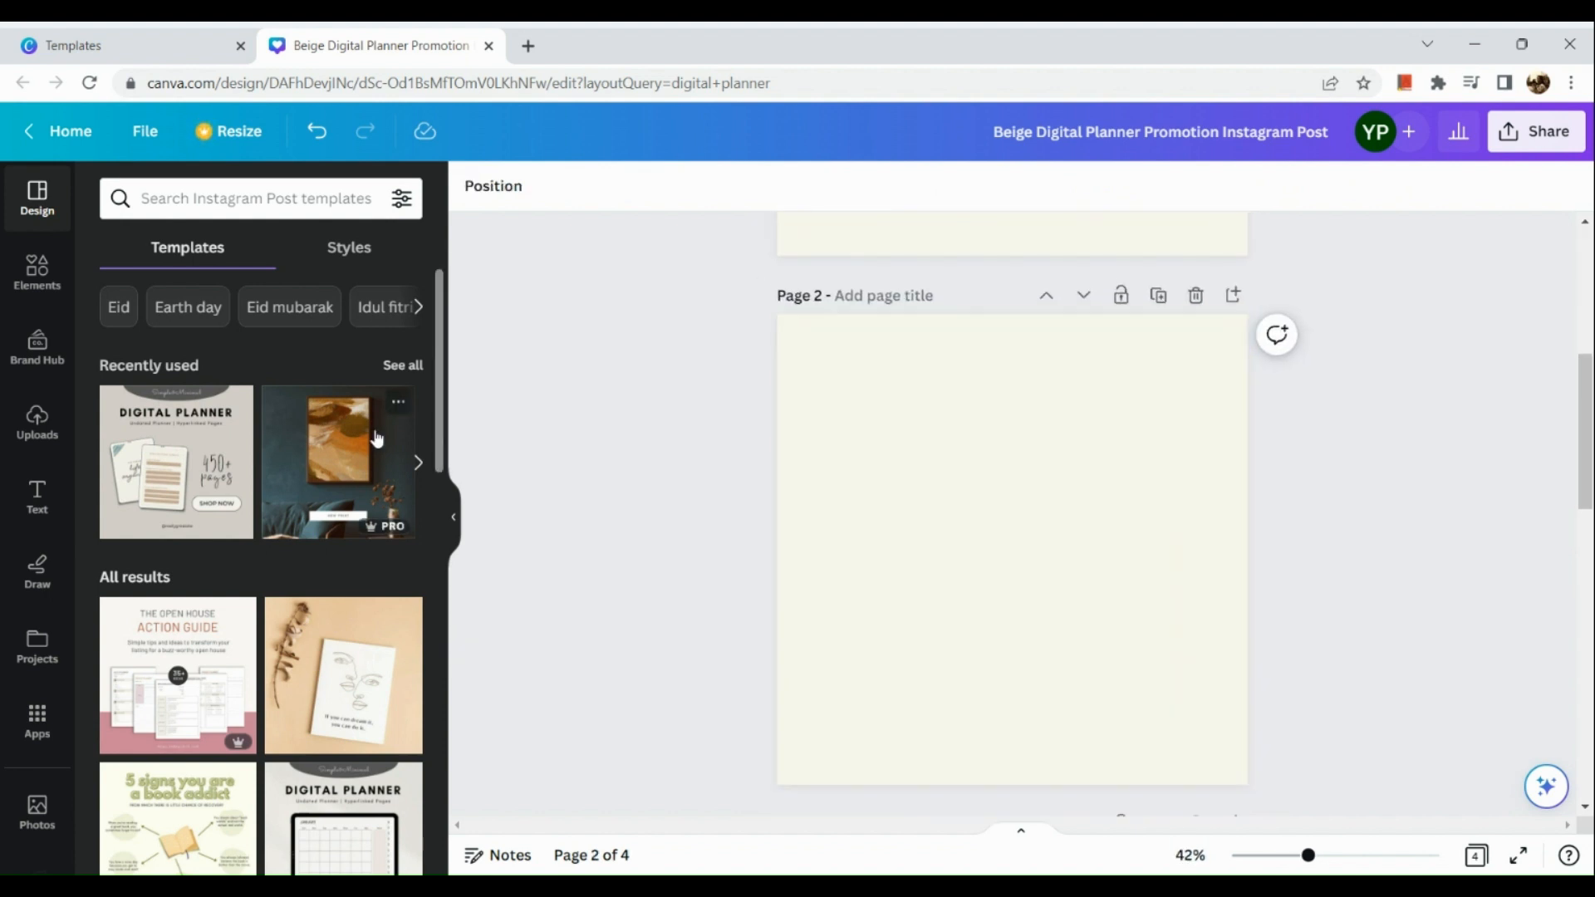
pyautogui.click(24, 259)
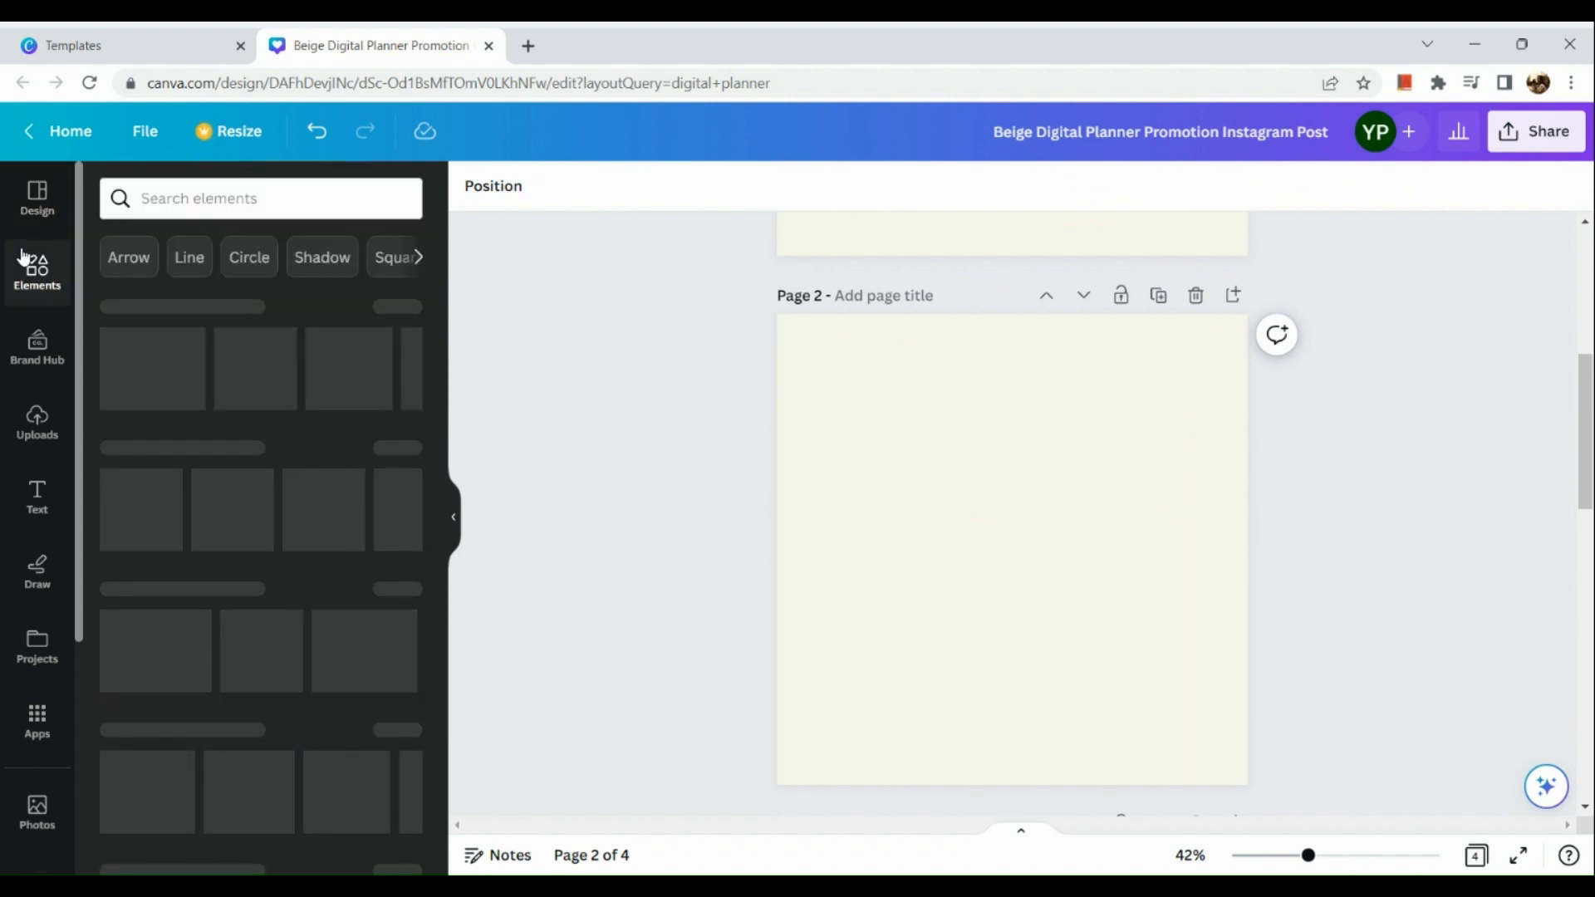
pyautogui.click(232, 194)
pyautogui.write('mo')
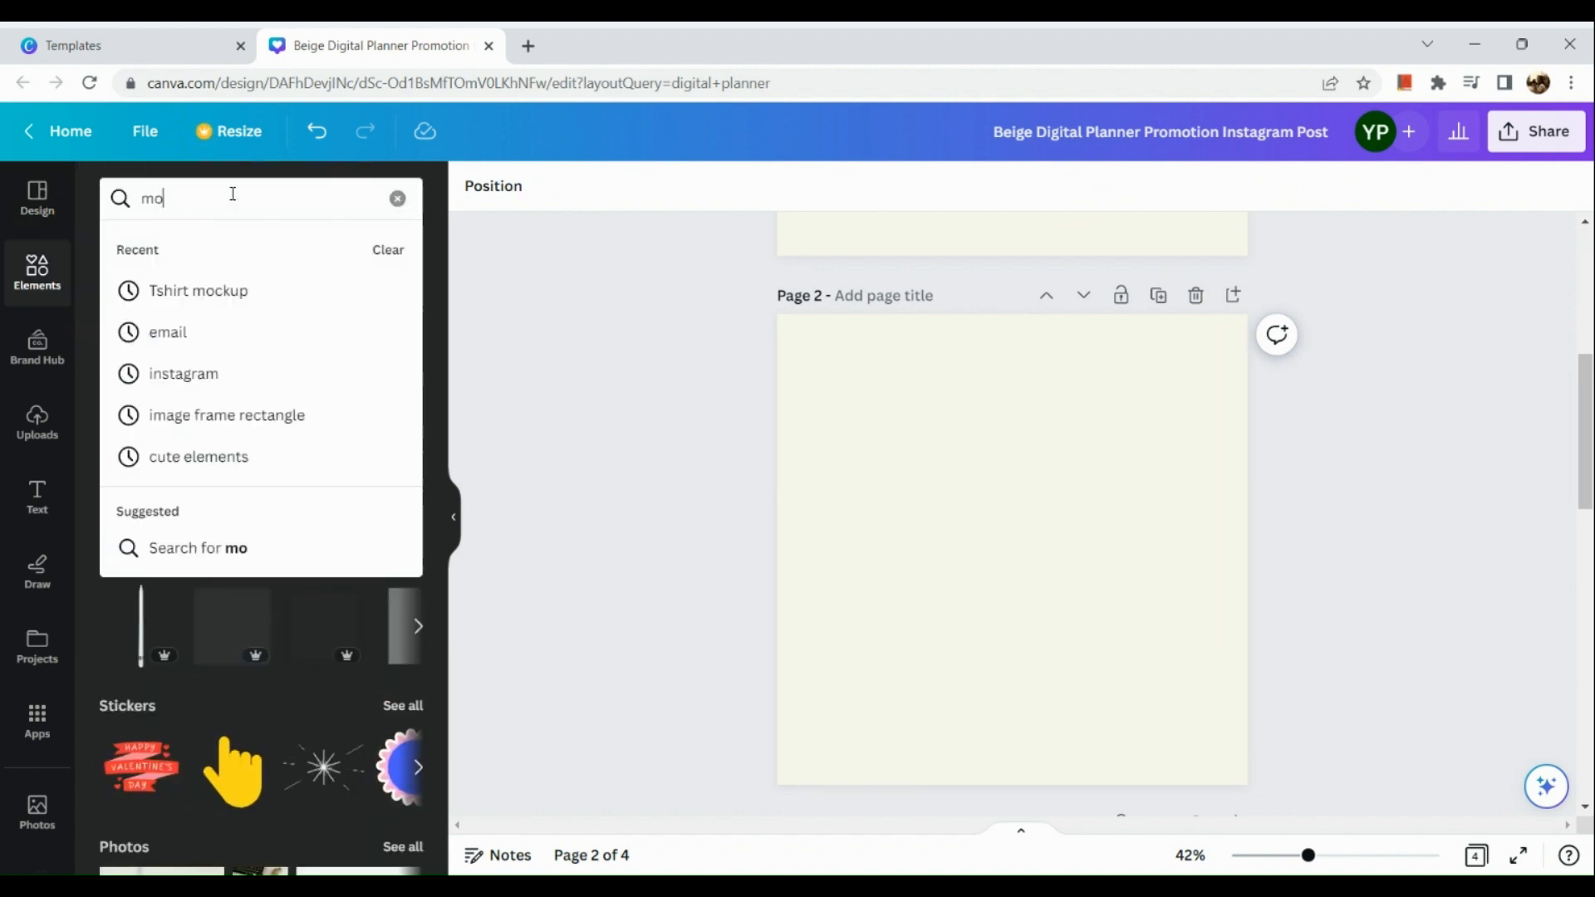
pyautogui.write('ney')
pyautogui.press('Return')
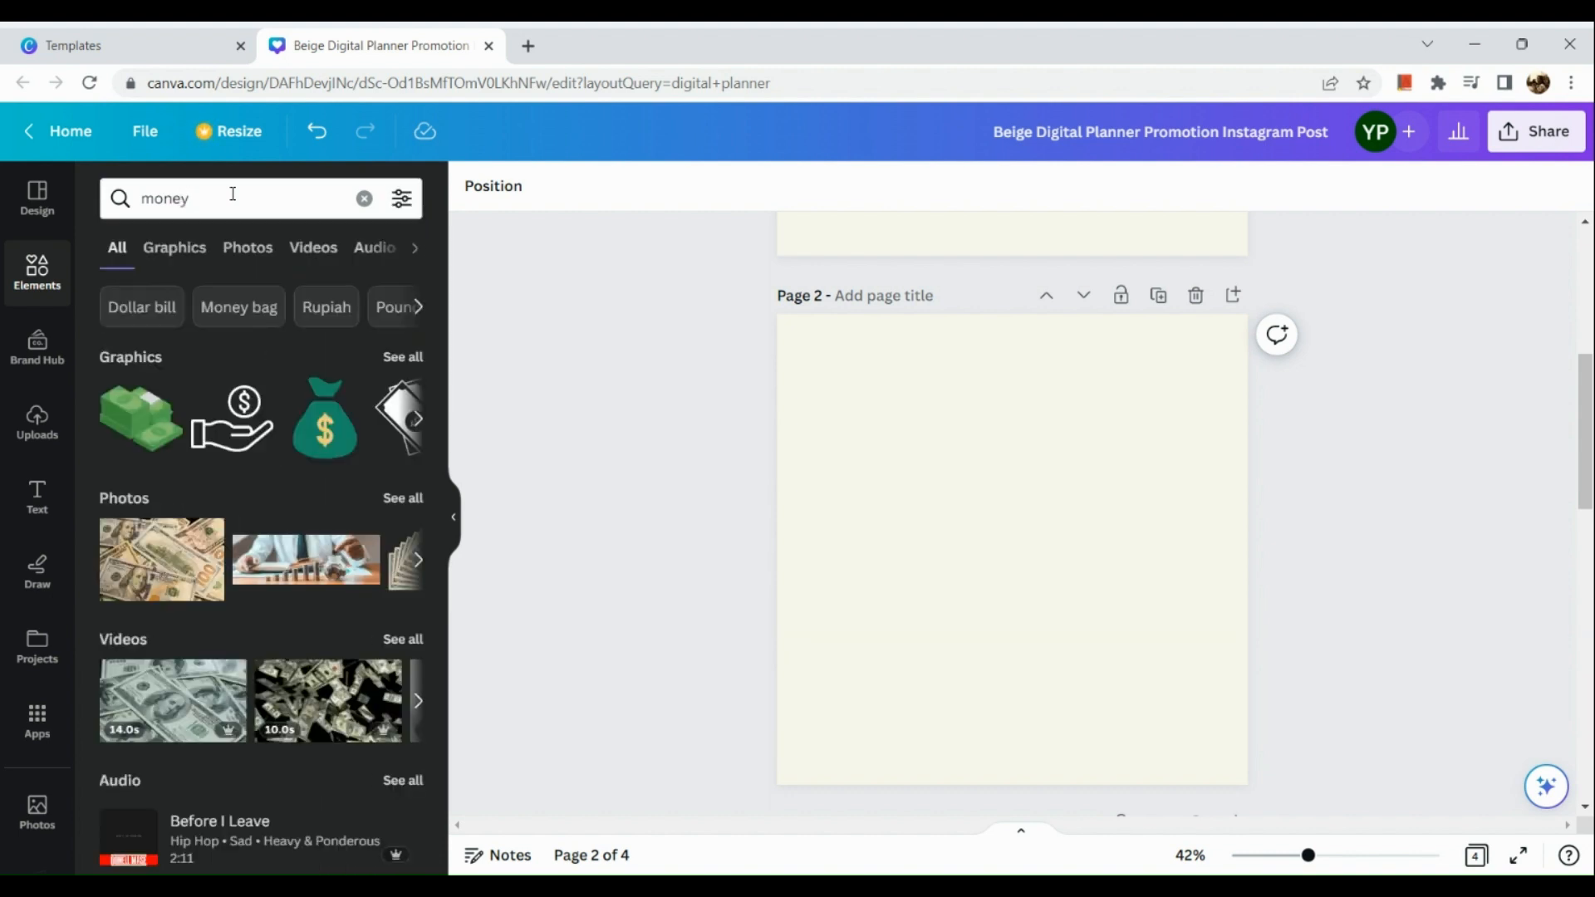
# - Narrow the money results to graphics and add the orange coin stack with the dollar sign to page 2
pyautogui.scroll(-2, 331, 484)
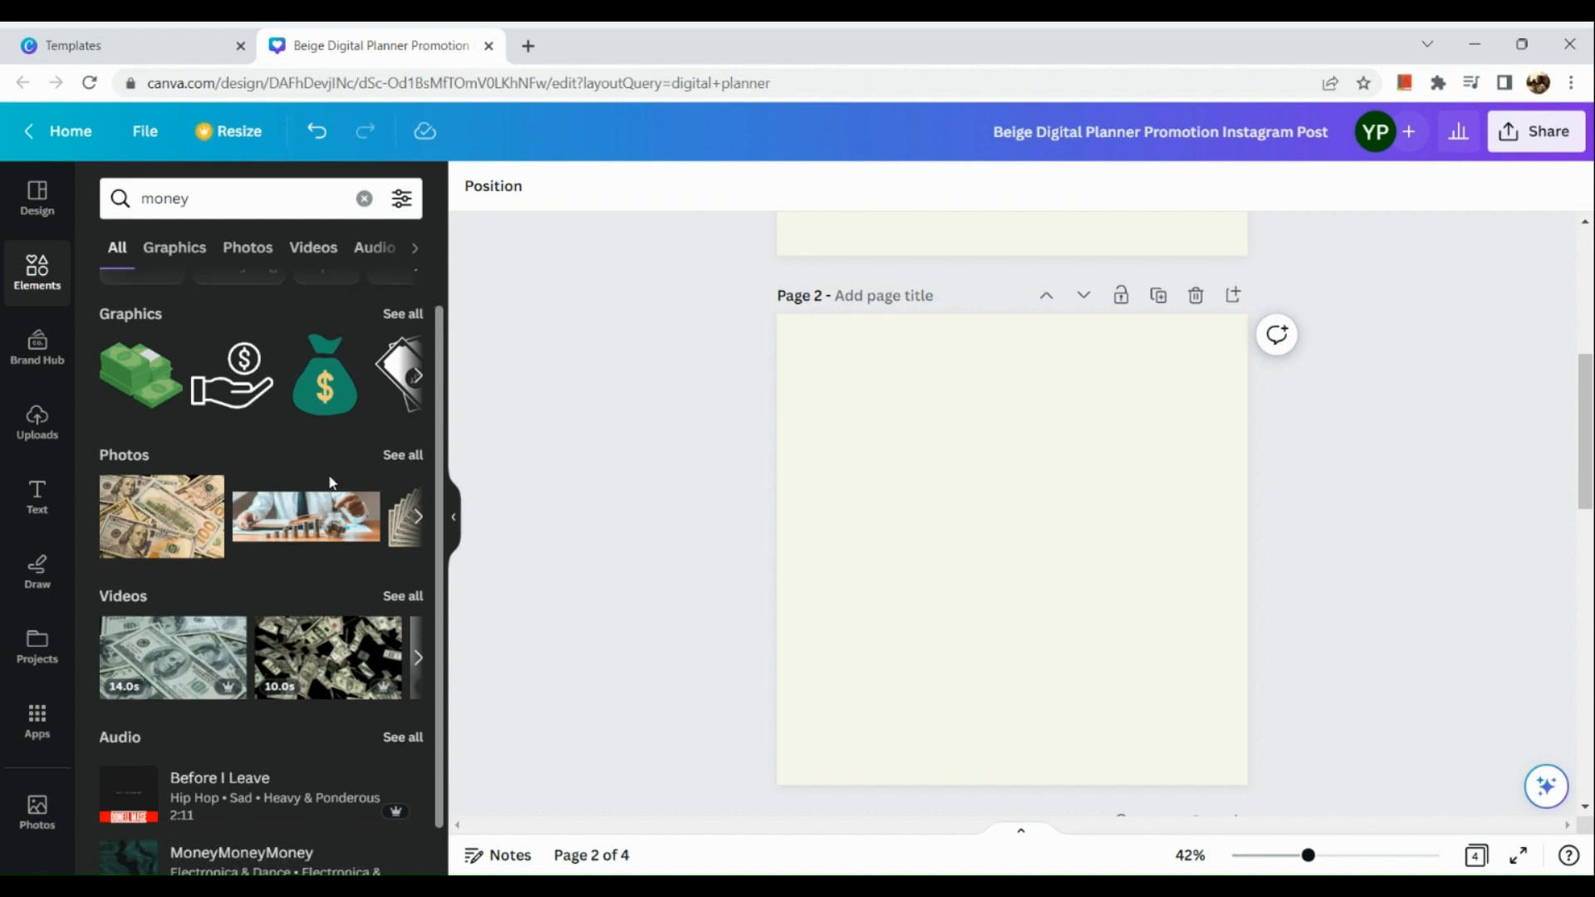
pyautogui.scroll(2, 331, 484)
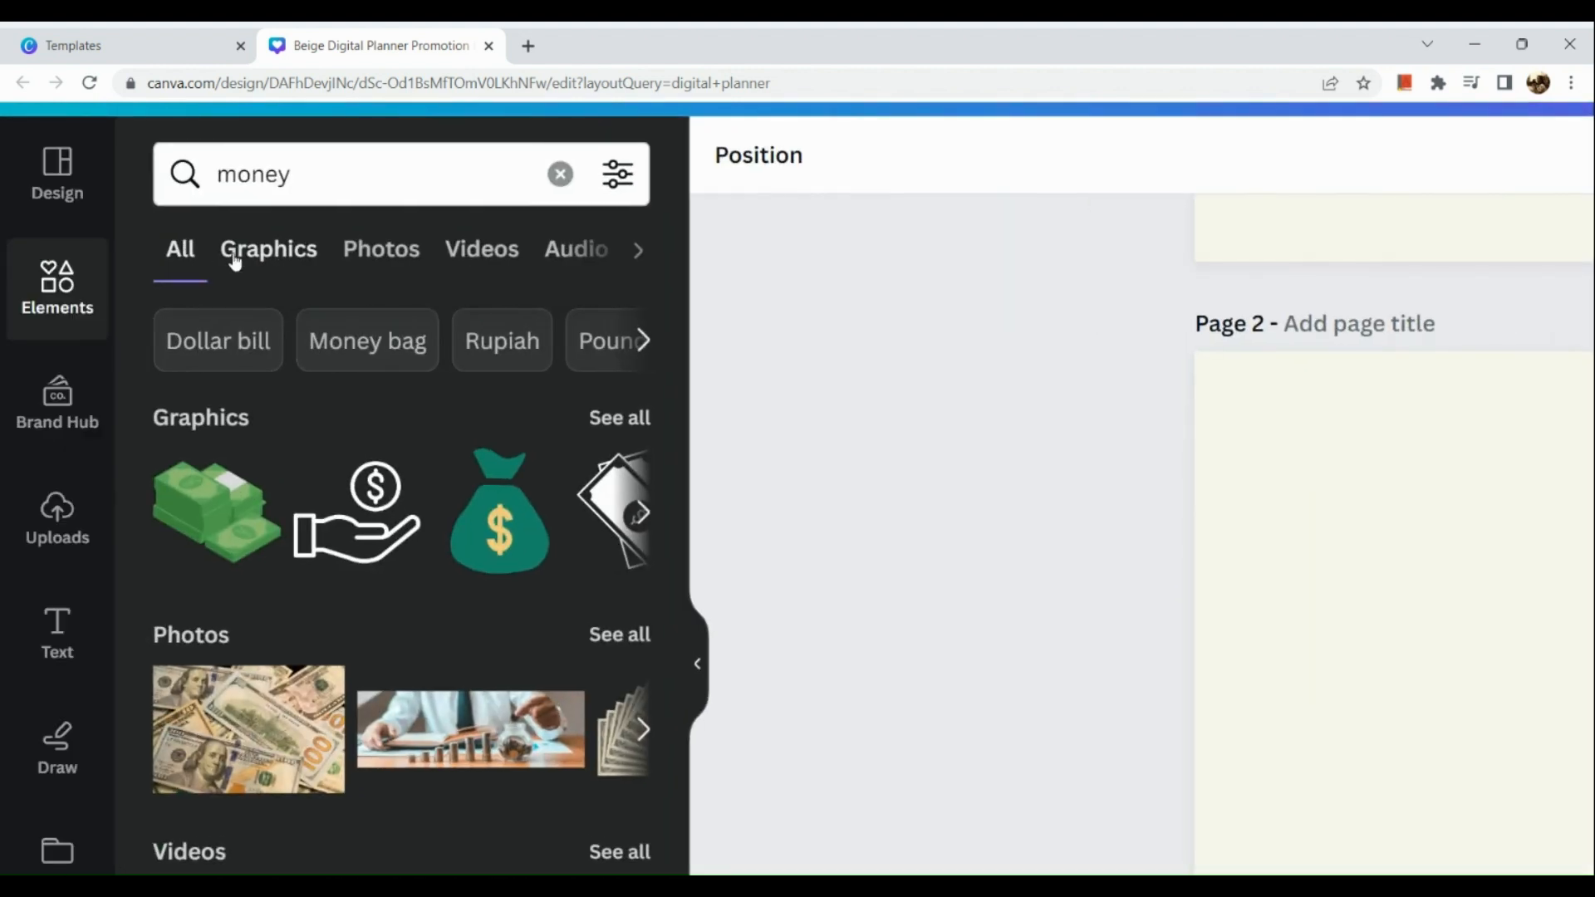
pyautogui.click(235, 263)
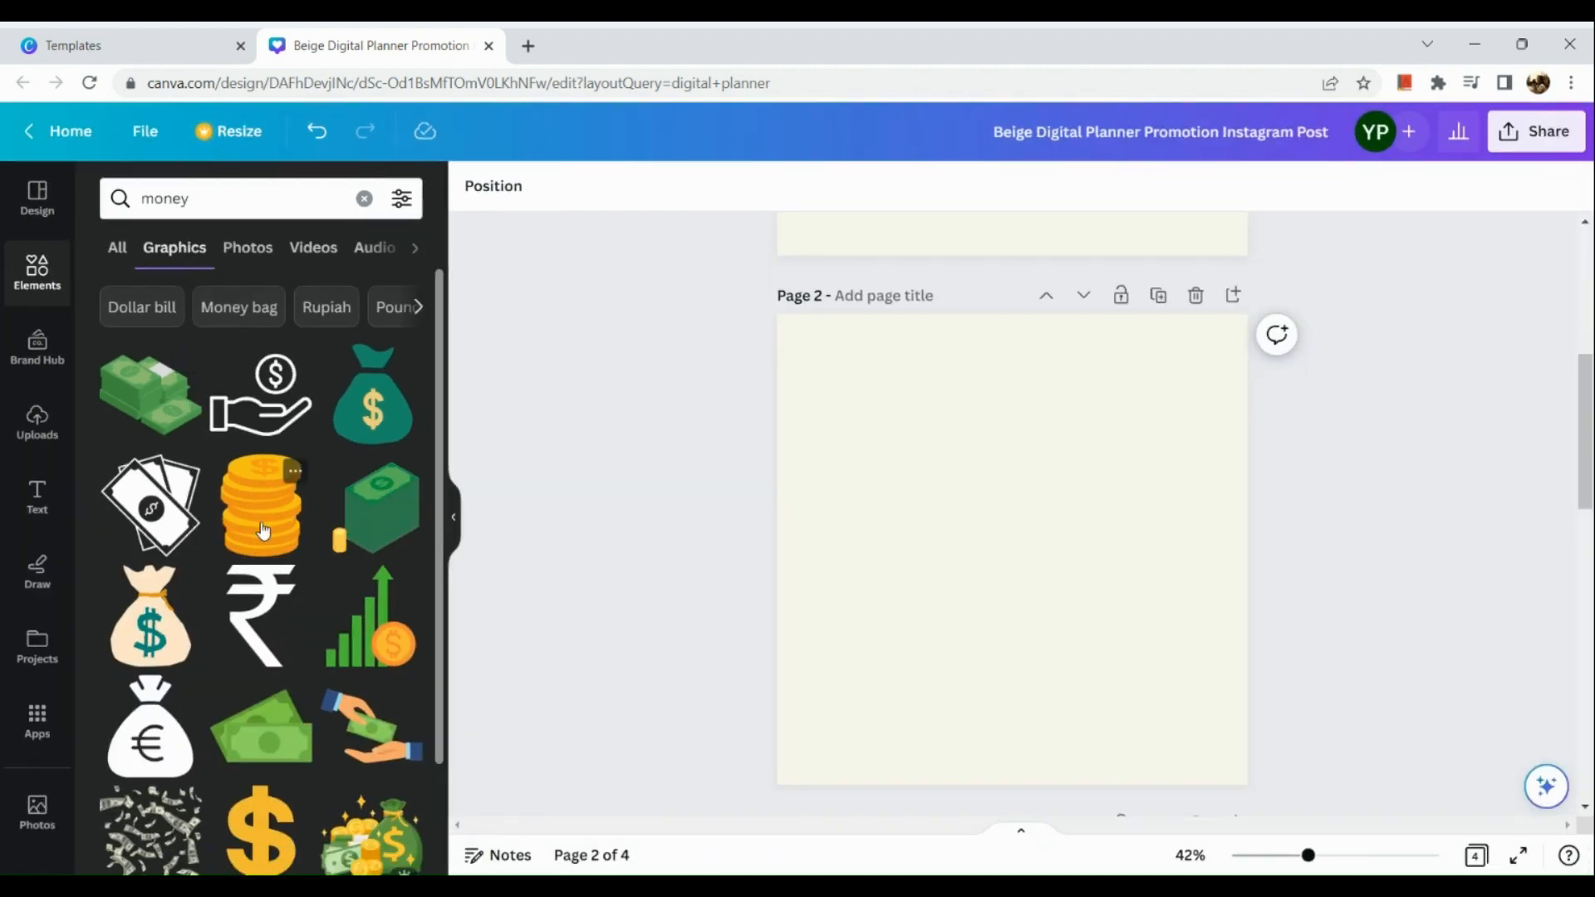
pyautogui.click(263, 530)
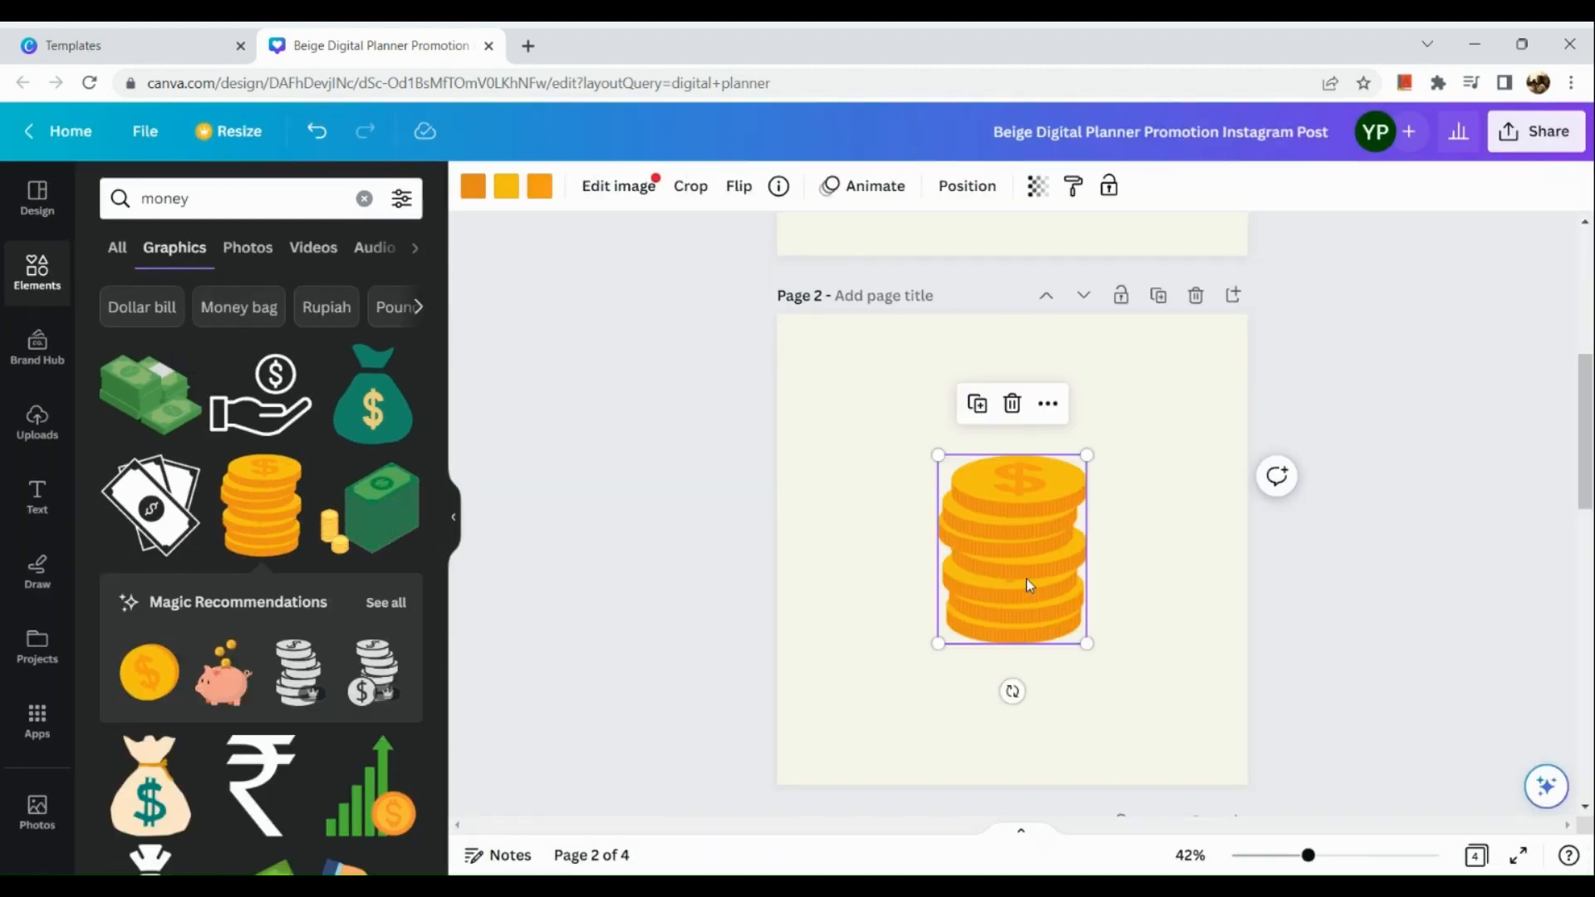
# - Move the coin stack into the upper-left corner of page 2 and shrink it to roughly two thirds of its size
pyautogui.moveTo(1027, 584); pyautogui.dragTo(877, 468)
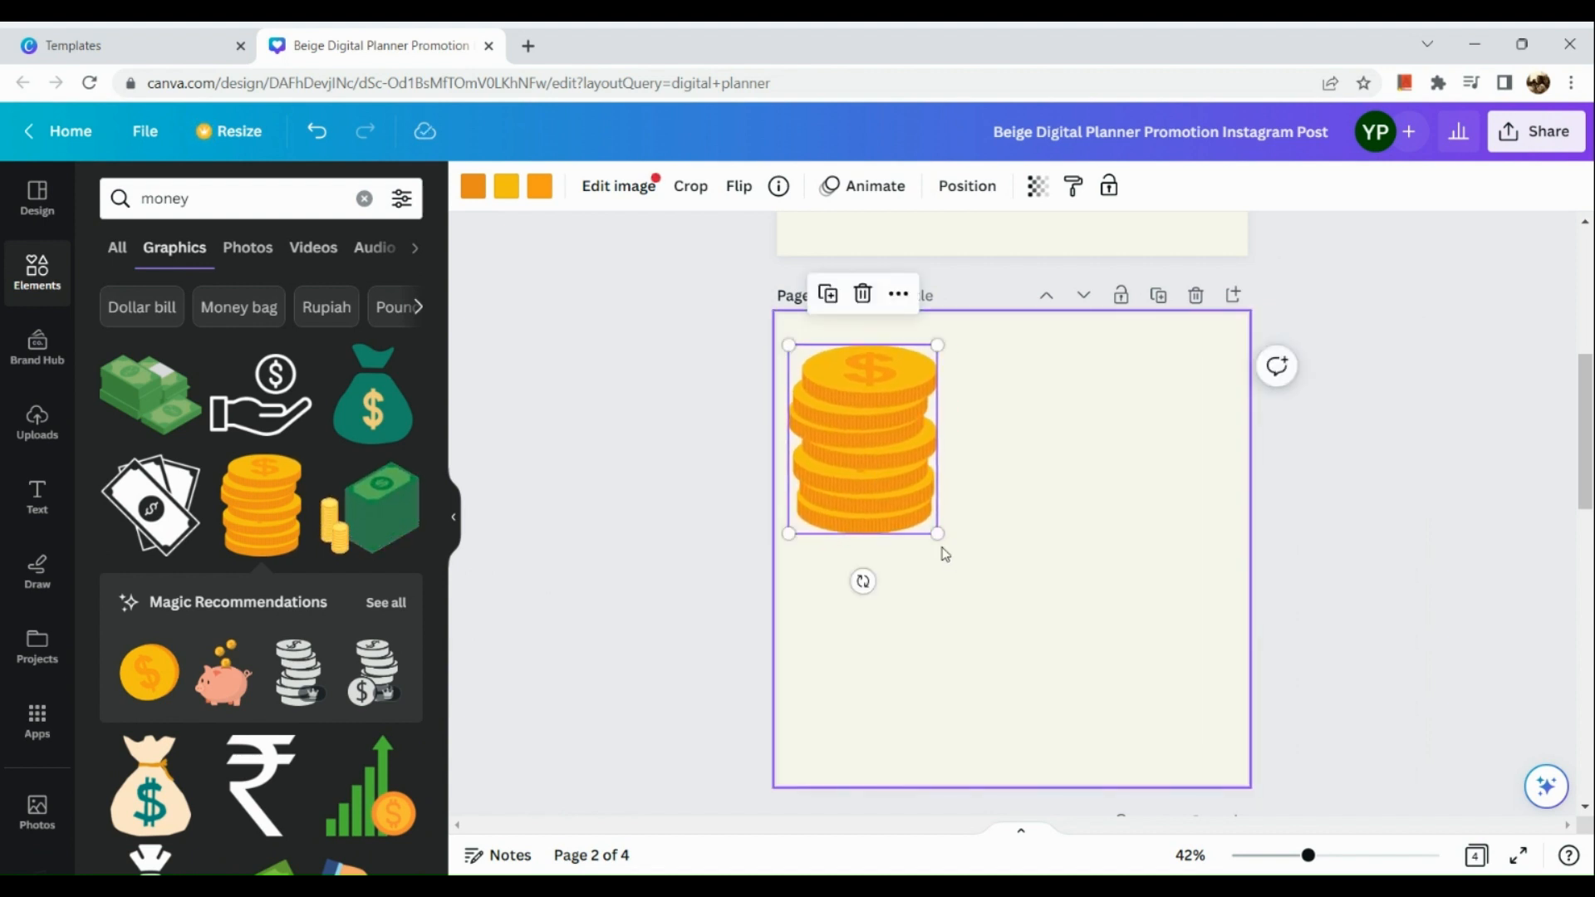
pyautogui.moveTo(937, 534); pyautogui.dragTo(876, 467)
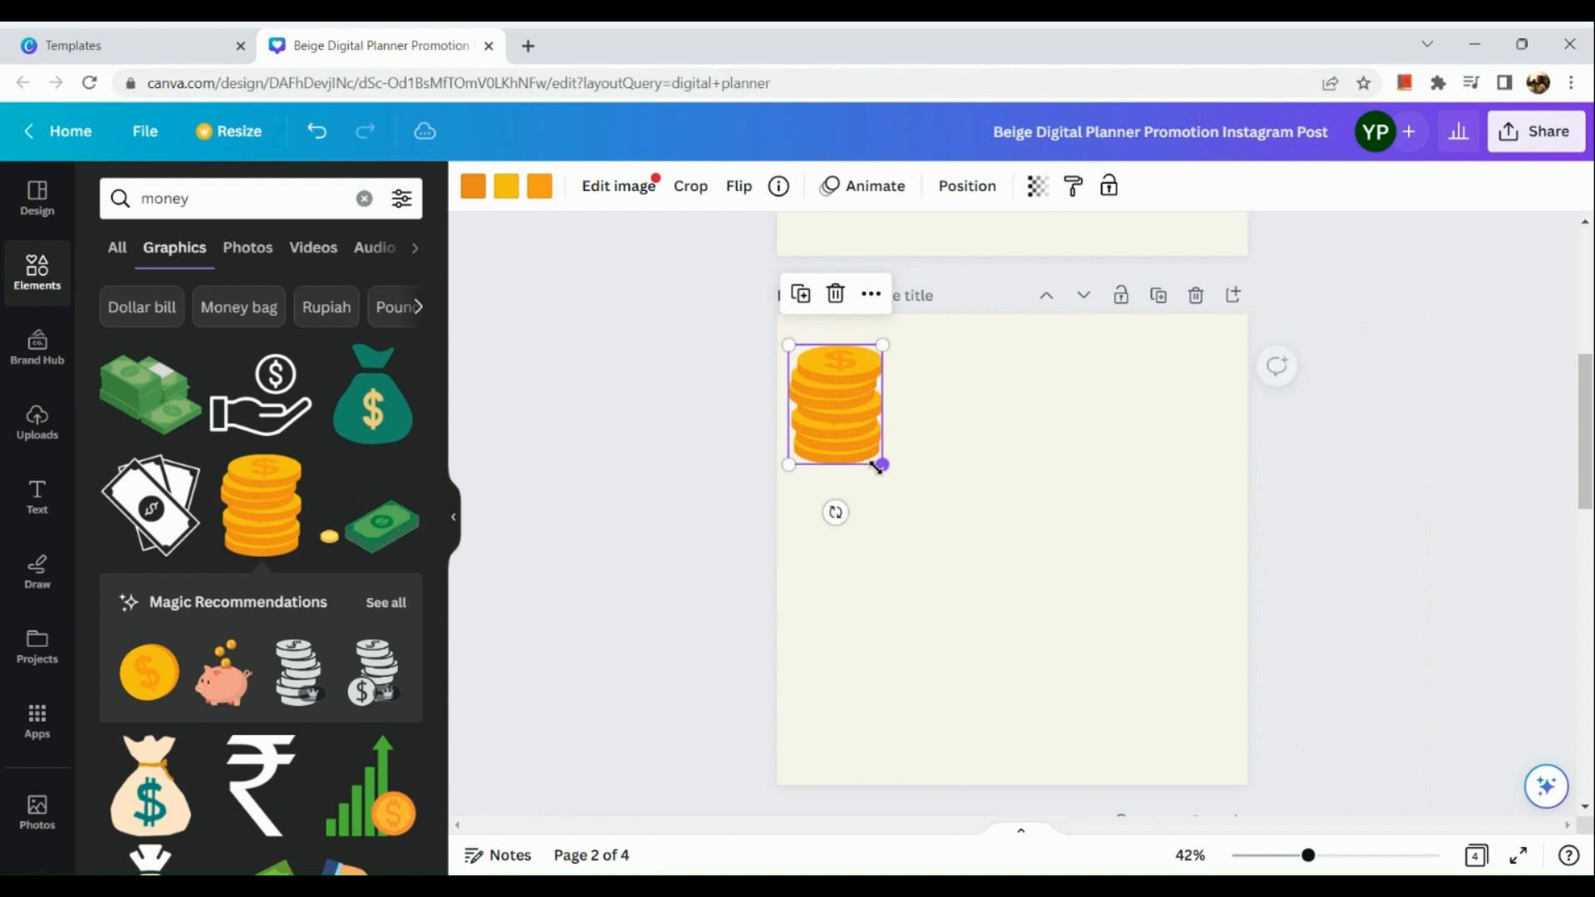
pyautogui.moveTo(839, 417); pyautogui.dragTo(844, 411)
pyautogui.click(989, 459)
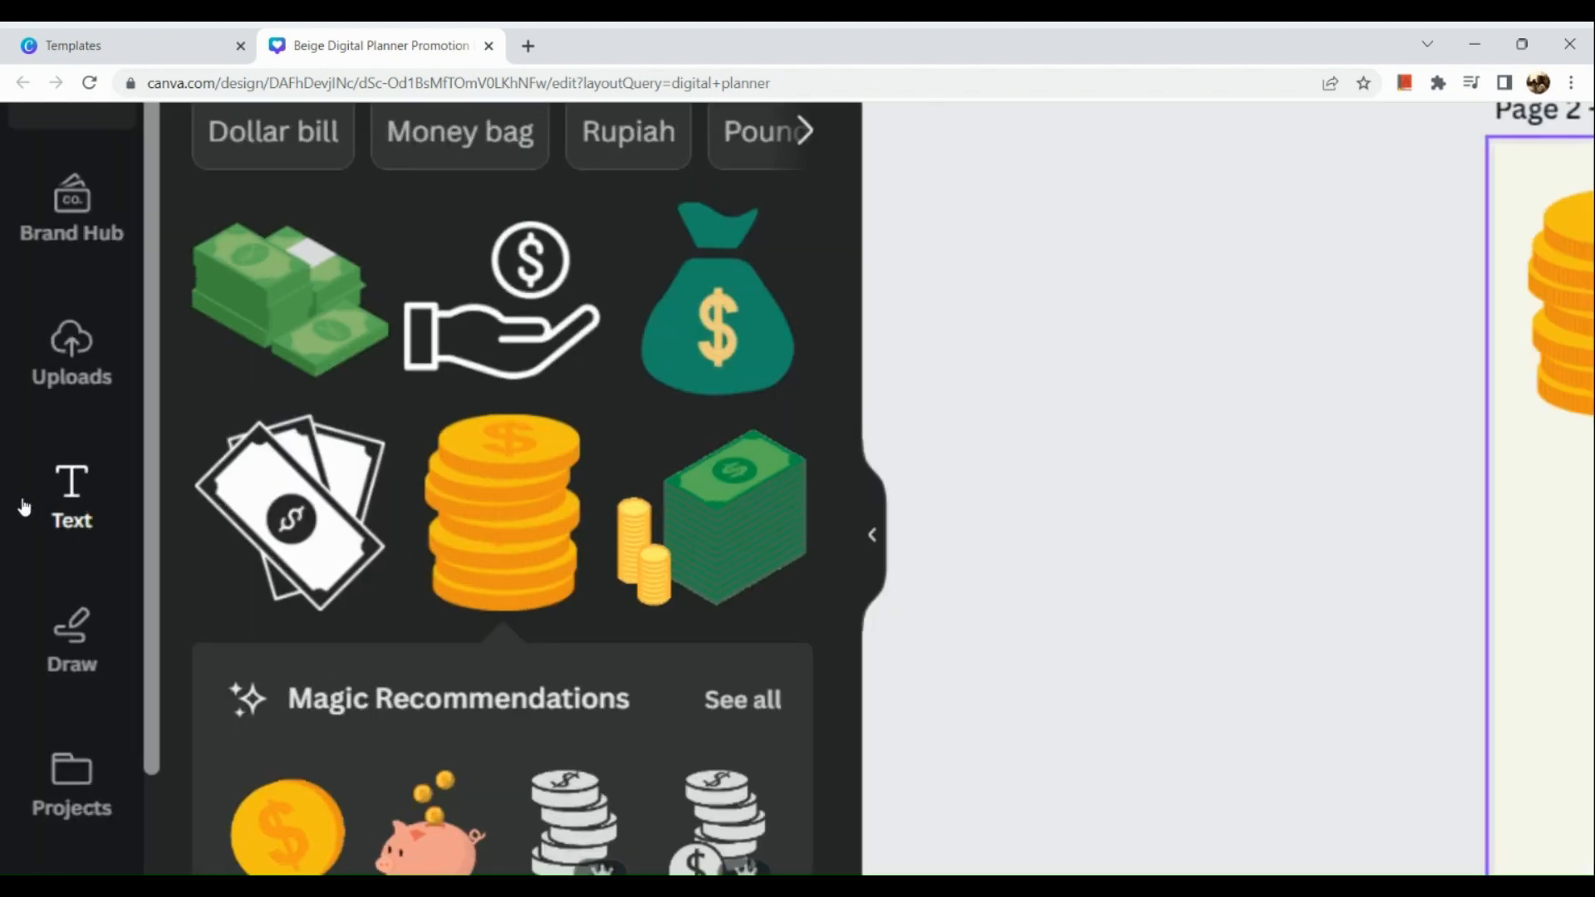
# - Add the recently used yellow "HUGE SALE" text combination to page 2
pyautogui.click(73, 508)
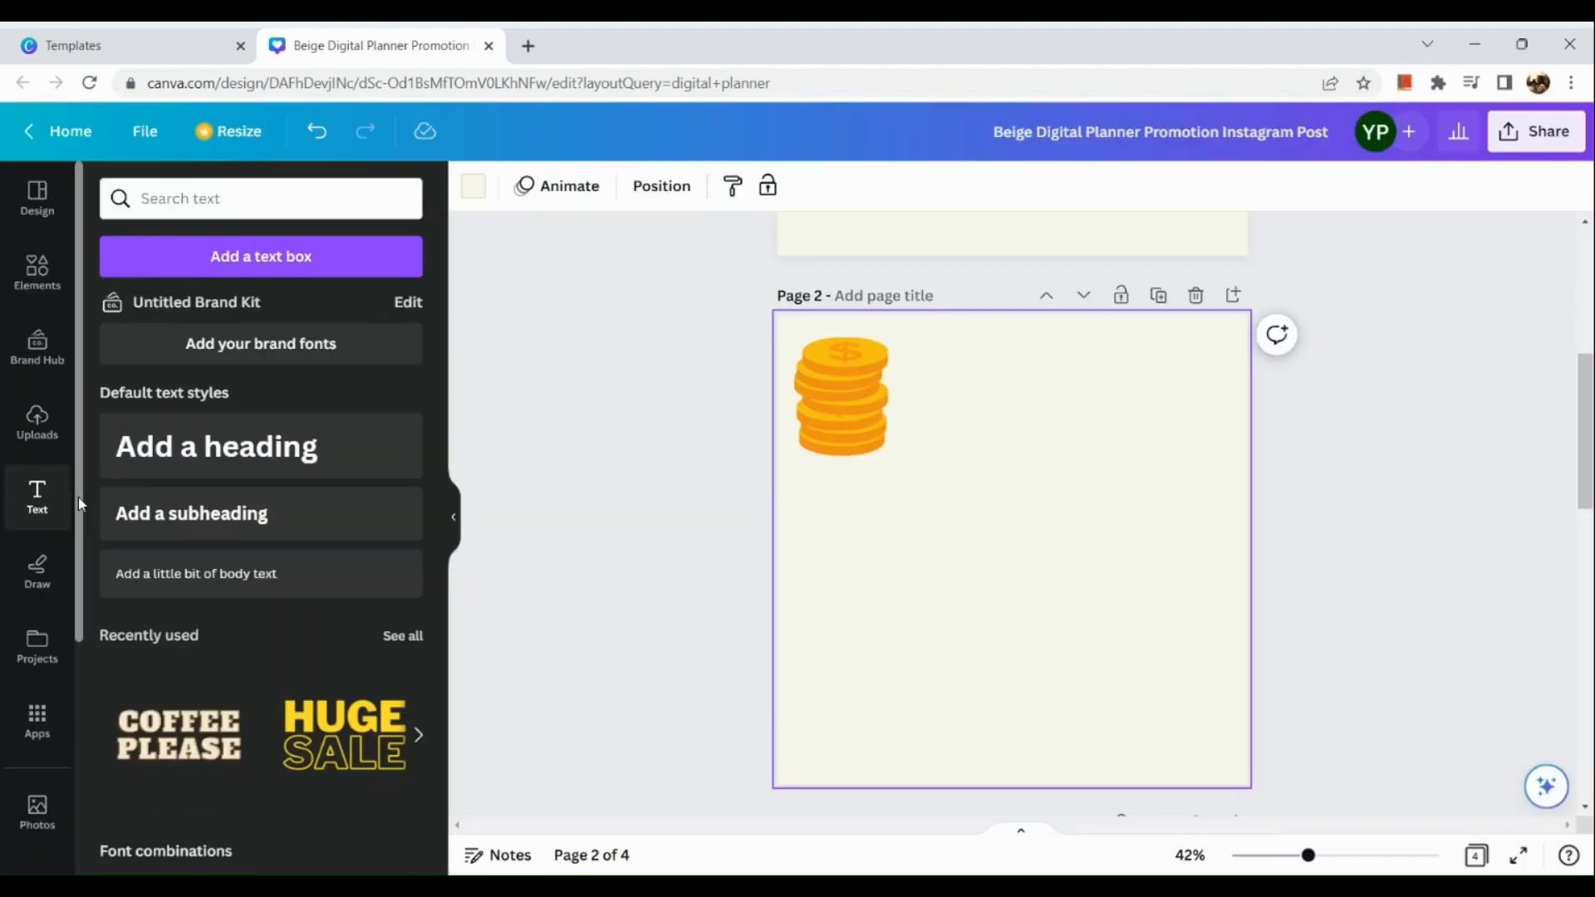
pyautogui.scroll(-3, 238, 640)
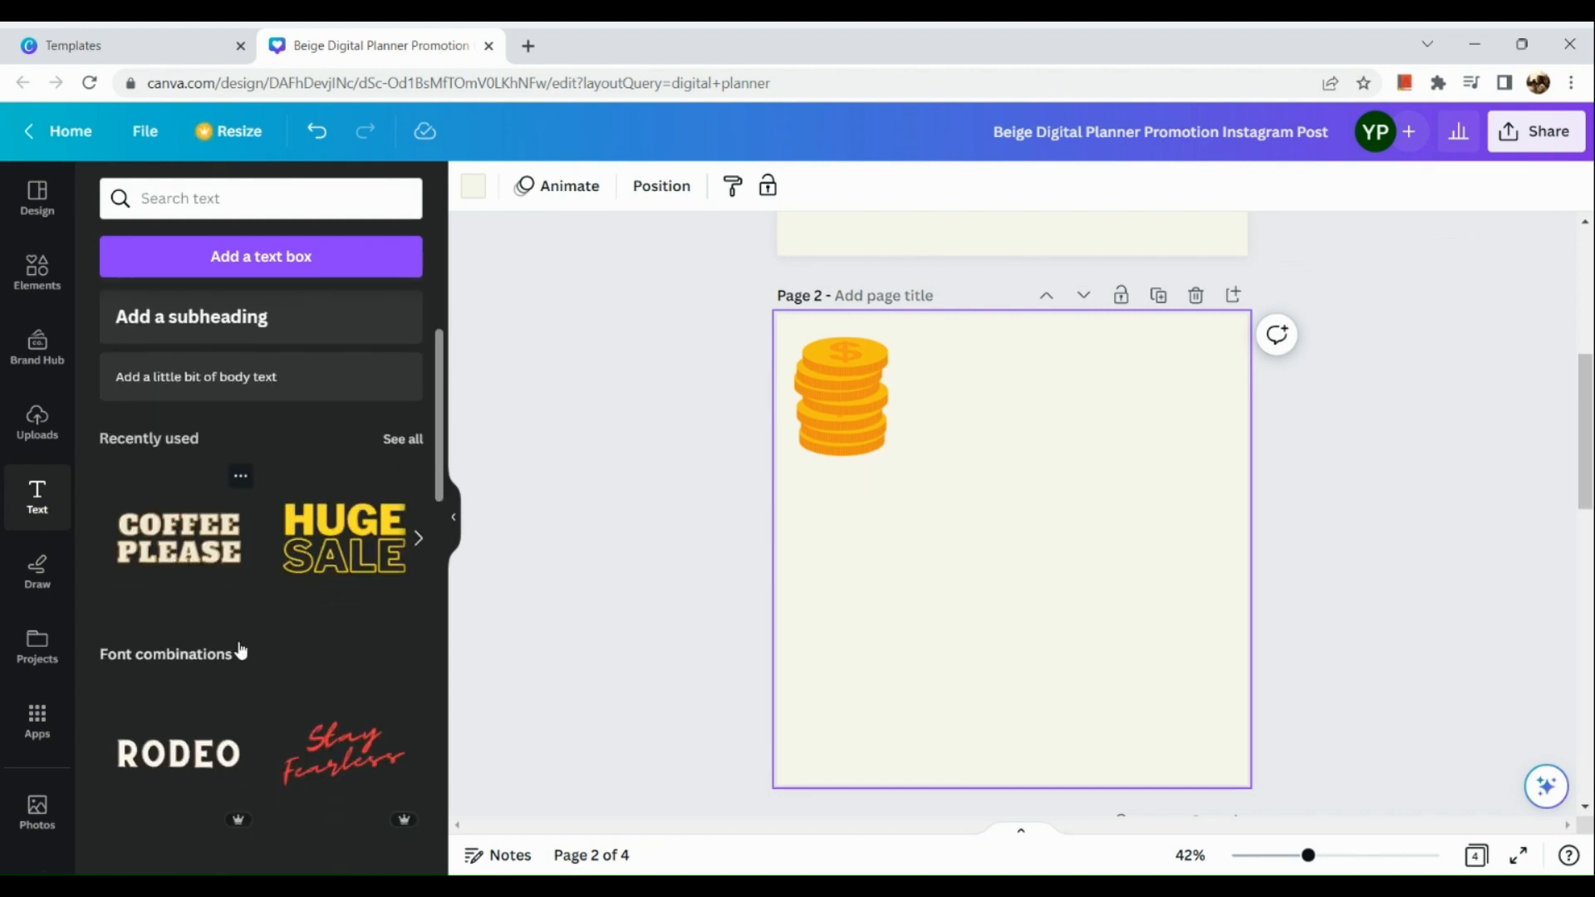
pyautogui.click(334, 547)
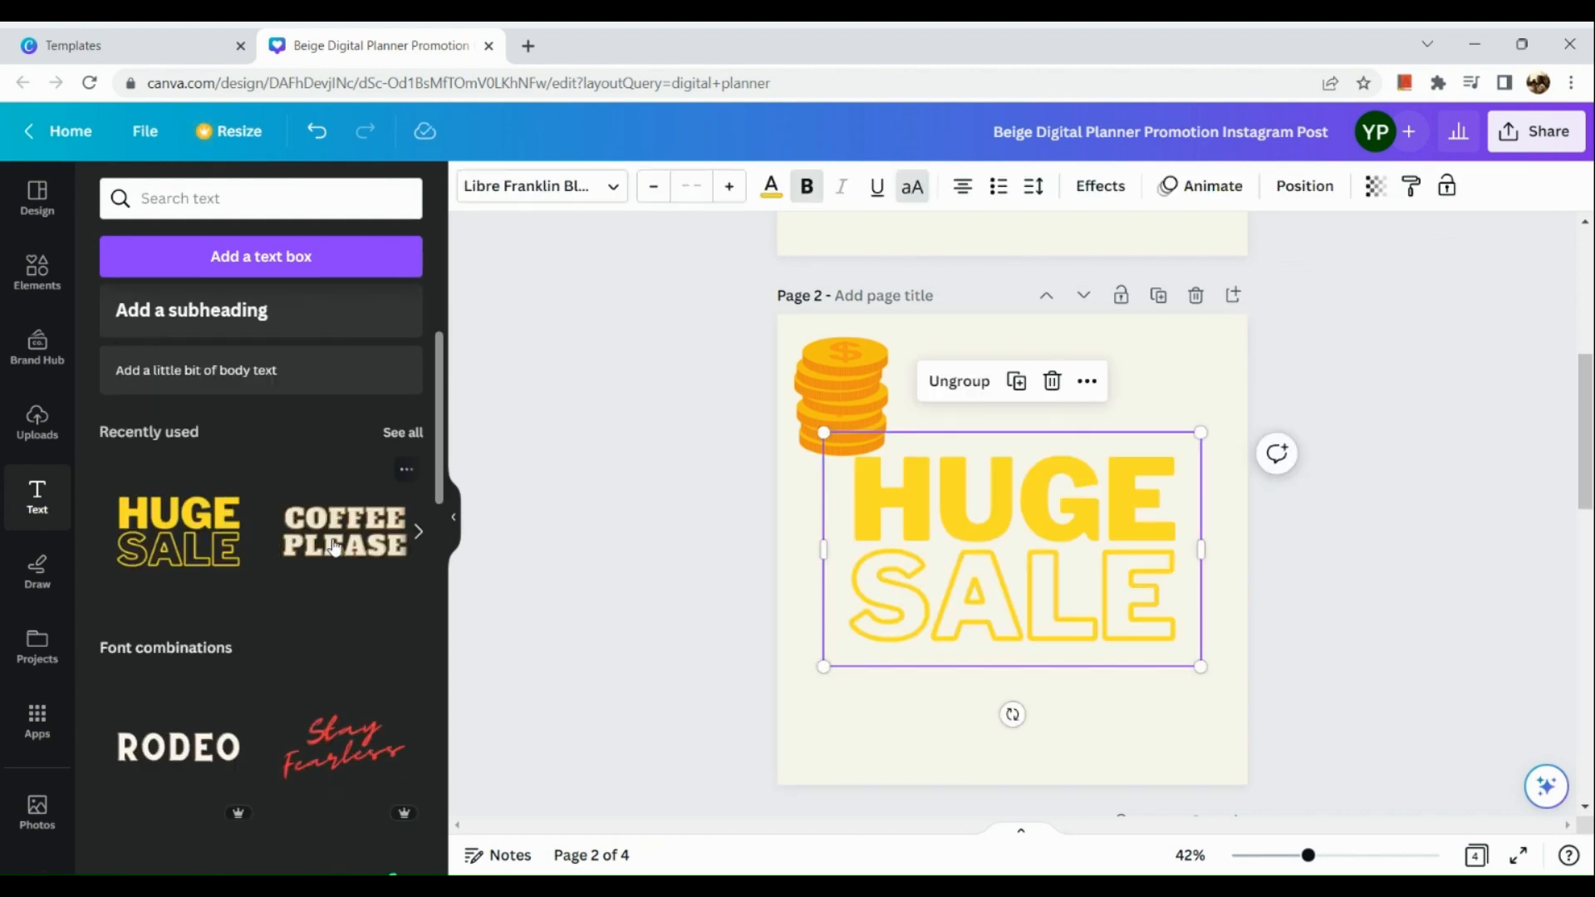
# - Replace the word "HUGE" in the yellow text group with "MONTHLY"
pyautogui.doubleClick(981, 548)
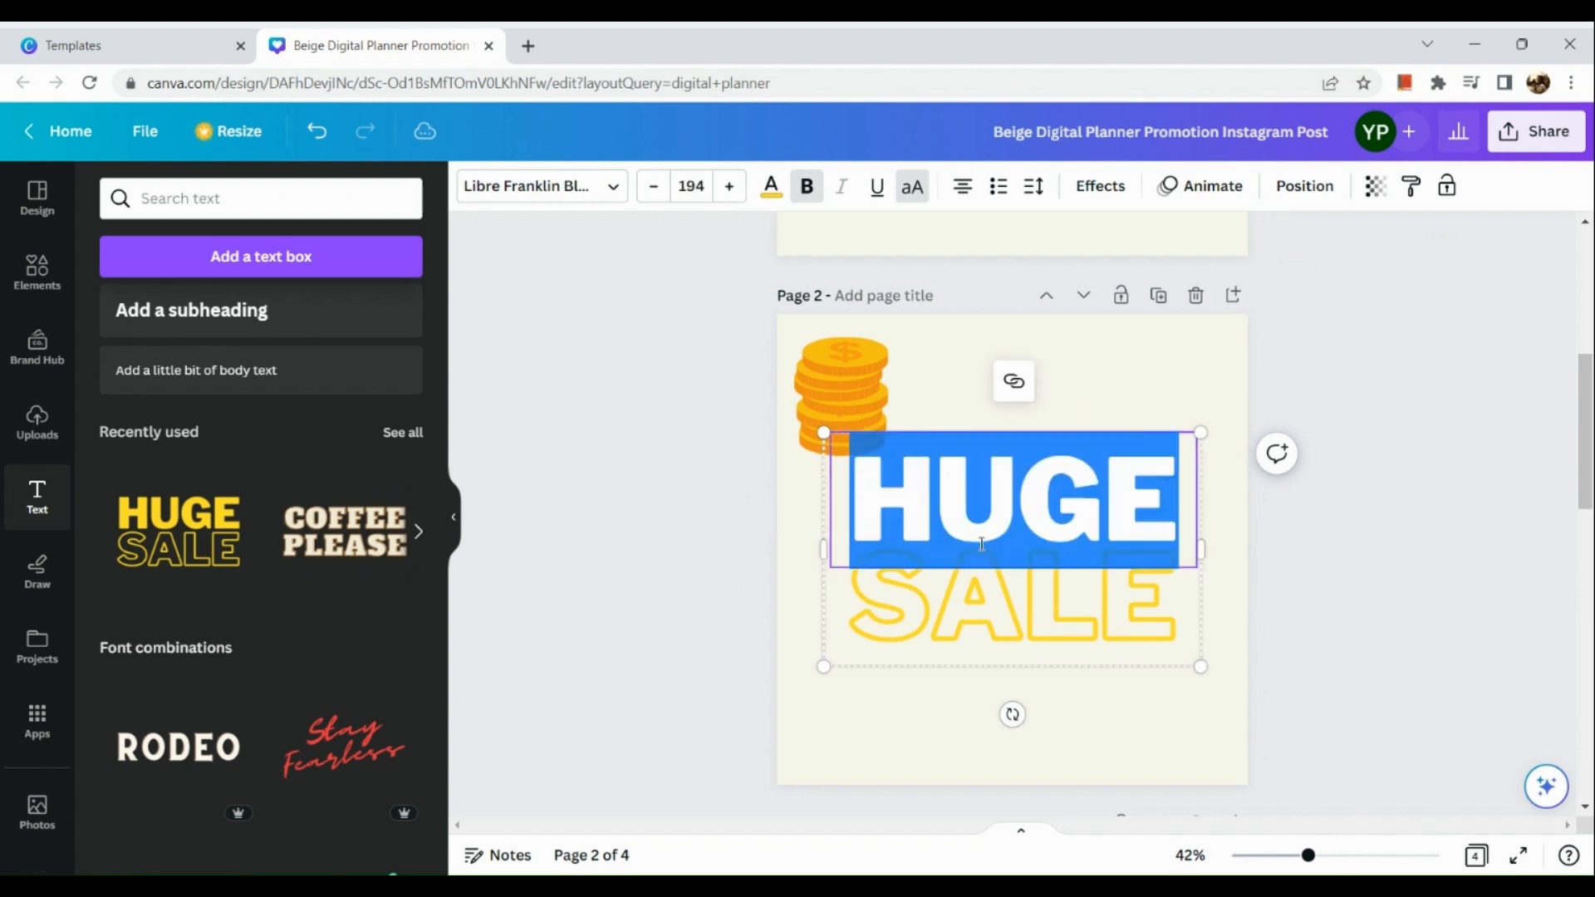
pyautogui.press('BackSpace')
pyautogui.write('MONT')
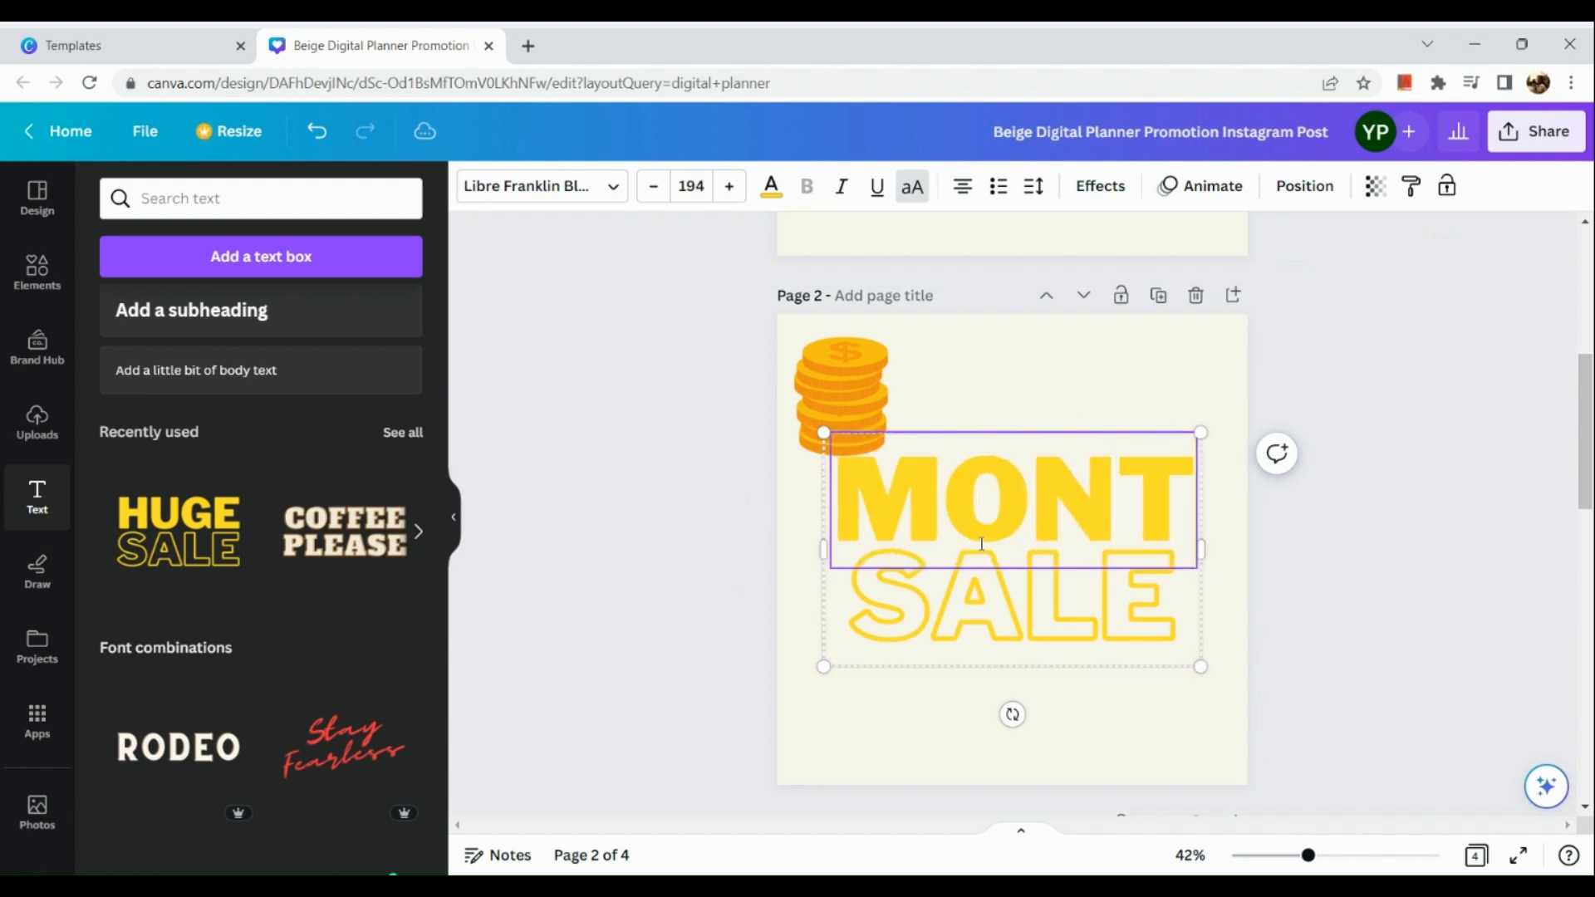
pyautogui.write('HLY')
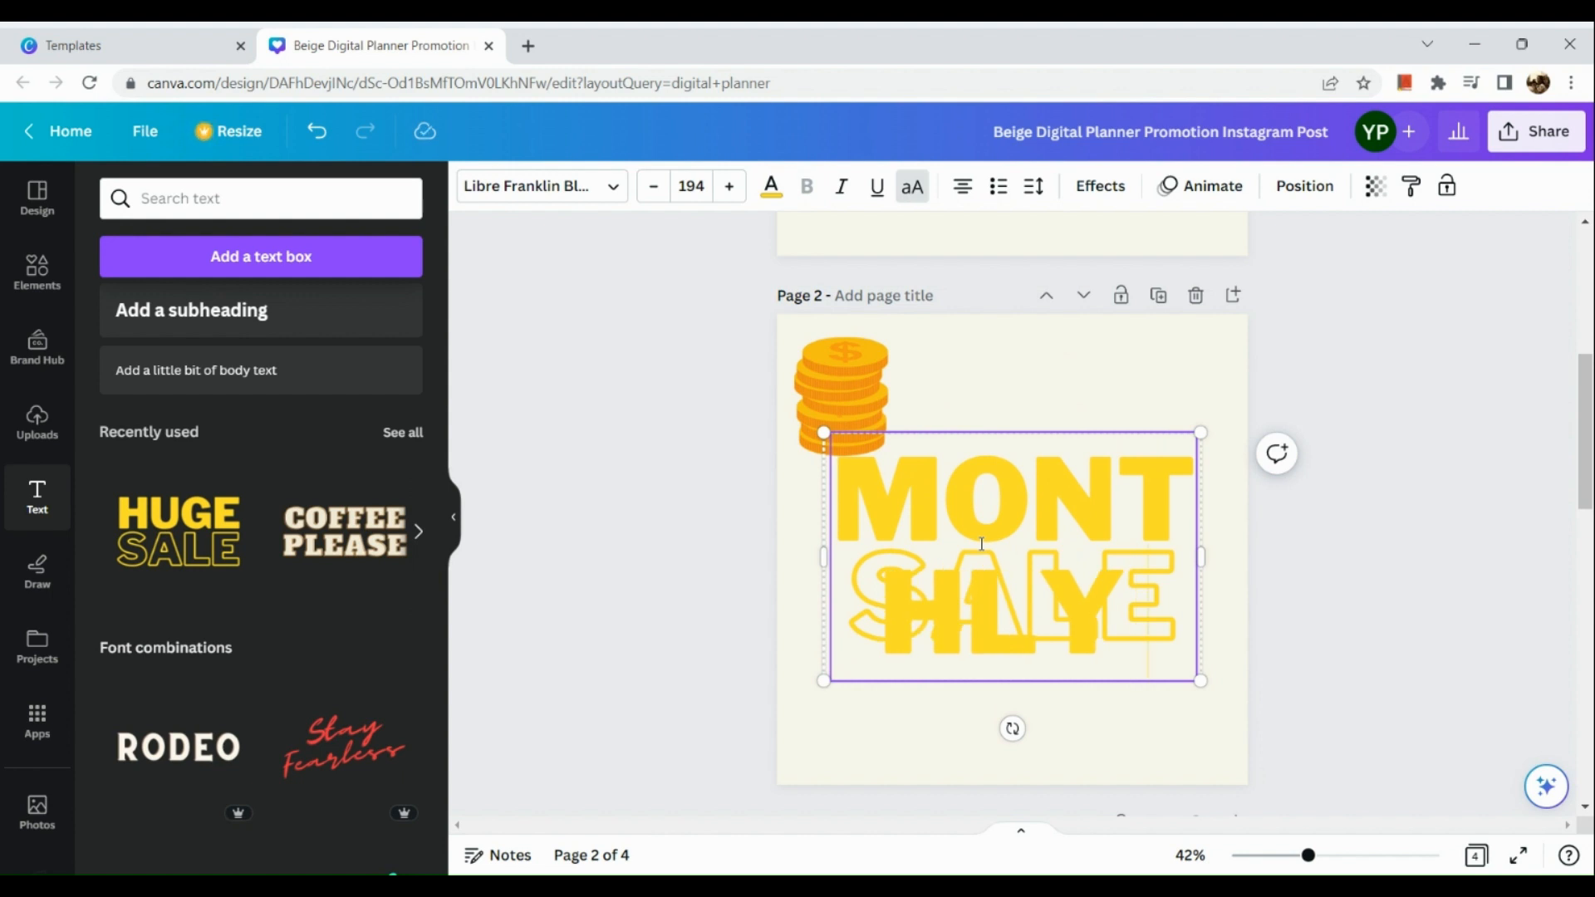
pyautogui.write(' BUD')
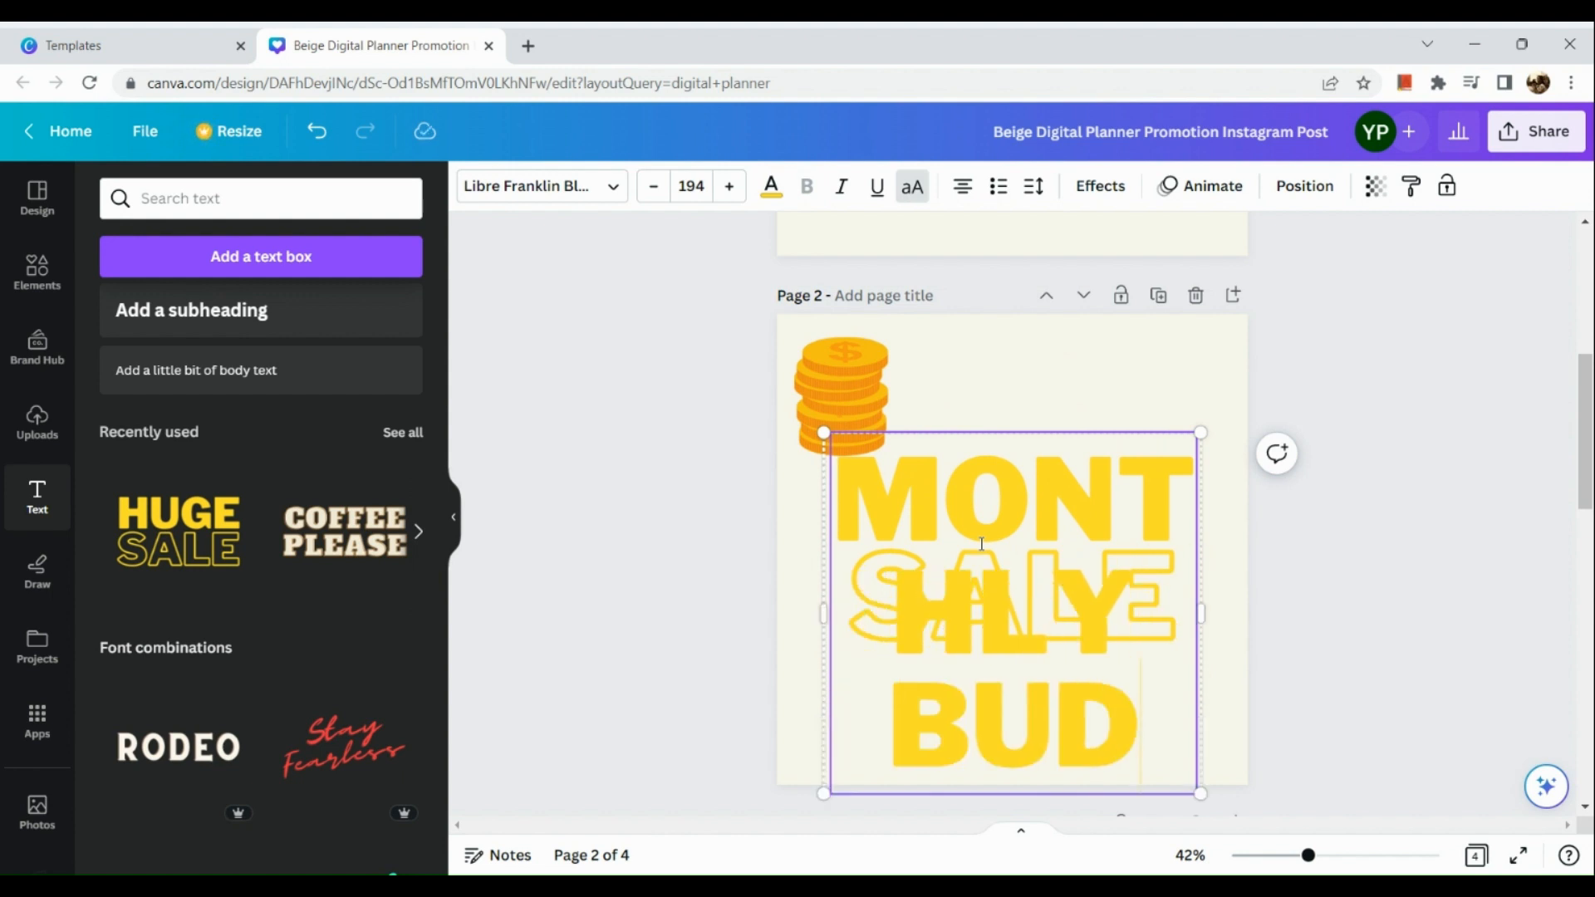
pyautogui.write('GET')
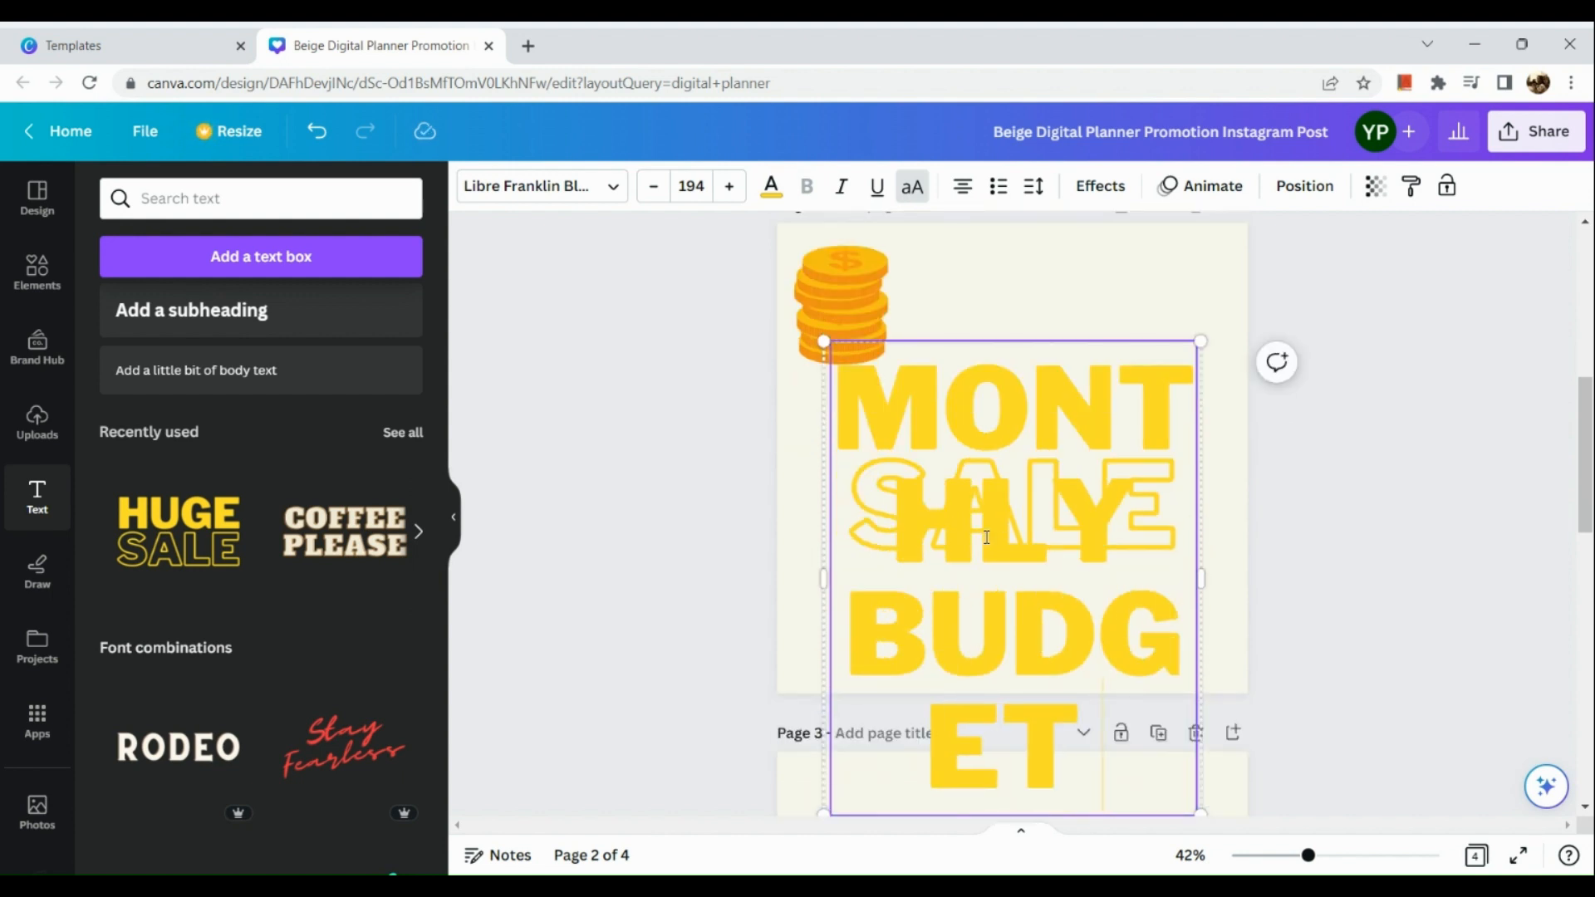
pyautogui.hotkey('shift', 'Left')
pyautogui.hotkey('shift', 'Left')
pyautogui.hotkey('shift', 'Left')
pyautogui.hotkey('shift', 'Left')
pyautogui.hotkey('shift', 'Left')
pyautogui.hotkey('shift', 'Left')
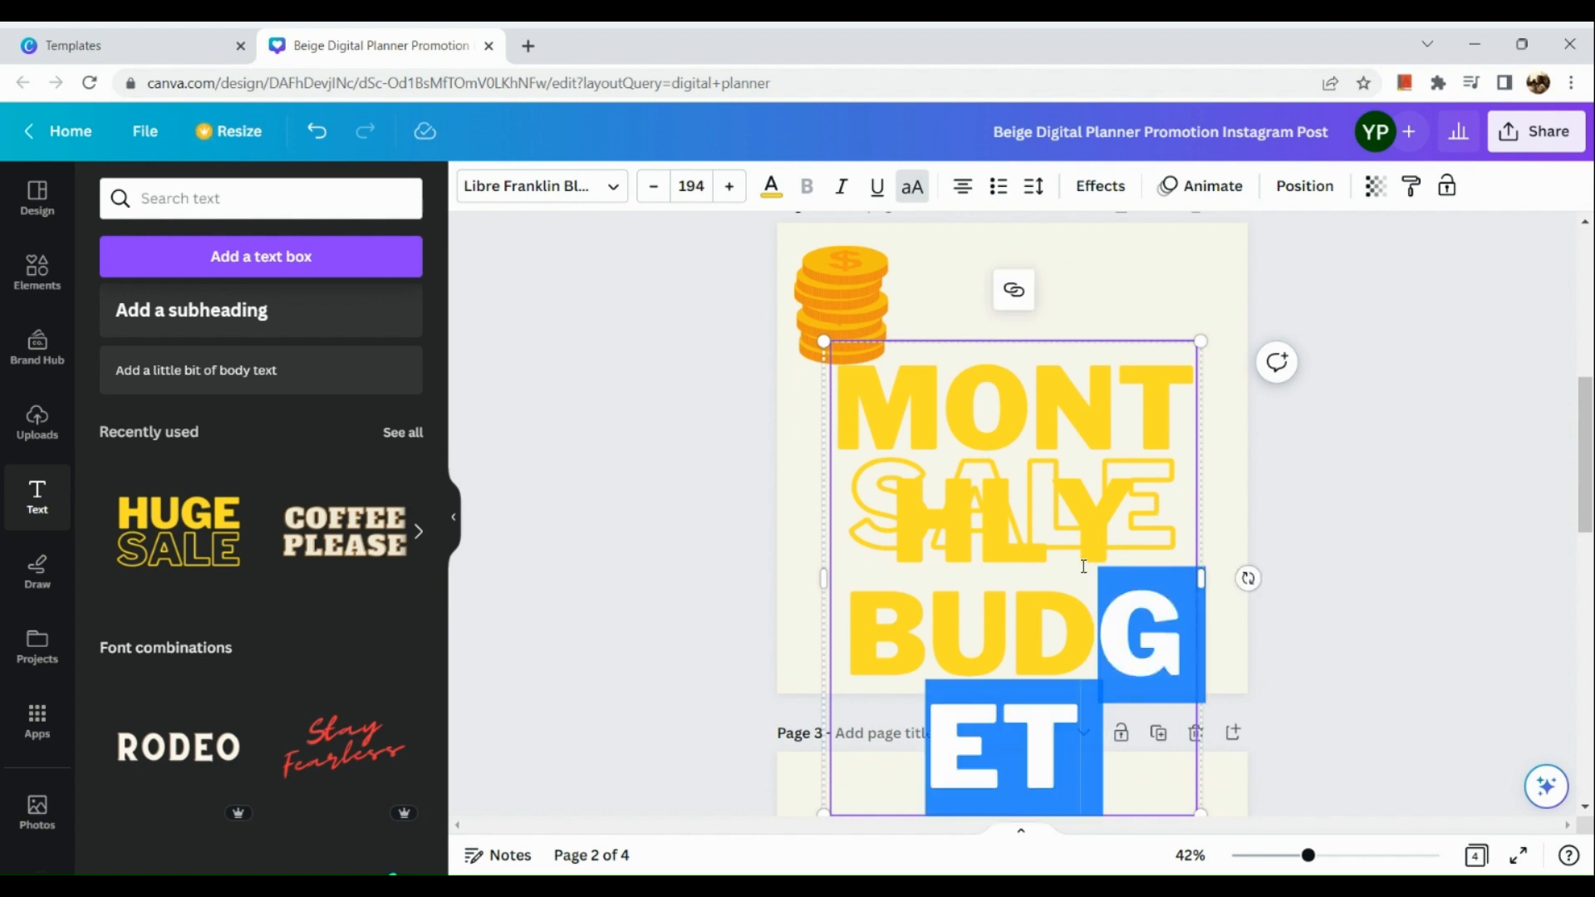
pyautogui.press('BackSpace')
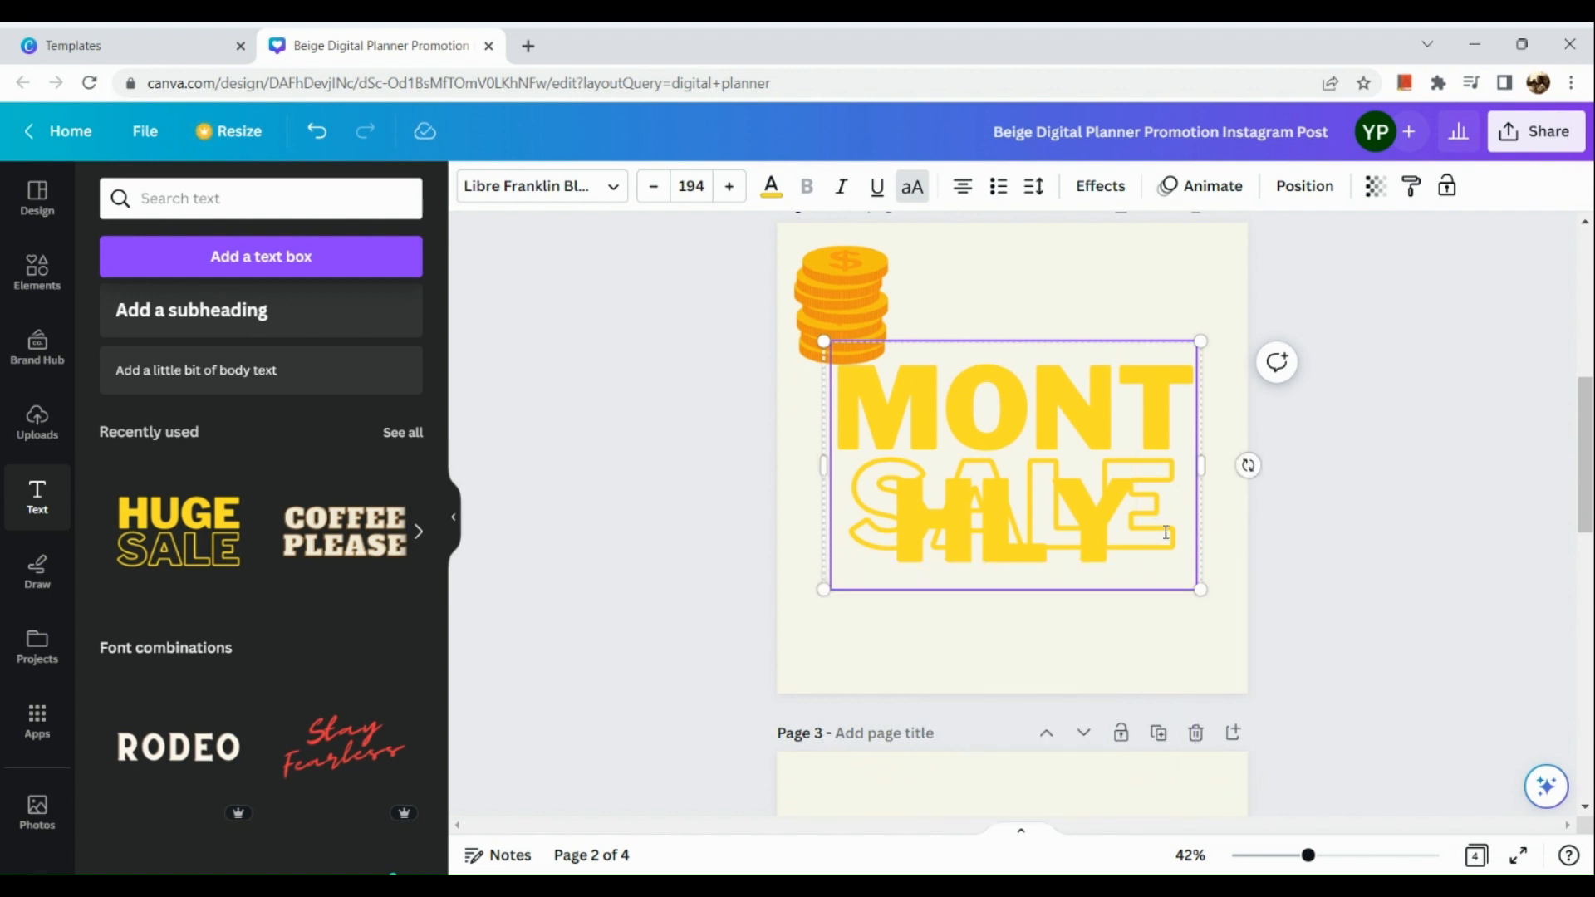
# - Widen the text group slightly and set the font size of "MONTHLY" to 100 so the word fits on one line
pyautogui.moveTo(1198, 463); pyautogui.dragTo(1229, 465)
pyautogui.doubleClick(1121, 515)
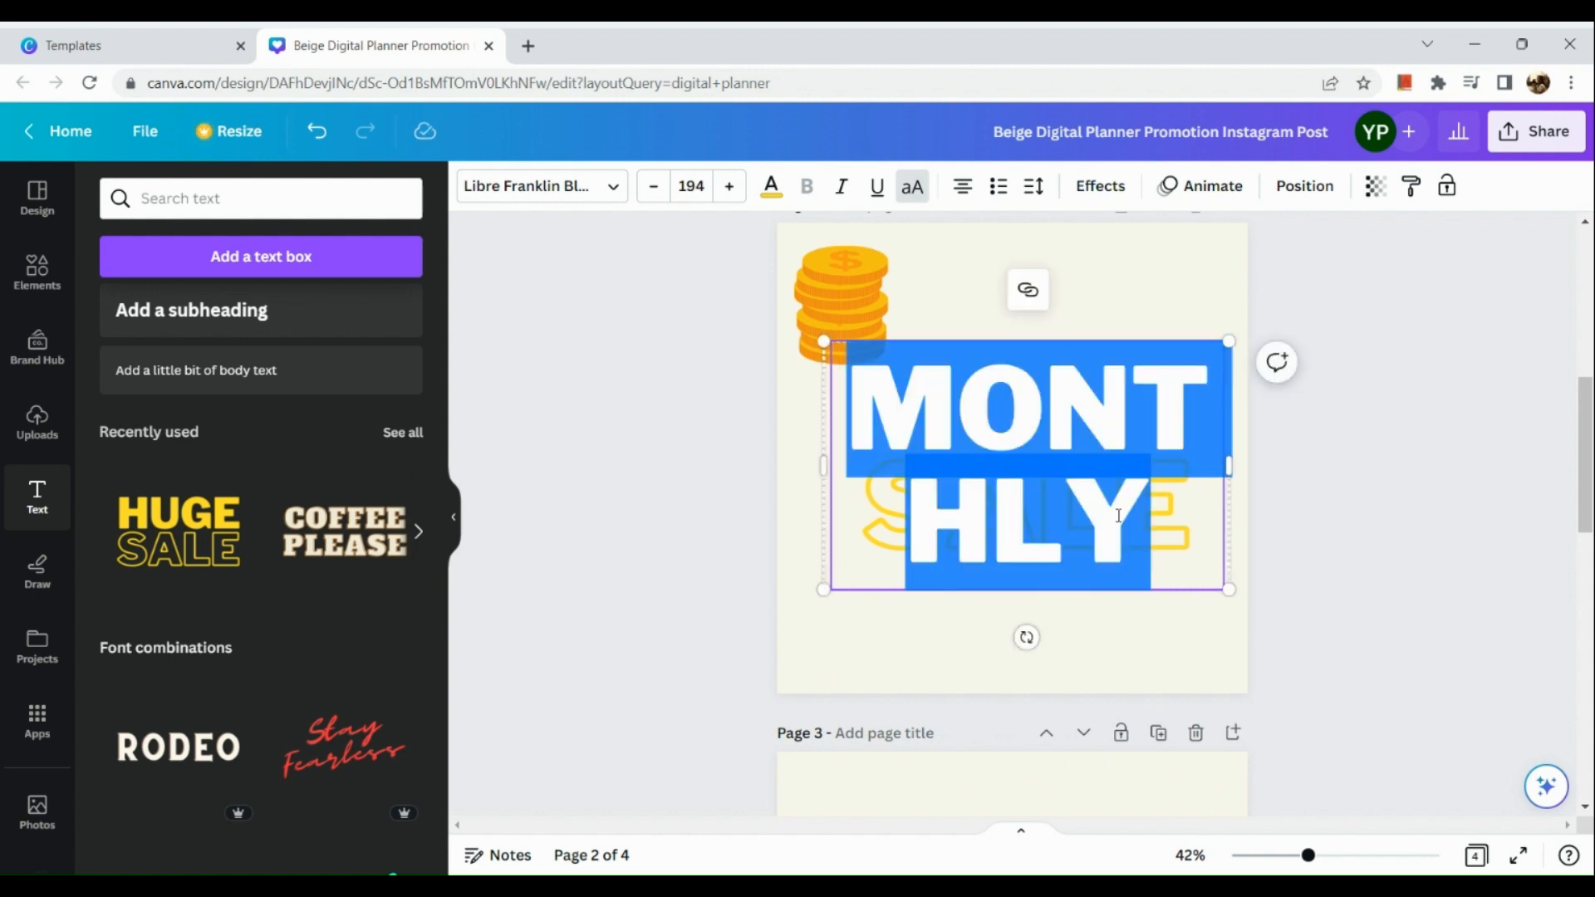
pyautogui.click(656, 187)
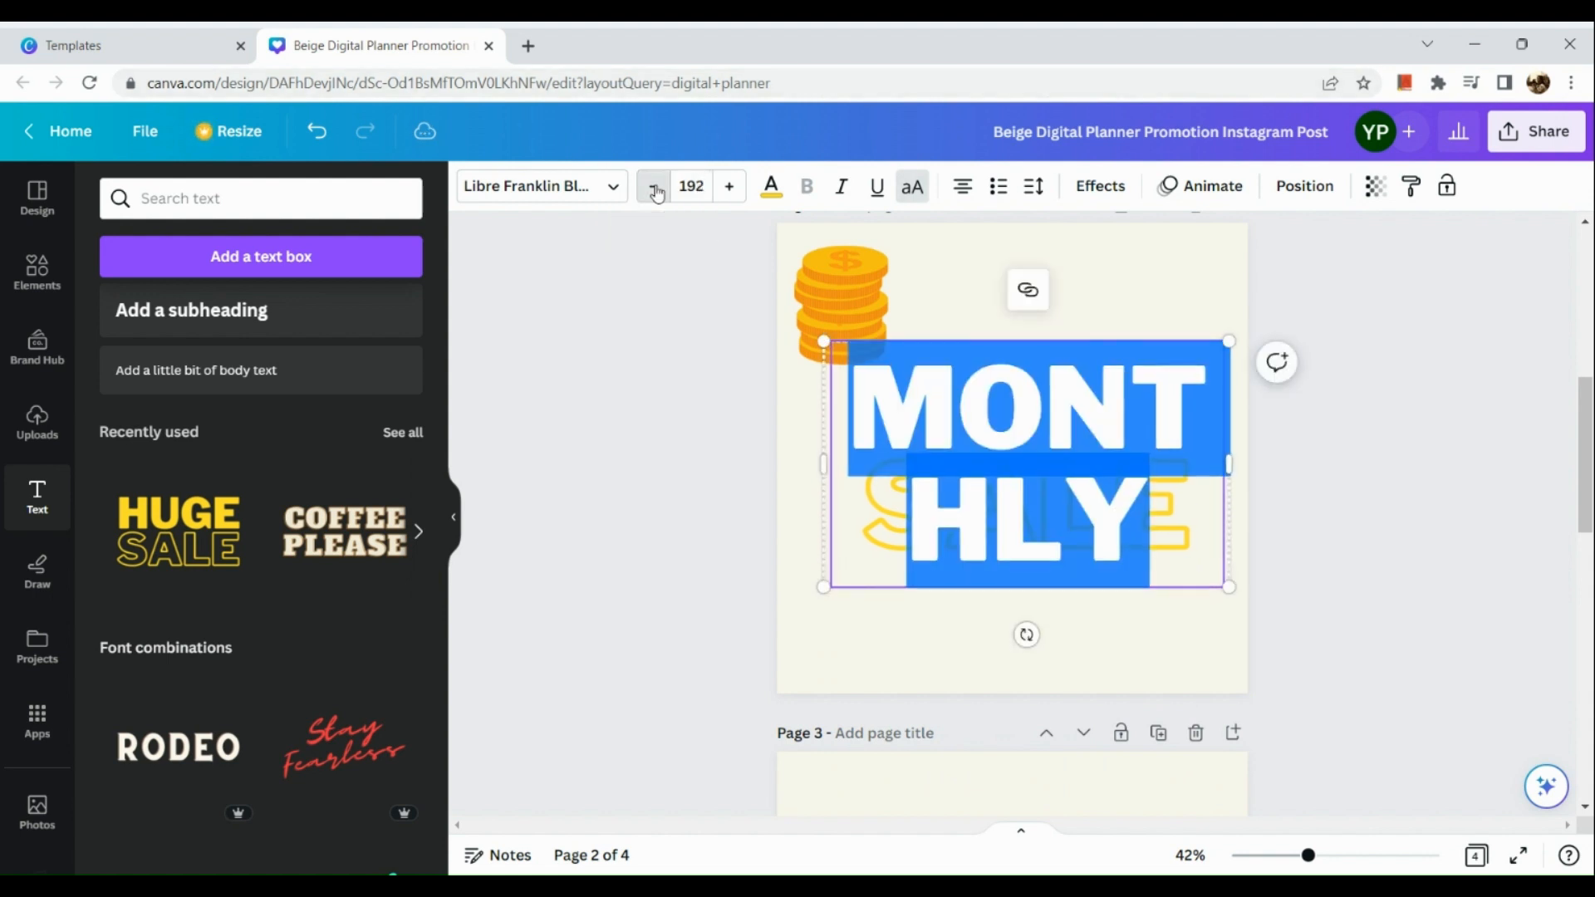
pyautogui.click(657, 187)
pyautogui.click(656, 188)
pyautogui.click(656, 188)
pyautogui.click(680, 186)
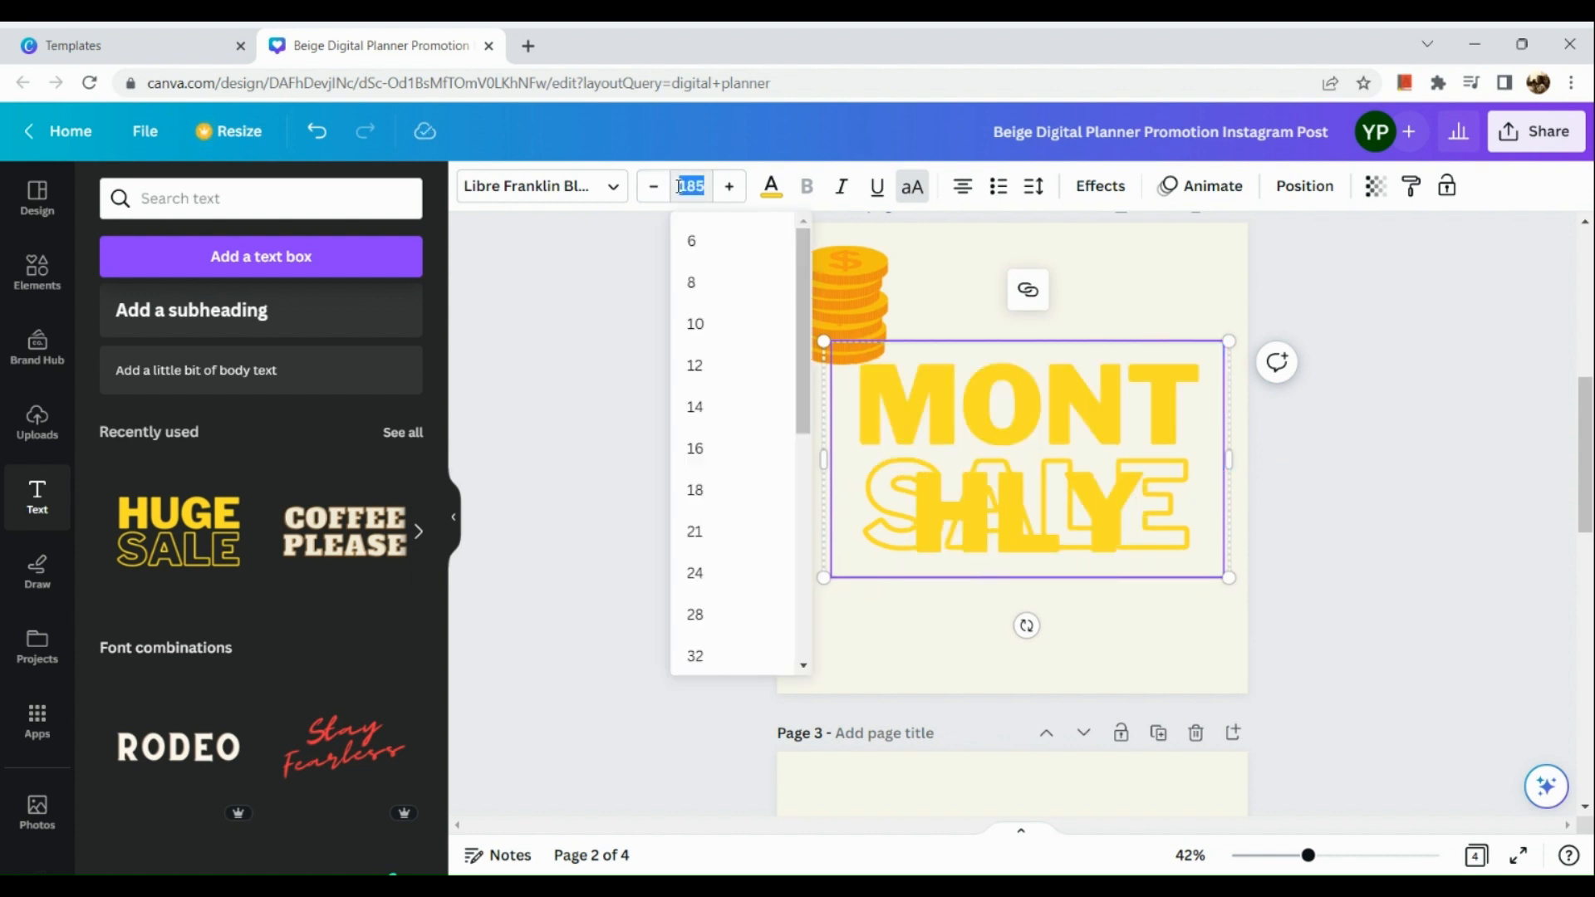
pyautogui.click(678, 186)
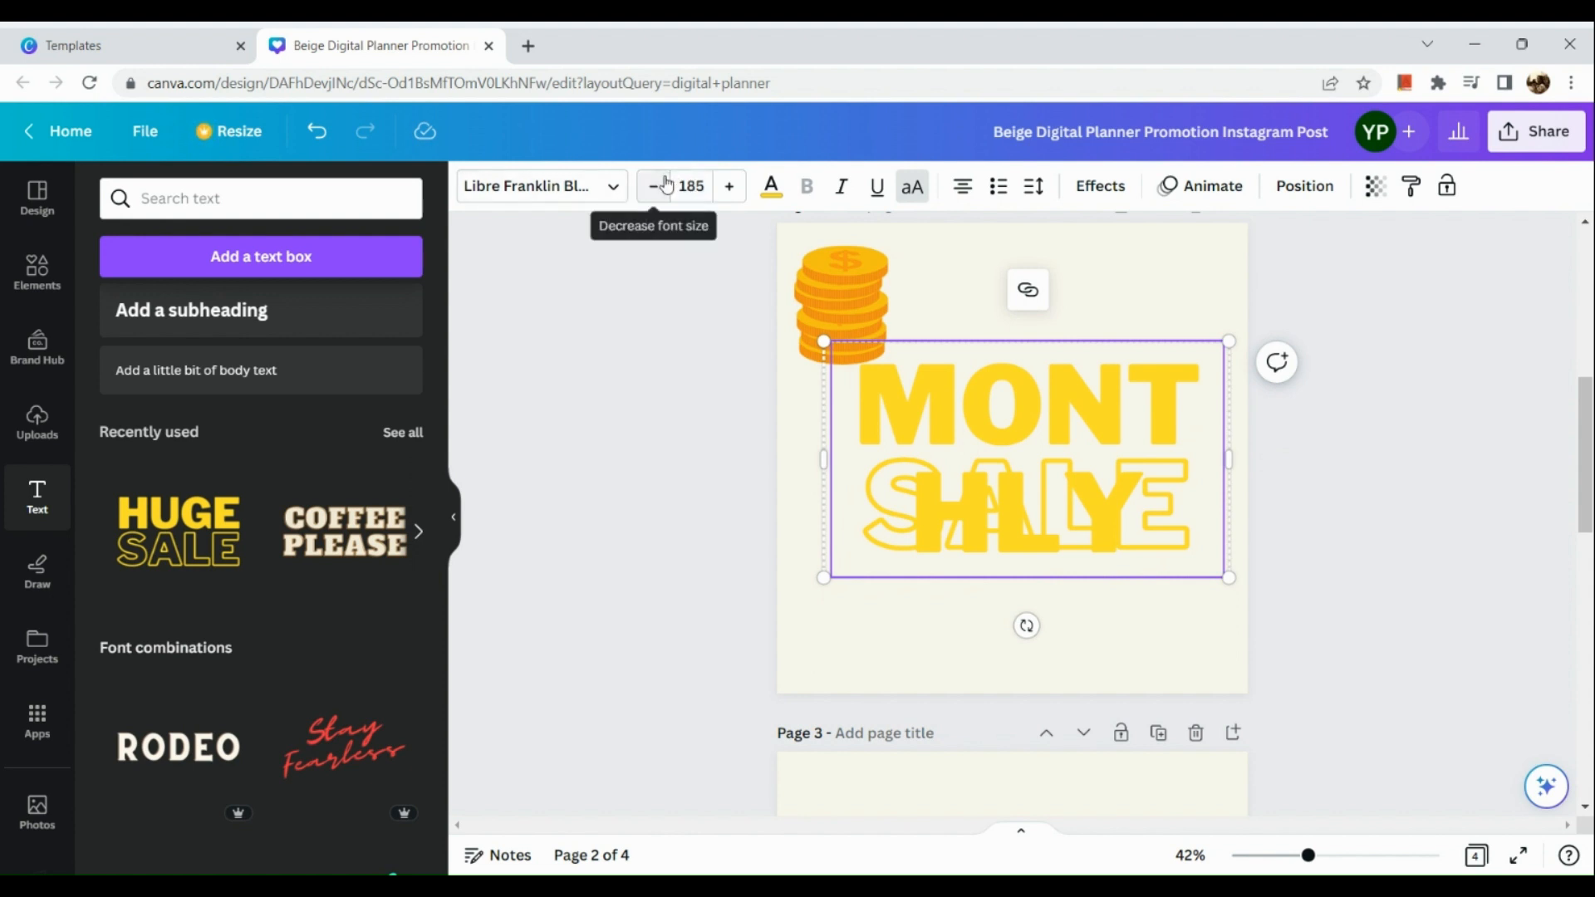
pyautogui.doubleClick(939, 382)
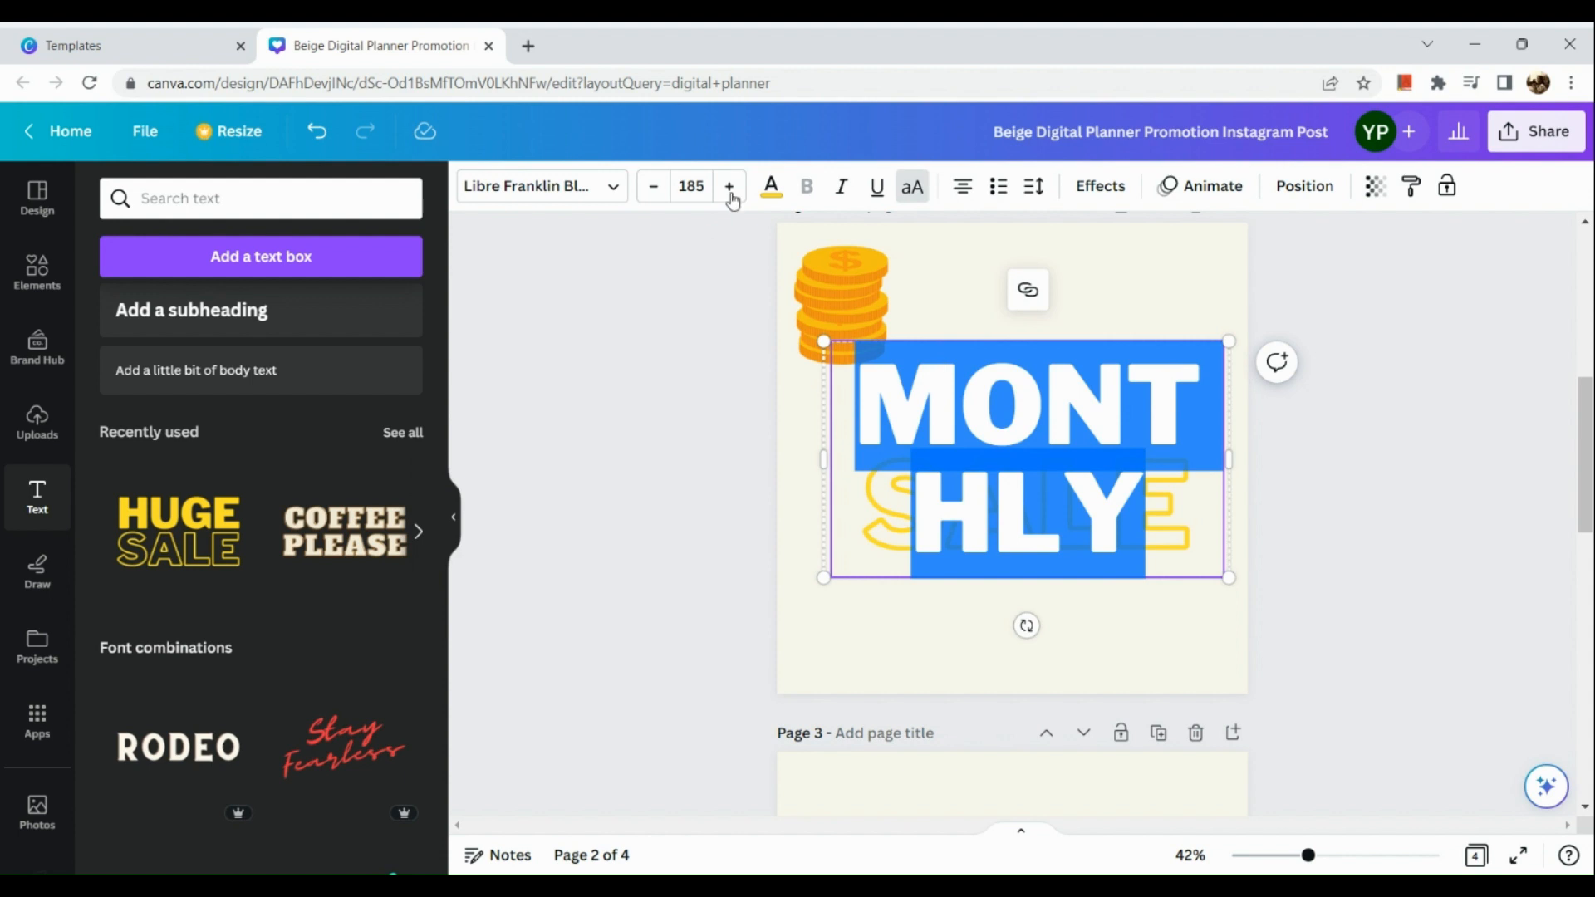
pyautogui.click(701, 187)
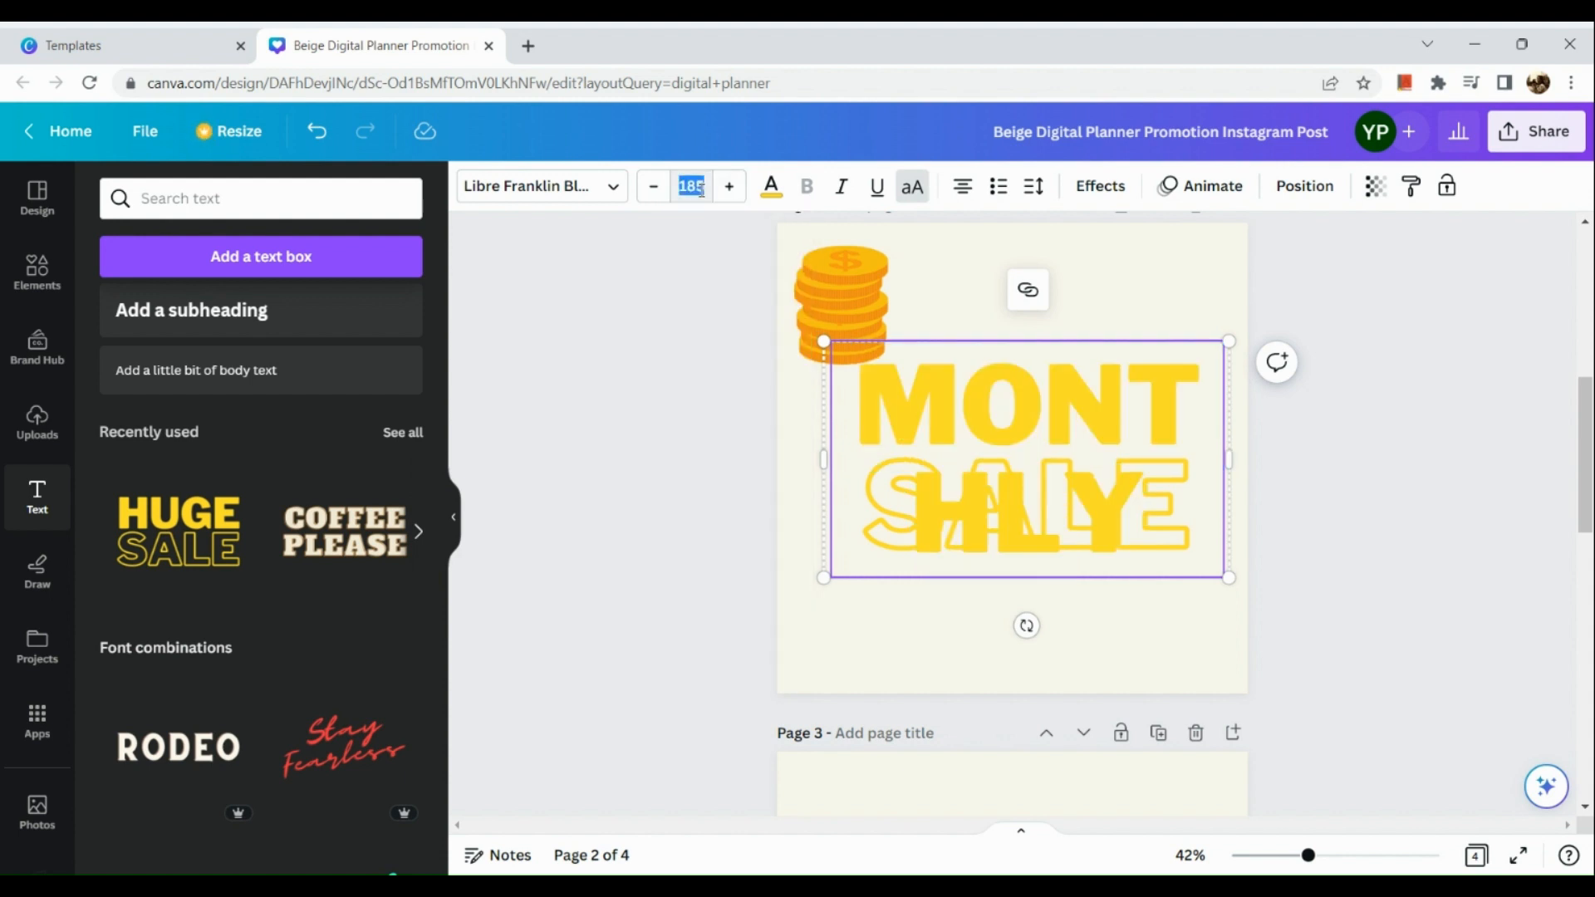
pyautogui.write('106')
pyautogui.press('Return')
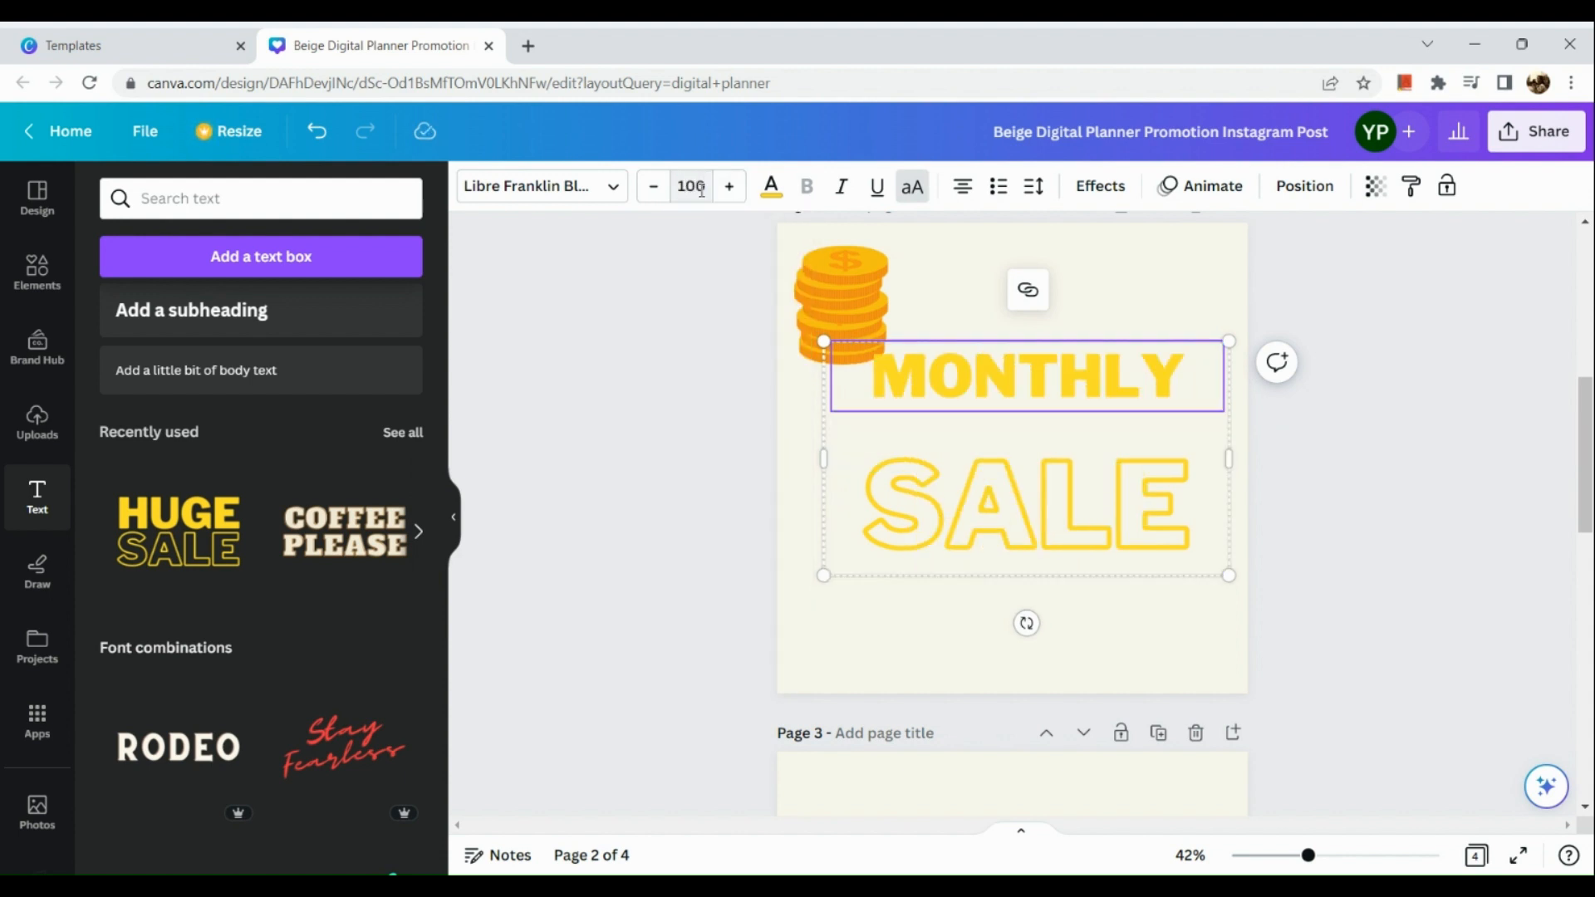
# - Set the font size of the outlined "SALE" text on page 2 to 100
pyautogui.doubleClick(977, 558)
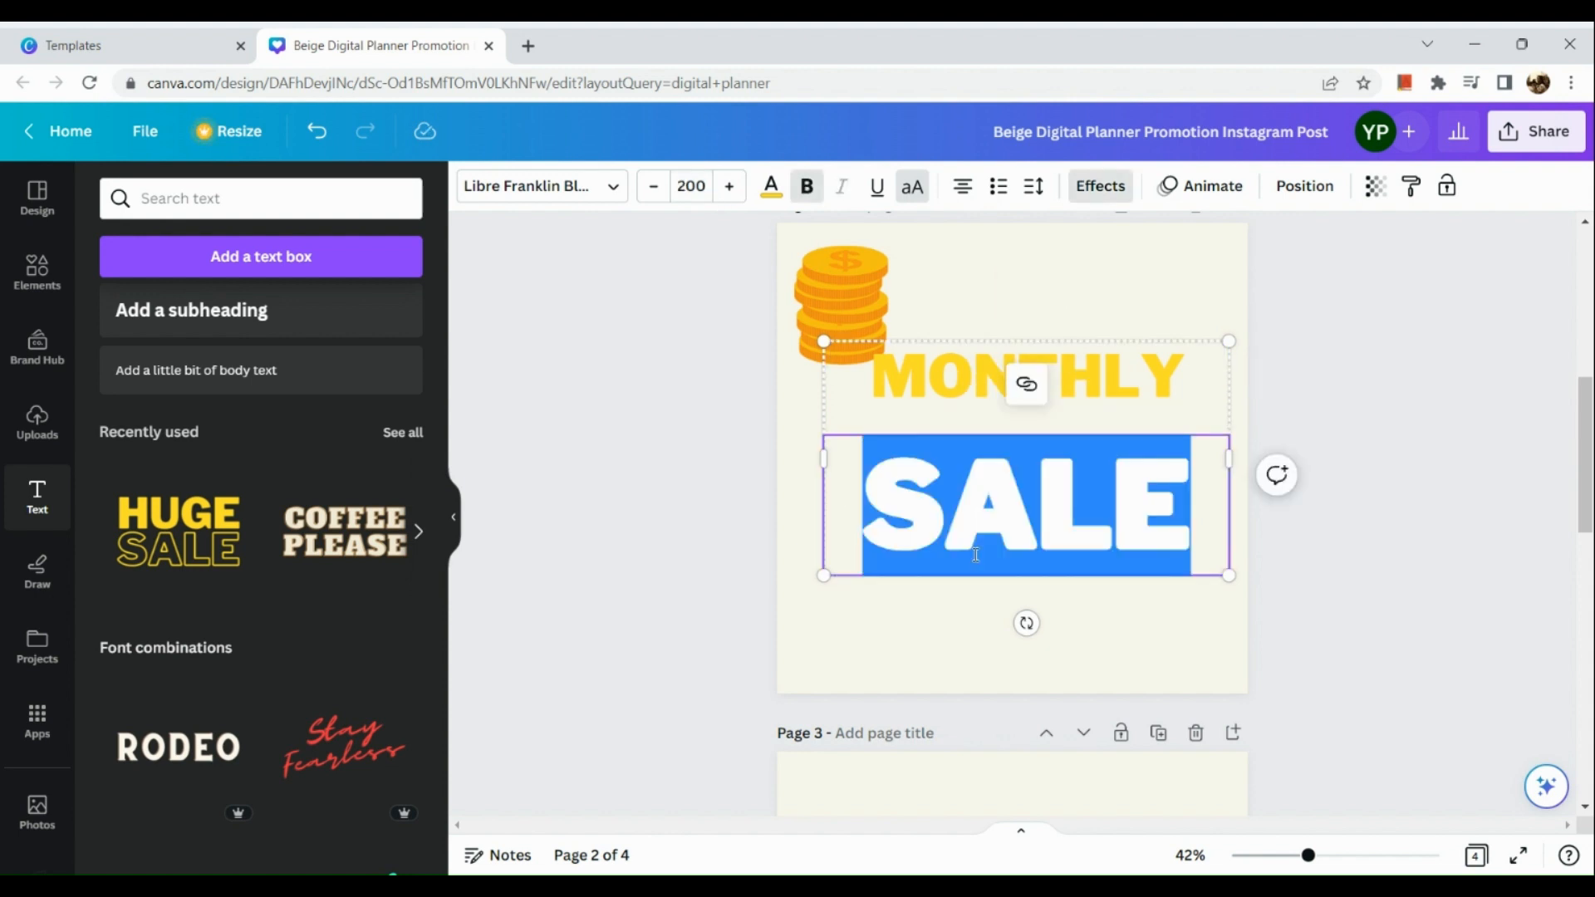
pyautogui.click(685, 186)
pyautogui.write('100')
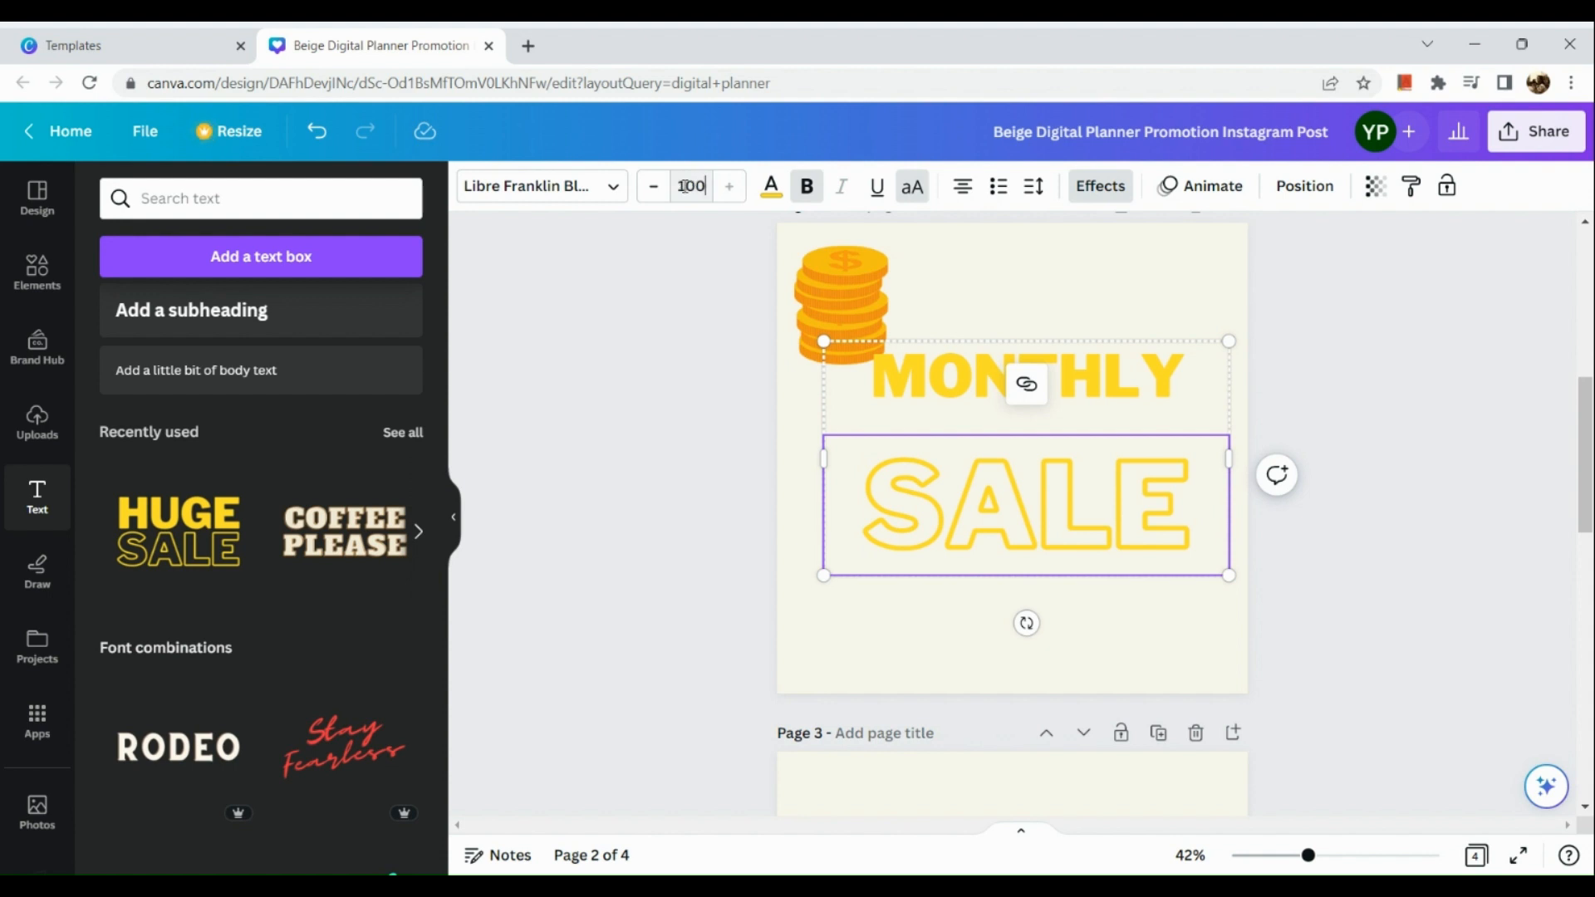
pyautogui.press('Return')
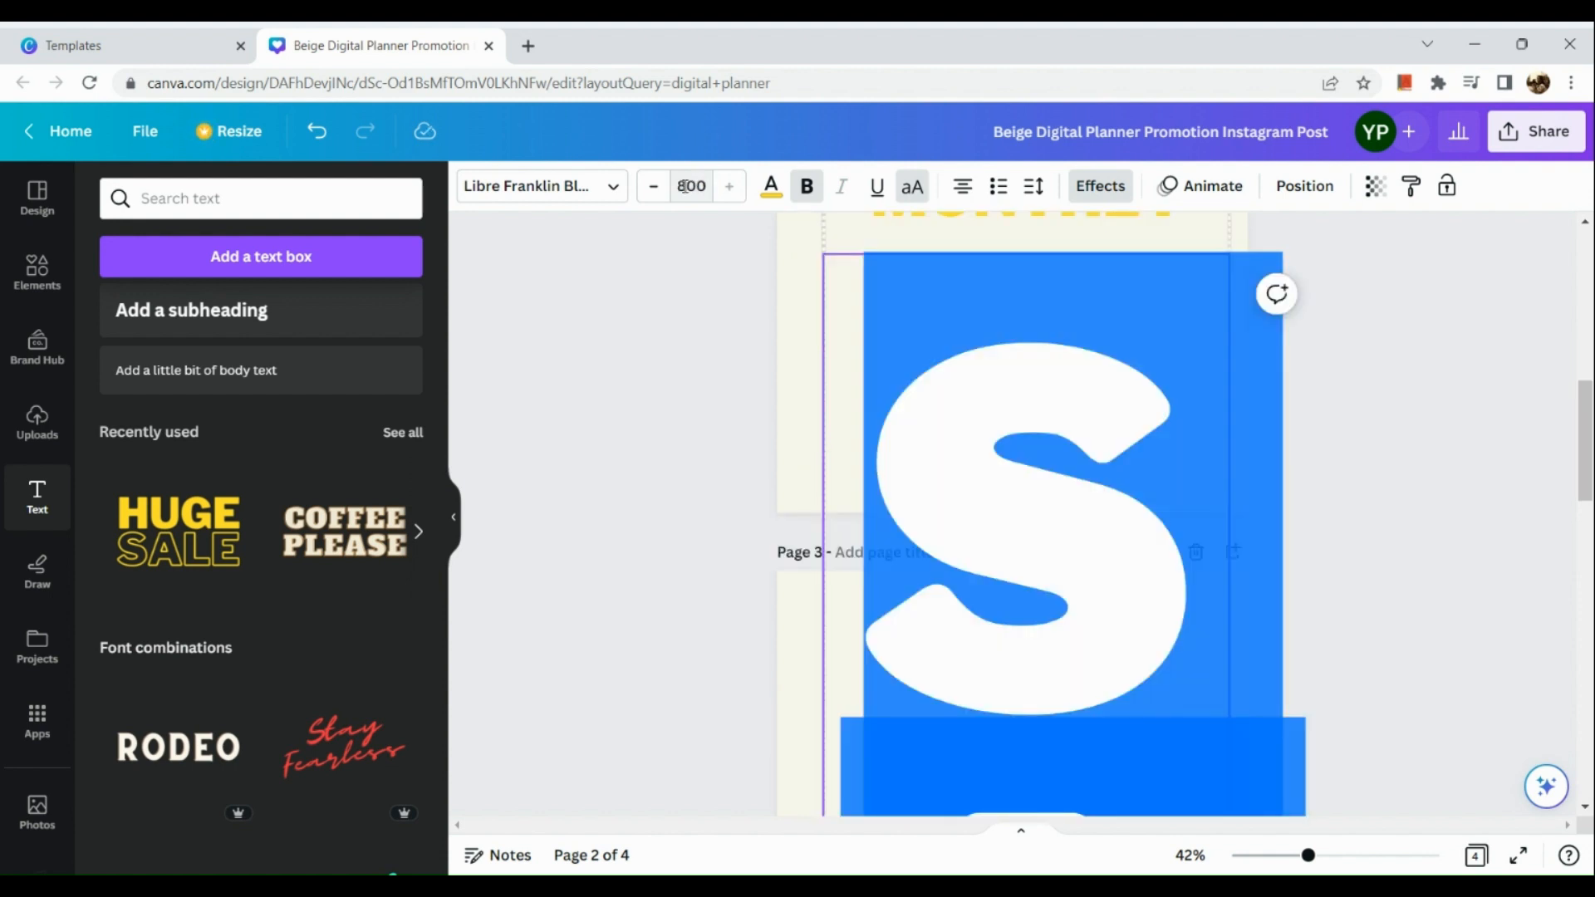
pyautogui.click(685, 186)
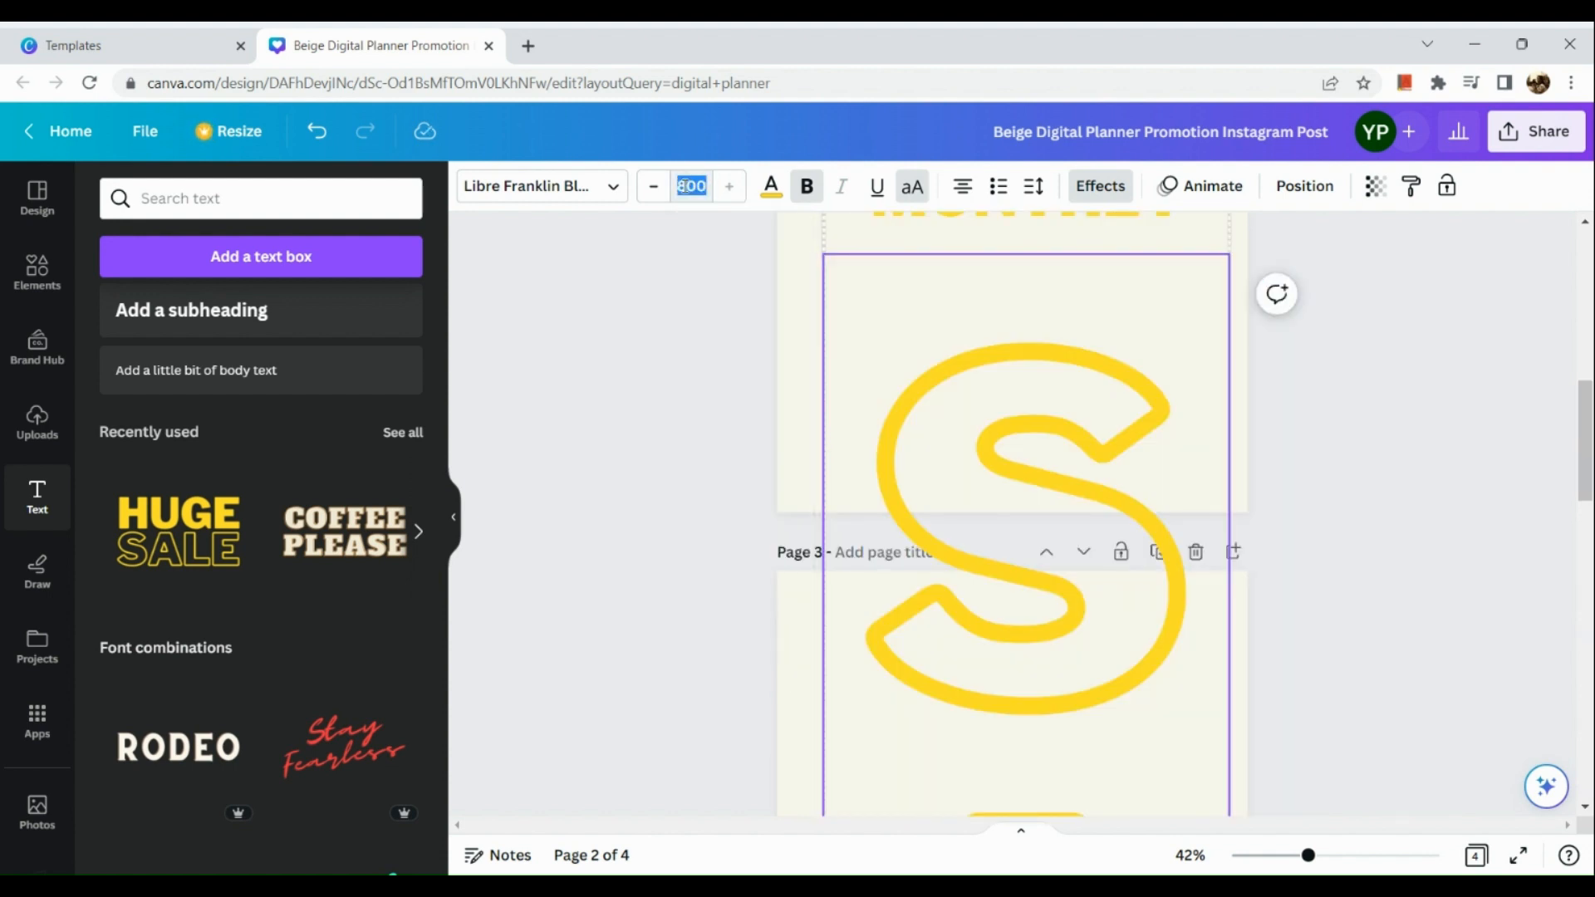
pyautogui.write('100')
pyautogui.press('Return')
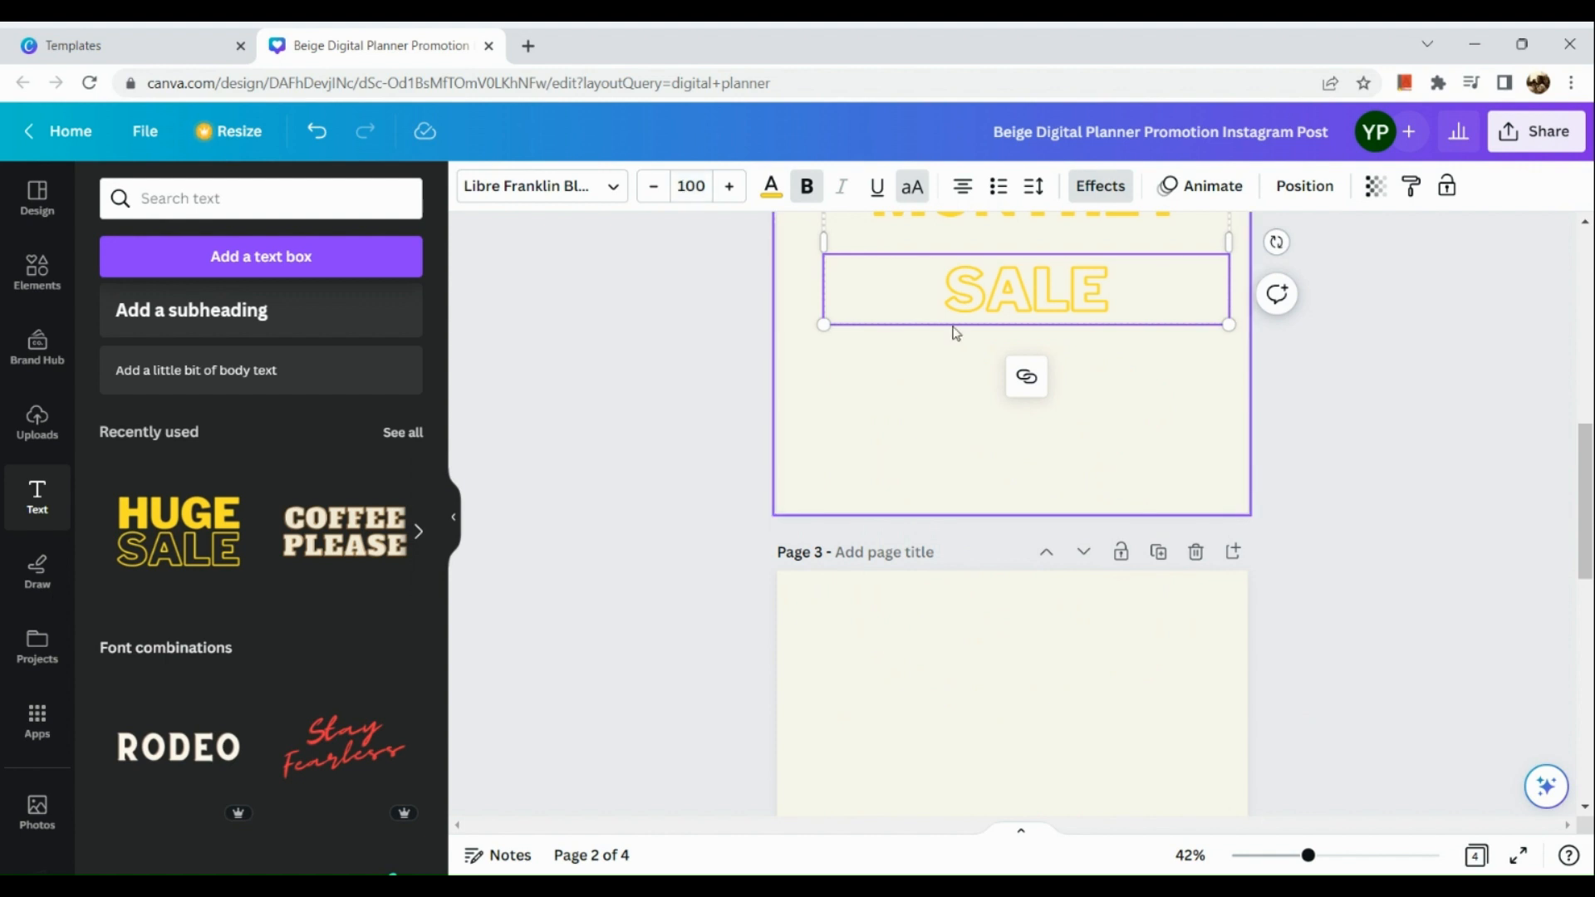
# - Replace the outlined word "SALE" on page 2 with "BUDGET 2023"
pyautogui.scroll(-3, 950, 331)
pyautogui.doubleClick(1007, 324)
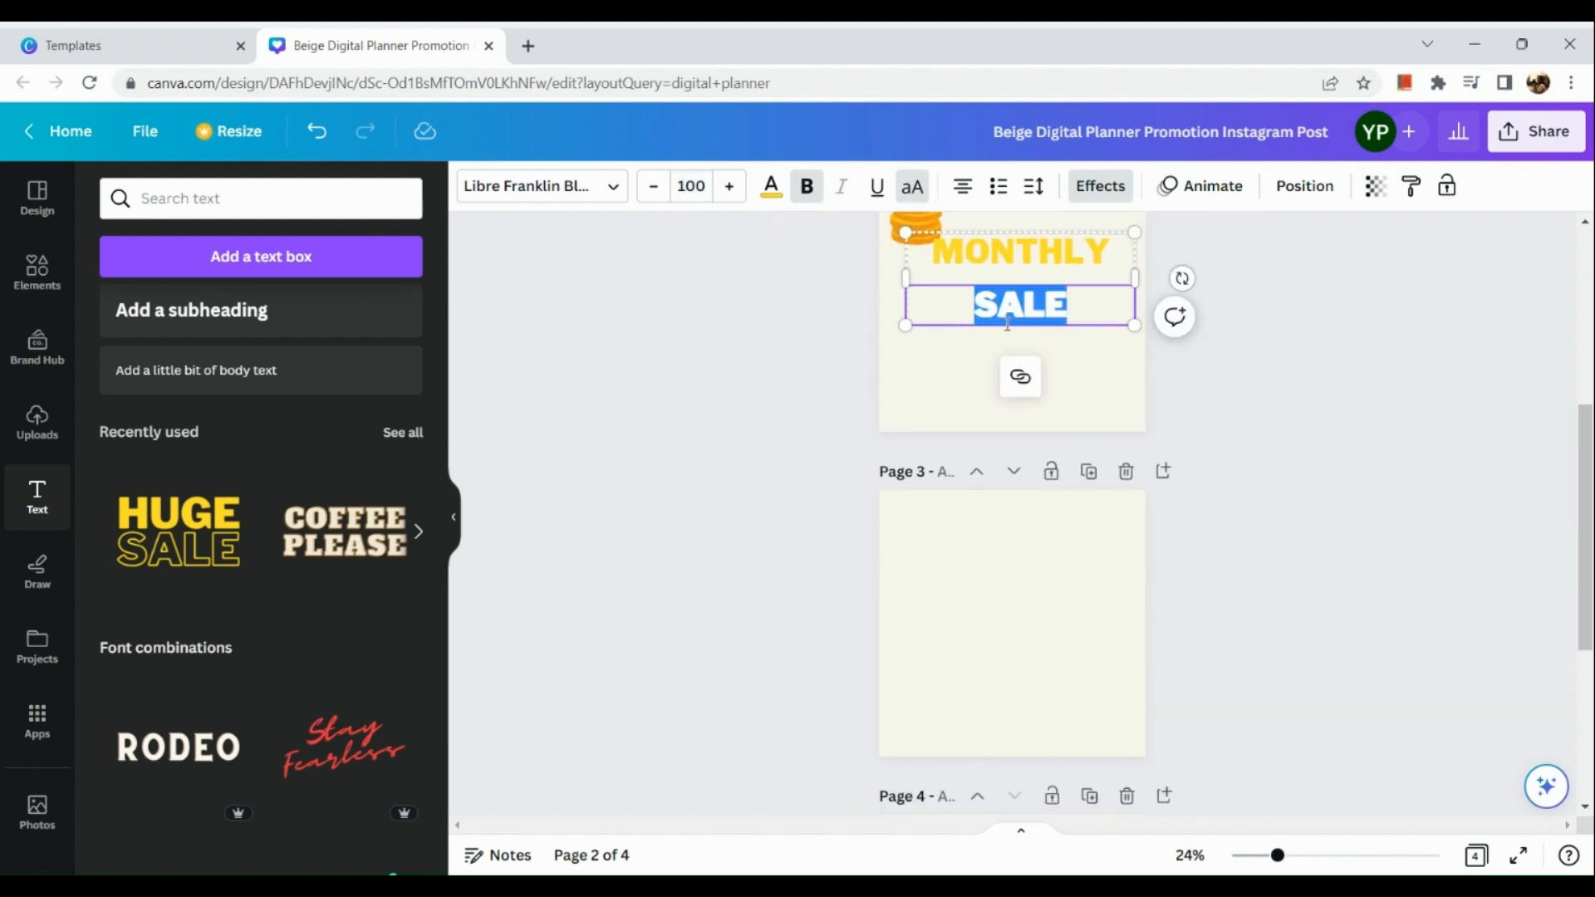
pyautogui.write('BUDGET')
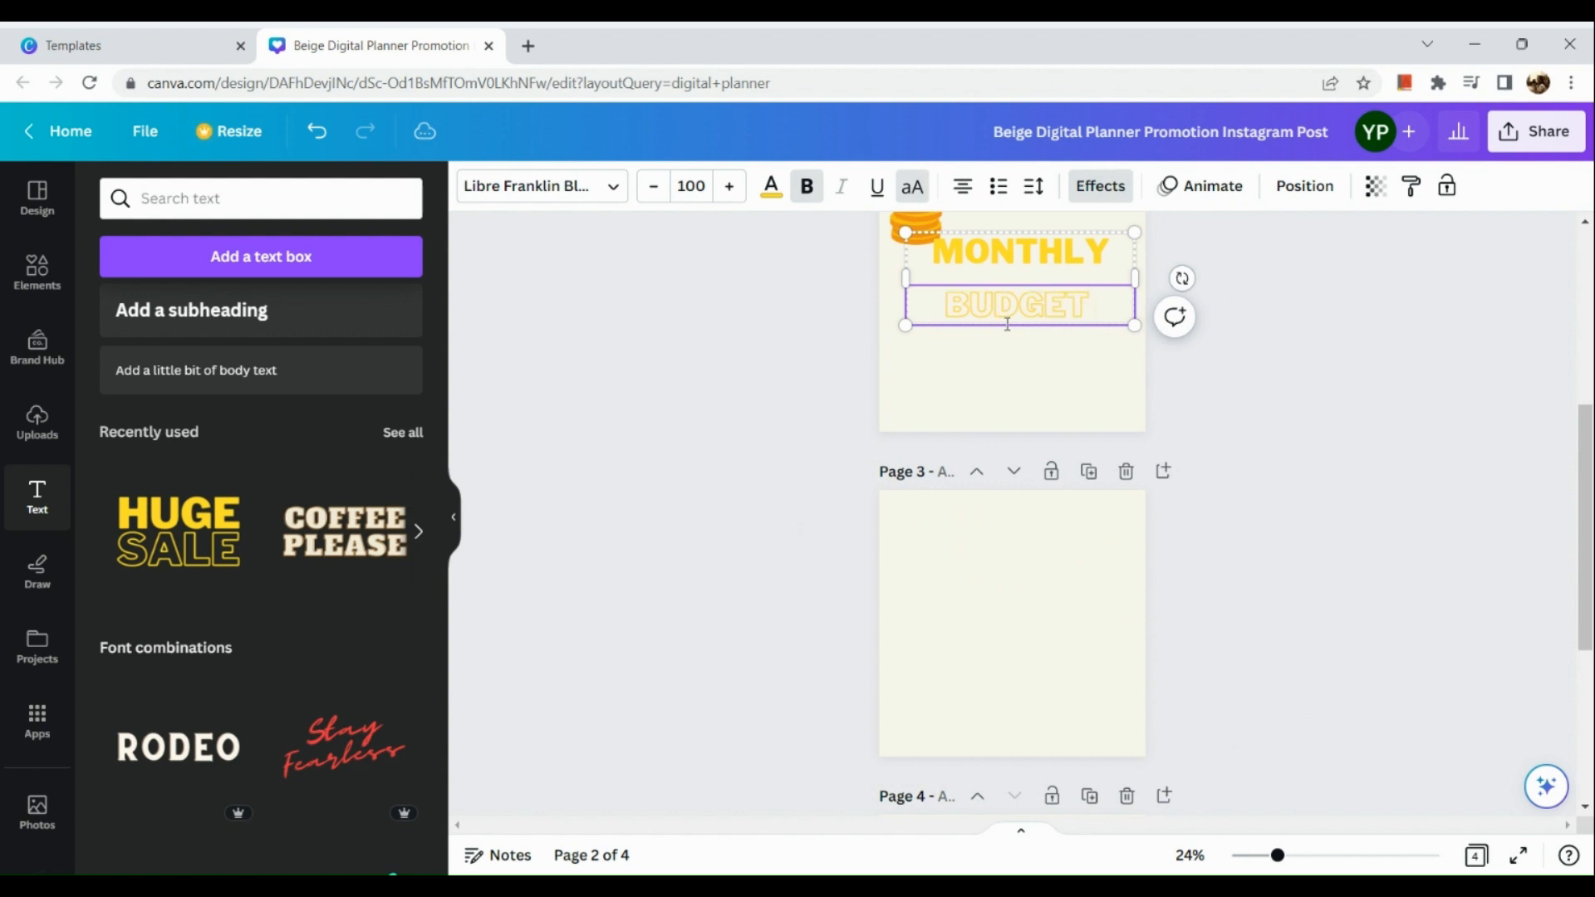
pyautogui.write(' 202')
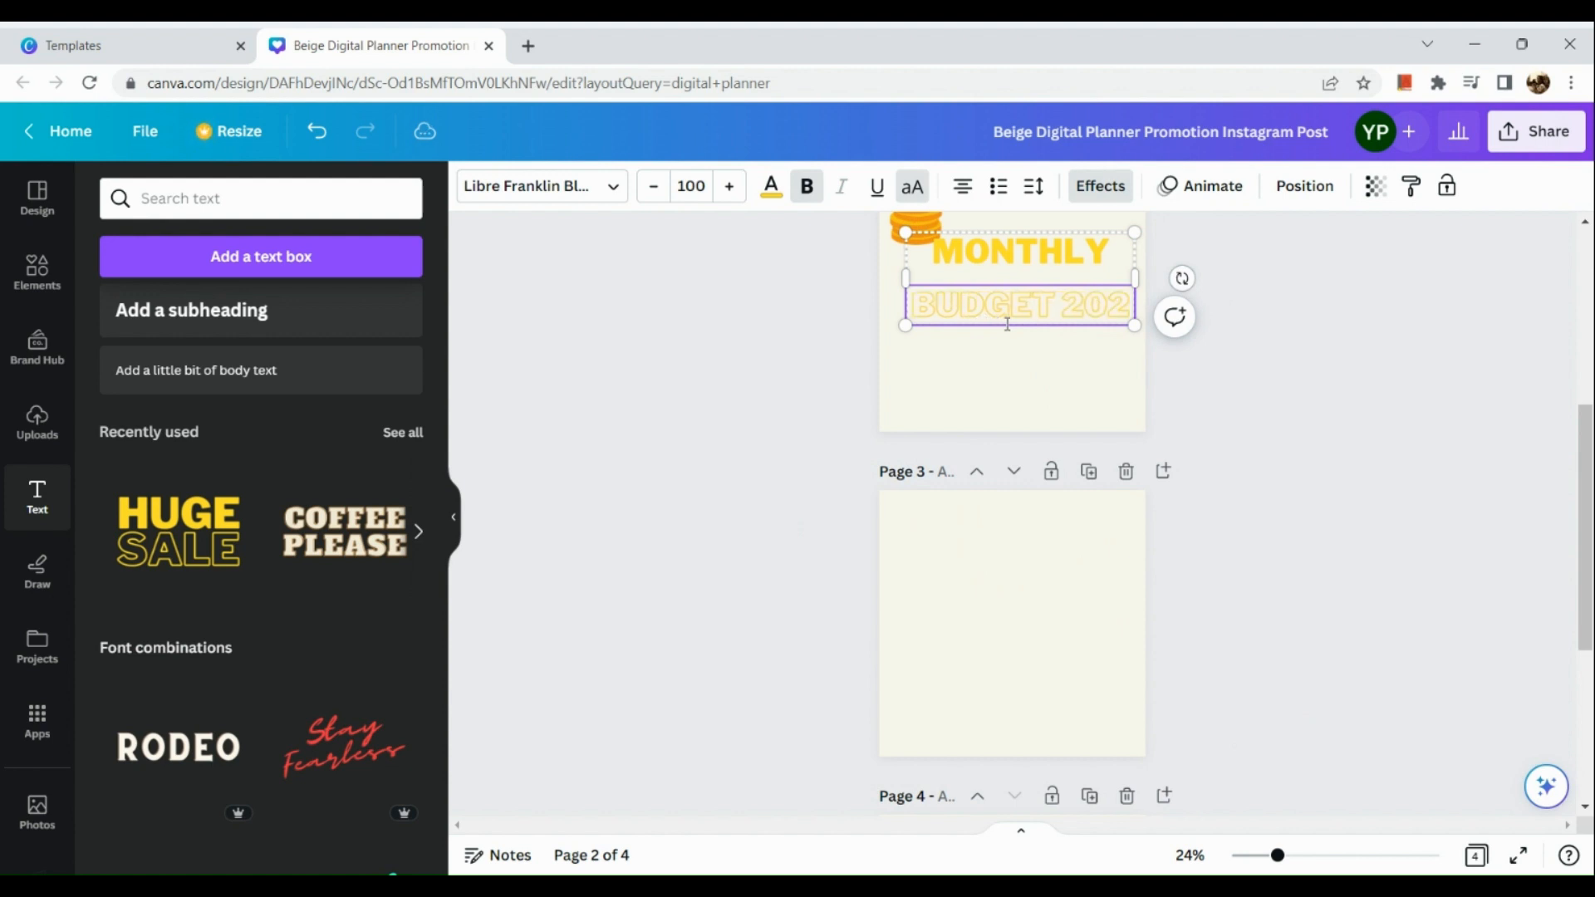
pyautogui.write('3')
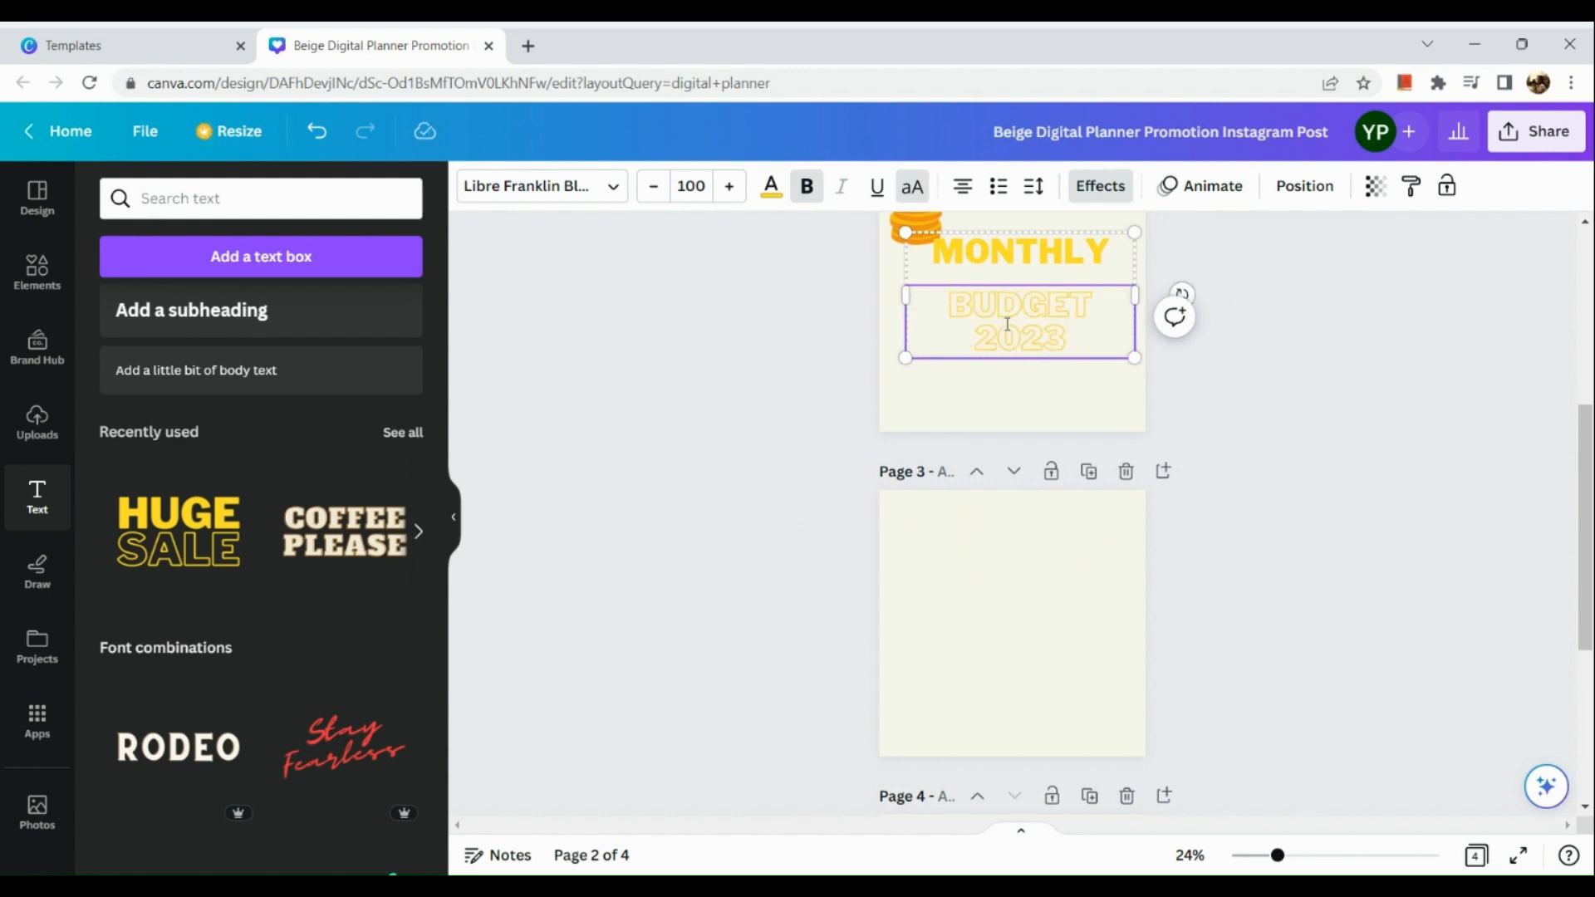
pyautogui.scroll(-3, 1054, 362)
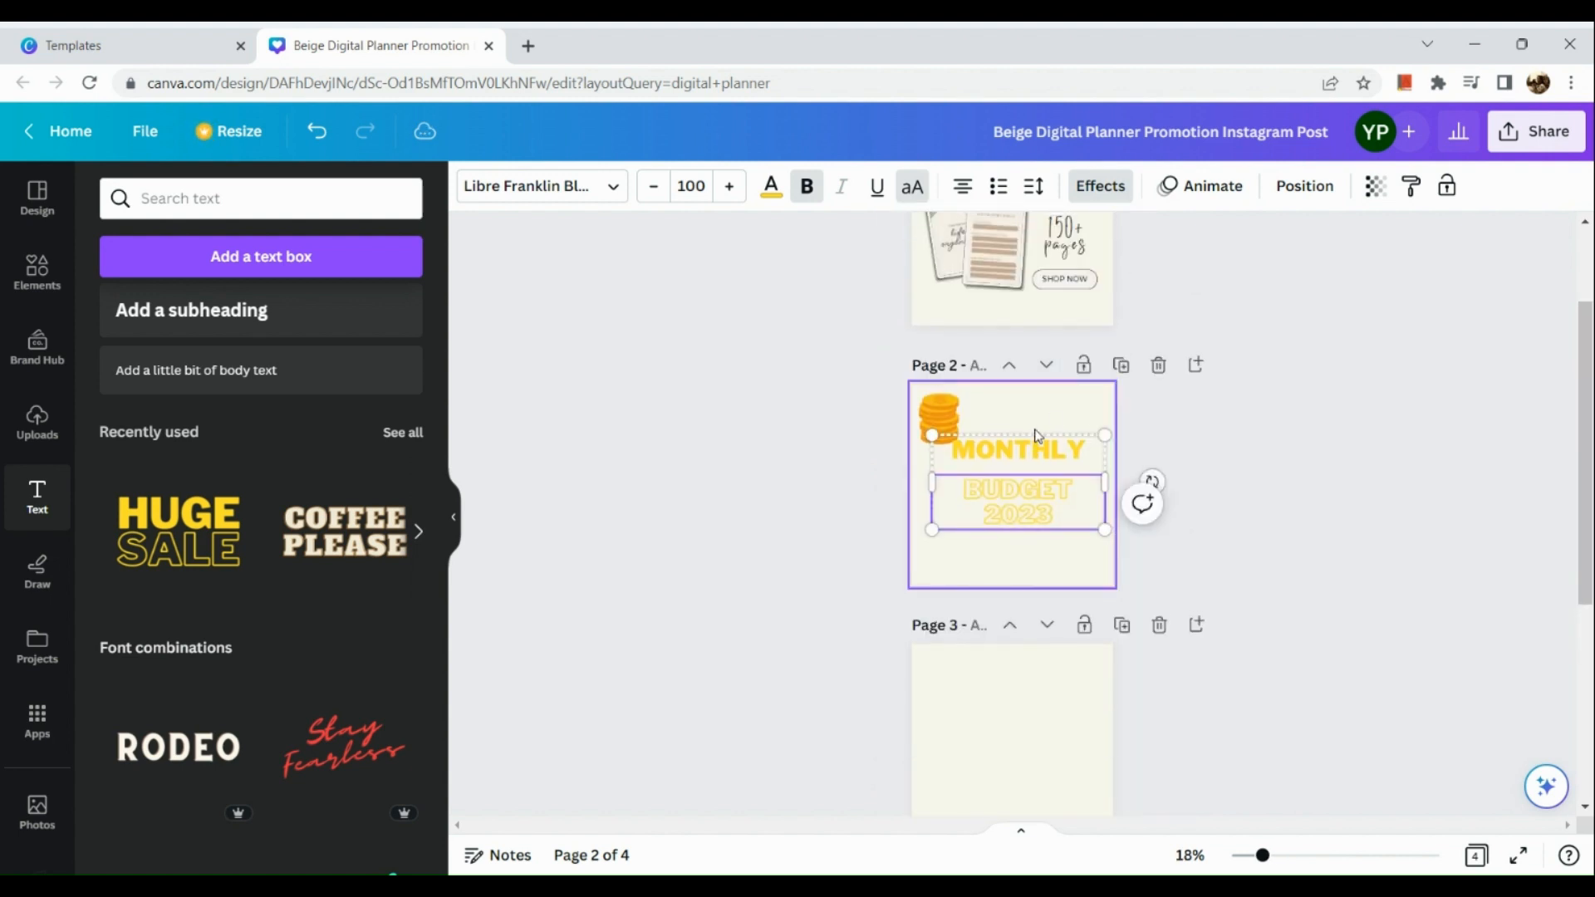
# - Delete the word "BUDGET" from the outlined text, keeping only "2023" in that line
pyautogui.doubleClick(1091, 489)
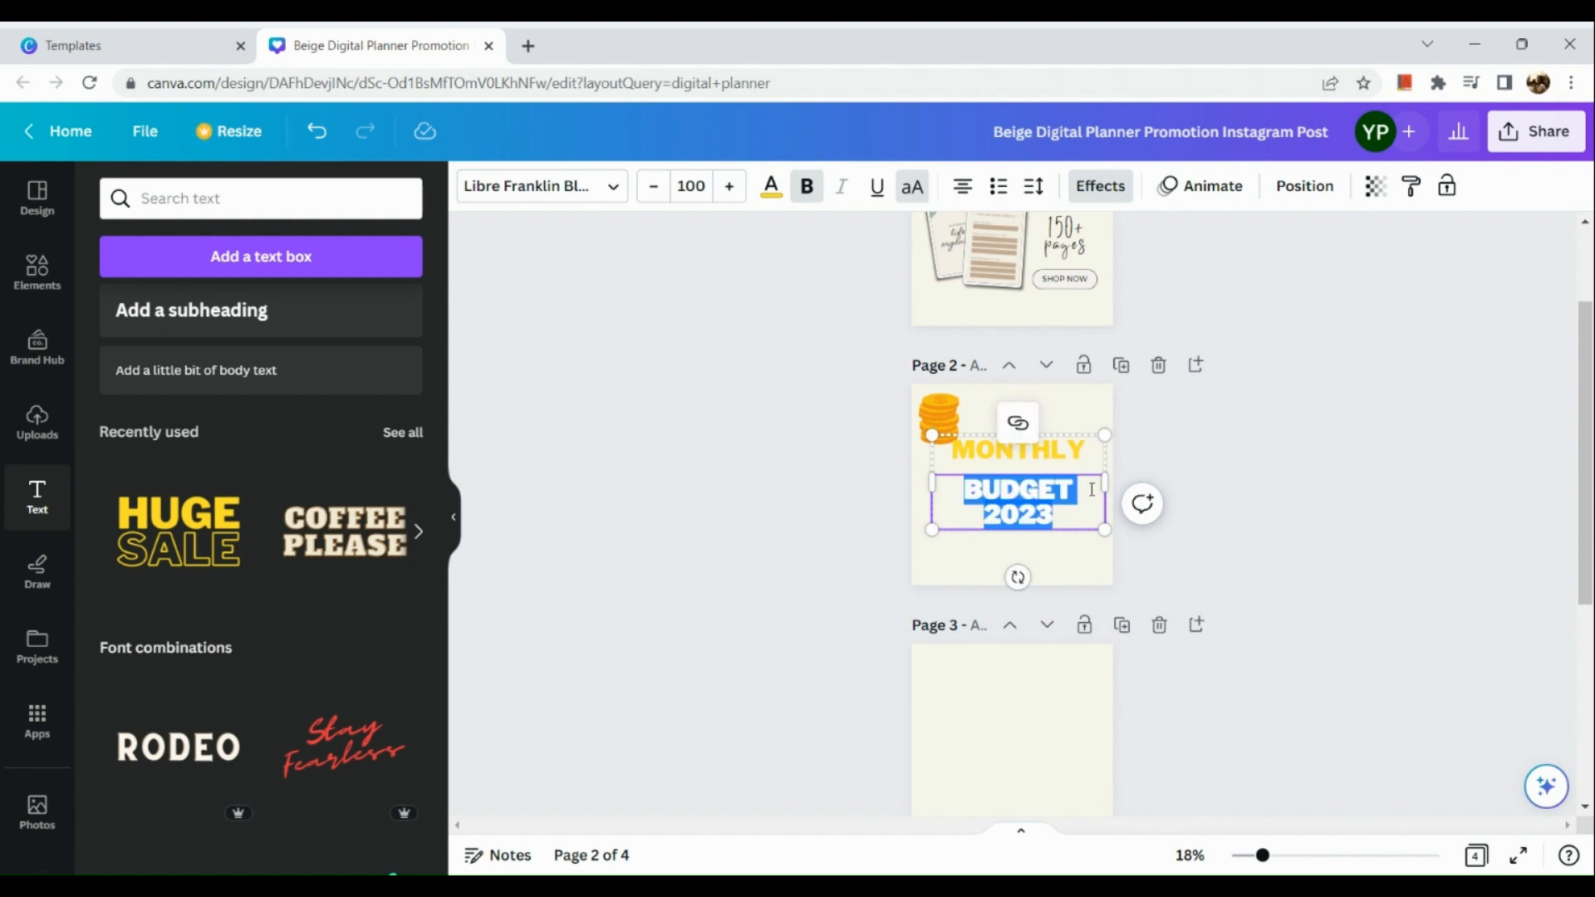
pyautogui.click(1091, 489)
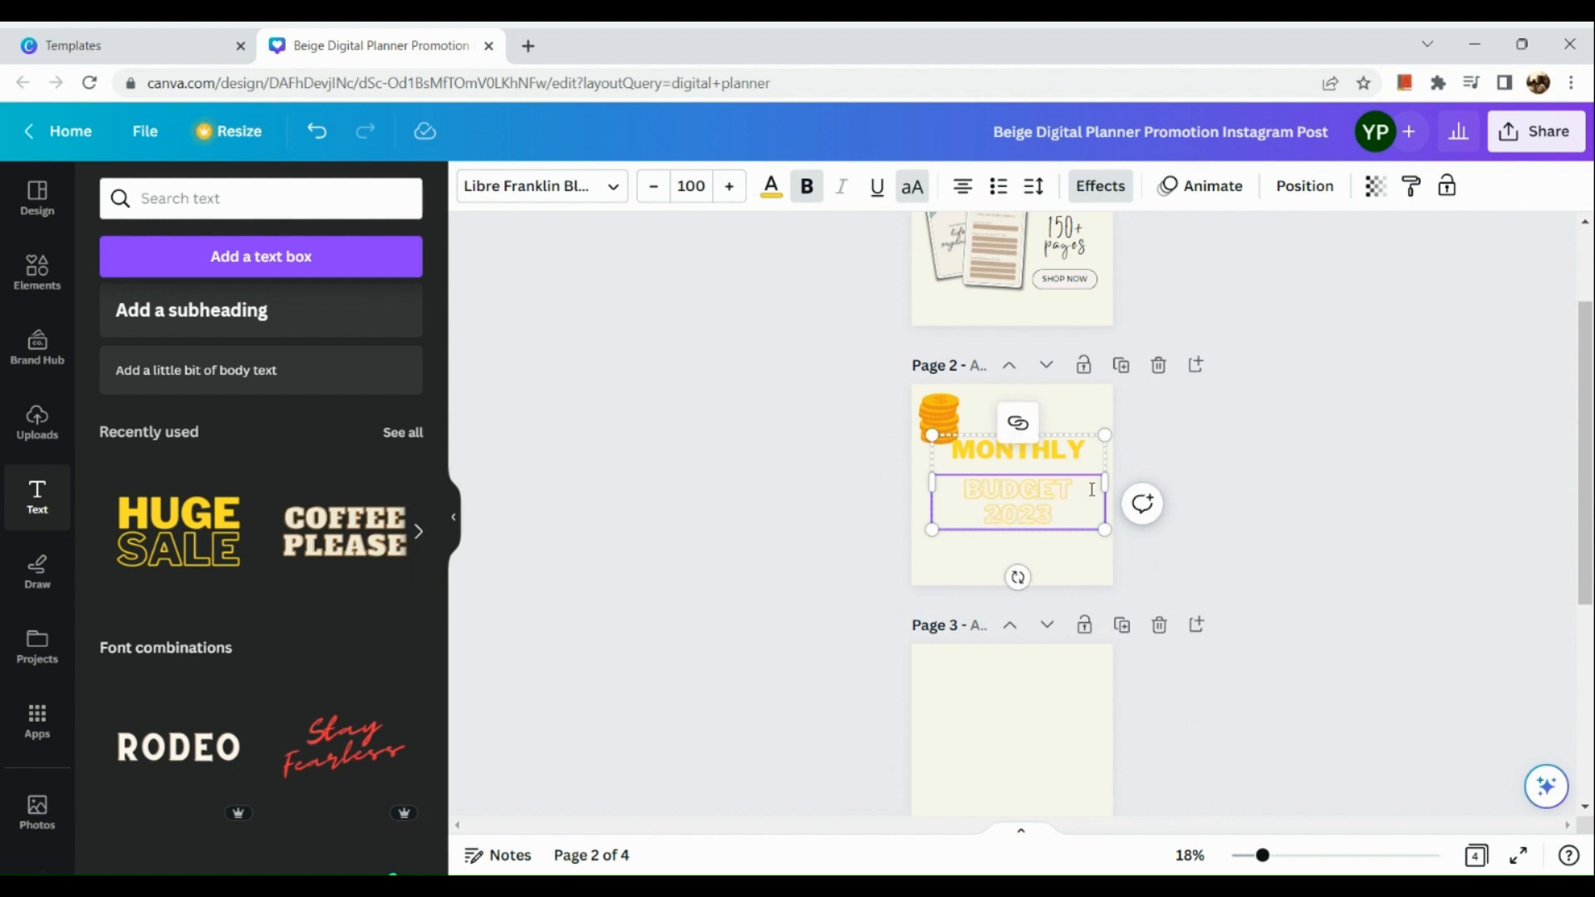
pyautogui.tripleClick(1048, 489)
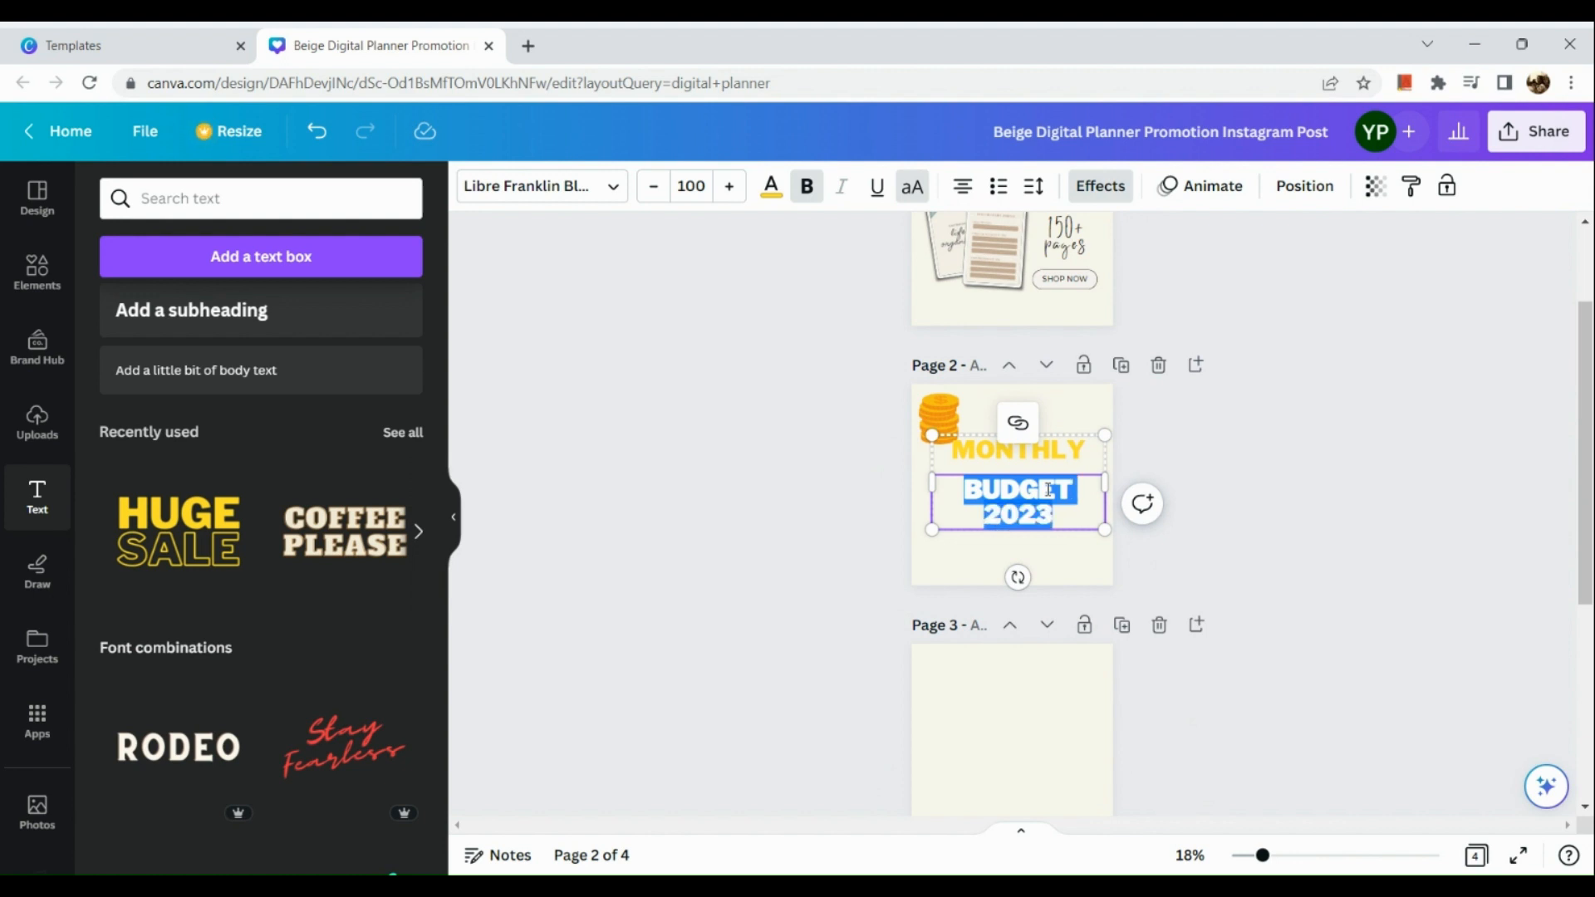
pyautogui.click(1048, 489)
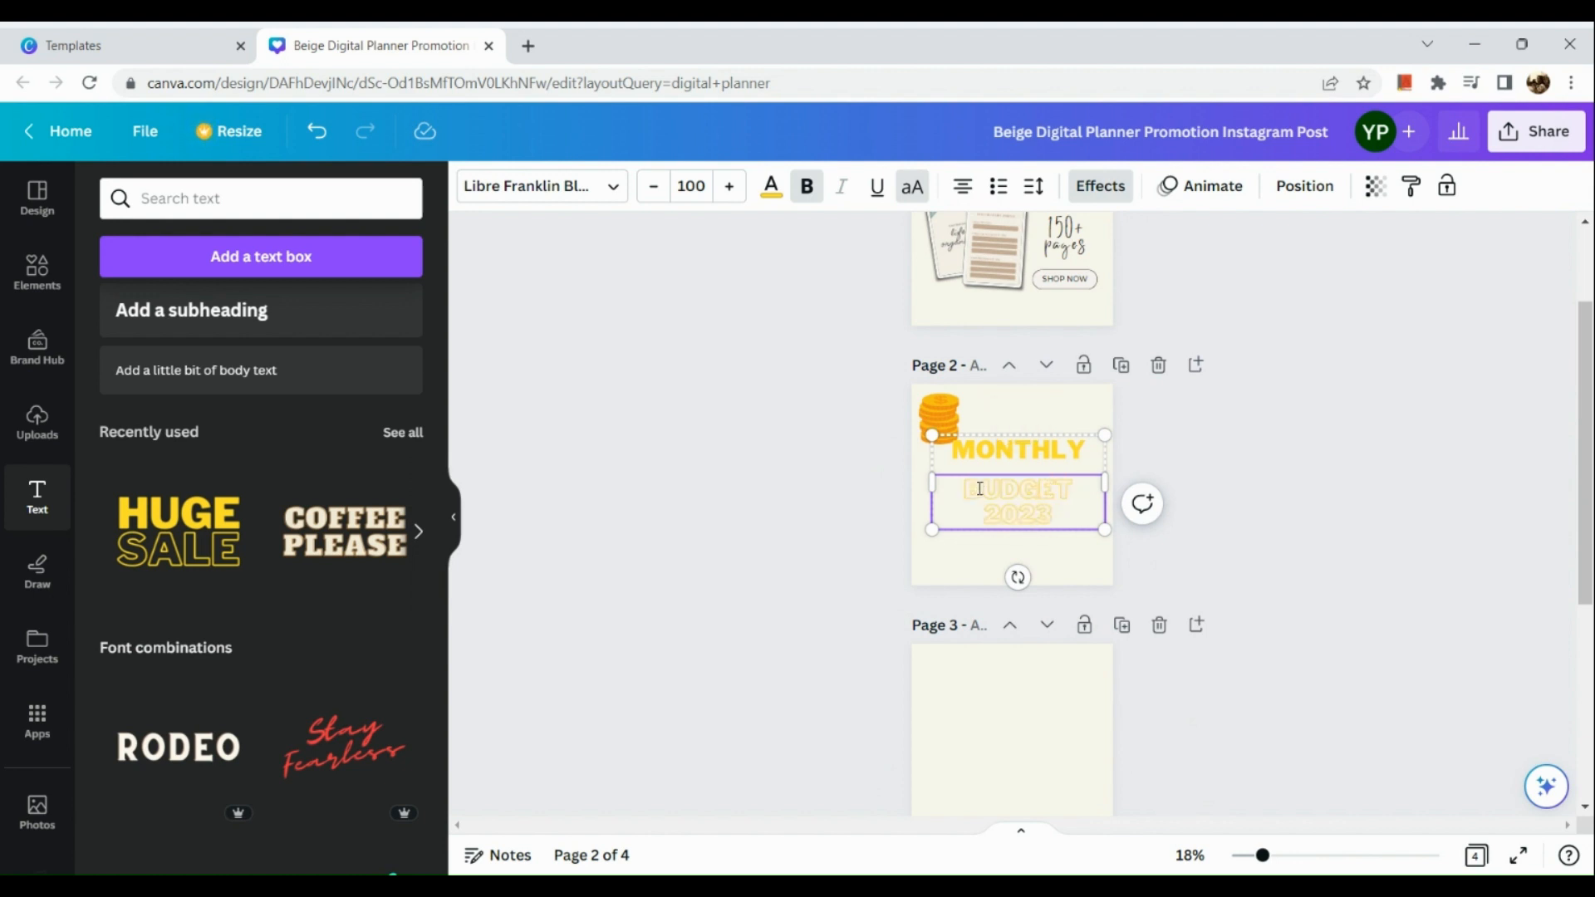
pyautogui.moveTo(963, 490); pyautogui.dragTo(1074, 482)
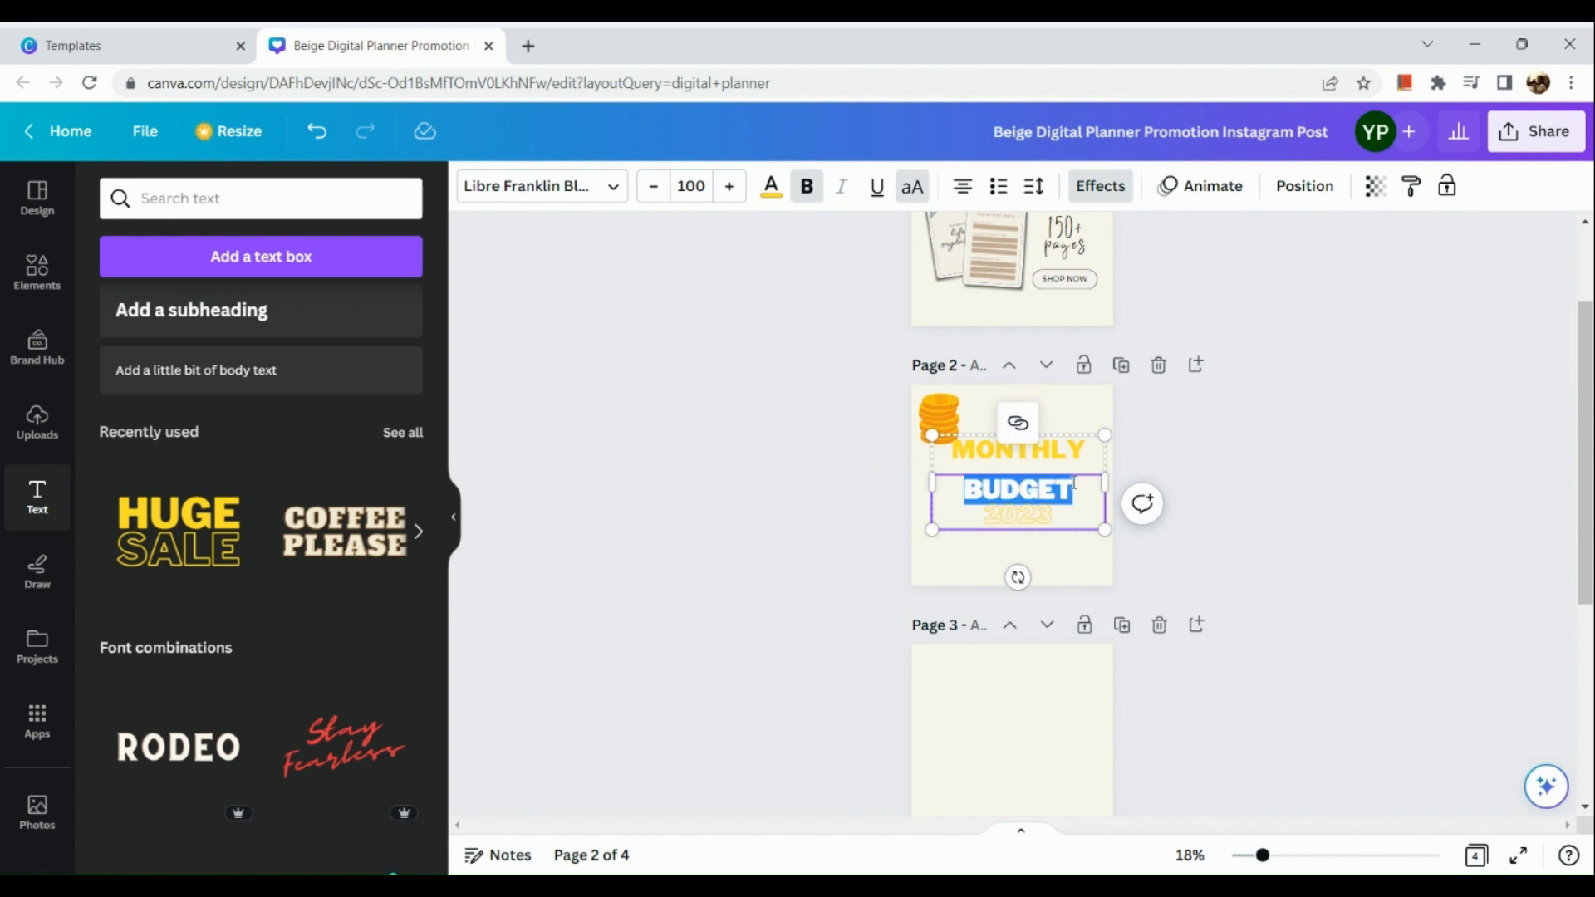
pyautogui.press('BackSpace')
# - Add "BUDGET" after "MONTHLY" in the solid yellow text, separated so that it wraps onto a second line
pyautogui.click(1093, 457)
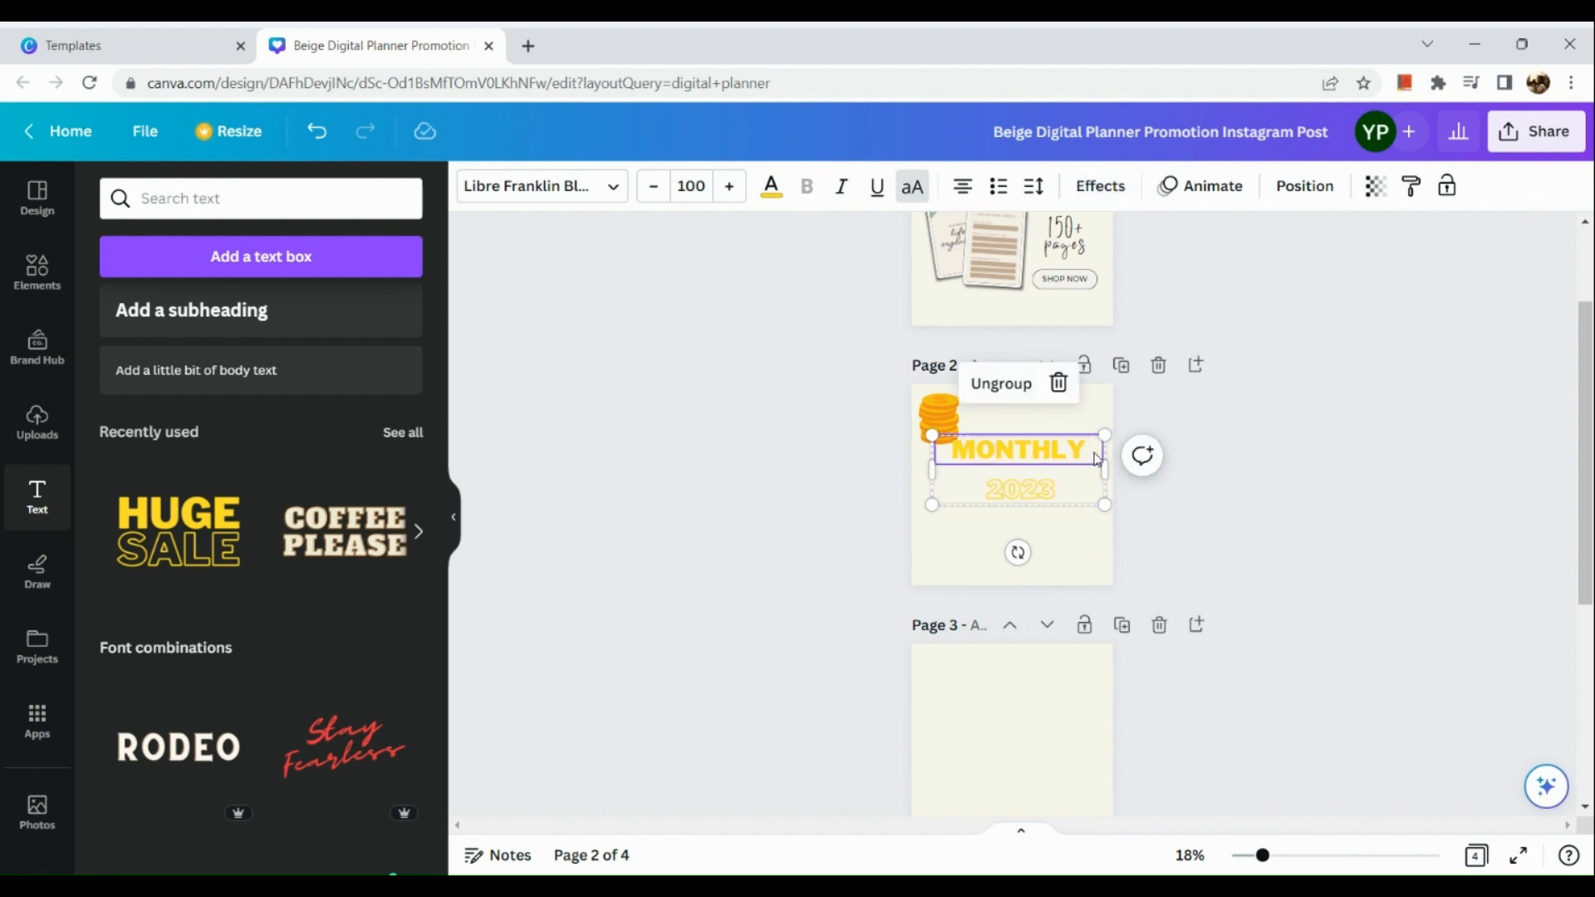
pyautogui.click(1093, 457)
pyautogui.click(1094, 452)
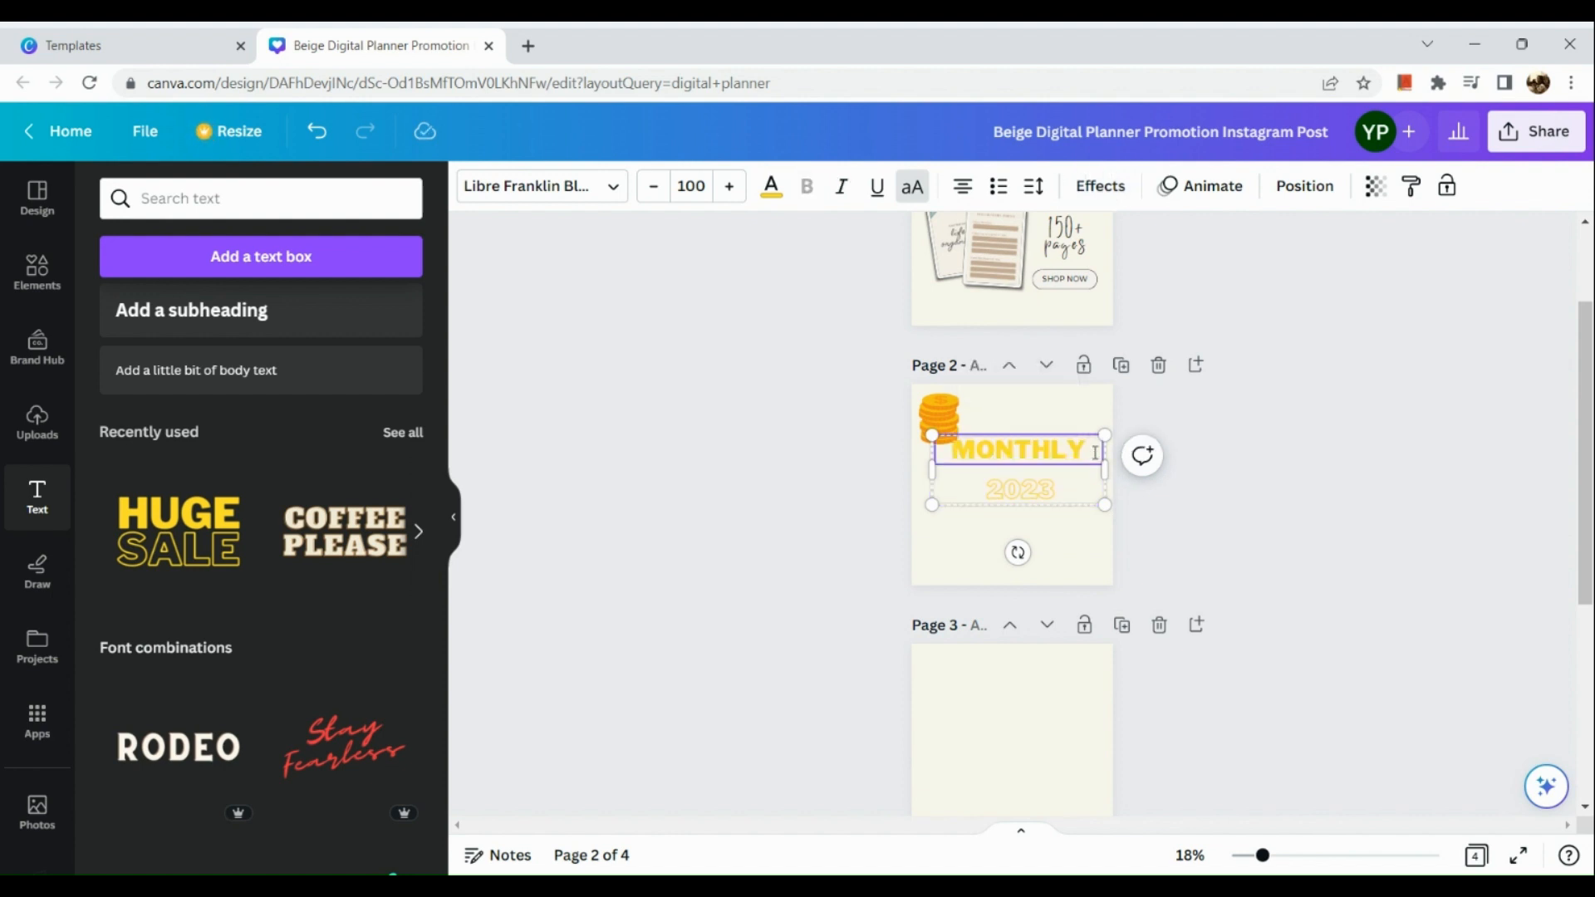
pyautogui.write('BUDGET')
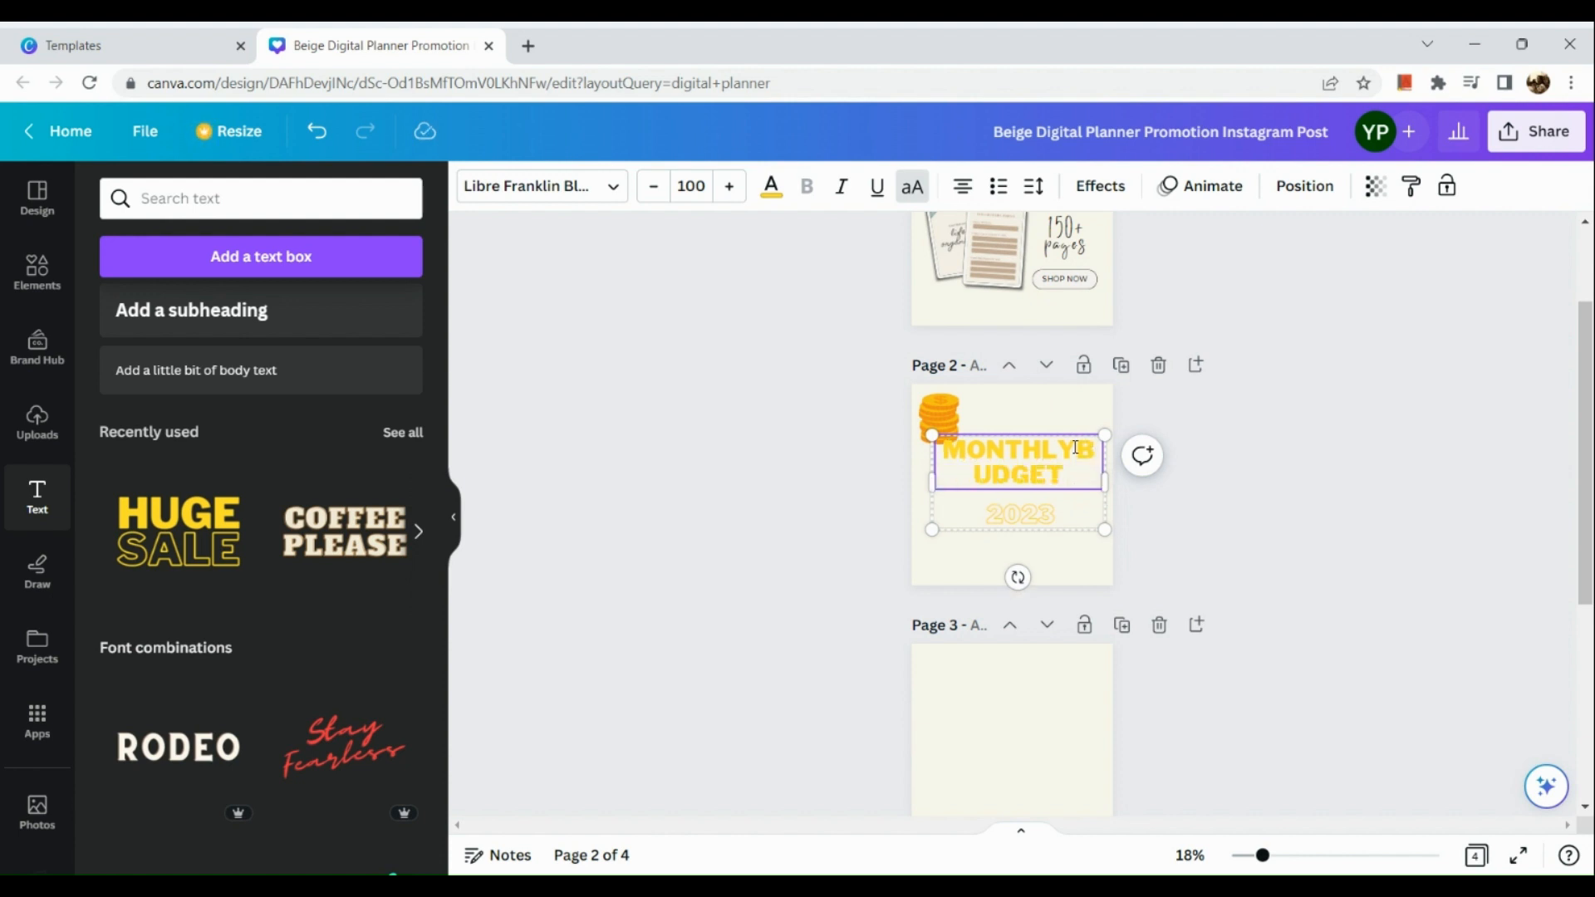
pyautogui.click(1075, 448)
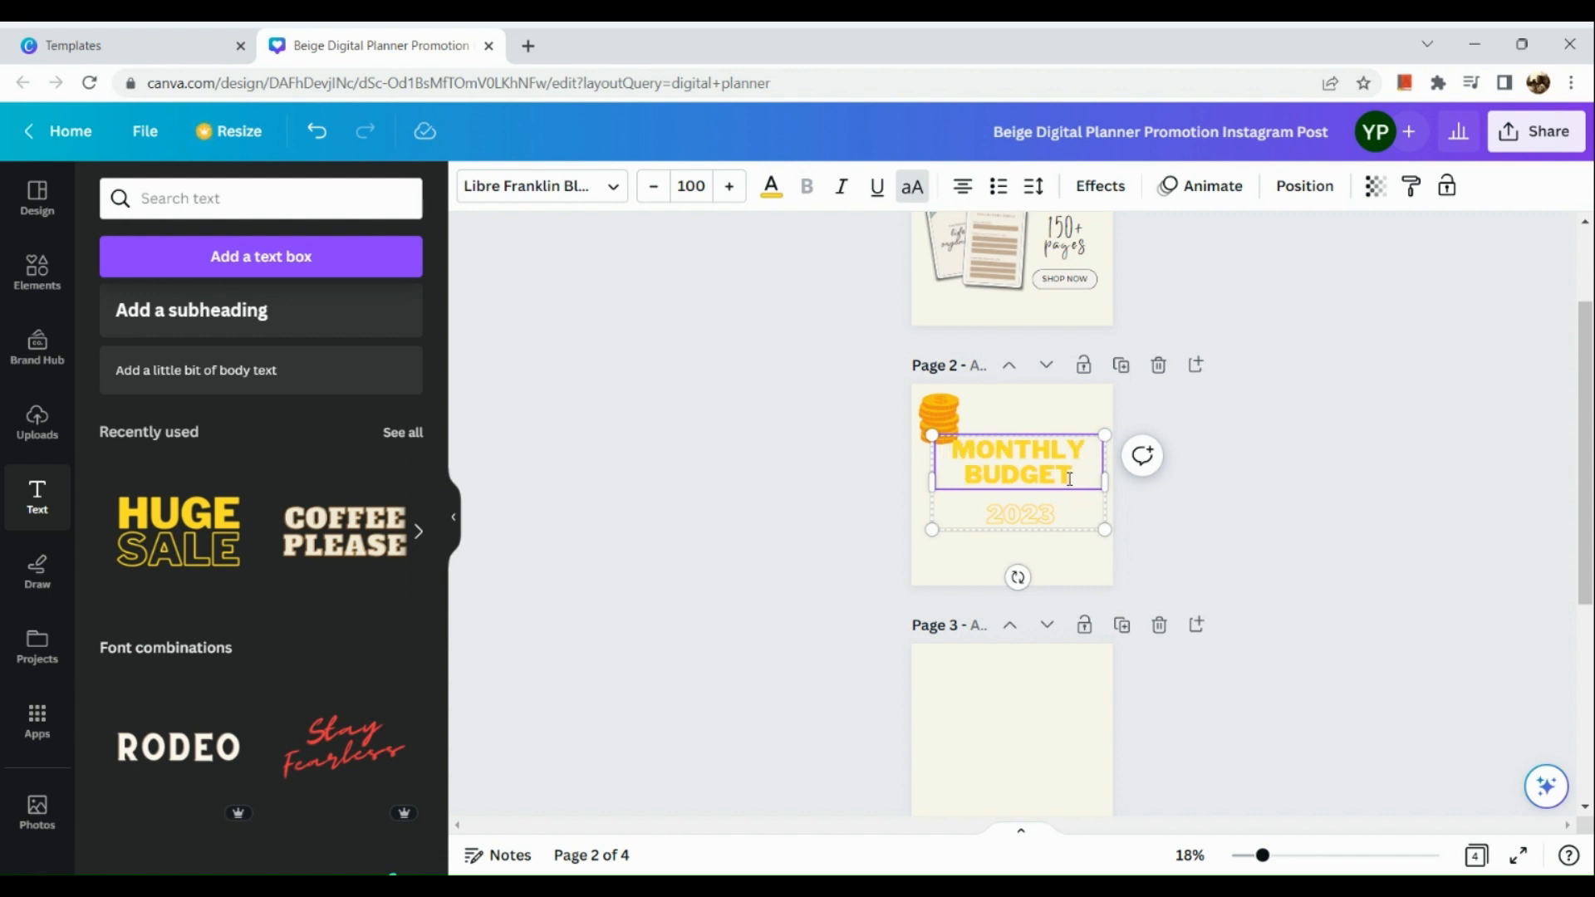
# - Insert "PLANNER" before "2023" in the outlined text so it reads "PLANNER 2023"
pyautogui.click(1057, 512)
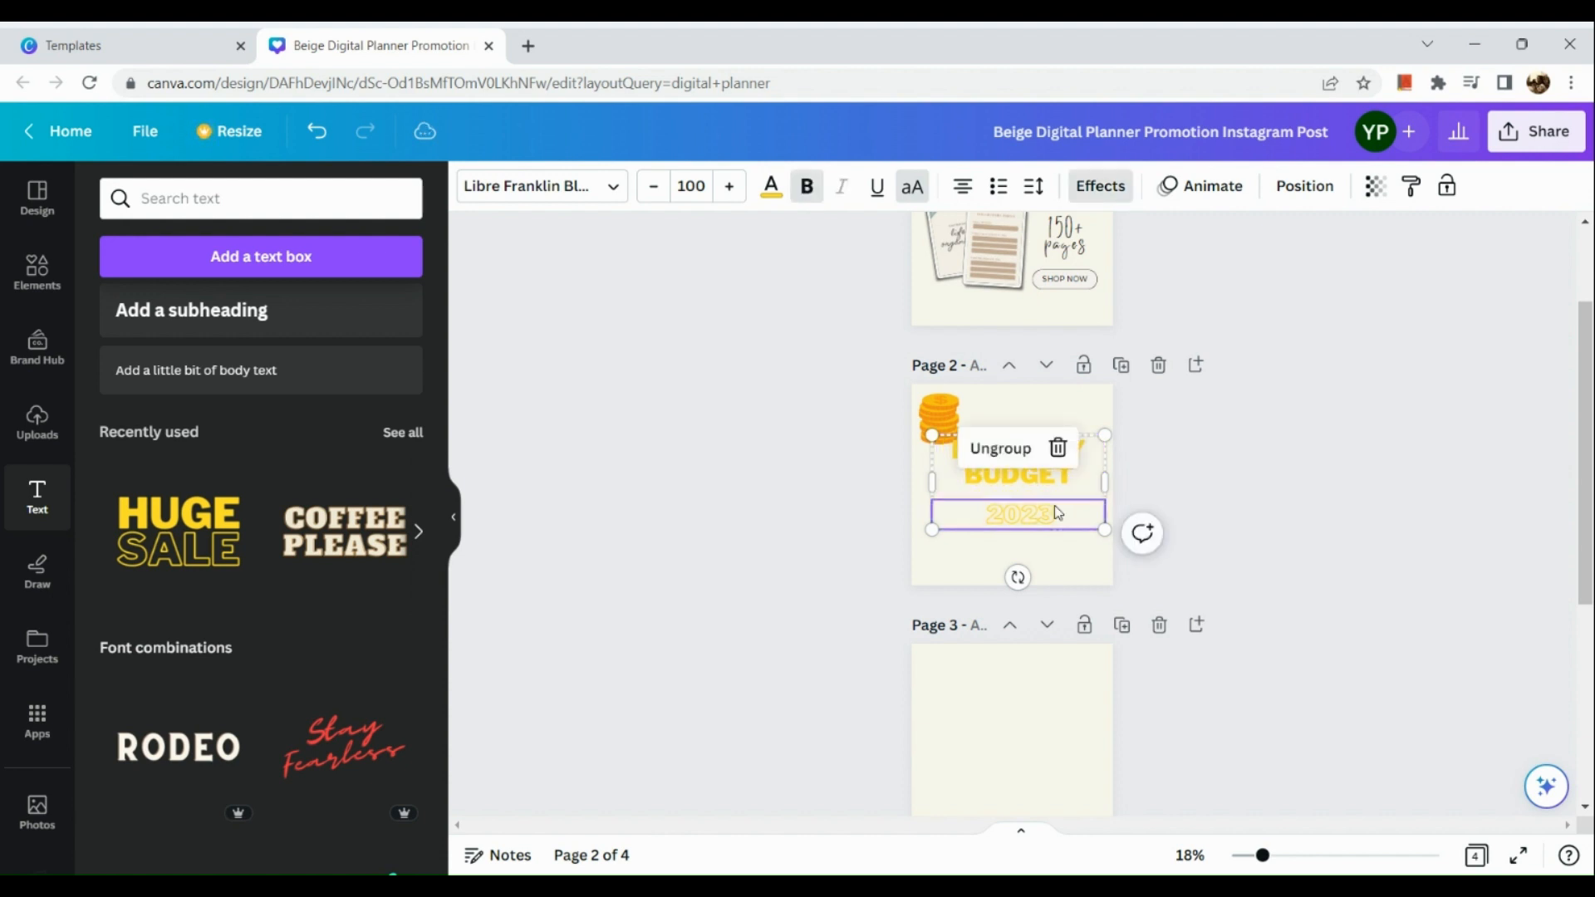
pyautogui.click(983, 514)
pyautogui.write('PLAN ')
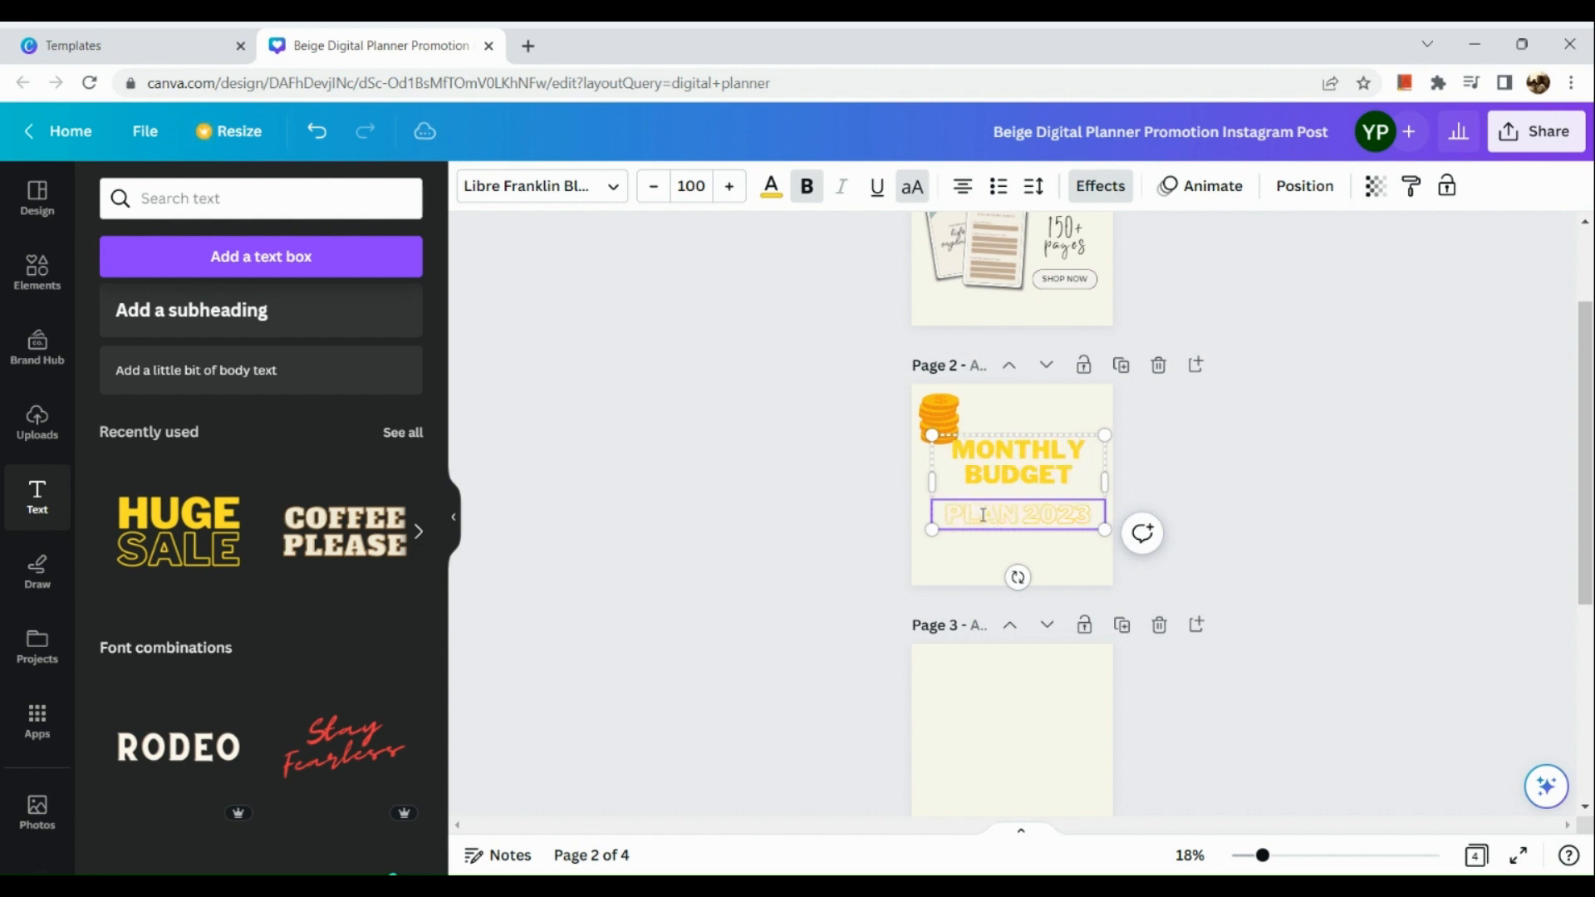
pyautogui.write('NER')
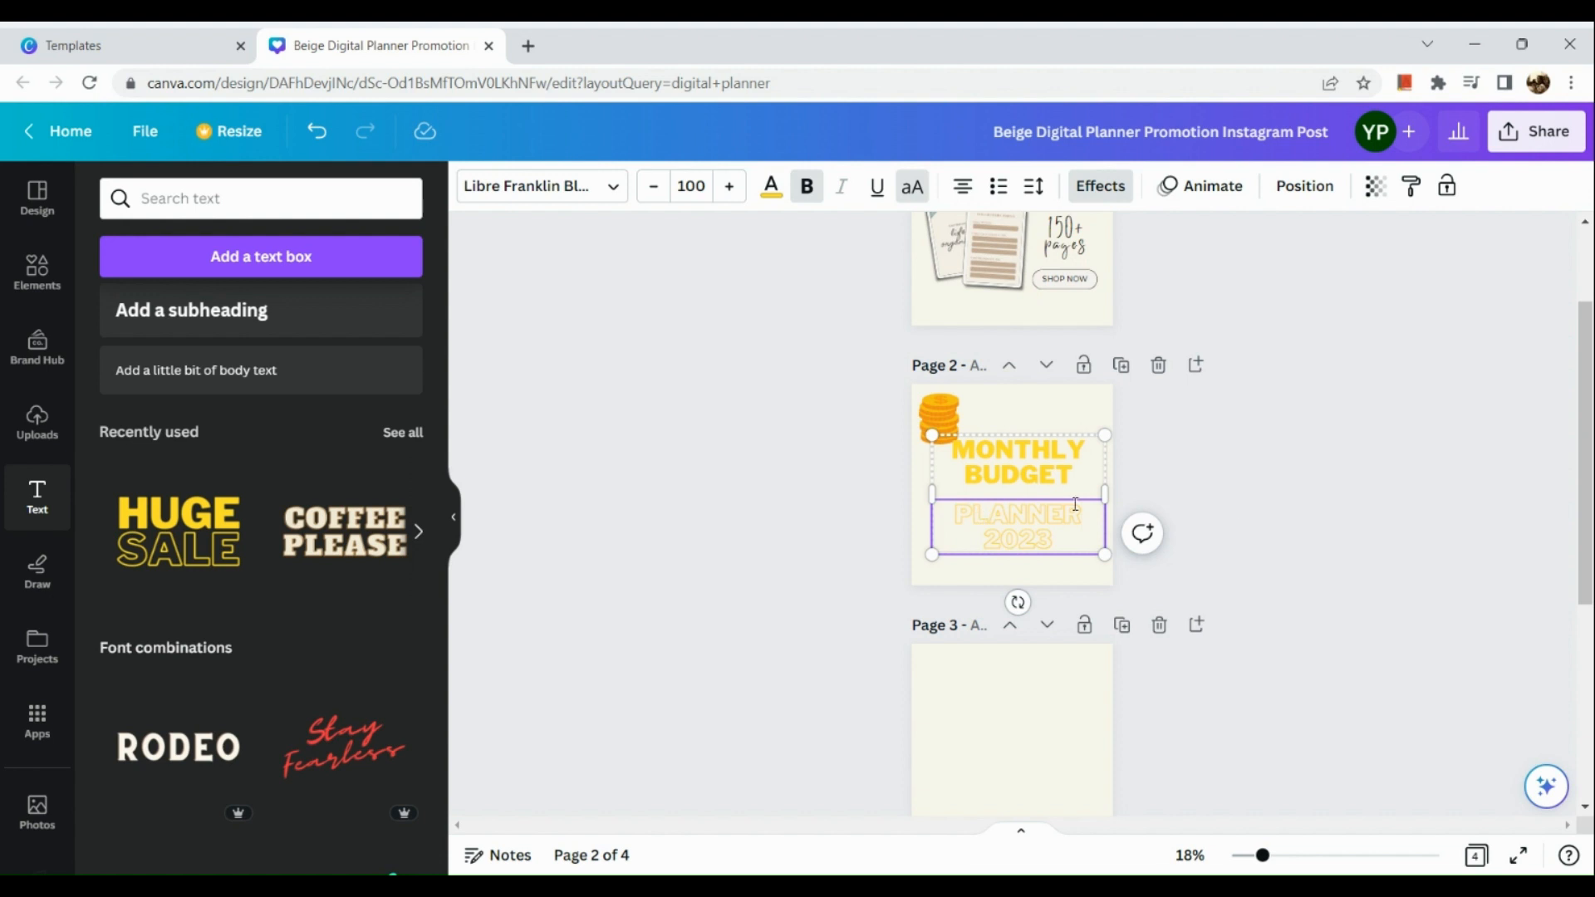
pyautogui.click(1231, 496)
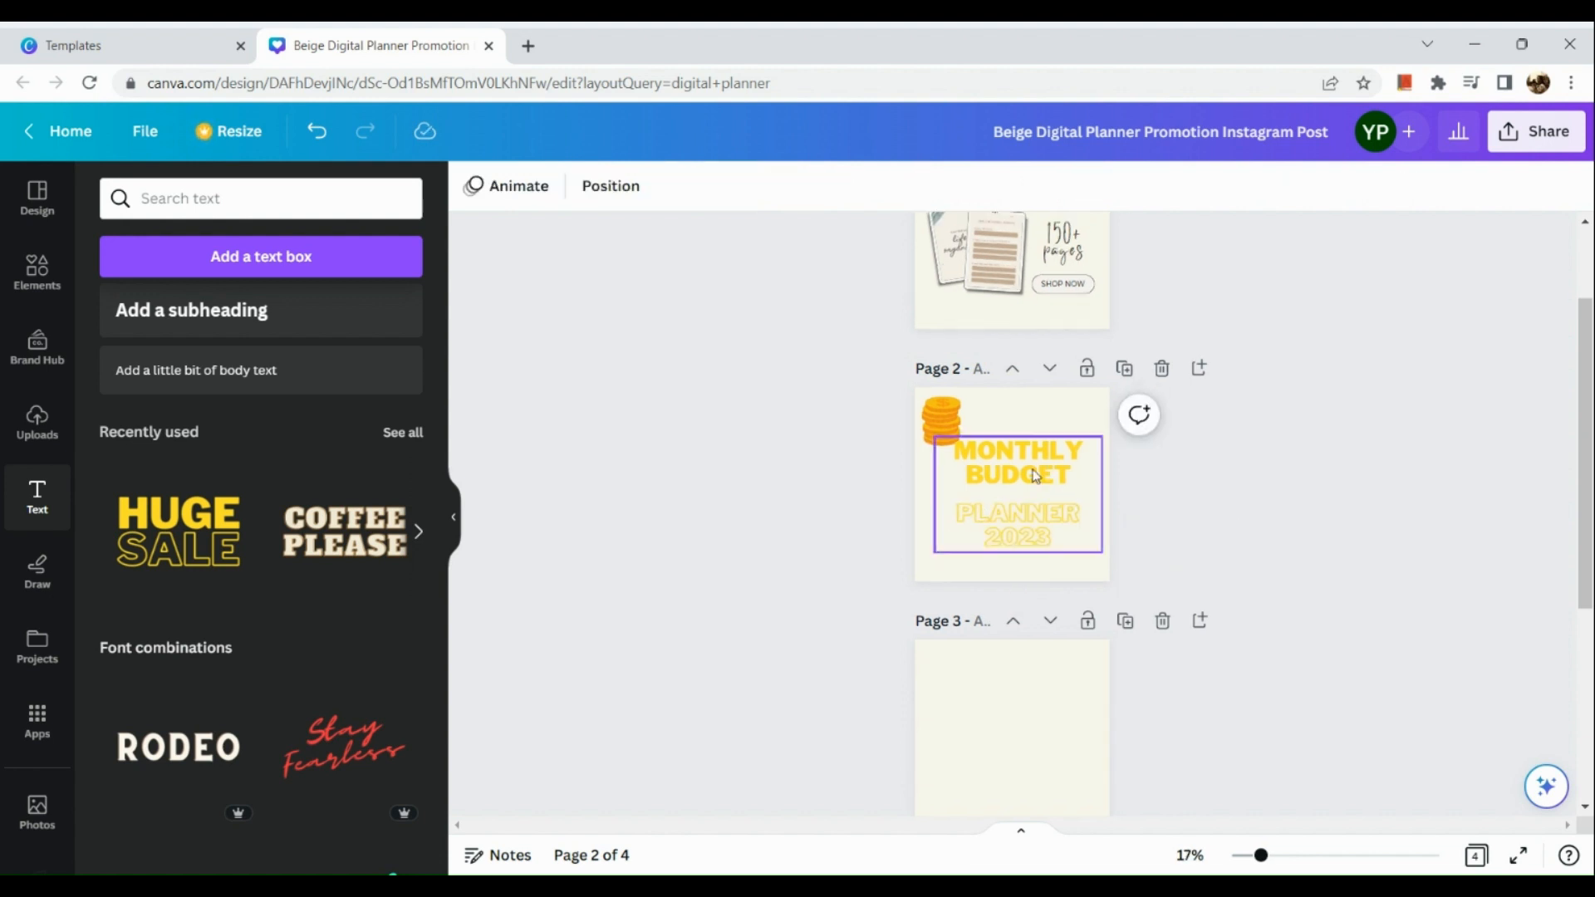
# - Enlarge the coin stack graphic on page 2 slightly and move it down beside the word "MONTHLY"
pyautogui.scroll(2, 1034, 475)
pyautogui.scroll(3, 1034, 475)
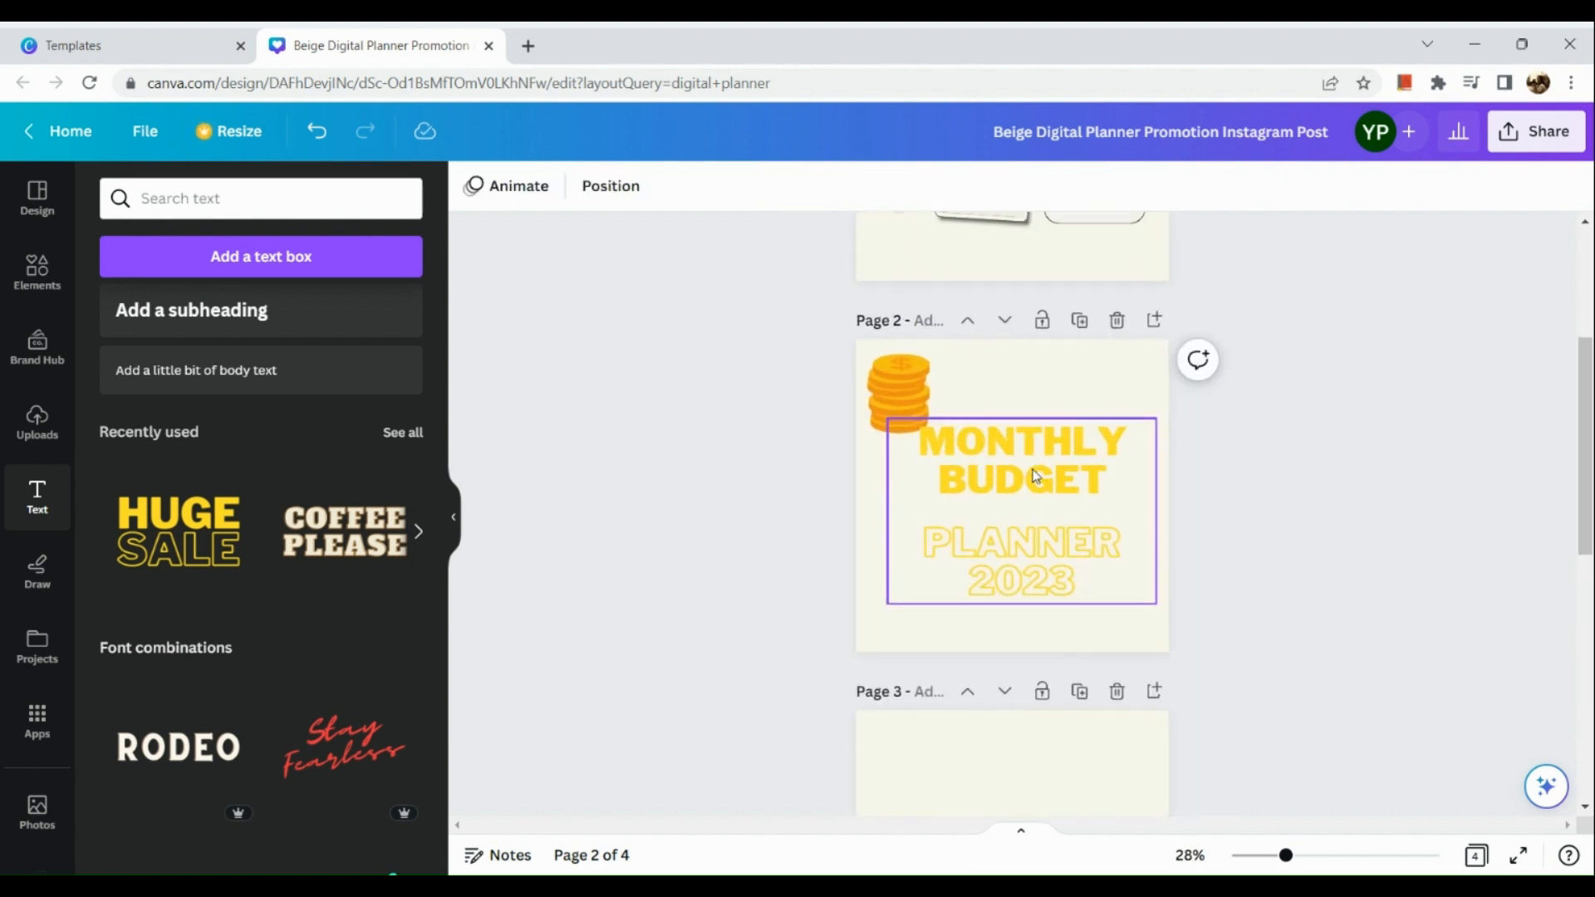
pyautogui.click(877, 390)
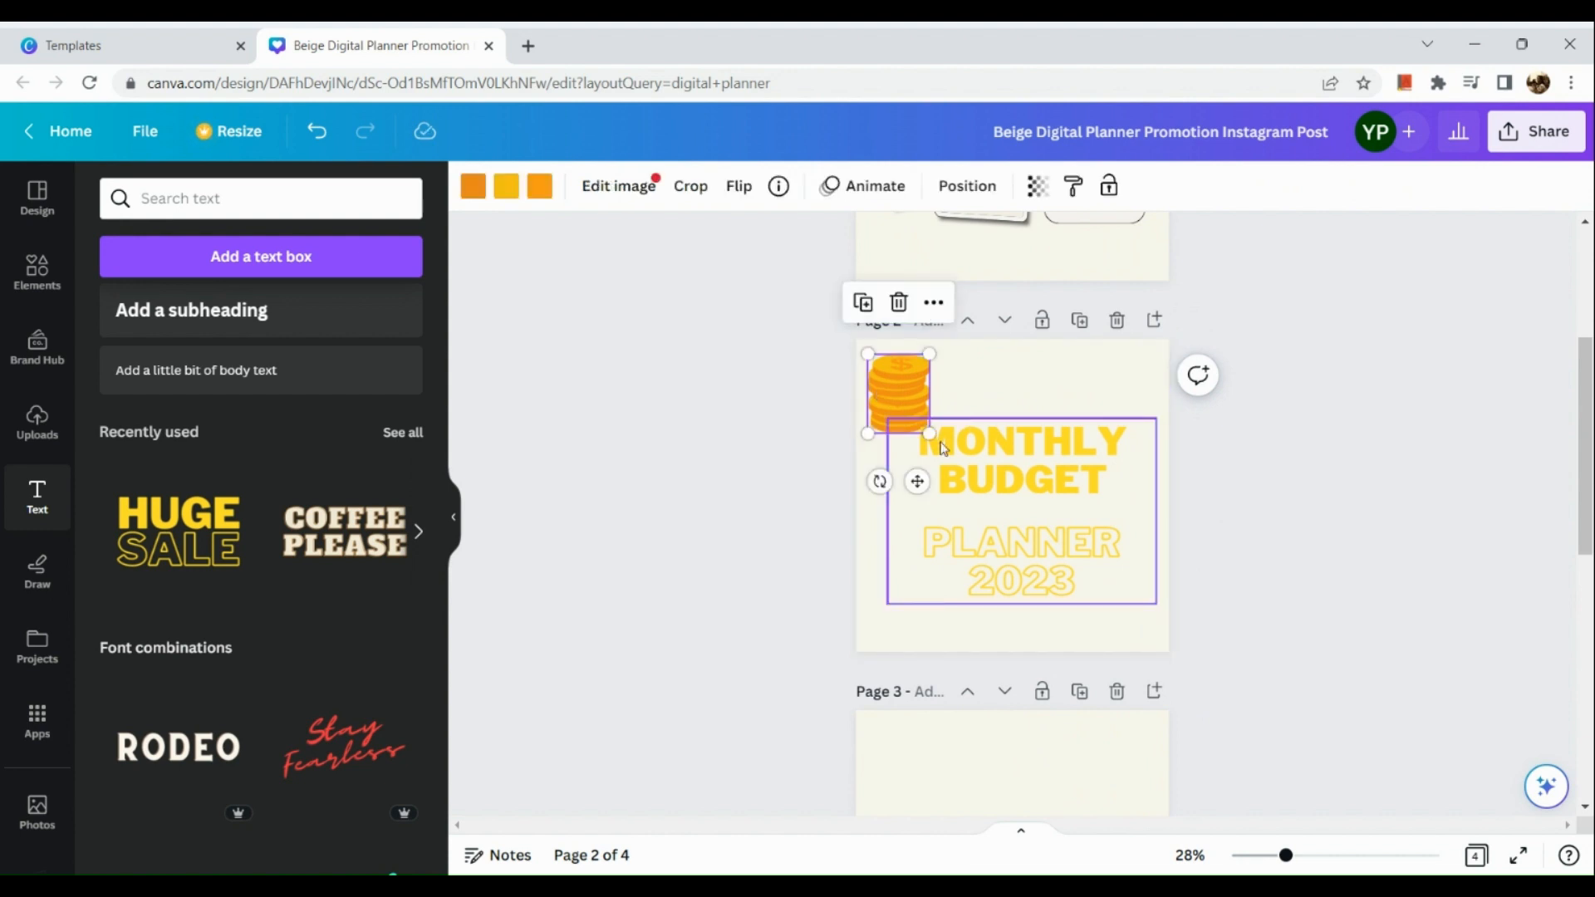
pyautogui.moveTo(928, 433)
pyautogui.mouseDown()
pyautogui.moveTo(943, 452)
pyautogui.moveTo(904, 430)
pyautogui.mouseUp()
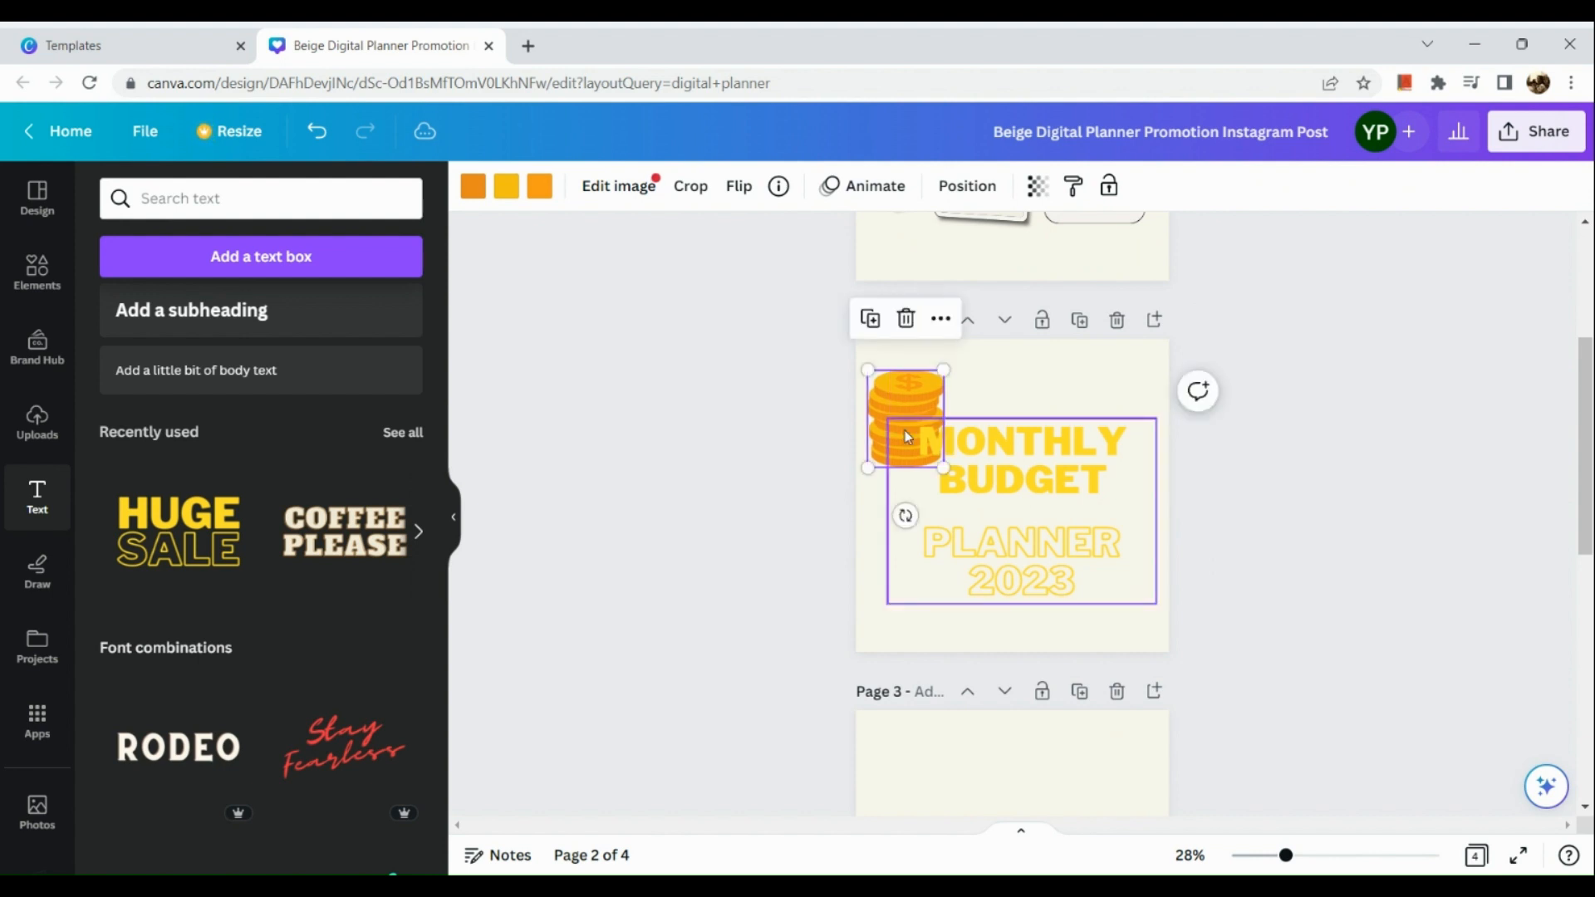
pyautogui.click(1343, 463)
# - Open the background color choices for page 2 and look through the photo and default colors
pyautogui.scroll(-1, 1343, 462)
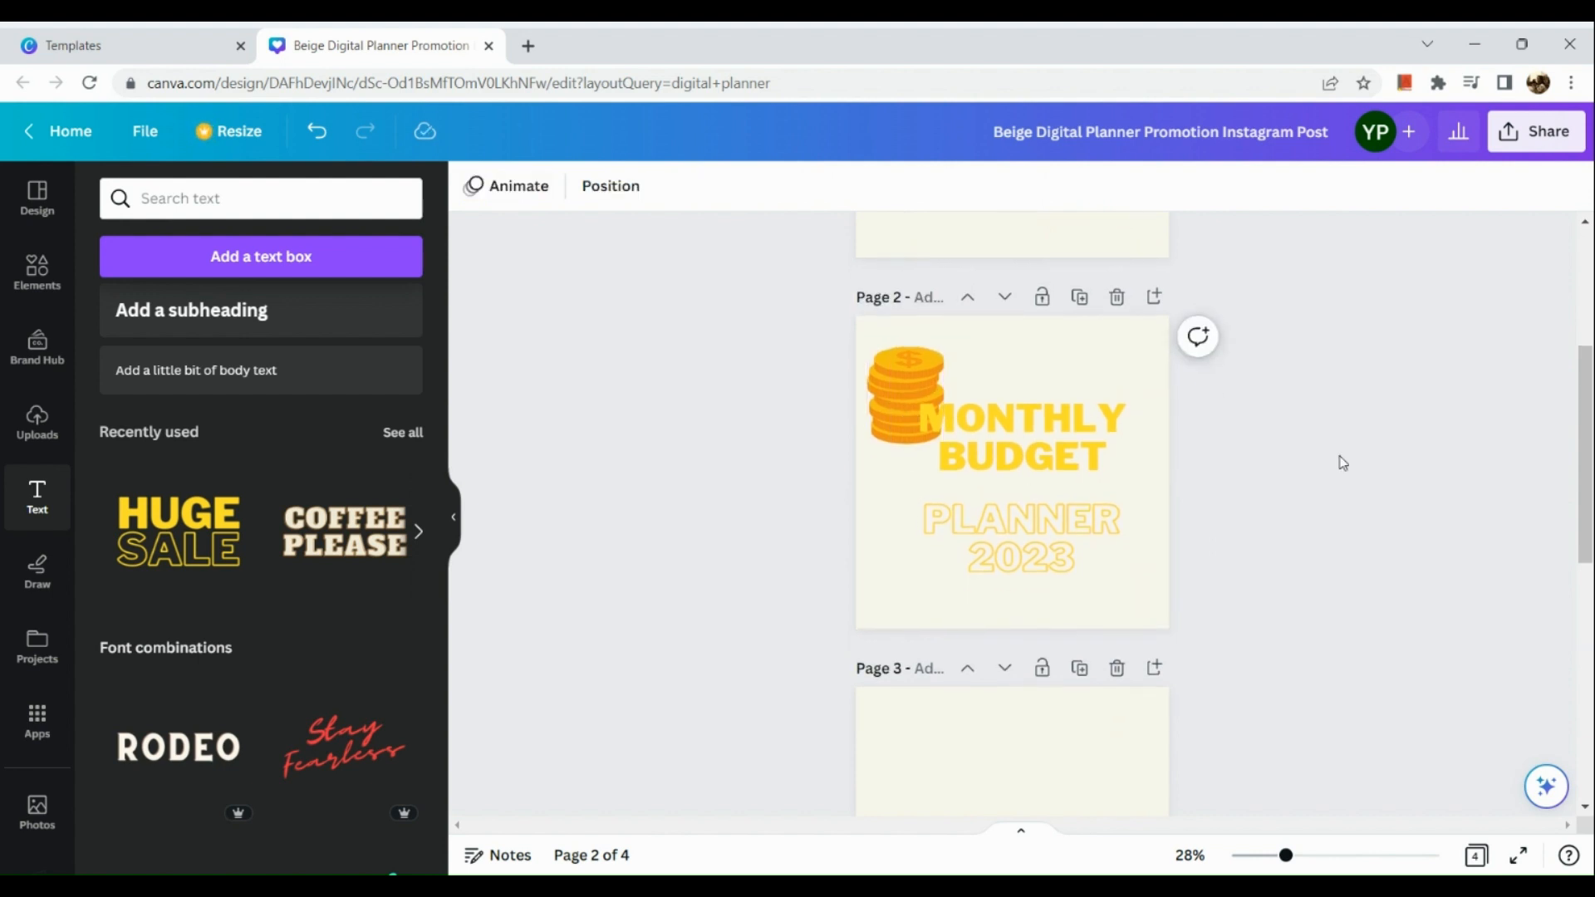
pyautogui.keyDown('ctrl'); pyautogui.scroll(-2, 1343, 462); pyautogui.keyUp('ctrl')
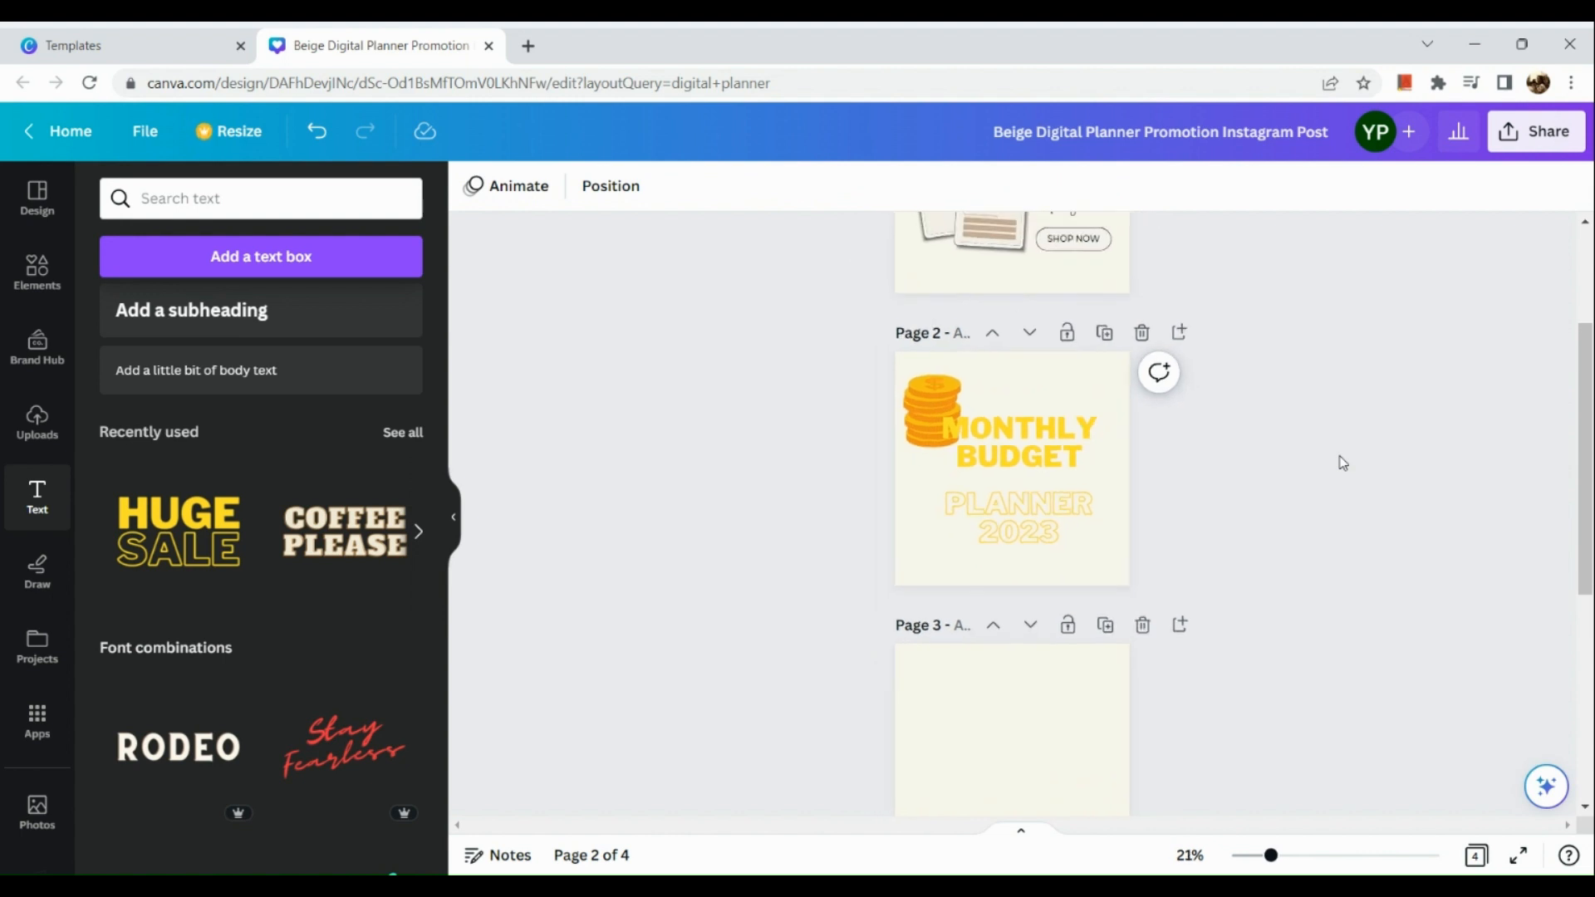
pyautogui.click(1092, 574)
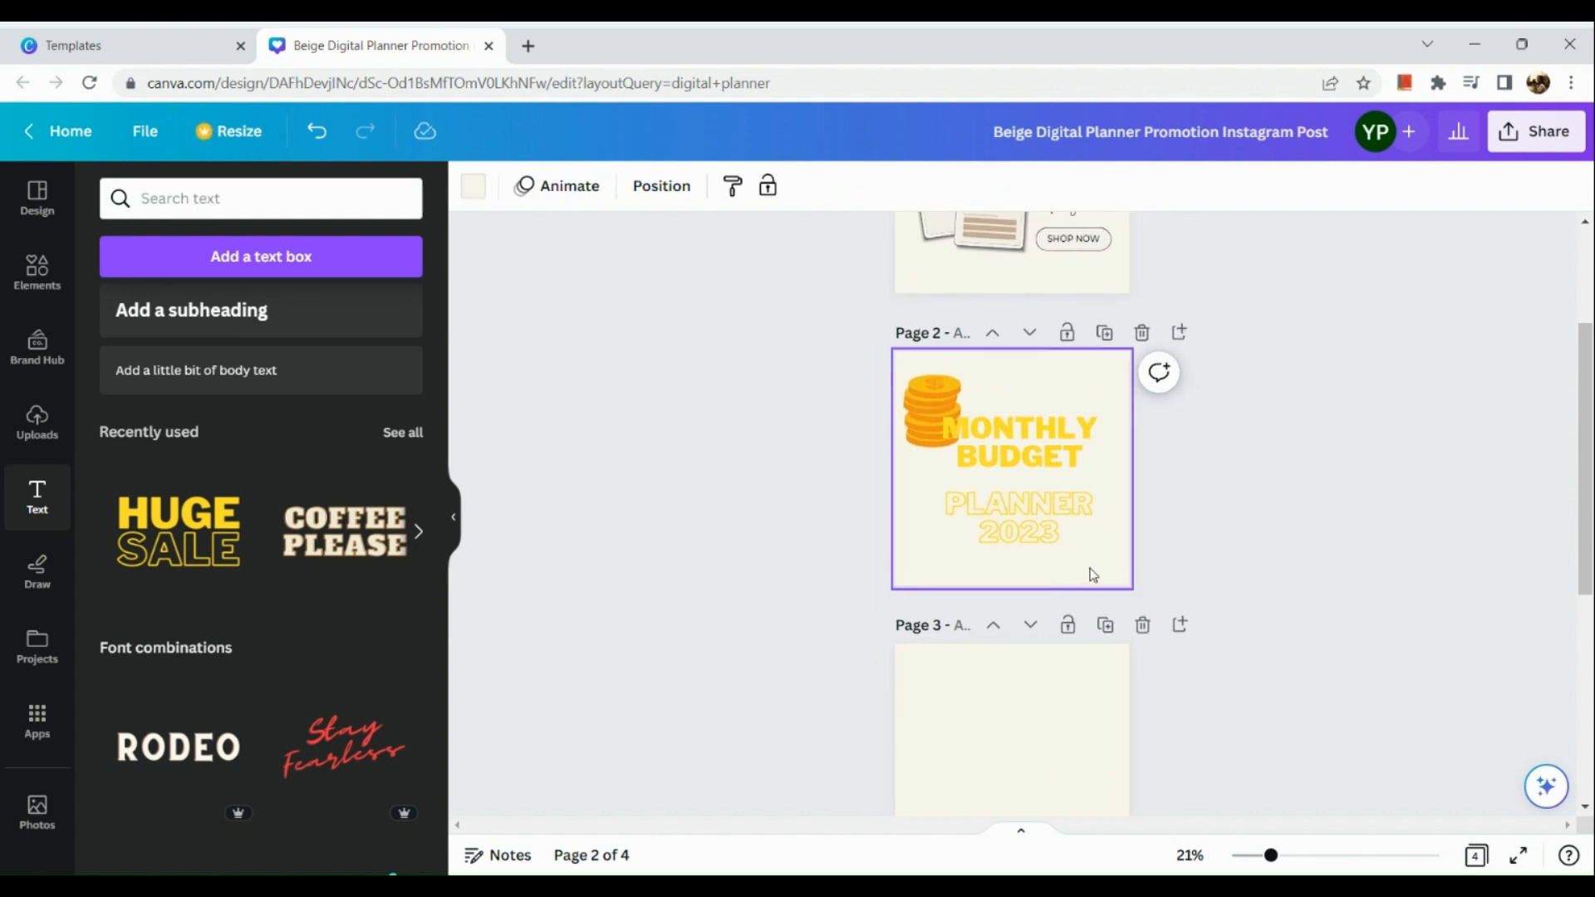
pyautogui.click(470, 188)
pyautogui.scroll(-3, 281, 615)
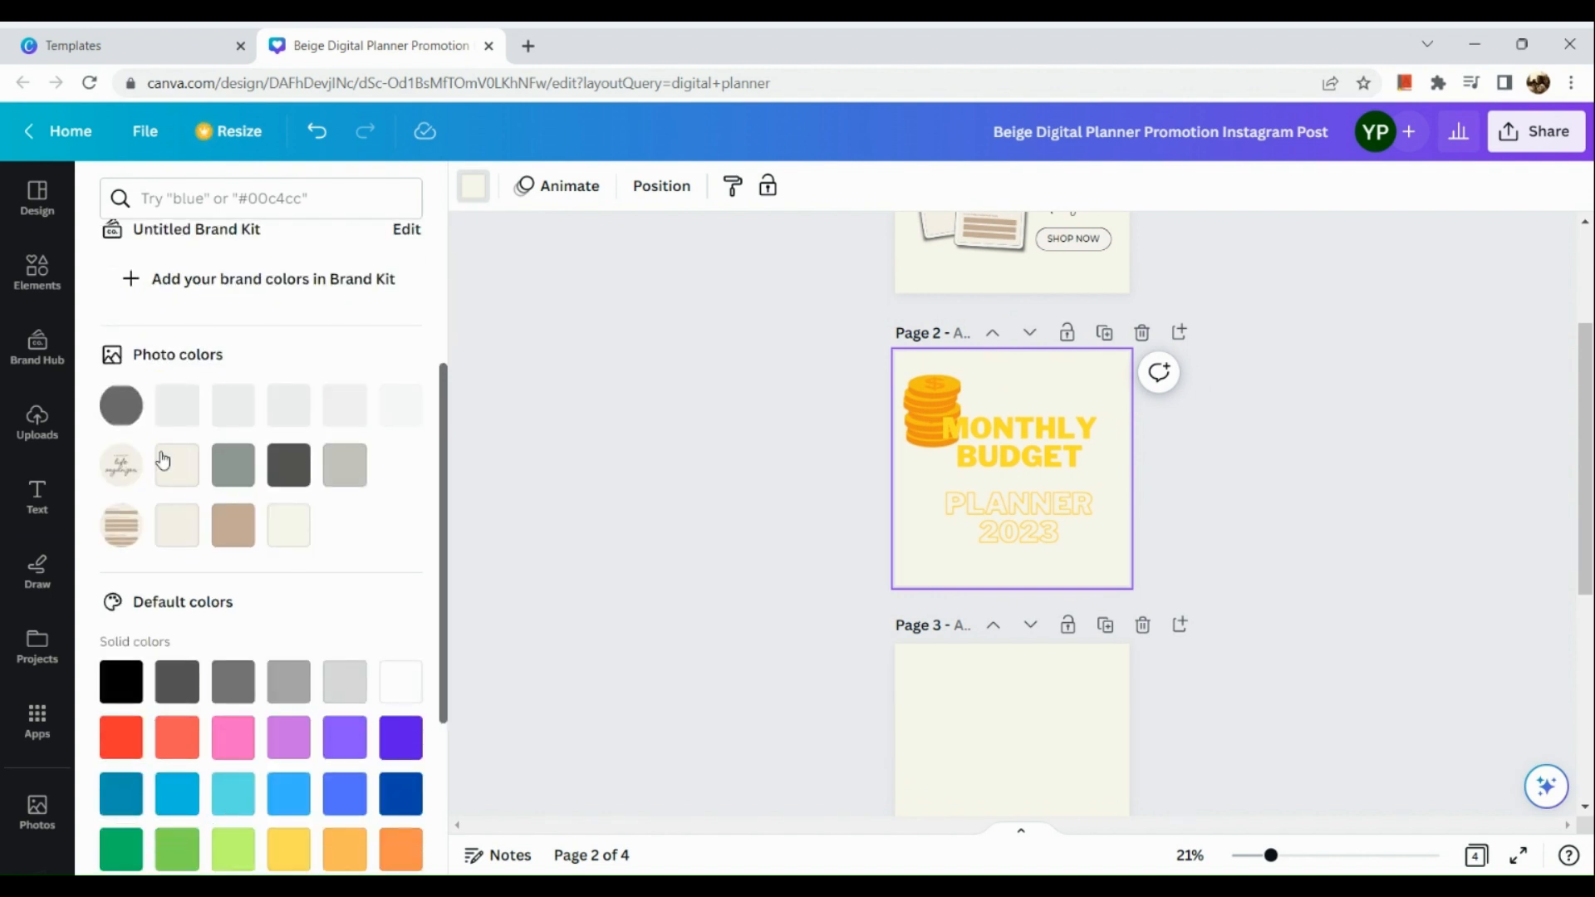
pyautogui.click(186, 518)
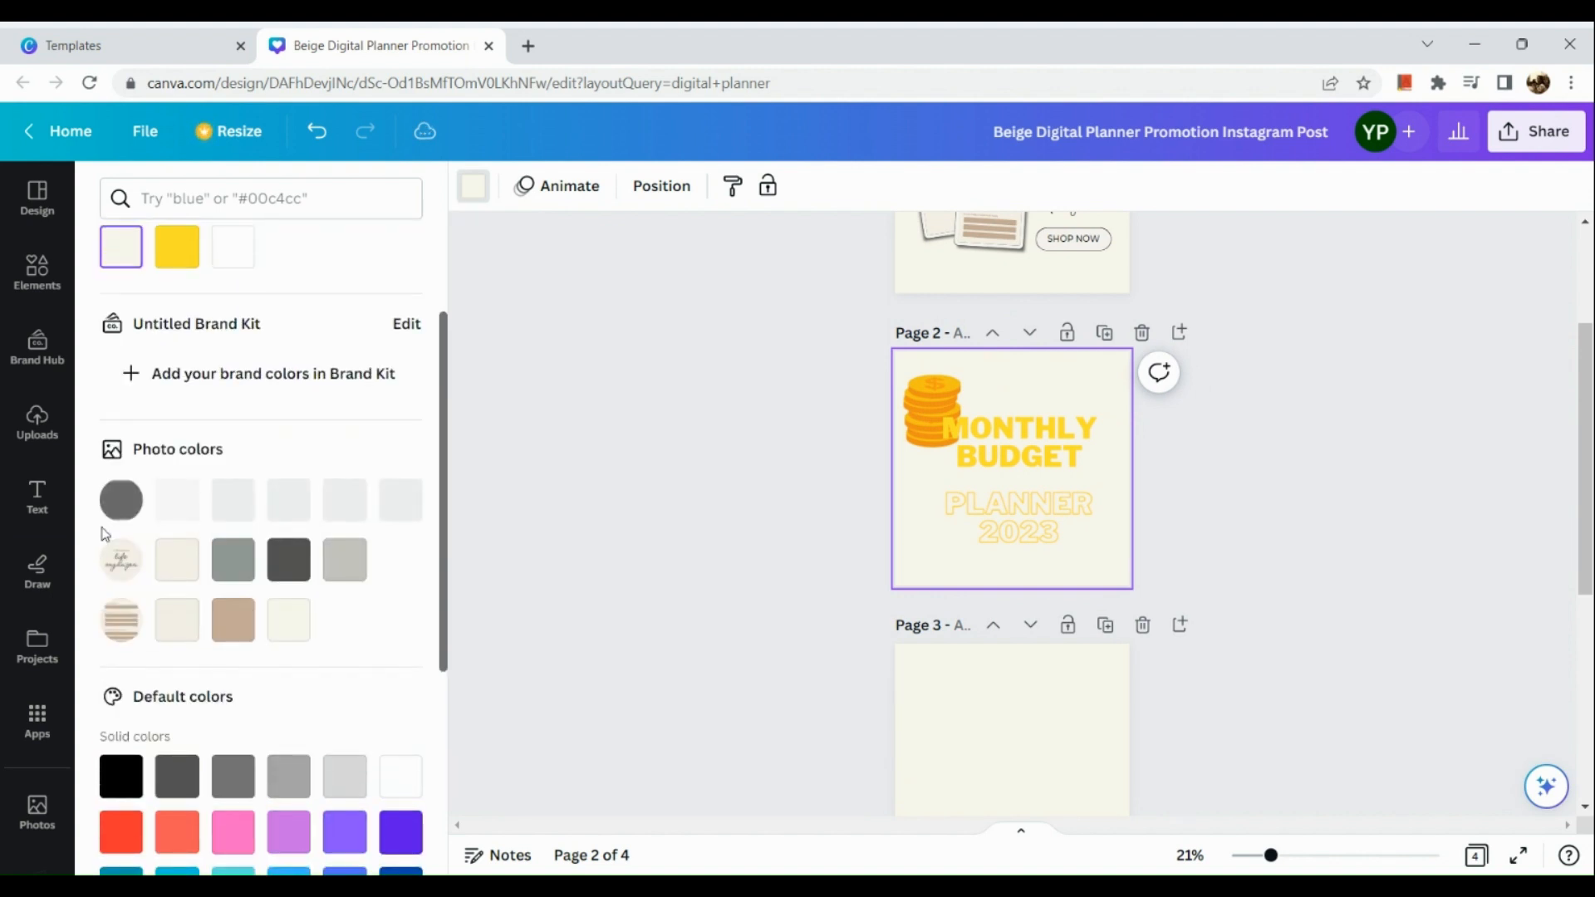
# - Search the Instagram Post templates for "background" and browse the resulting designs
pyautogui.click(43, 278)
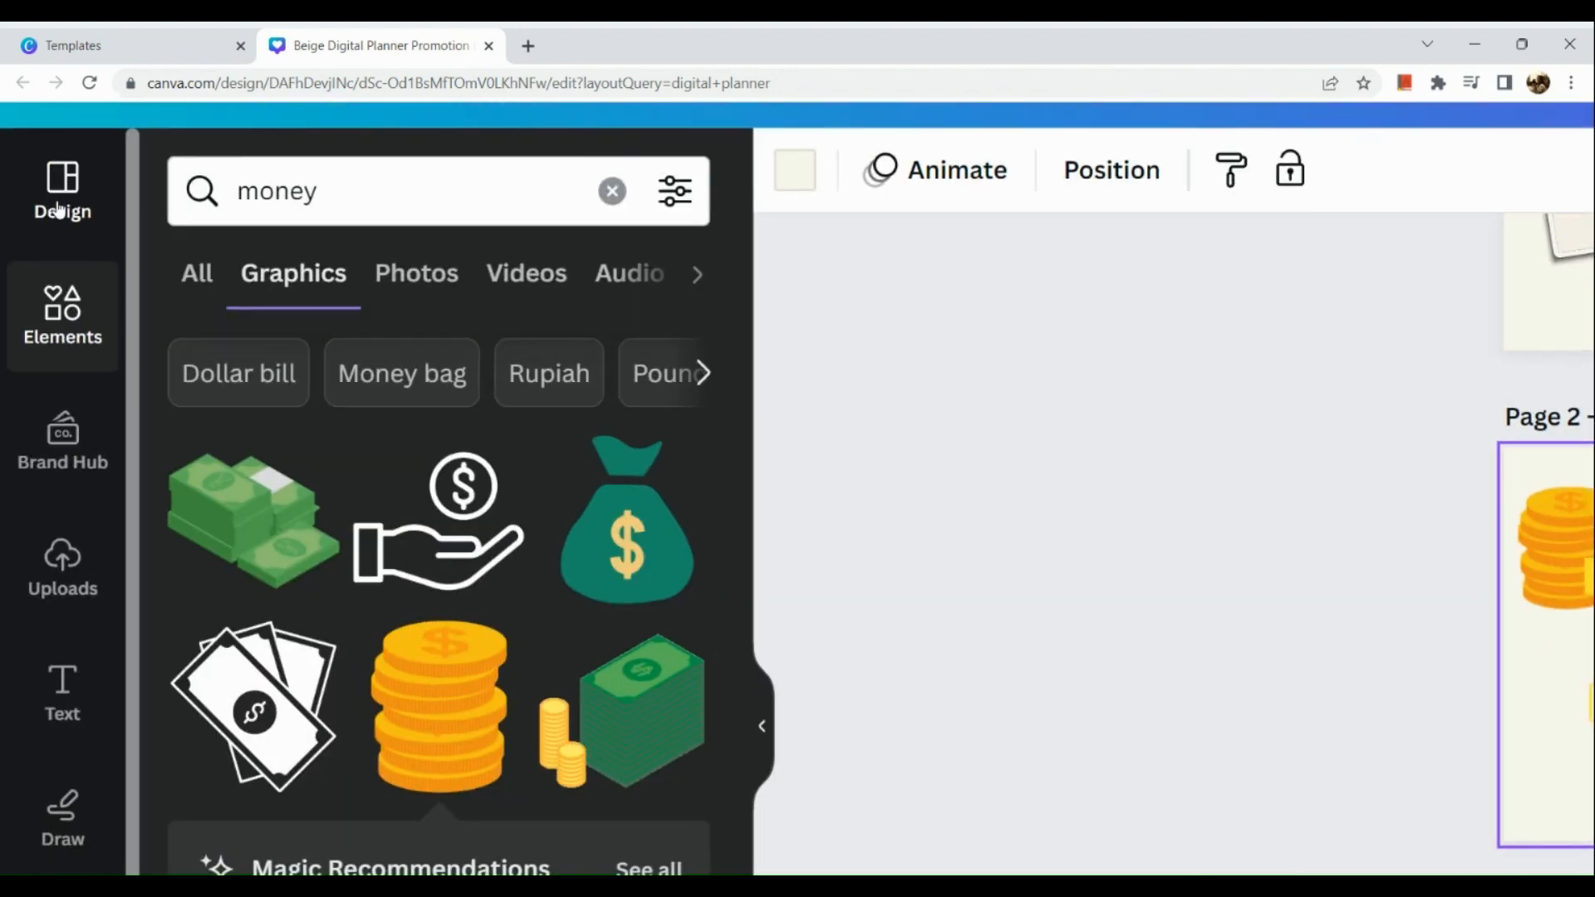
pyautogui.click(58, 208)
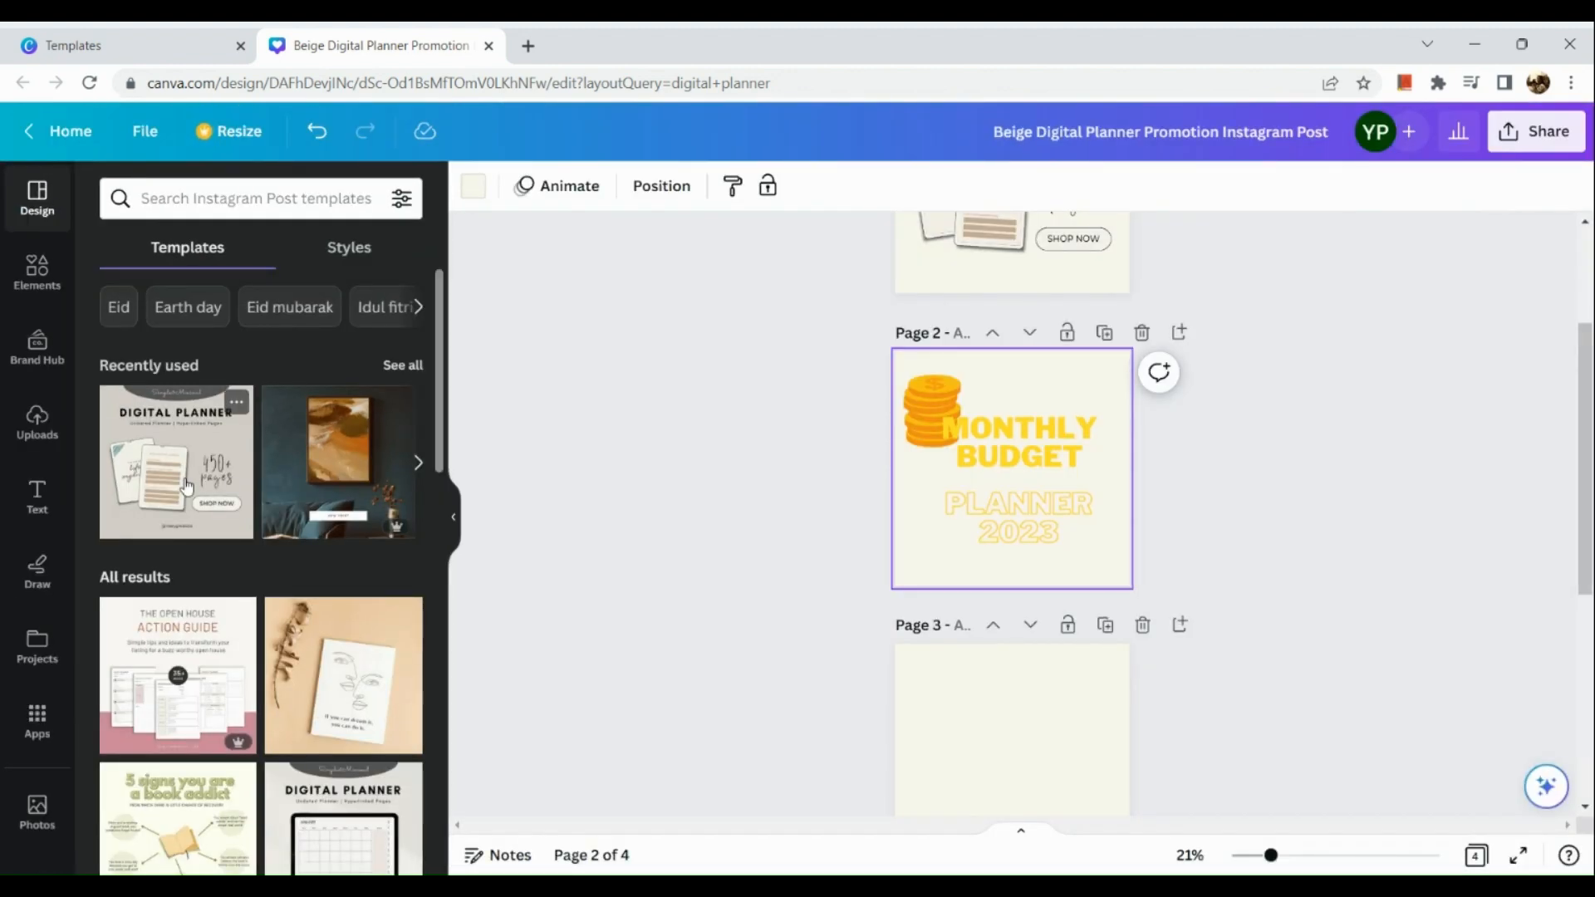
pyautogui.scroll(-6, 186, 487)
pyautogui.scroll(-4, 186, 486)
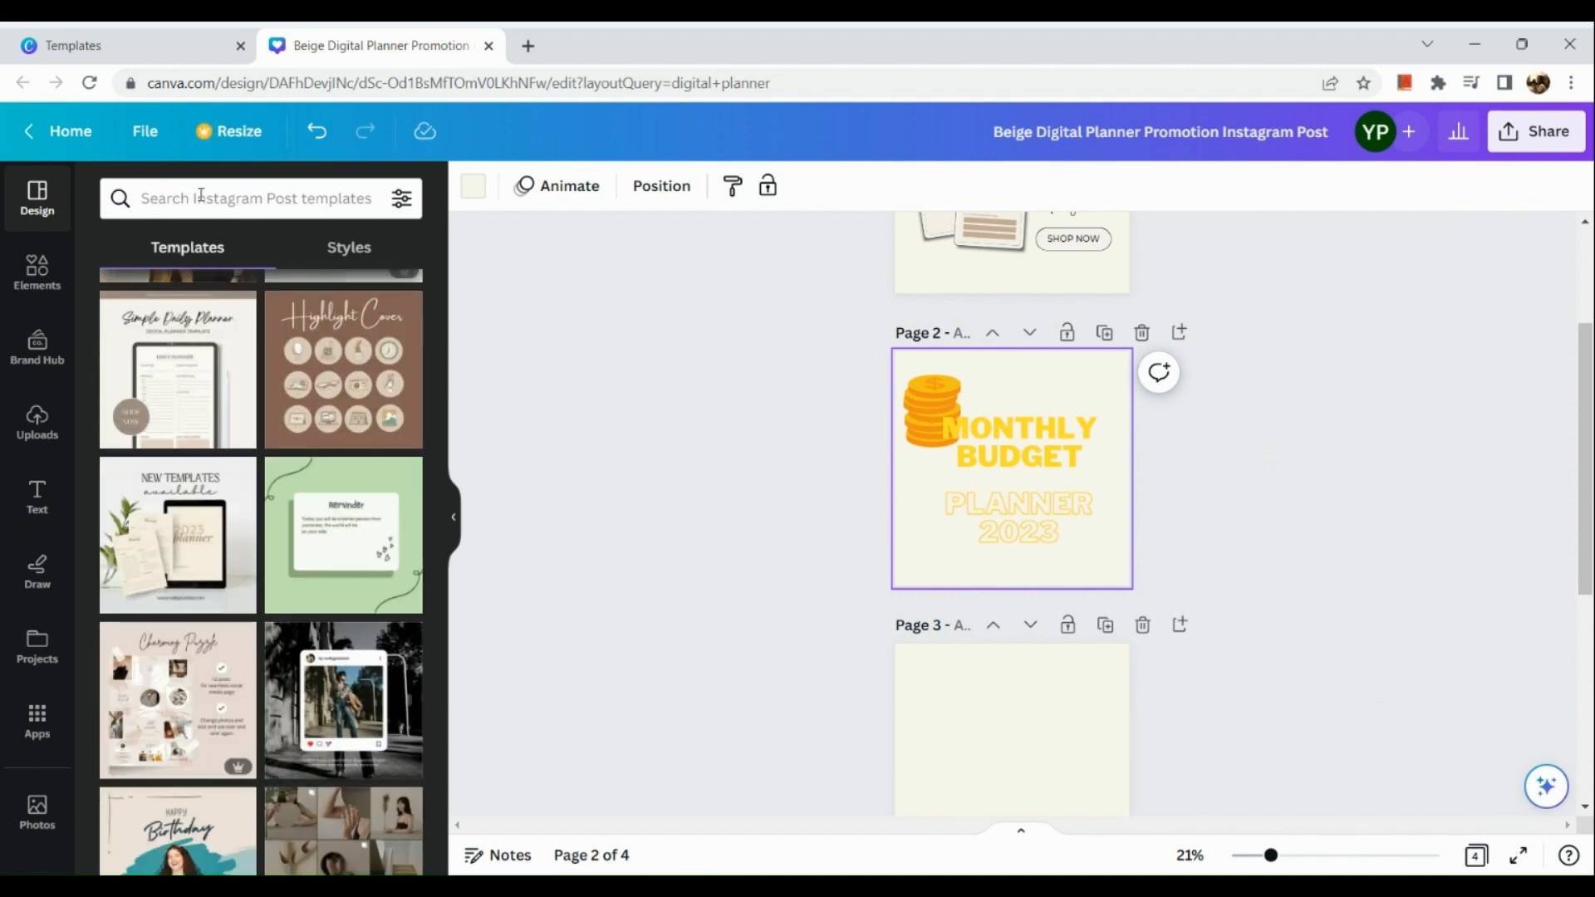
pyautogui.click(200, 195)
pyautogui.write('bs')
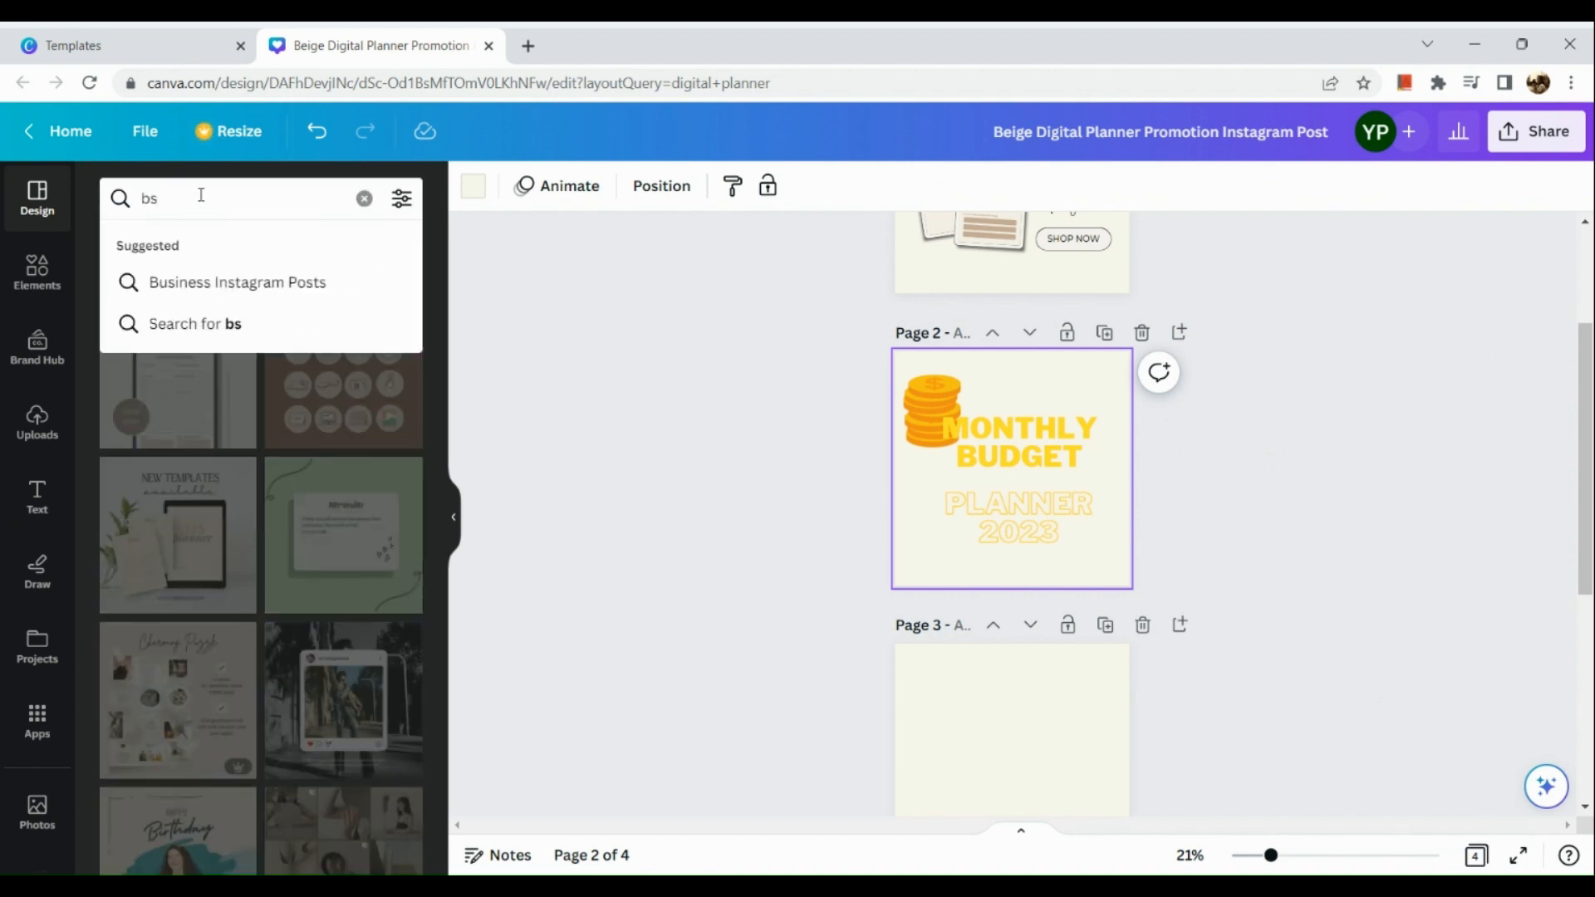
pyautogui.press('BackSpace')
pyautogui.write('a')
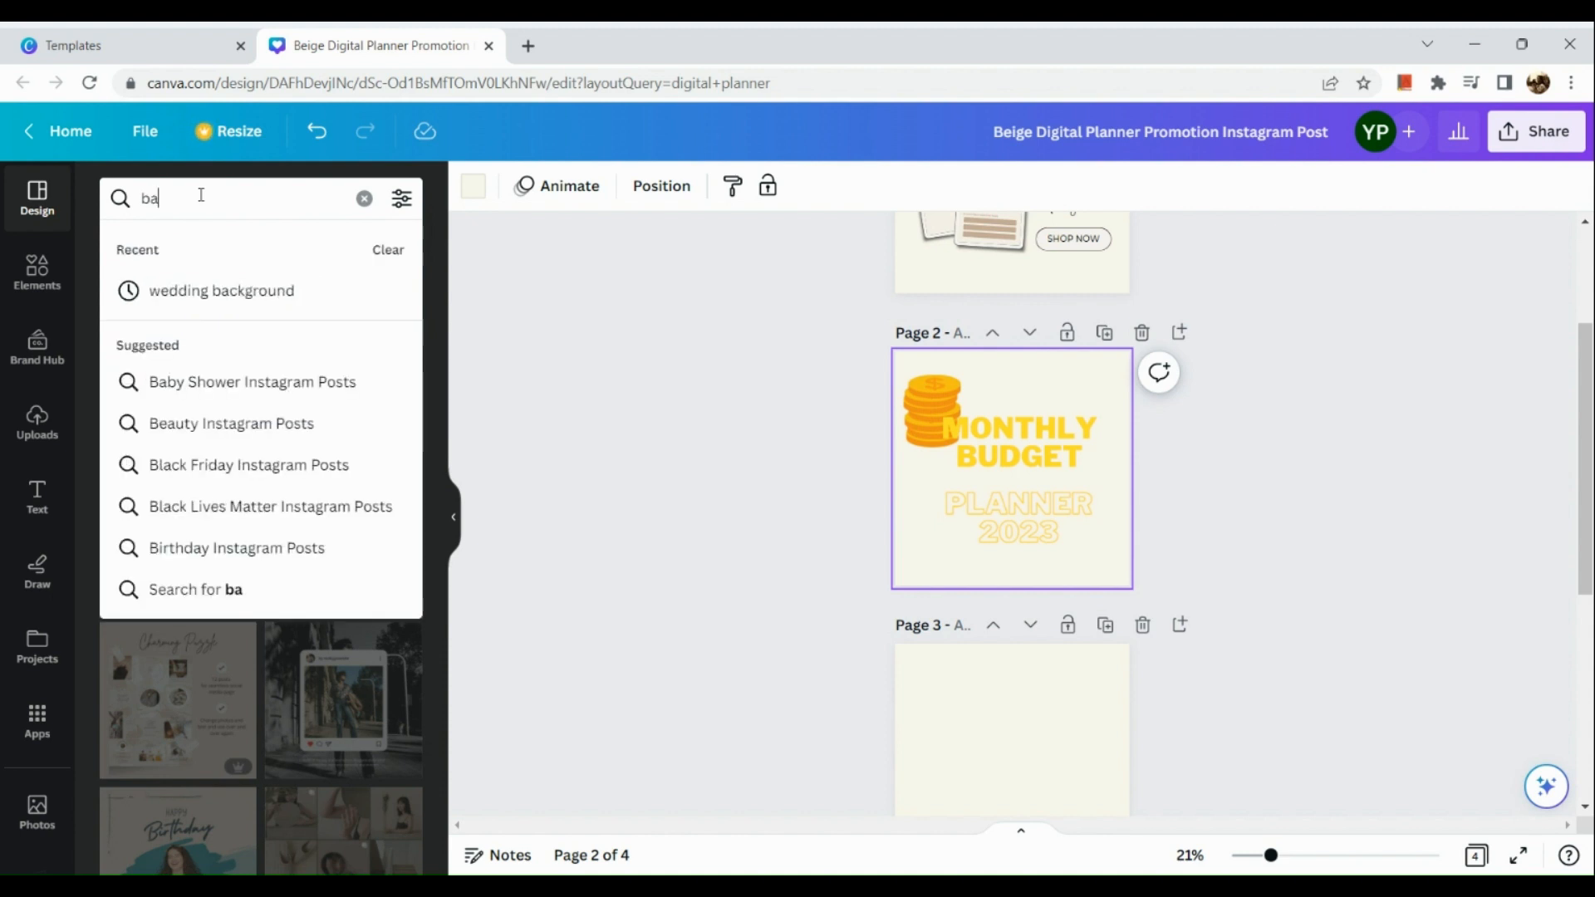
pyautogui.write('c')
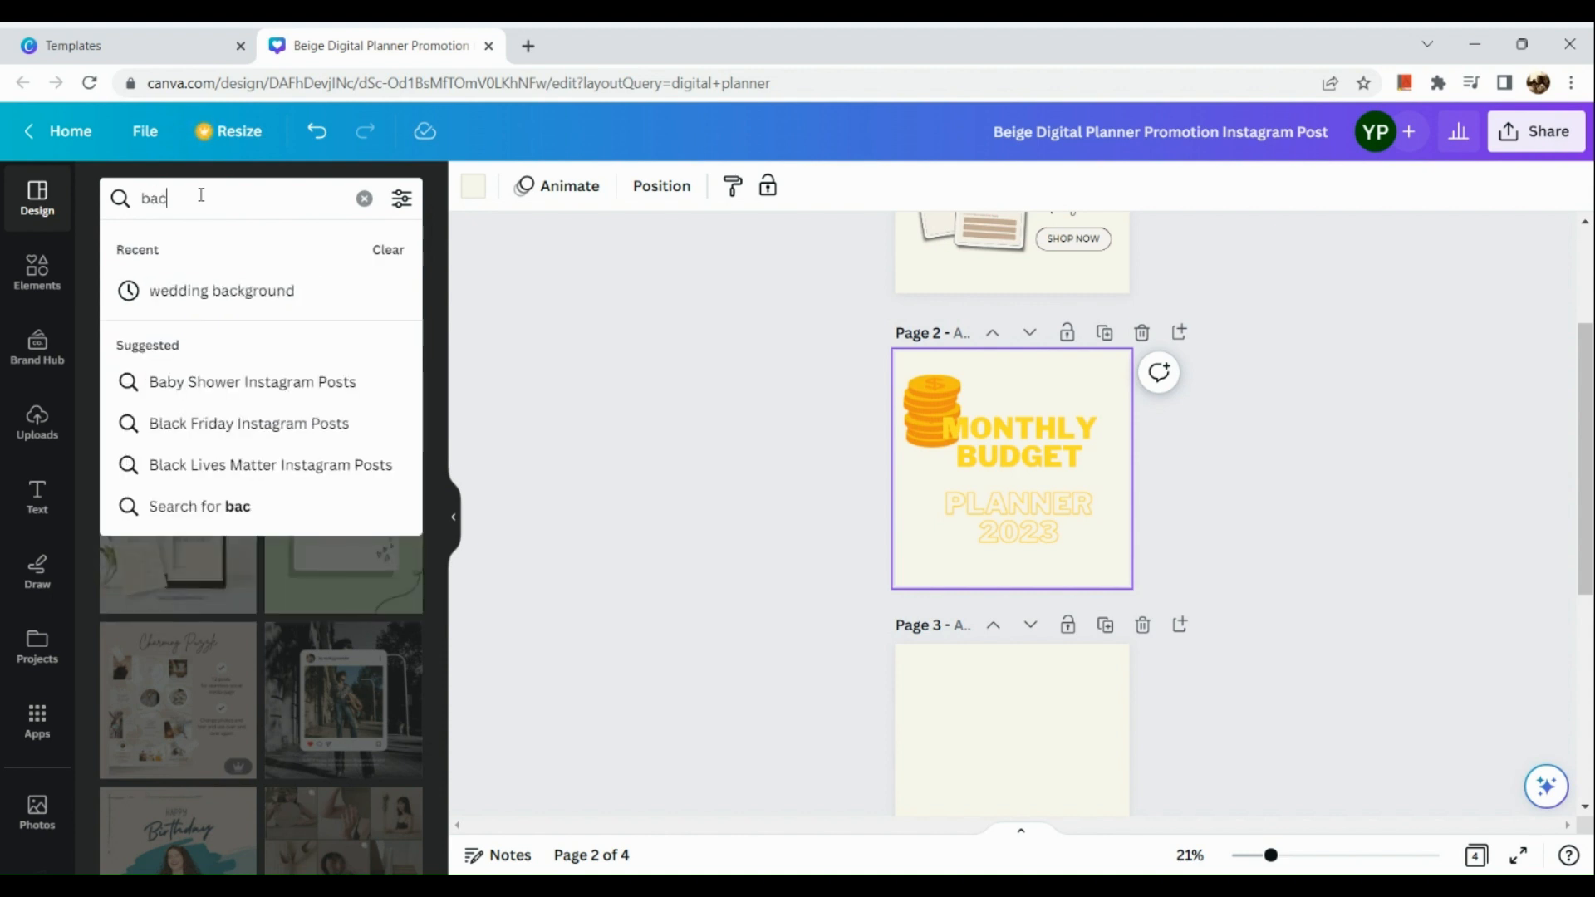
pyautogui.write('kgroun')
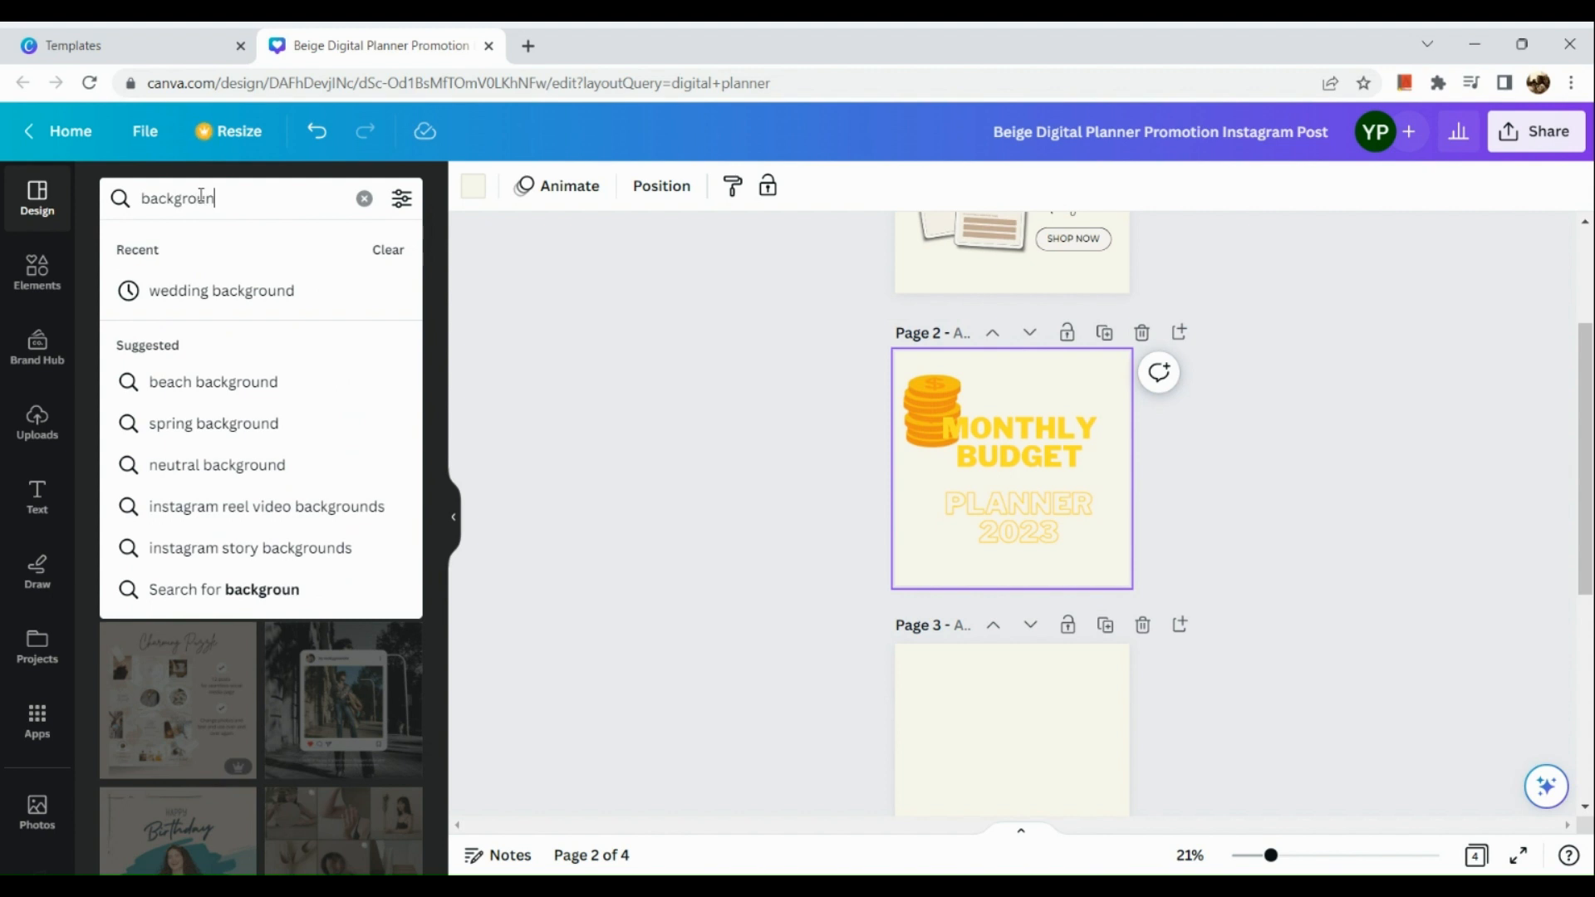
pyautogui.write('d')
pyautogui.press('Return')
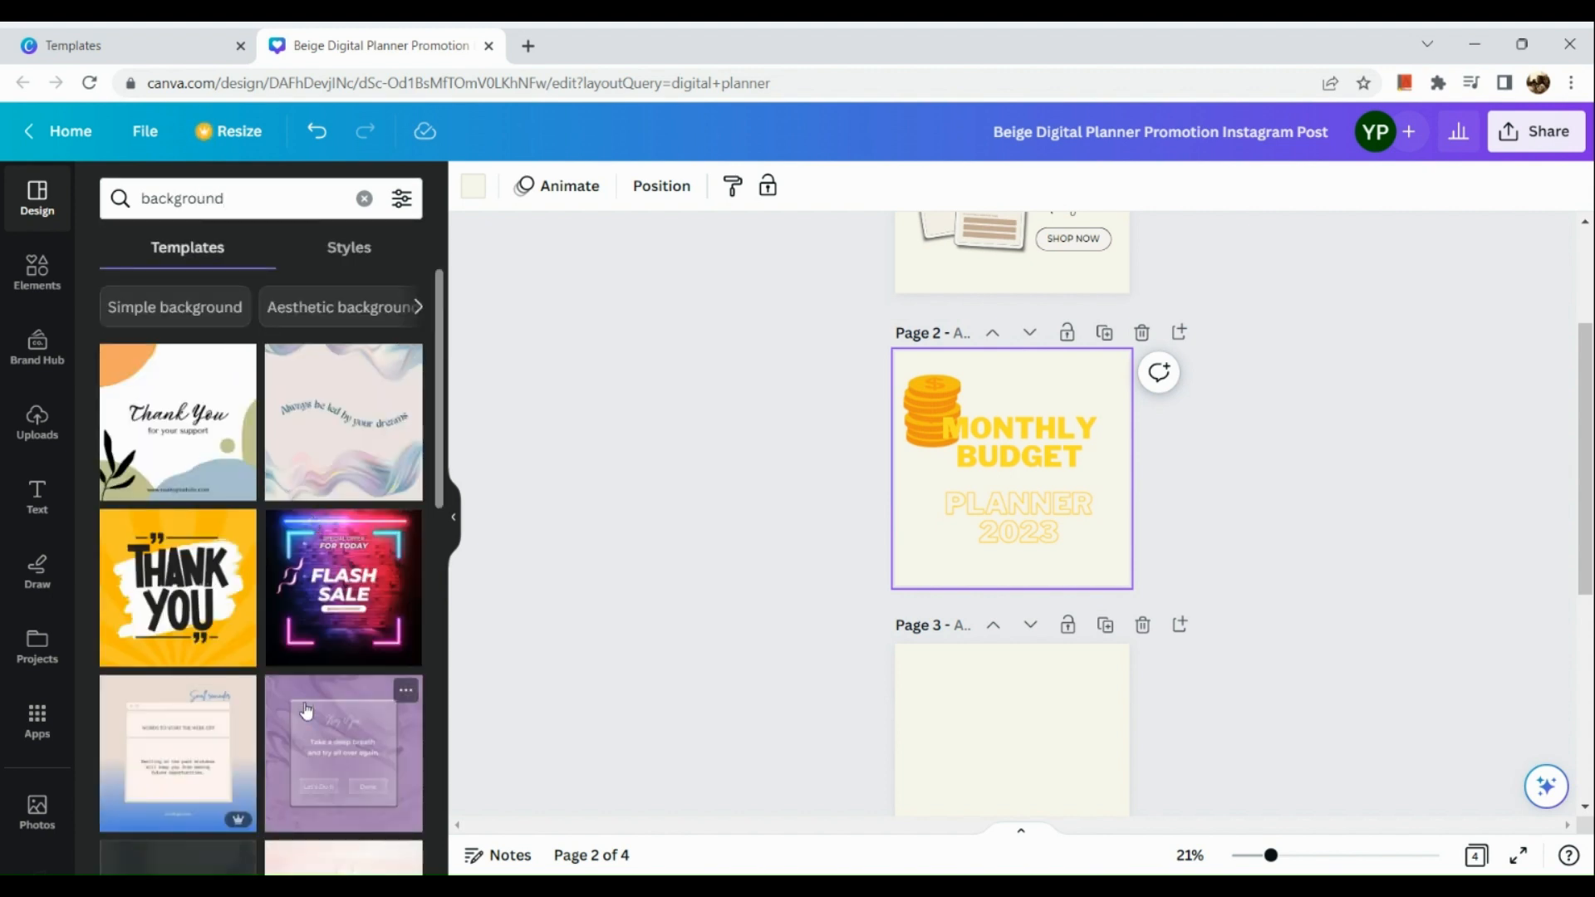
pyautogui.scroll(-3, 307, 710)
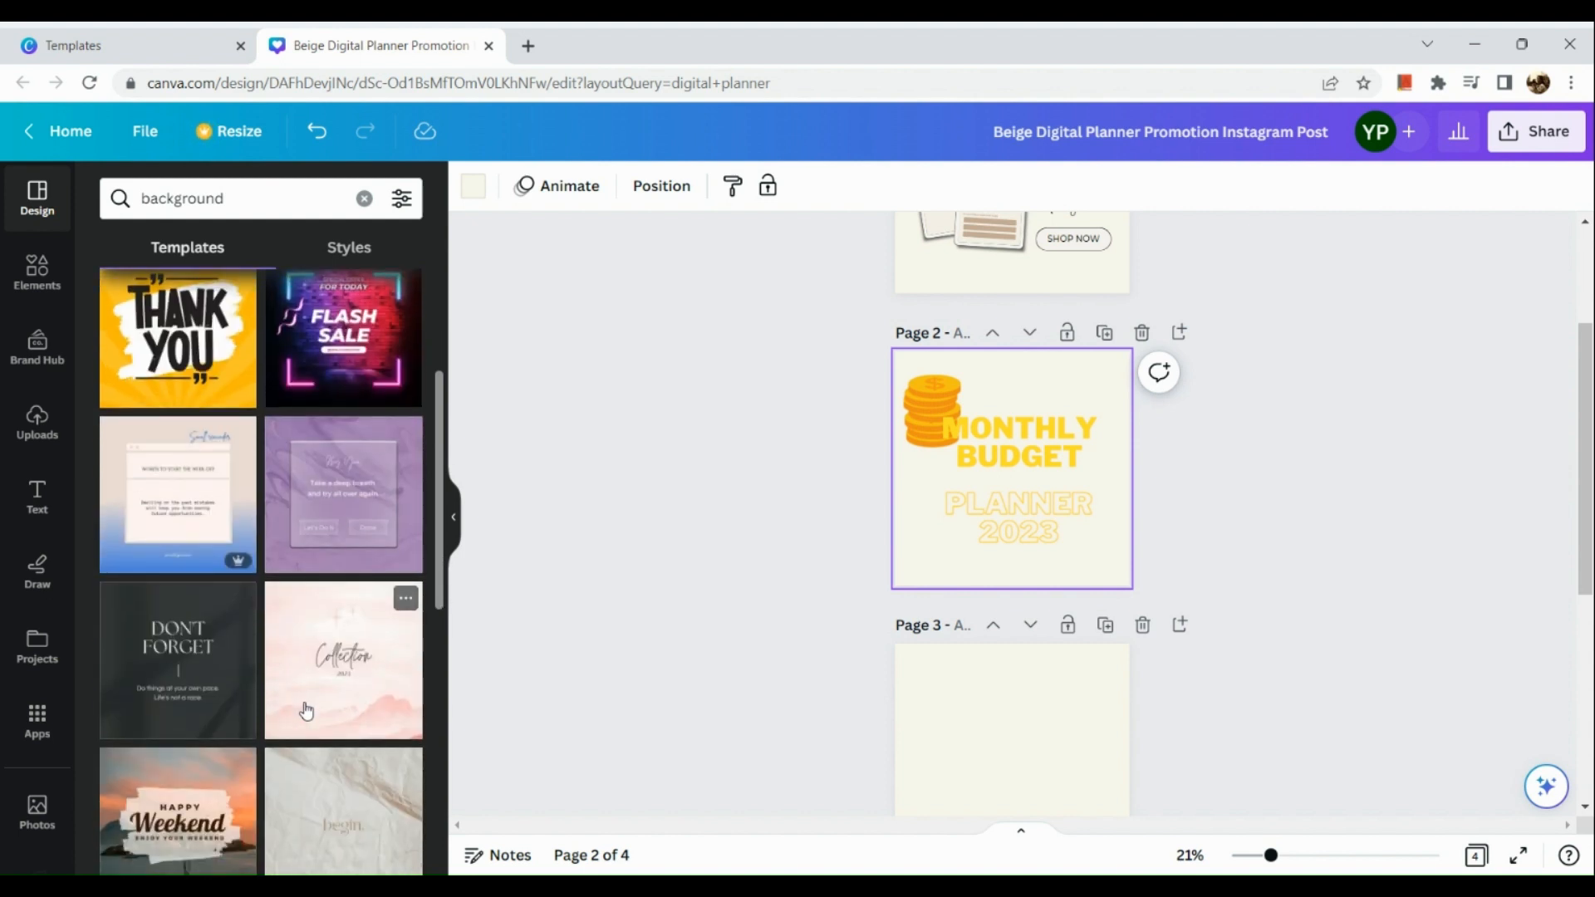
# - Apply the color and font style of the "Pink Rose Abstract Background Handwritten Instagram Post" template to page 2
pyautogui.click(306, 708)
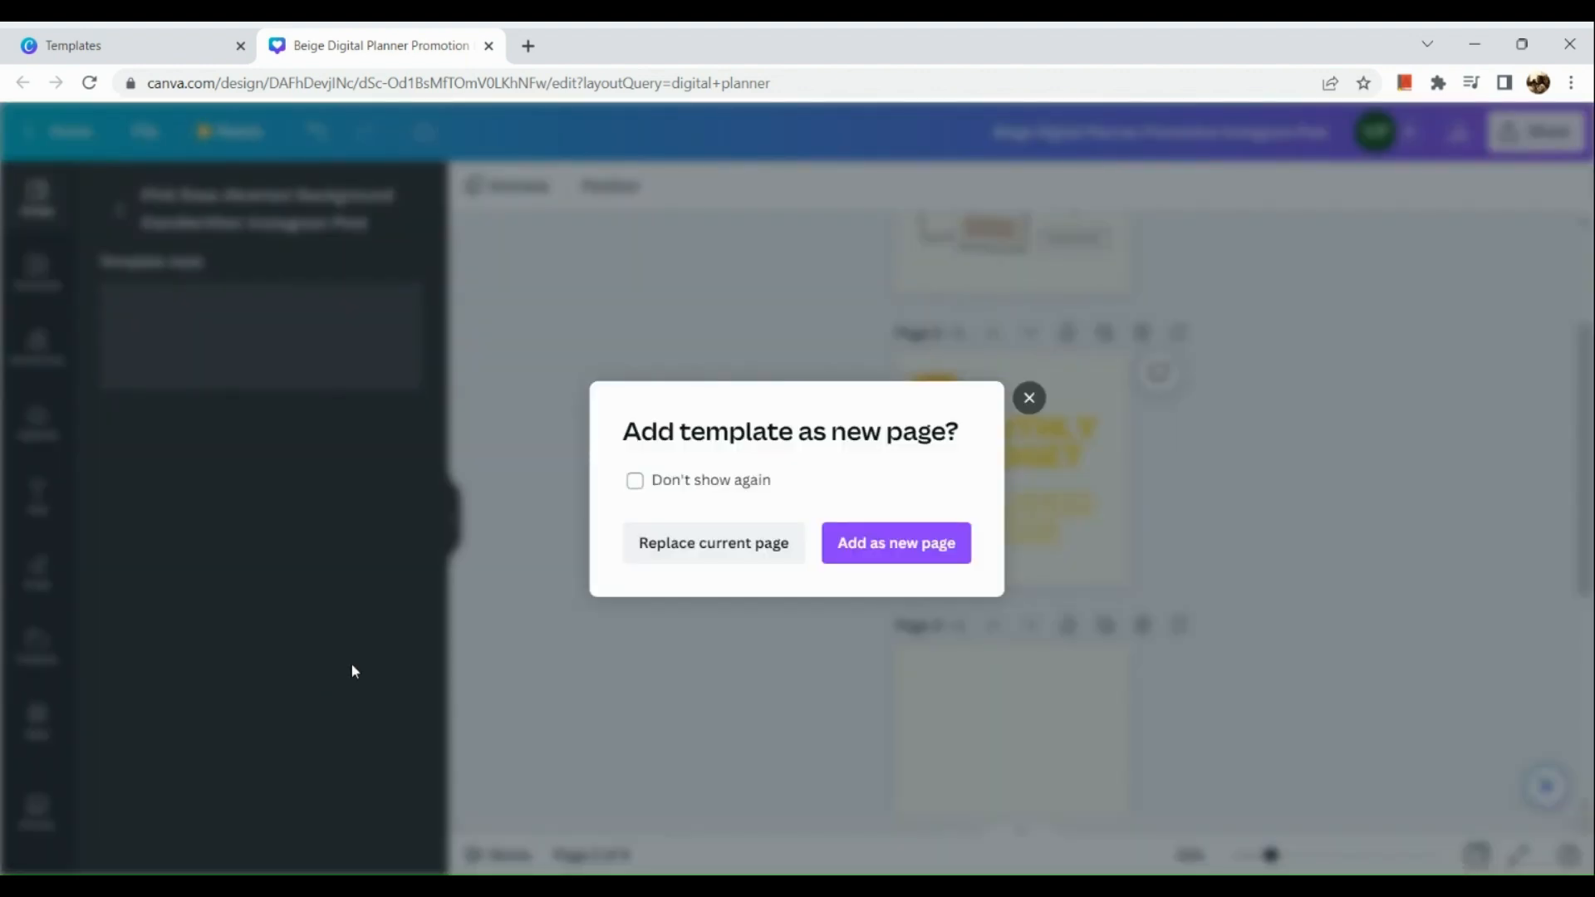
pyautogui.click(1029, 398)
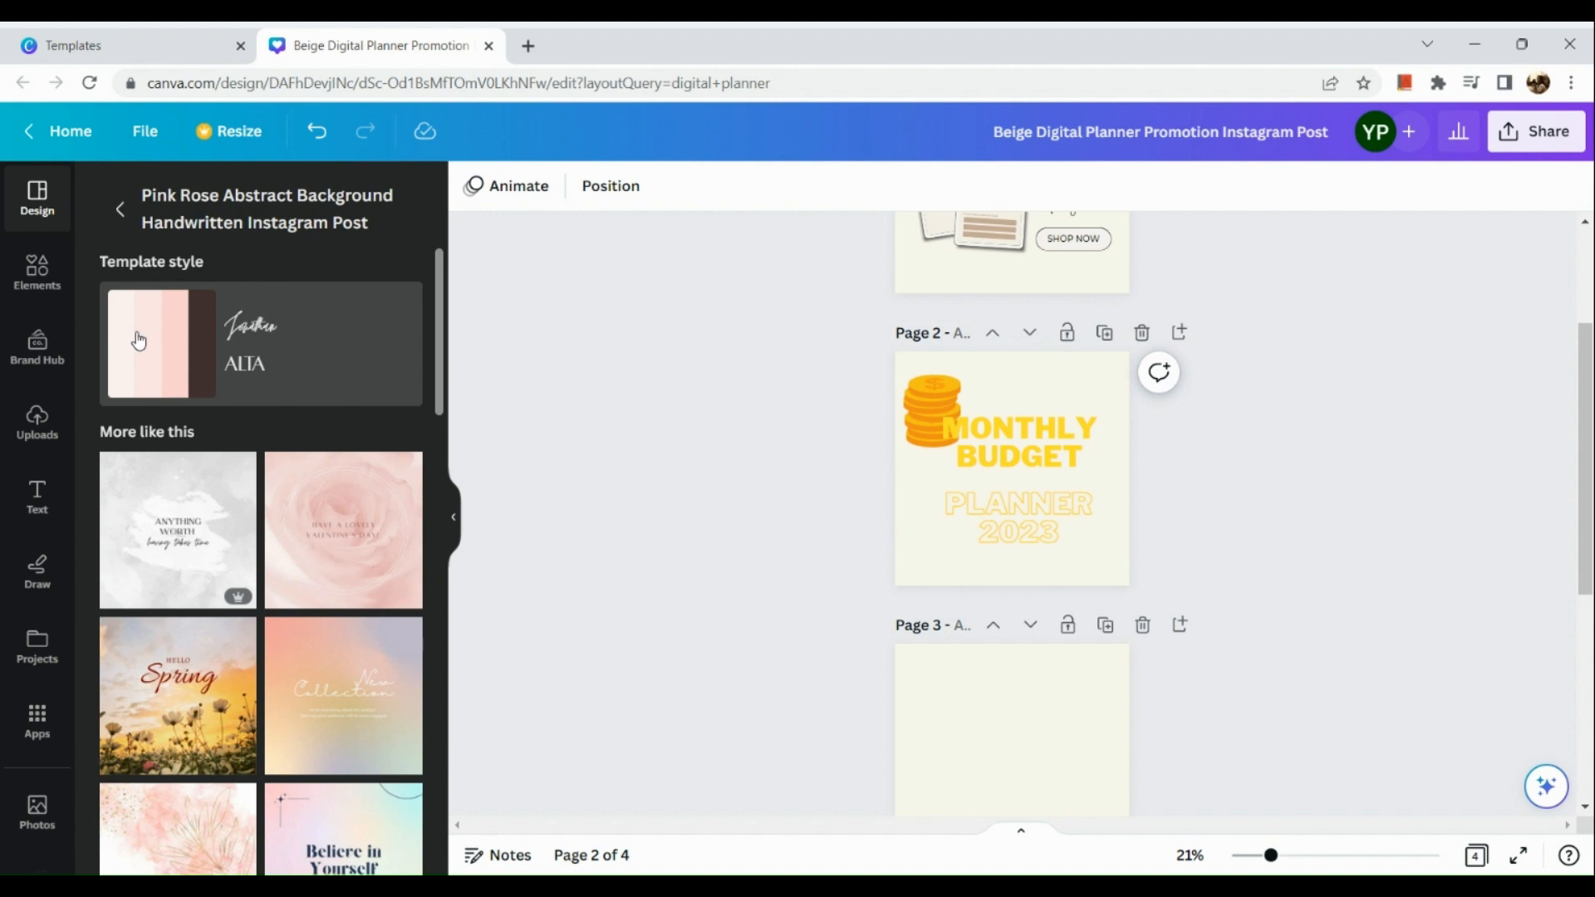
pyautogui.click(146, 342)
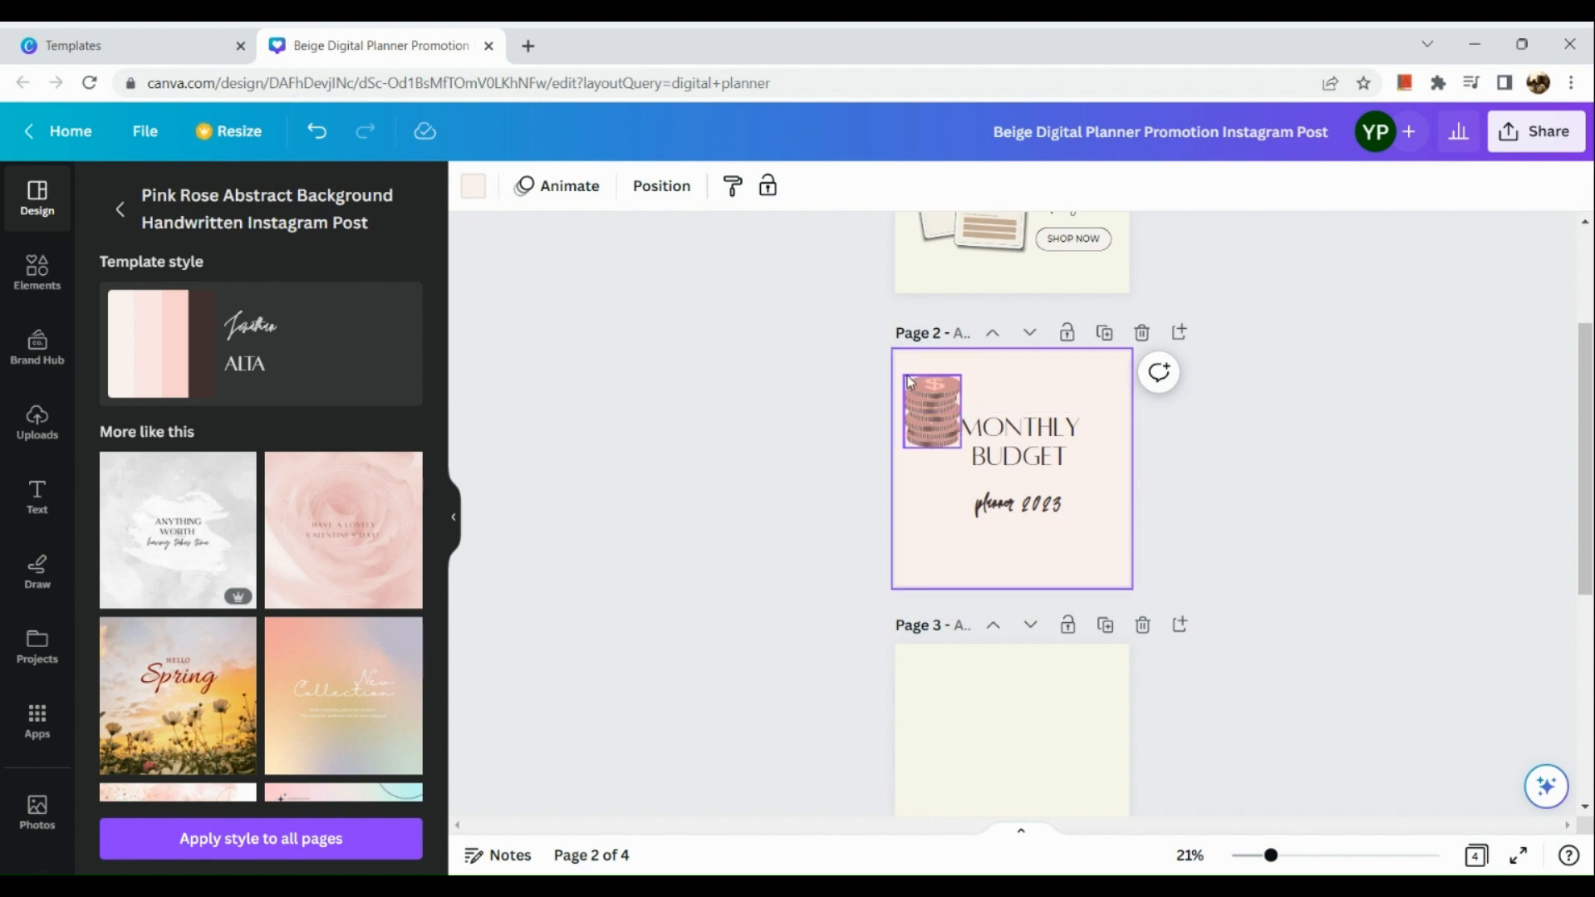
pyautogui.click(366, 563)
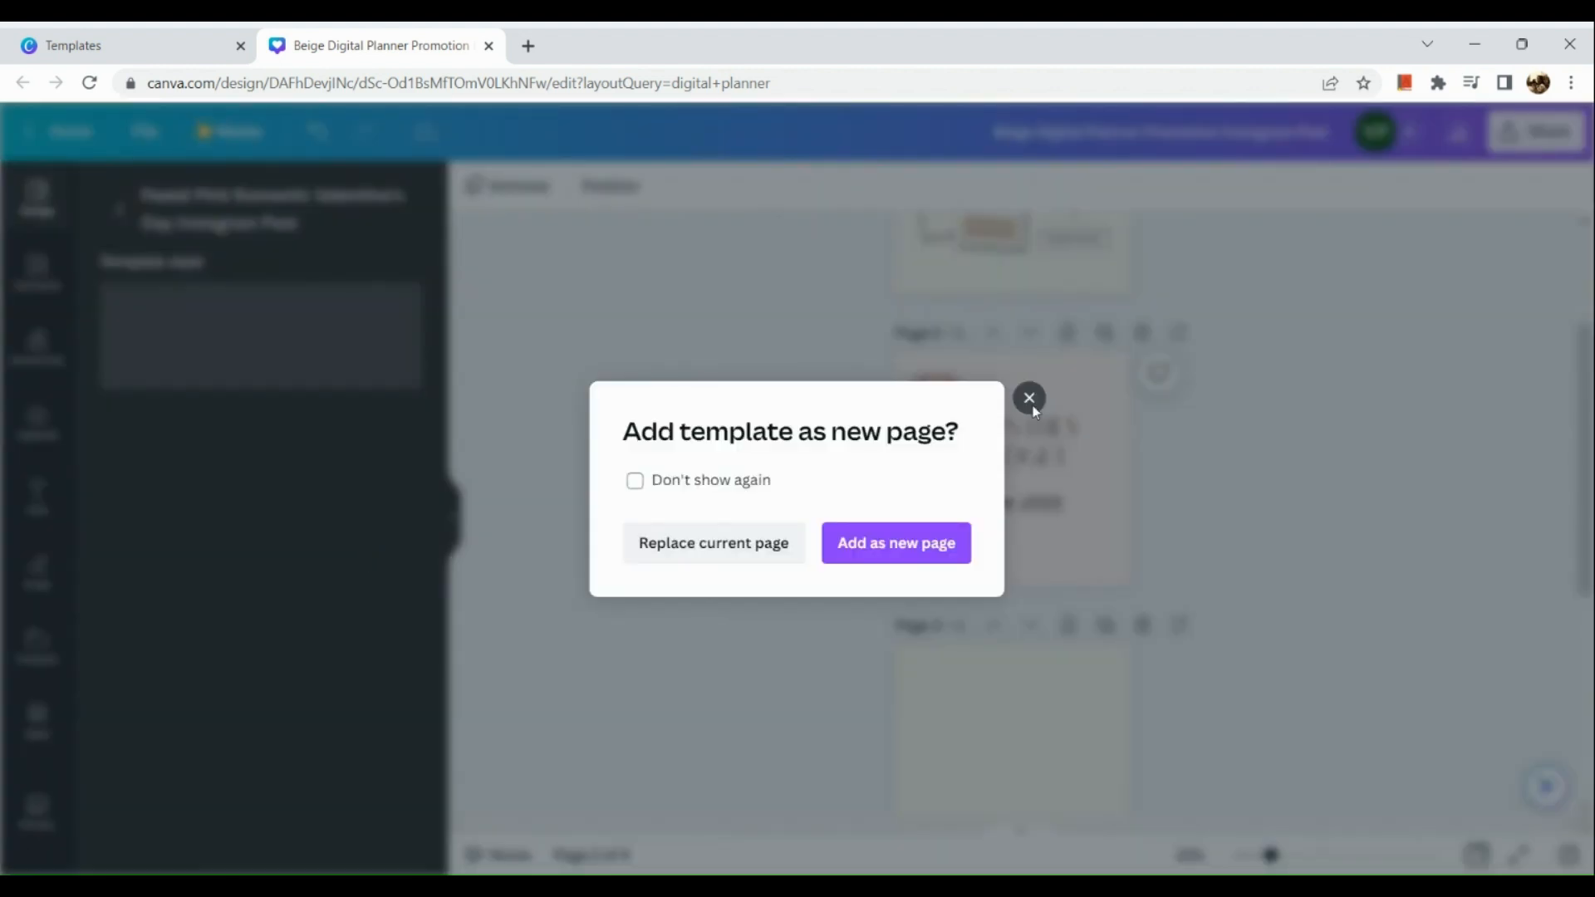
pyautogui.click(1031, 402)
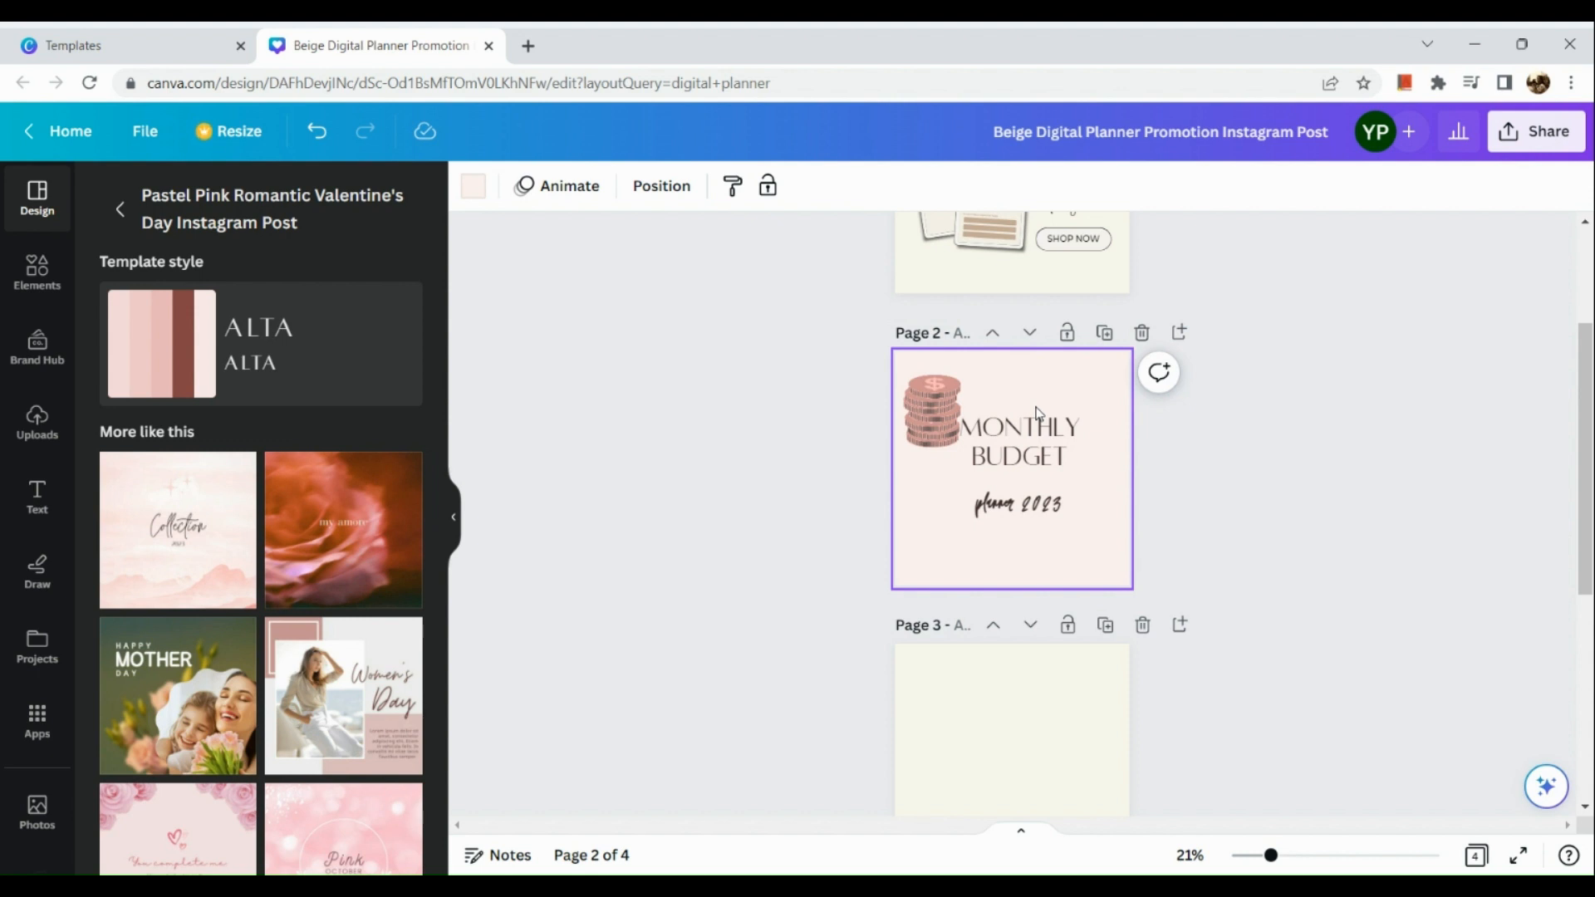
# - Increase the font size of the "planner 2023" text on page 2 to 116
pyautogui.doubleClick(972, 494)
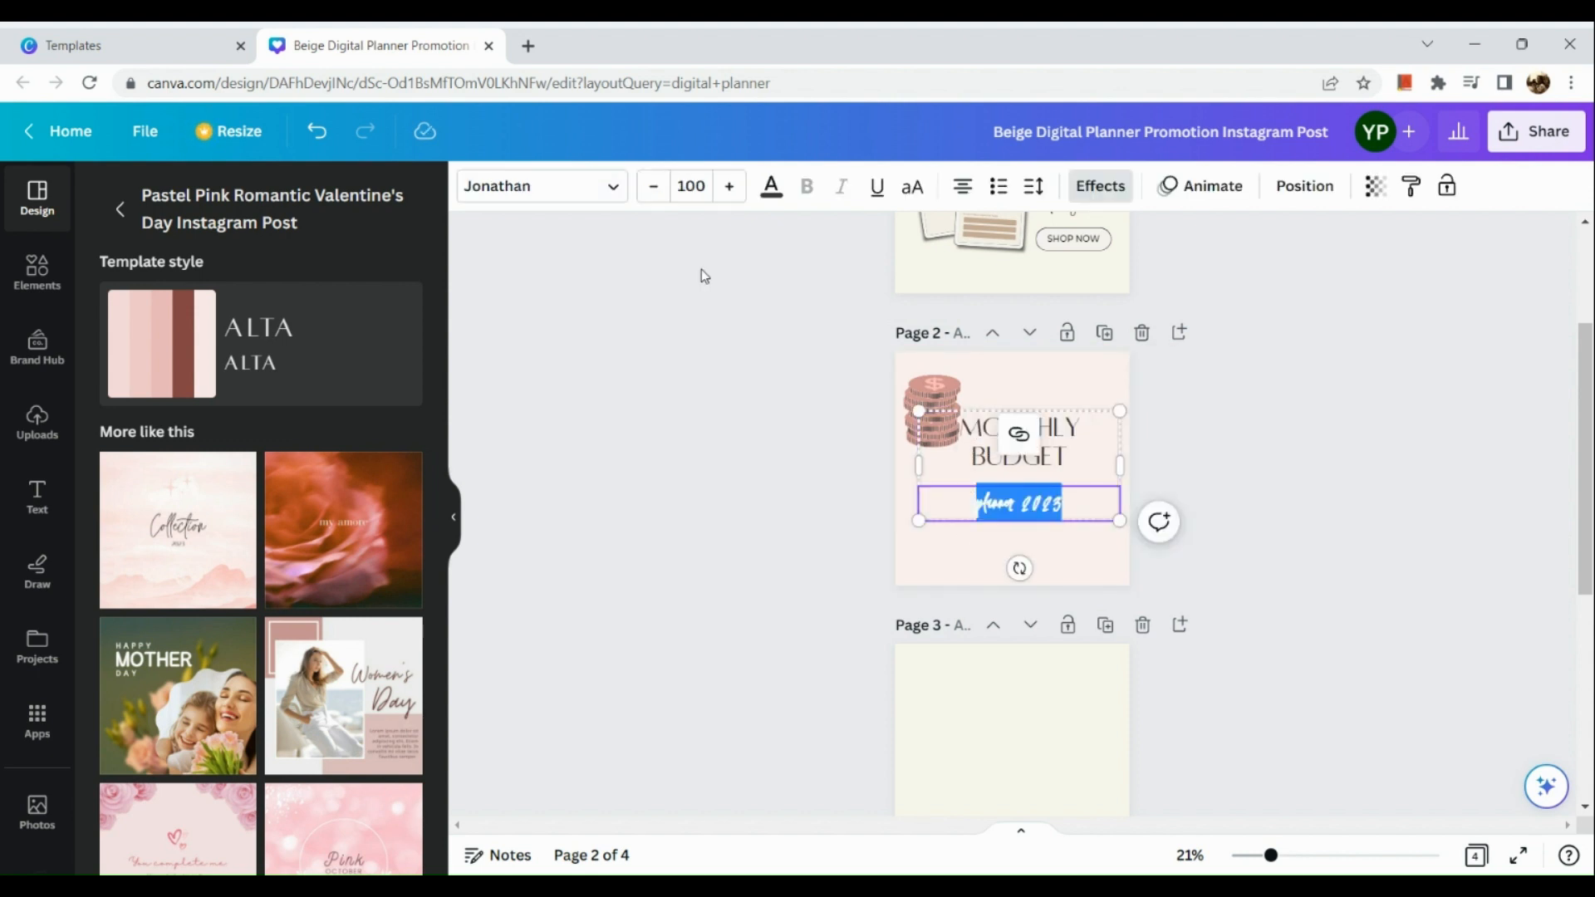
pyautogui.click(729, 186)
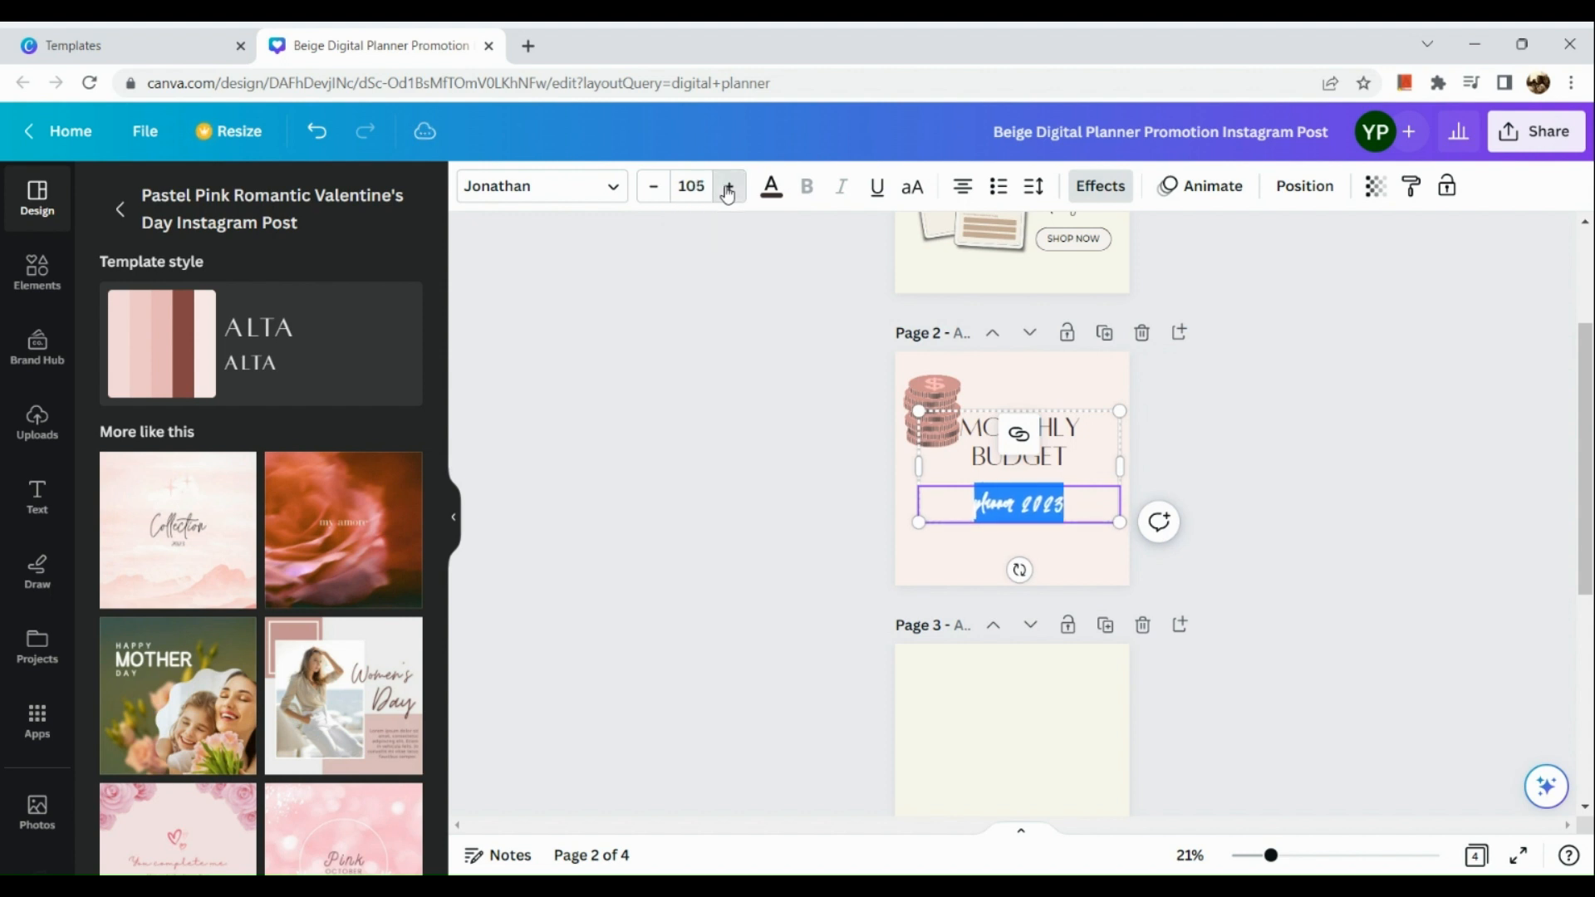
pyautogui.click(729, 188)
pyautogui.click(729, 188)
pyautogui.click(728, 188)
pyautogui.click(728, 188)
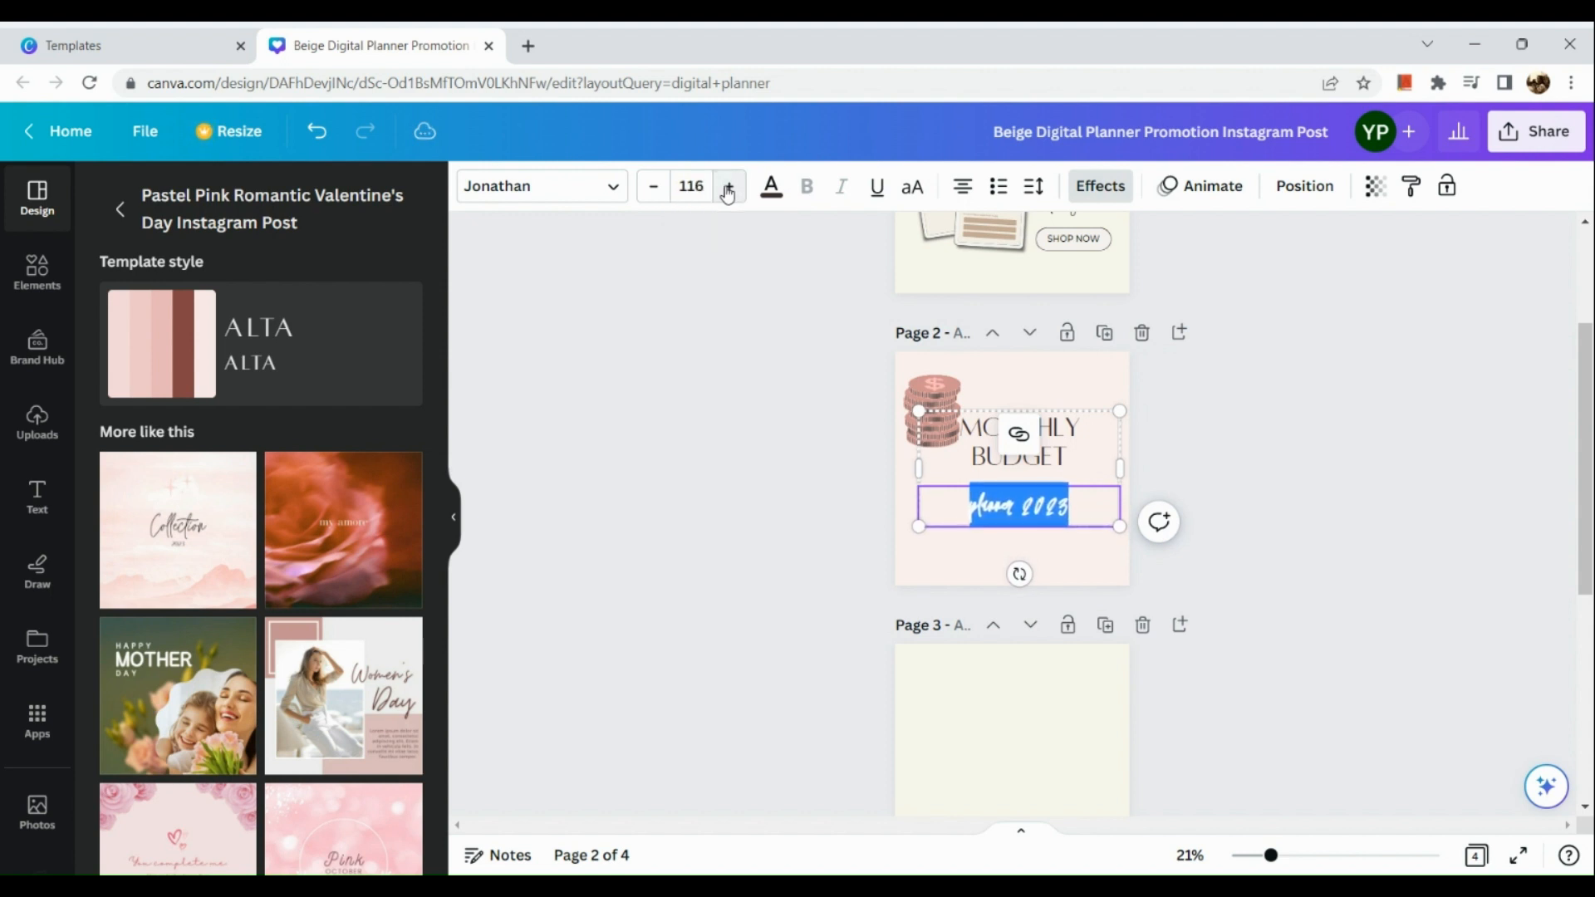
pyautogui.click(696, 323)
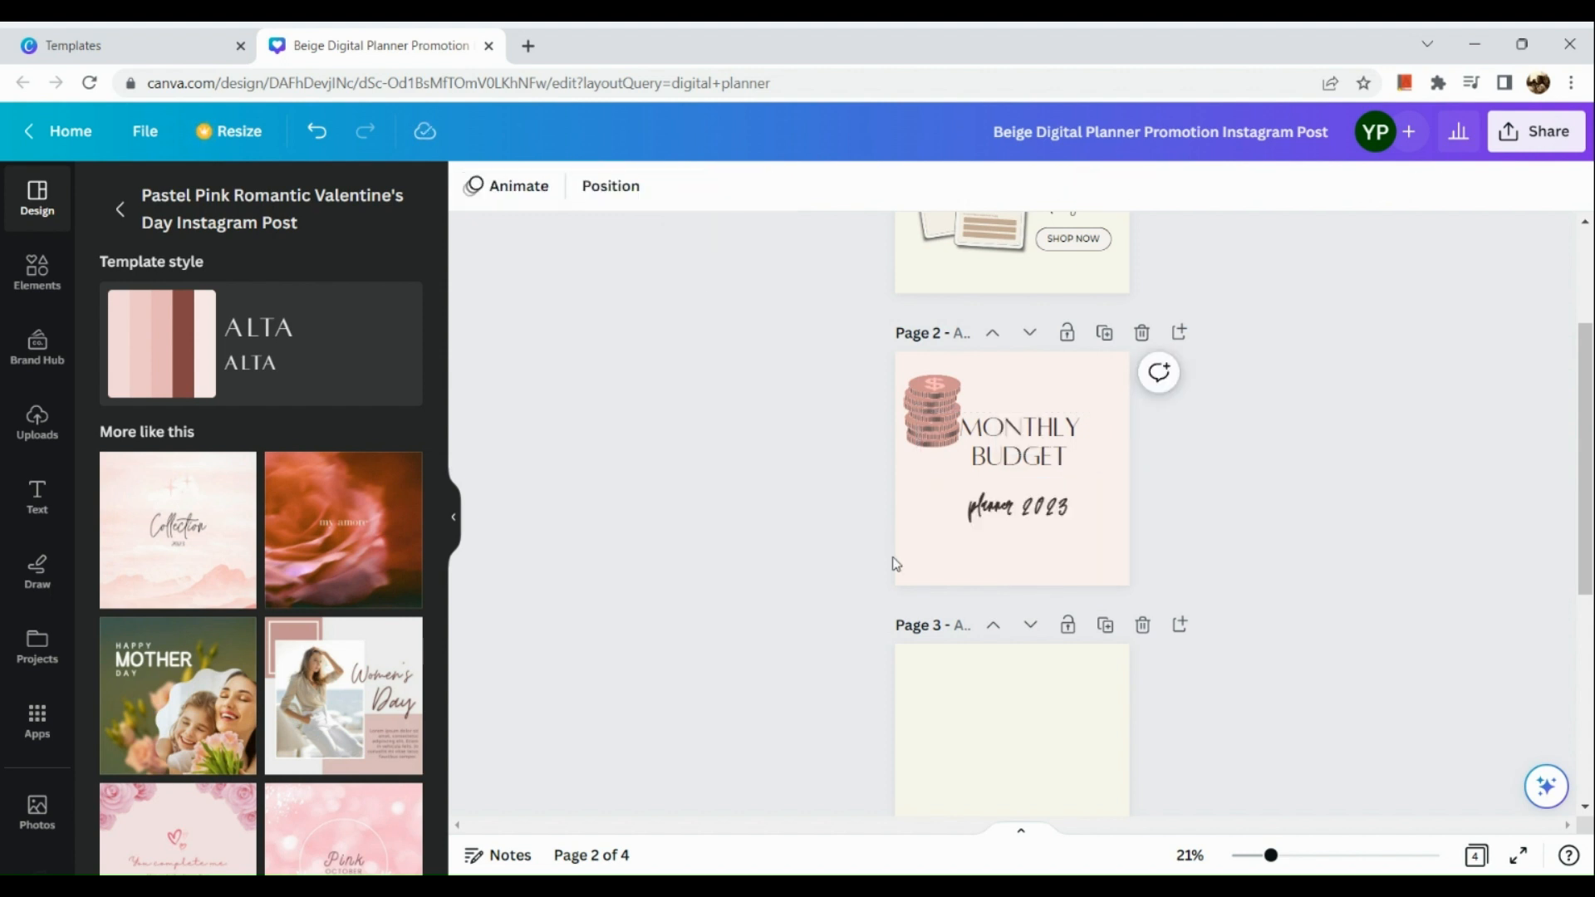
# - Fill blank page 3 with the pink "Collection" template, Pink Rose Abstract Background Handwritten Instagram Post
pyautogui.scroll(-1, 895, 563)
pyautogui.scroll(-1, 834, 712)
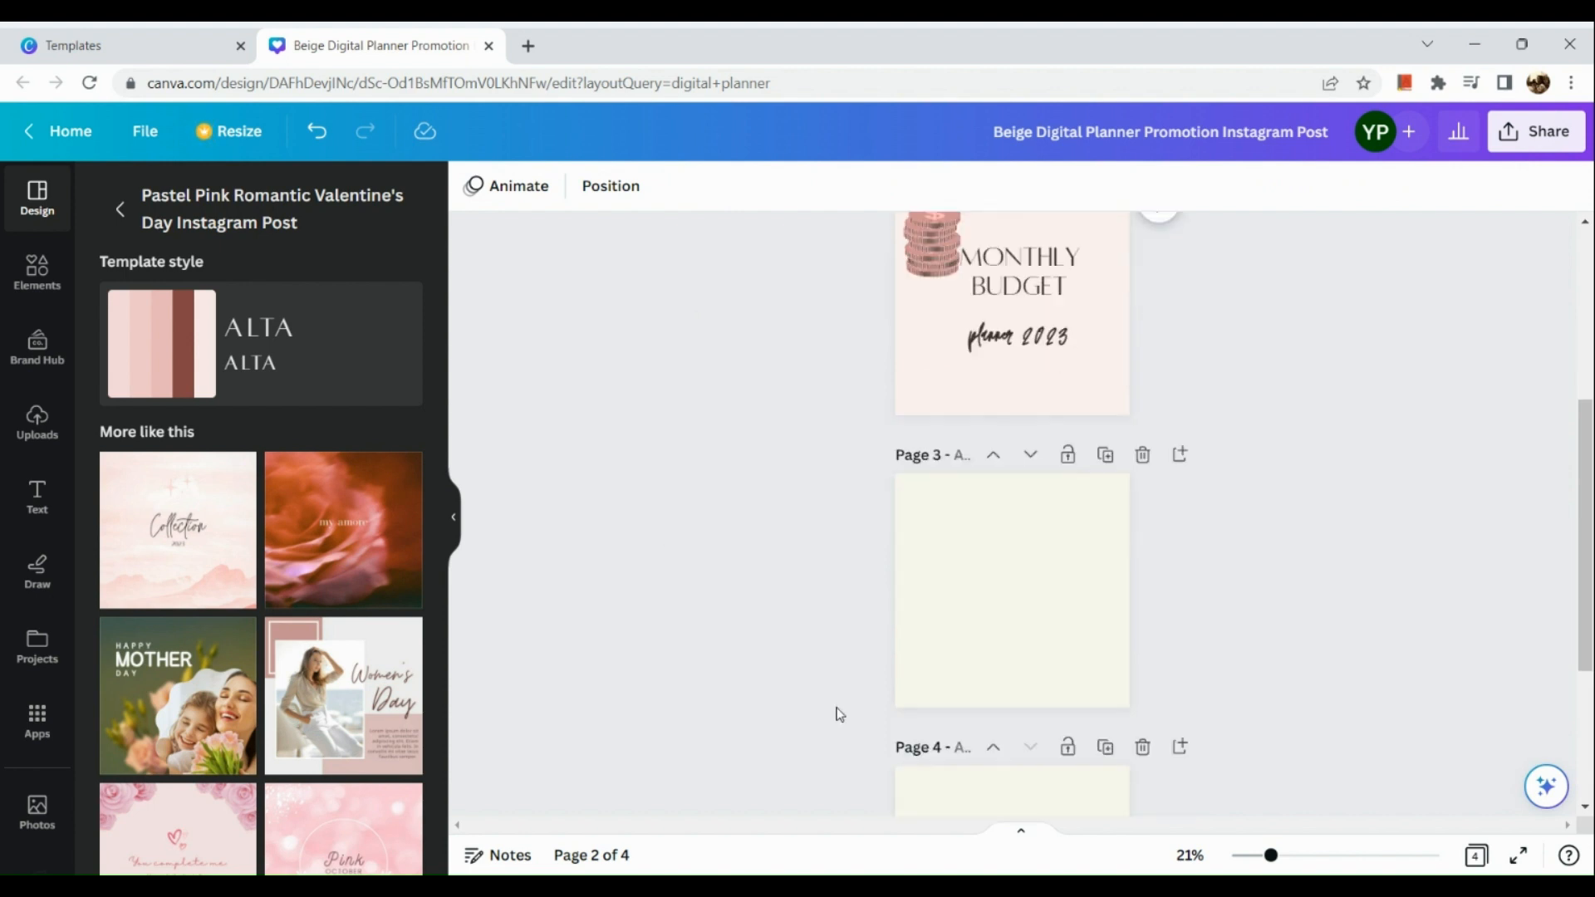
pyautogui.scroll(-1, 840, 705)
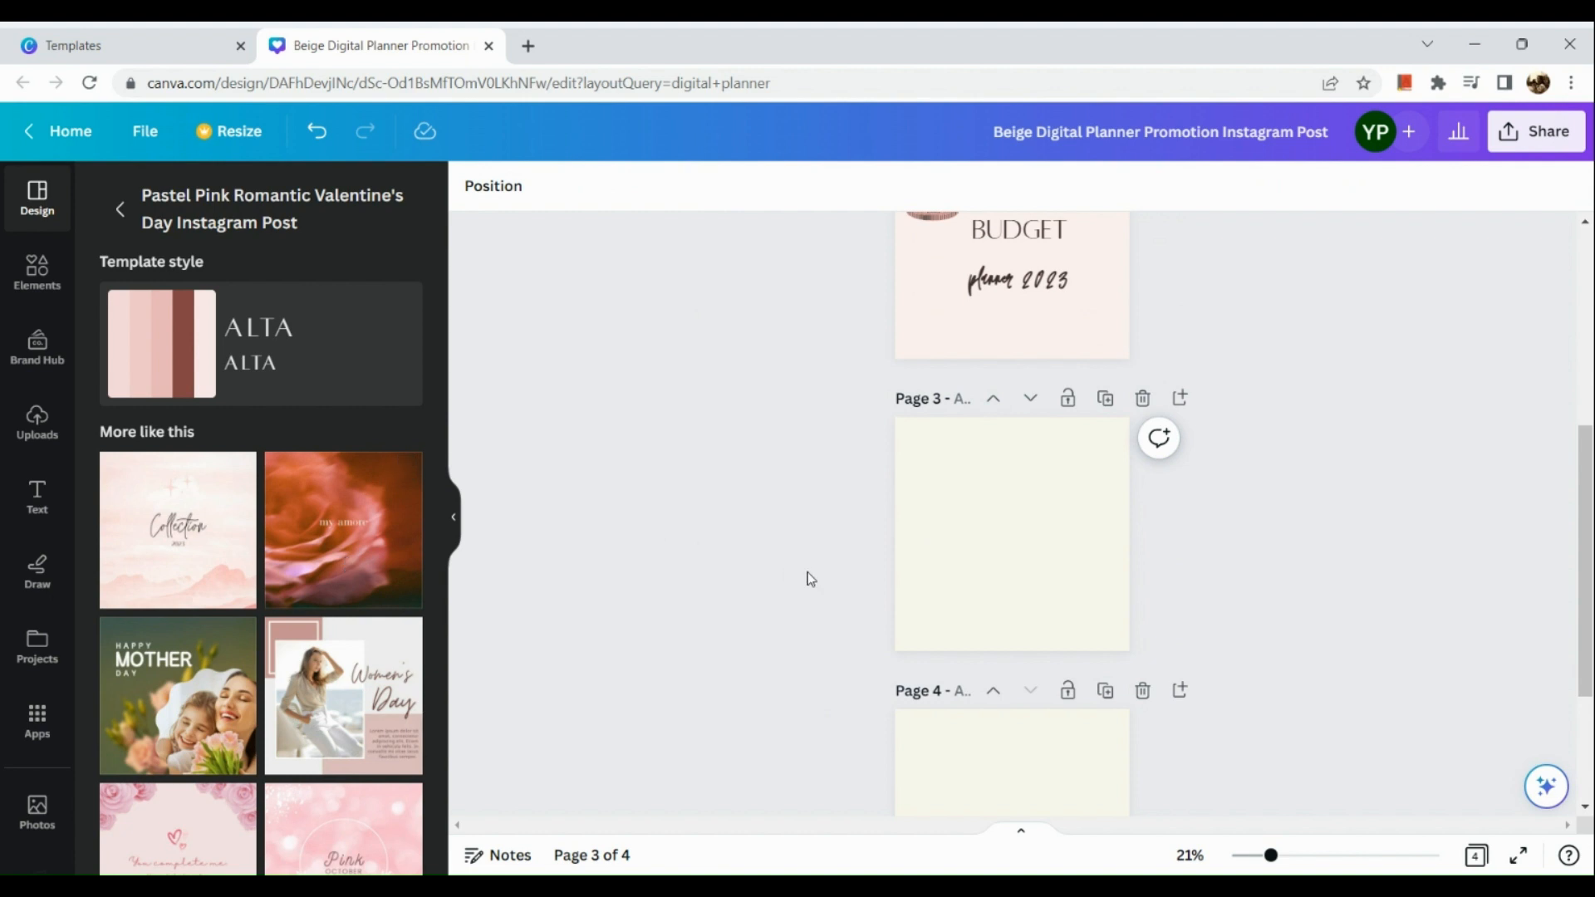
pyautogui.click(982, 534)
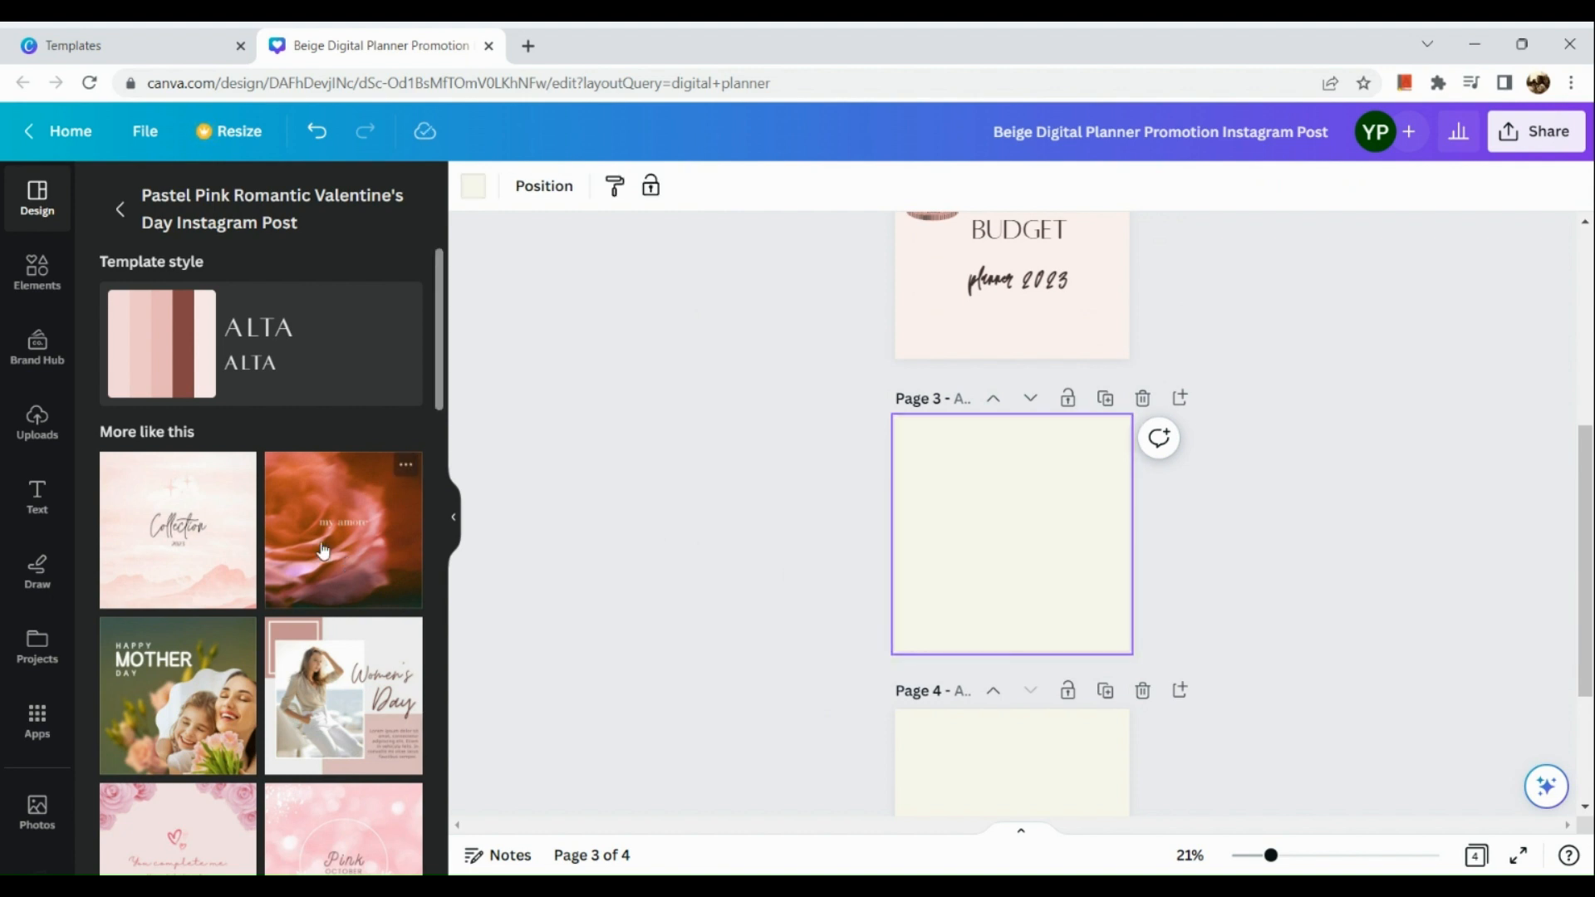
pyautogui.click(207, 536)
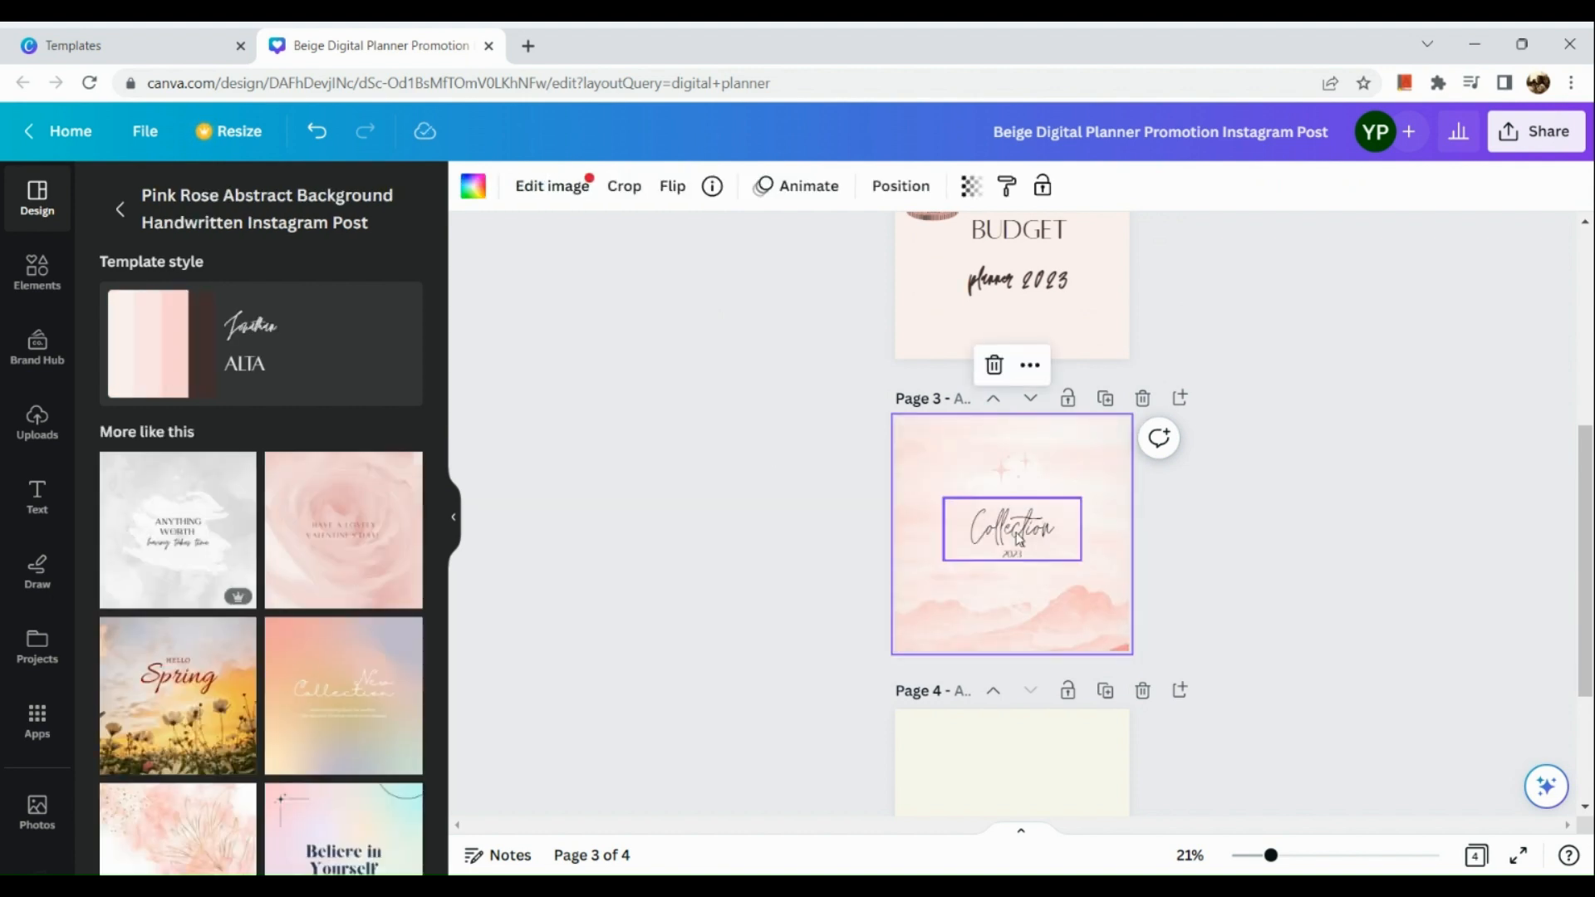
# - Replace the "Collection" heading on page 3 with "monthly goals"
pyautogui.click(1014, 534)
pyautogui.click(1016, 532)
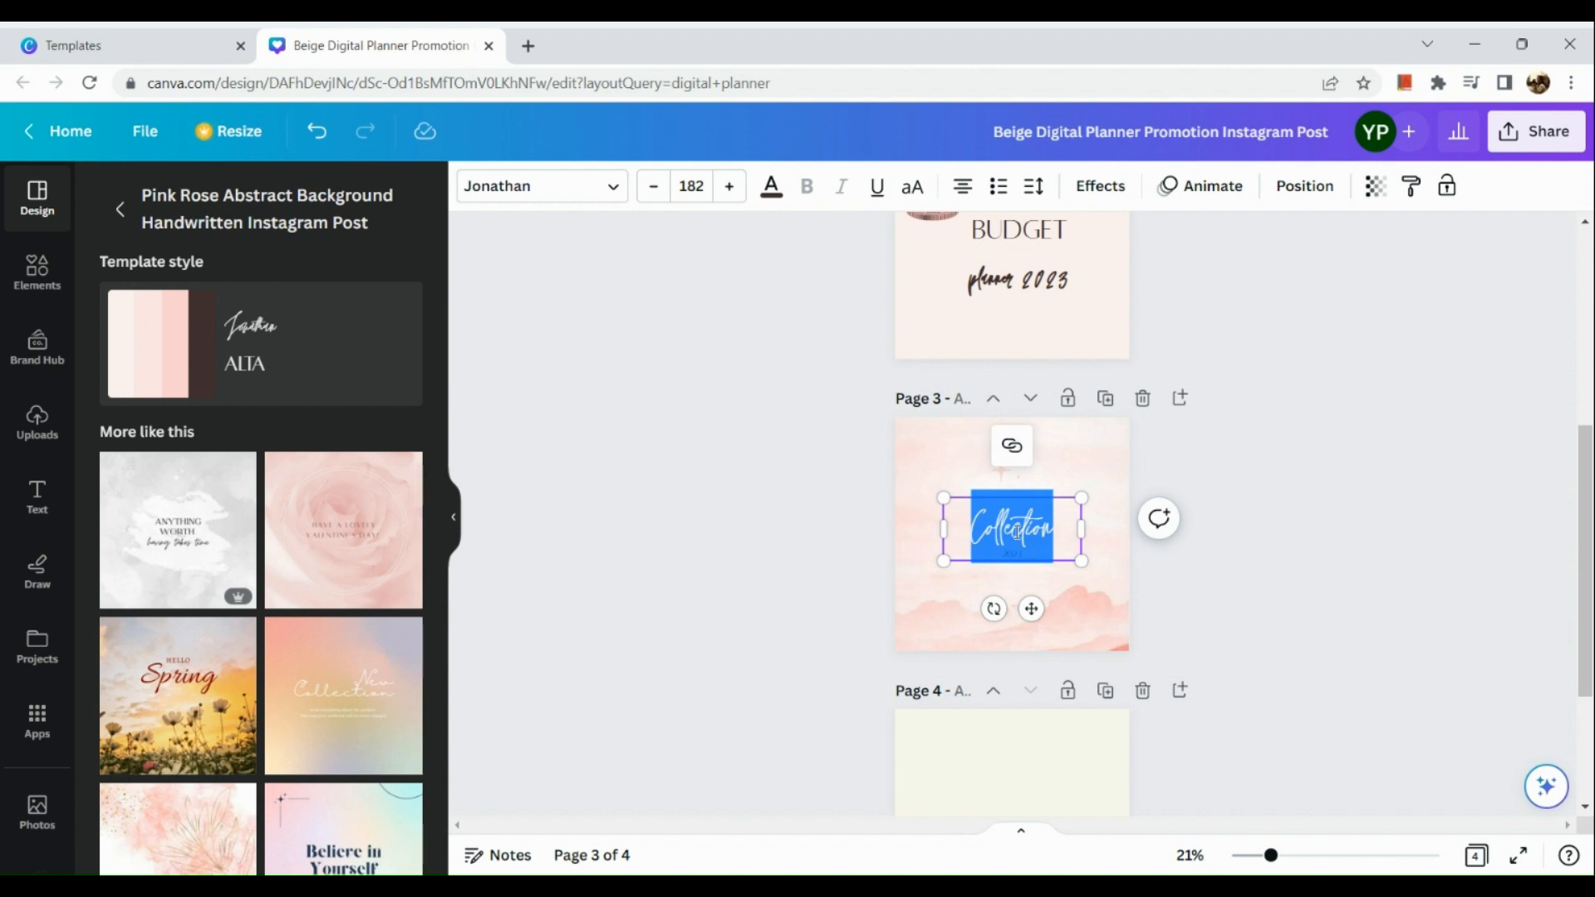
pyautogui.write('most')
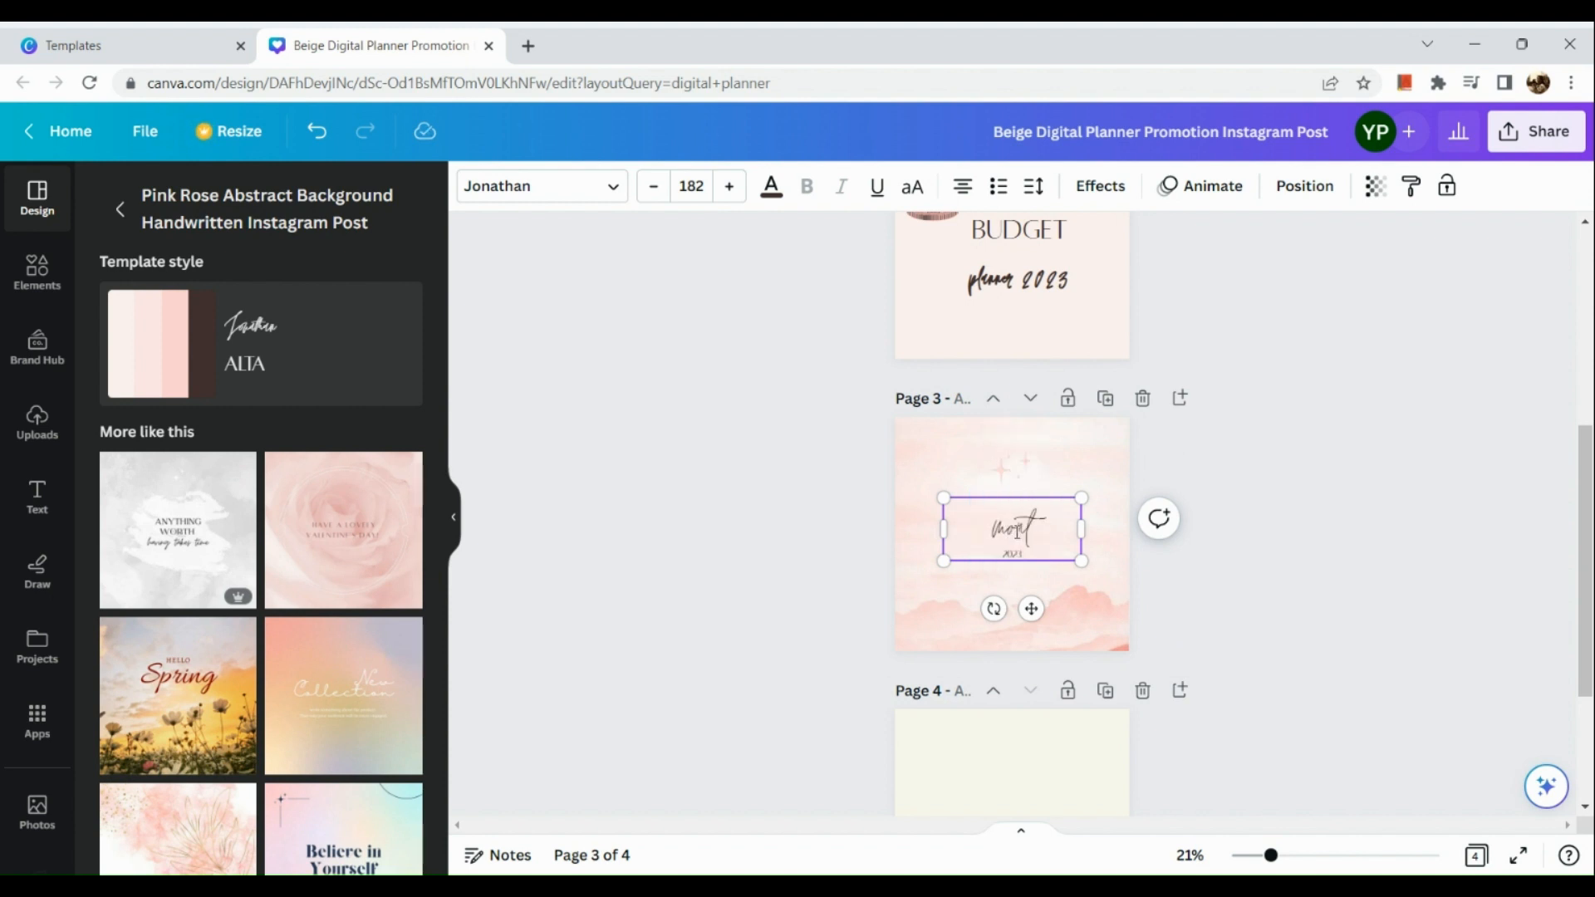
pyautogui.write('hly')
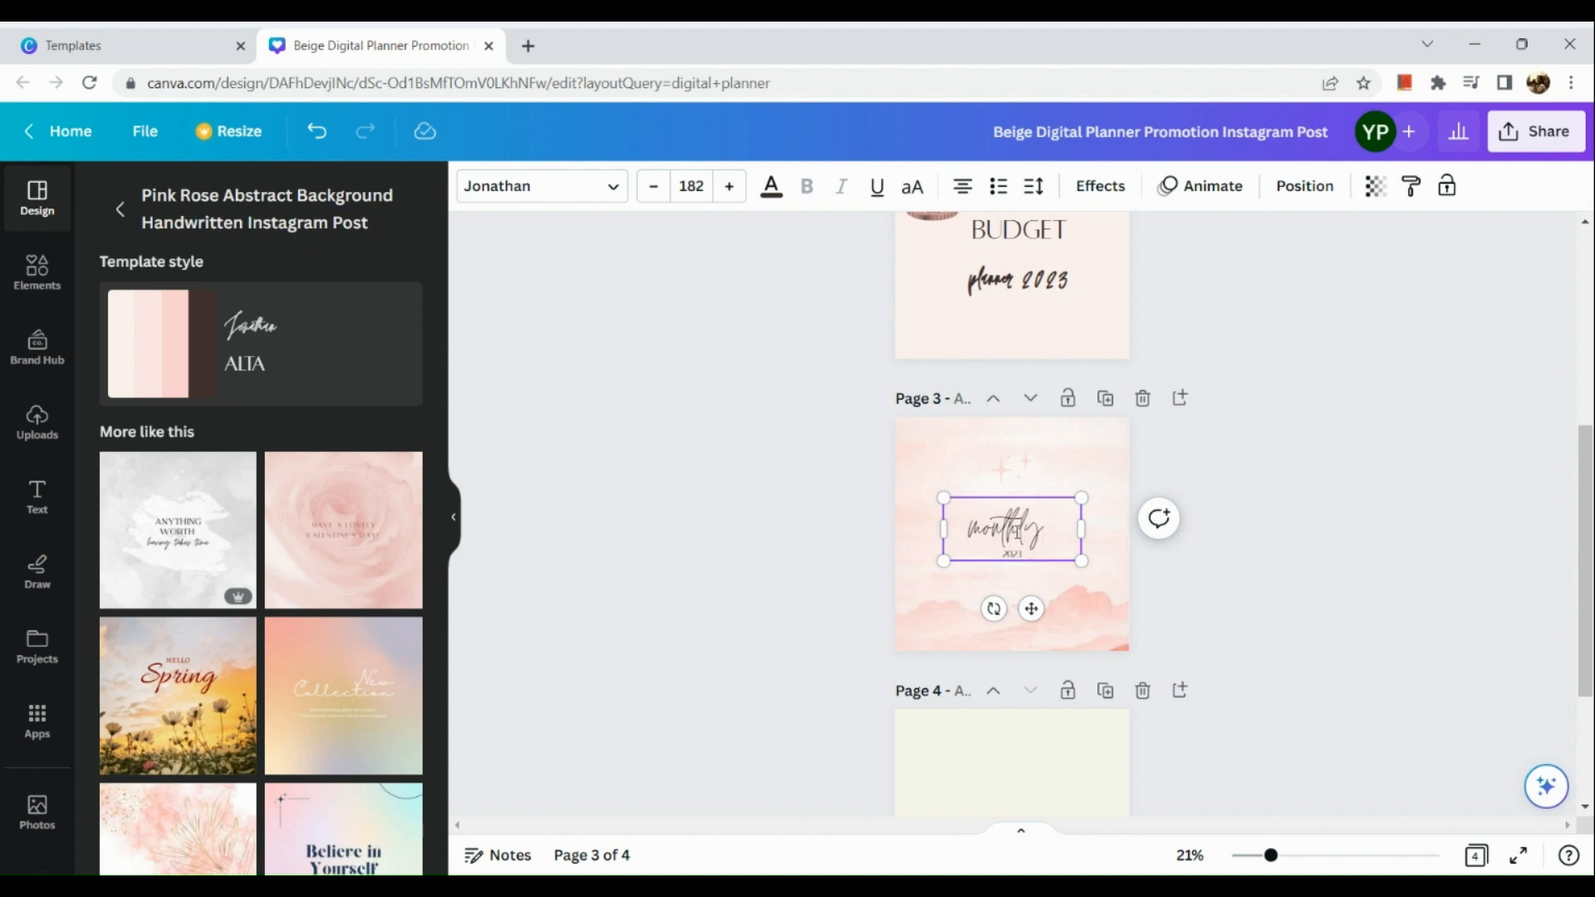
pyautogui.write(' goals')
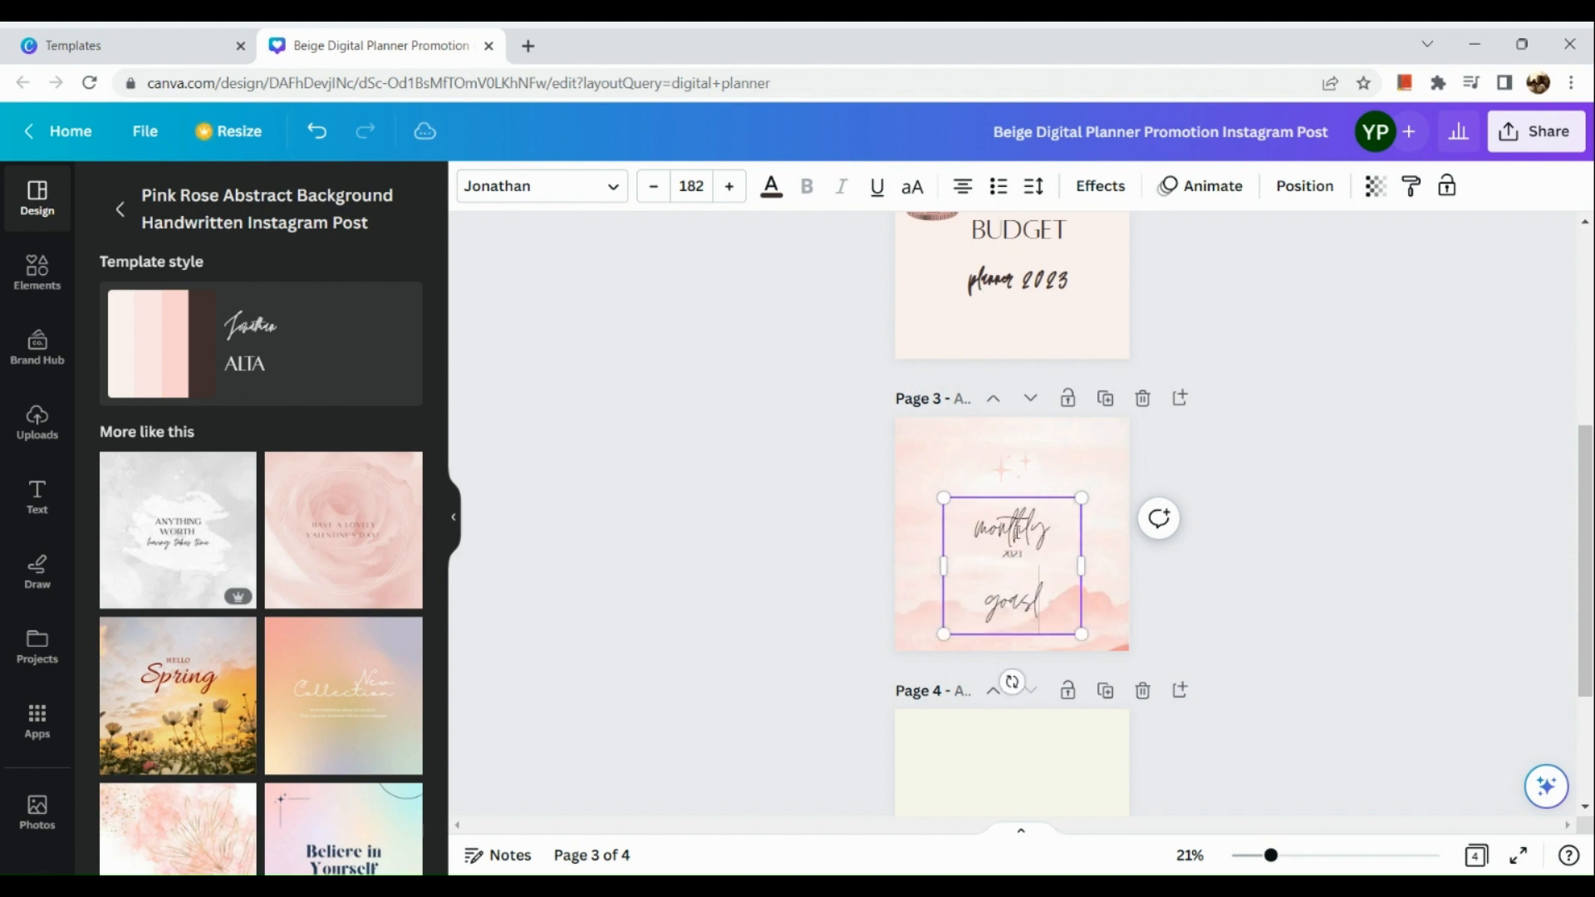
# - Clear the handwritten heading on page 3 and reword it as "weekly expenses"
pyautogui.press('BackSpace')
pyautogui.press('BackSpace')
pyautogui.press('BackSpace')
pyautogui.press('BackSpace')
pyautogui.press('BackSpace')
pyautogui.press('BackSpace')
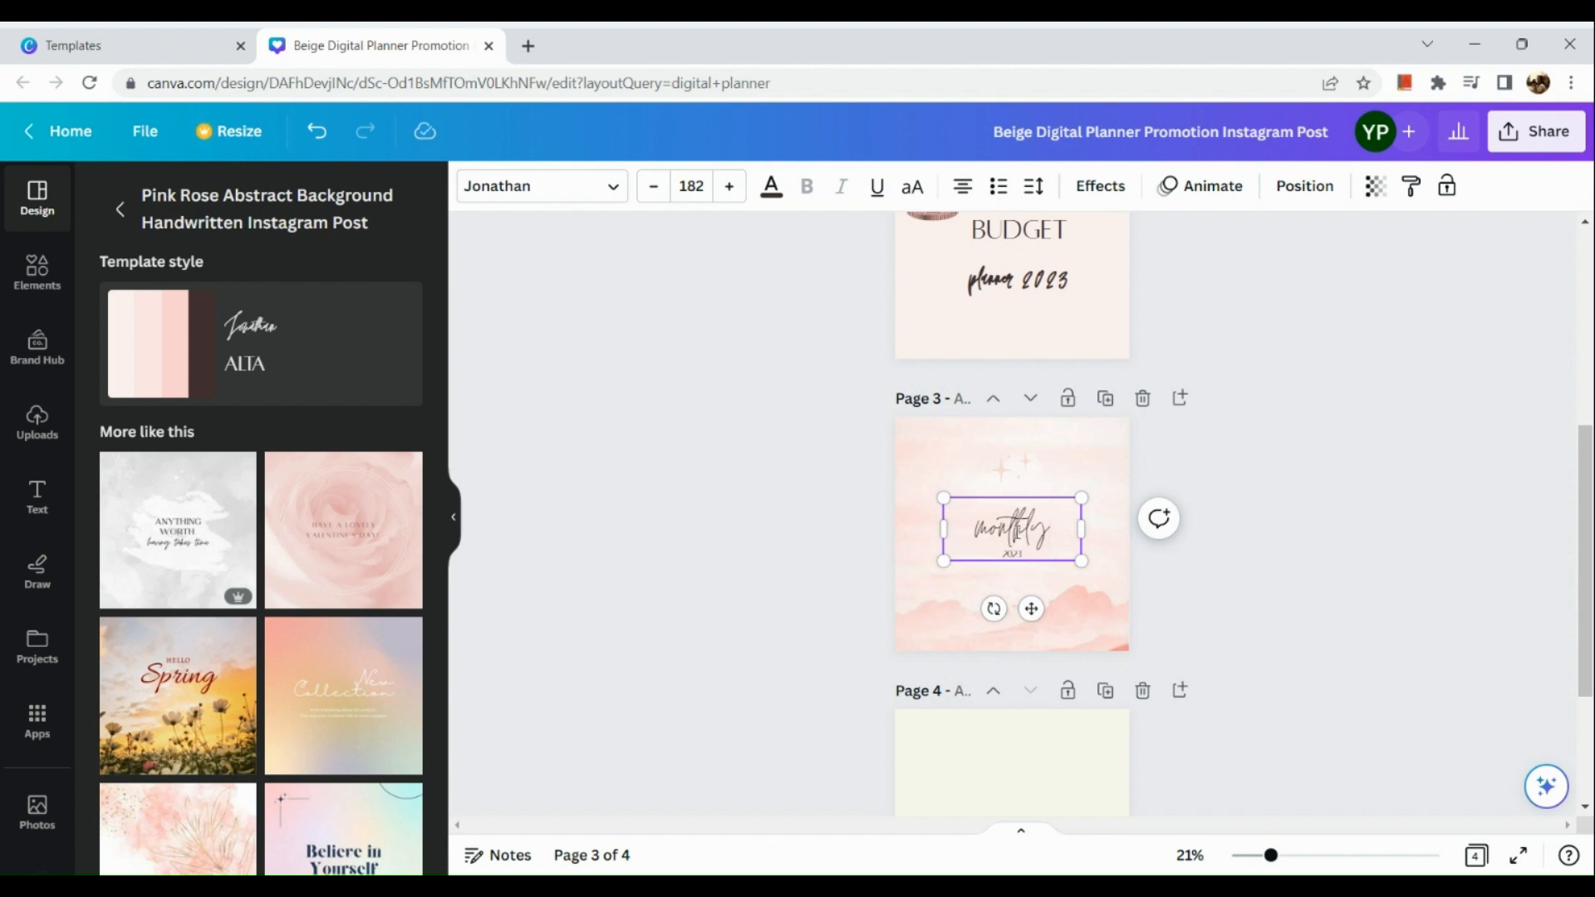
pyautogui.press('BackSpace')
pyautogui.press('BackSpace')
pyautogui.press('BackSpace')
pyautogui.press('BackSpace')
pyautogui.press('BackSpace')
pyautogui.press('BackSpace')
pyautogui.write('weekly')
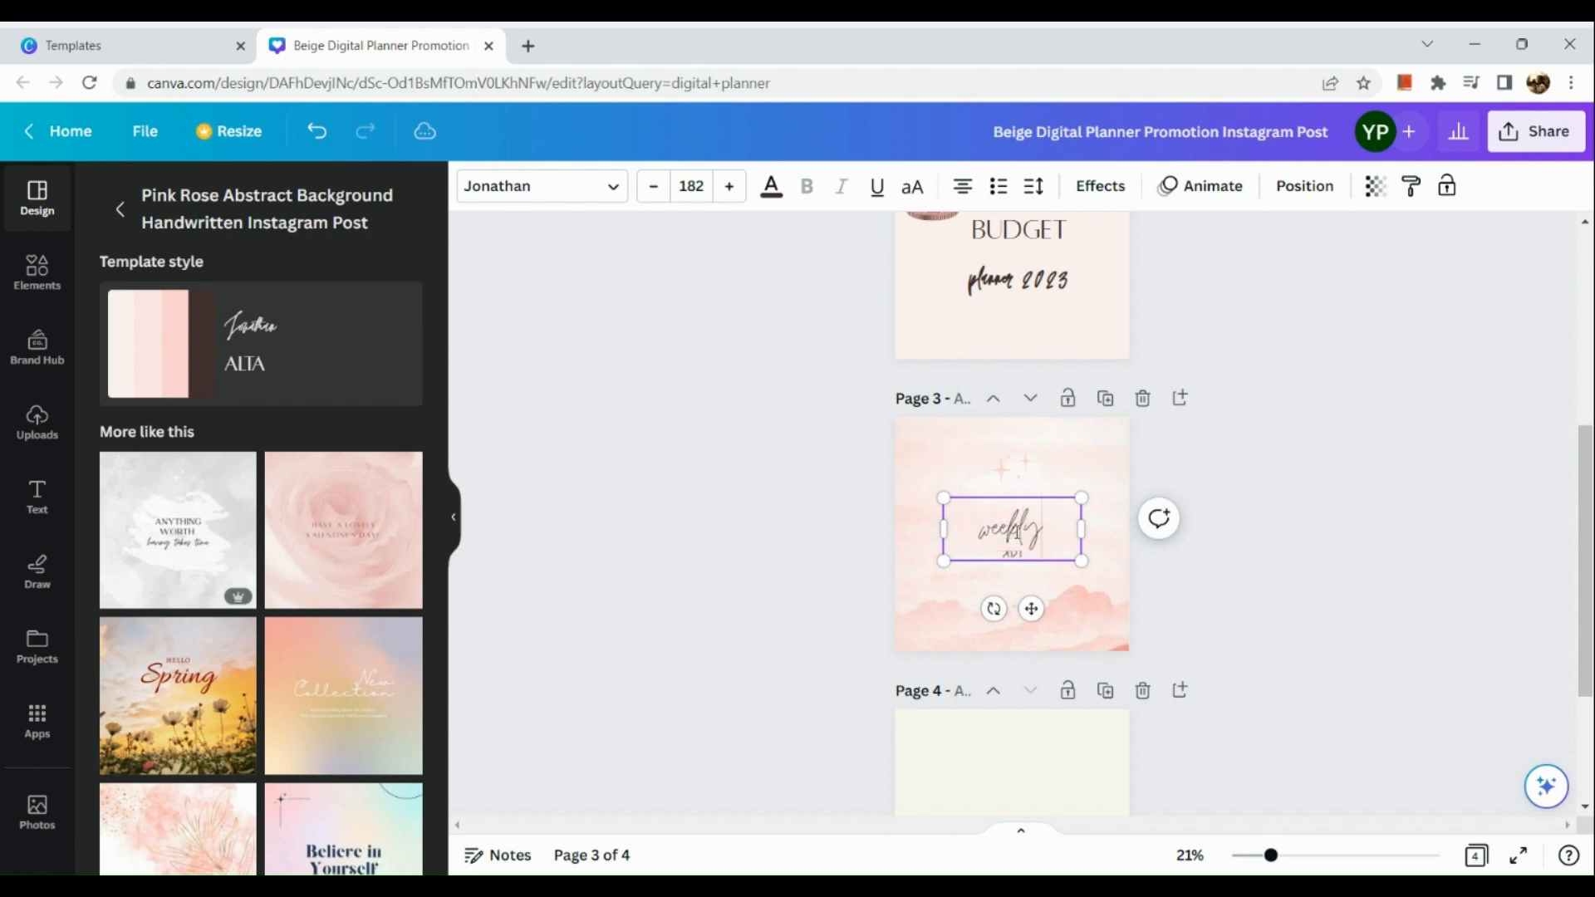
pyautogui.write(' ex')
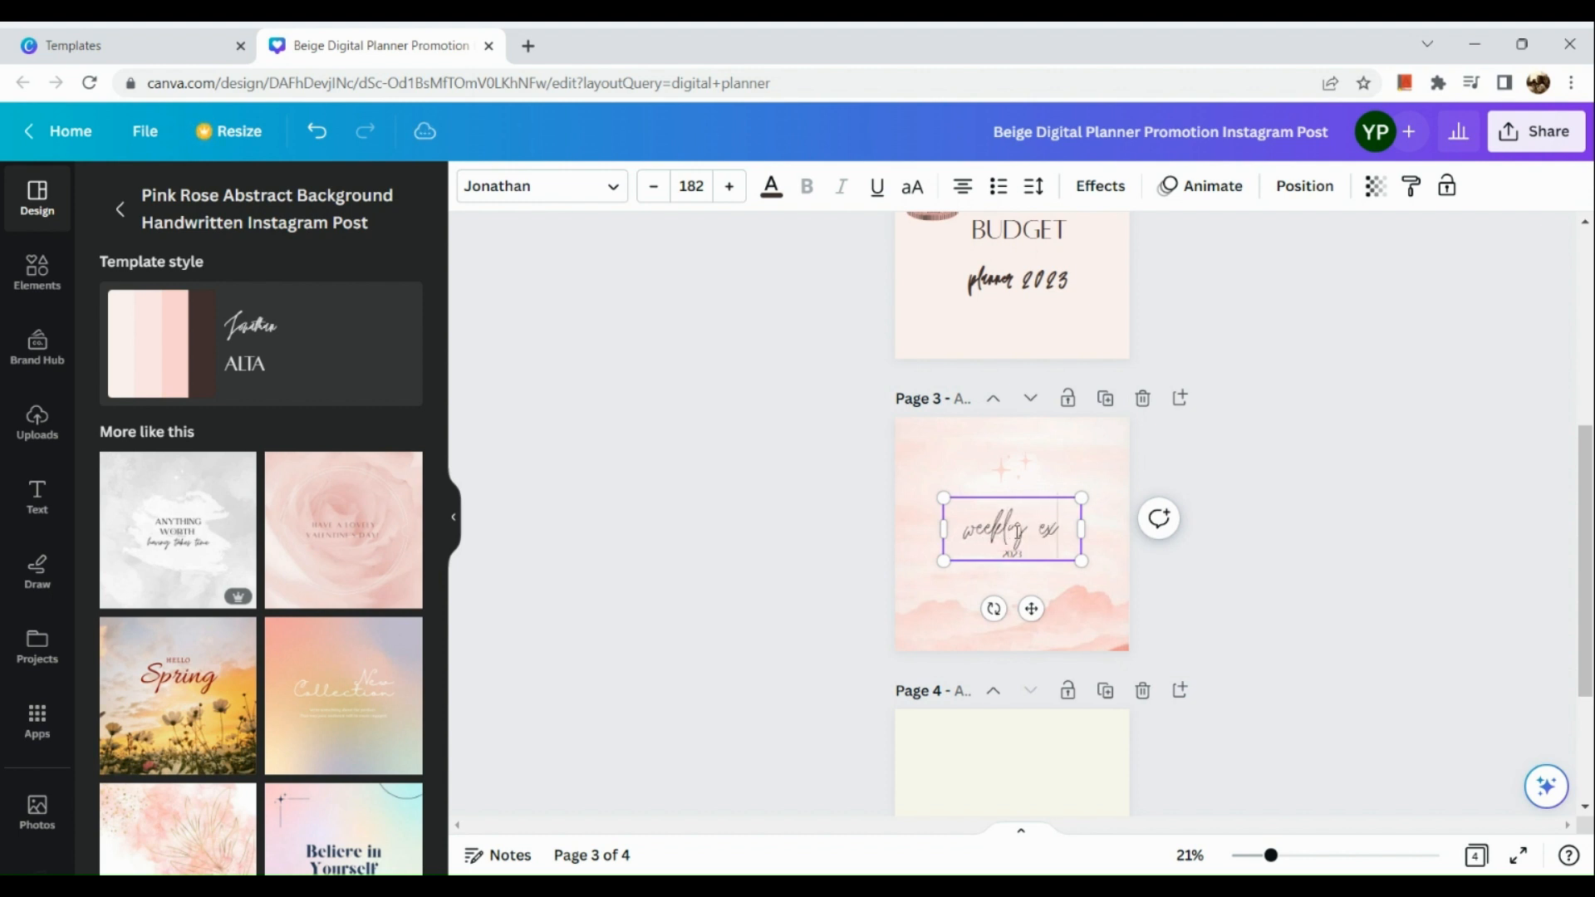
pyautogui.write('penses')
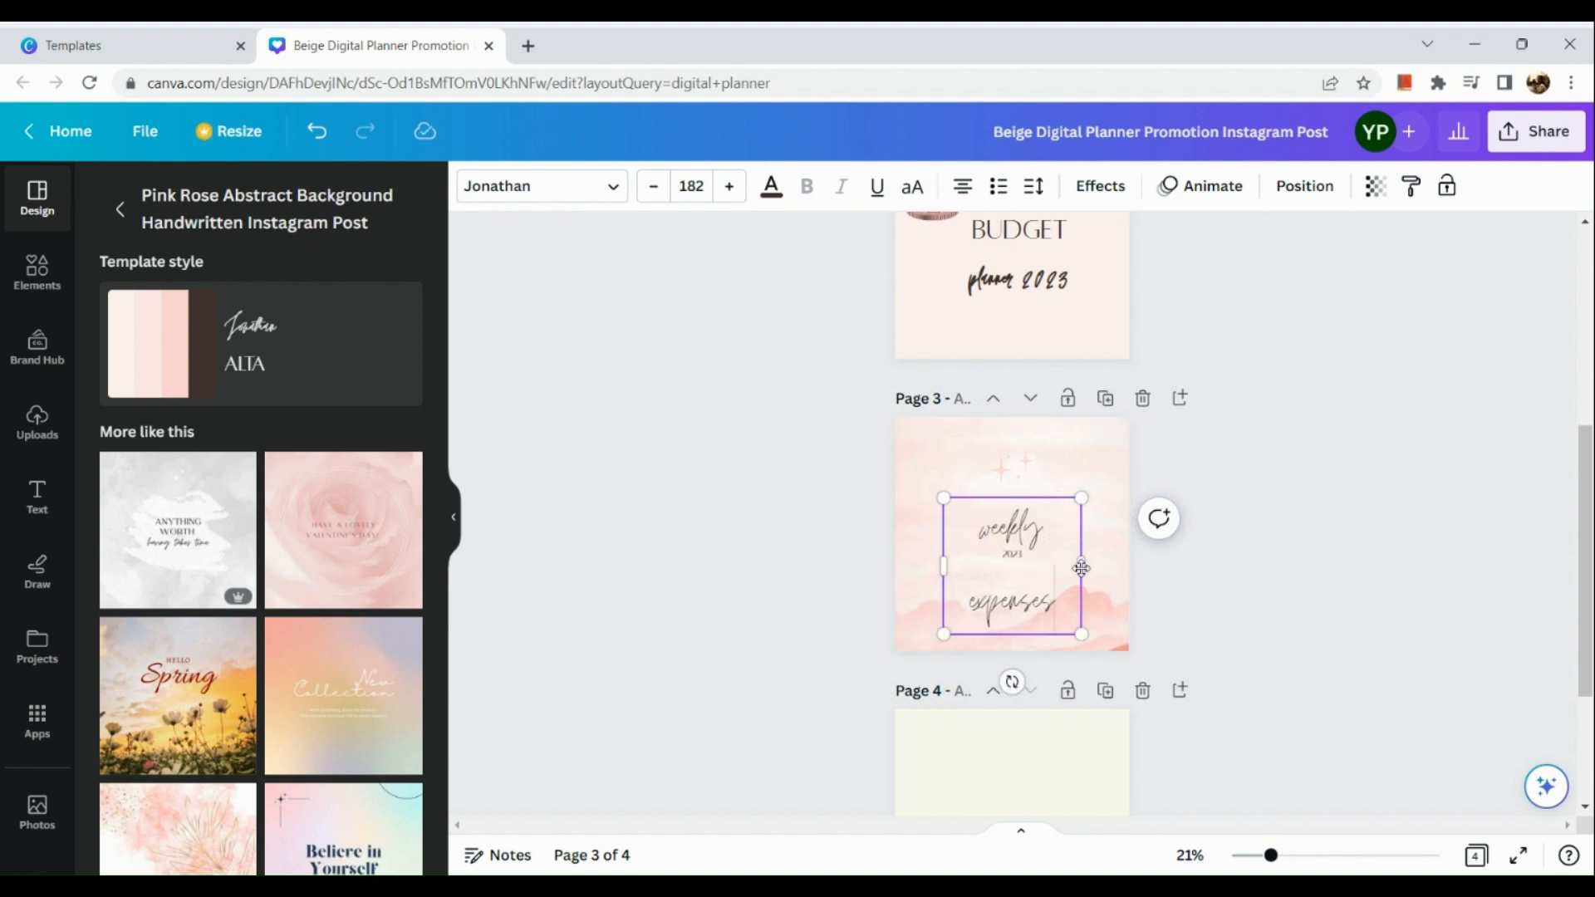
# - Widen the "weekly expenses" text box so the heading fits on one line, and move it to the top of page 3
pyautogui.moveTo(1082, 565); pyautogui.dragTo(1120, 555)
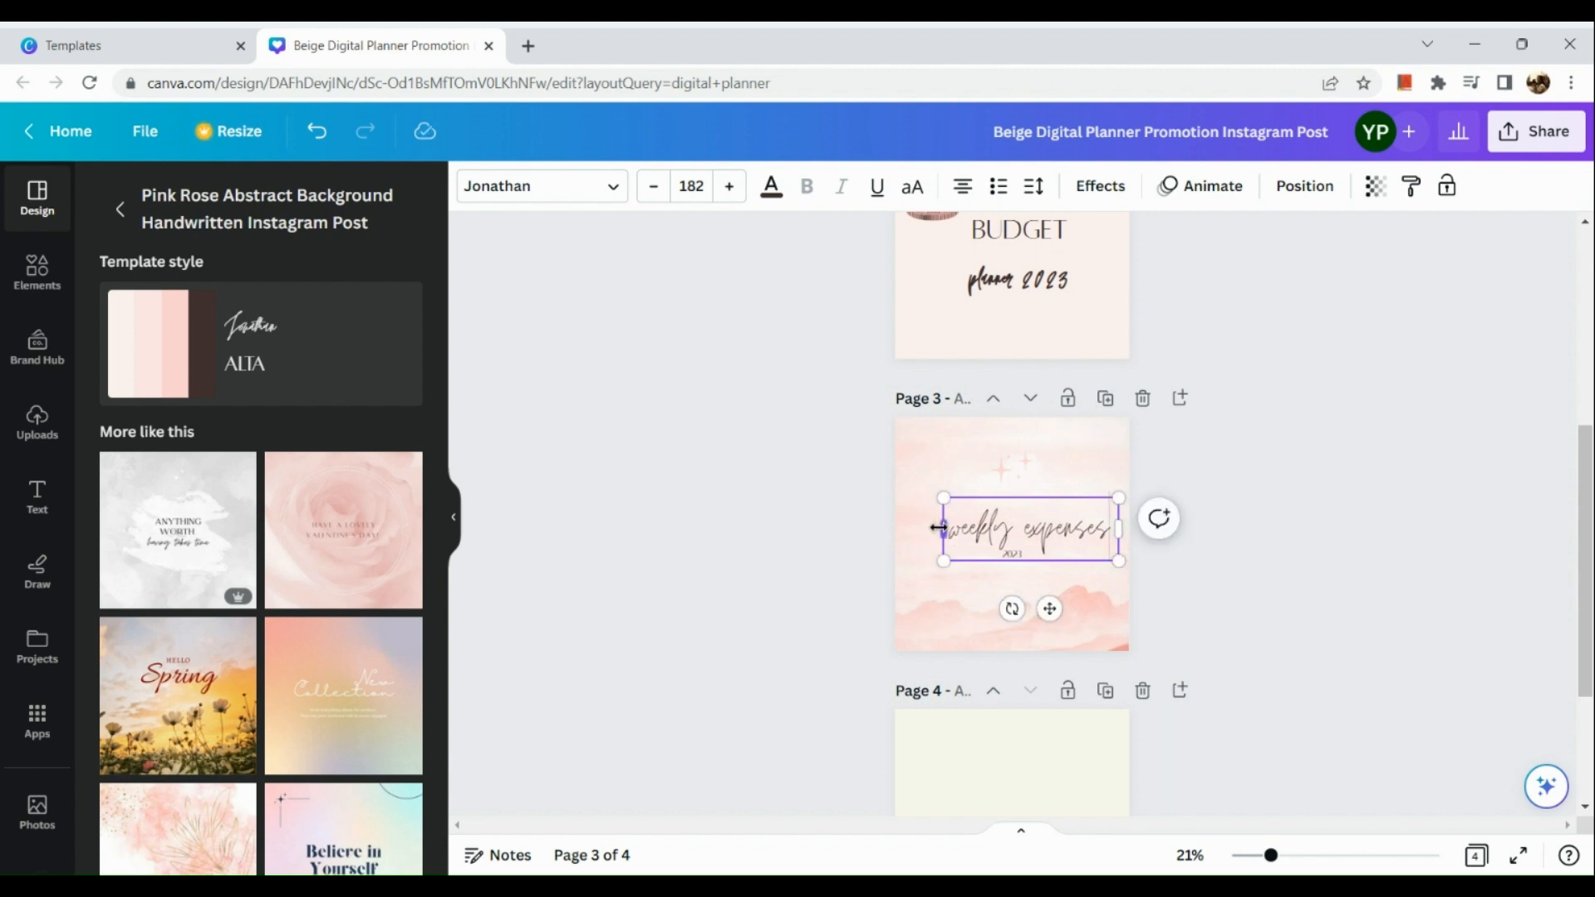
pyautogui.moveTo(933, 529); pyautogui.dragTo(918, 529)
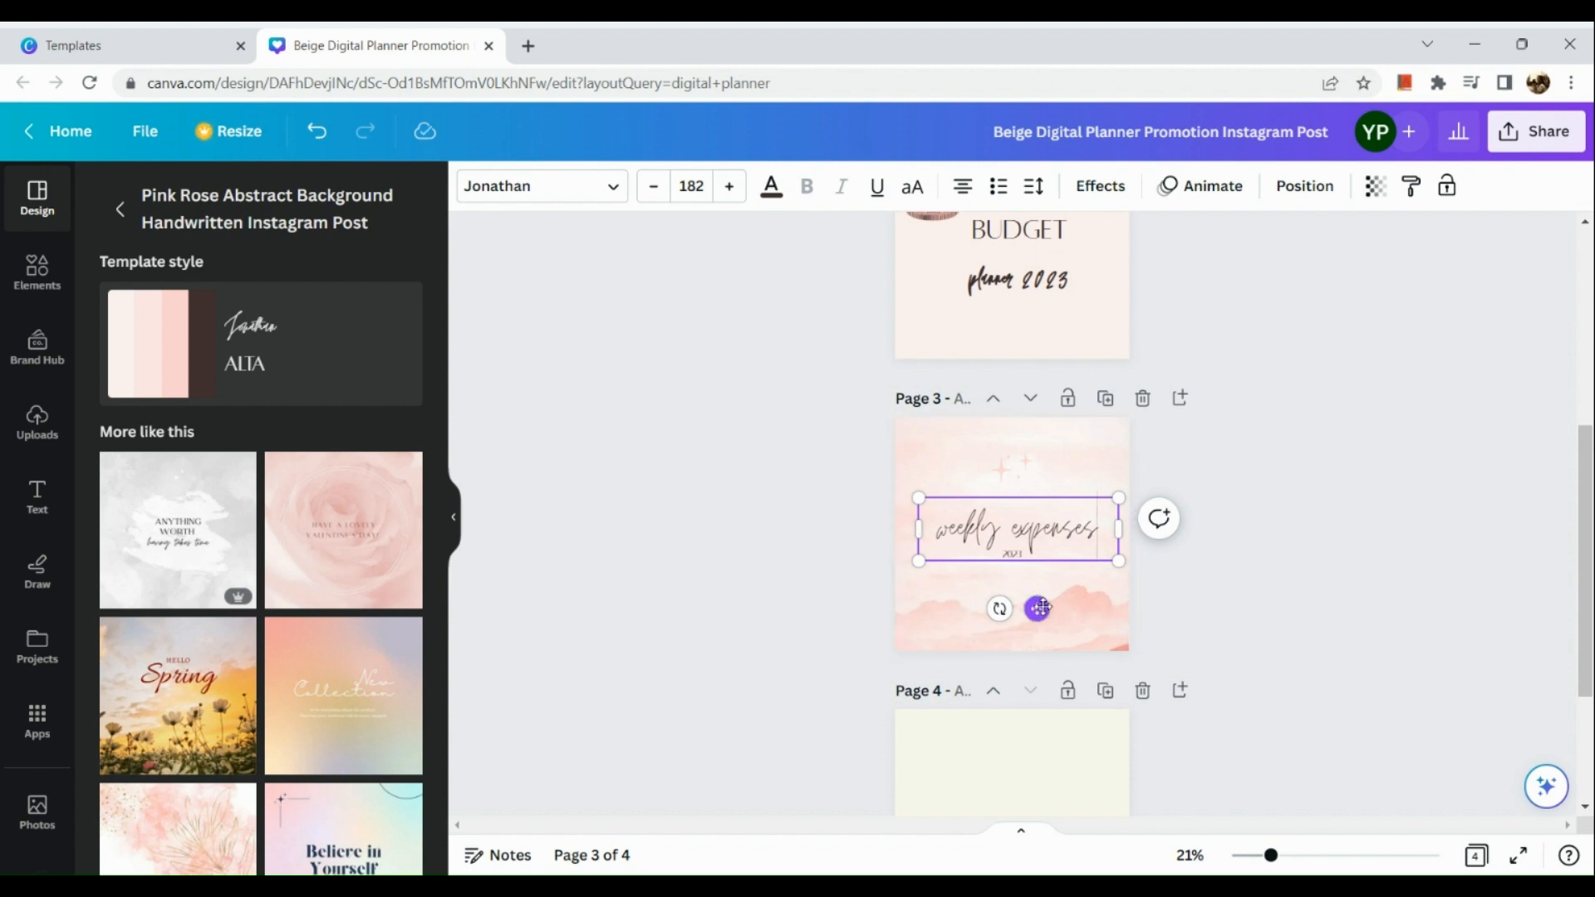
pyautogui.moveTo(1040, 607); pyautogui.dragTo(1028, 538)
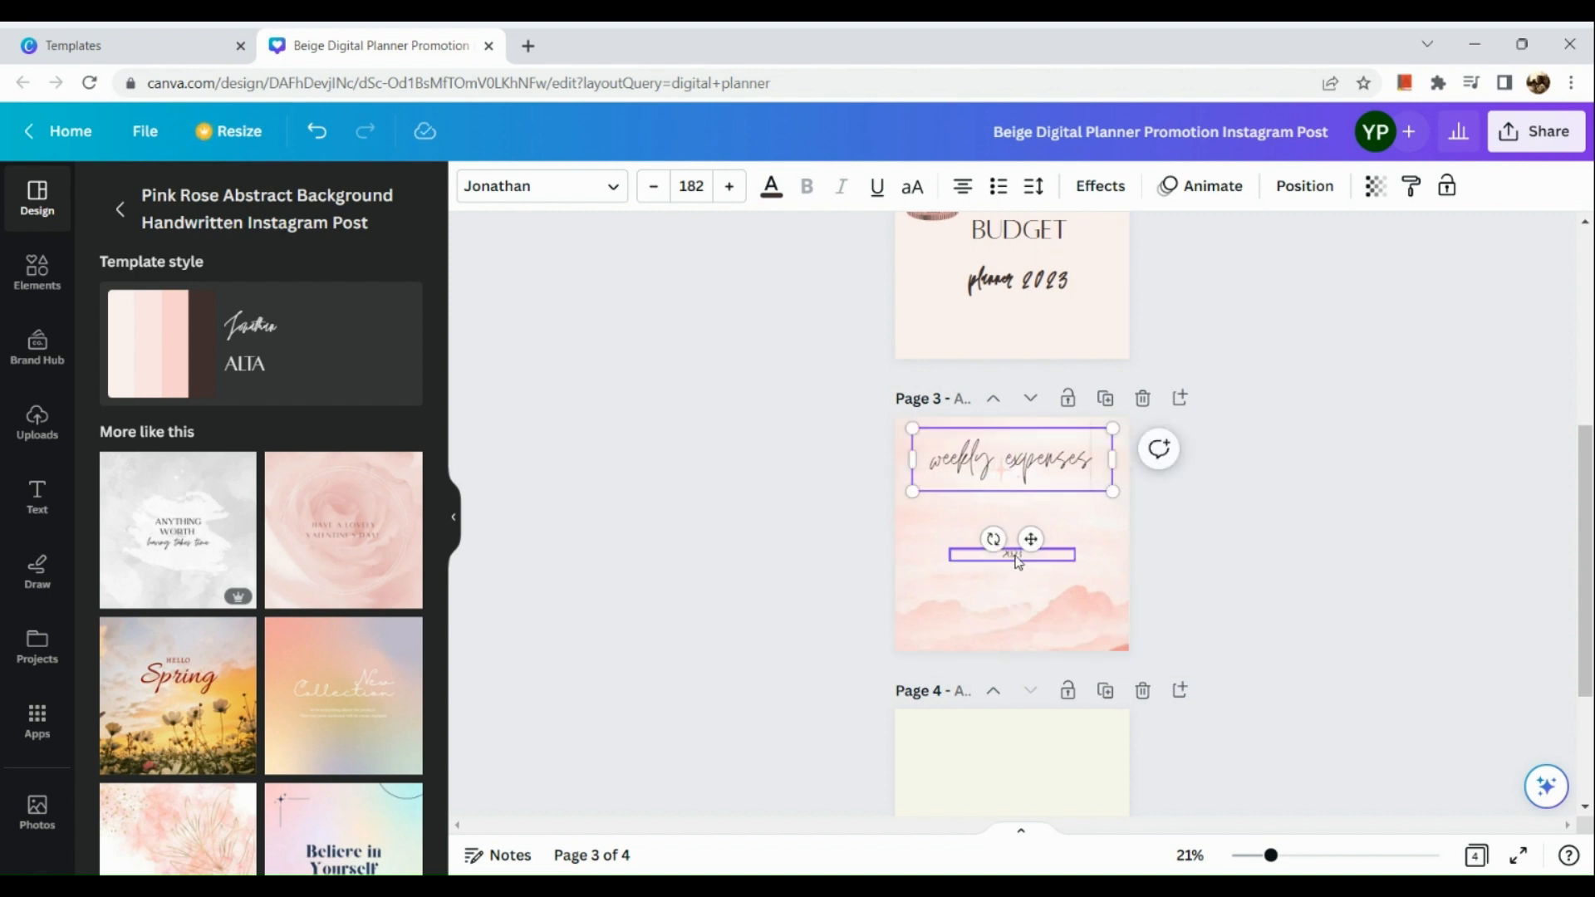
# - Delete the small year text in the middle of page 3
pyautogui.click(1016, 557)
pyautogui.doubleClick(1015, 555)
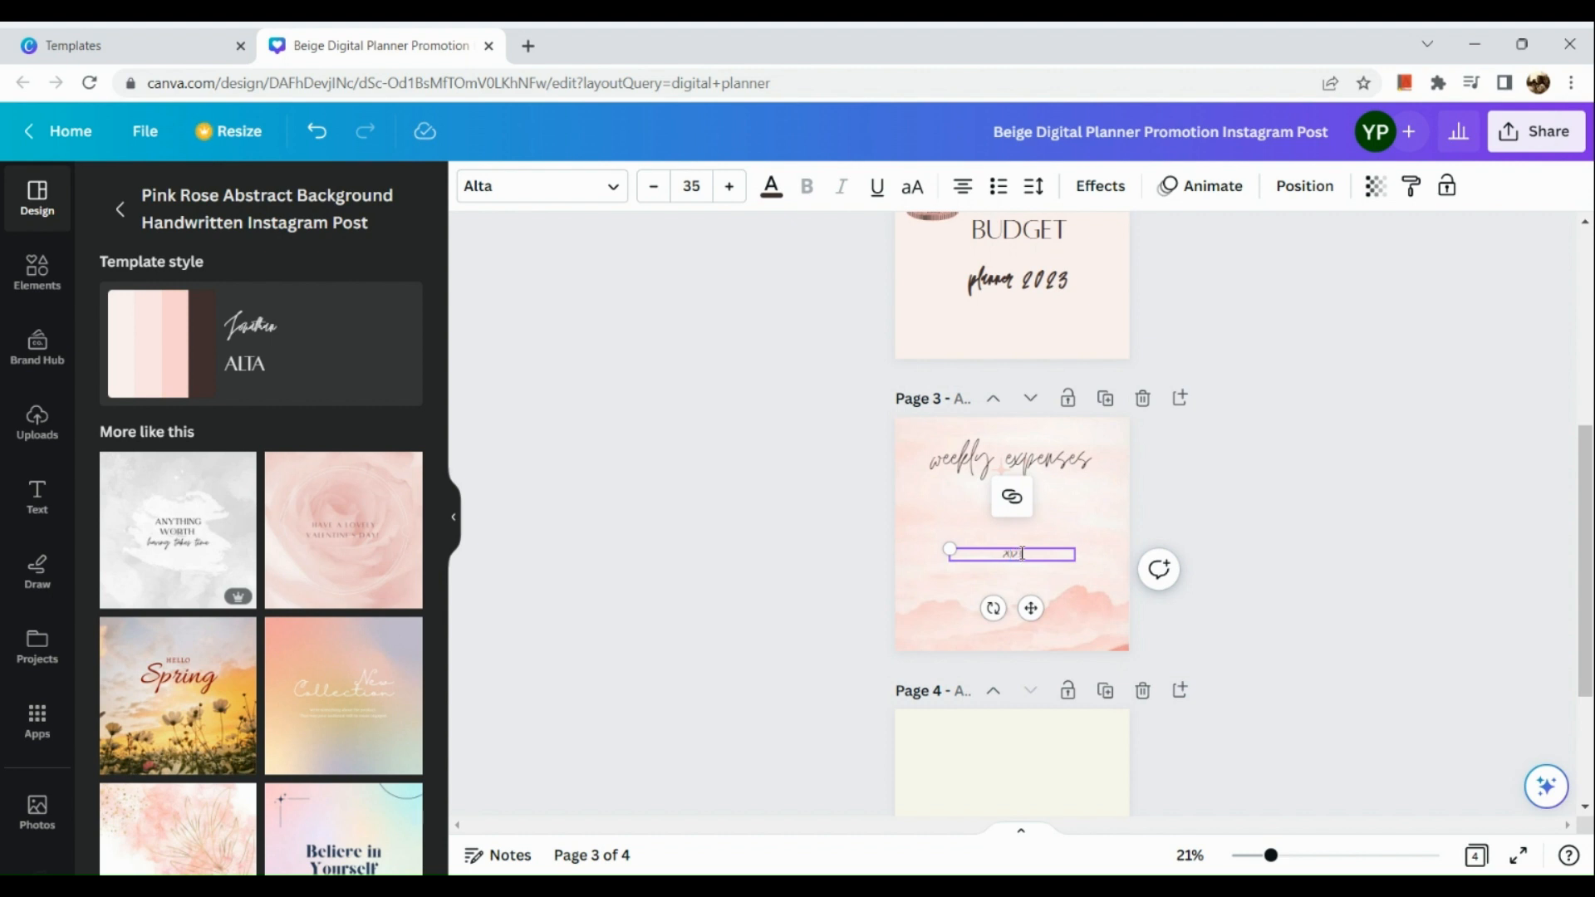
pyautogui.doubleClick(1022, 554)
pyautogui.press('BackSpace')
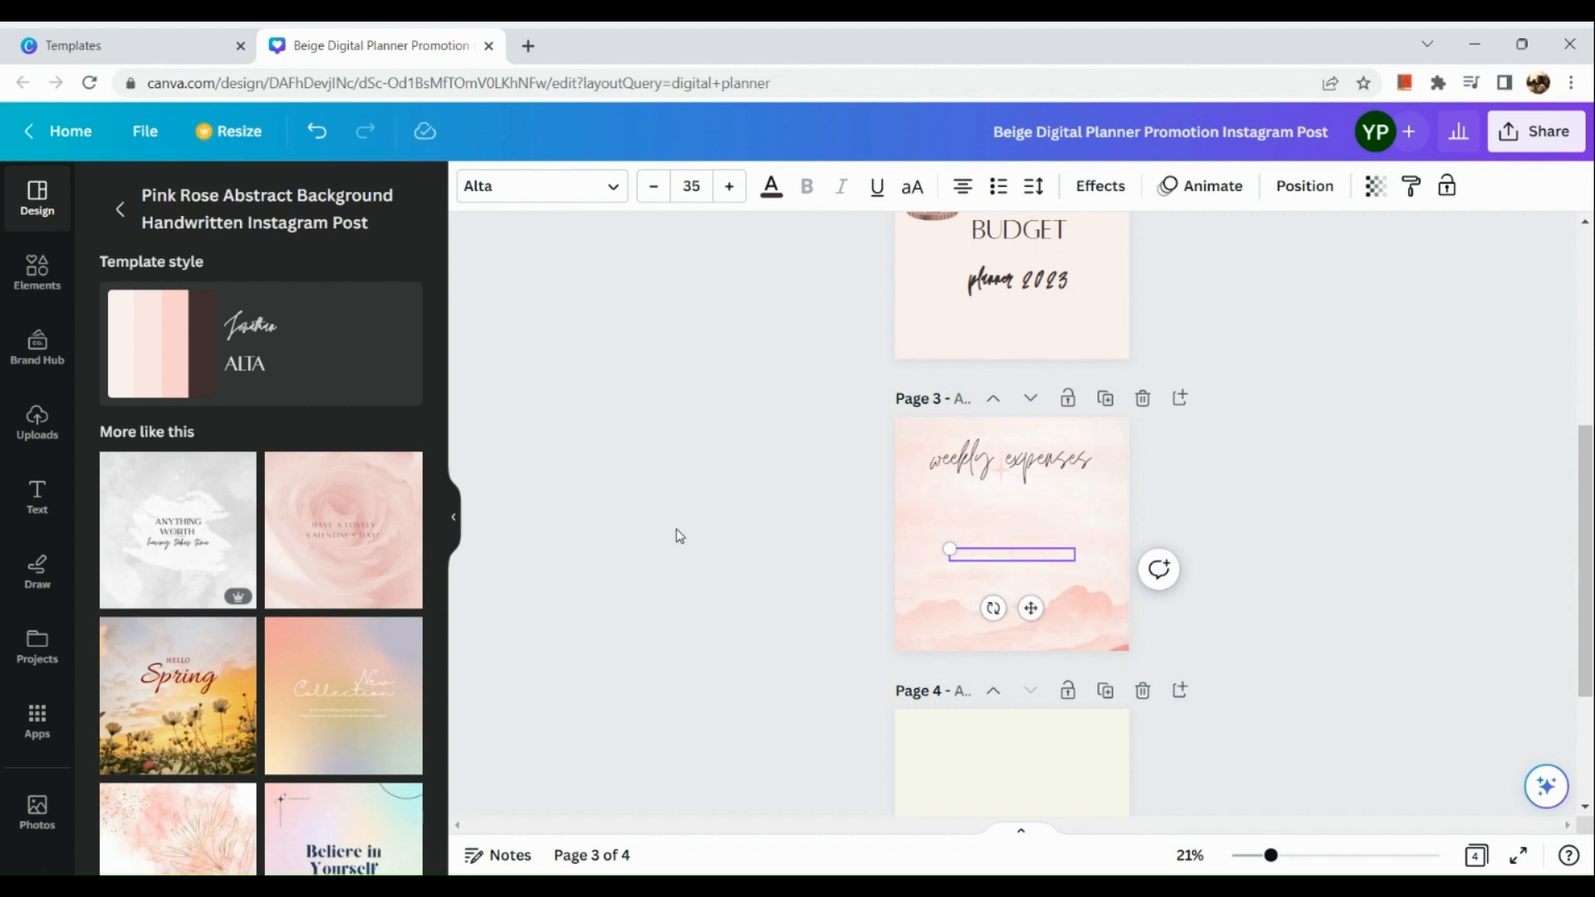
pyautogui.click(676, 528)
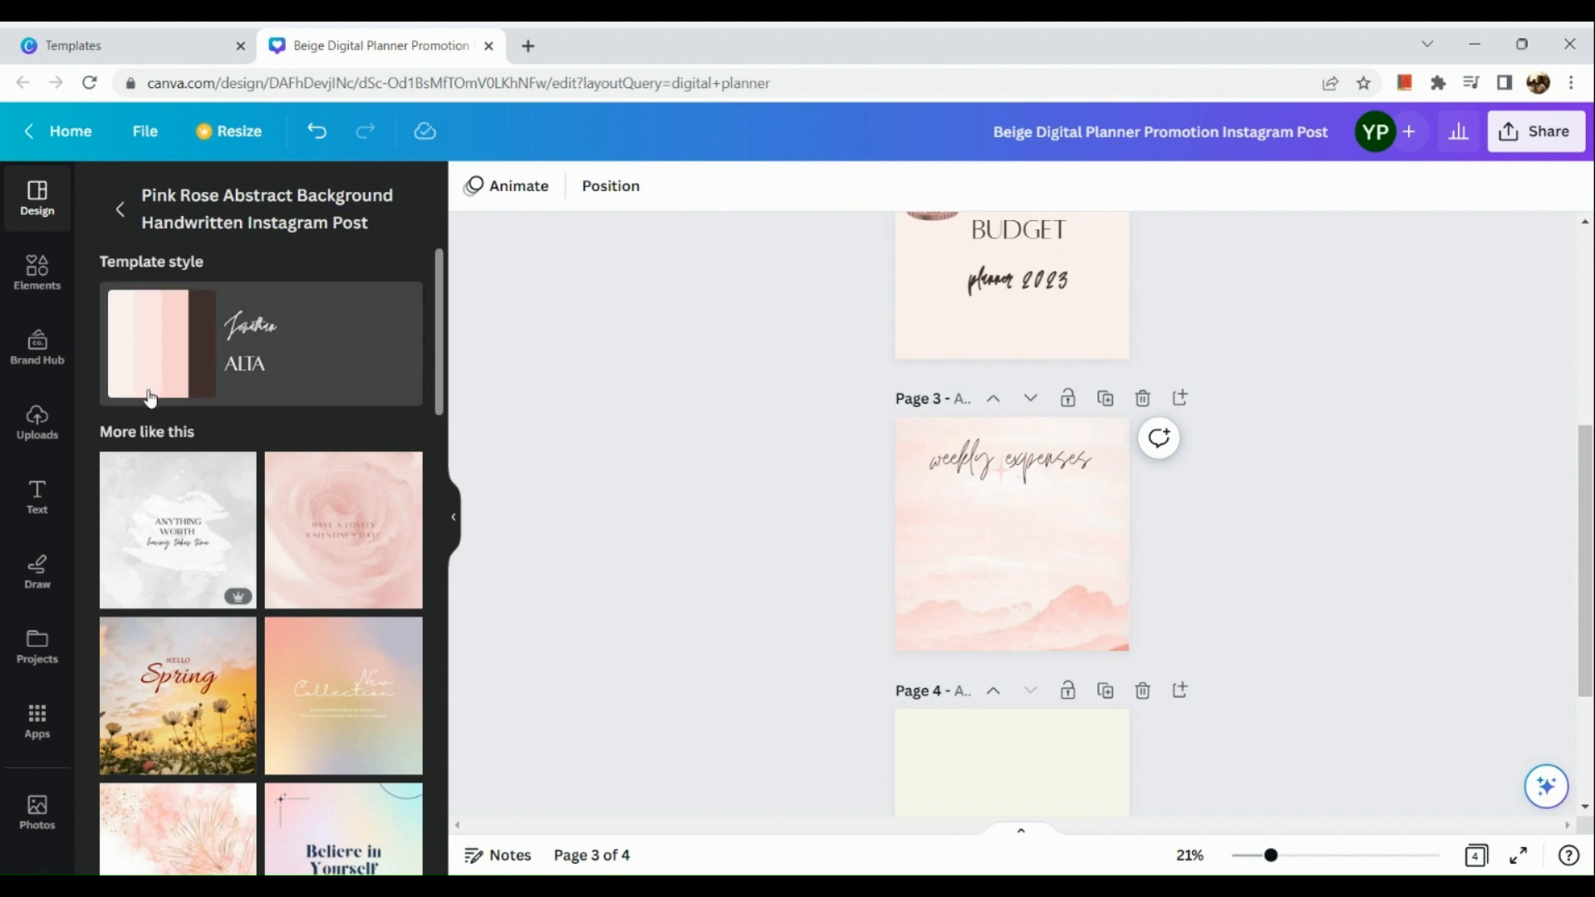
# - Search the graphics elements for "fill" and browse the resulting graphics
pyautogui.click(38, 270)
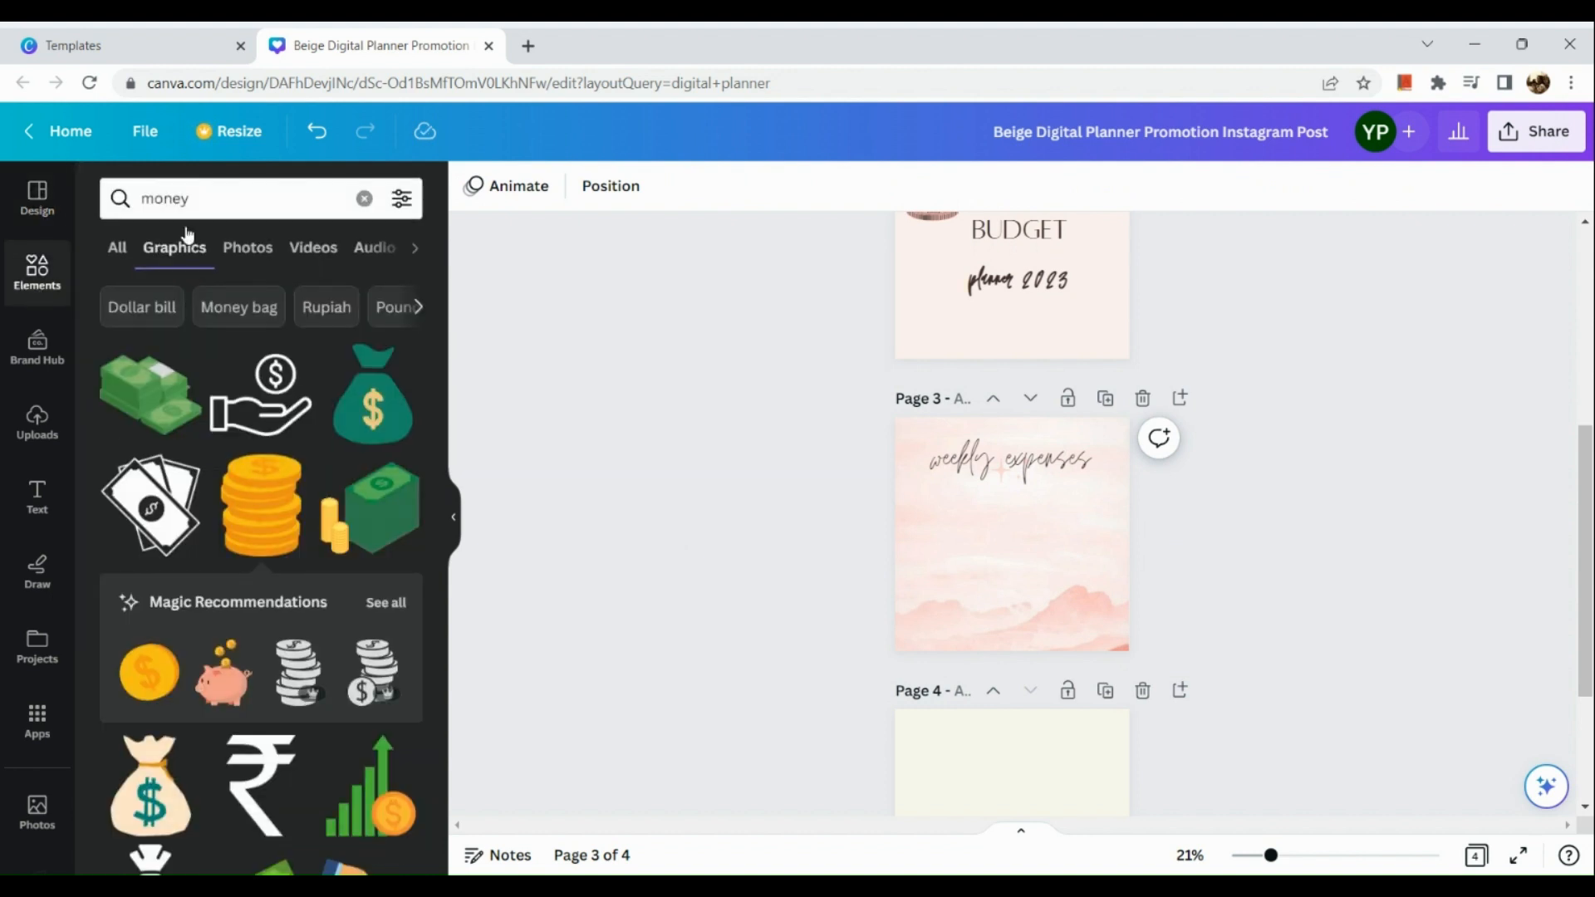
pyautogui.click(210, 207)
pyautogui.doubleClick(212, 208)
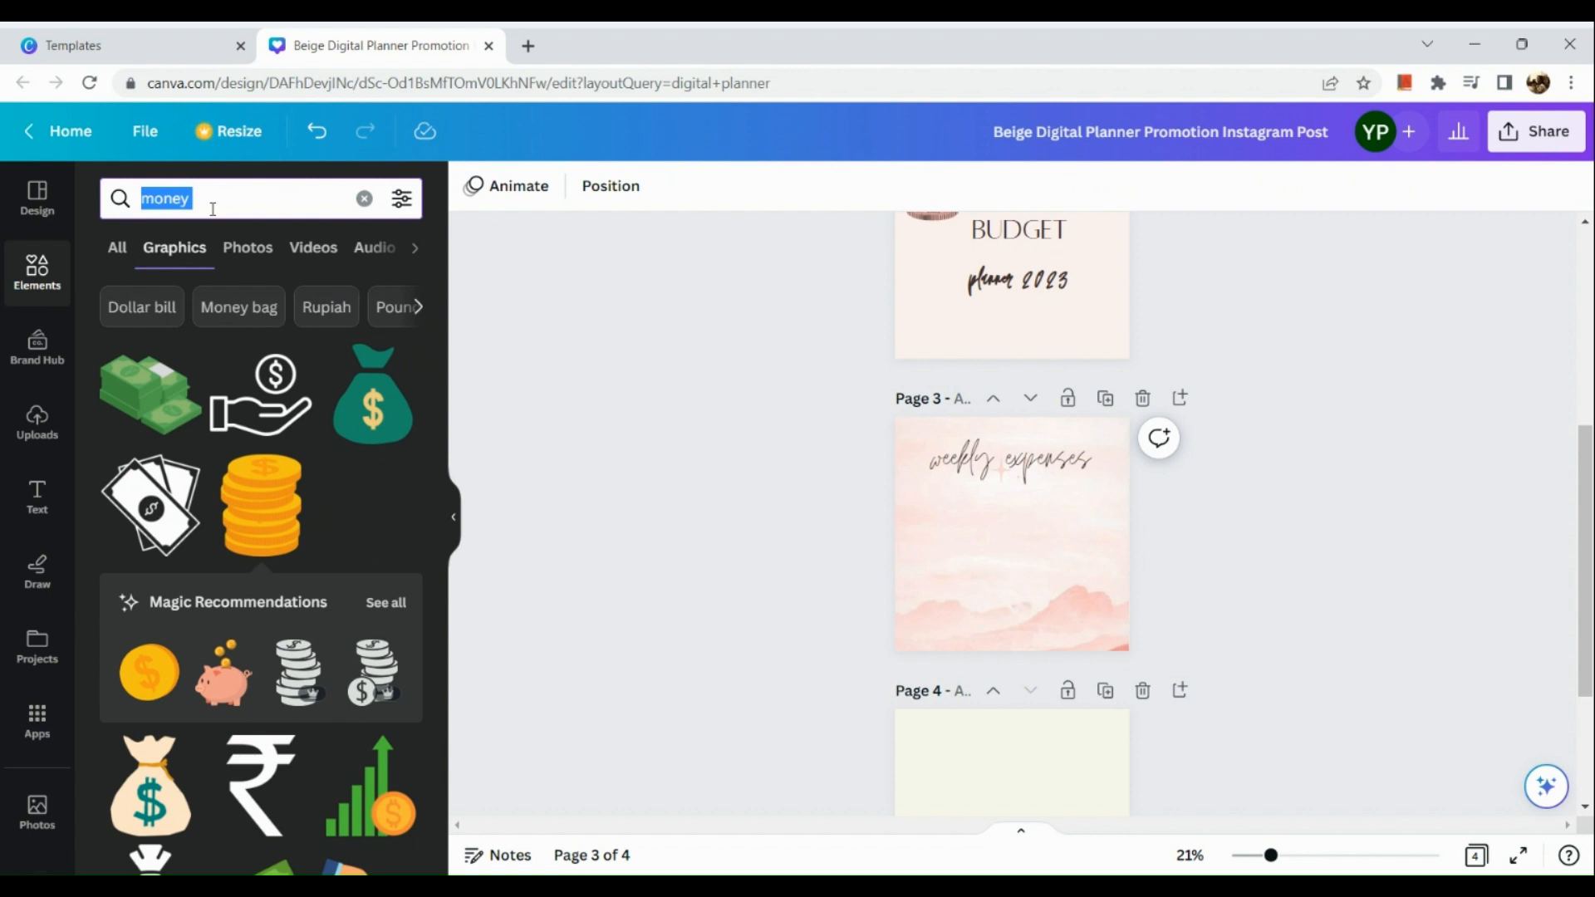
pyautogui.write('fill')
pyautogui.press('Return')
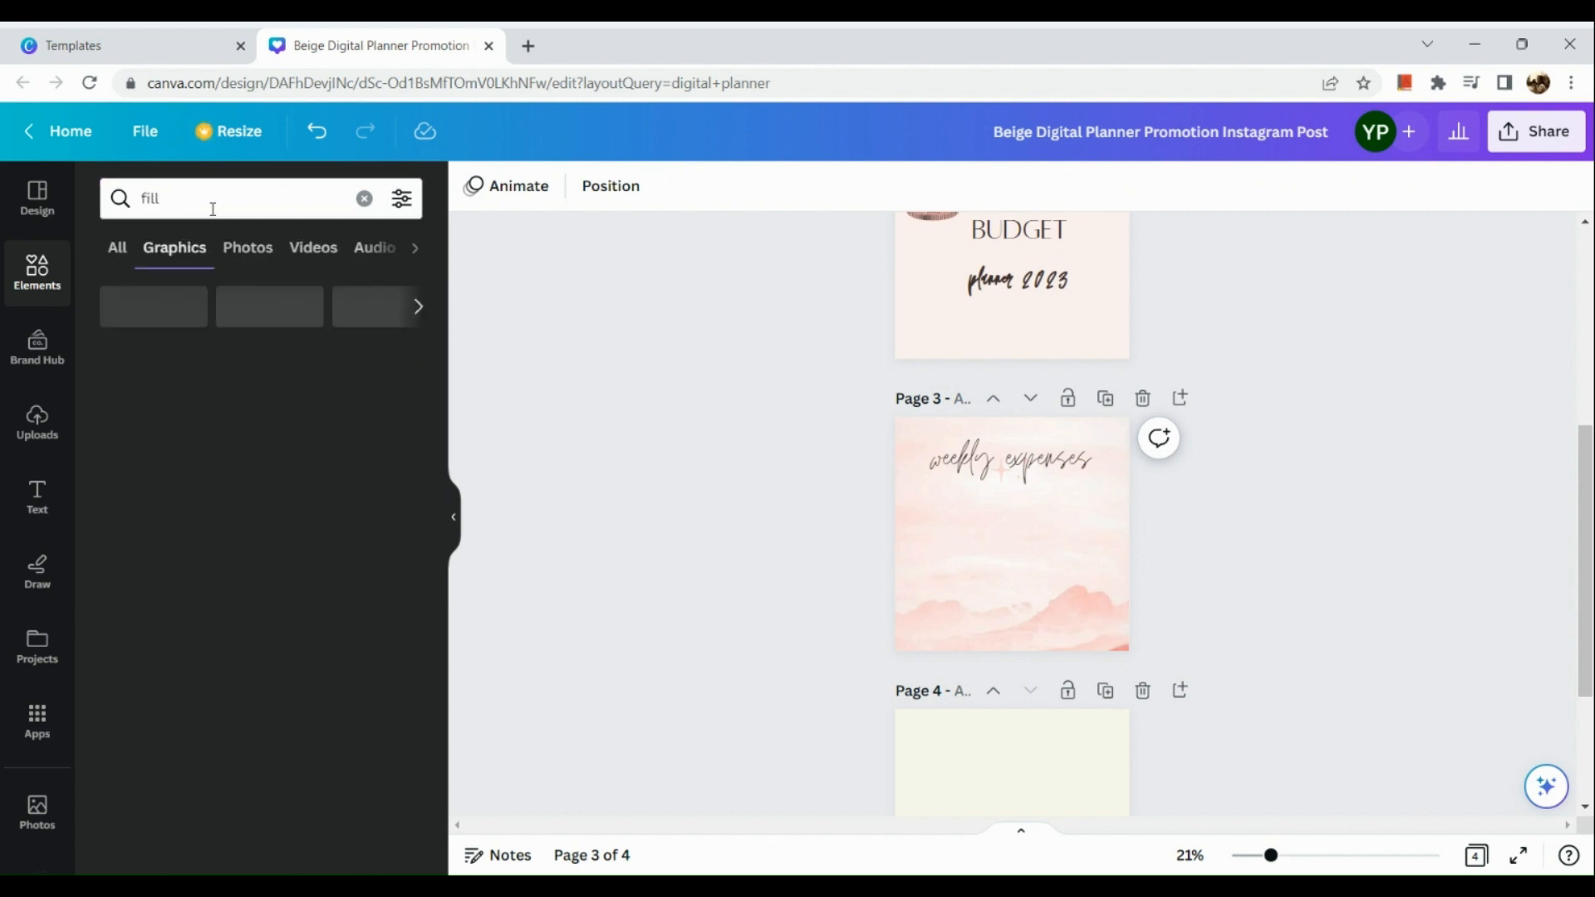
pyautogui.scroll(-1, 203, 382)
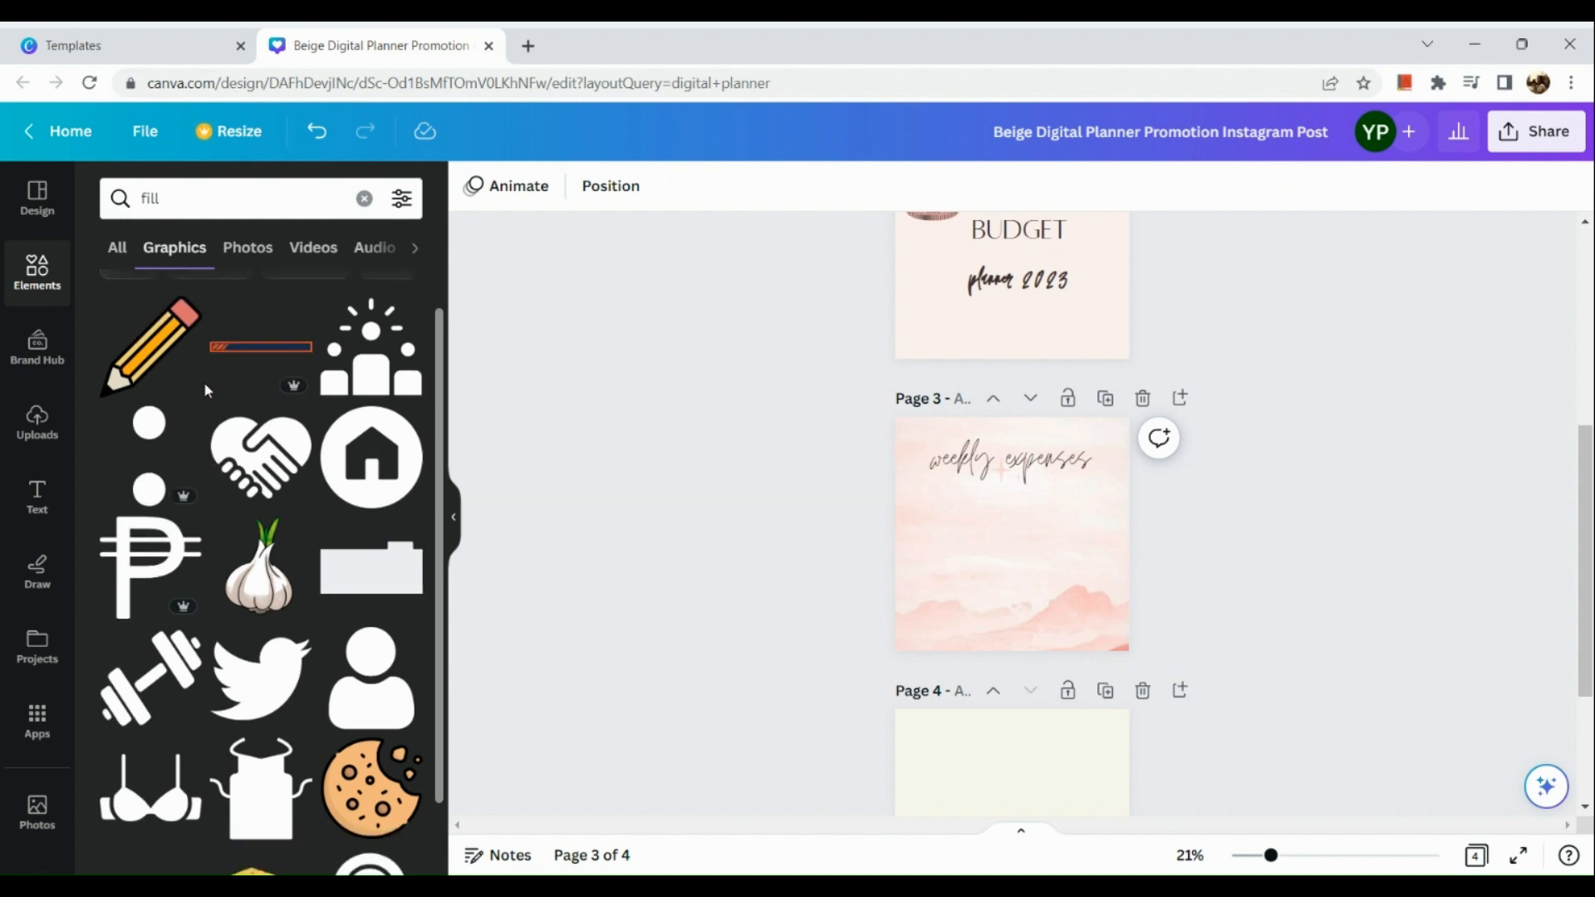
pyautogui.scroll(-5, 203, 381)
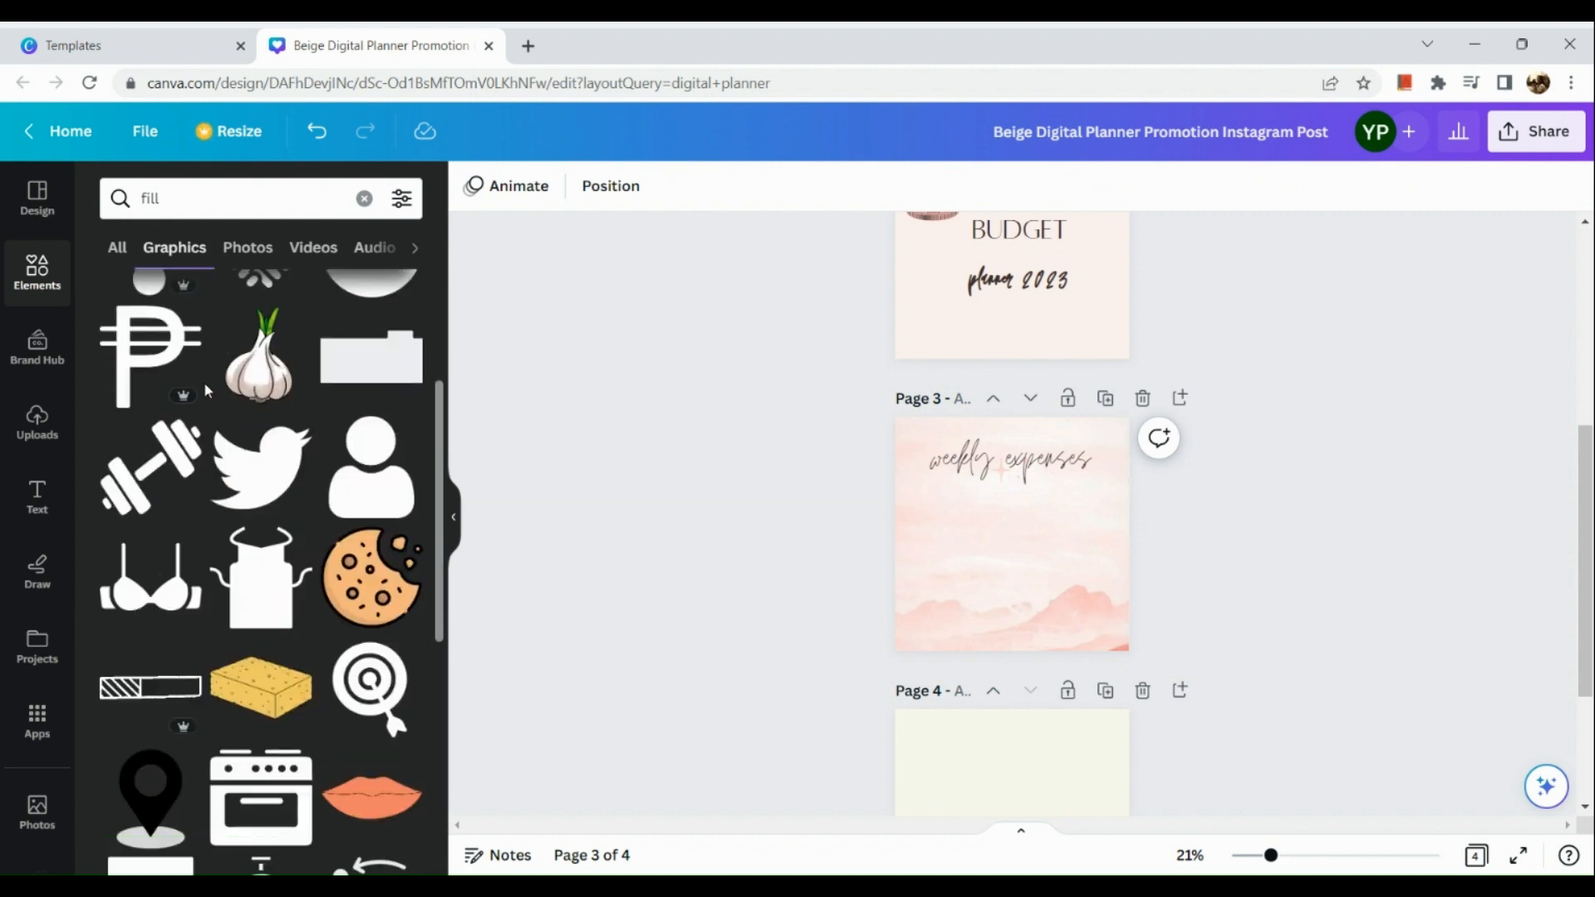
pyautogui.scroll(-3, 204, 387)
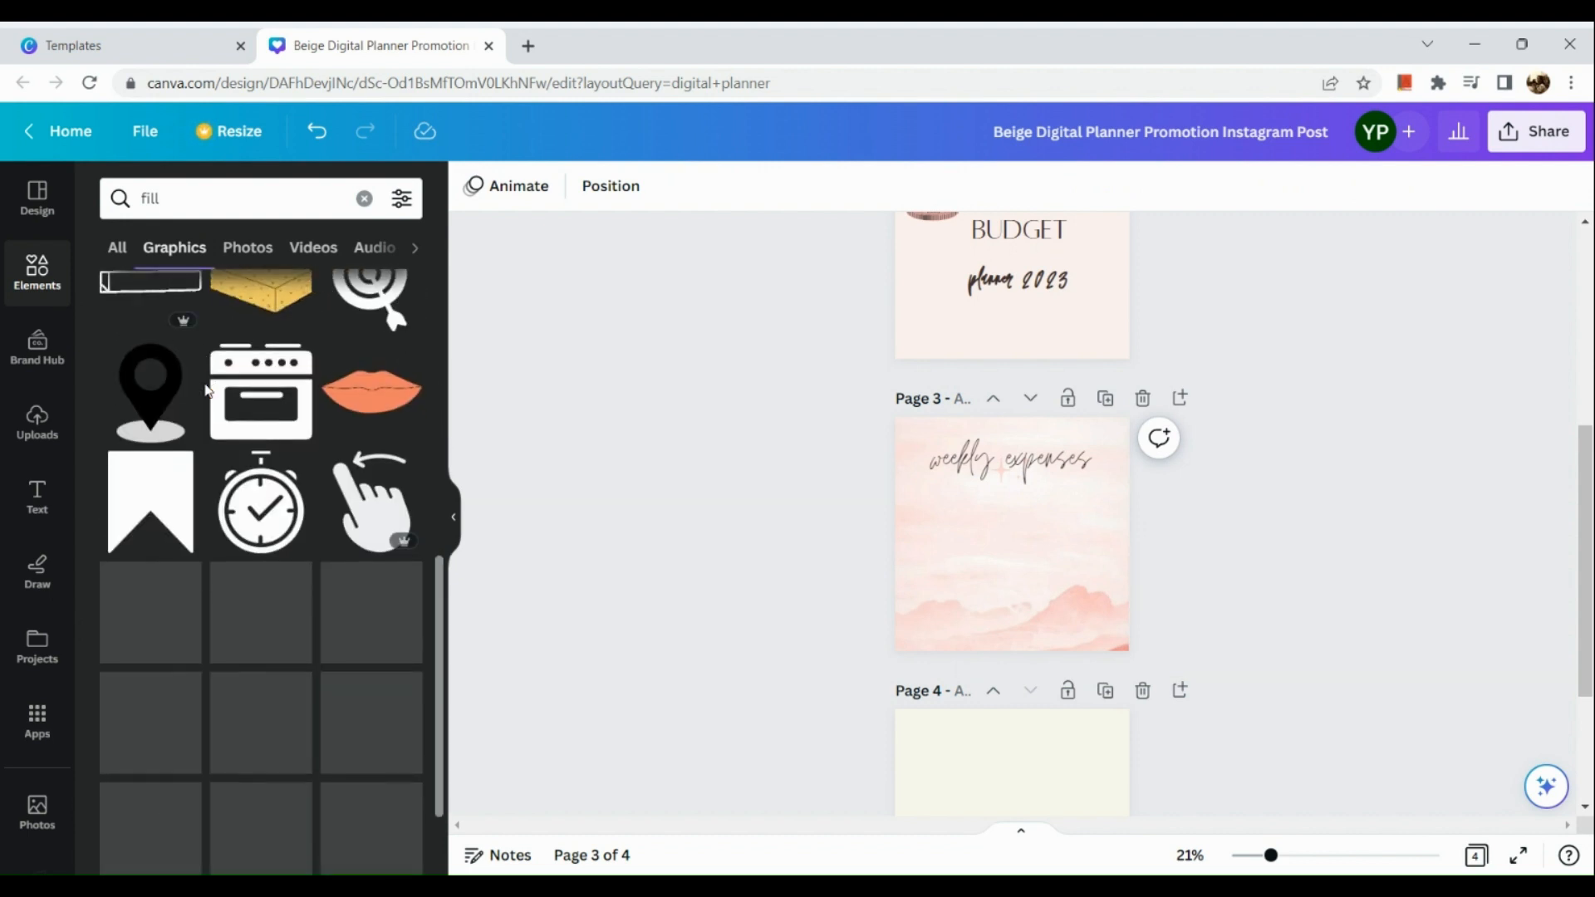
pyautogui.scroll(4, 202, 381)
# - Search the graphics for "rectangle" and add the lavender rounded rectangle bar to page 3
pyautogui.click(215, 207)
pyautogui.doubleClick(215, 208)
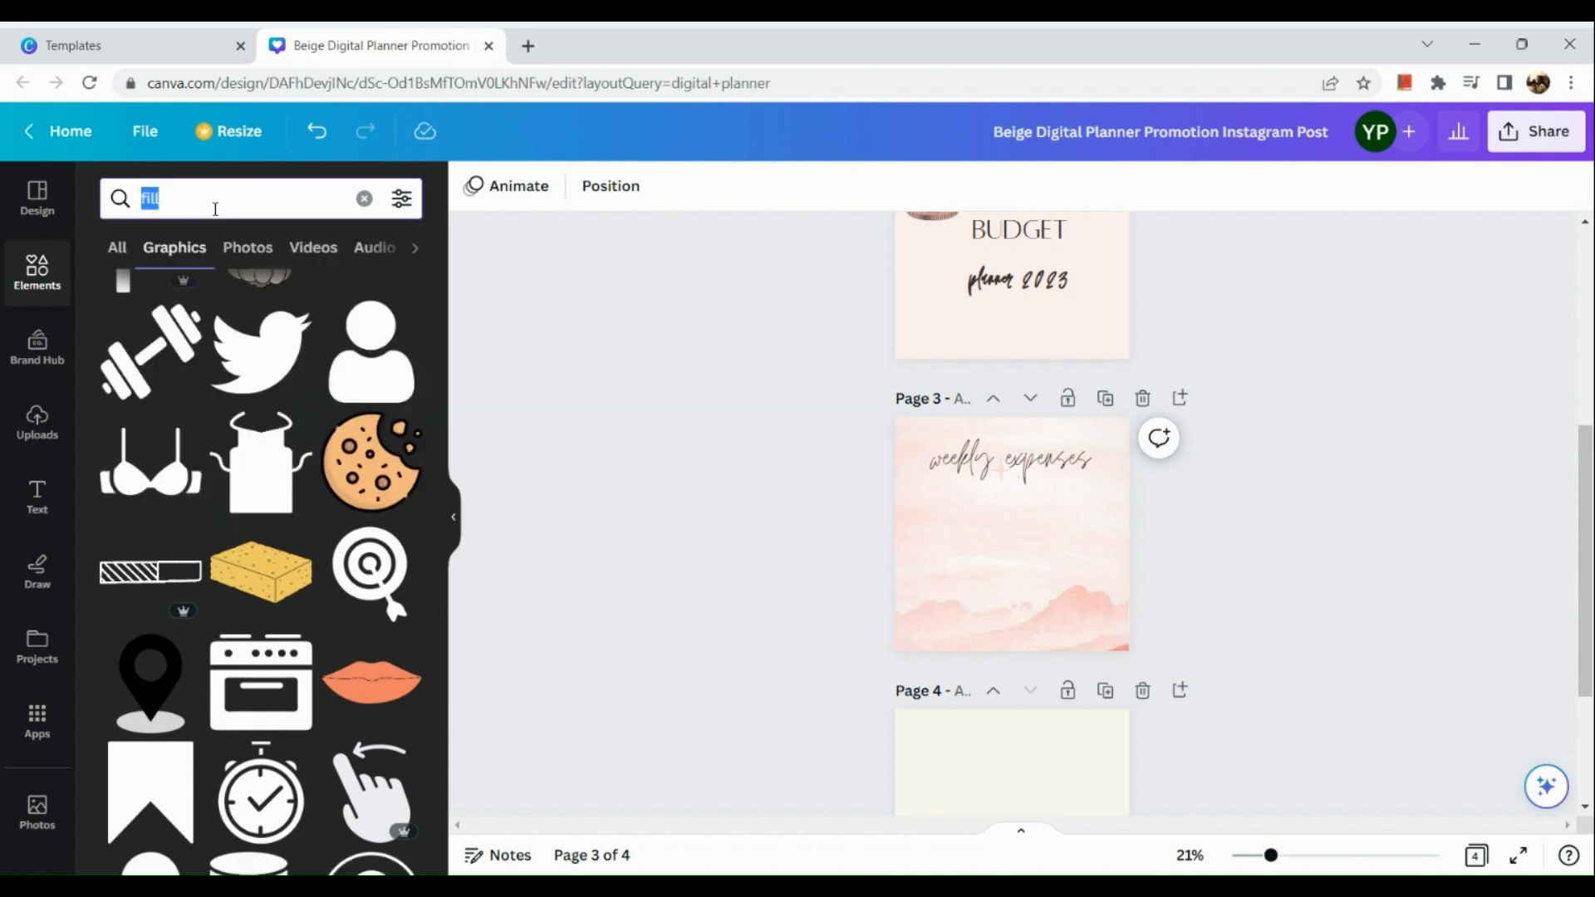
pyautogui.write('rectsa')
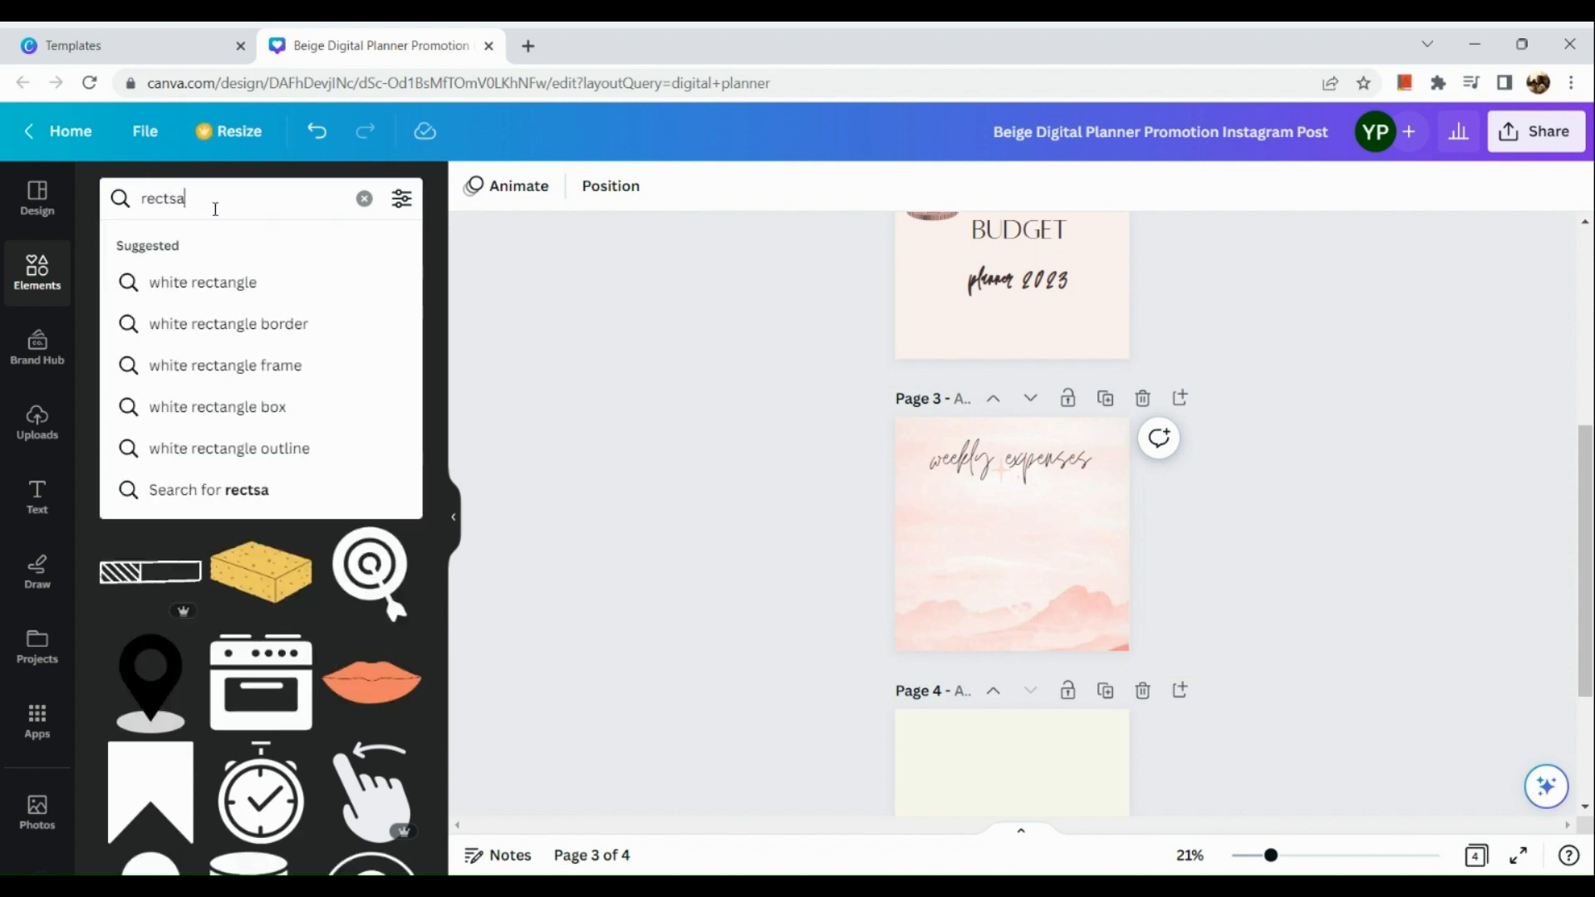
pyautogui.press('BackSpace')
pyautogui.press('BackSpace')
pyautogui.write('a')
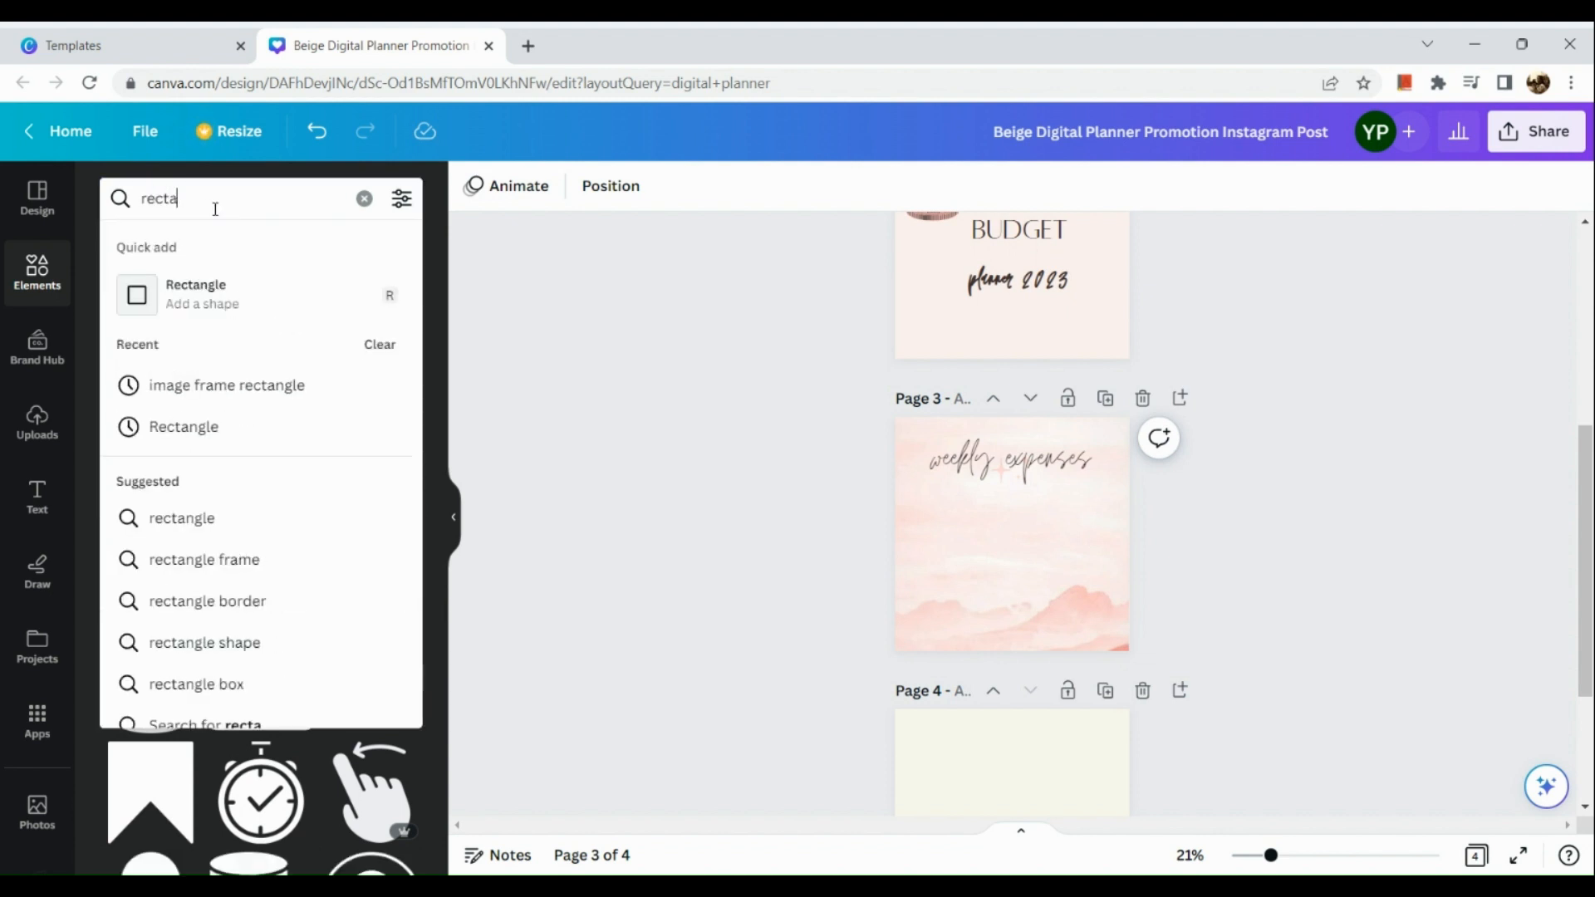
pyautogui.write('nlgr')
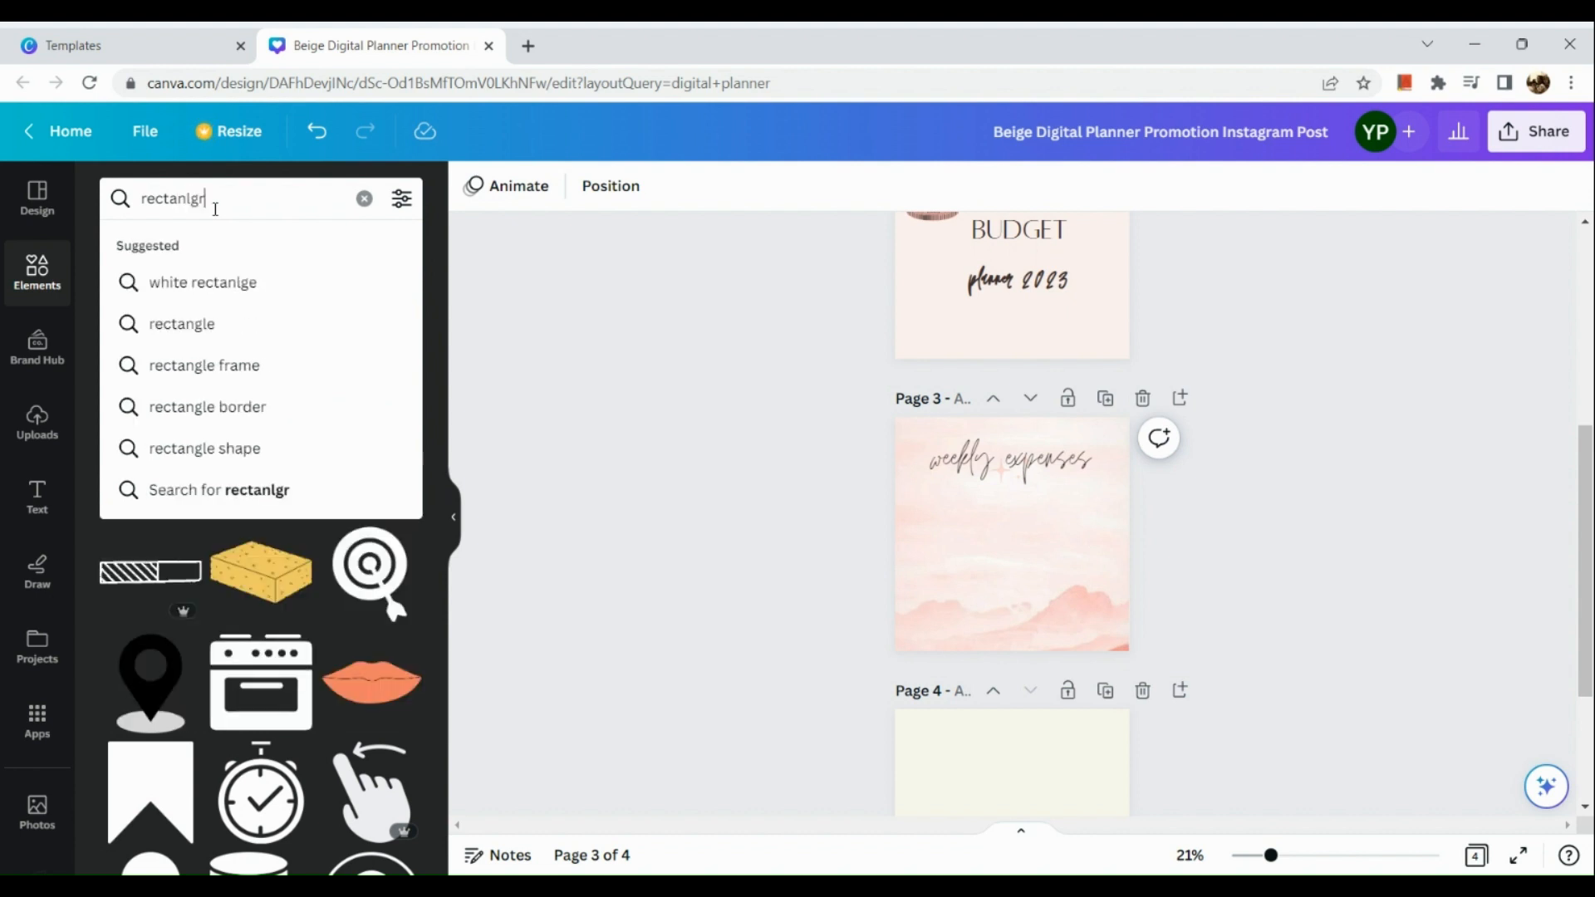
pyautogui.press('Return')
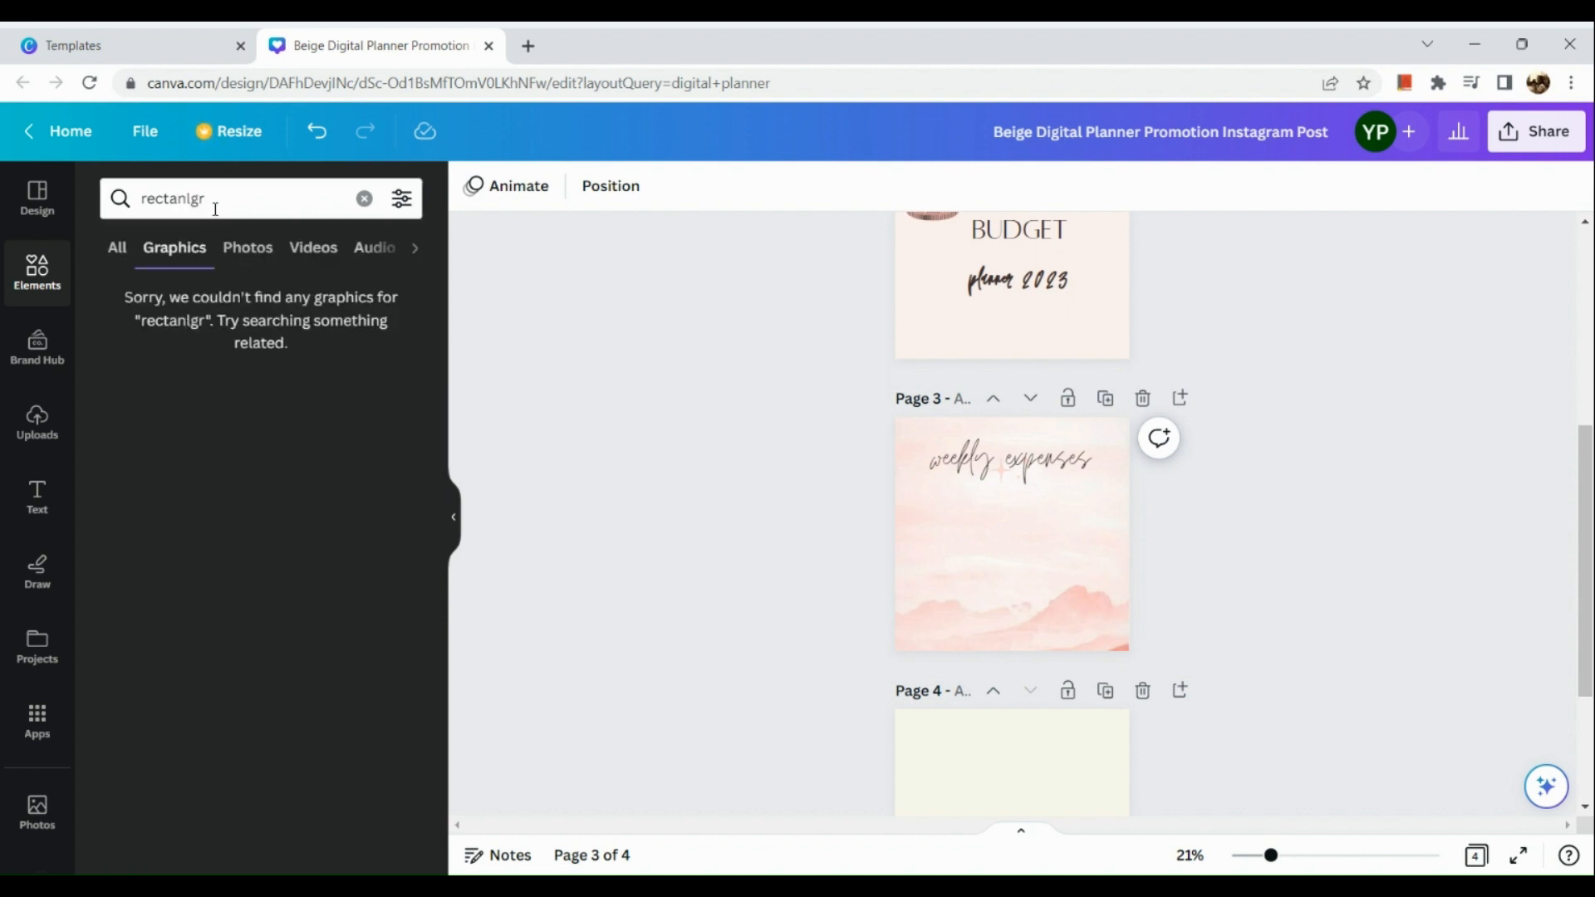
pyautogui.doubleClick(215, 208)
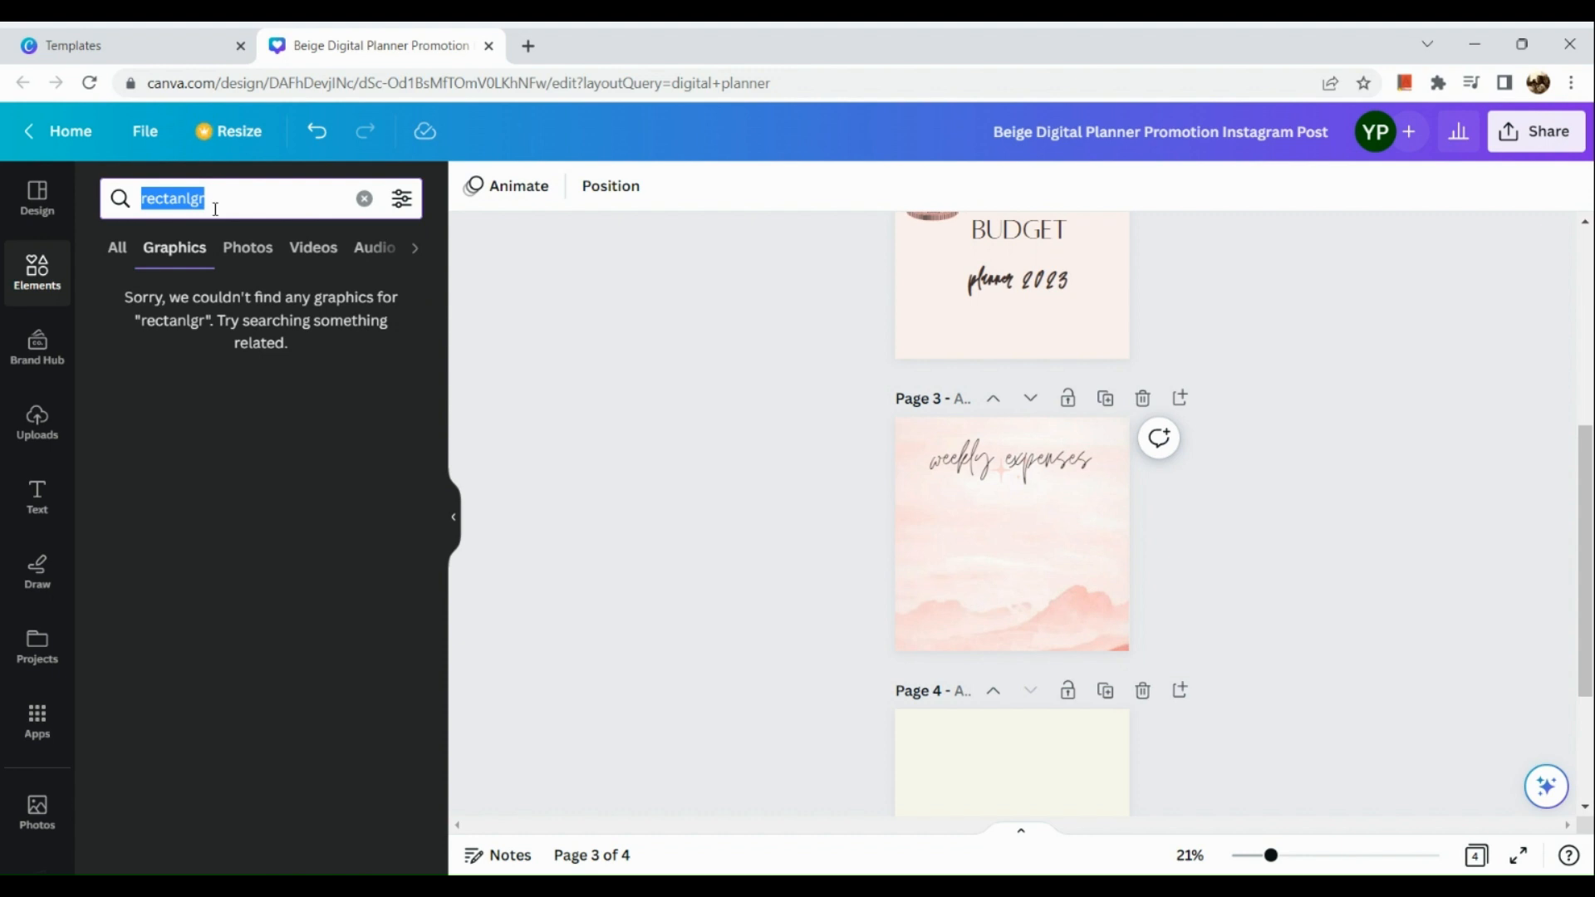
pyautogui.write('rectangle')
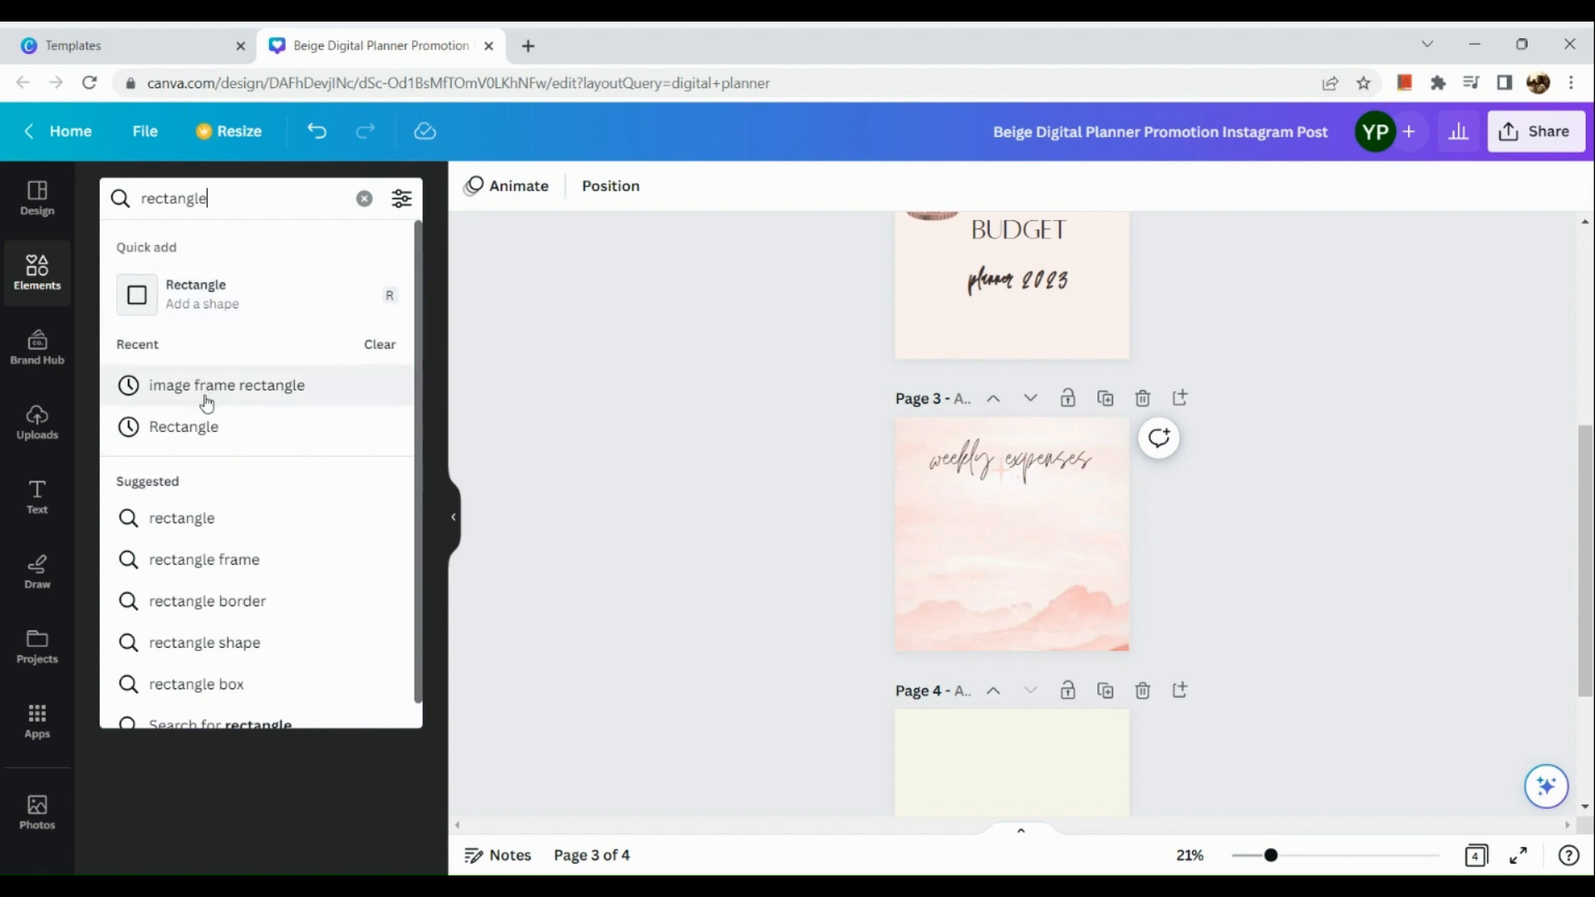
pyautogui.click(198, 523)
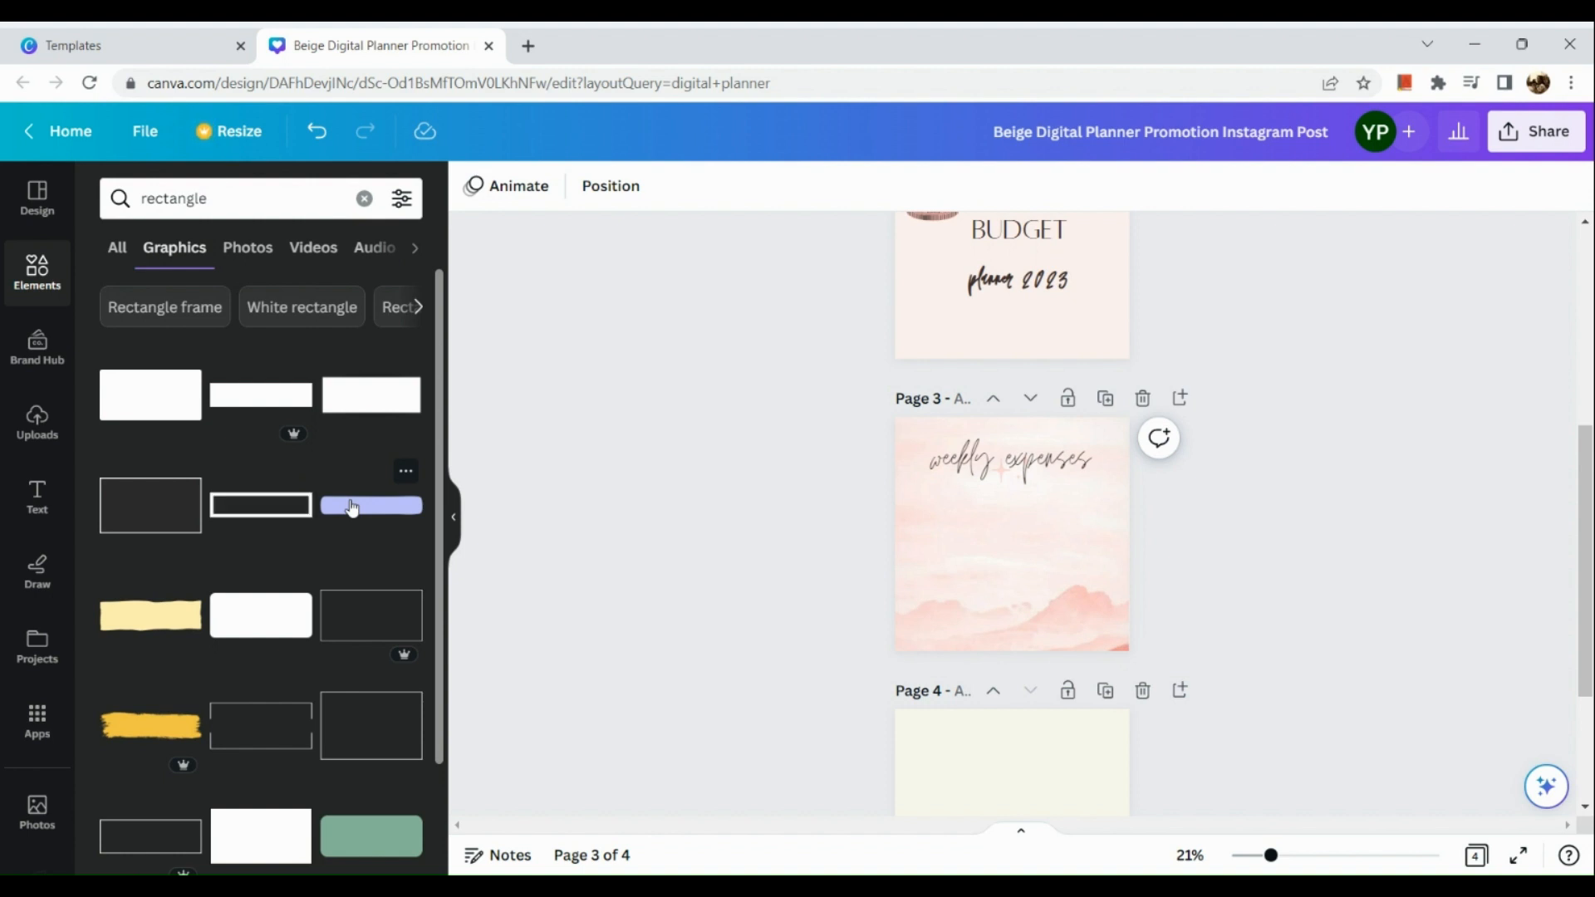
pyautogui.click(352, 508)
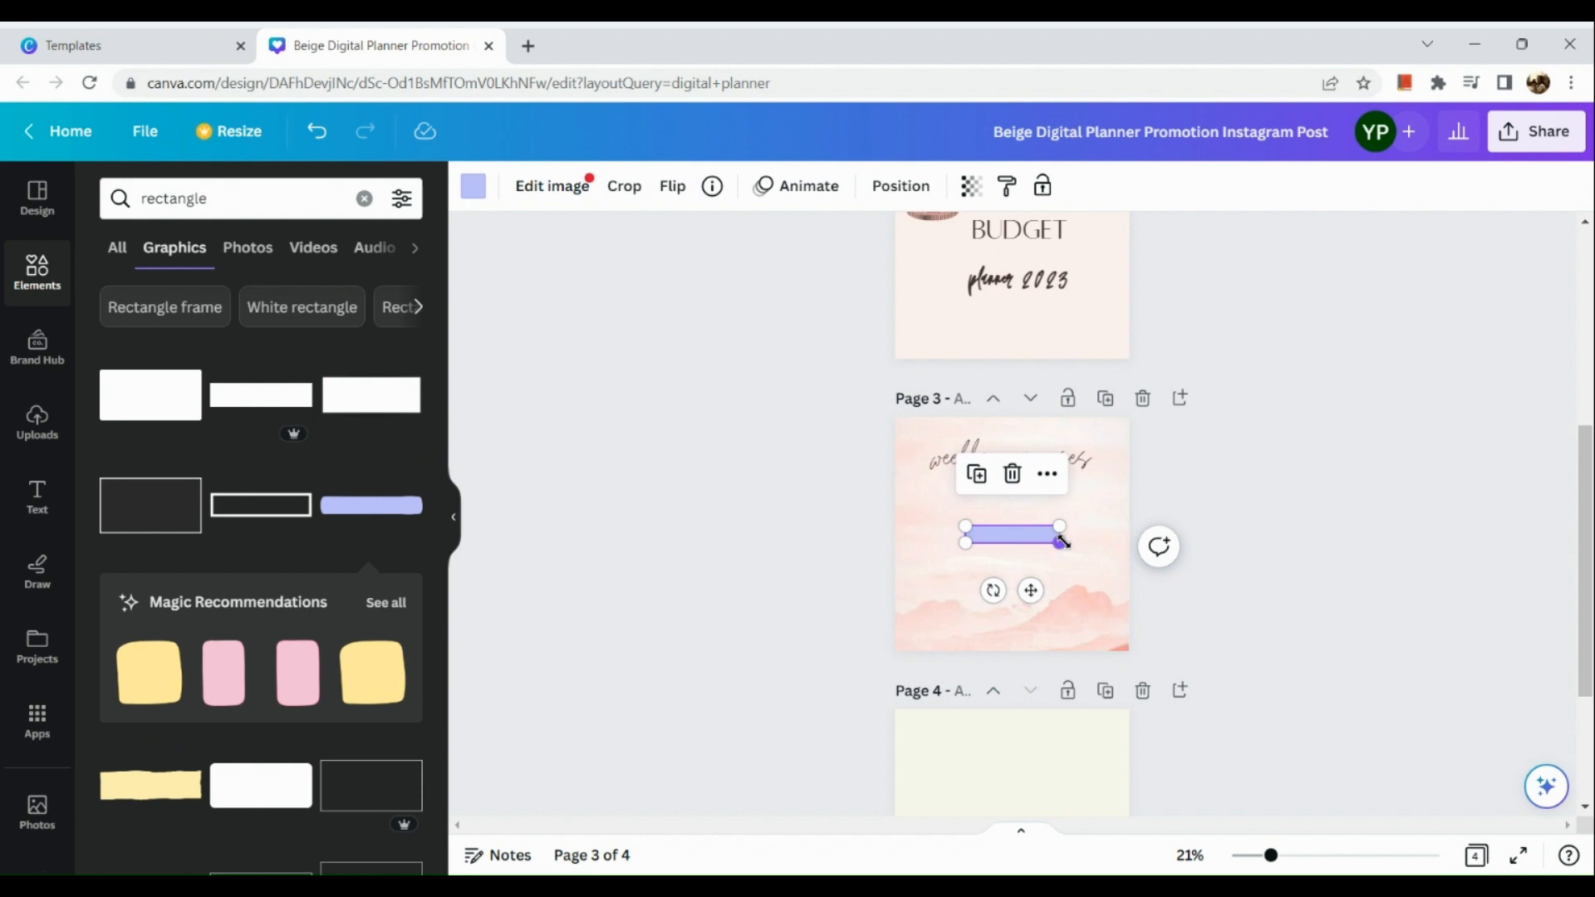
# - Enlarge the lavender bar to nearly the page width and move it just below the "weekly expenses" heading
pyautogui.moveTo(1061, 541); pyautogui.dragTo(1106, 551)
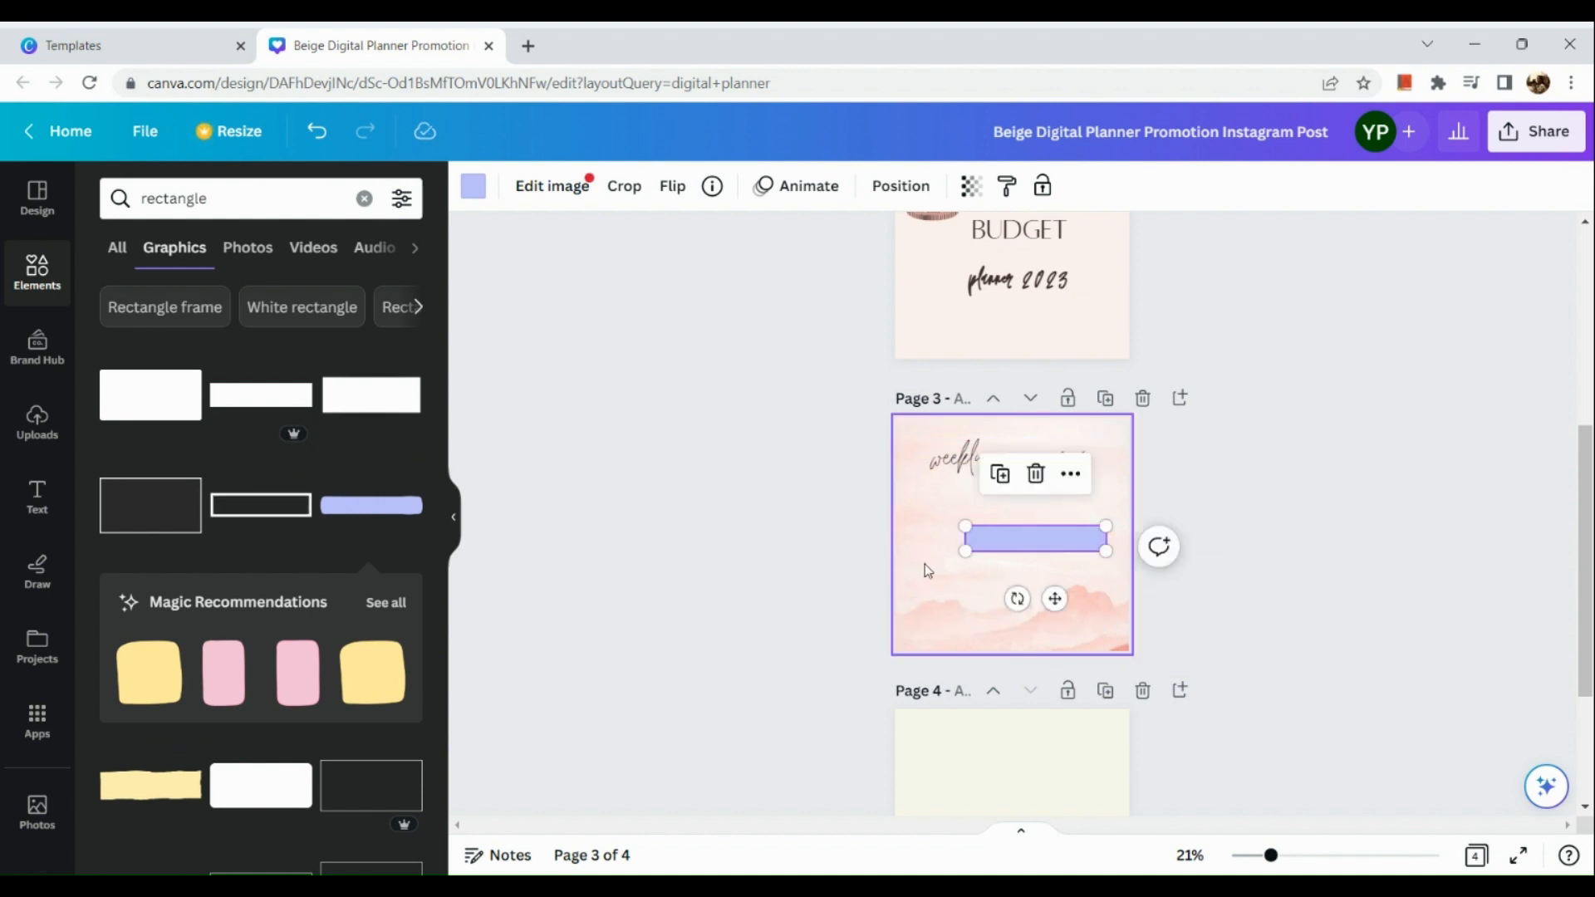
pyautogui.moveTo(963, 548); pyautogui.dragTo(918, 553)
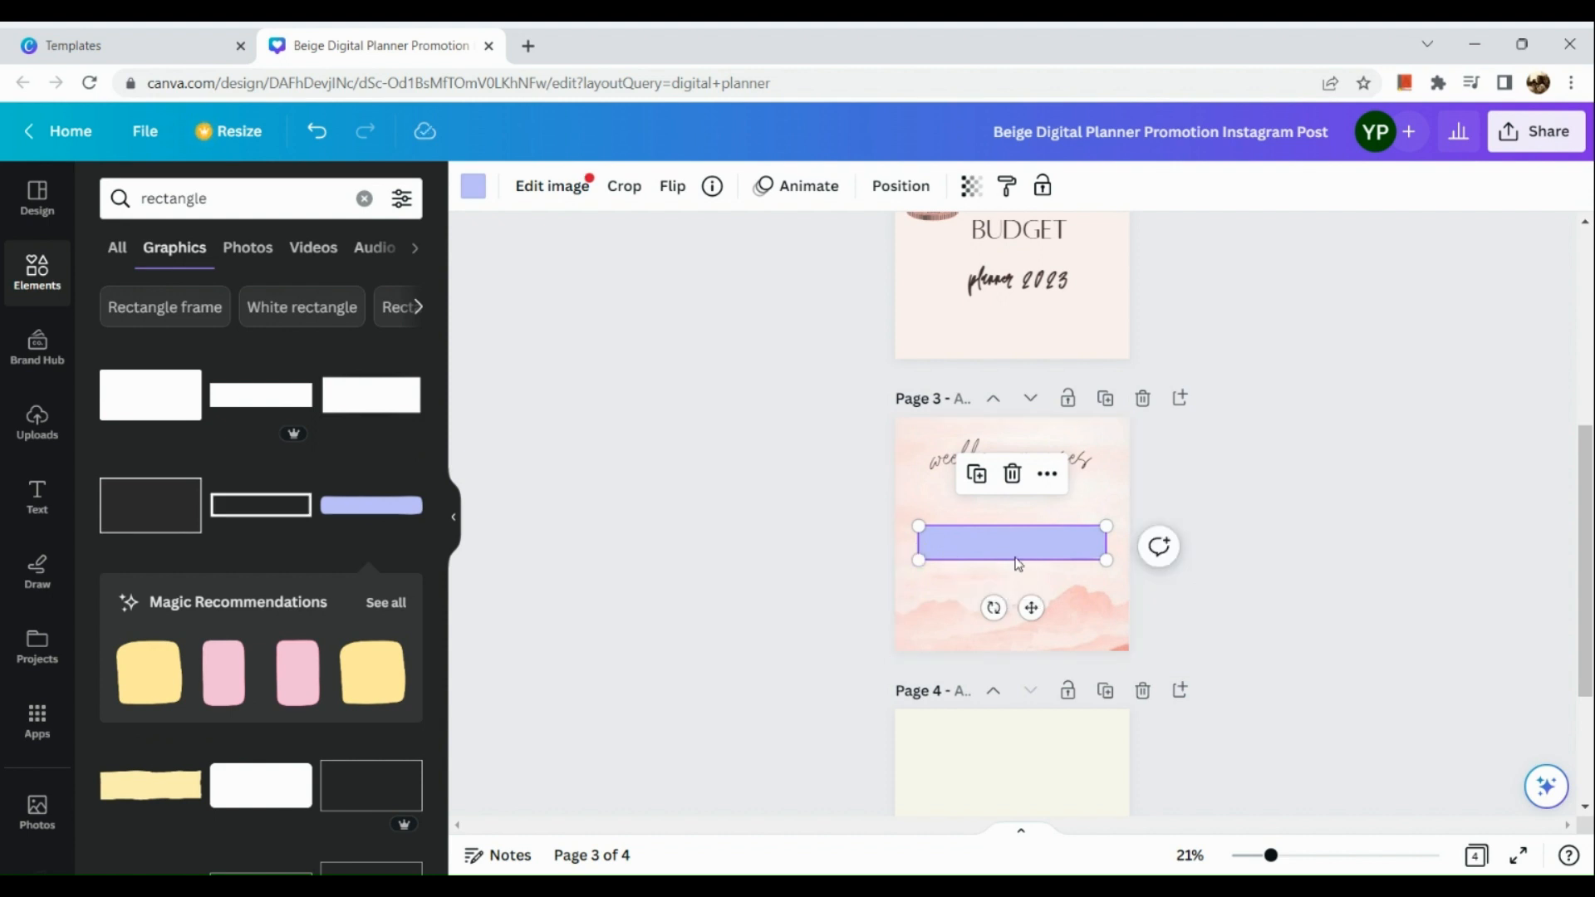
pyautogui.moveTo(1017, 562); pyautogui.dragTo(1015, 515)
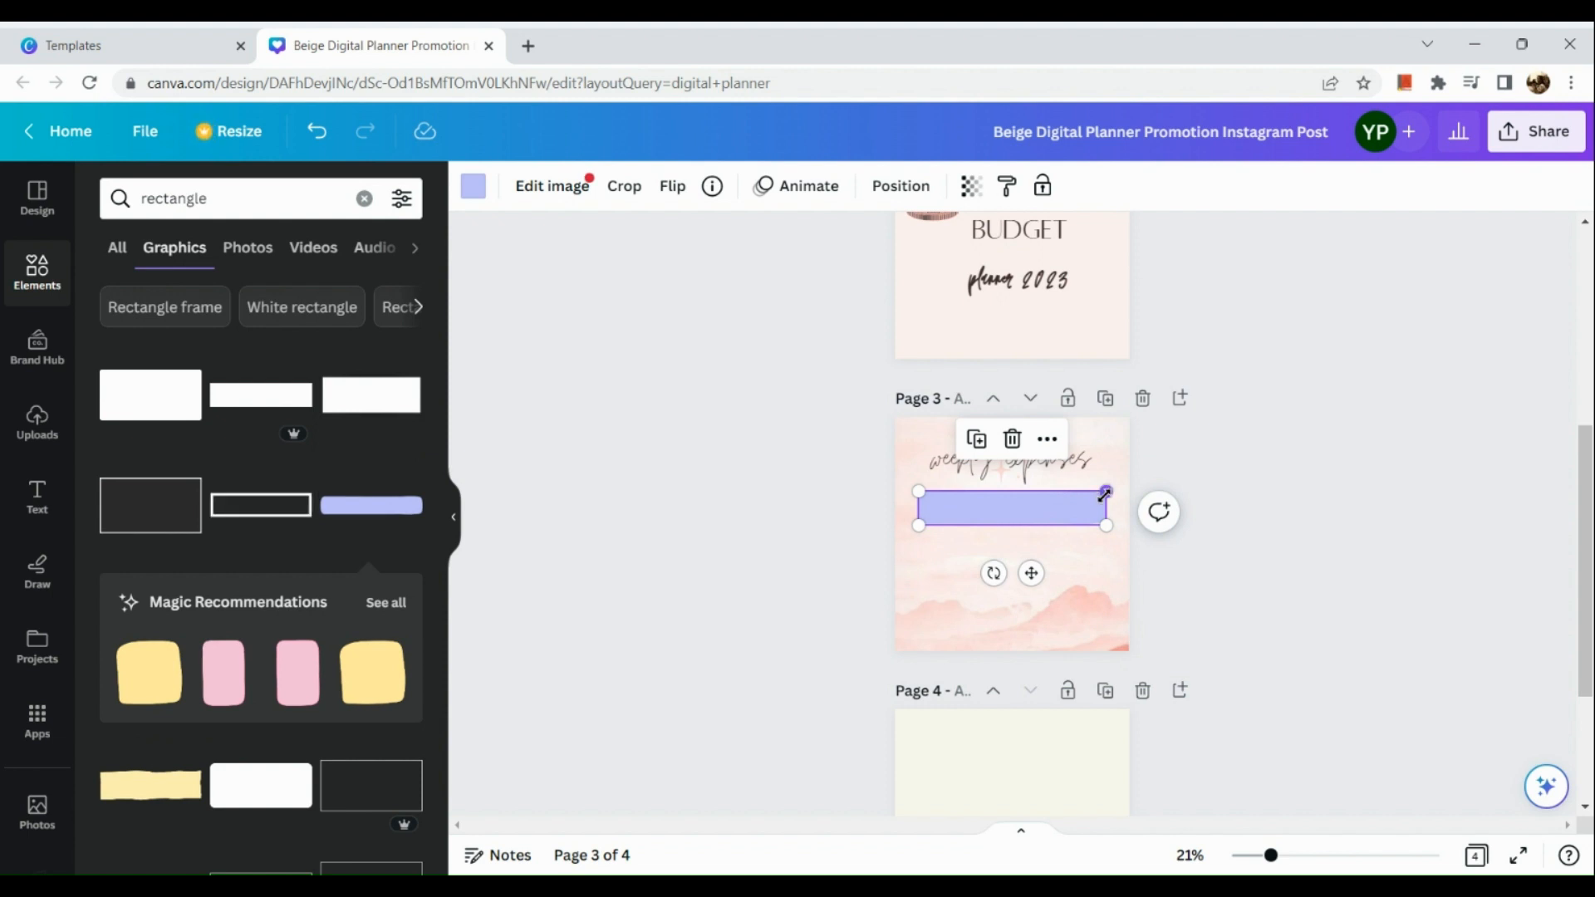
pyautogui.moveTo(1106, 492)
pyautogui.mouseDown()
pyautogui.moveTo(1093, 498)
pyautogui.moveTo(1107, 491)
pyautogui.mouseUp()
# - Crop the upper edge of the lavender bar to make it slimmer, and move it up under the heading
pyautogui.click(625, 185)
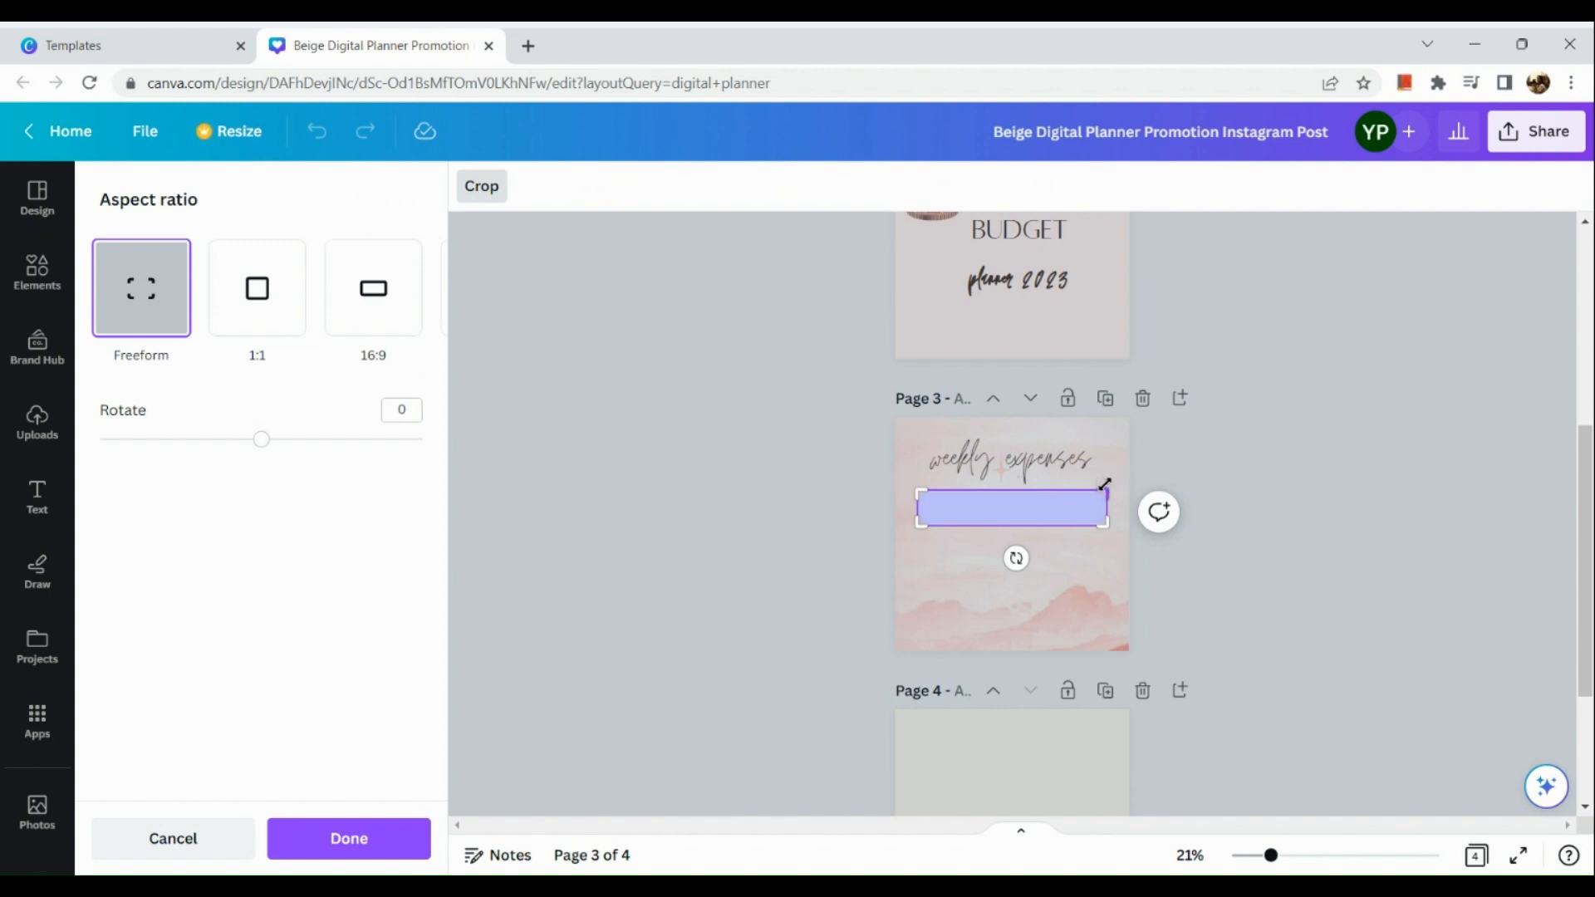
pyautogui.moveTo(1104, 483); pyautogui.dragTo(1111, 501)
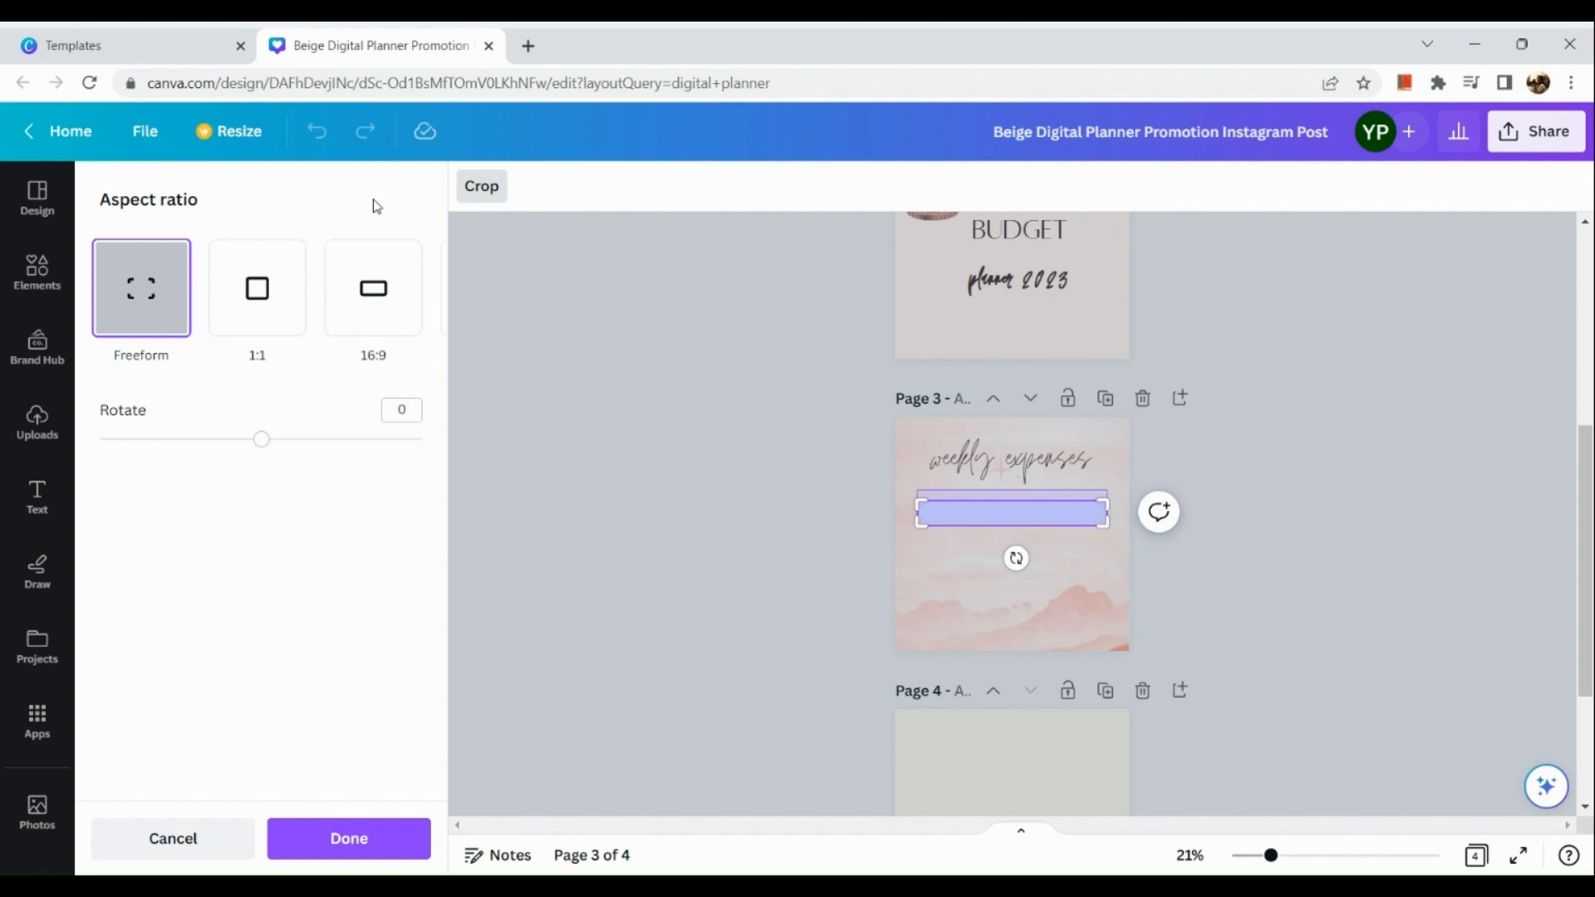
pyautogui.click(482, 185)
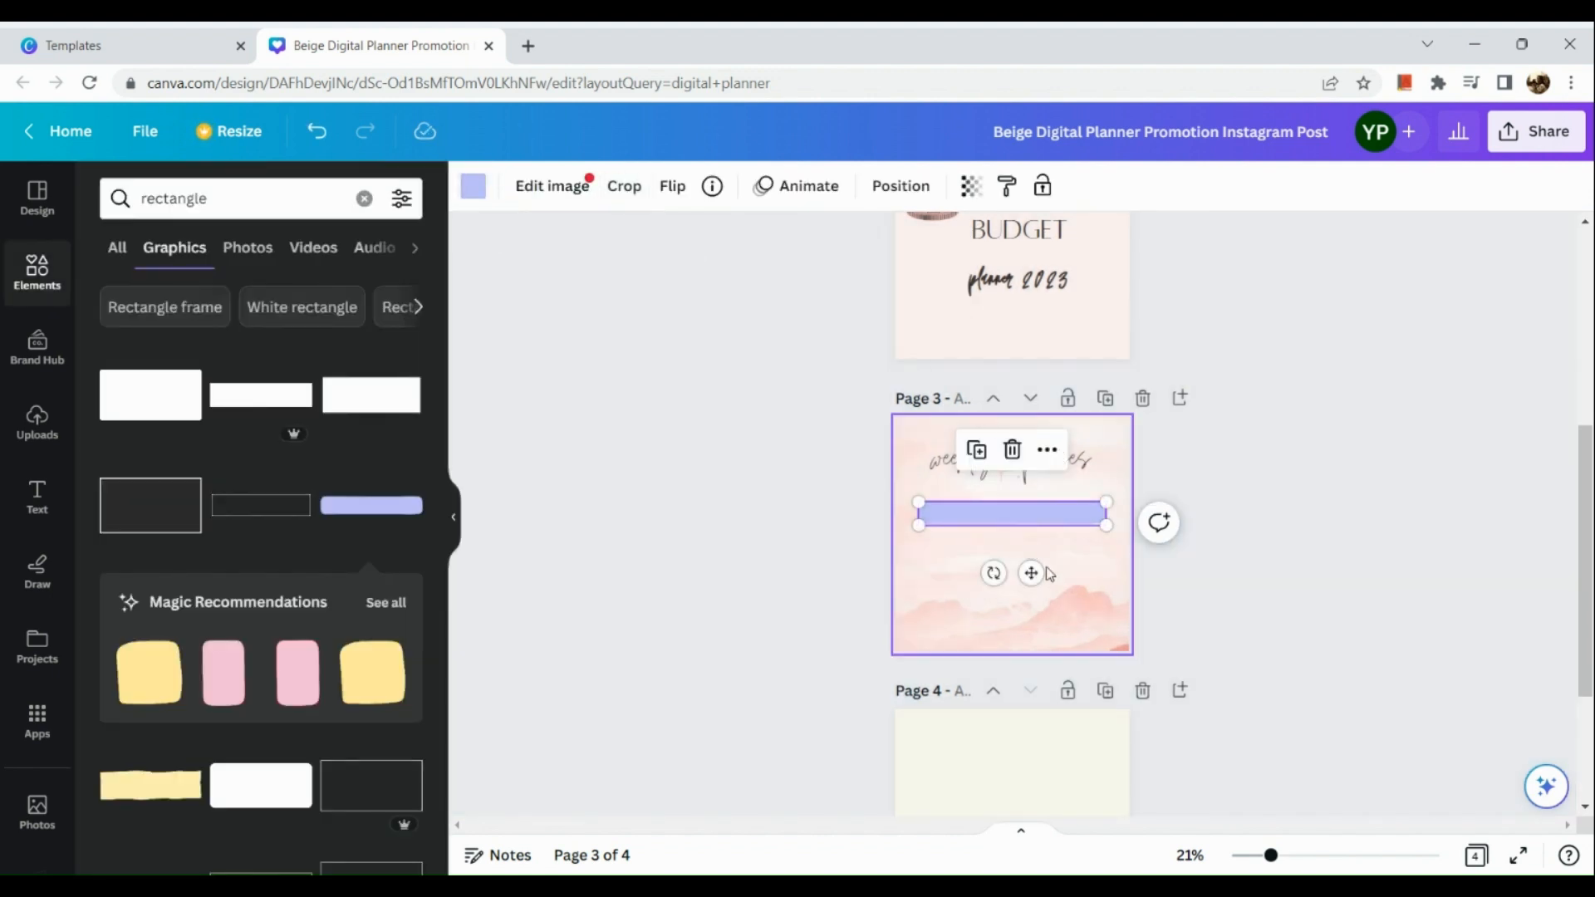
pyautogui.moveTo(1030, 572); pyautogui.dragTo(1031, 568)
pyautogui.moveTo(1031, 567); pyautogui.dragTo(1031, 563)
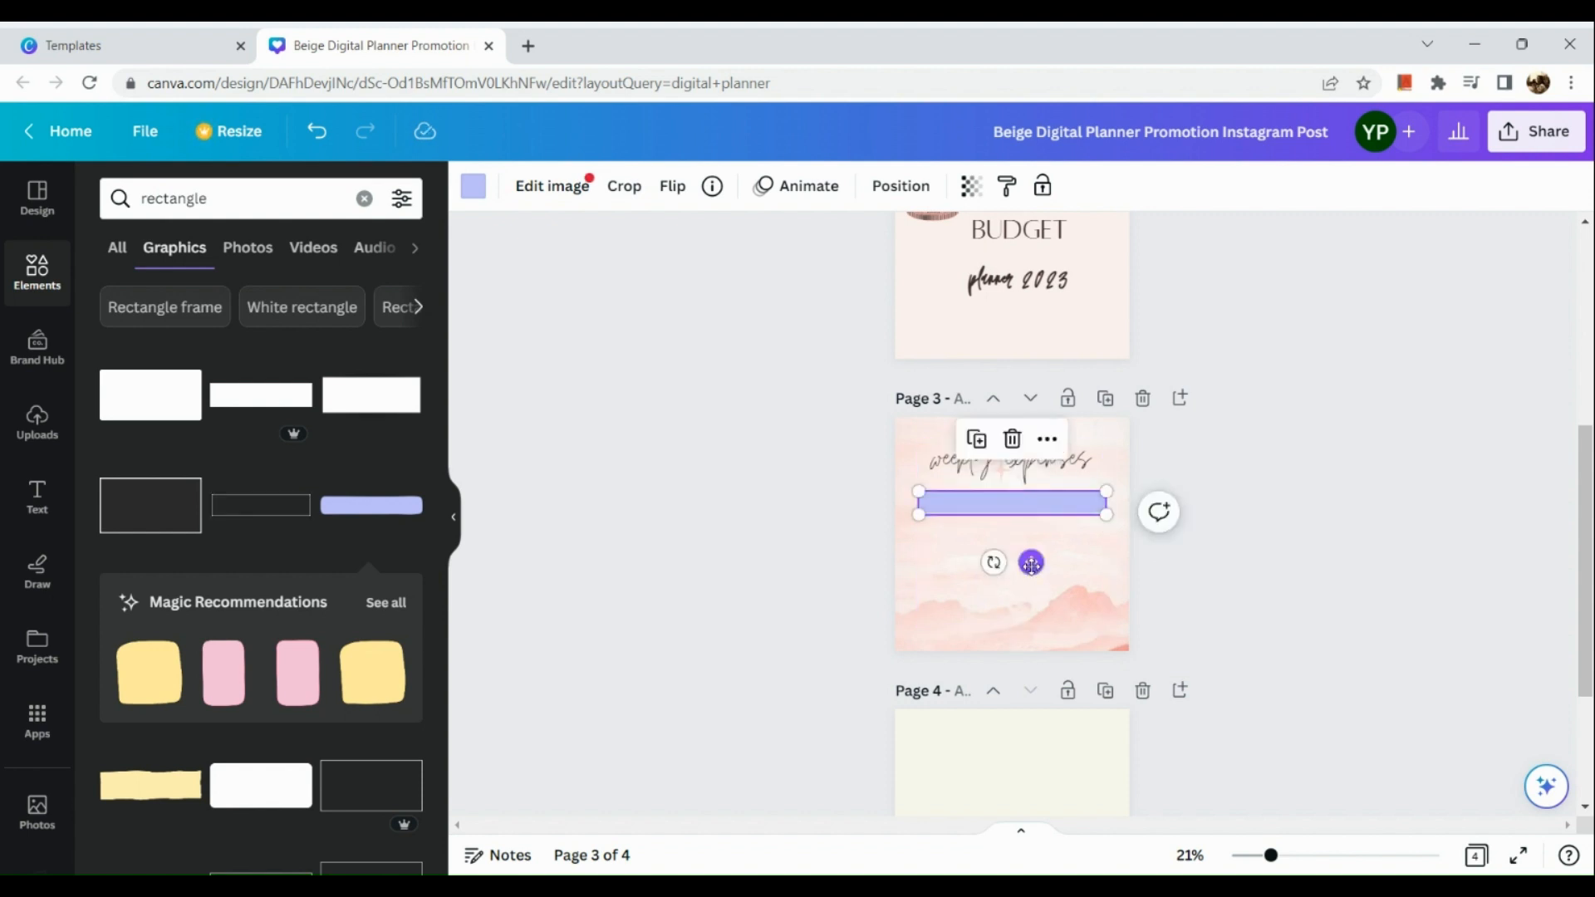
# - Duplicate the lavender bar and align the copy directly below the original with a small gap
pyautogui.rightClick(994, 496)
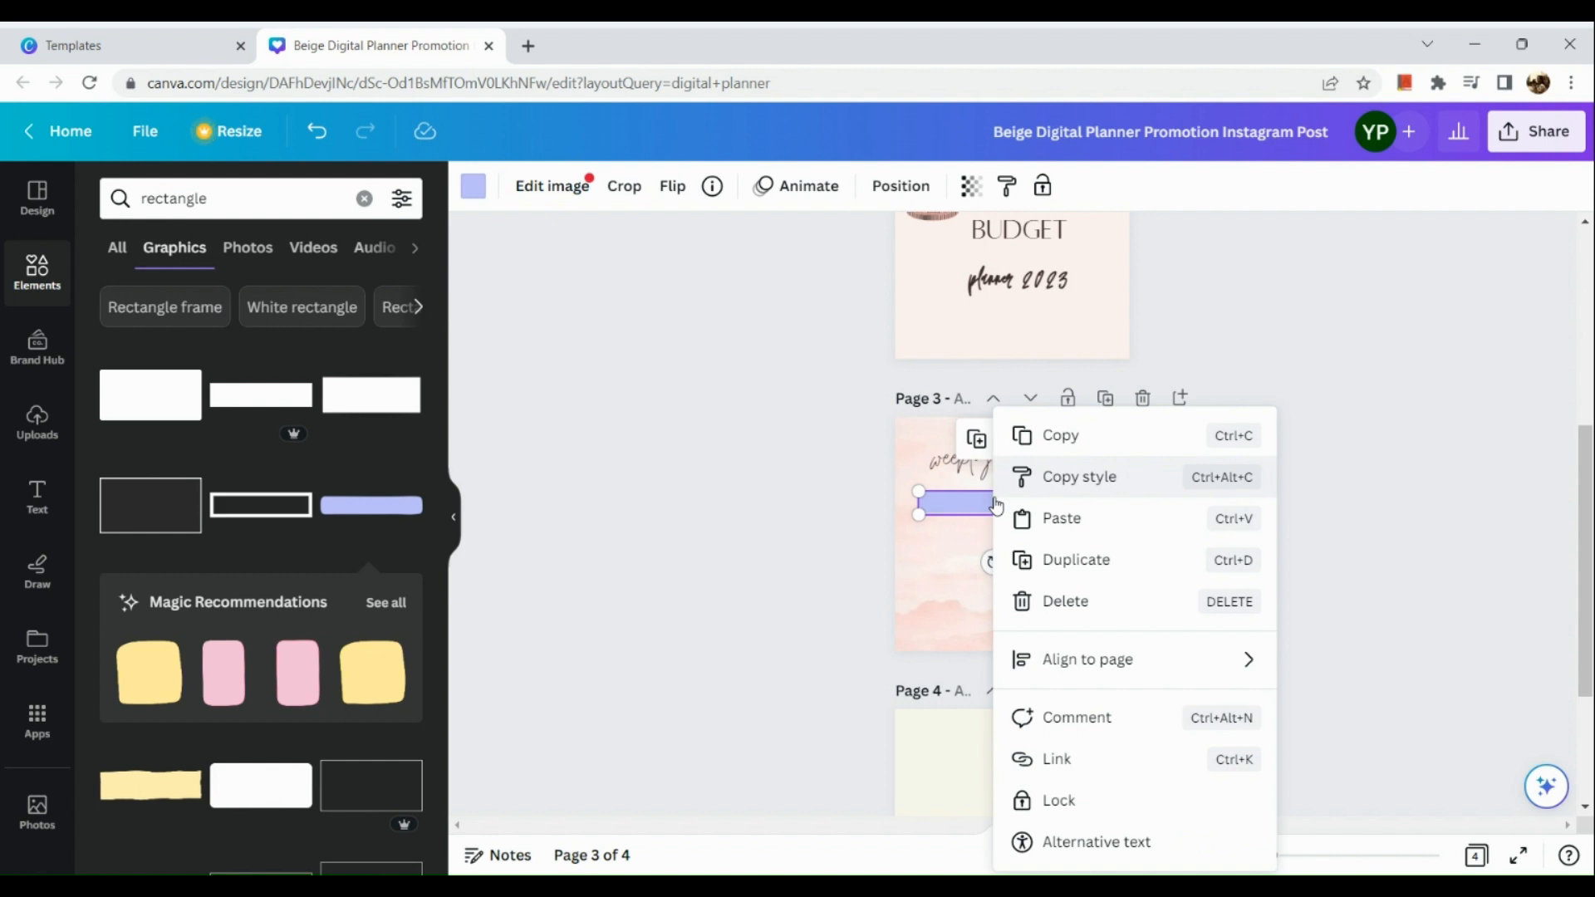
pyautogui.click(1058, 558)
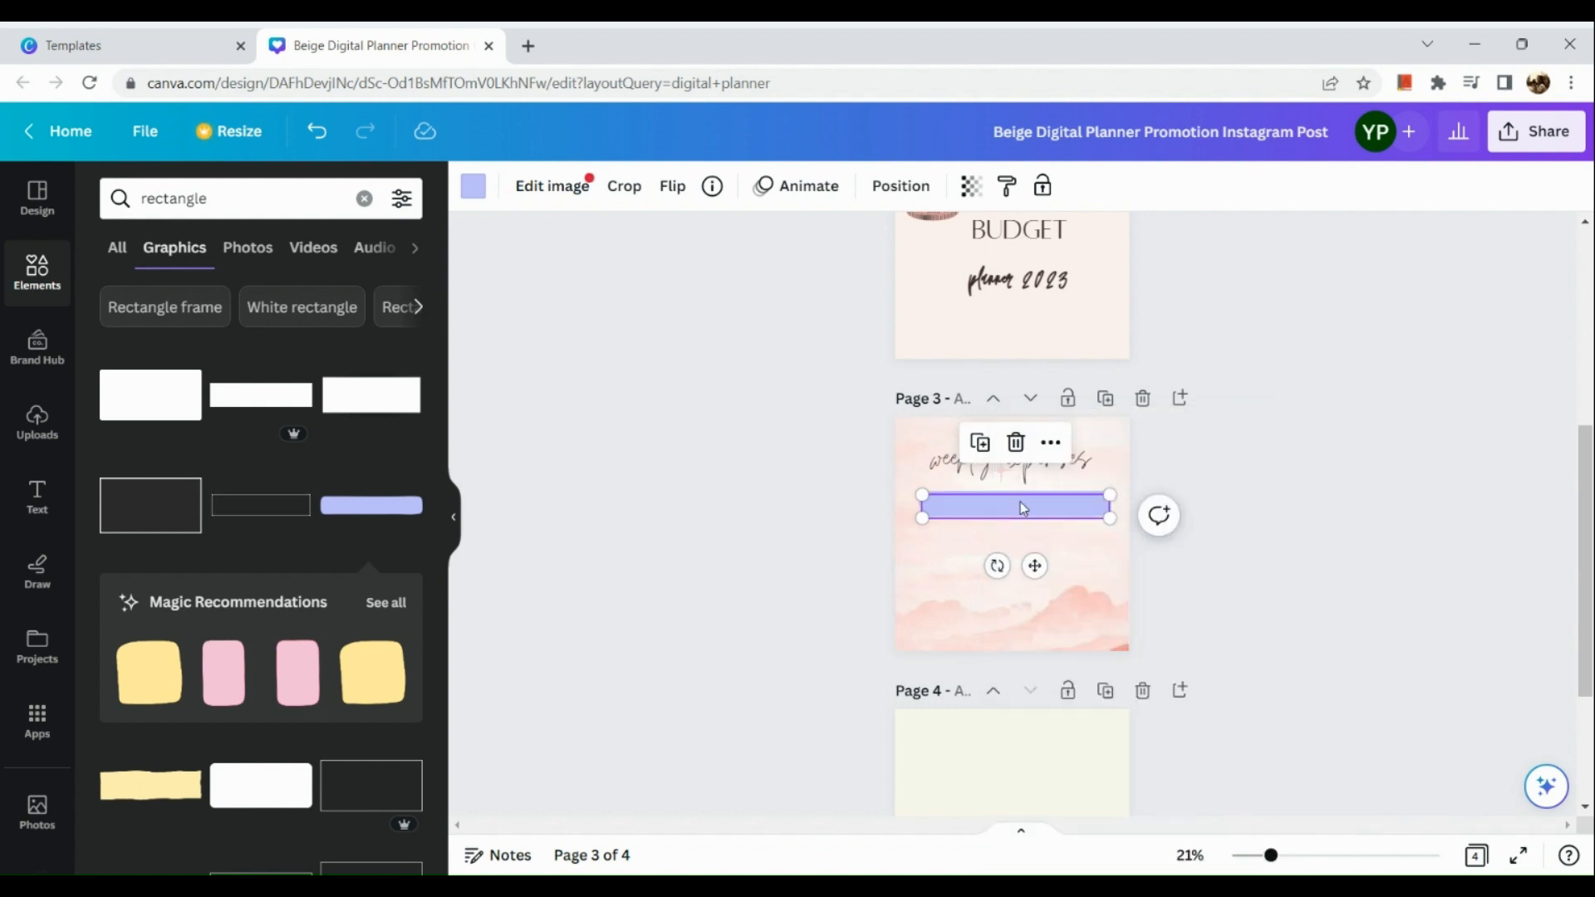
pyautogui.moveTo(1022, 508); pyautogui.dragTo(1015, 532)
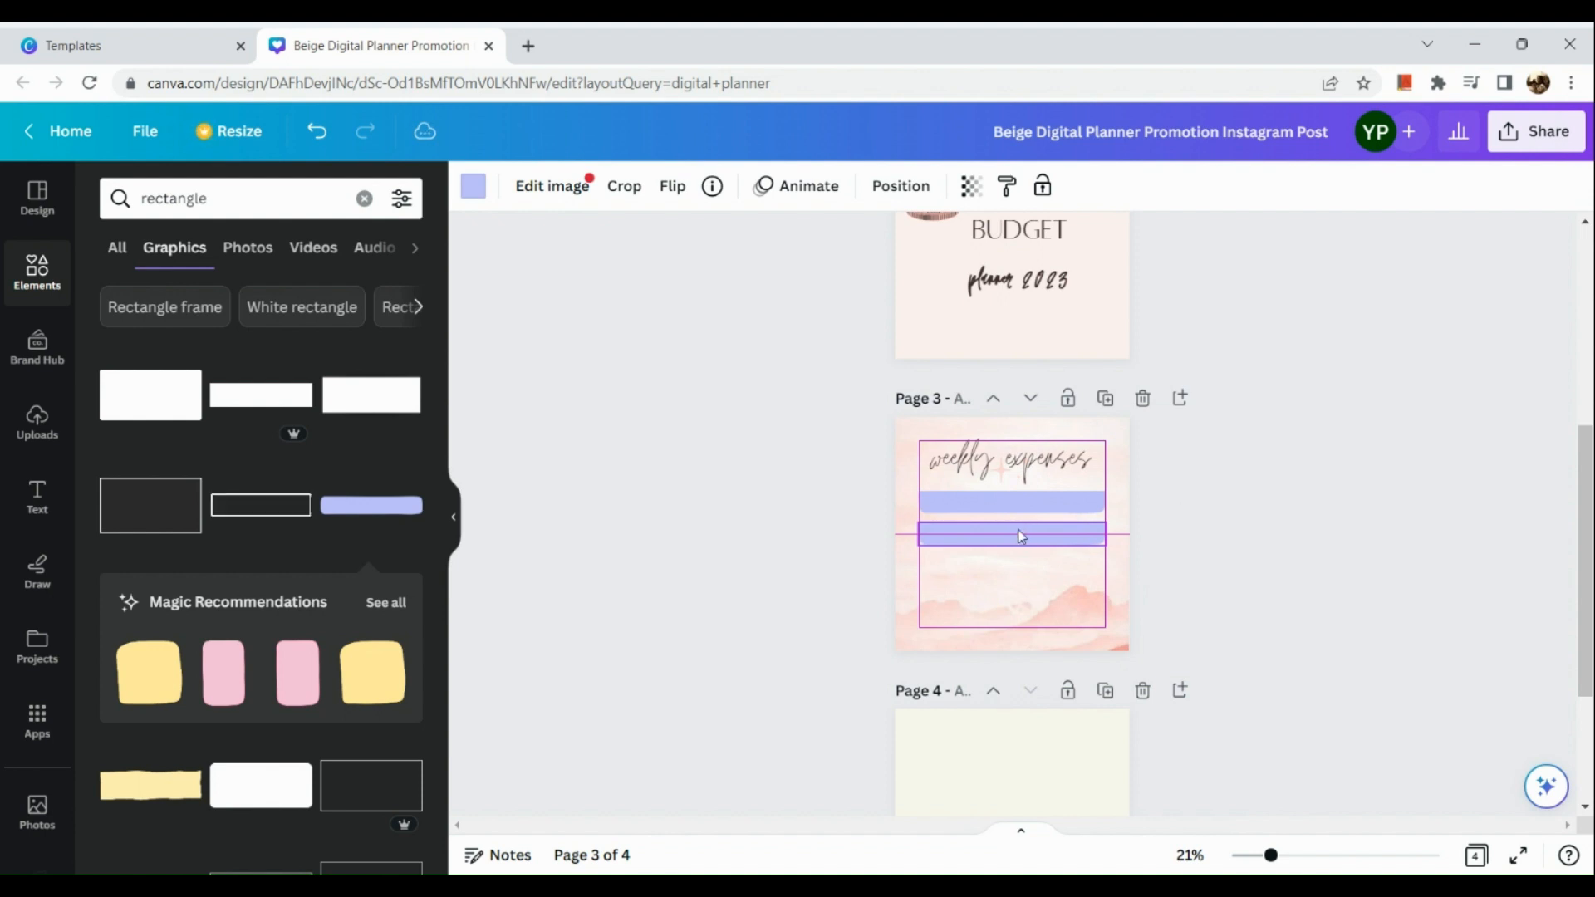
pyautogui.moveTo(1020, 535); pyautogui.dragTo(1021, 536)
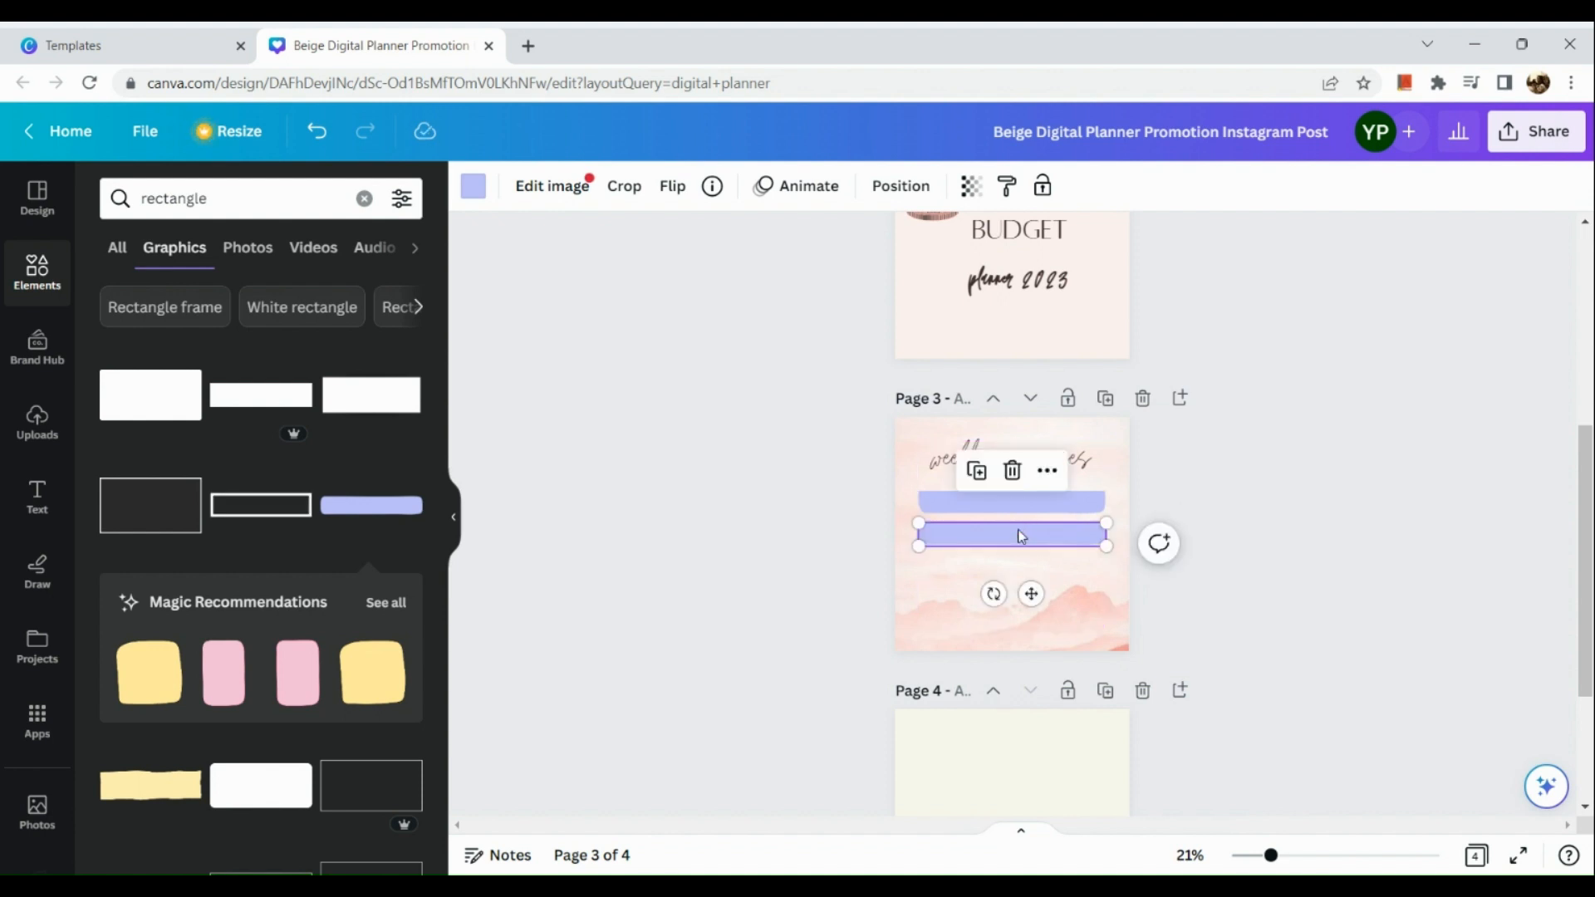
# - Duplicate the bar three more times to complete a column of five evenly spaced bars on page 3
pyautogui.click(976, 470)
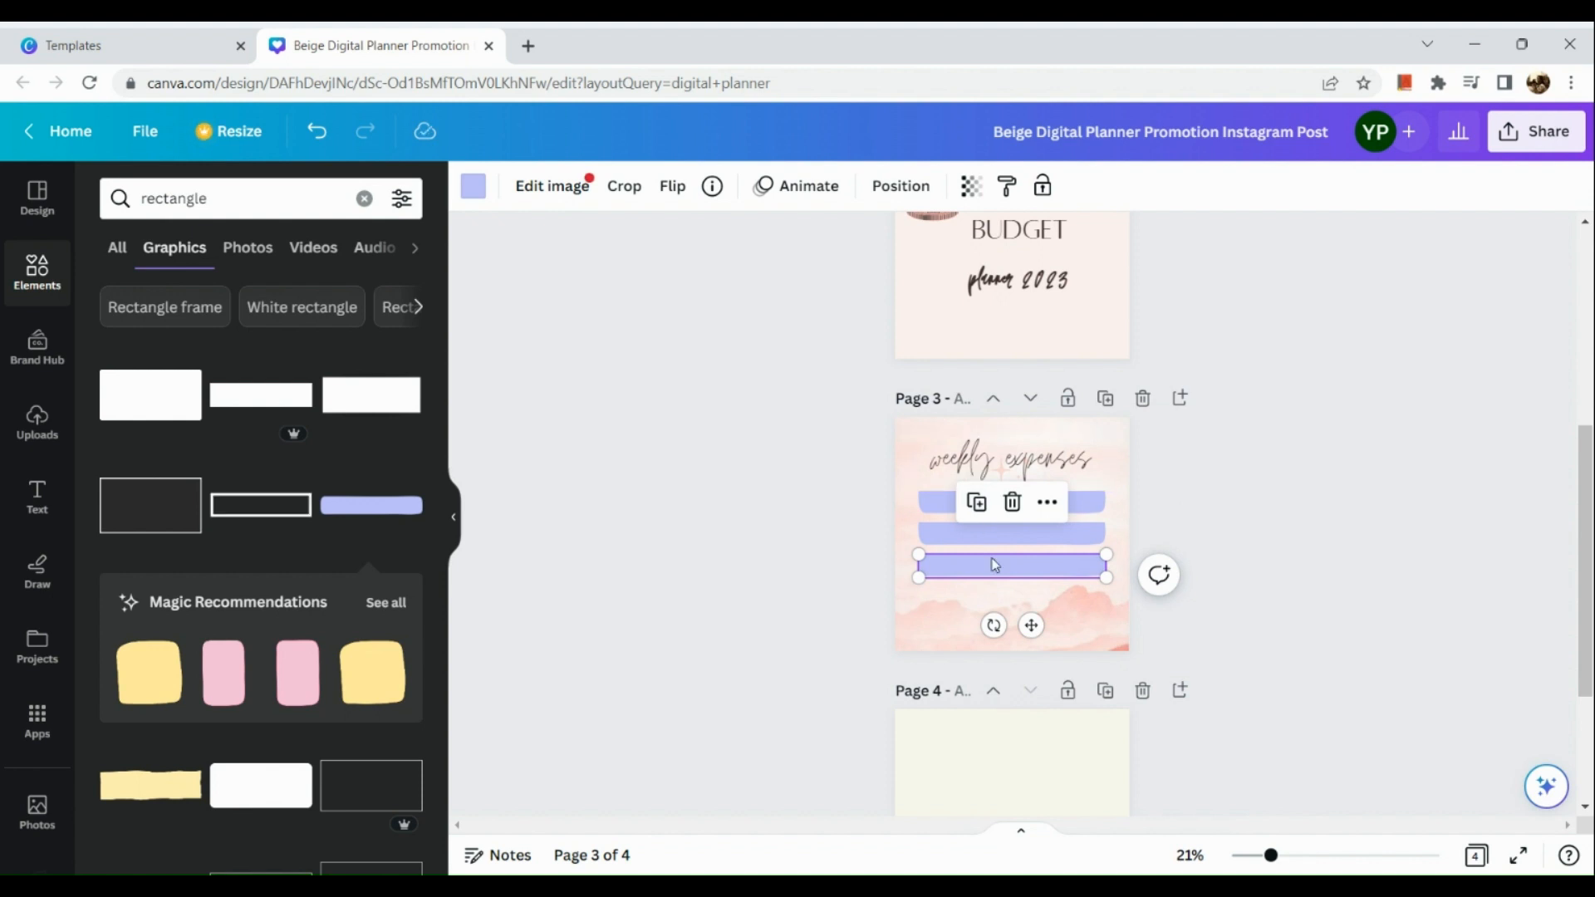
pyautogui.click(975, 500)
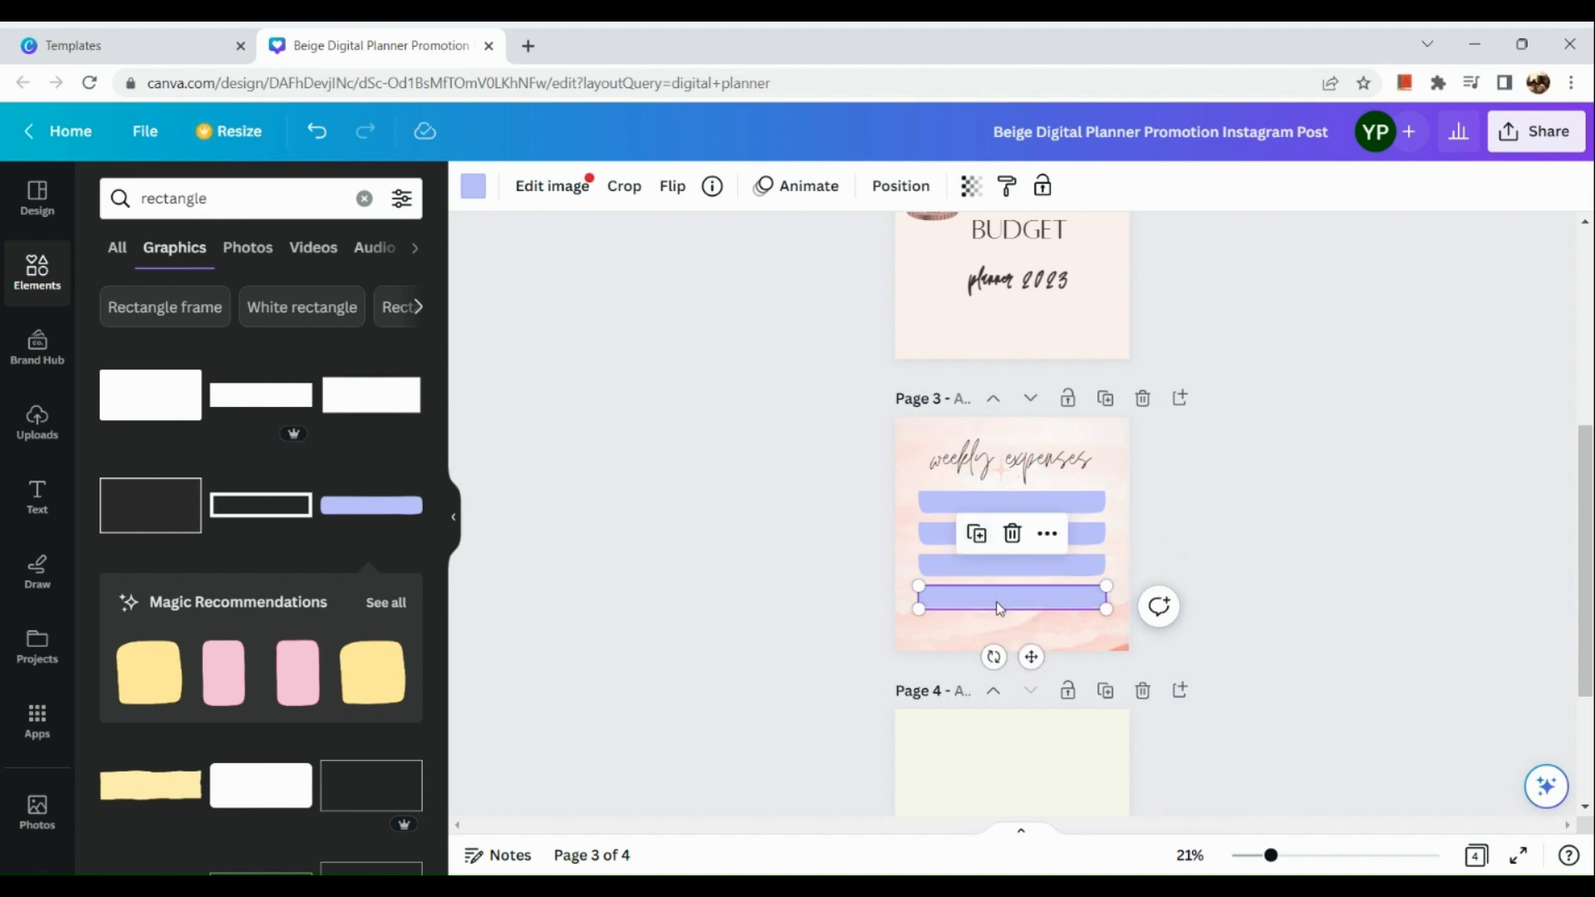
pyautogui.click(976, 532)
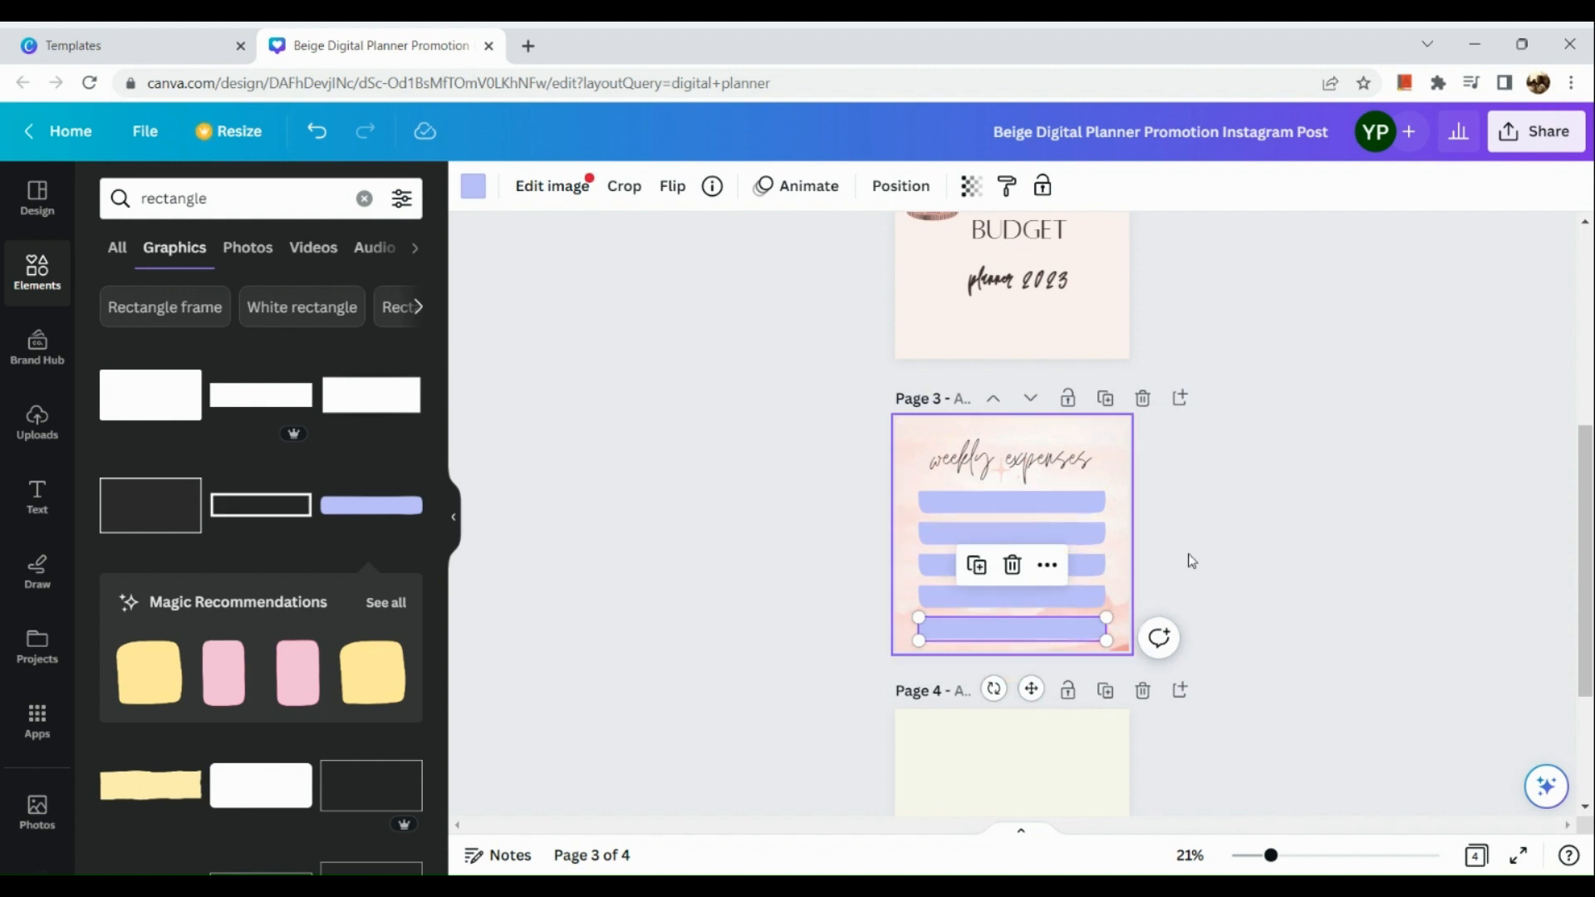
pyautogui.click(1213, 547)
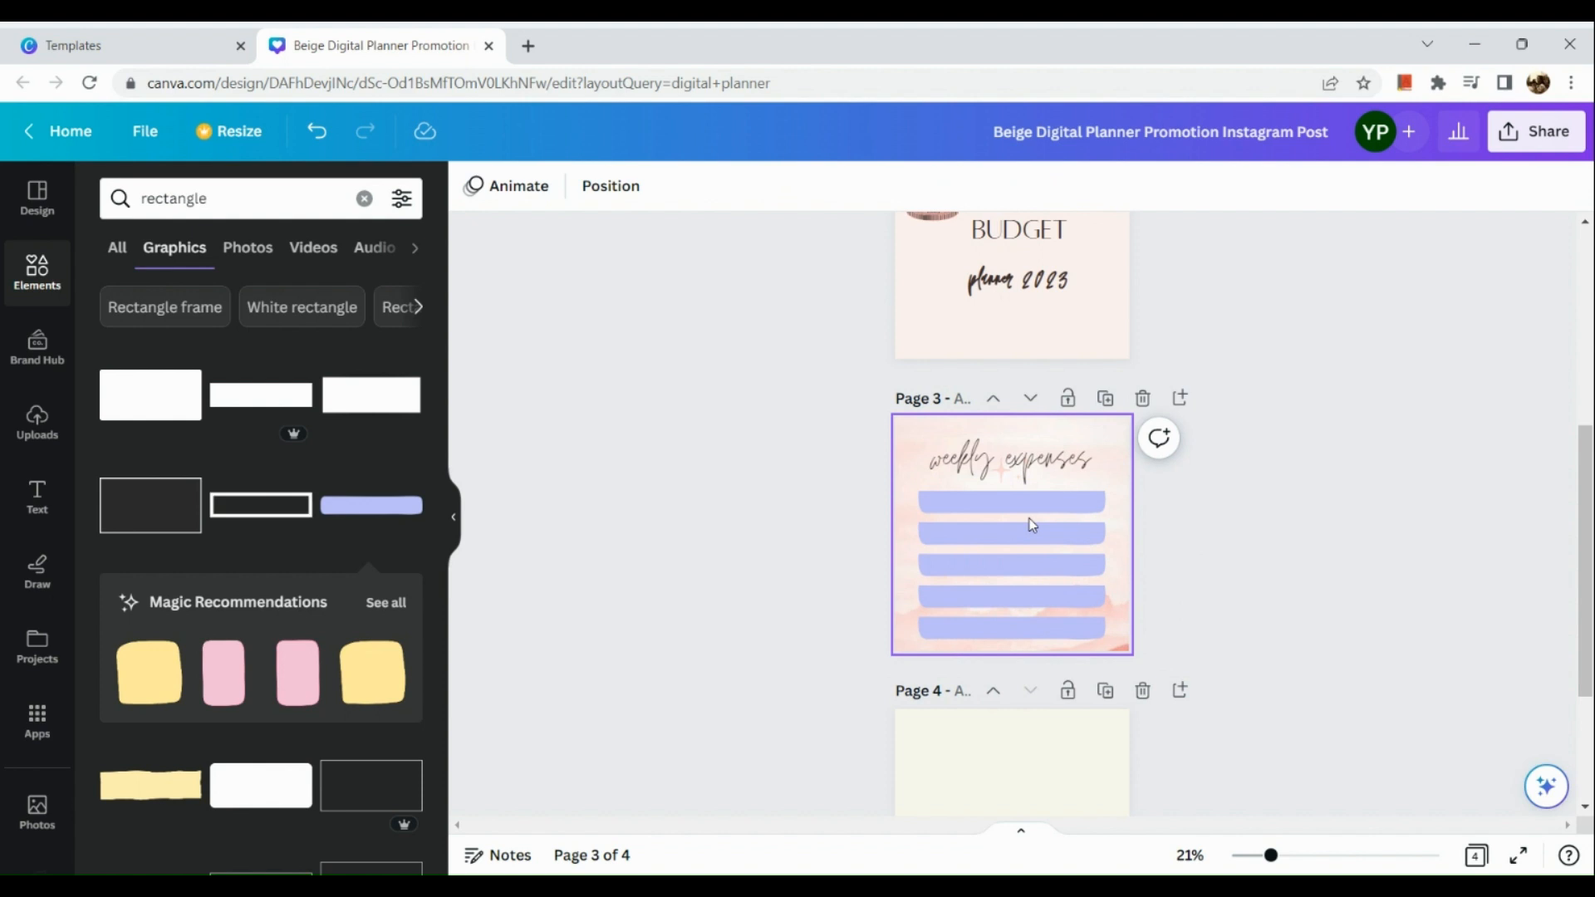
pyautogui.click(1049, 495)
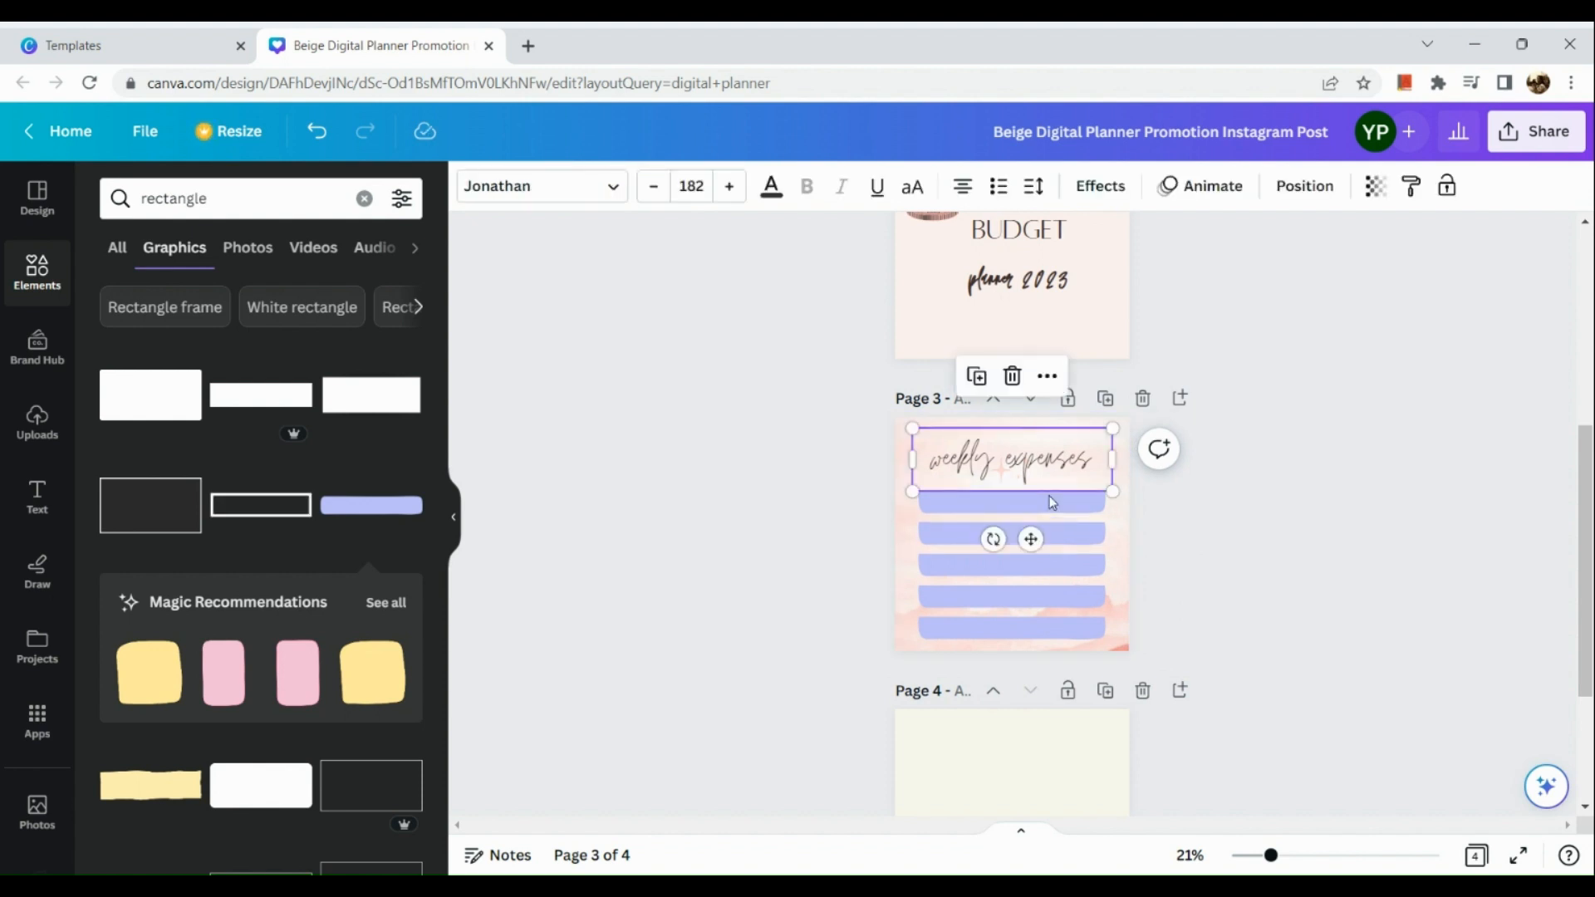
pyautogui.click(1045, 509)
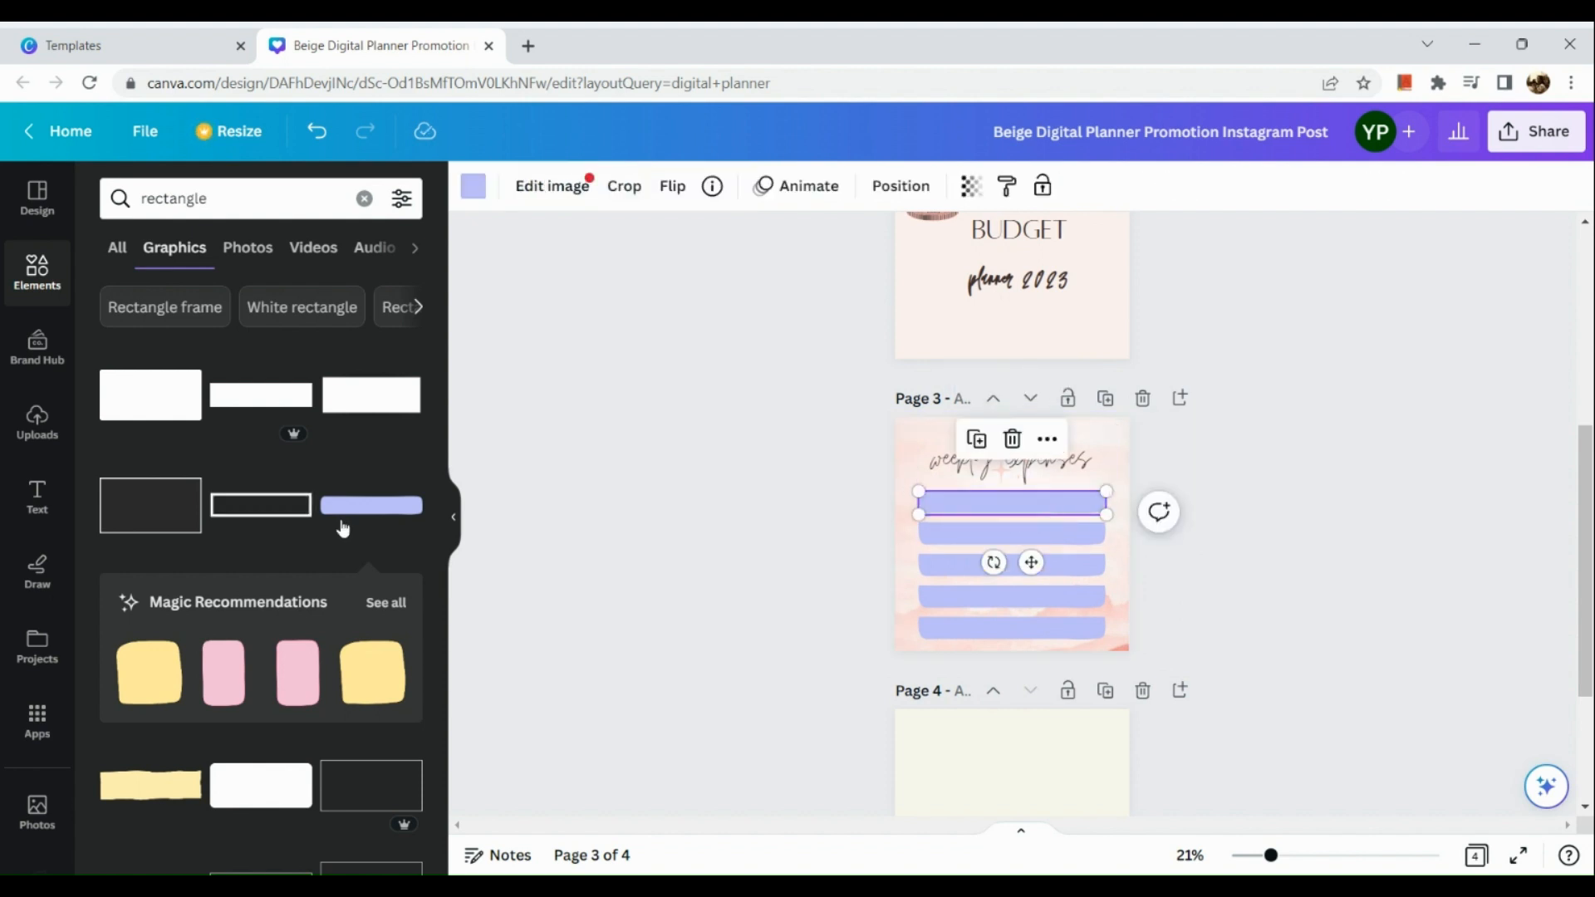
pyautogui.click(232, 686)
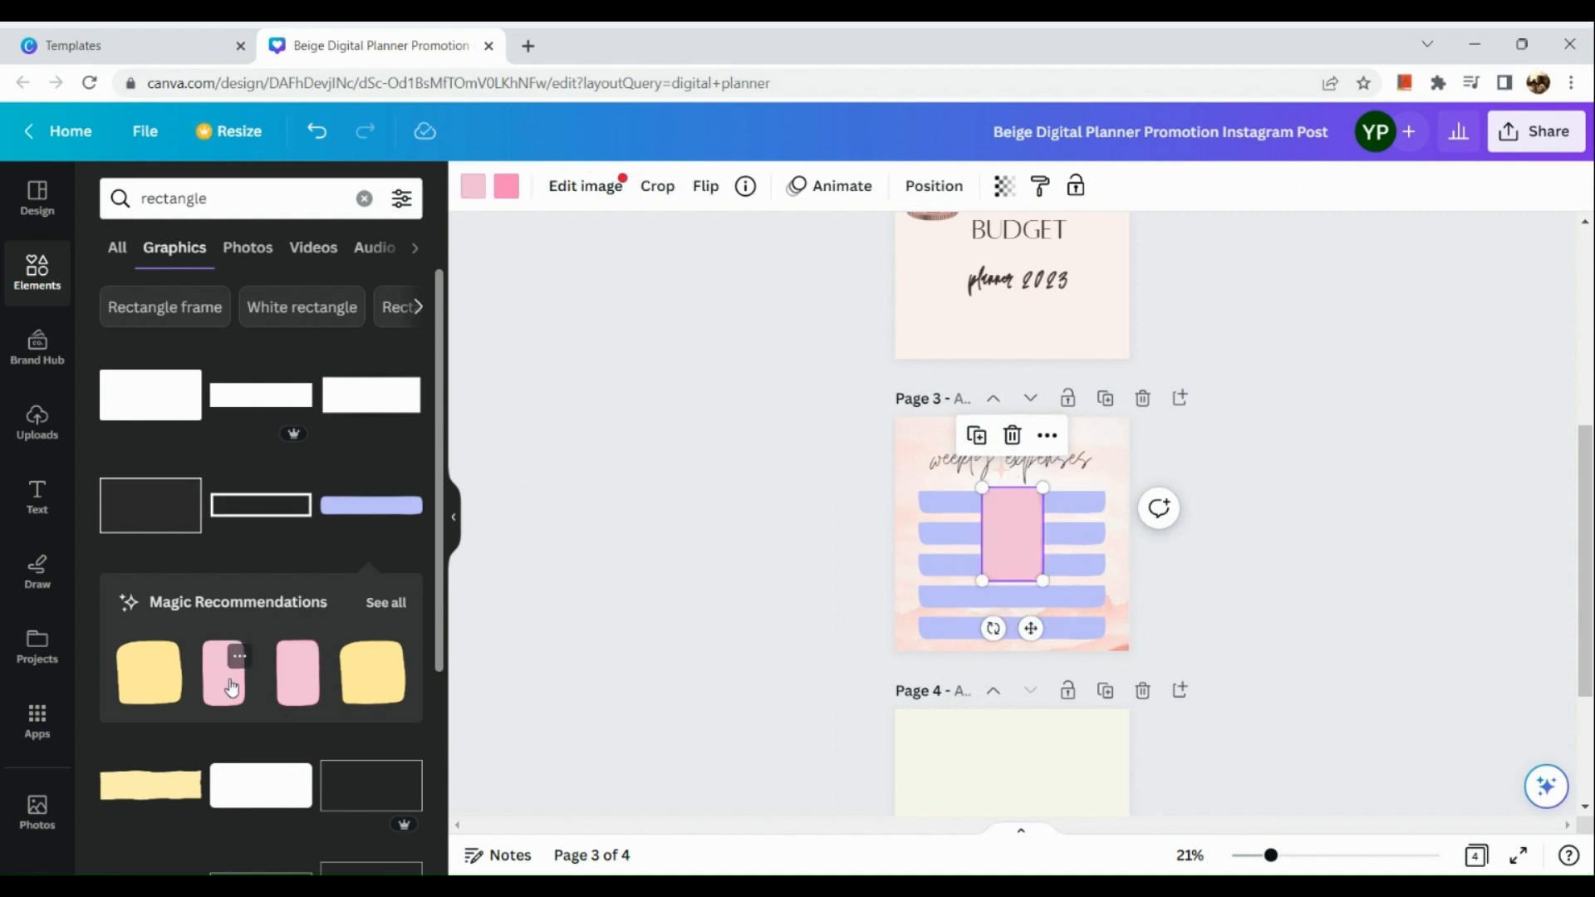
pyautogui.hotkey('ctrl', 'z')
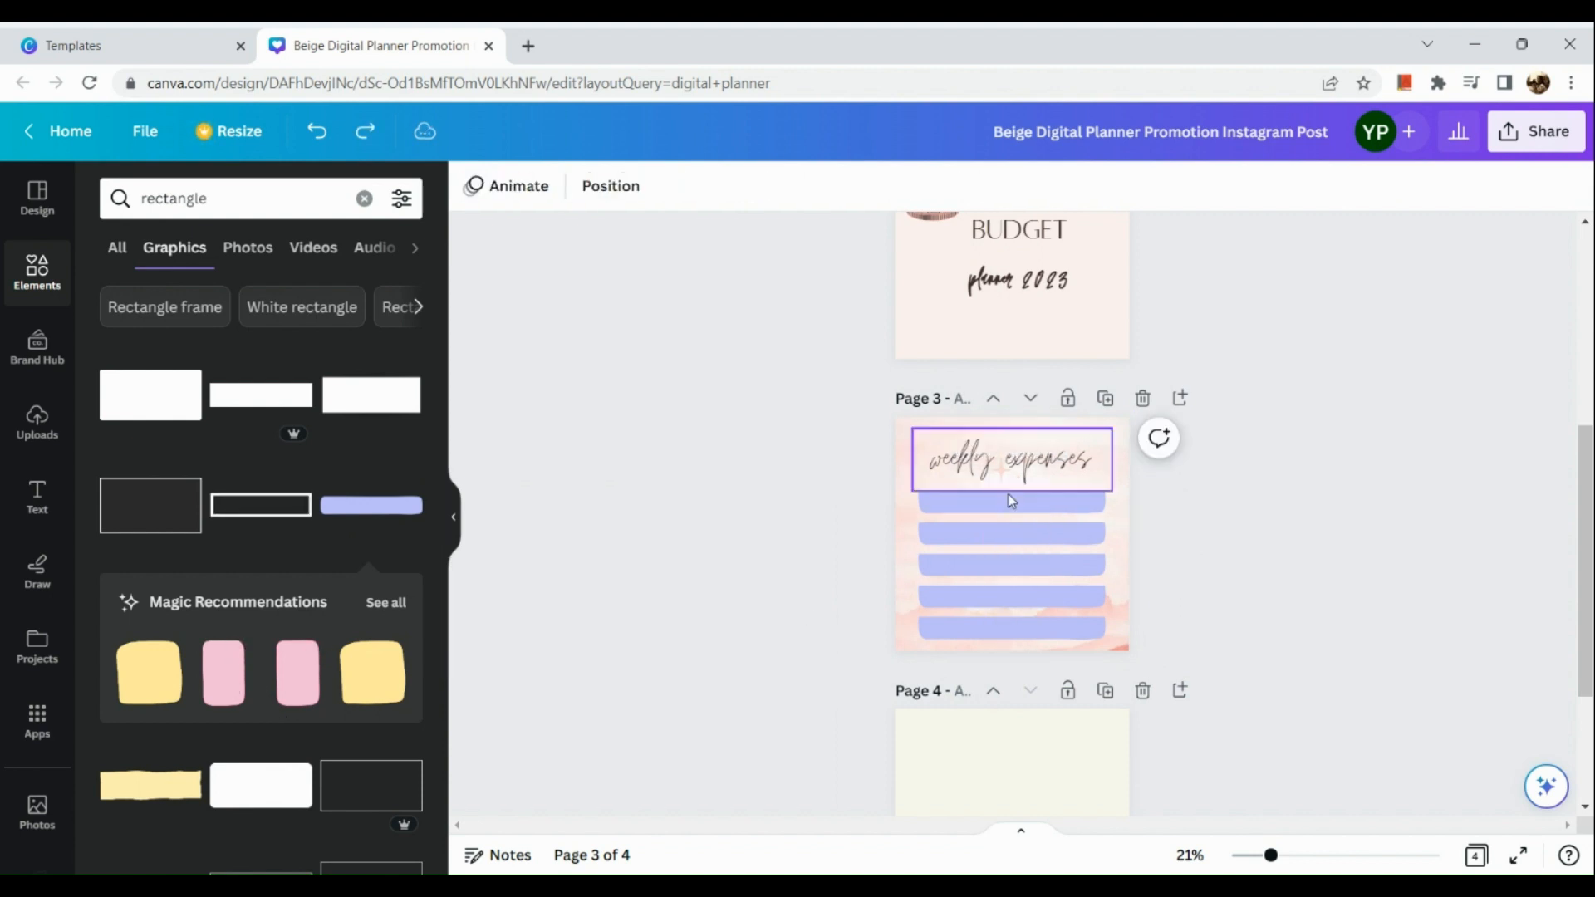
# - Try several document colors on the uppermost bar of page 3, and recolor it with the light salmon-pink photo color
pyautogui.click(1003, 502)
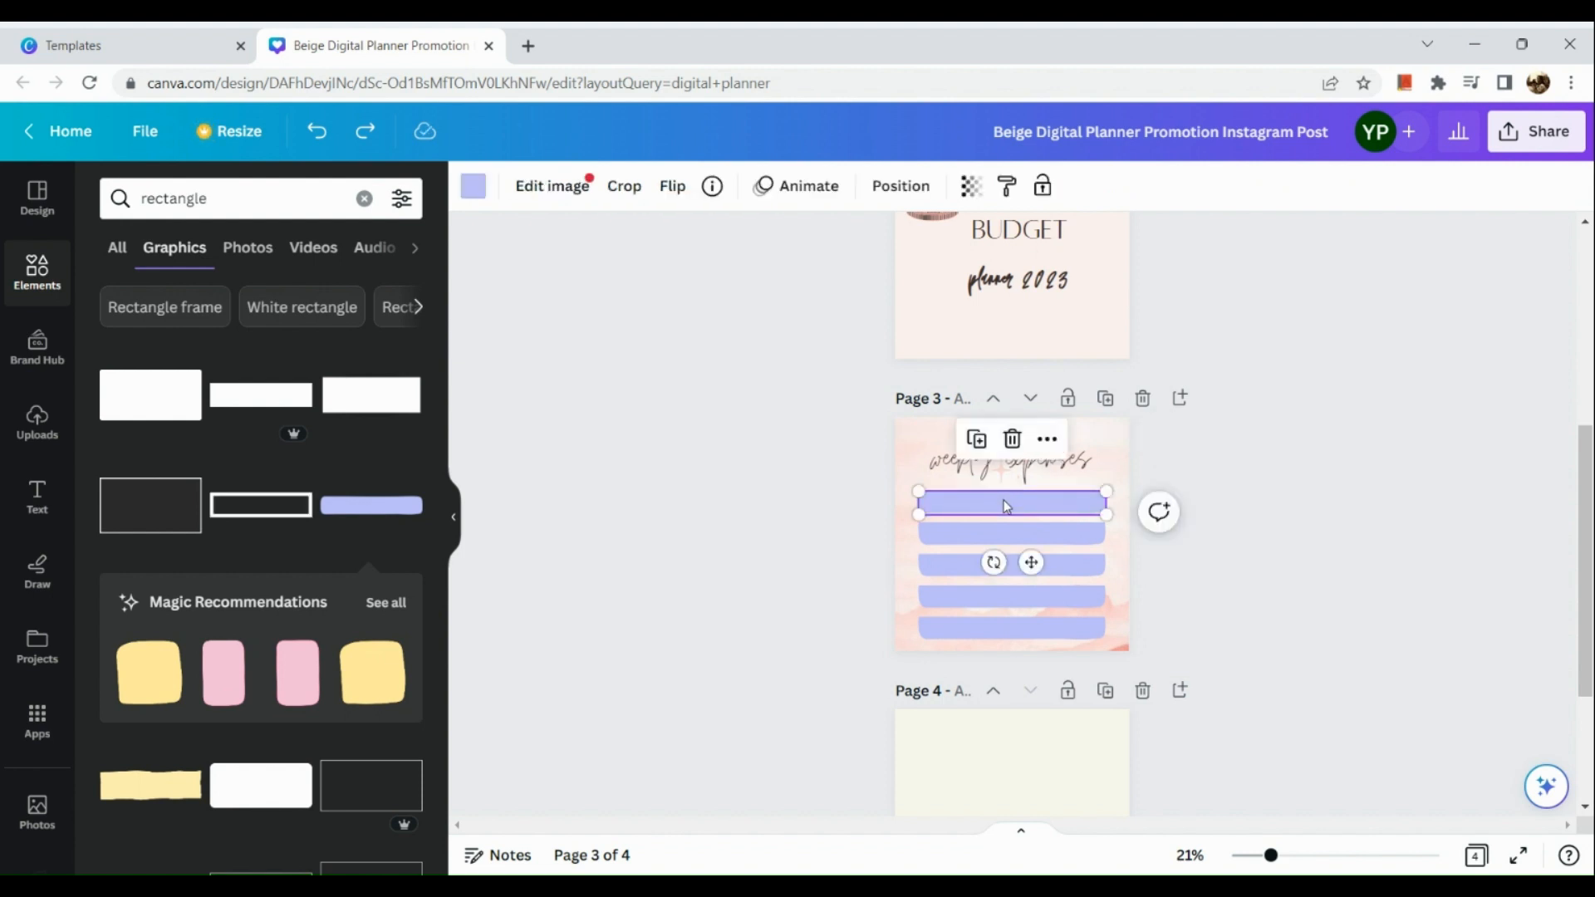
pyautogui.click(480, 196)
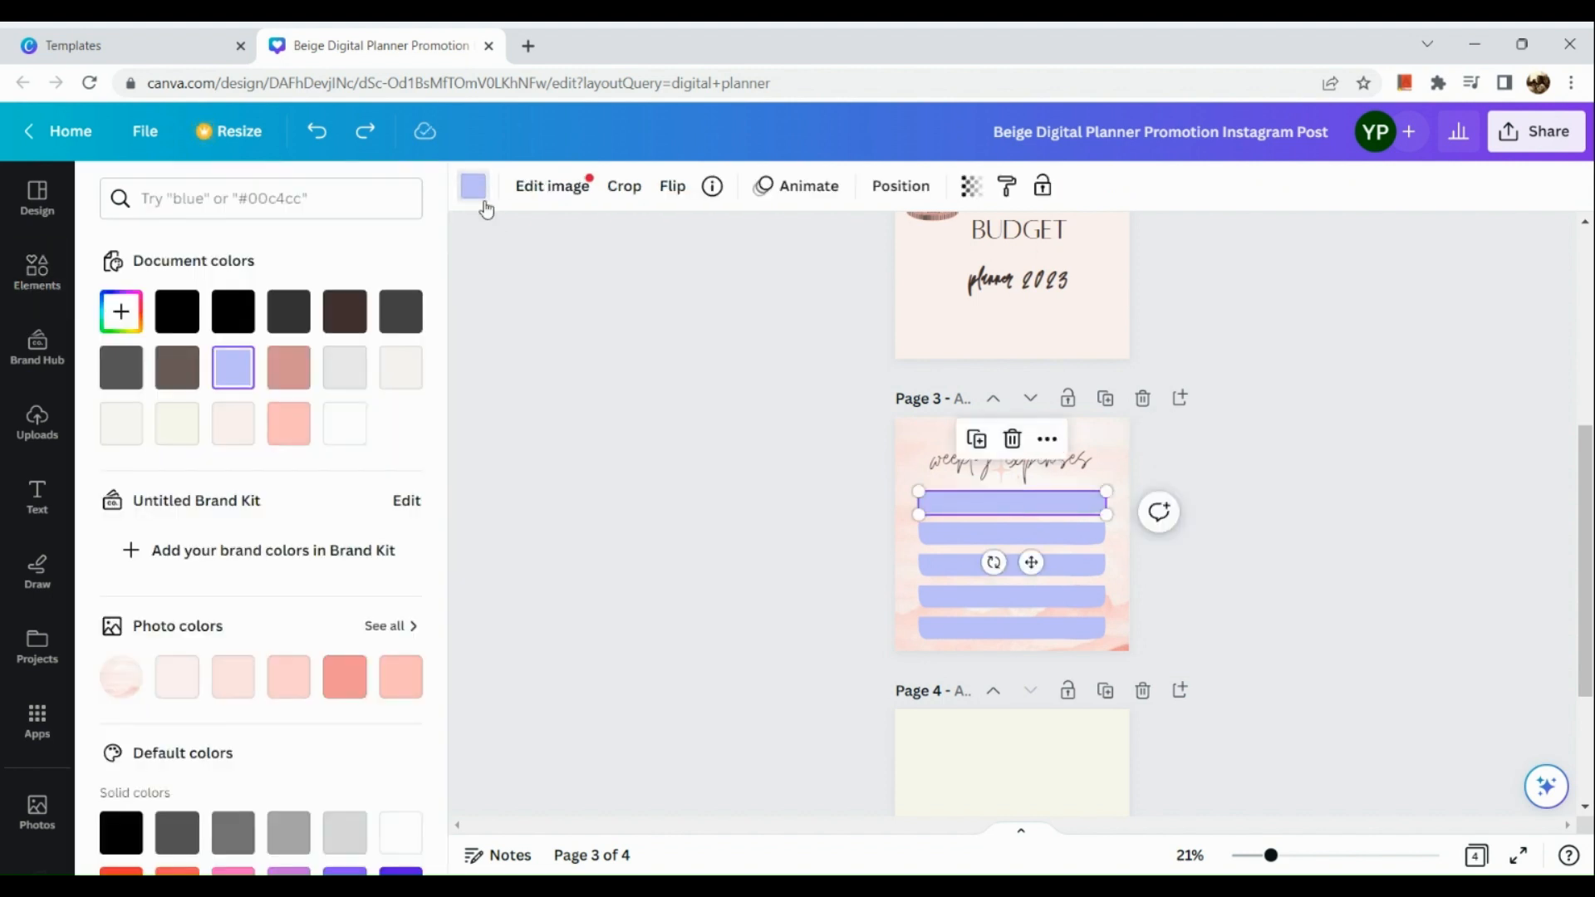
pyautogui.click(236, 433)
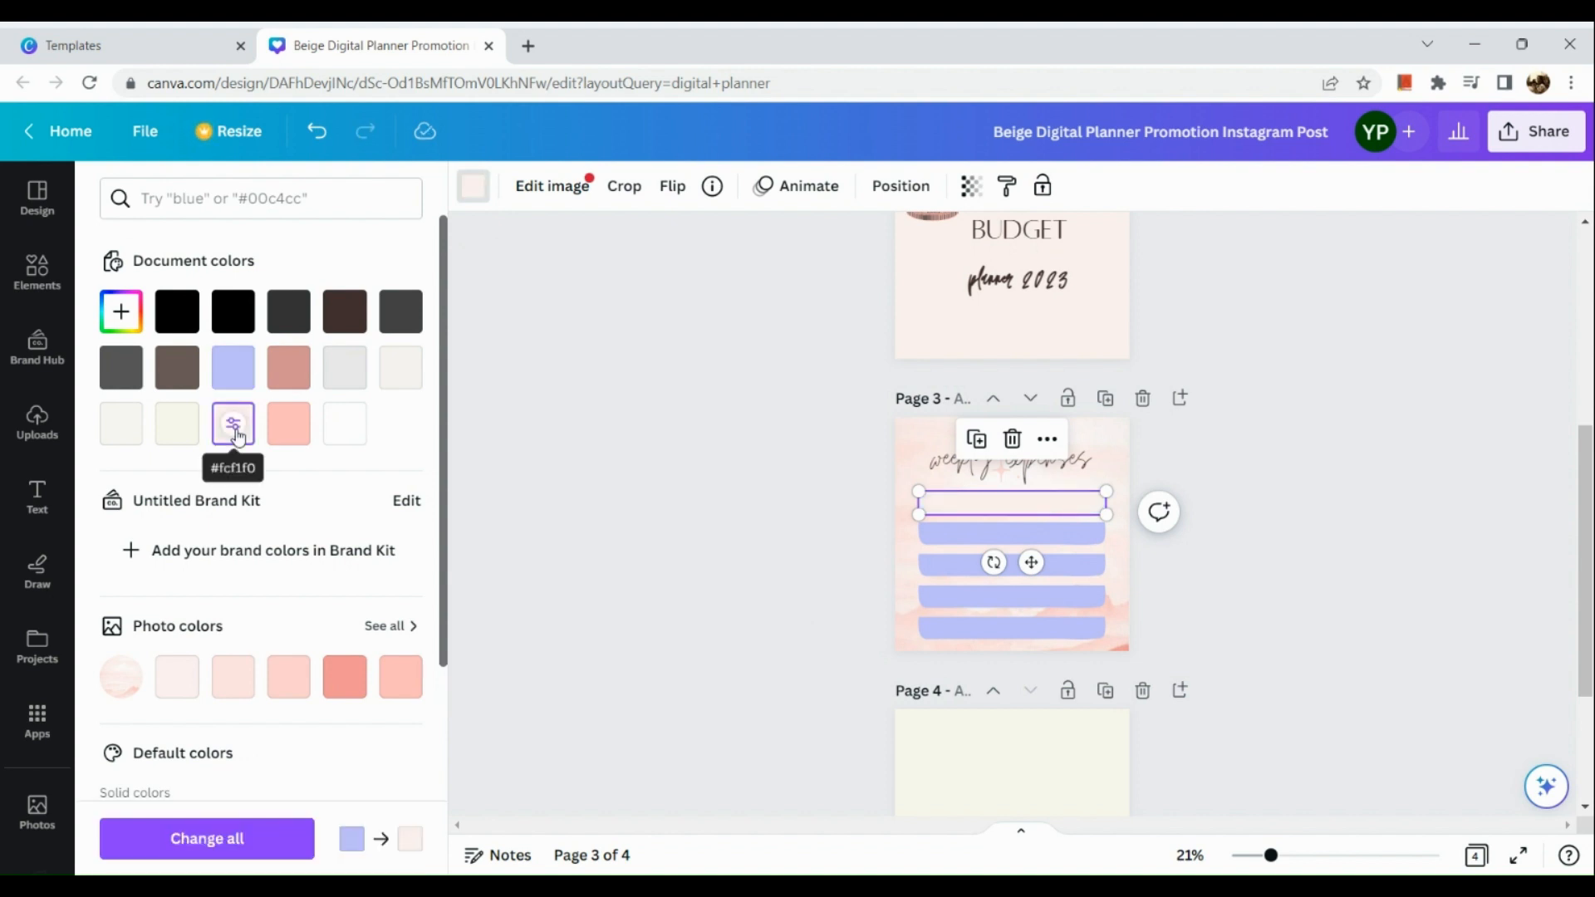
pyautogui.click(279, 429)
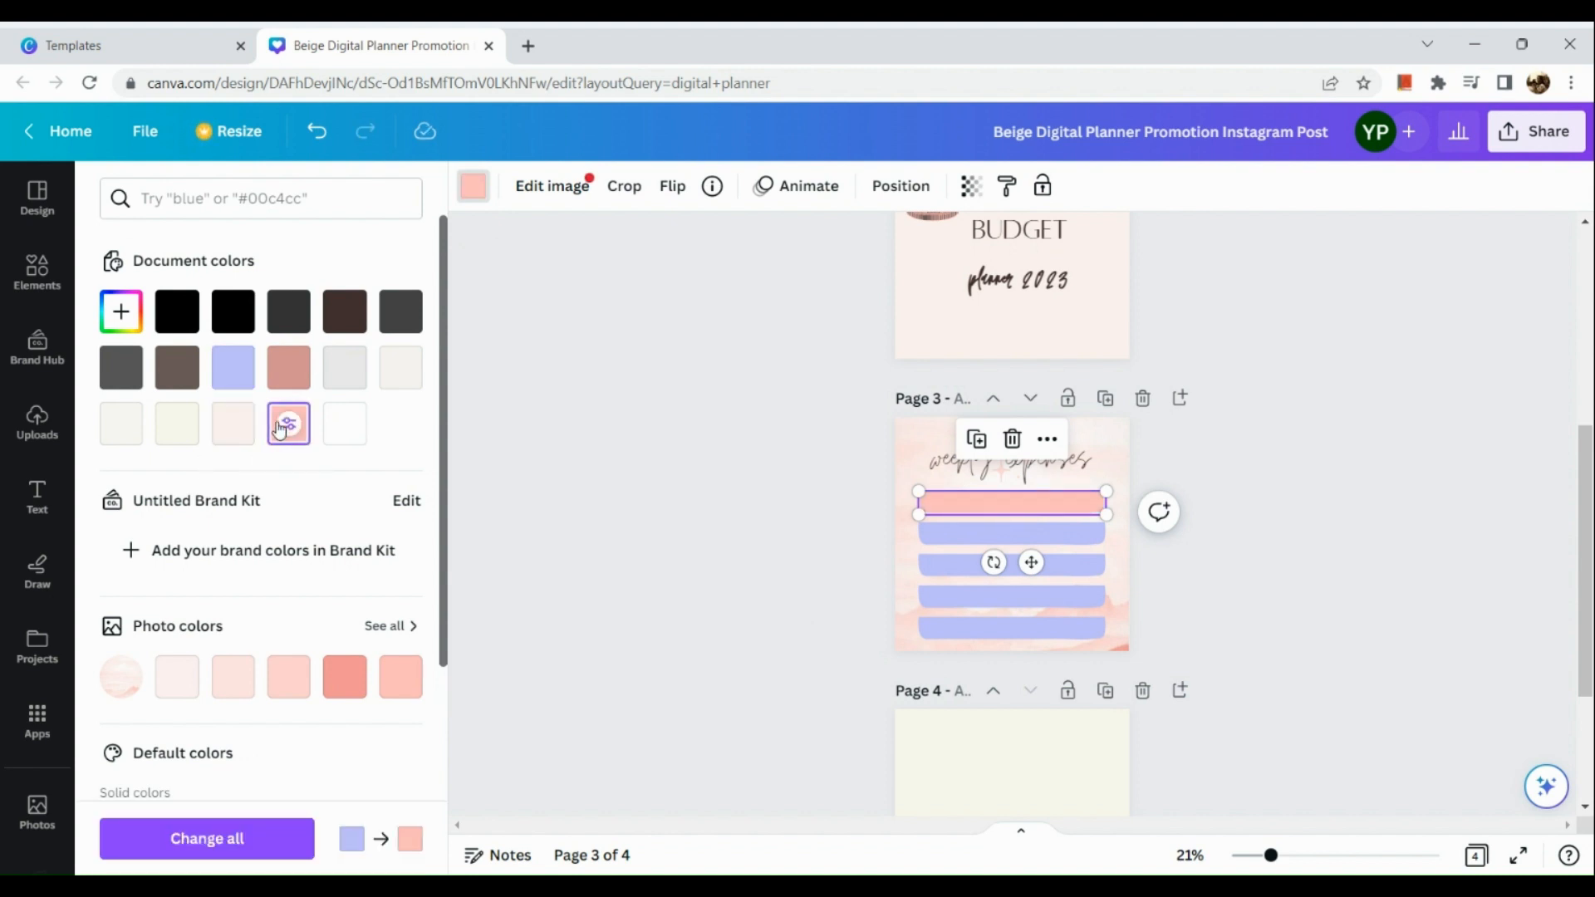
pyautogui.click(276, 381)
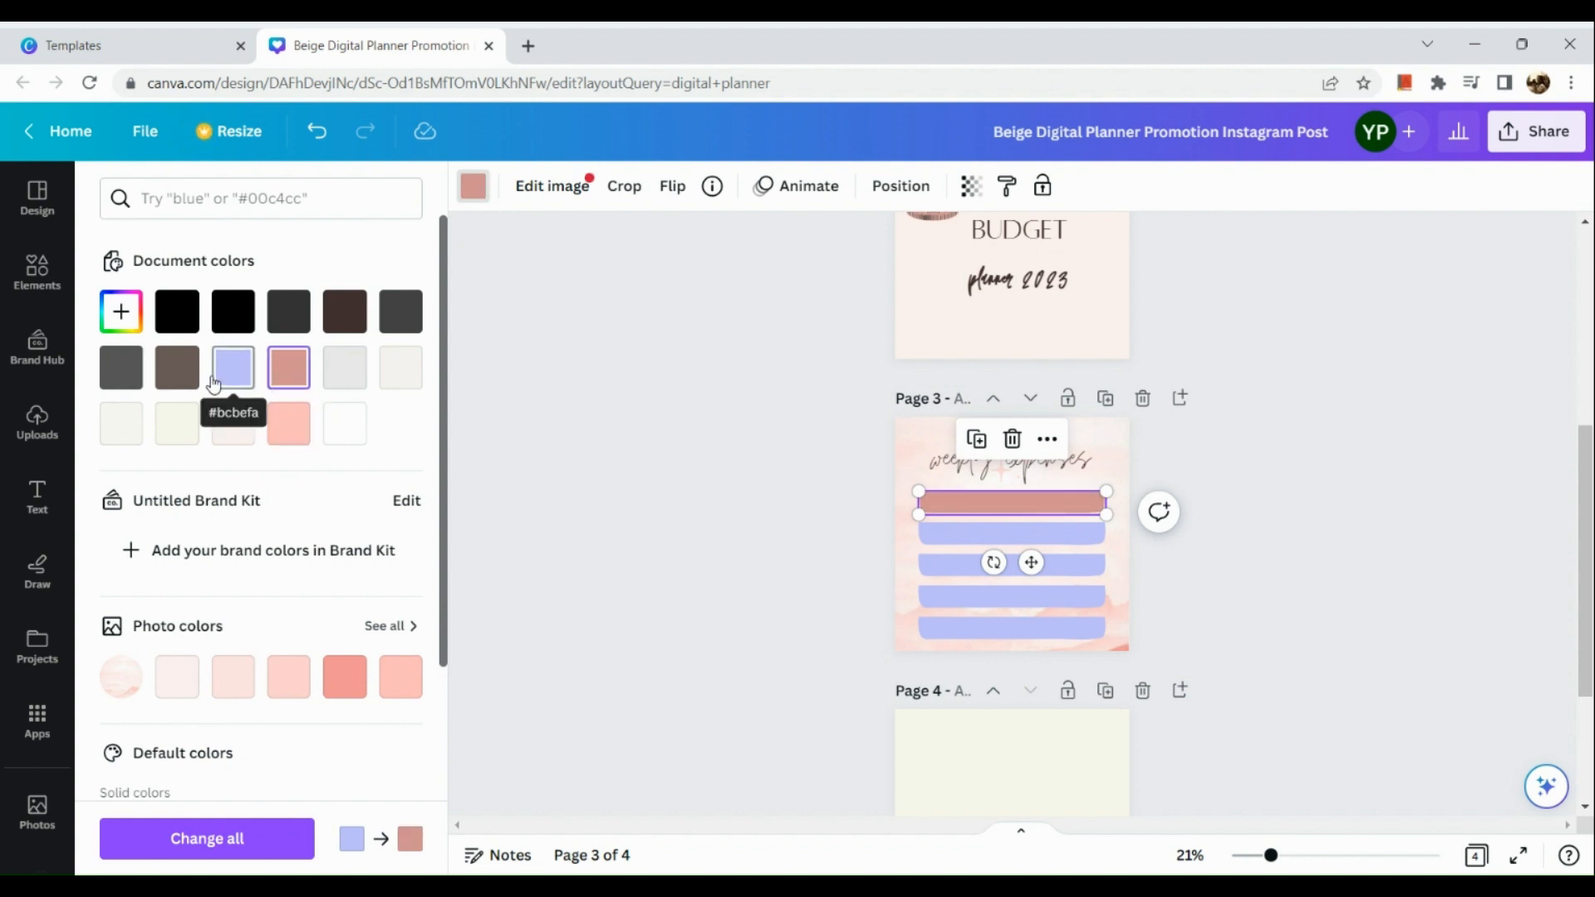
pyautogui.click(233, 375)
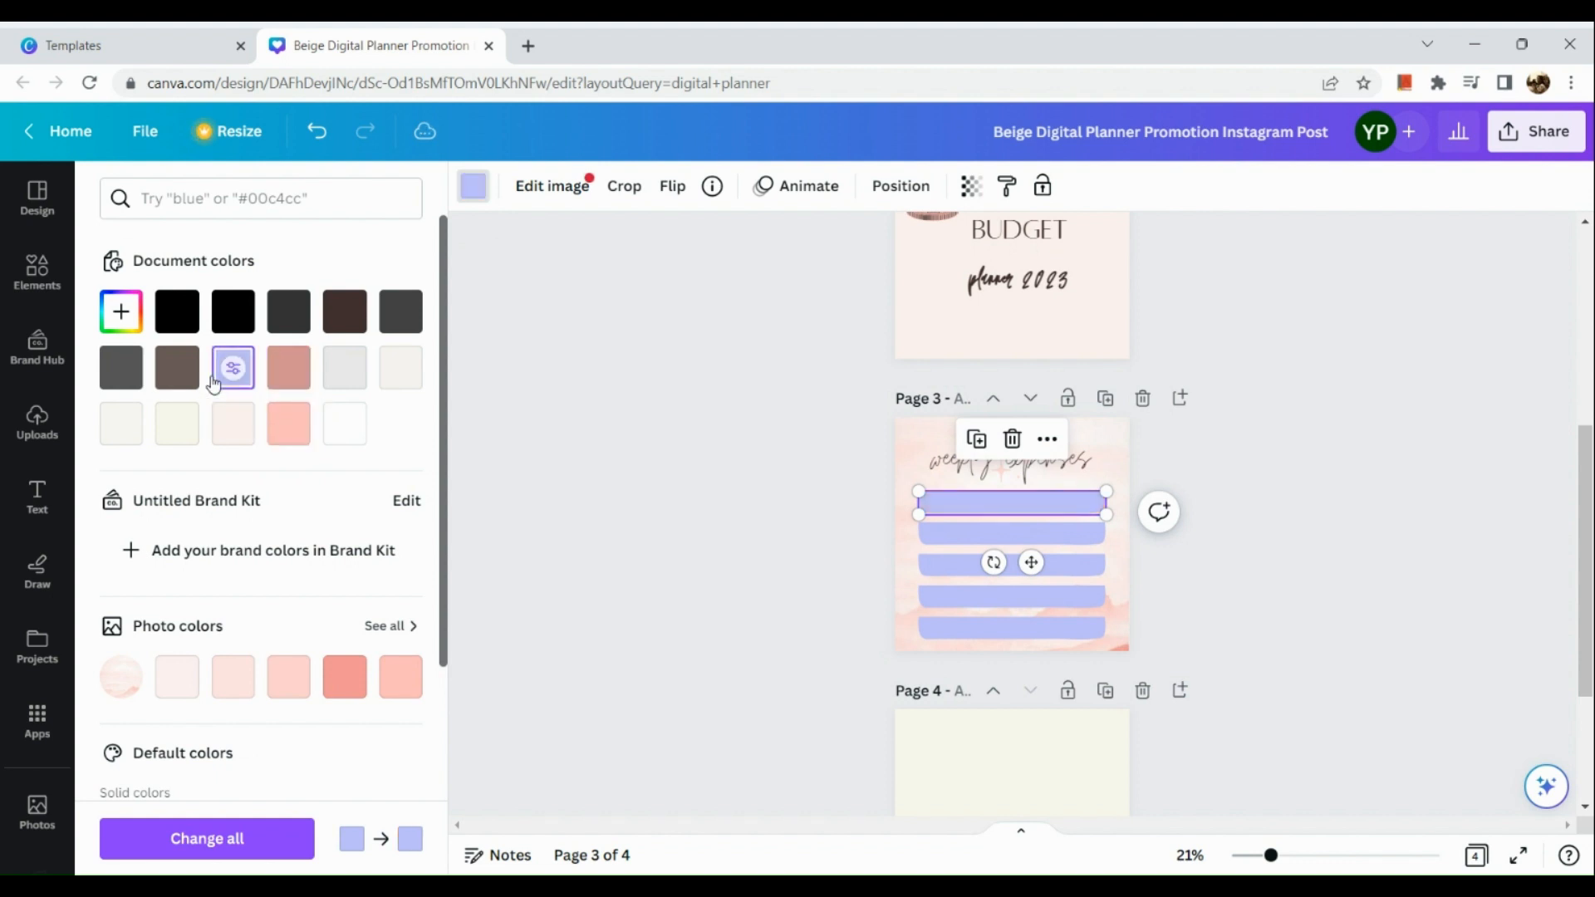
pyautogui.click(405, 680)
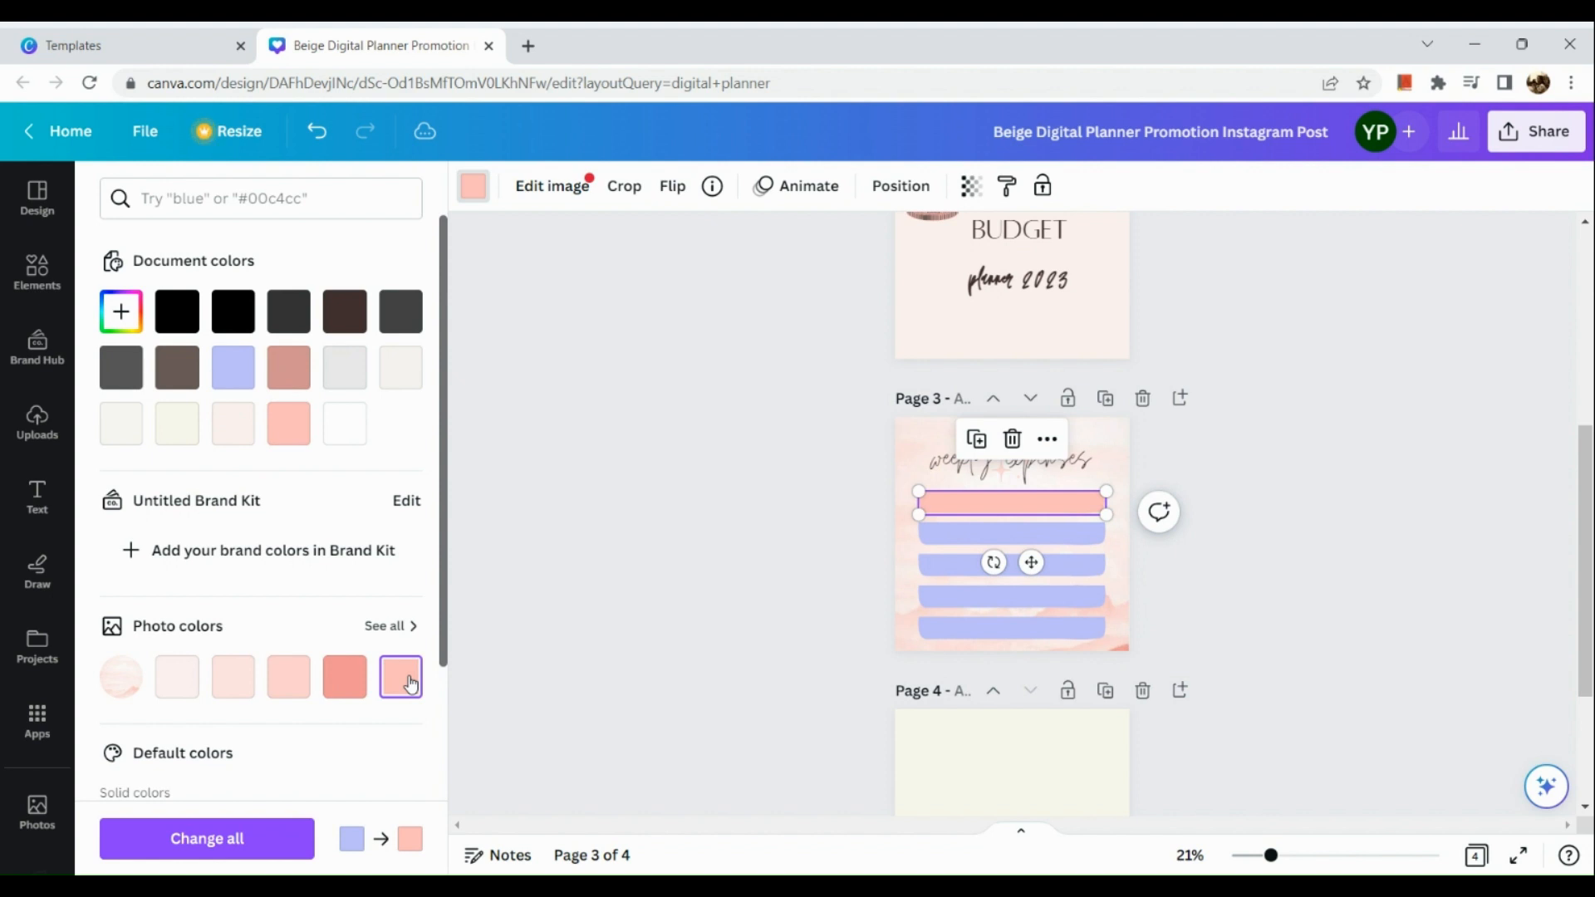
# - Recolor the four remaining lavender bars on page 3 with the light salmon-pink photo color
pyautogui.click(954, 540)
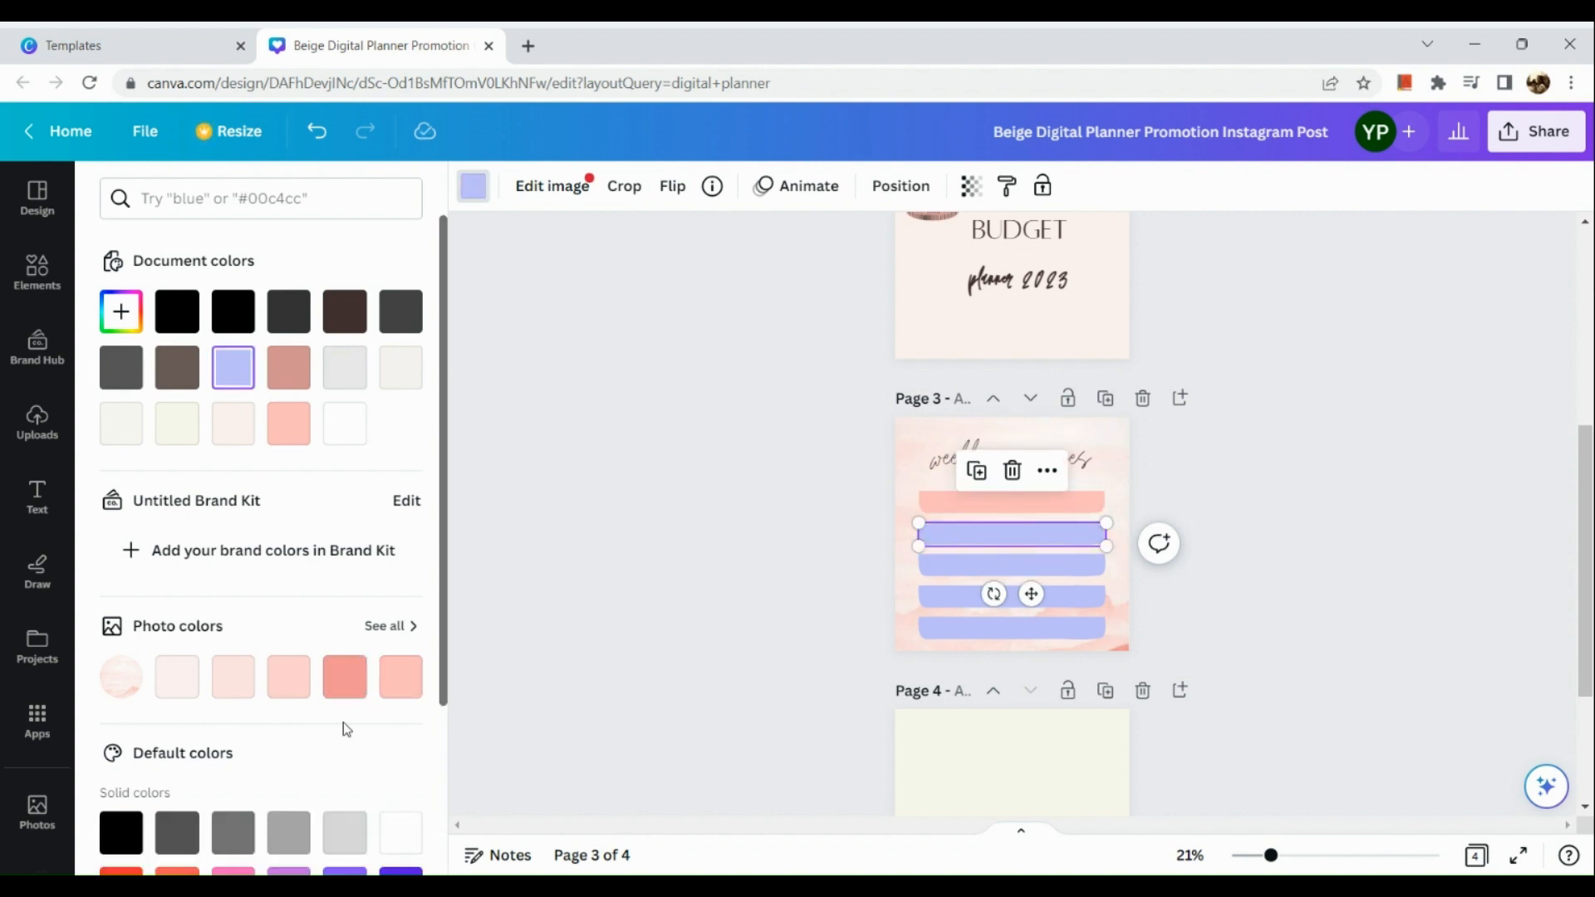
pyautogui.click(386, 677)
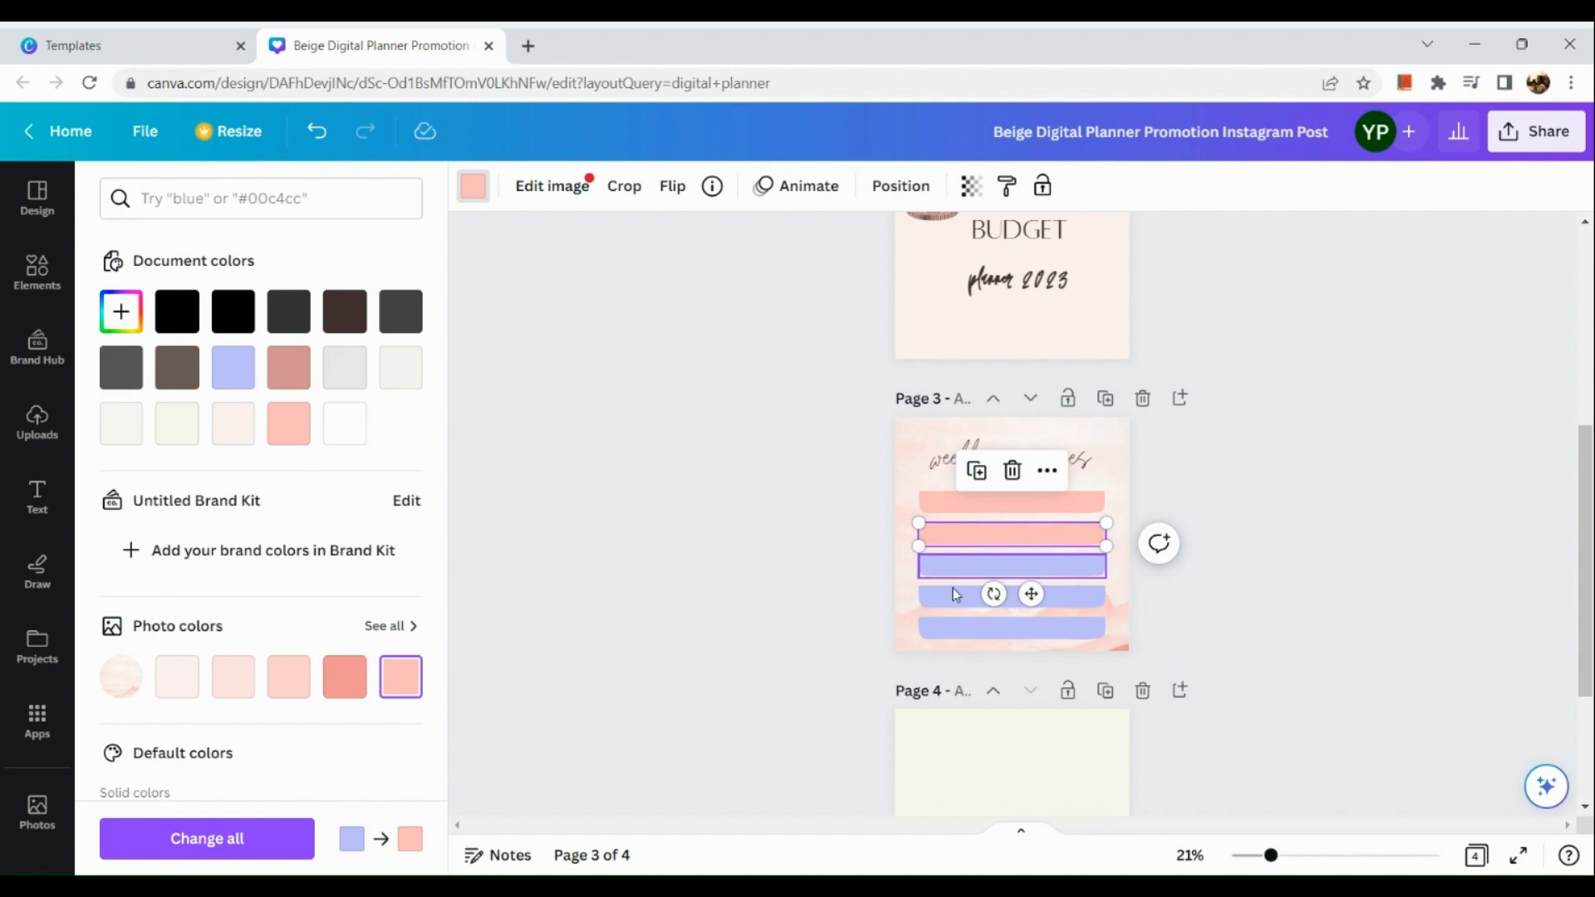
pyautogui.click(959, 559)
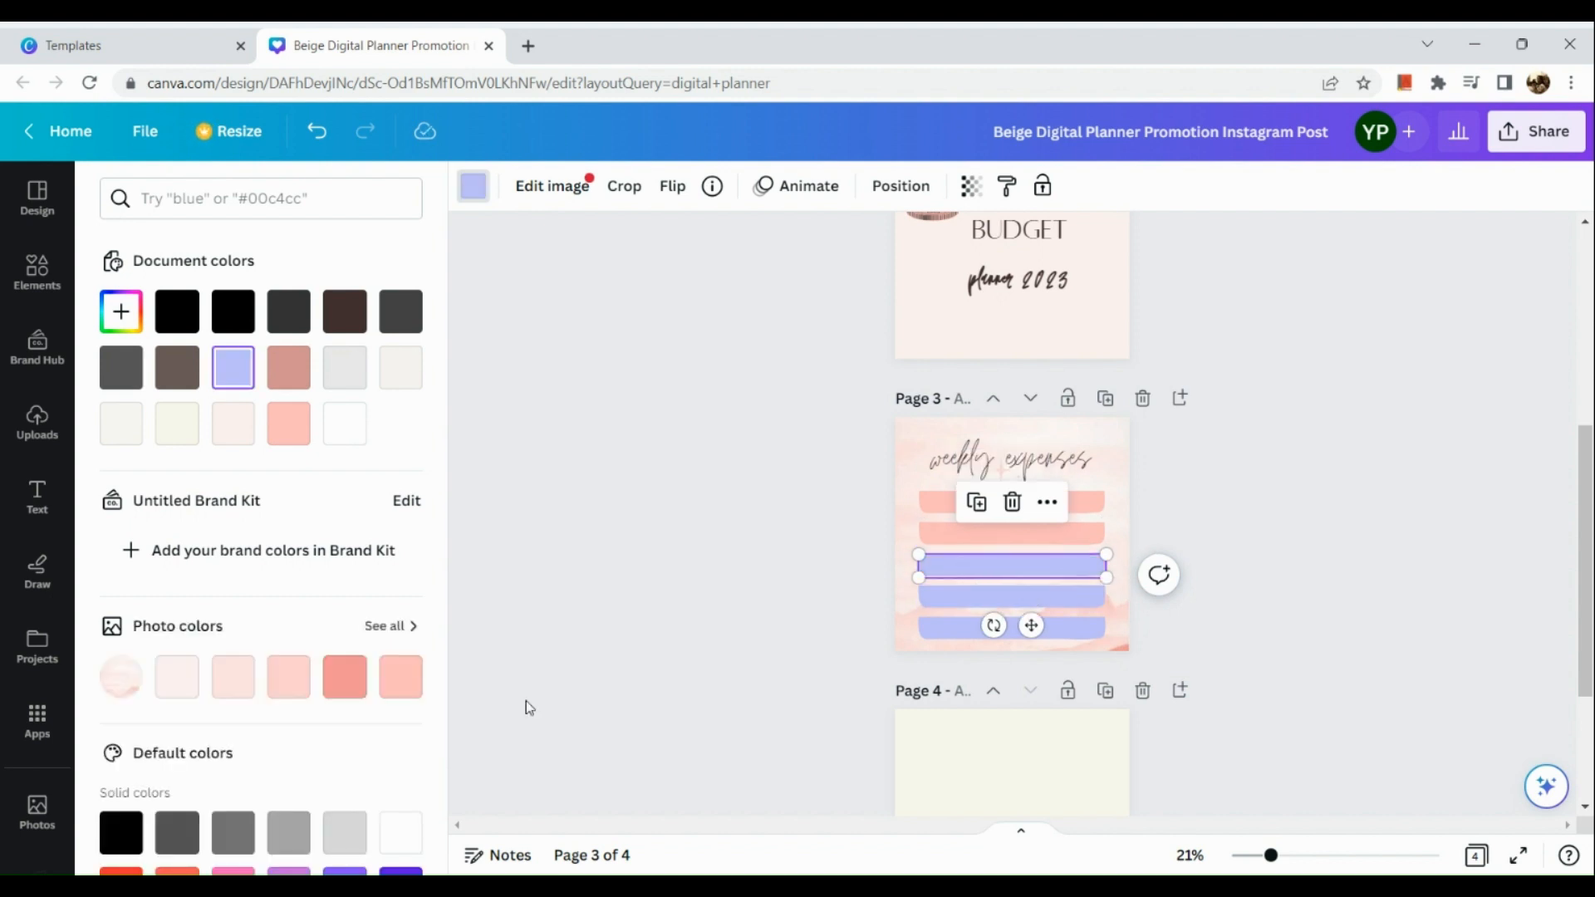
pyautogui.click(400, 677)
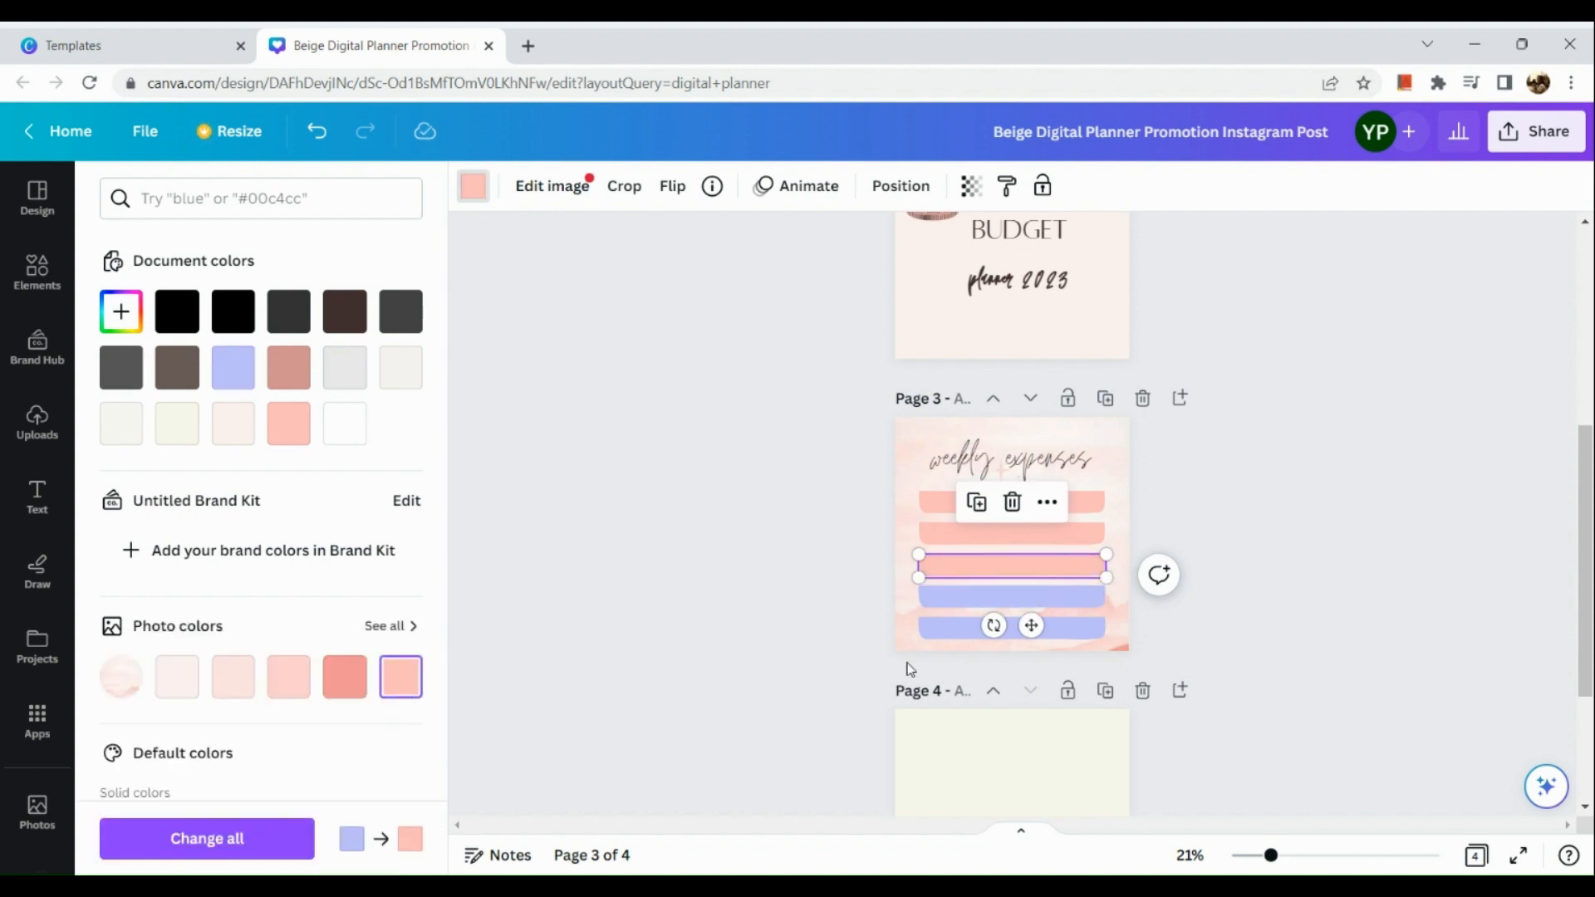
pyautogui.click(955, 602)
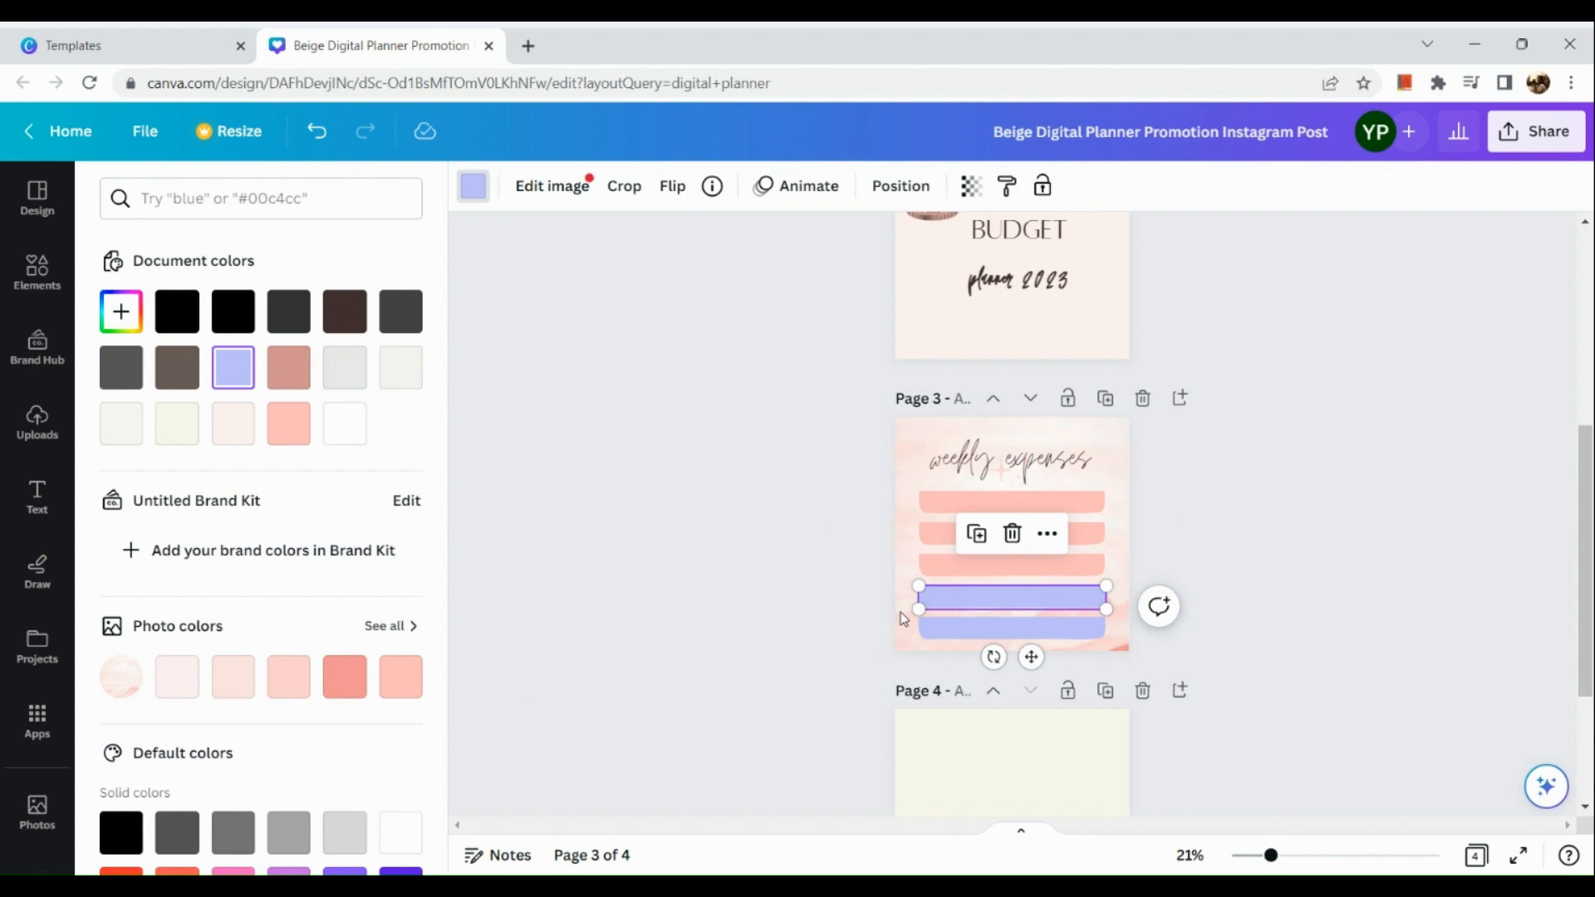
pyautogui.click(401, 680)
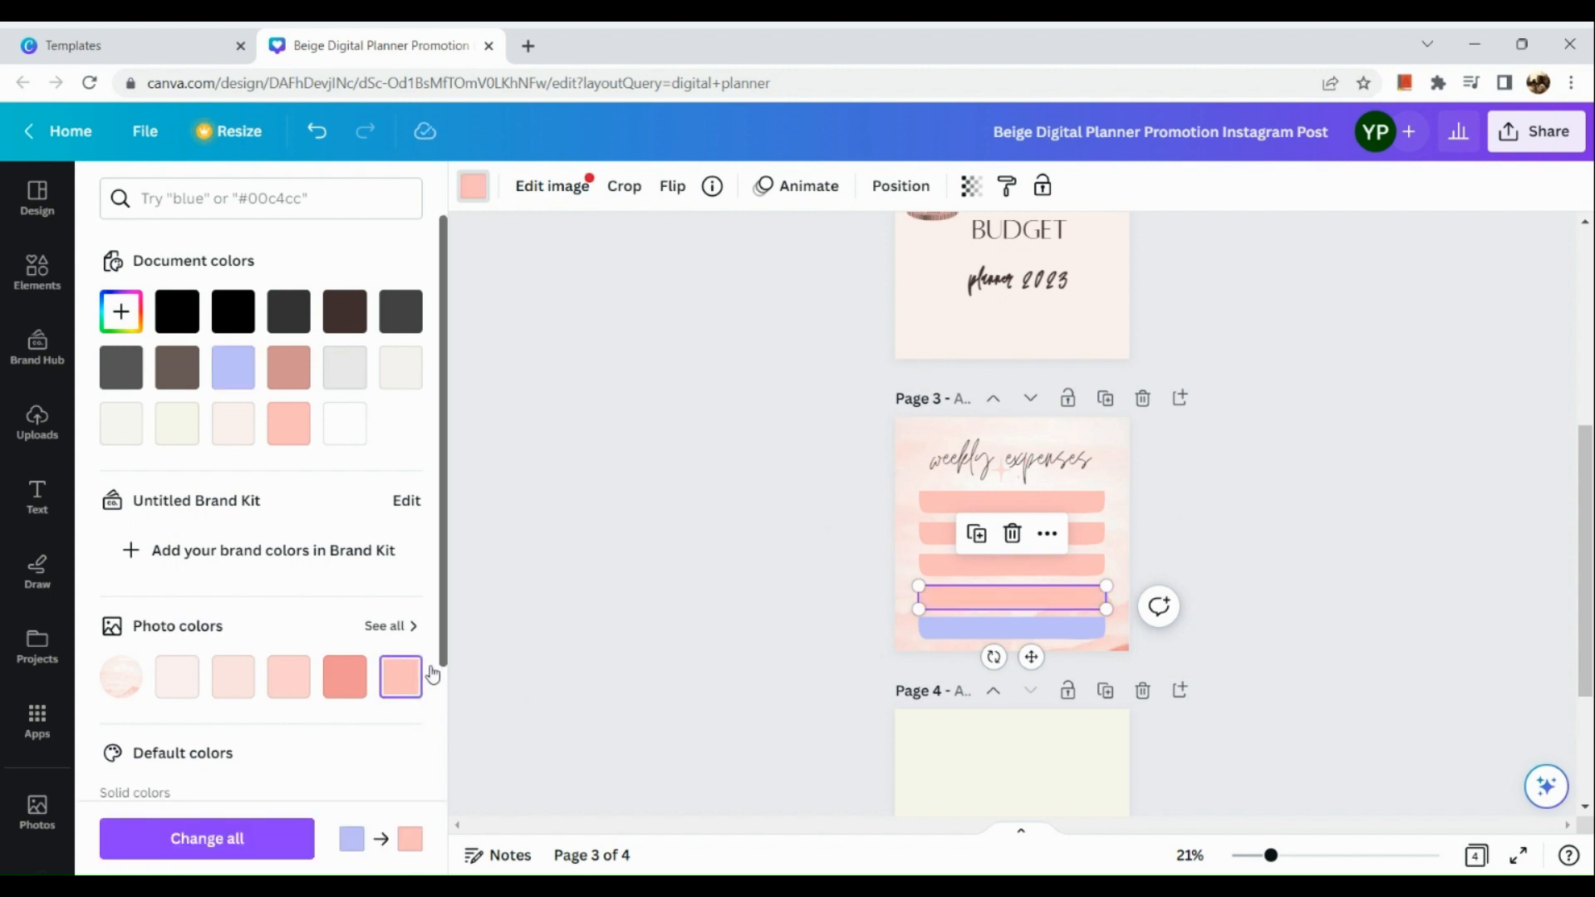
pyautogui.click(964, 634)
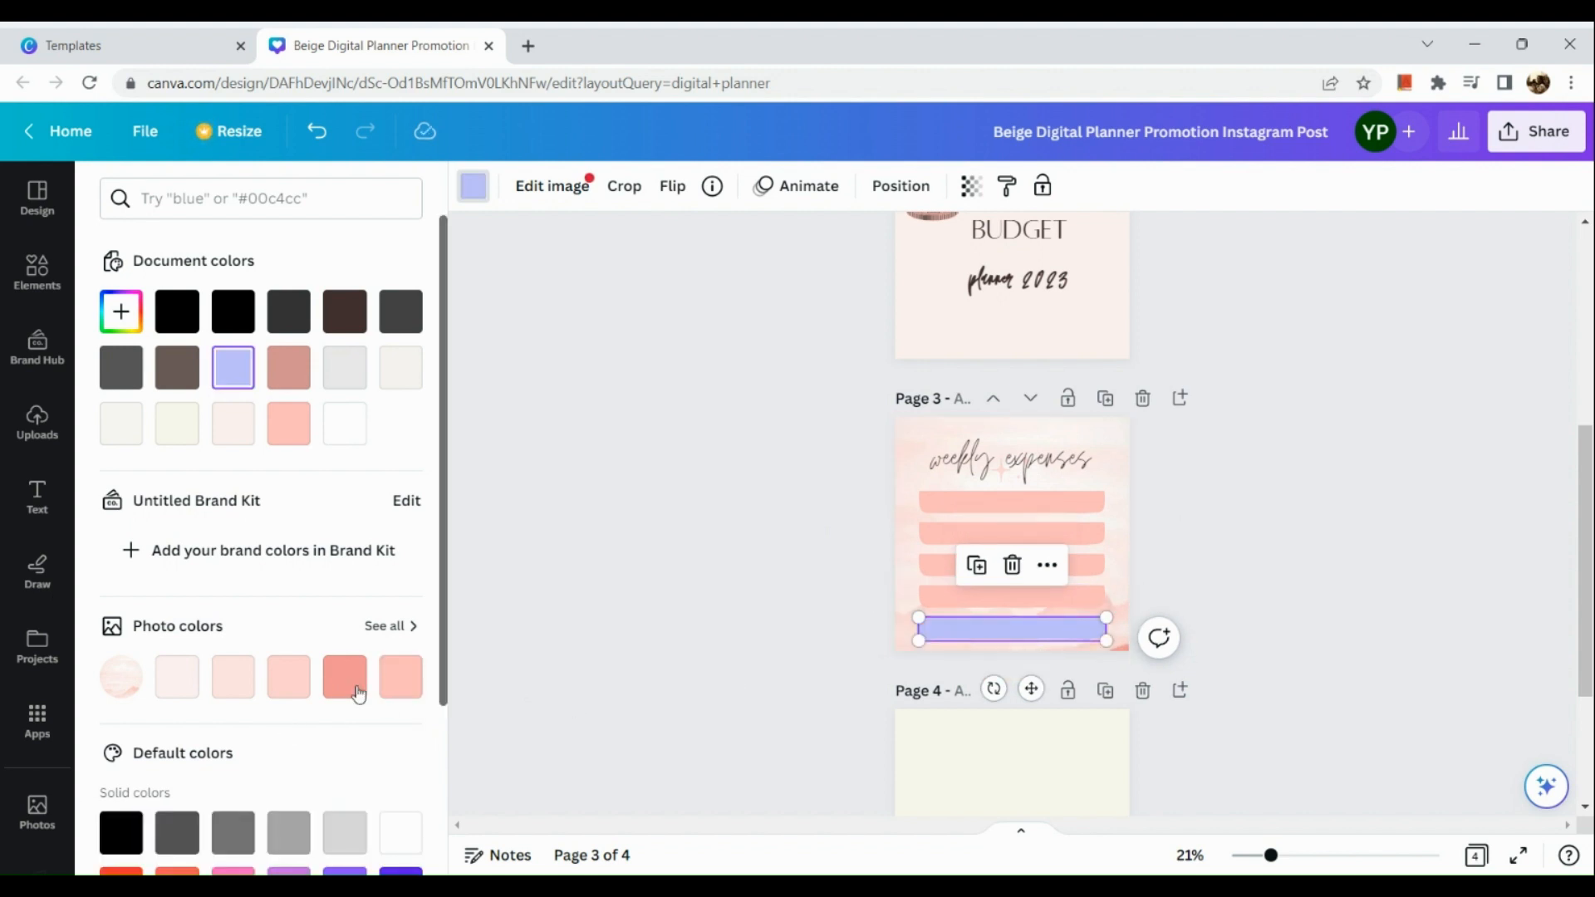
pyautogui.click(393, 683)
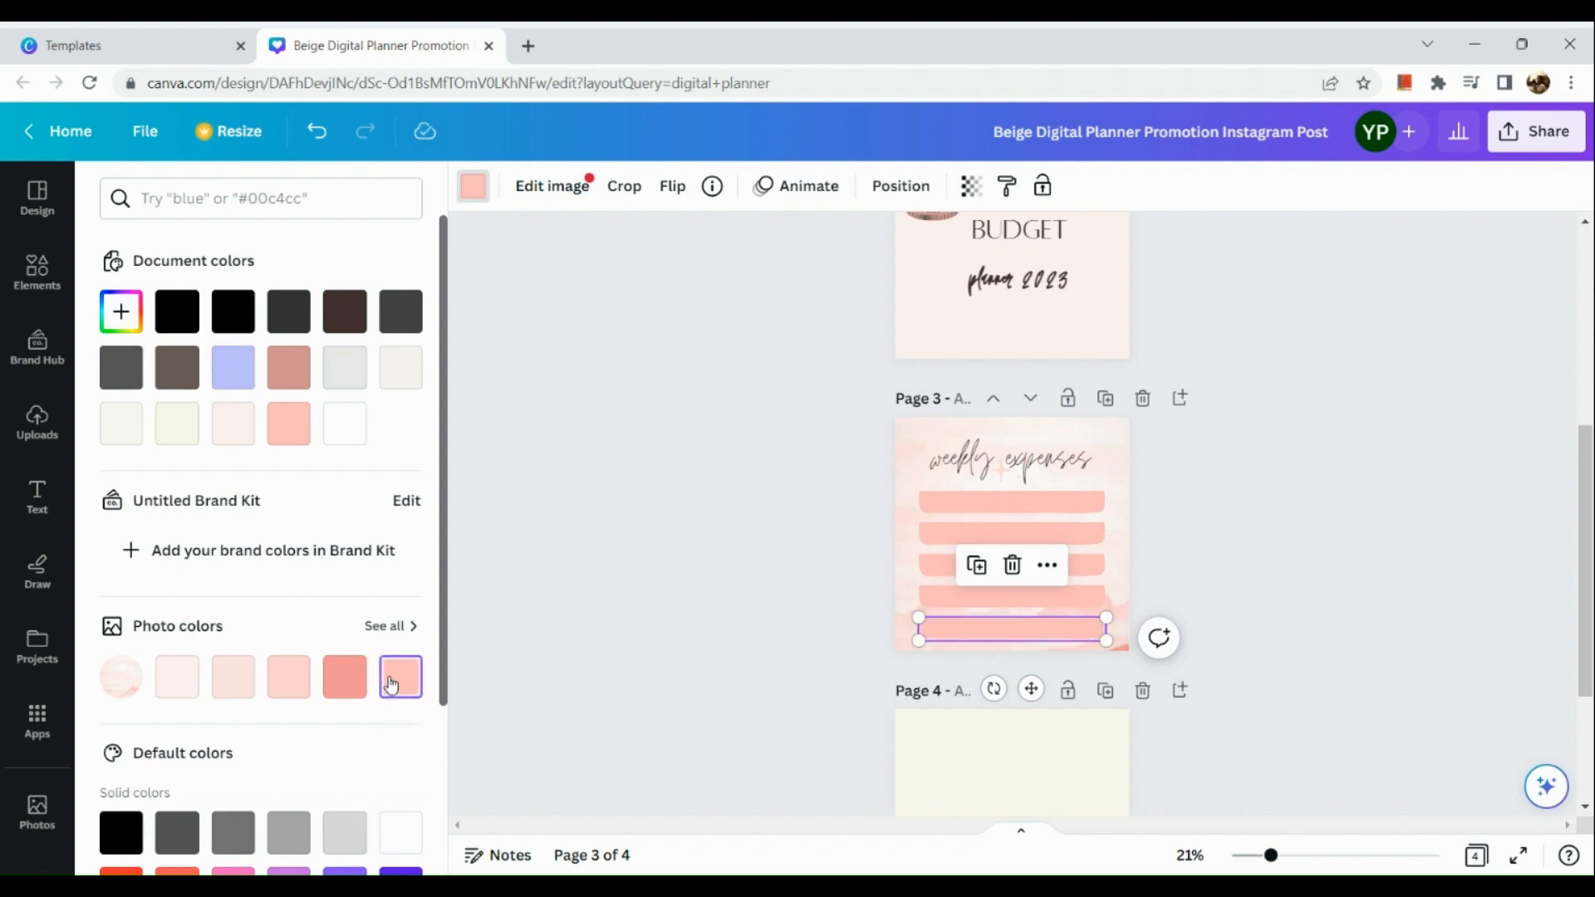
pyautogui.click(794, 626)
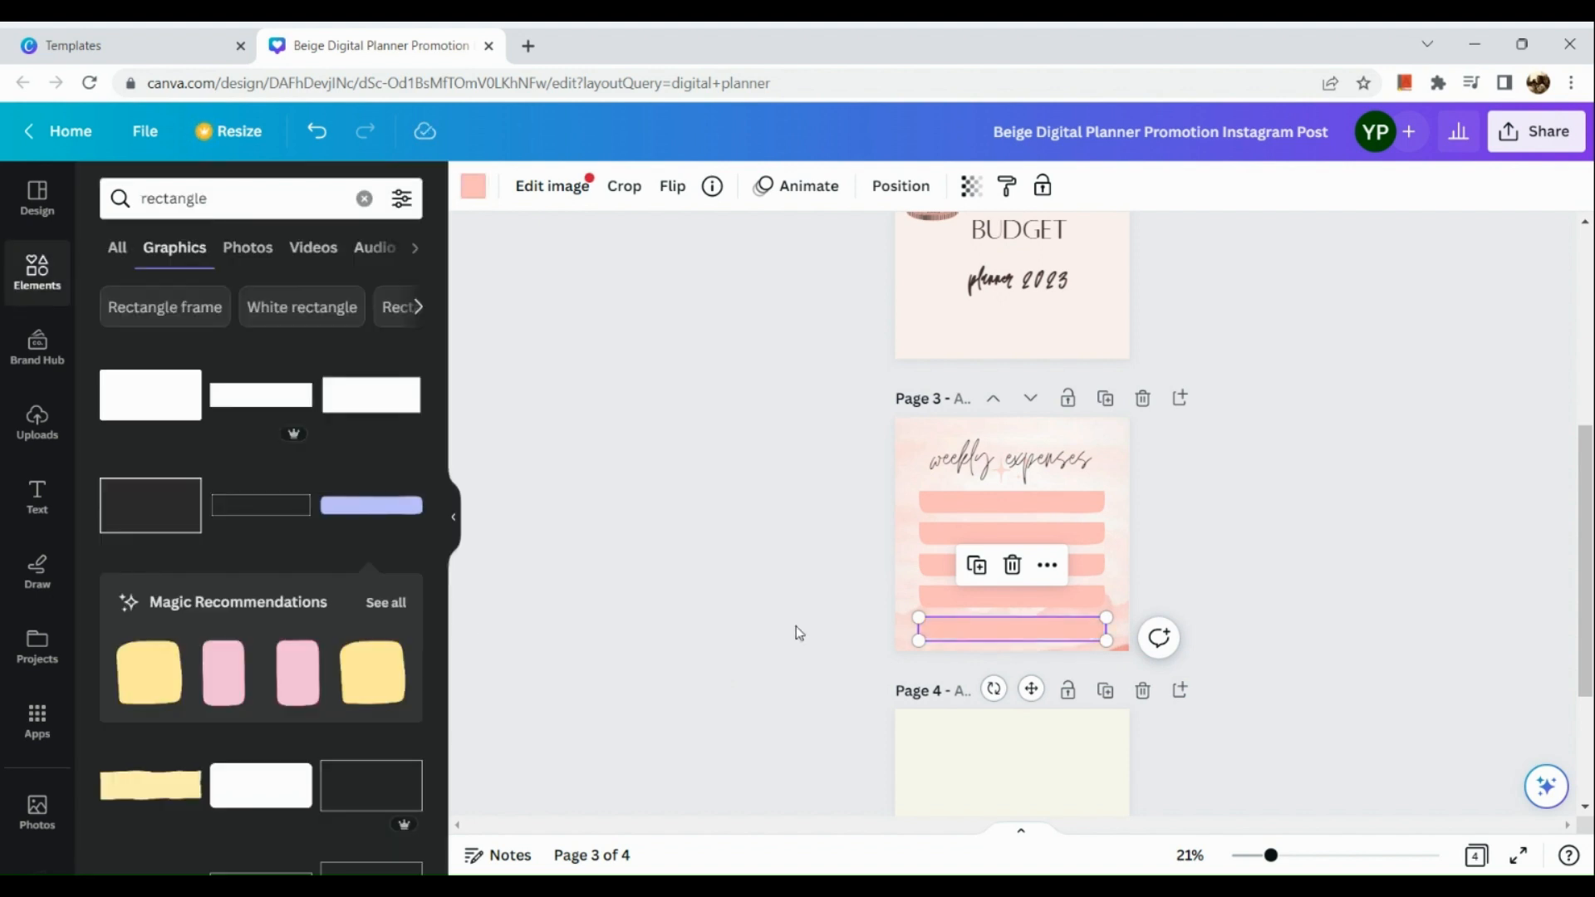
# - Select blank page 4 and browse the templates similar to Pink Rose Abstract Background for a matching design
pyautogui.click(899, 731)
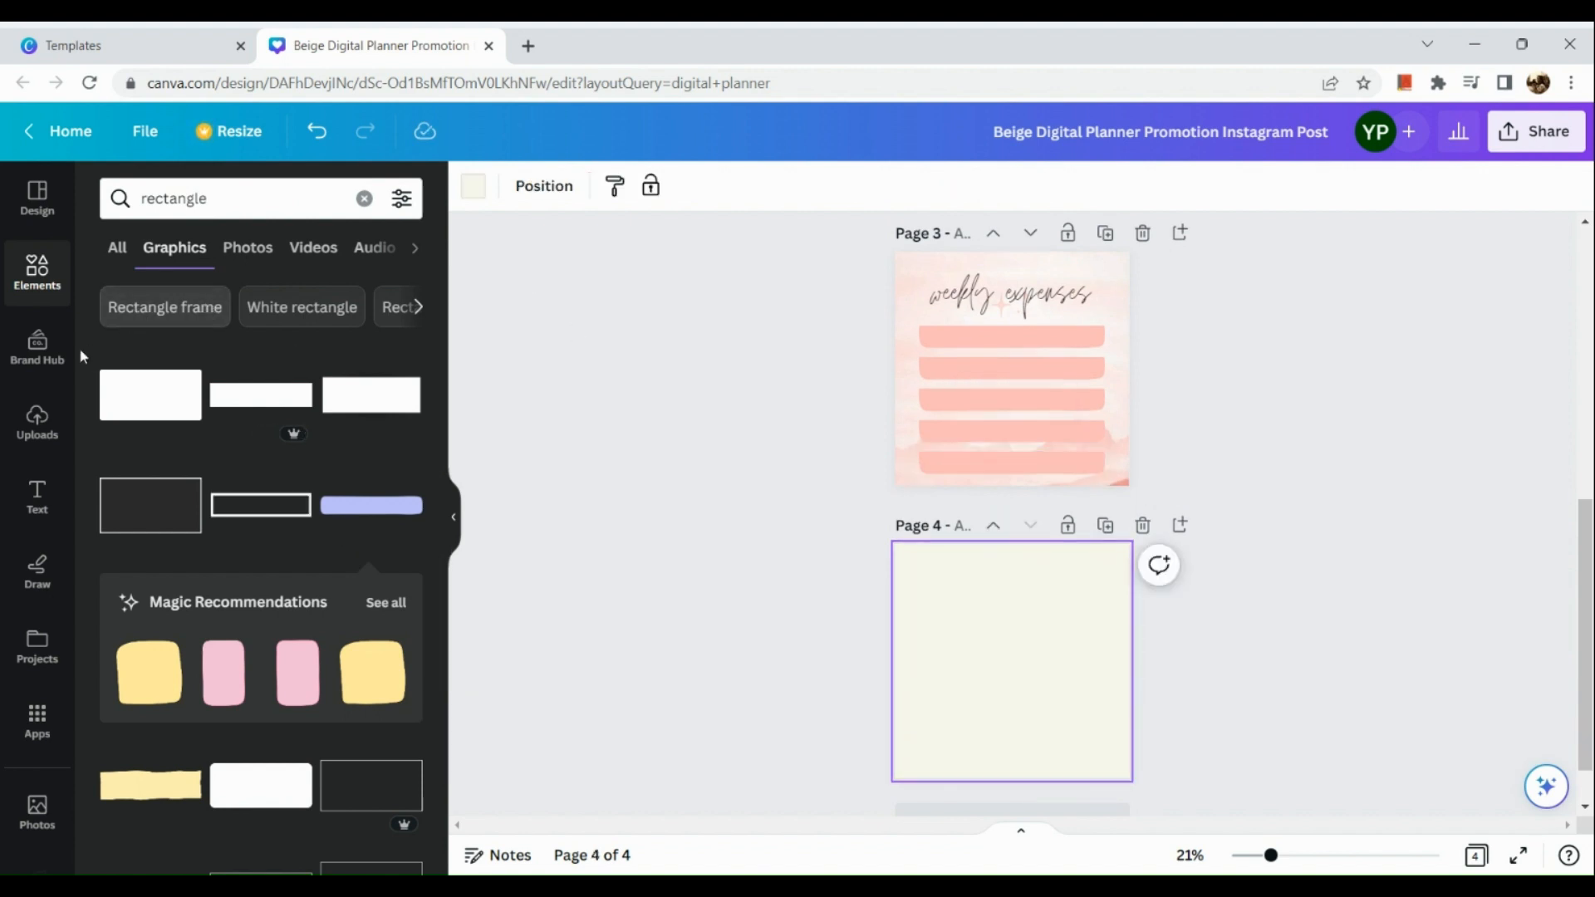
pyautogui.click(36, 274)
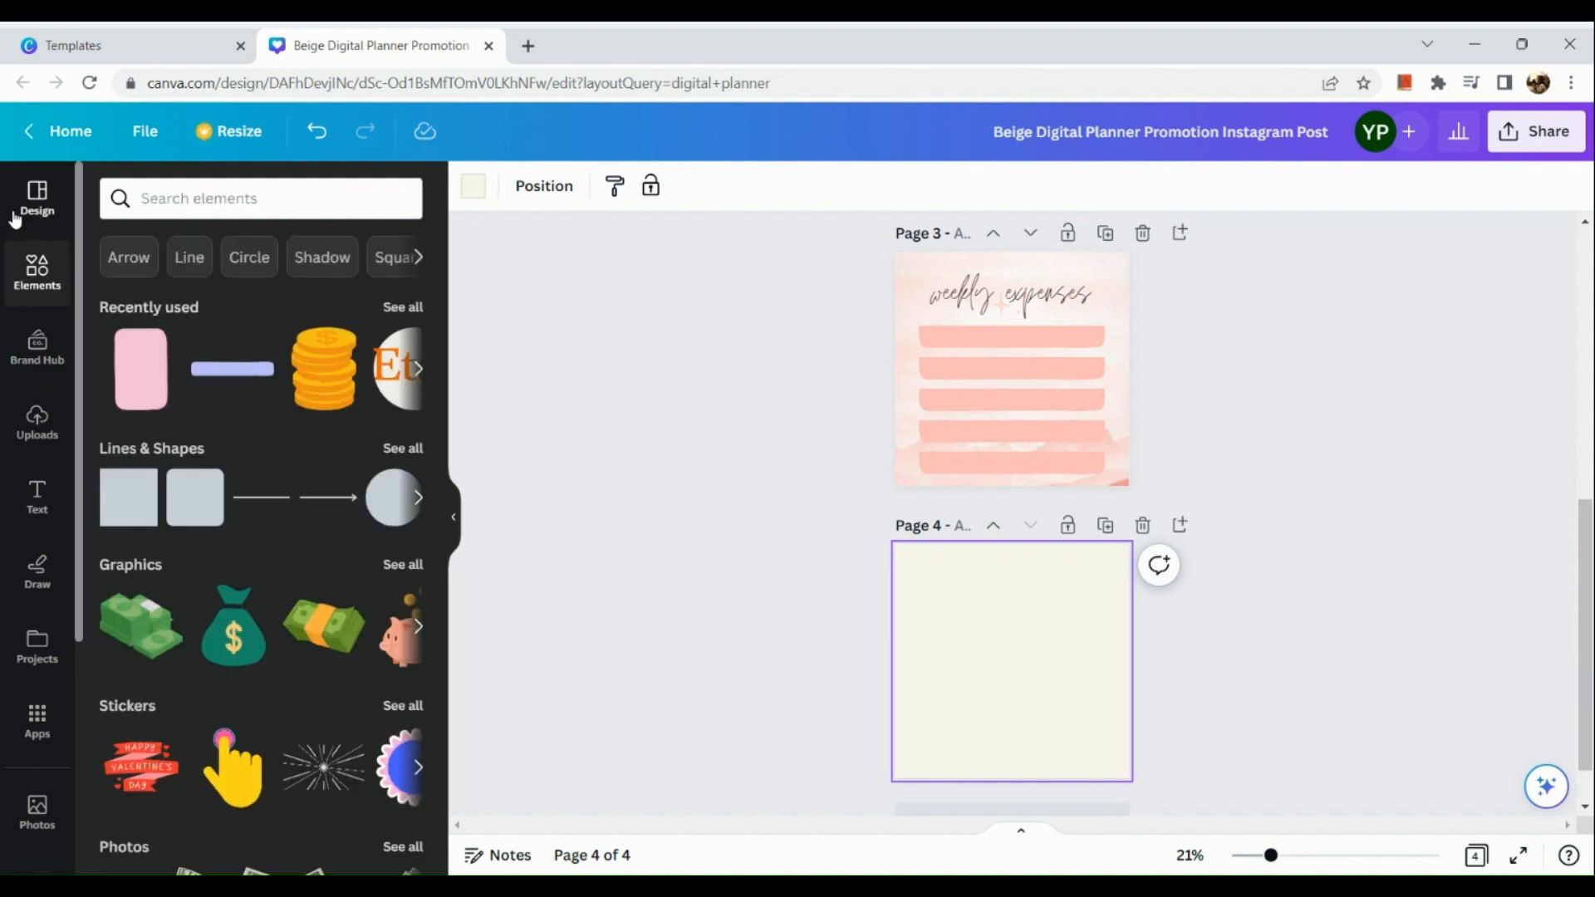
pyautogui.click(15, 214)
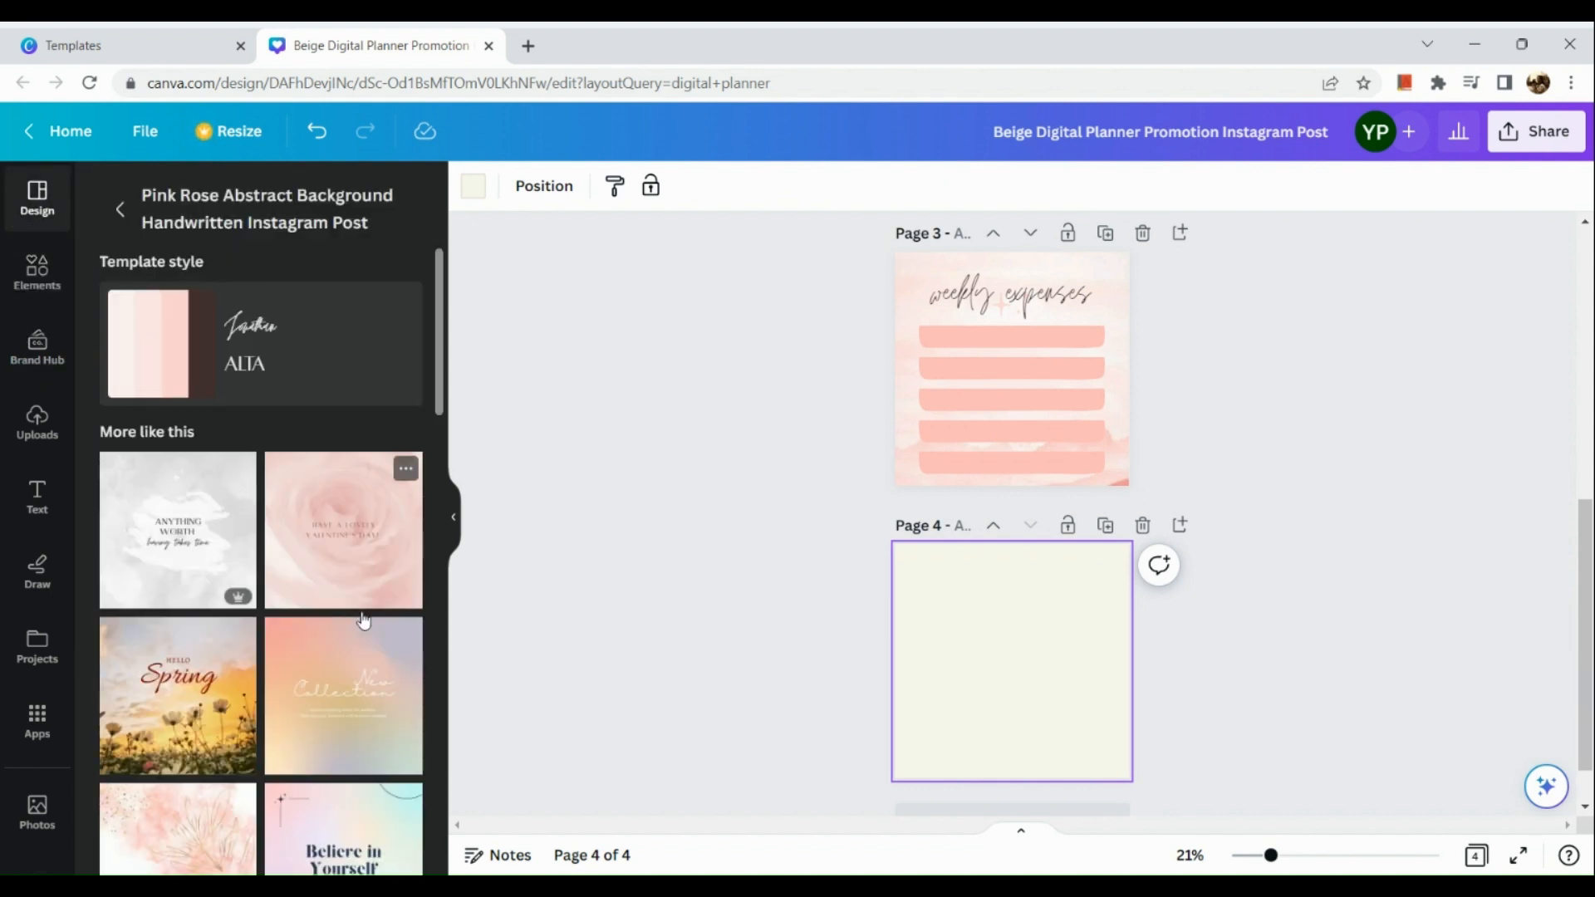
pyautogui.scroll(-3, 233, 547)
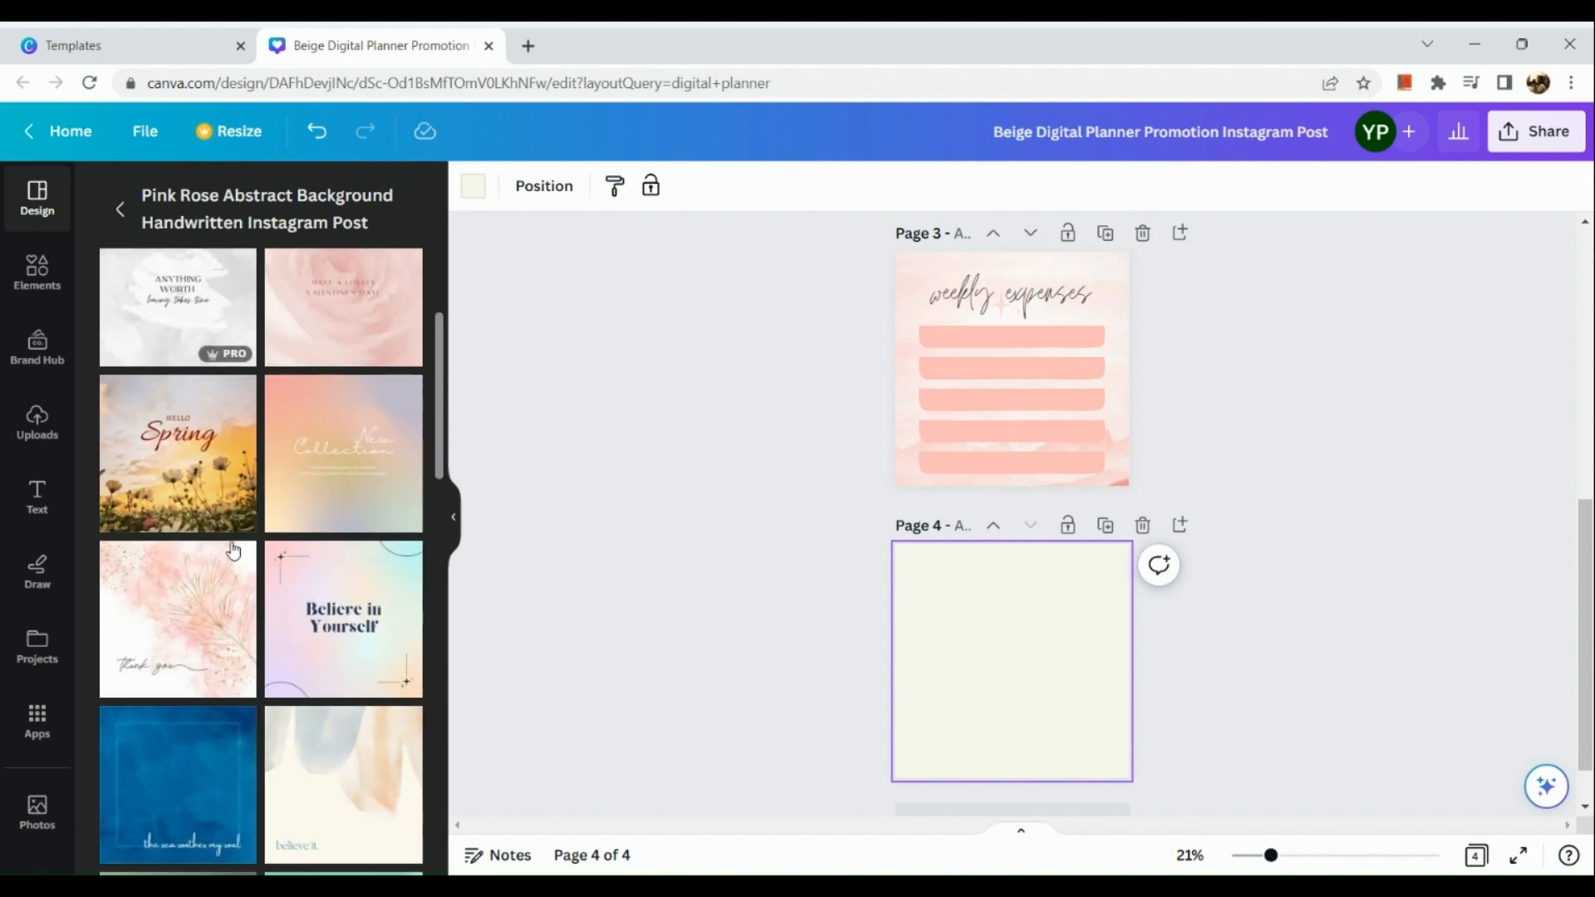
pyautogui.scroll(1, 235, 548)
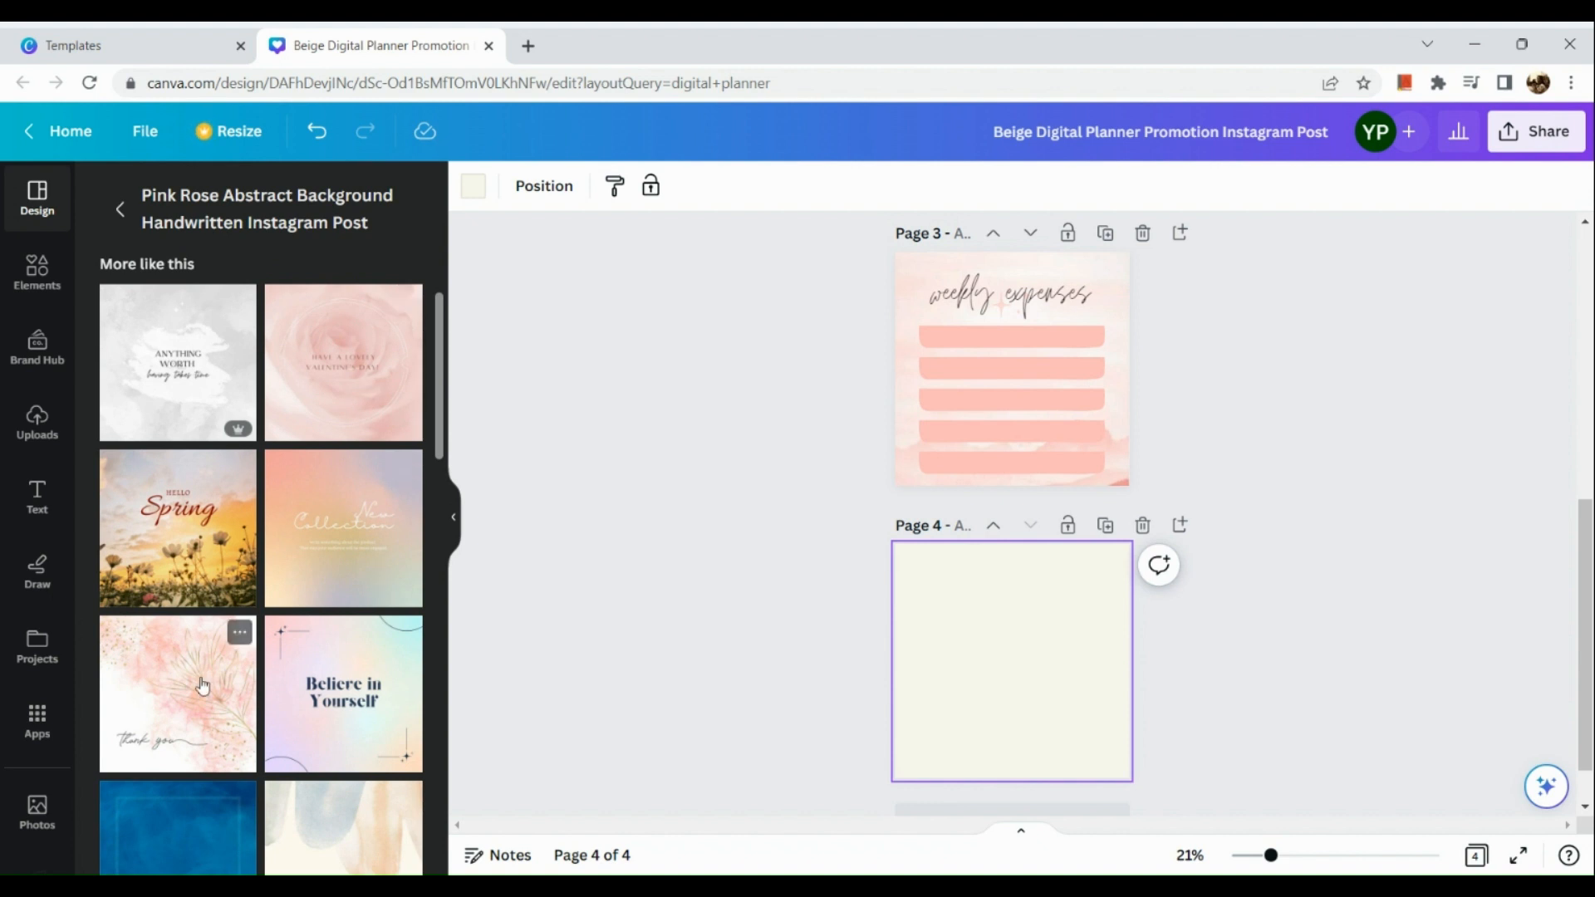
pyautogui.scroll(-6, 202, 685)
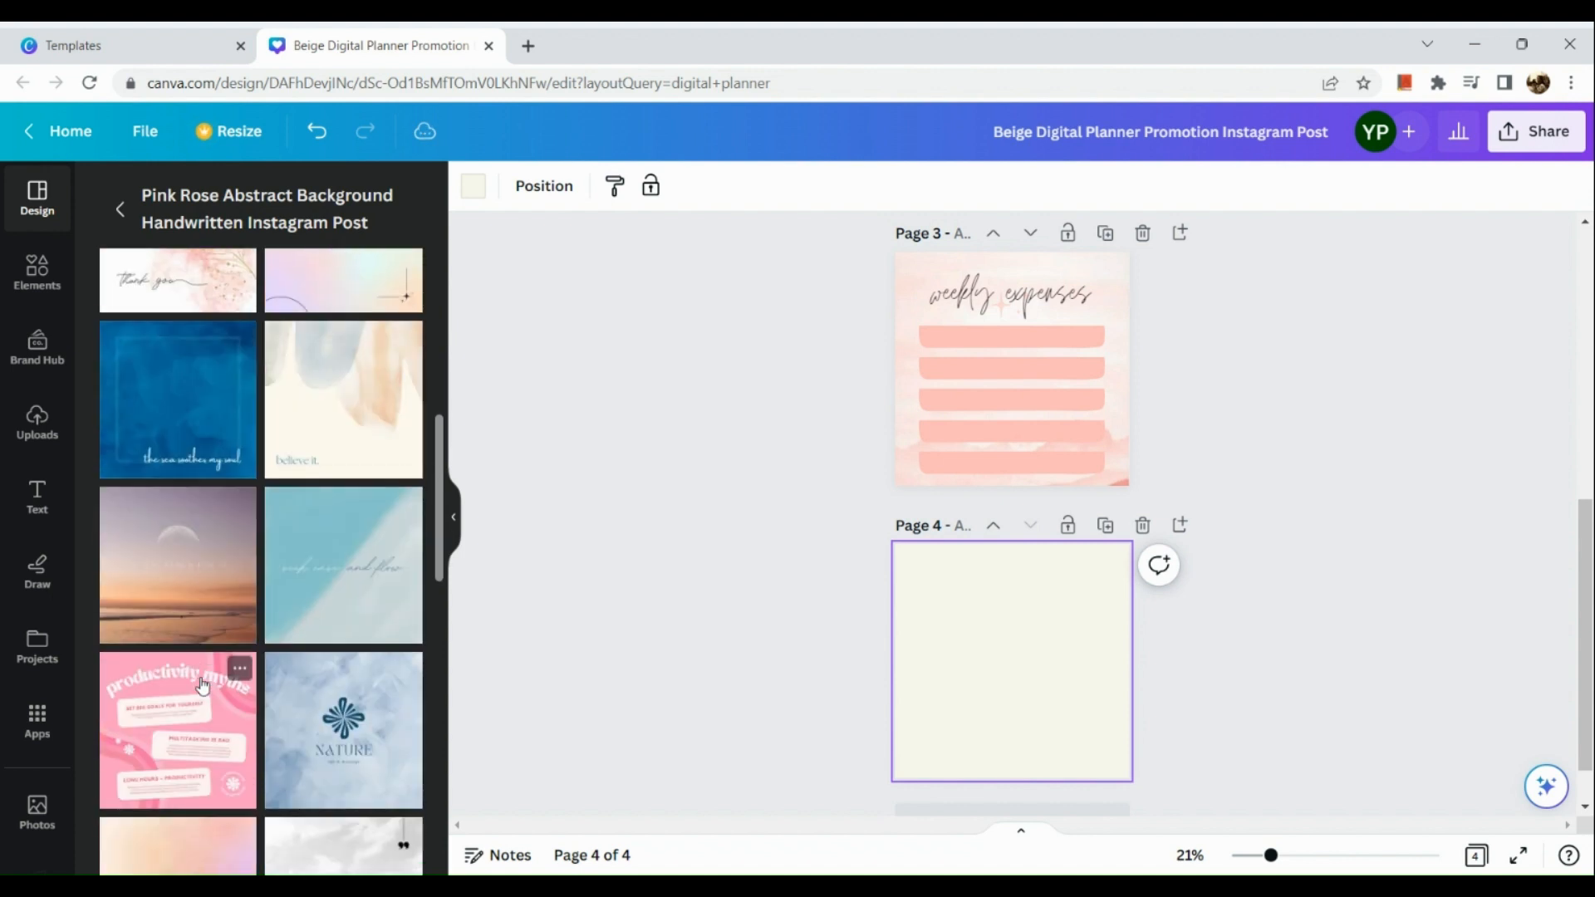
pyautogui.scroll(-3, 202, 685)
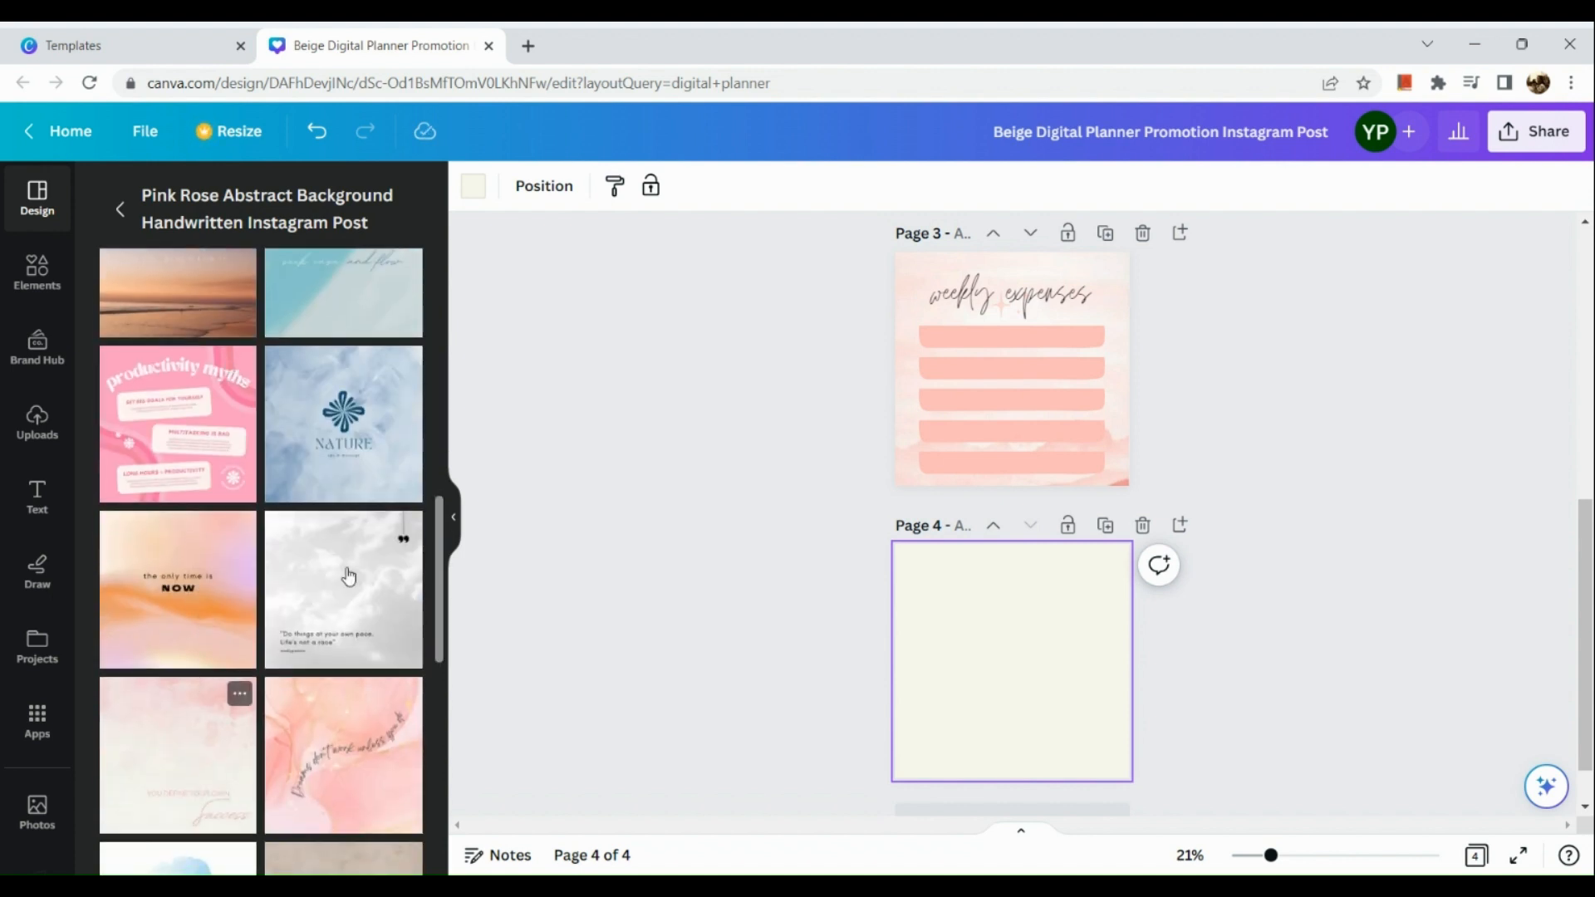
pyautogui.click(1120, 318)
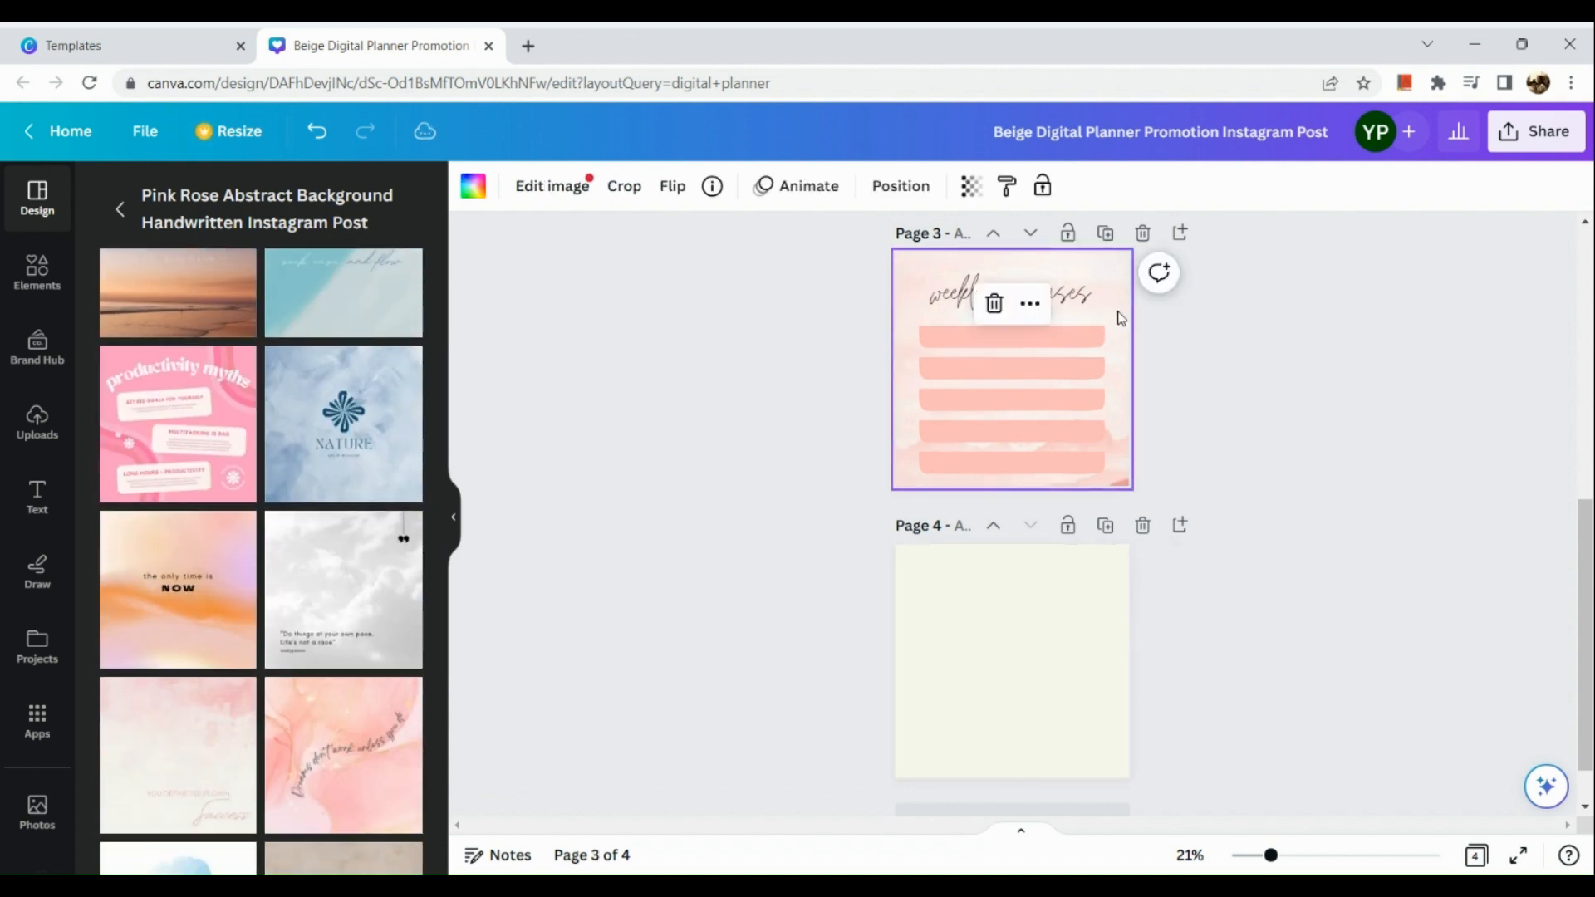
pyautogui.scroll(10, 268, 452)
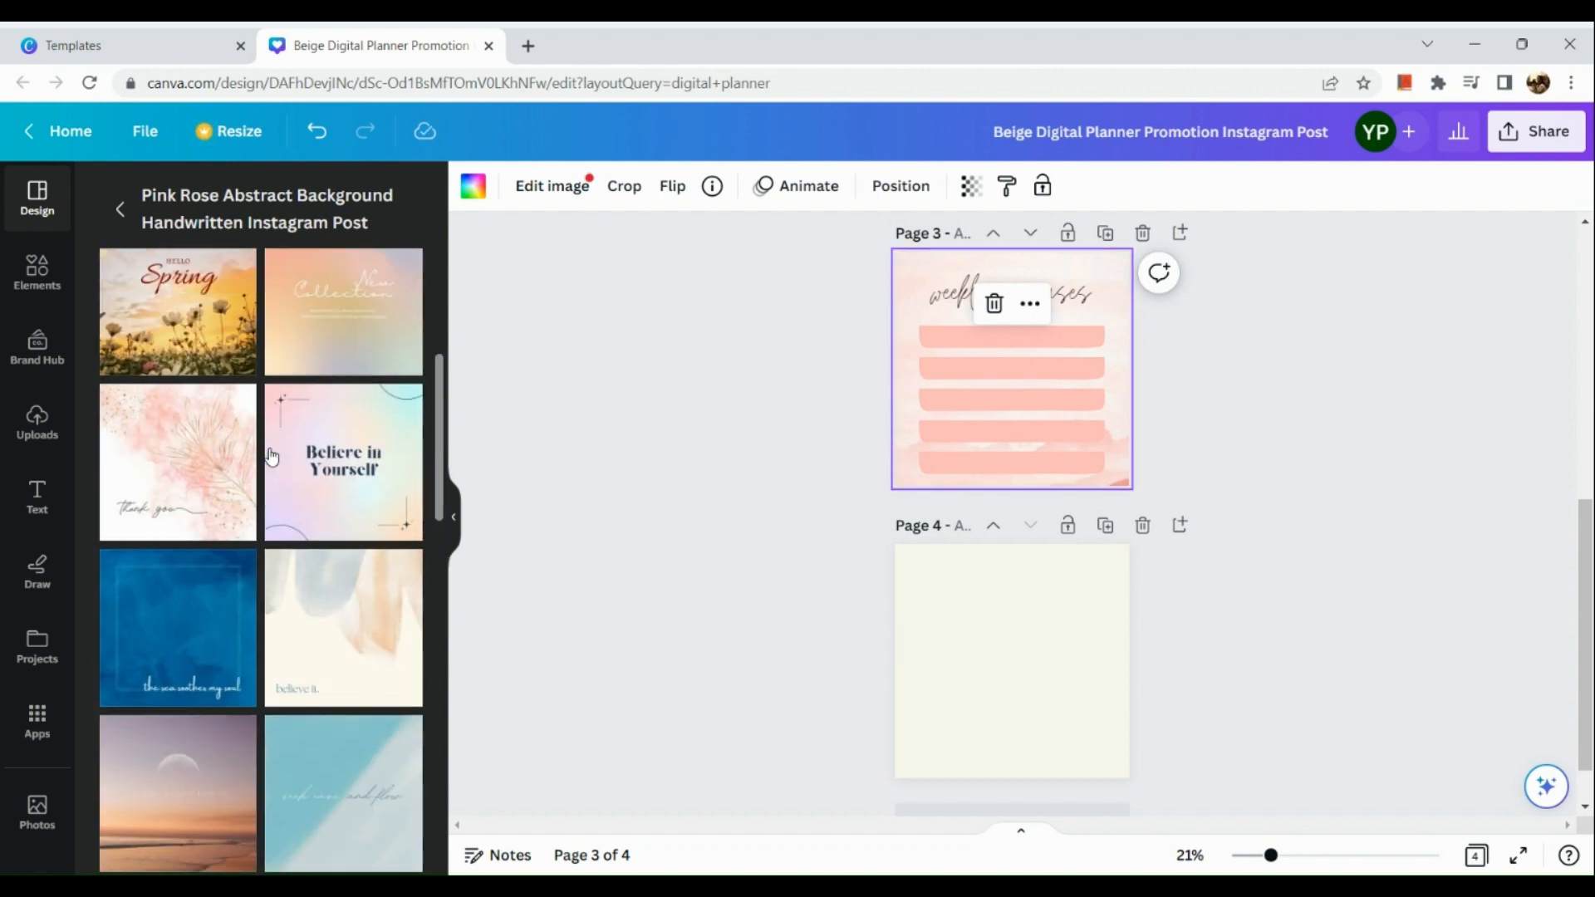
pyautogui.click(155, 380)
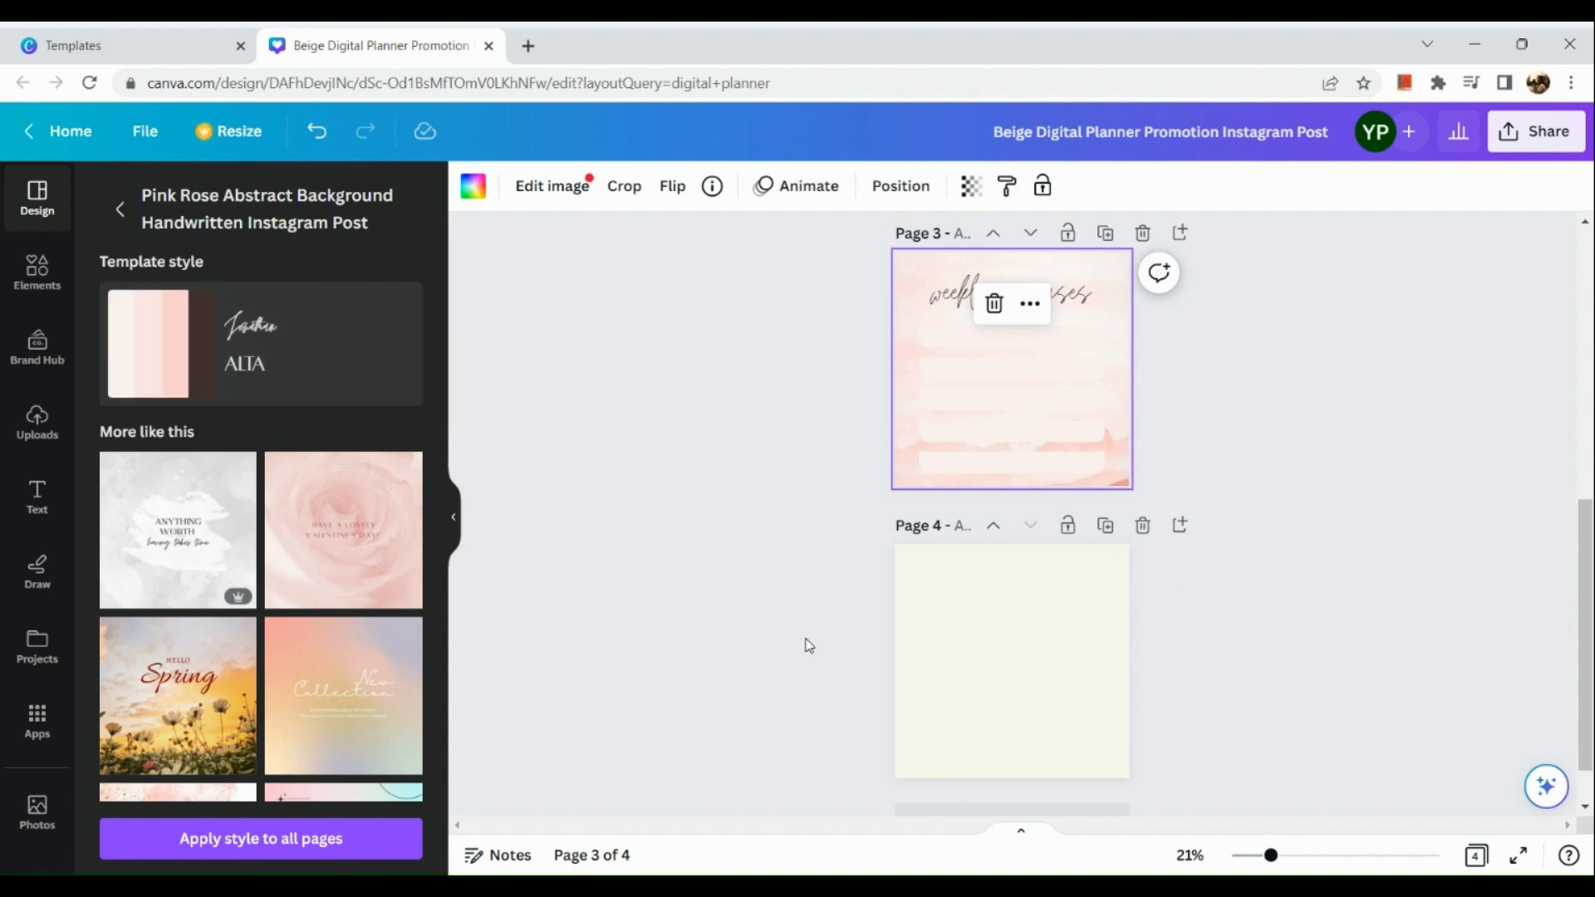
pyautogui.click(1064, 683)
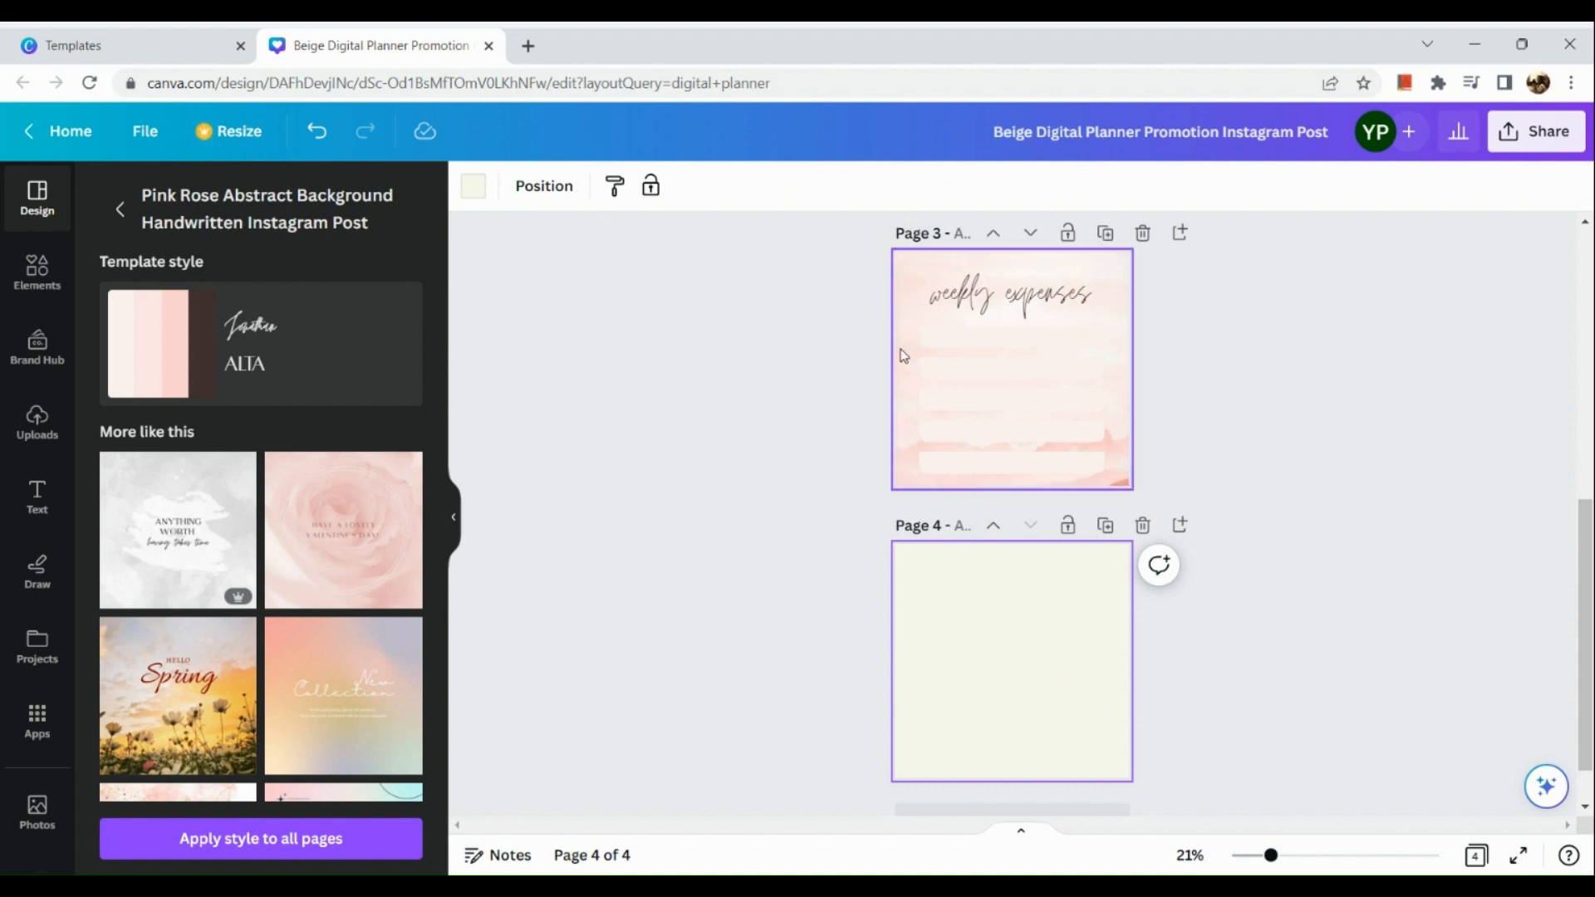
pyautogui.hotkey('ctrl', 'z')
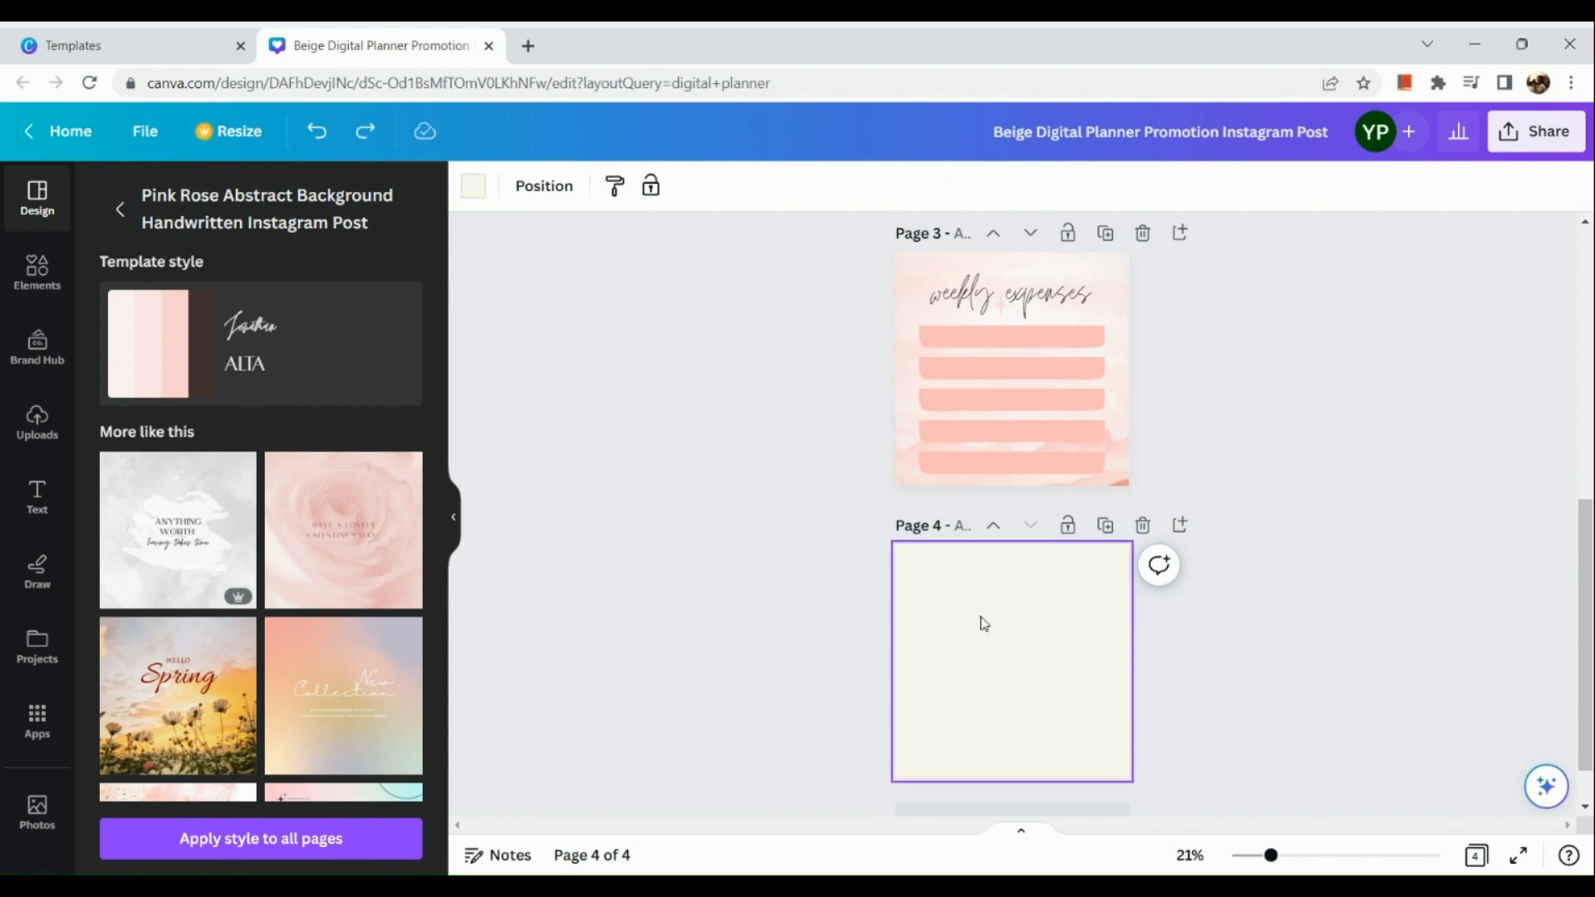
# - Apply the Pink Rose Abstract Background template style to blank page 4
pyautogui.click(152, 359)
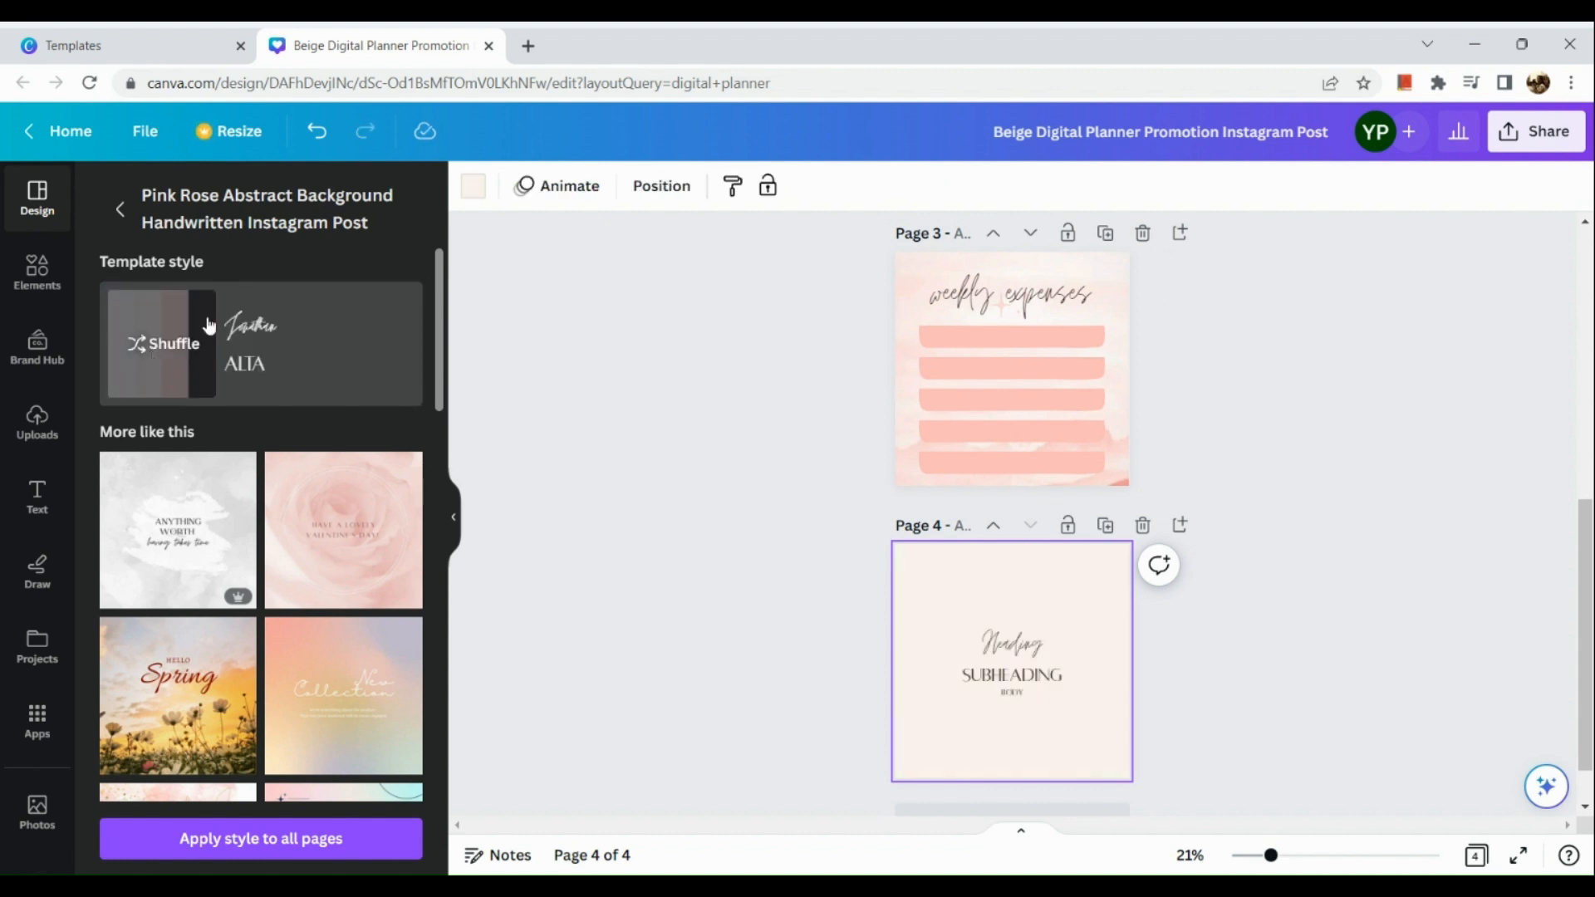
pyautogui.scroll(3, 1054, 618)
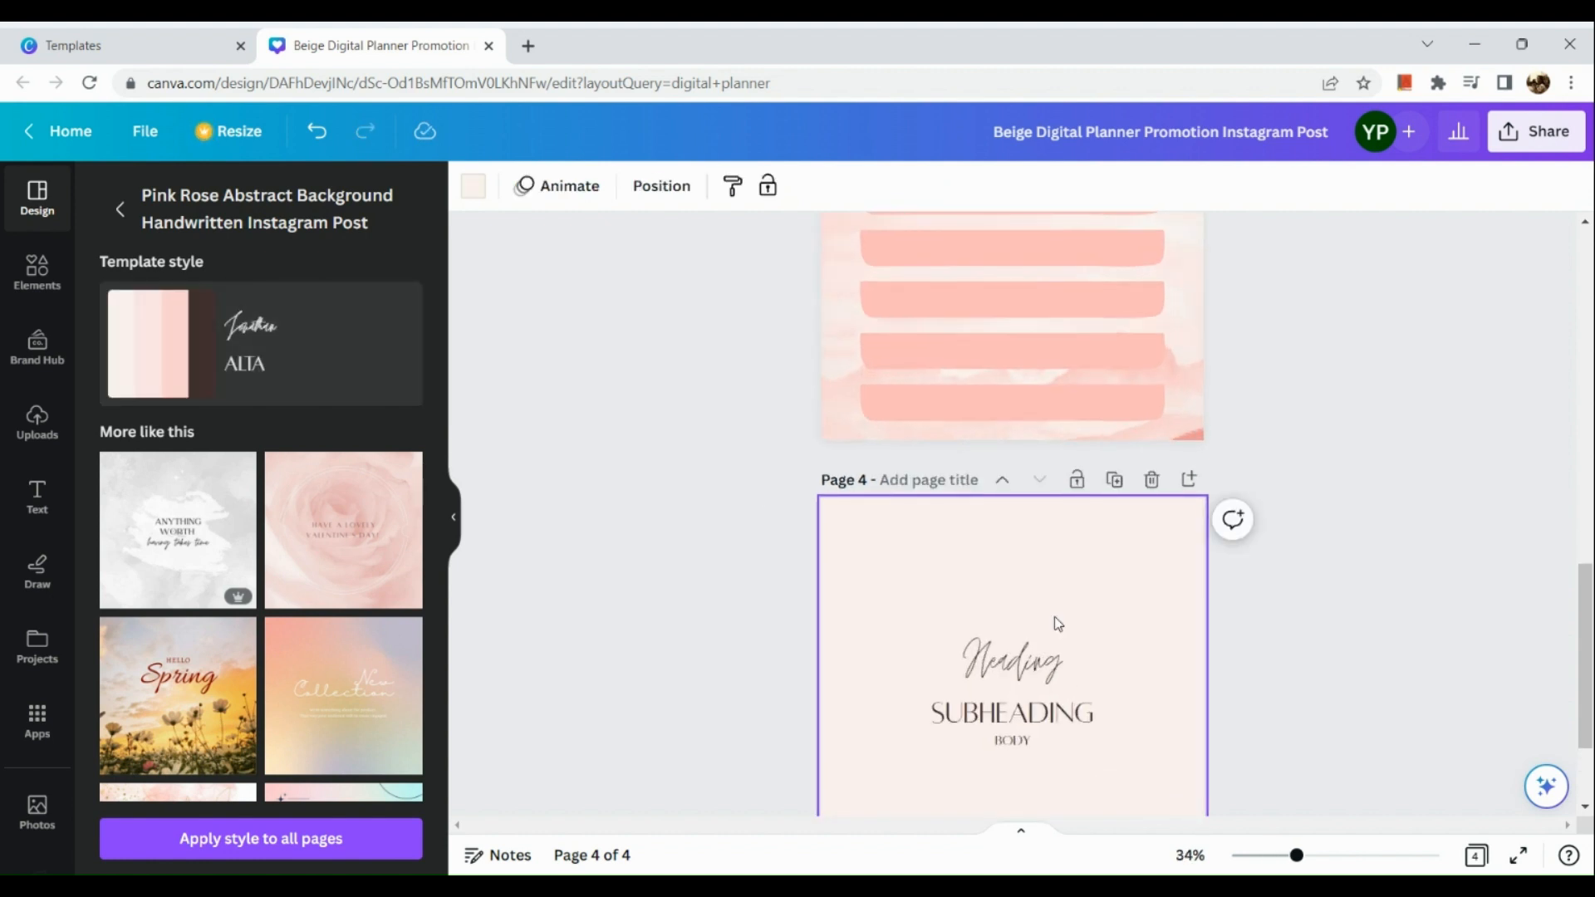
pyautogui.scroll(-2, 1017, 647)
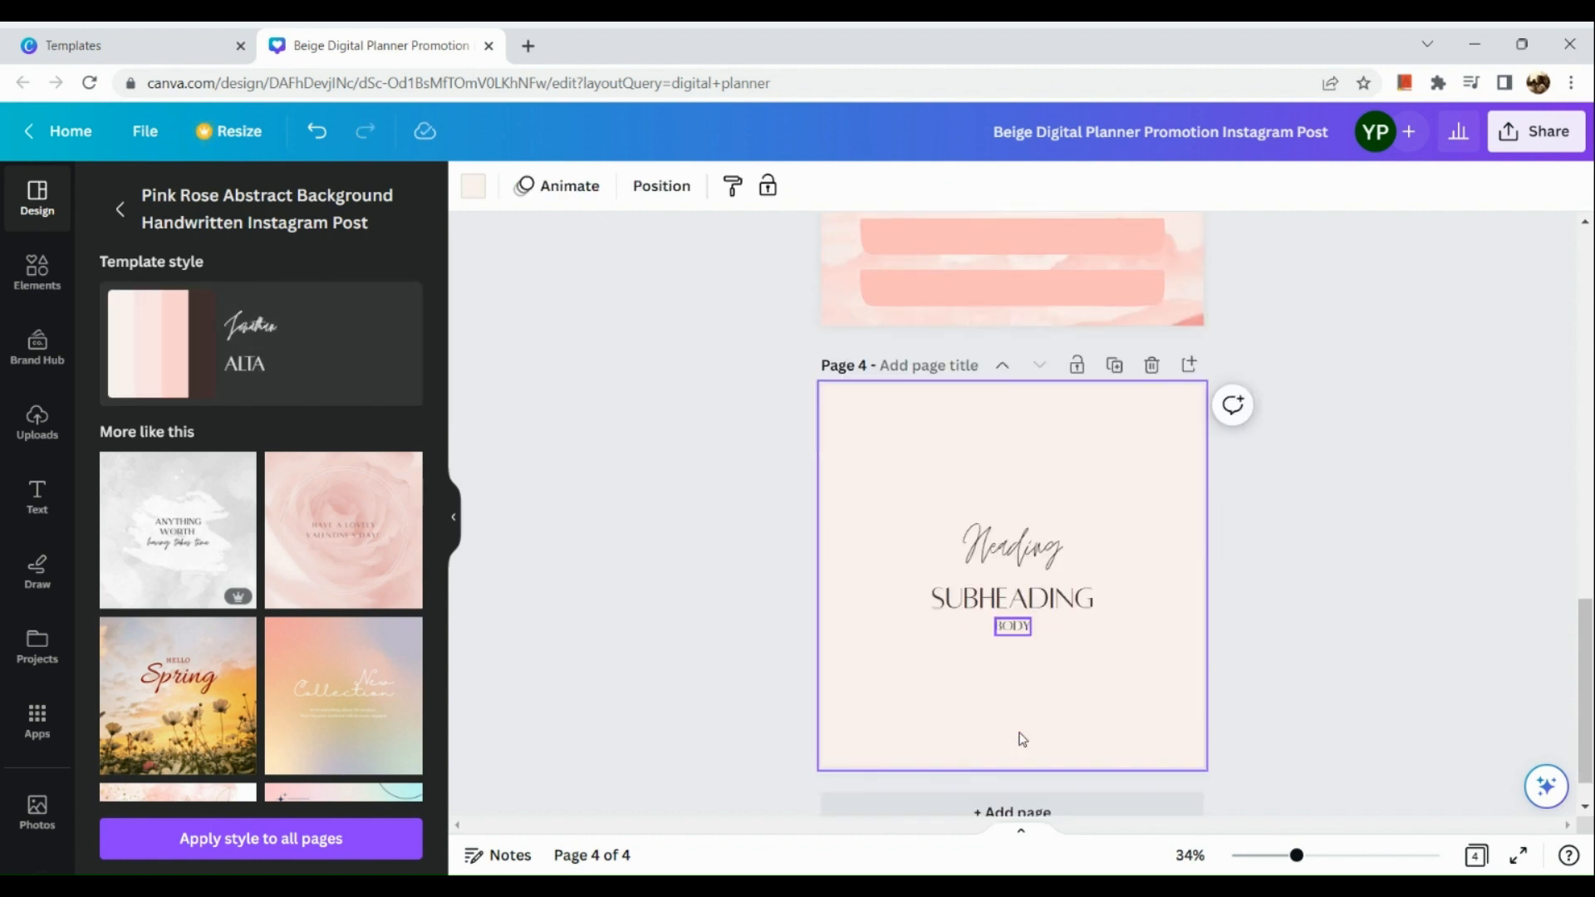
# - Replace the Heading placeholder text on page 4 with "financial goals"
pyautogui.click(995, 523)
pyautogui.click(993, 517)
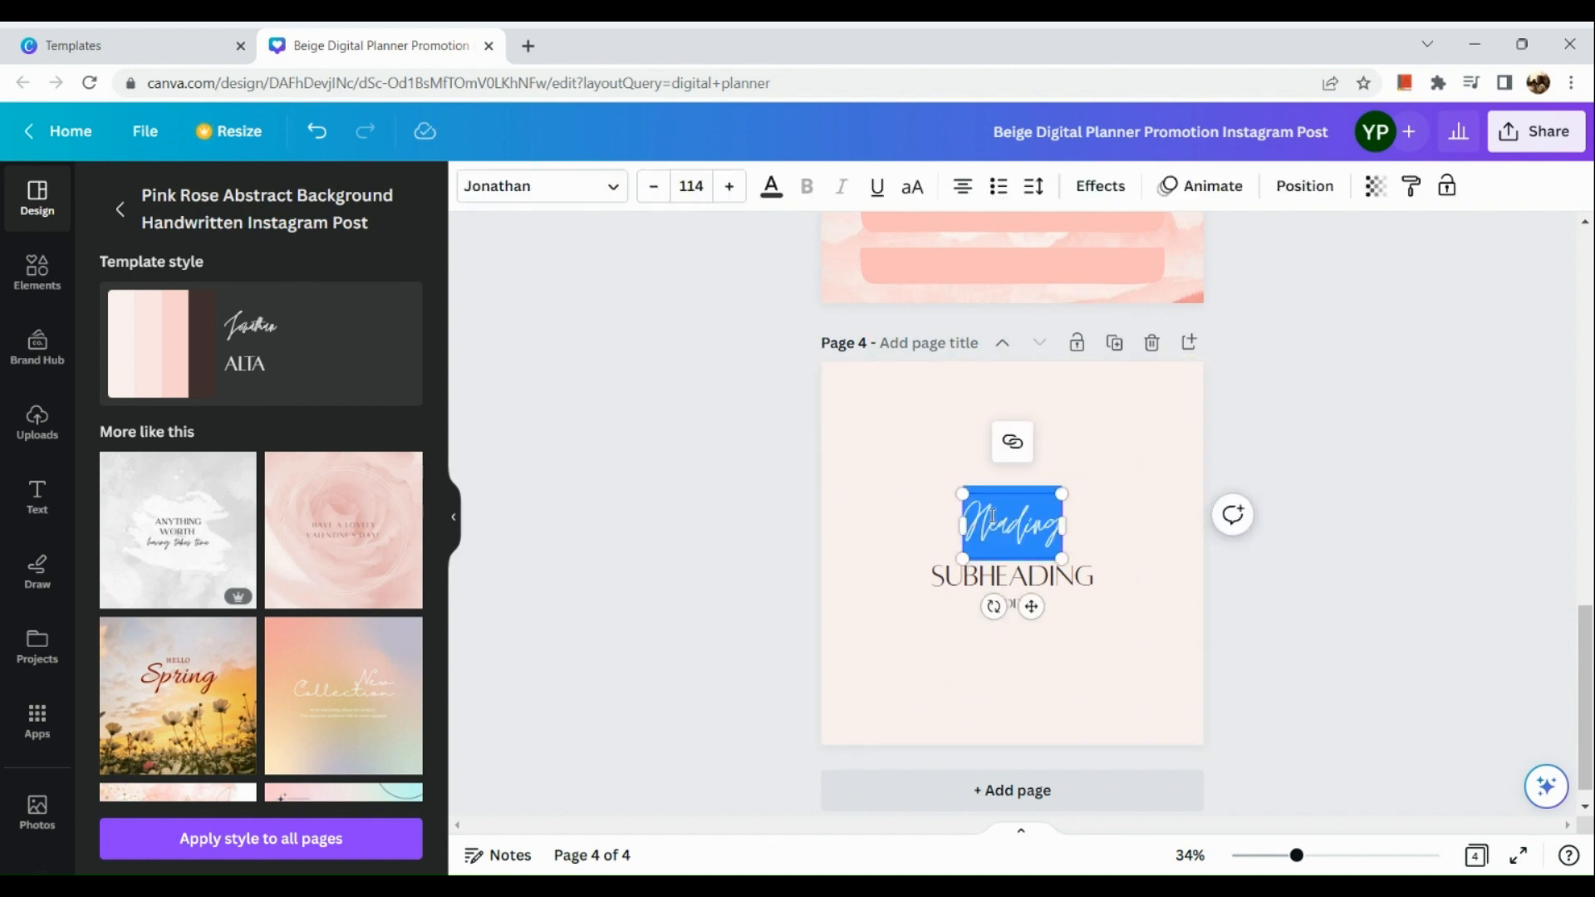
pyautogui.press('BackSpace')
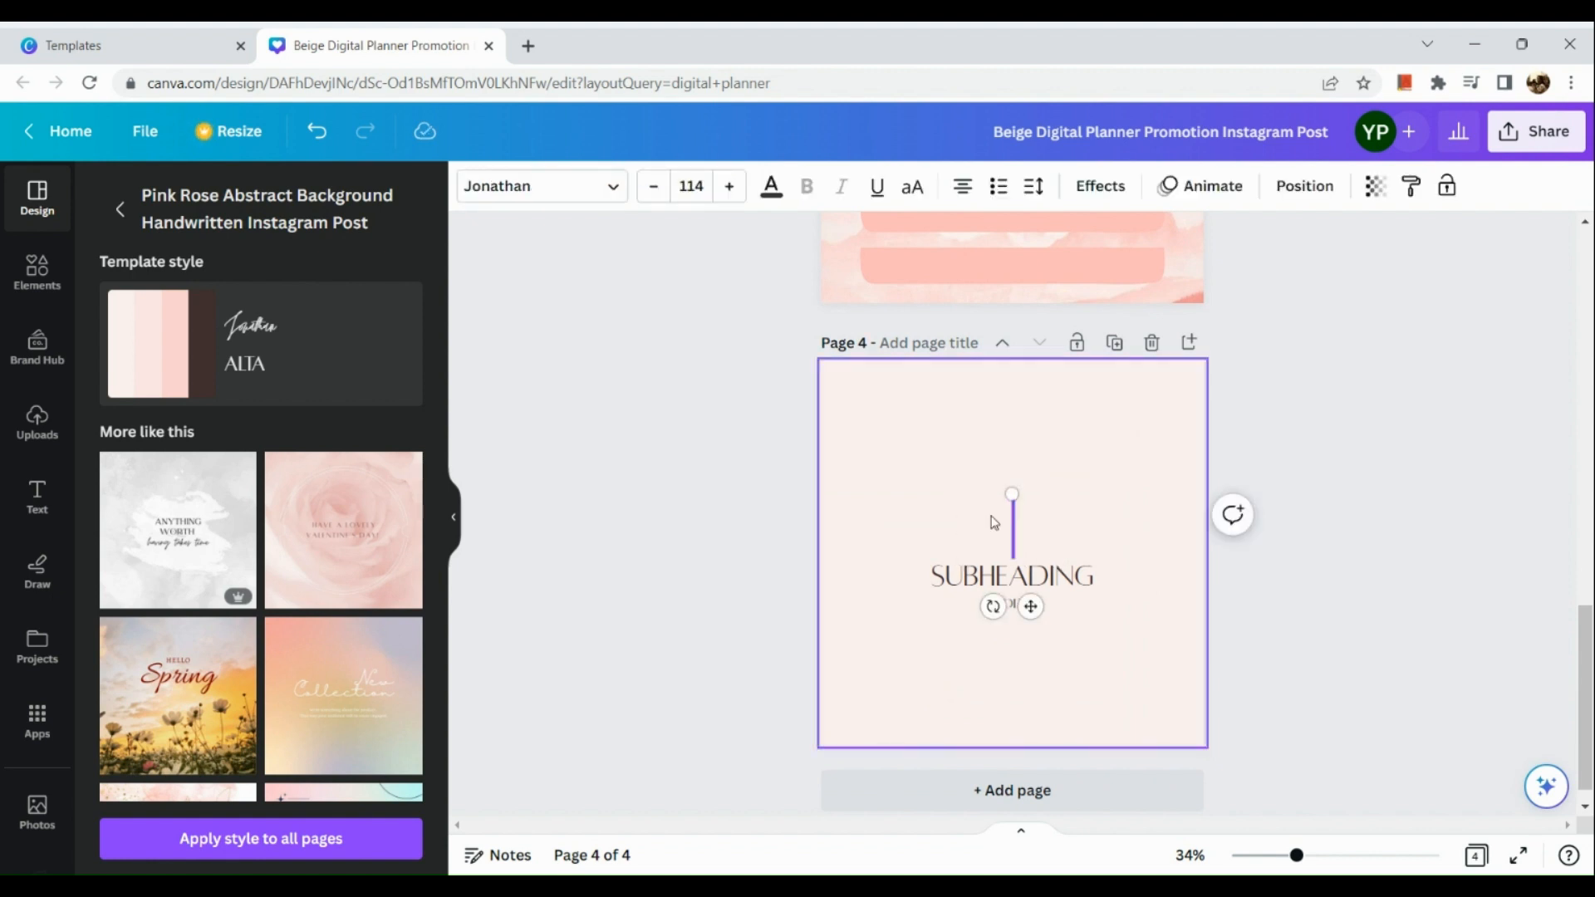
pyautogui.write('Financ')
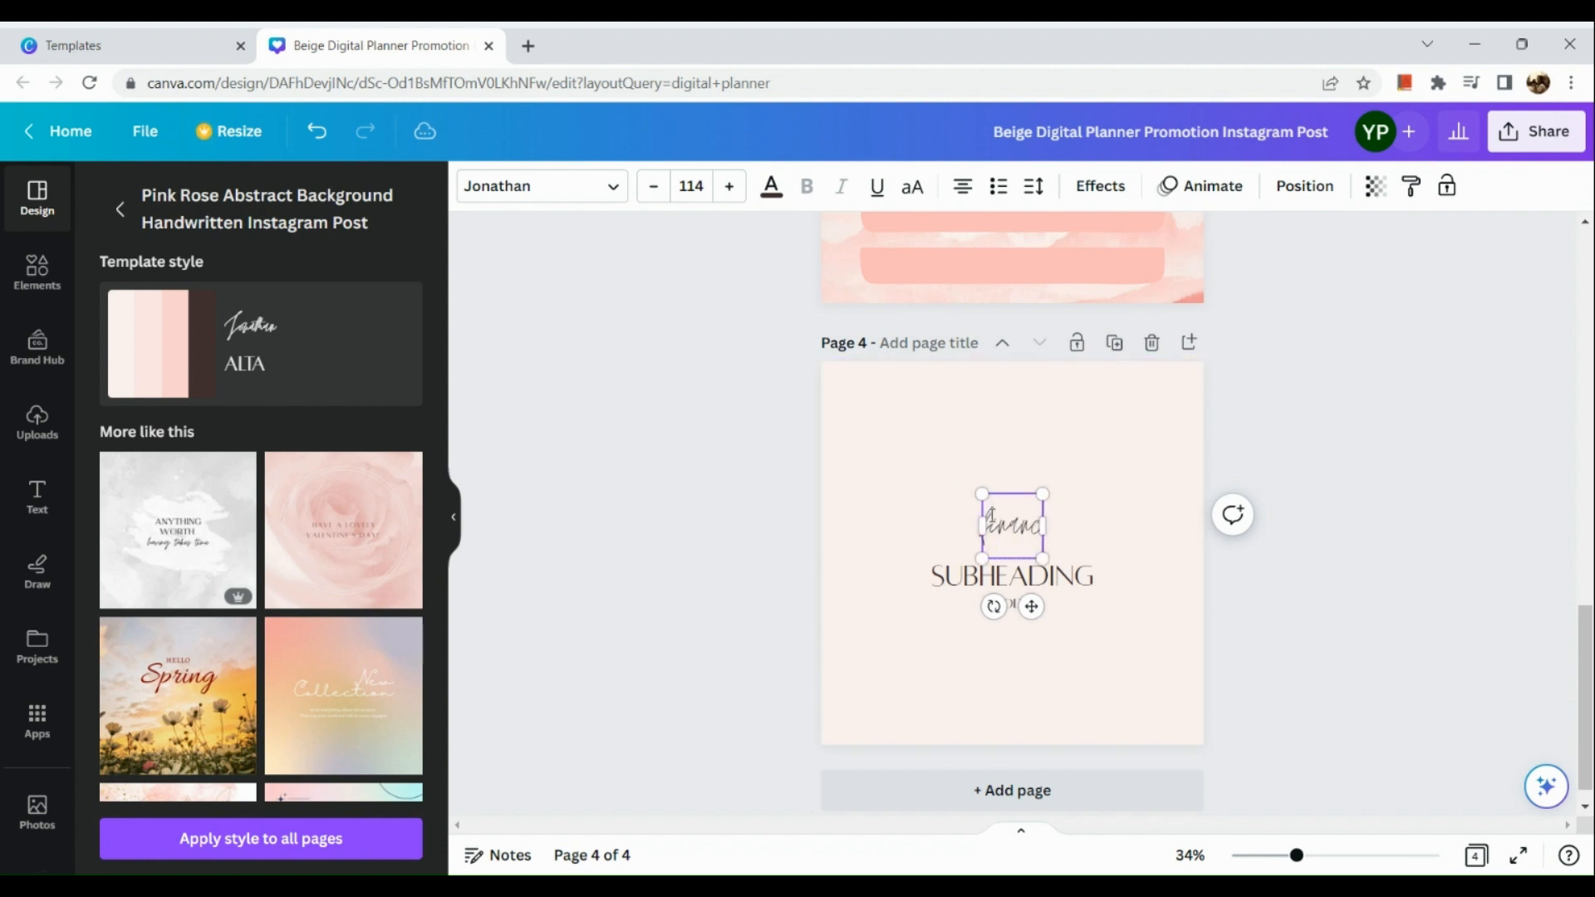
pyautogui.write('ial gial')
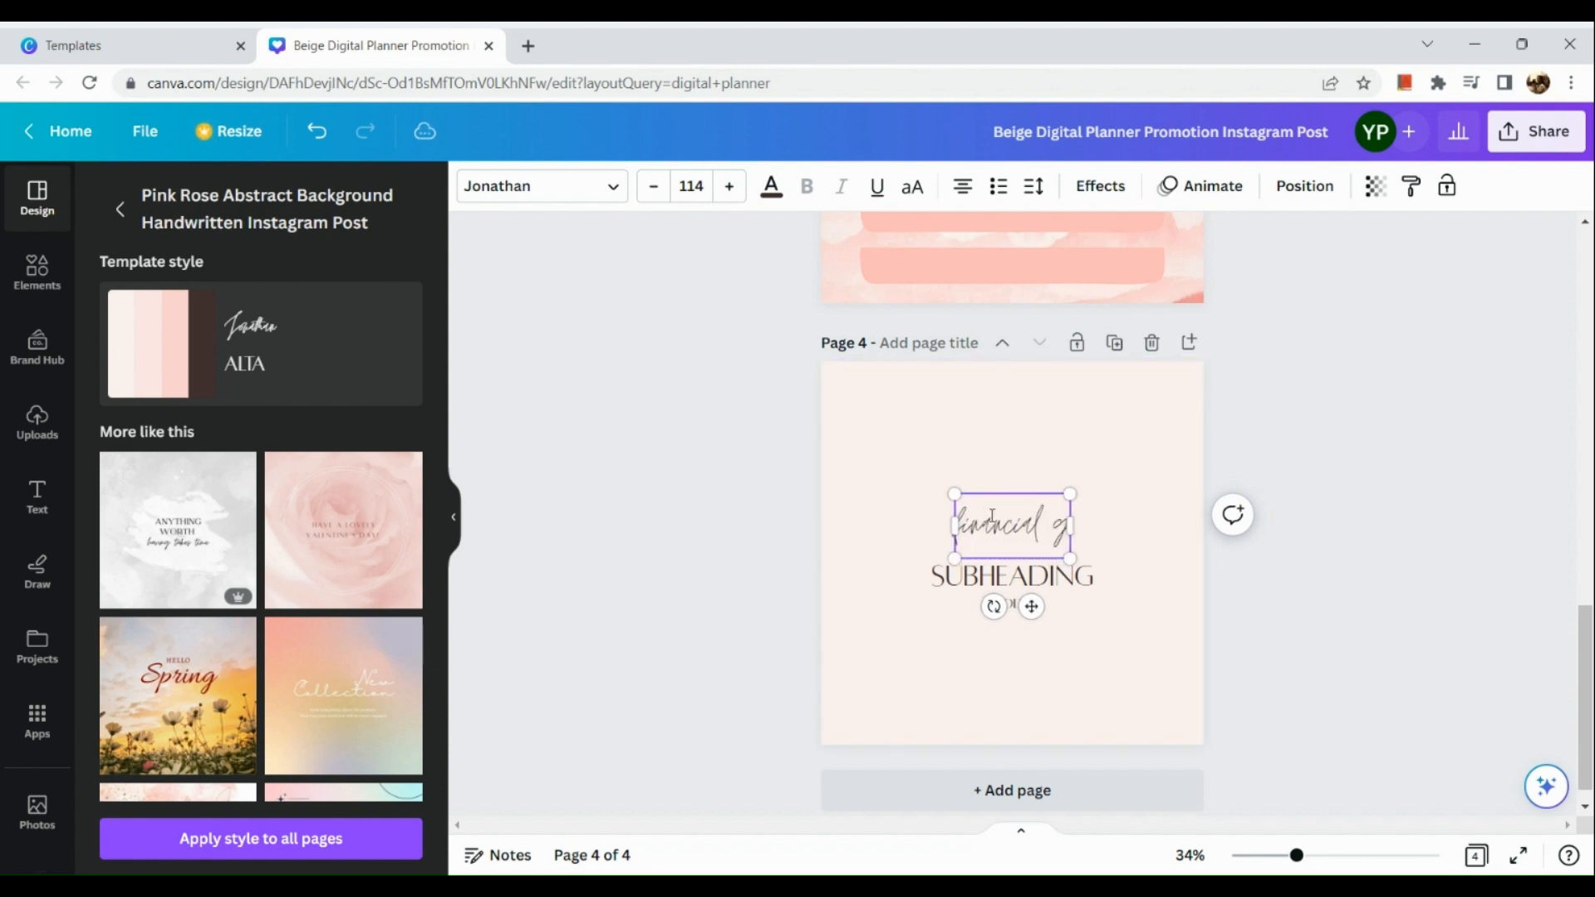
pyautogui.press('BackSpace')
pyautogui.press('BackSpace')
pyautogui.write('als')
# - Move the SUBHEADING placeholder to the upper edge of page 4 and change its text to "2023"
pyautogui.click(996, 579)
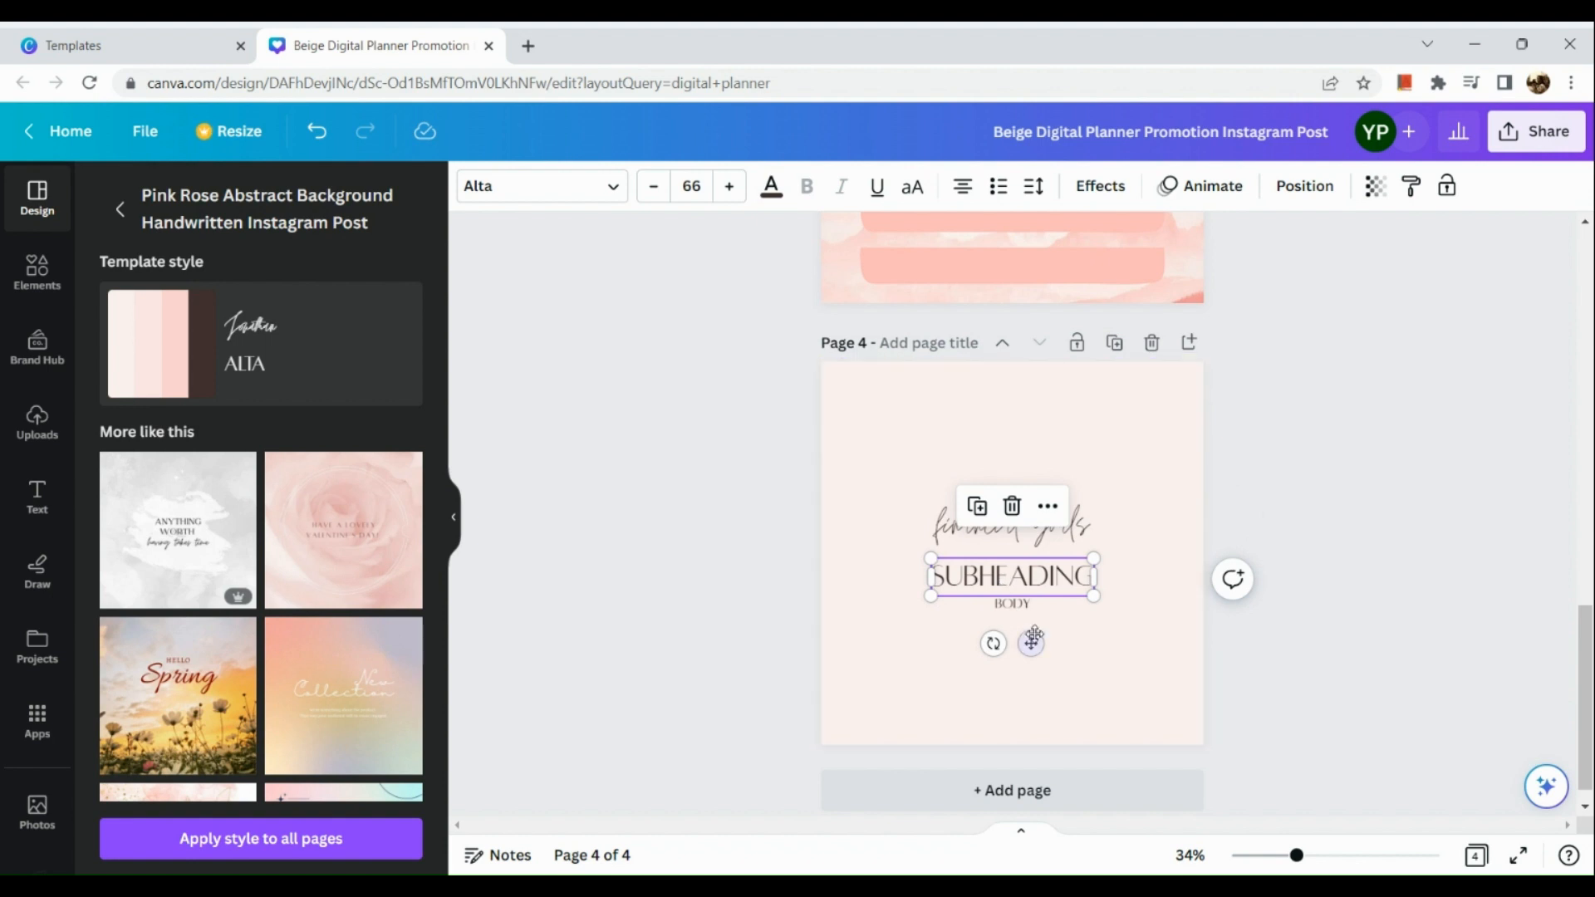
pyautogui.moveTo(1031, 643); pyautogui.dragTo(1019, 464)
pyautogui.doubleClick(1019, 400)
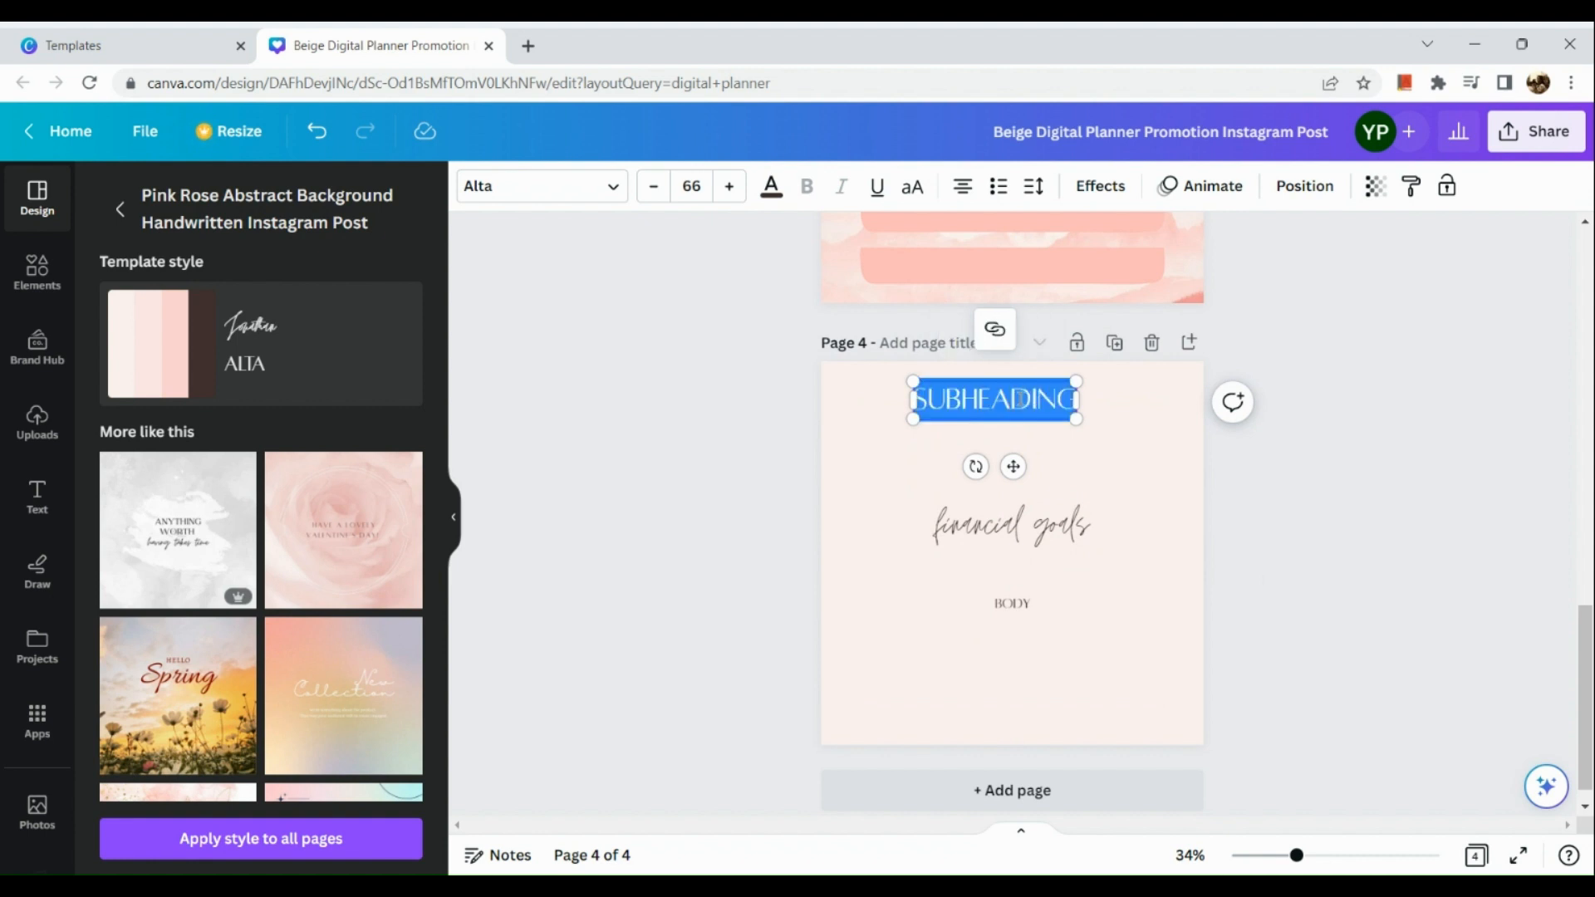
pyautogui.write('202')
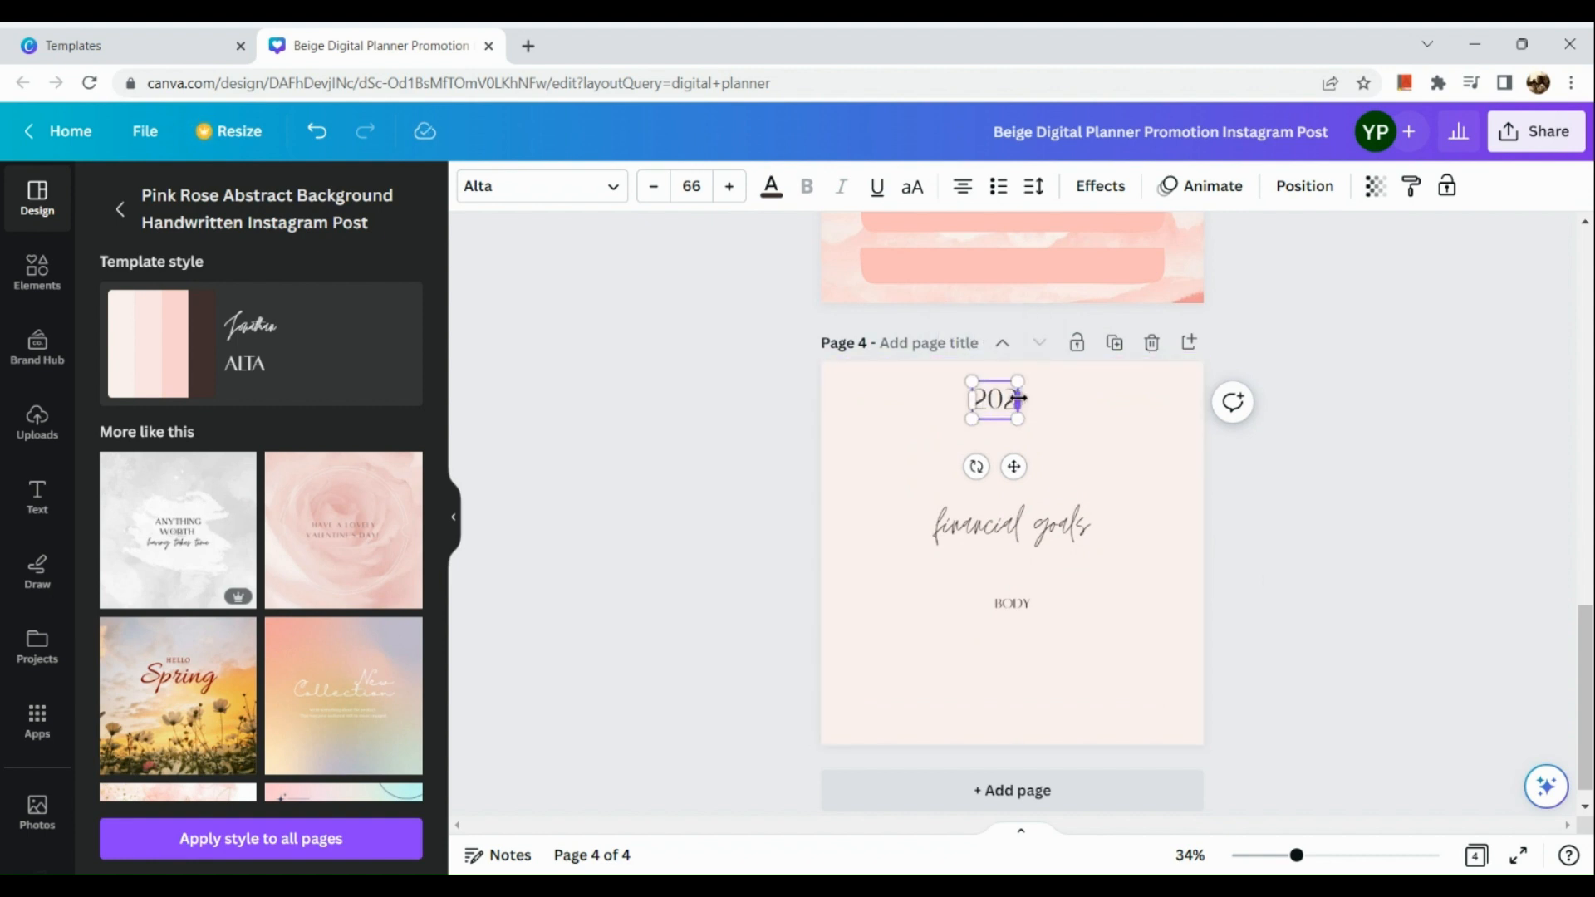
pyautogui.write('3')
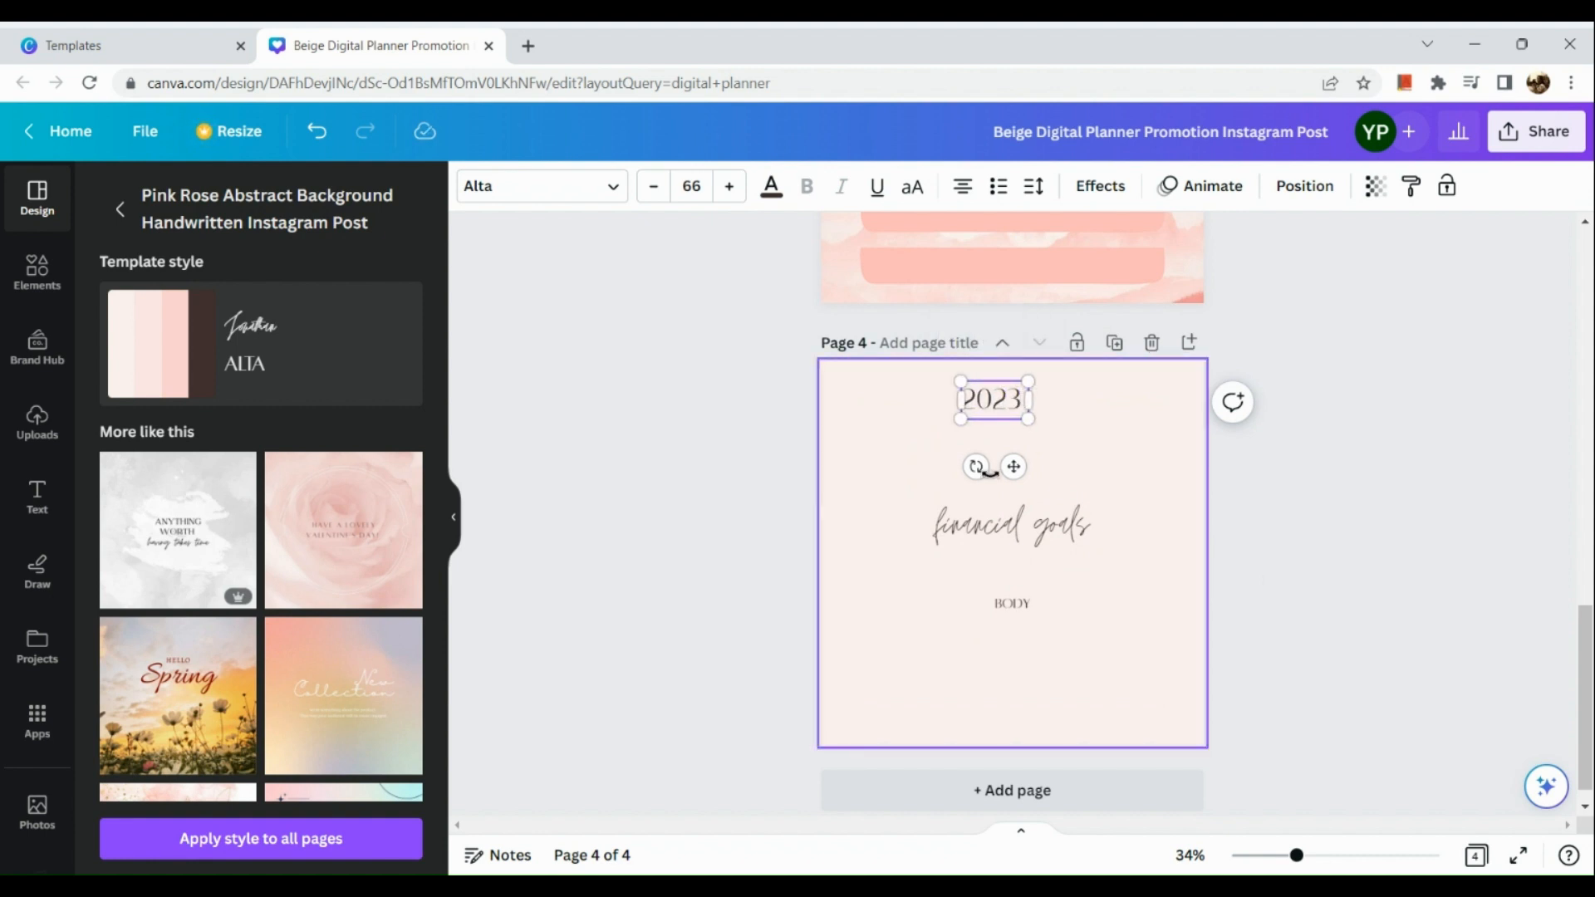
# - Move the "financial goals" heading up so it sits directly beneath 2023 on page 4
pyautogui.click(1013, 523)
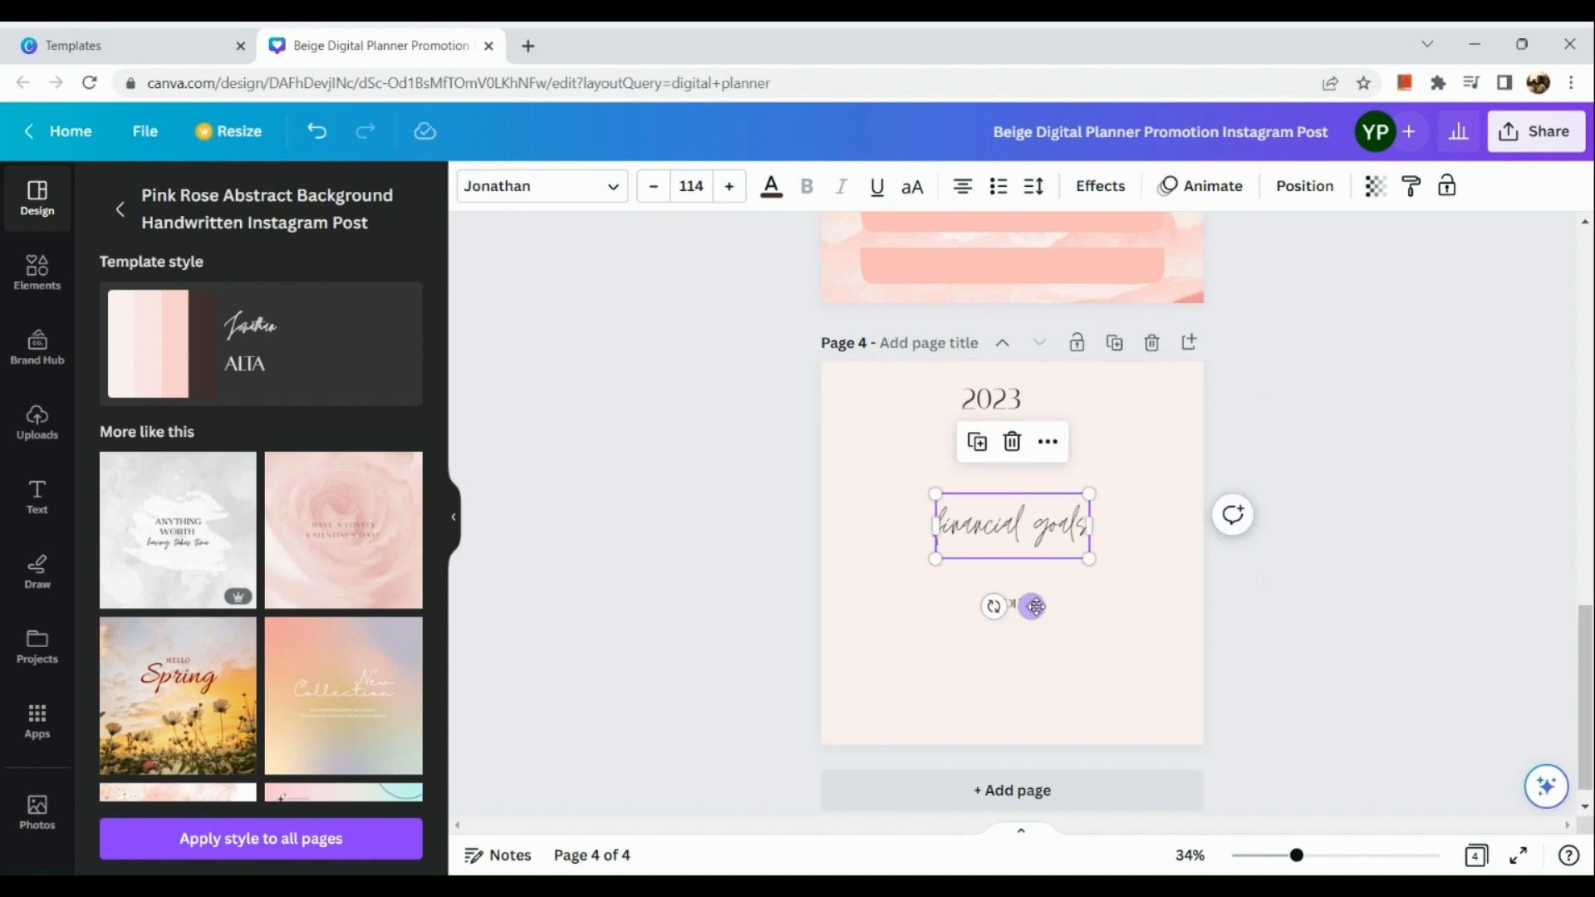
pyautogui.moveTo(1031, 606); pyautogui.dragTo(1022, 529)
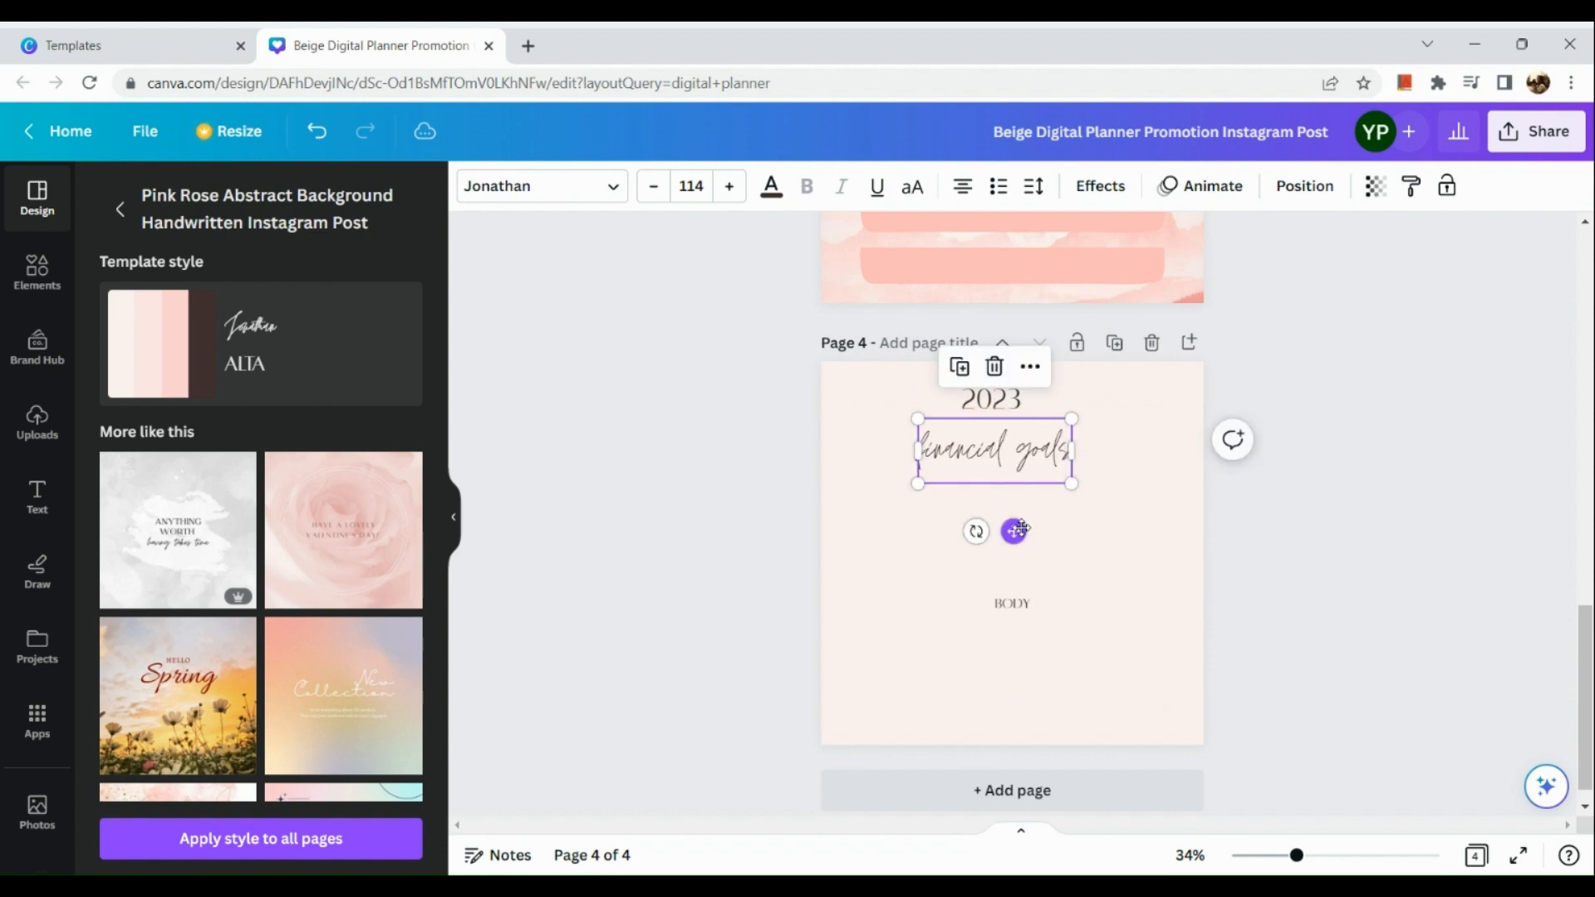
# - Replace the BODY placeholder text on page 4 with "I WANT TO" and move it directly beneath the "financial goals" heading
pyautogui.click(1020, 609)
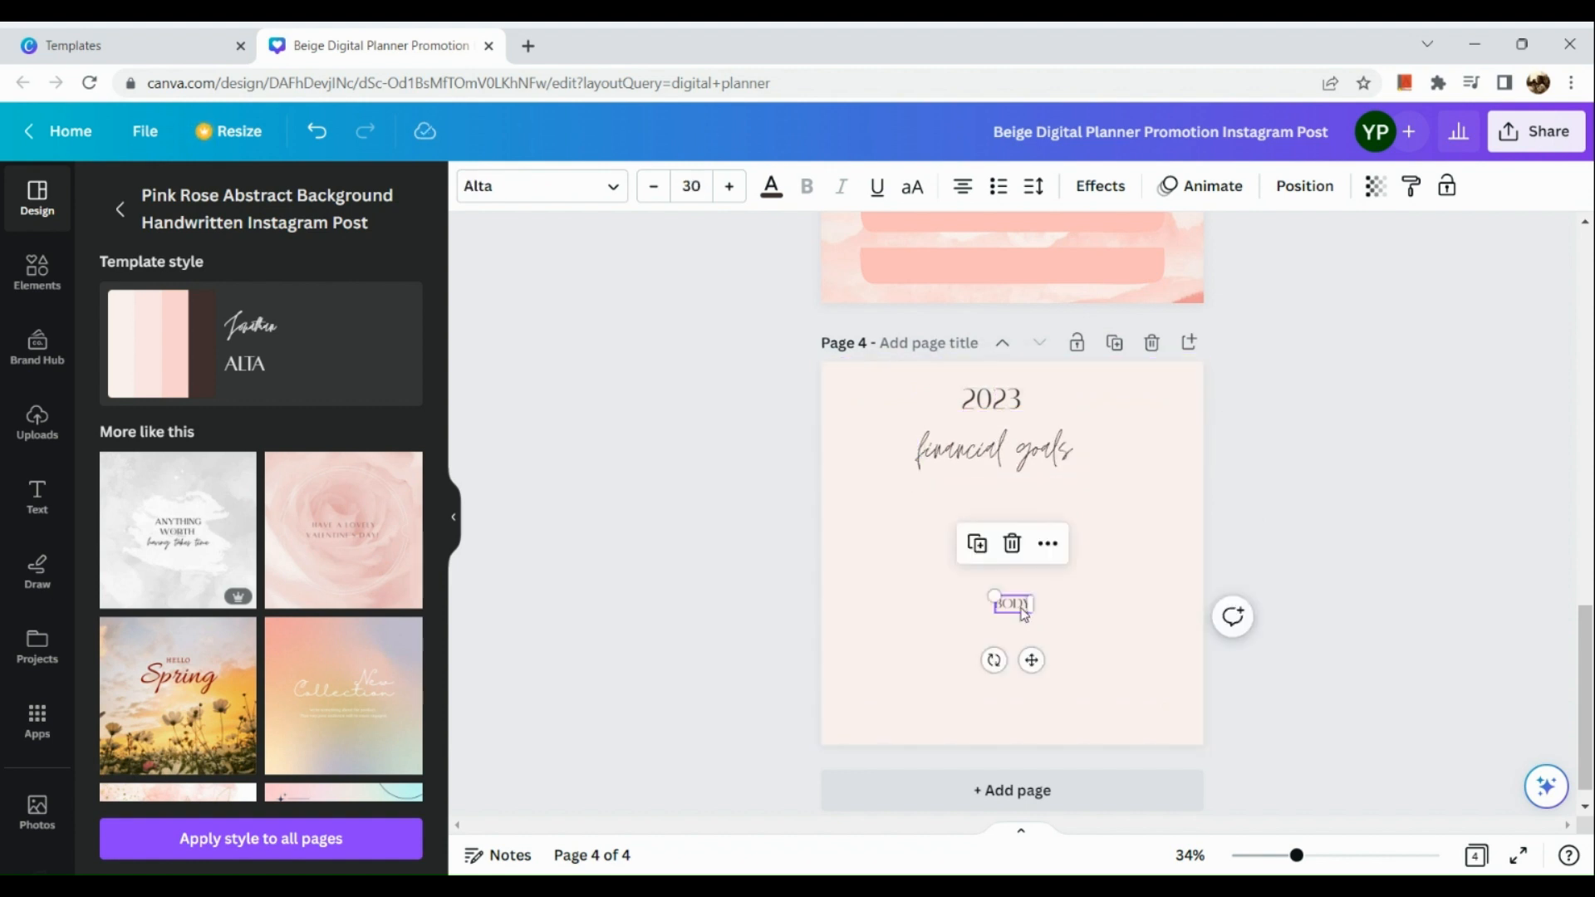
pyautogui.click(1022, 604)
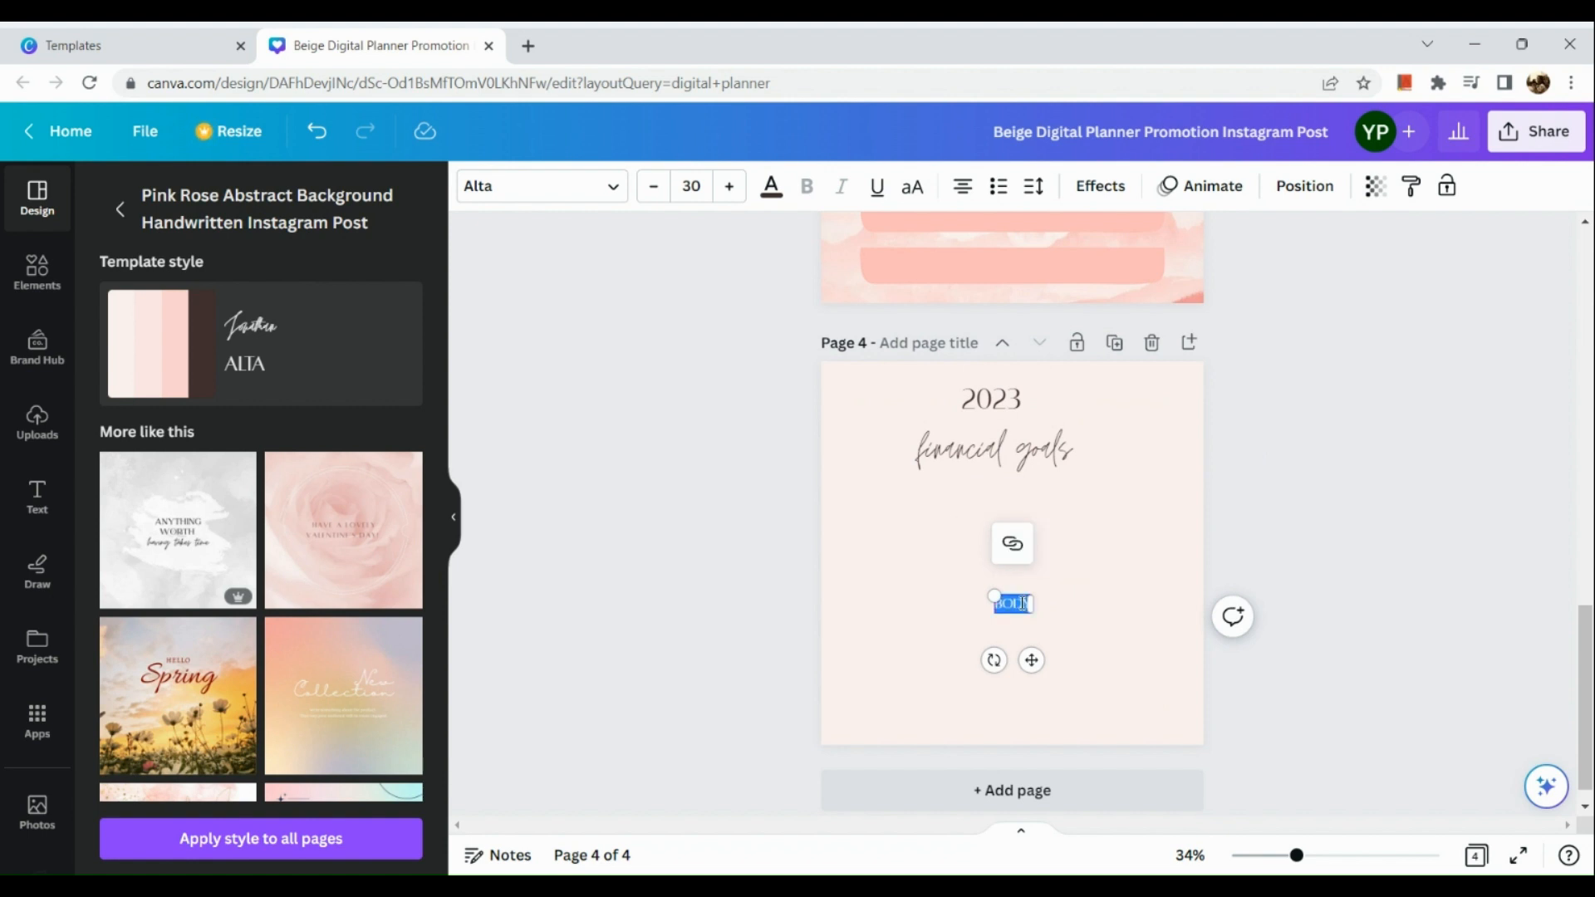
pyautogui.press('BackSpace')
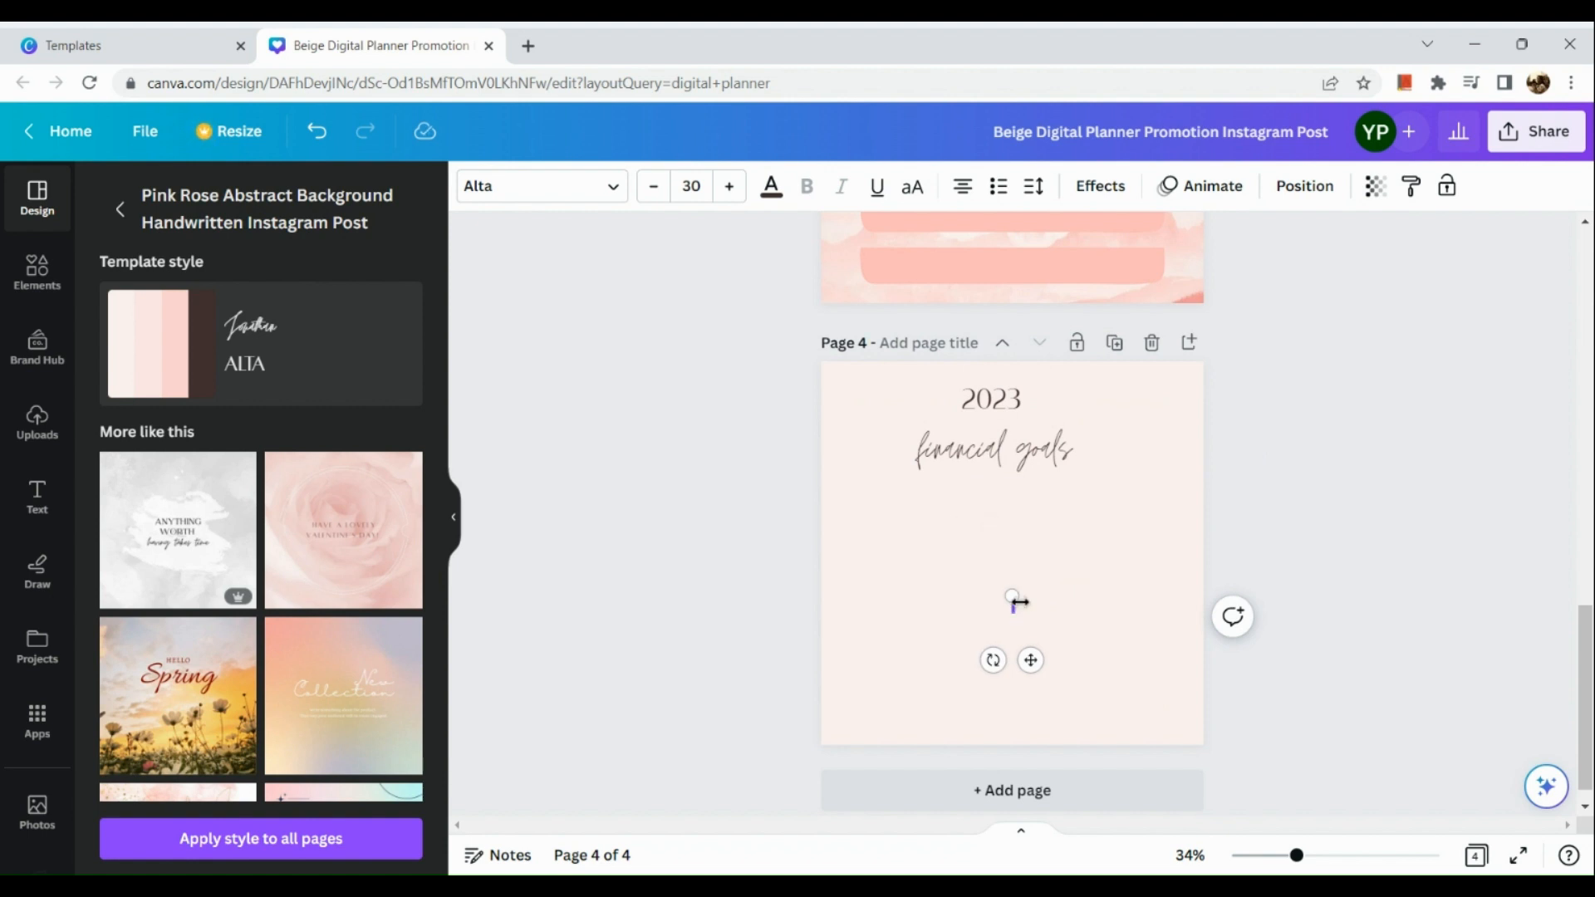
pyautogui.hotkey('ctrl', 'z')
pyautogui.doubleClick(1022, 604)
pyautogui.press('BackSpace')
pyautogui.write('WANT TO')
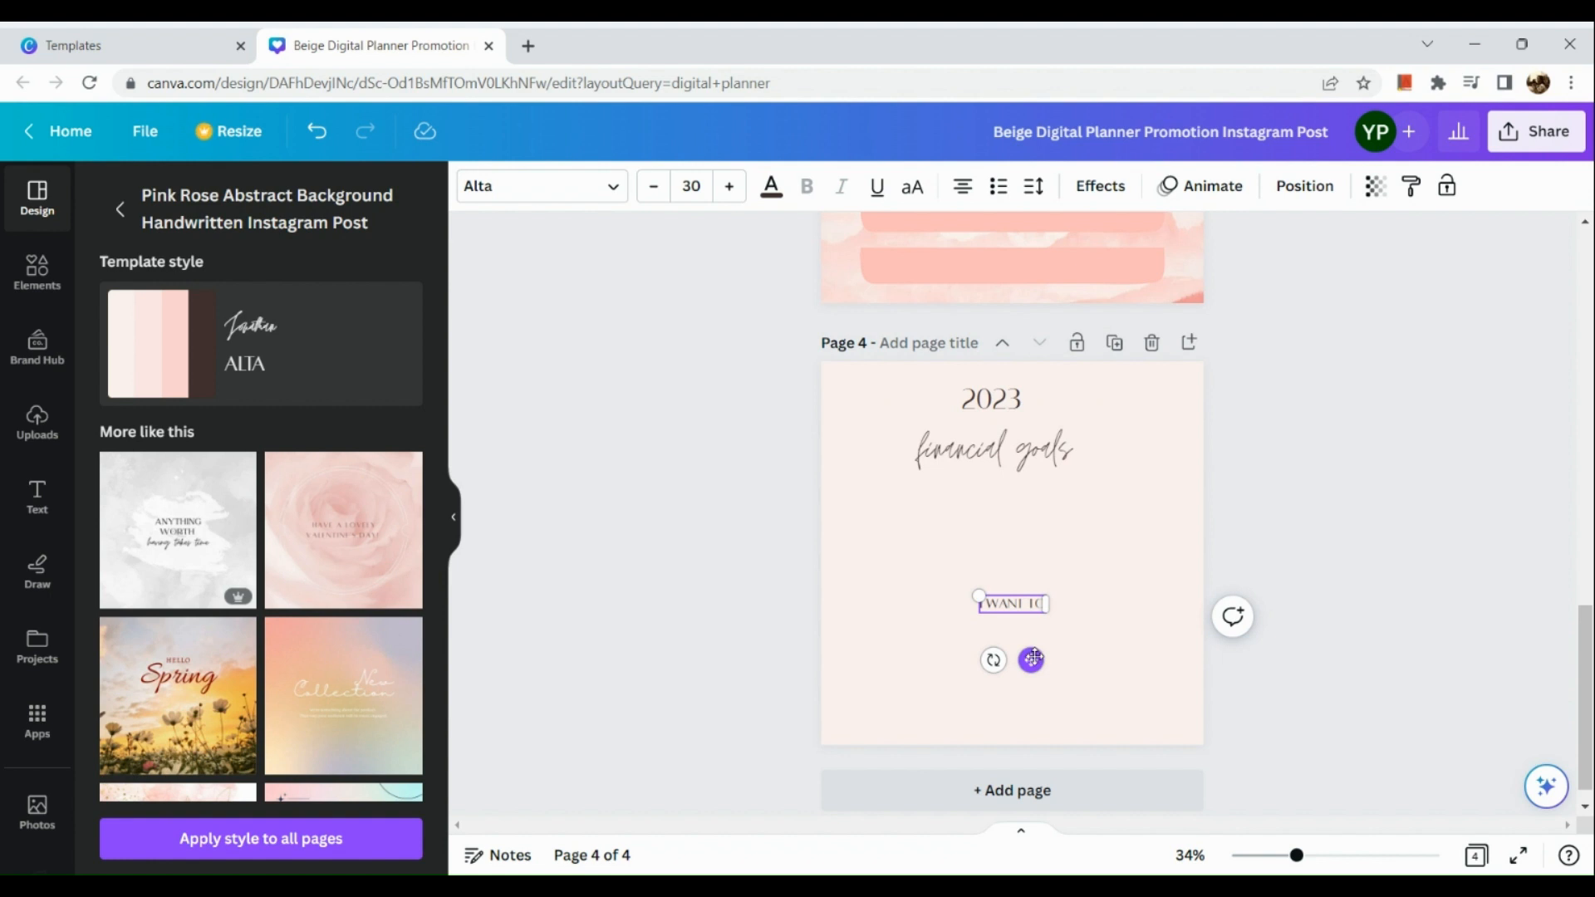
pyautogui.moveTo(1032, 659); pyautogui.dragTo(1020, 544)
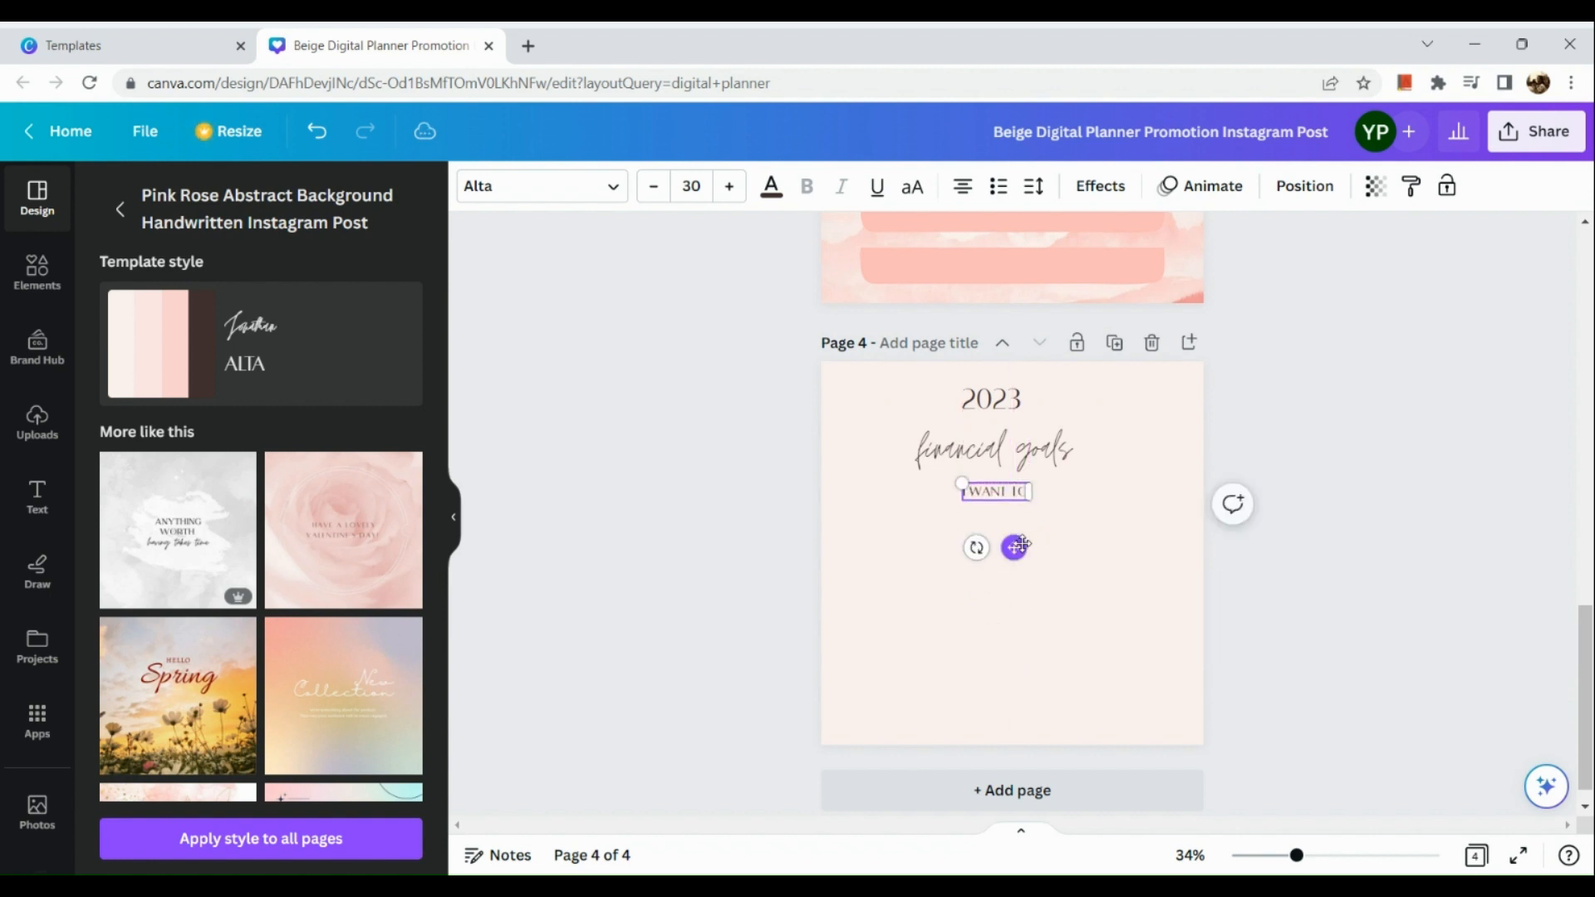
pyautogui.click(759, 581)
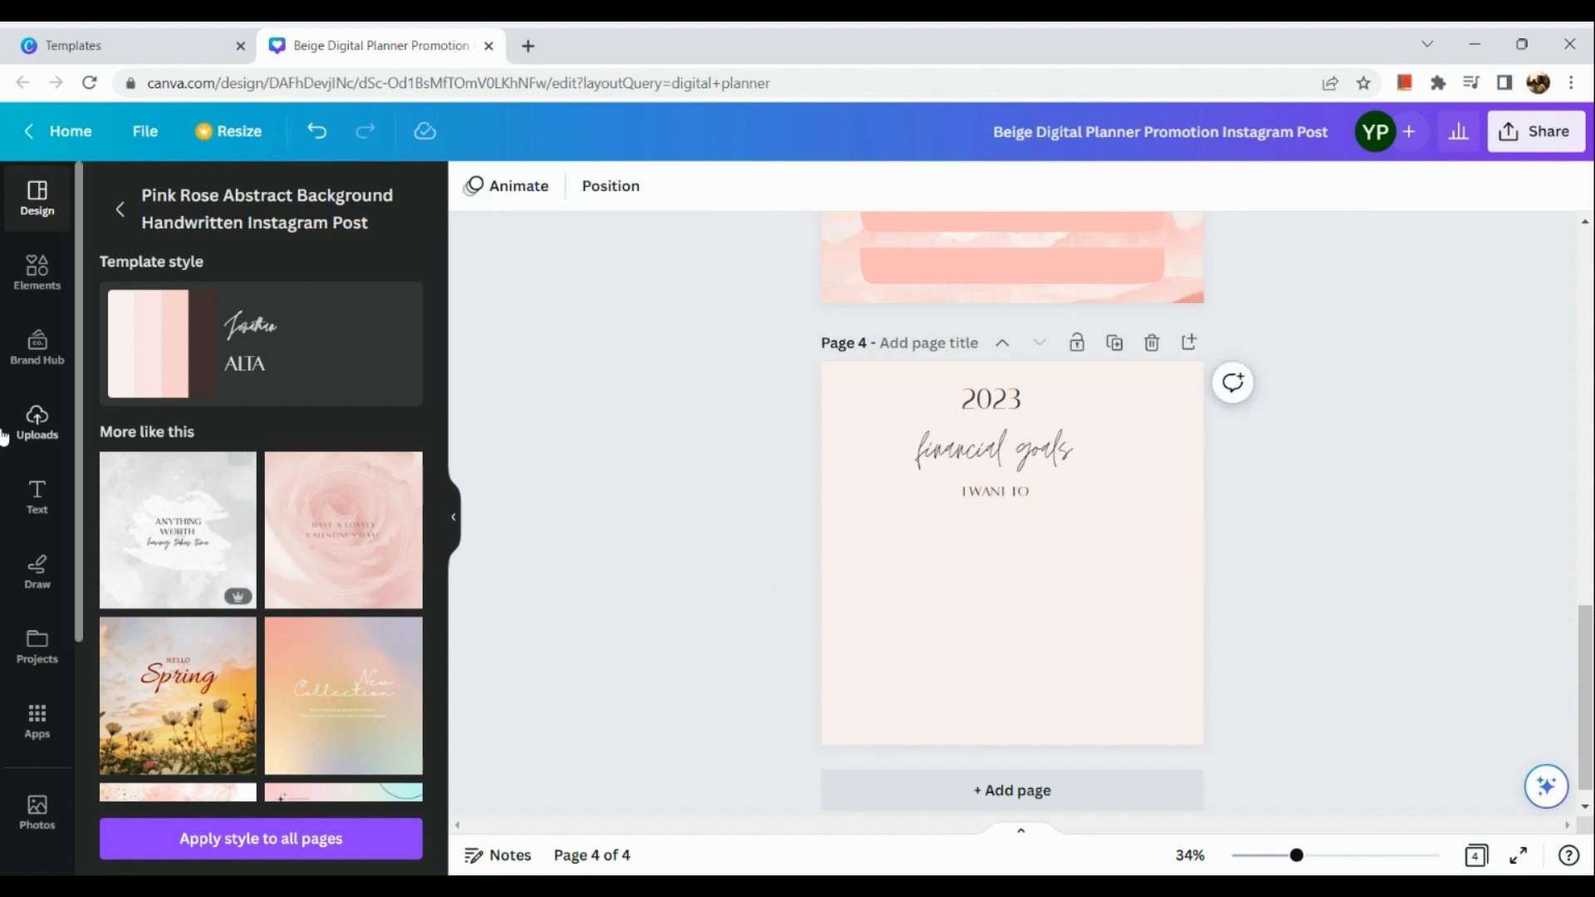
# - Add the recently used pink rounded rectangle graphic to page 4 and place it below the "I WANT TO" text
pyautogui.click(35, 342)
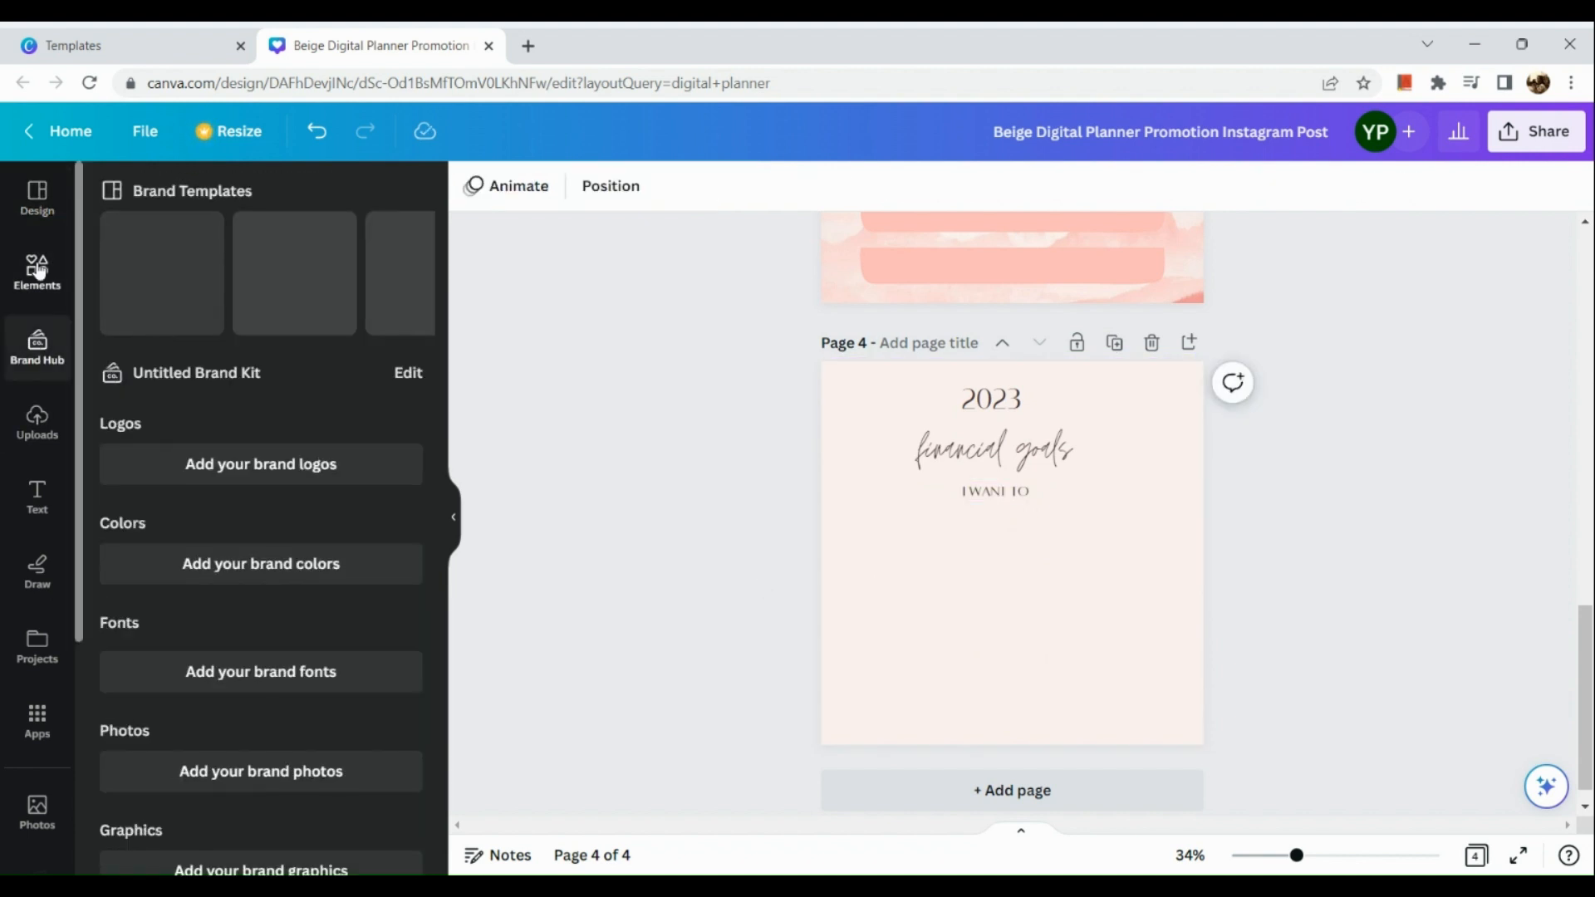
pyautogui.click(36, 270)
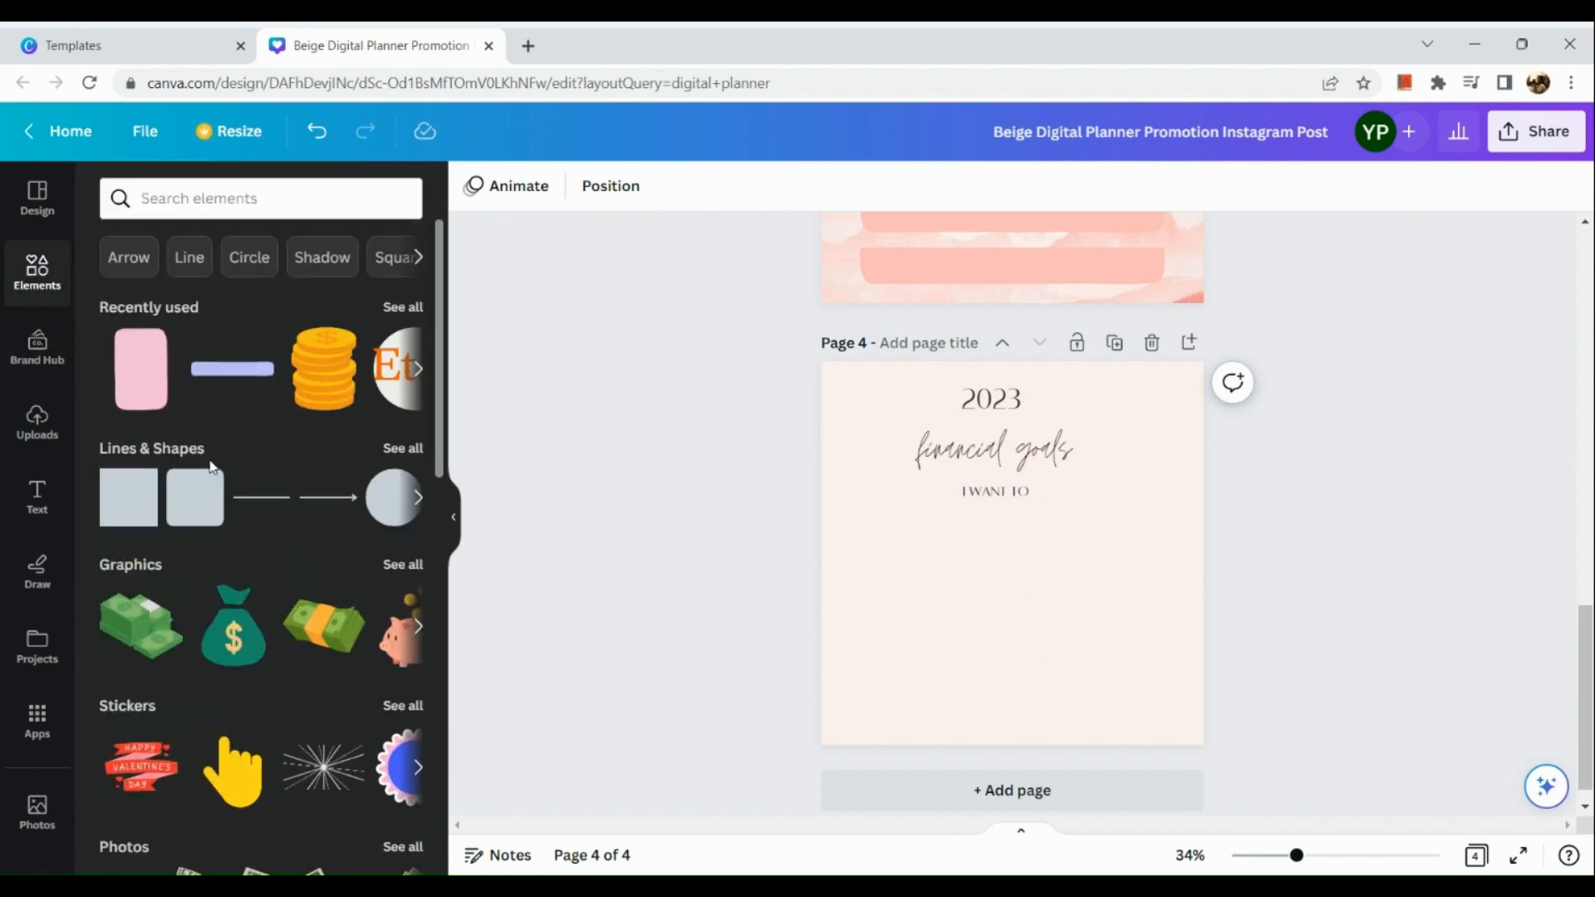
pyautogui.scroll(-2, 208, 361)
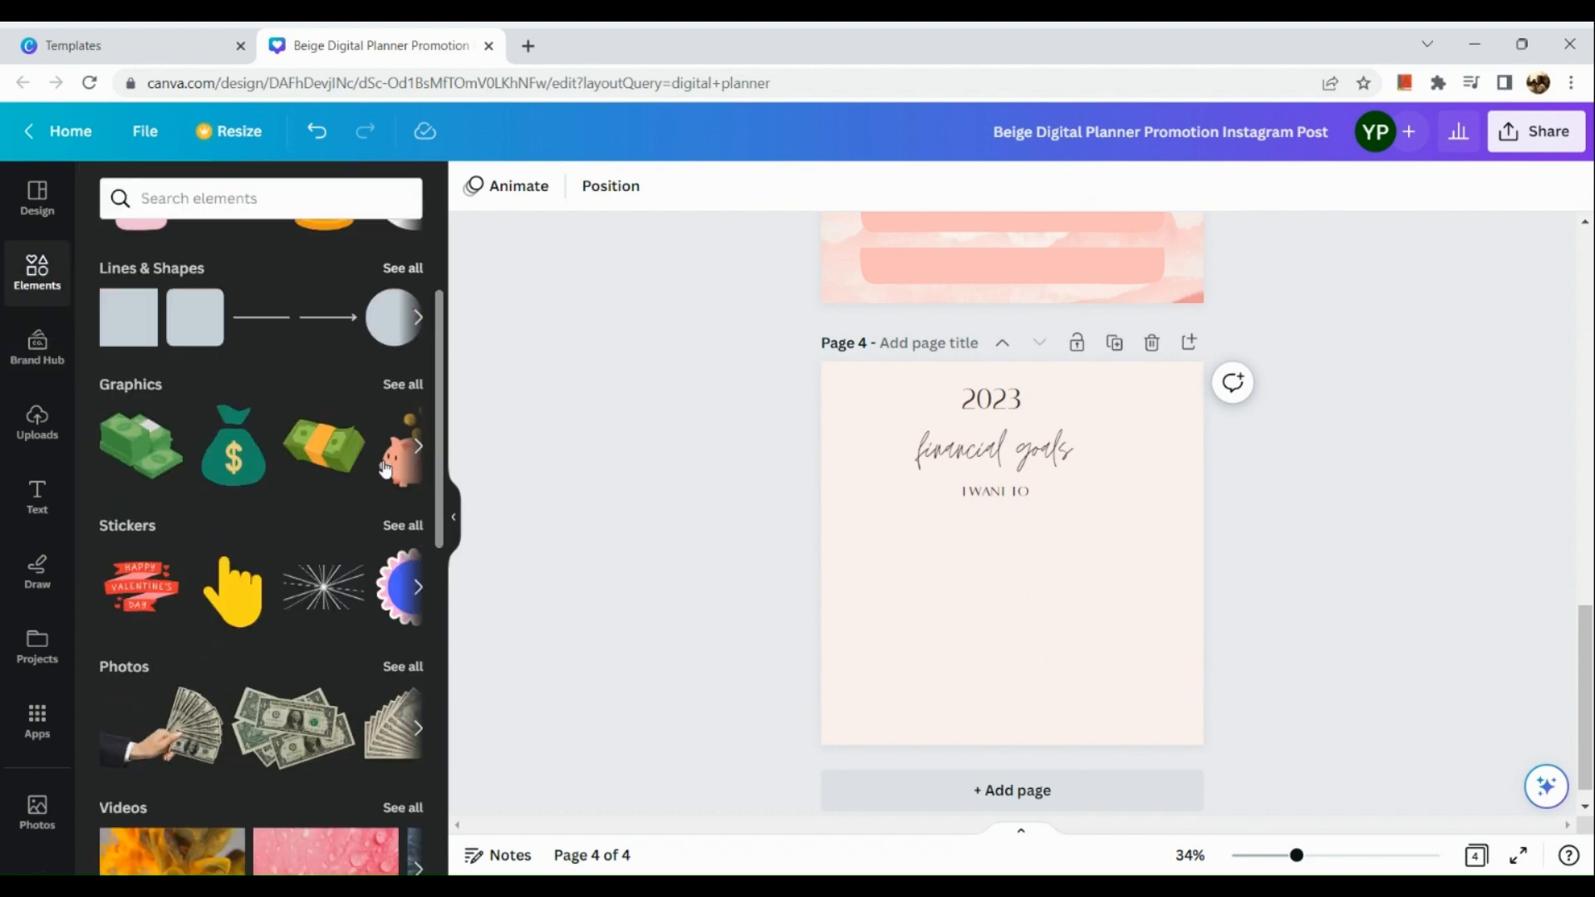
pyautogui.scroll(2, 166, 355)
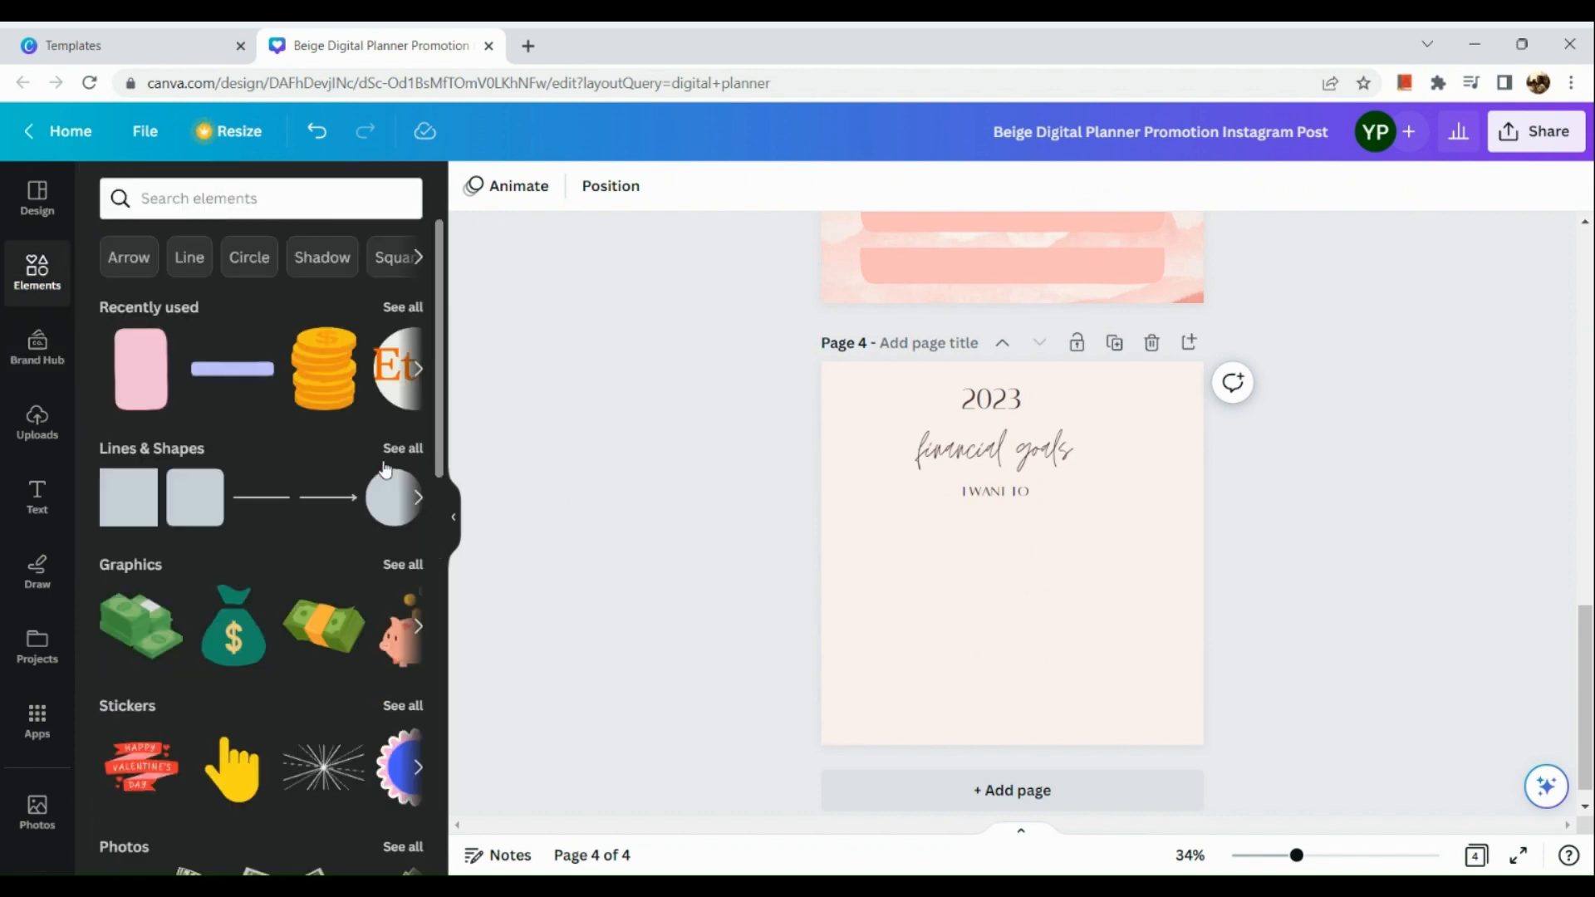
pyautogui.click(154, 397)
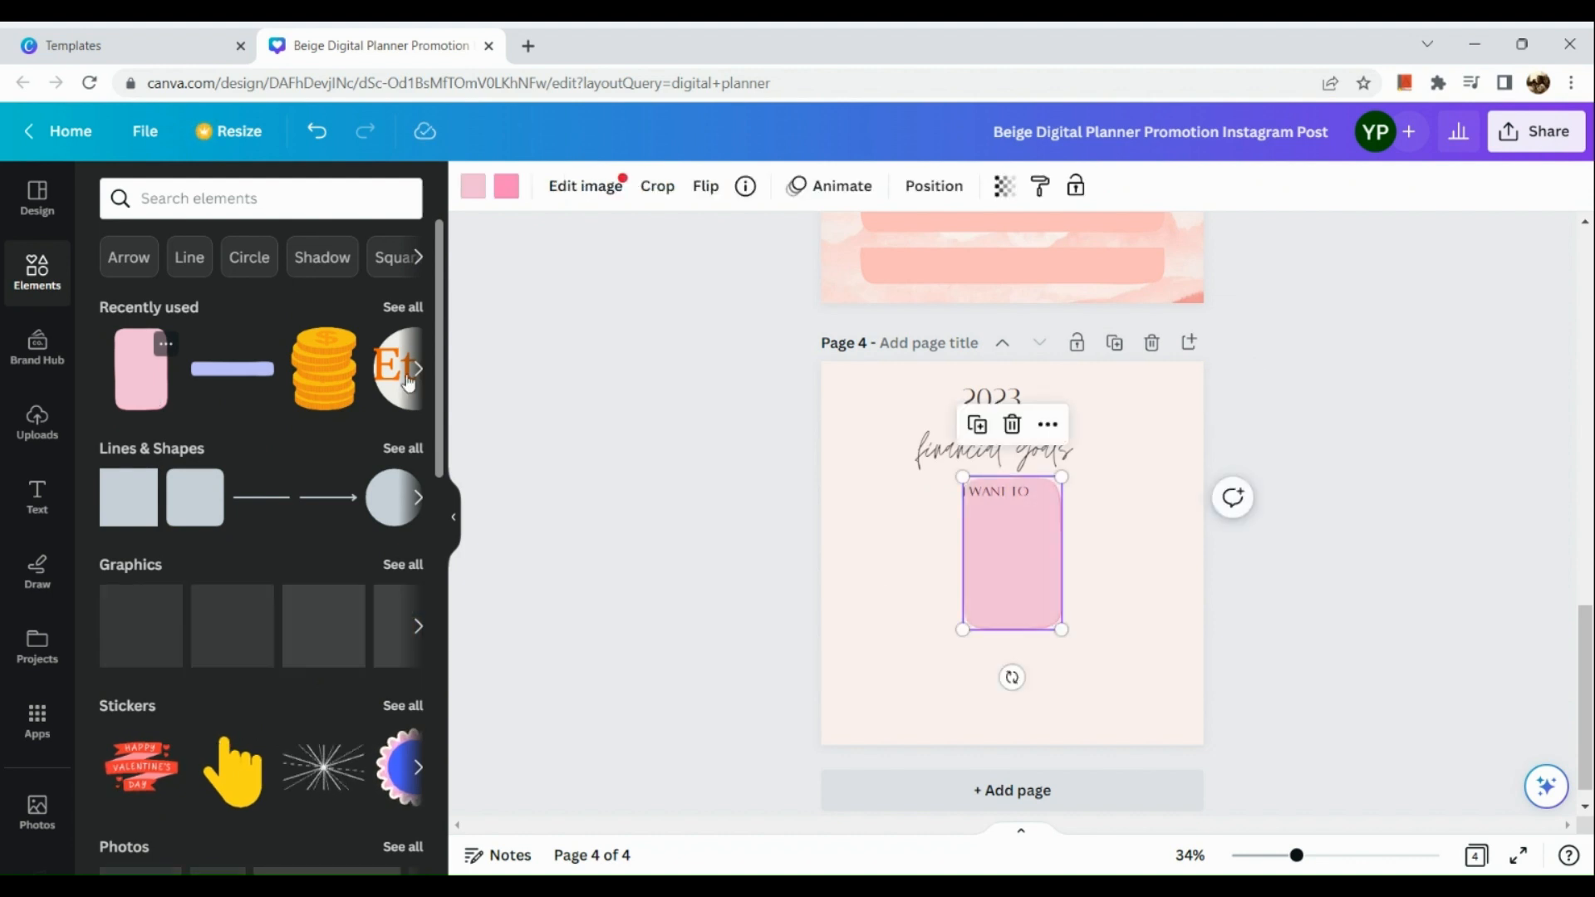
pyautogui.moveTo(1012, 552); pyautogui.dragTo(1011, 606)
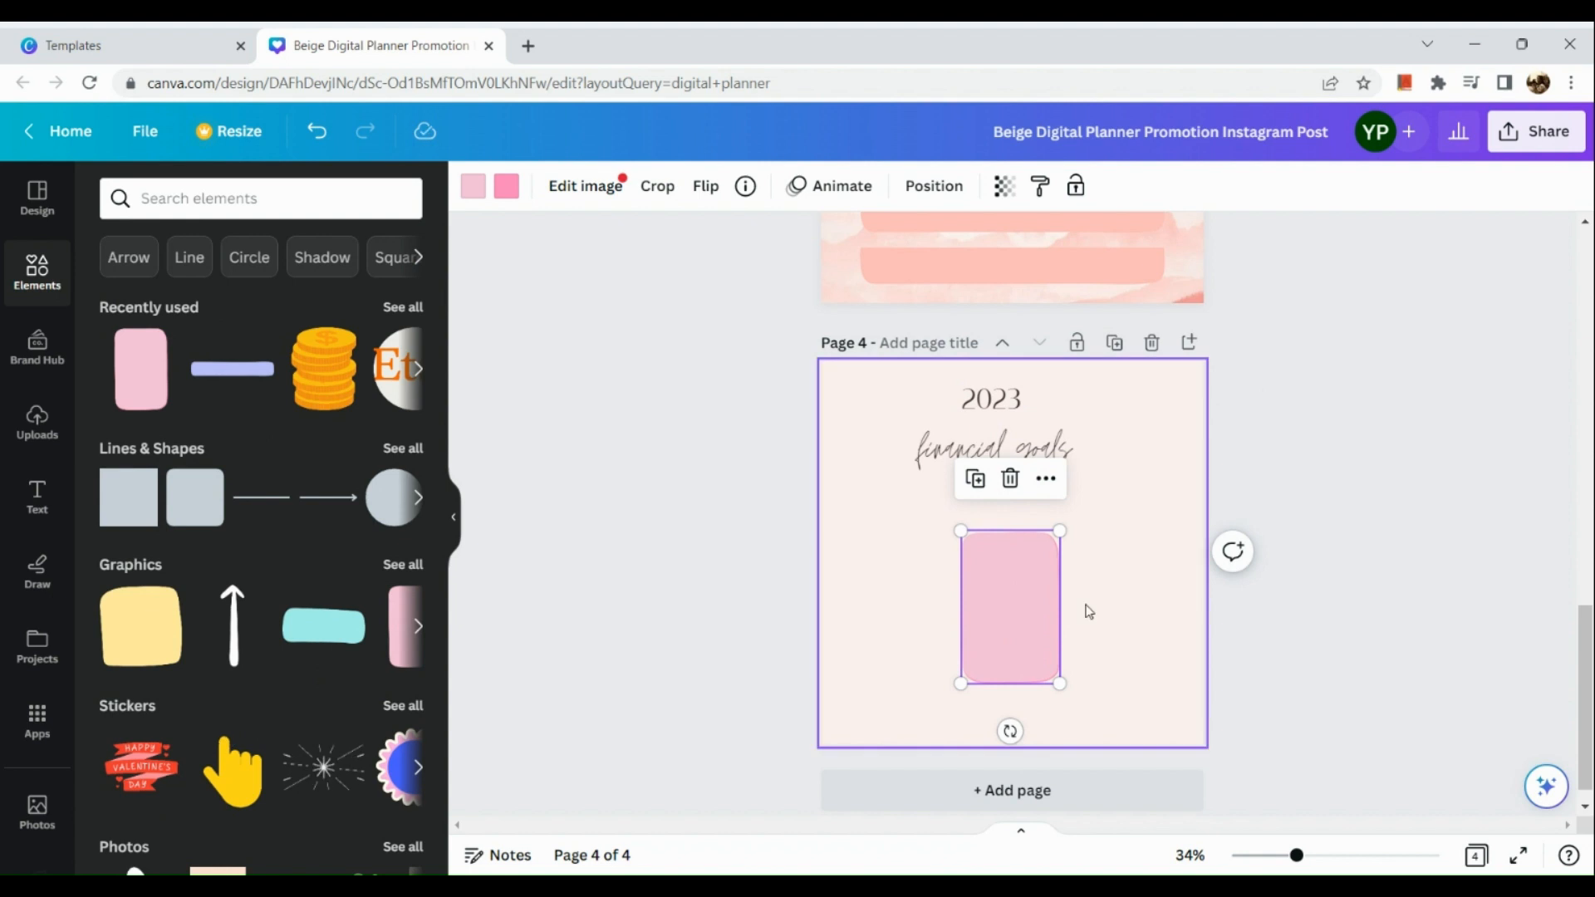
# - Crop the pink rectangle on page 4 to a 16:9 aspect ratio
pyautogui.doubleClick(1048, 653)
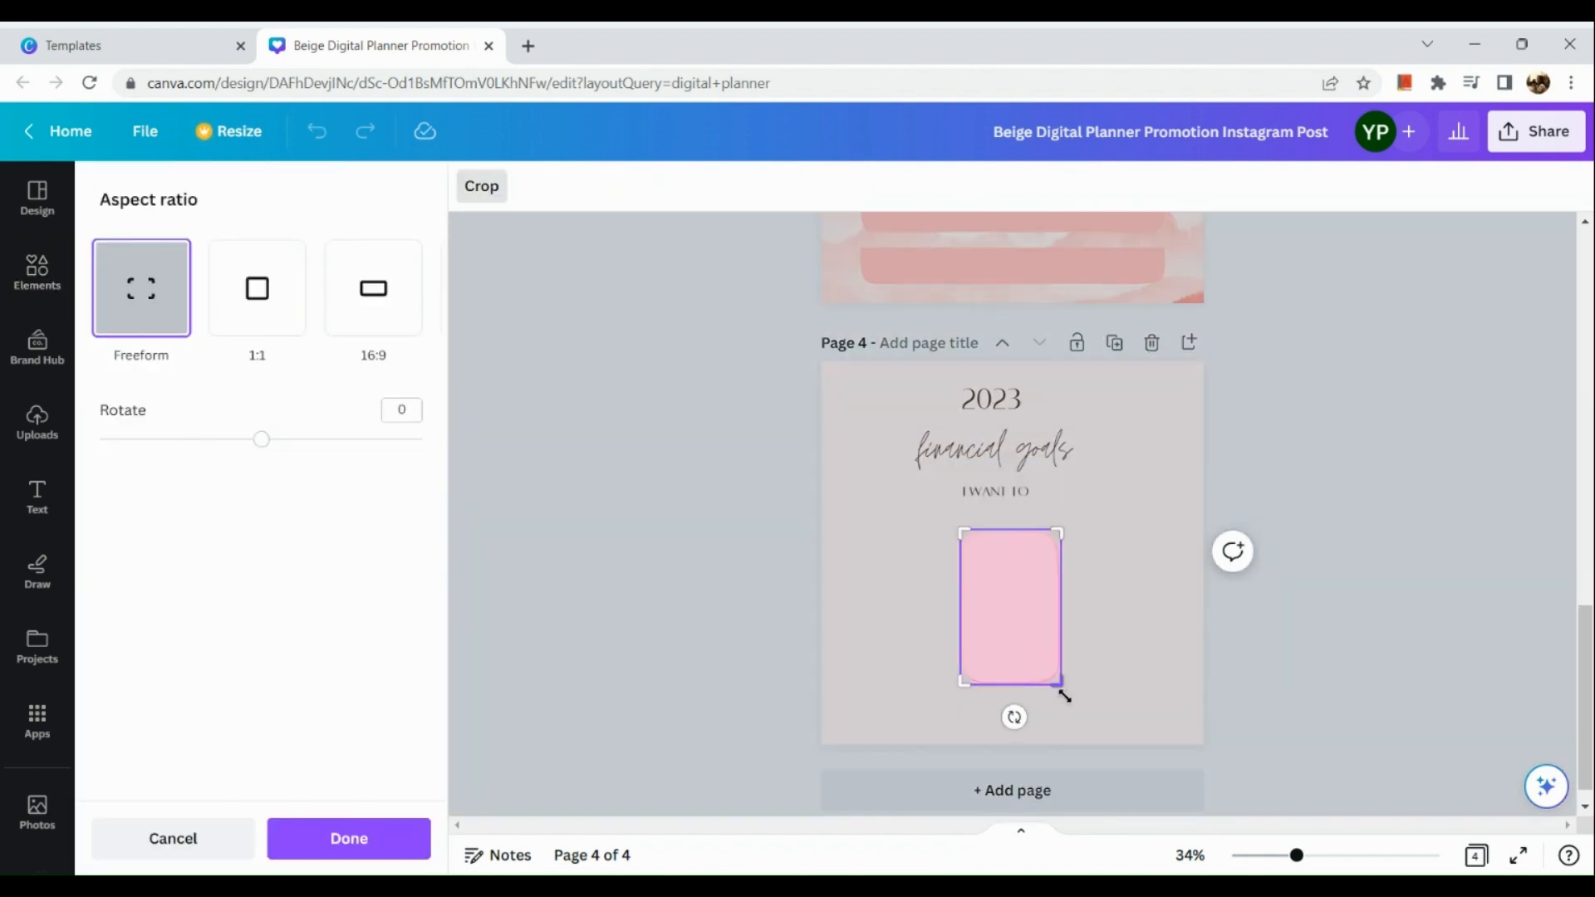
pyautogui.moveTo(262, 439)
pyautogui.mouseDown()
pyautogui.moveTo(316, 438)
pyautogui.moveTo(227, 447)
pyautogui.moveTo(261, 446)
pyautogui.mouseUp()
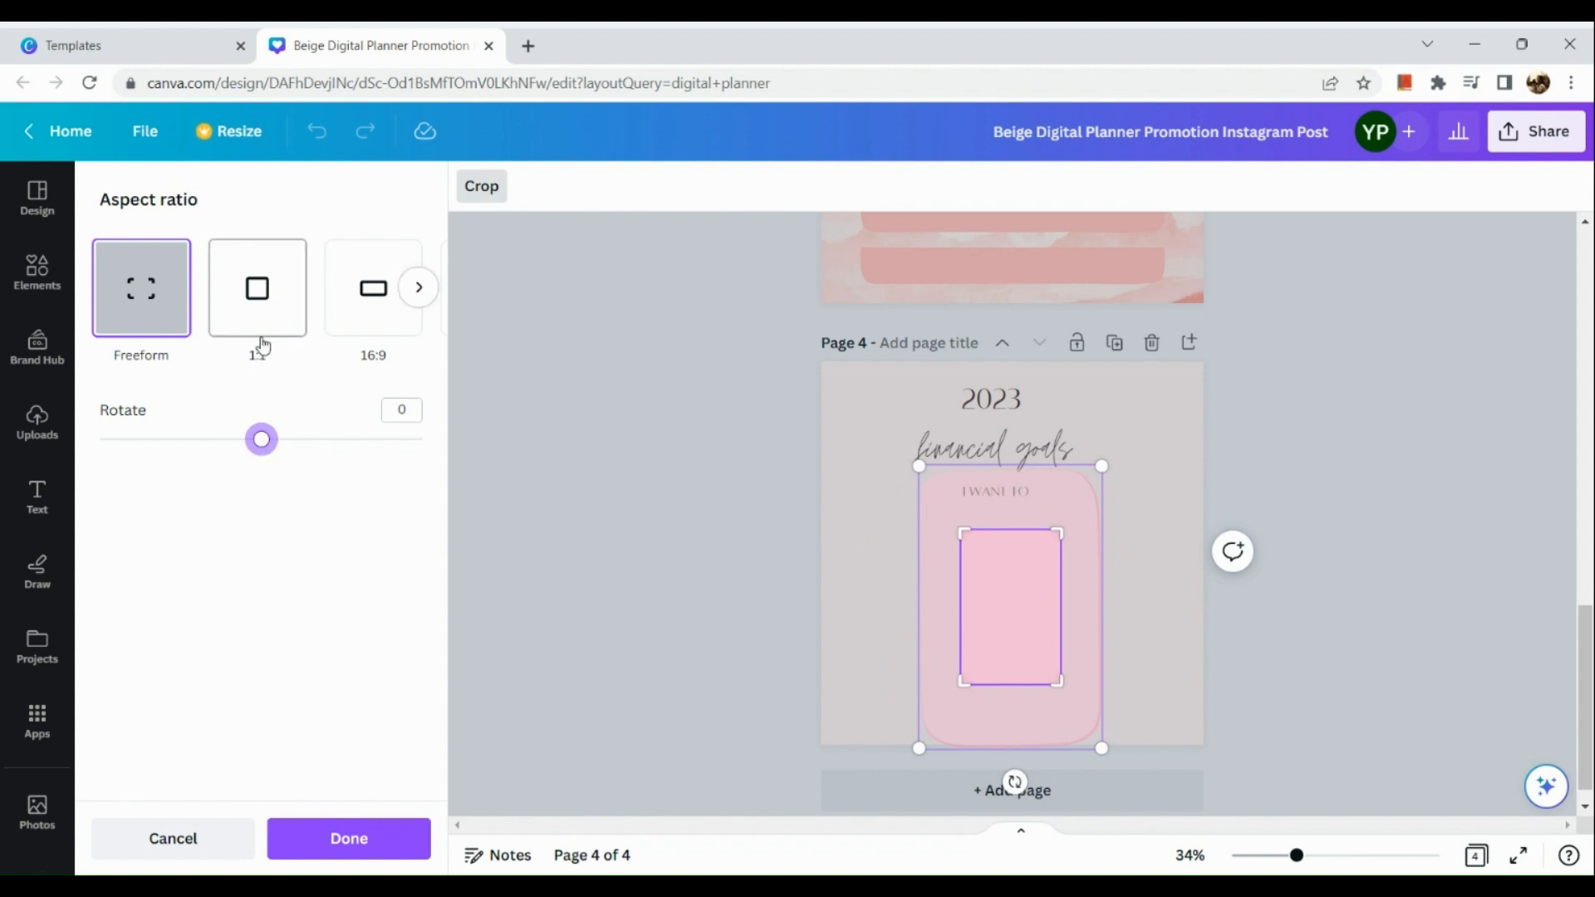
pyautogui.click(365, 314)
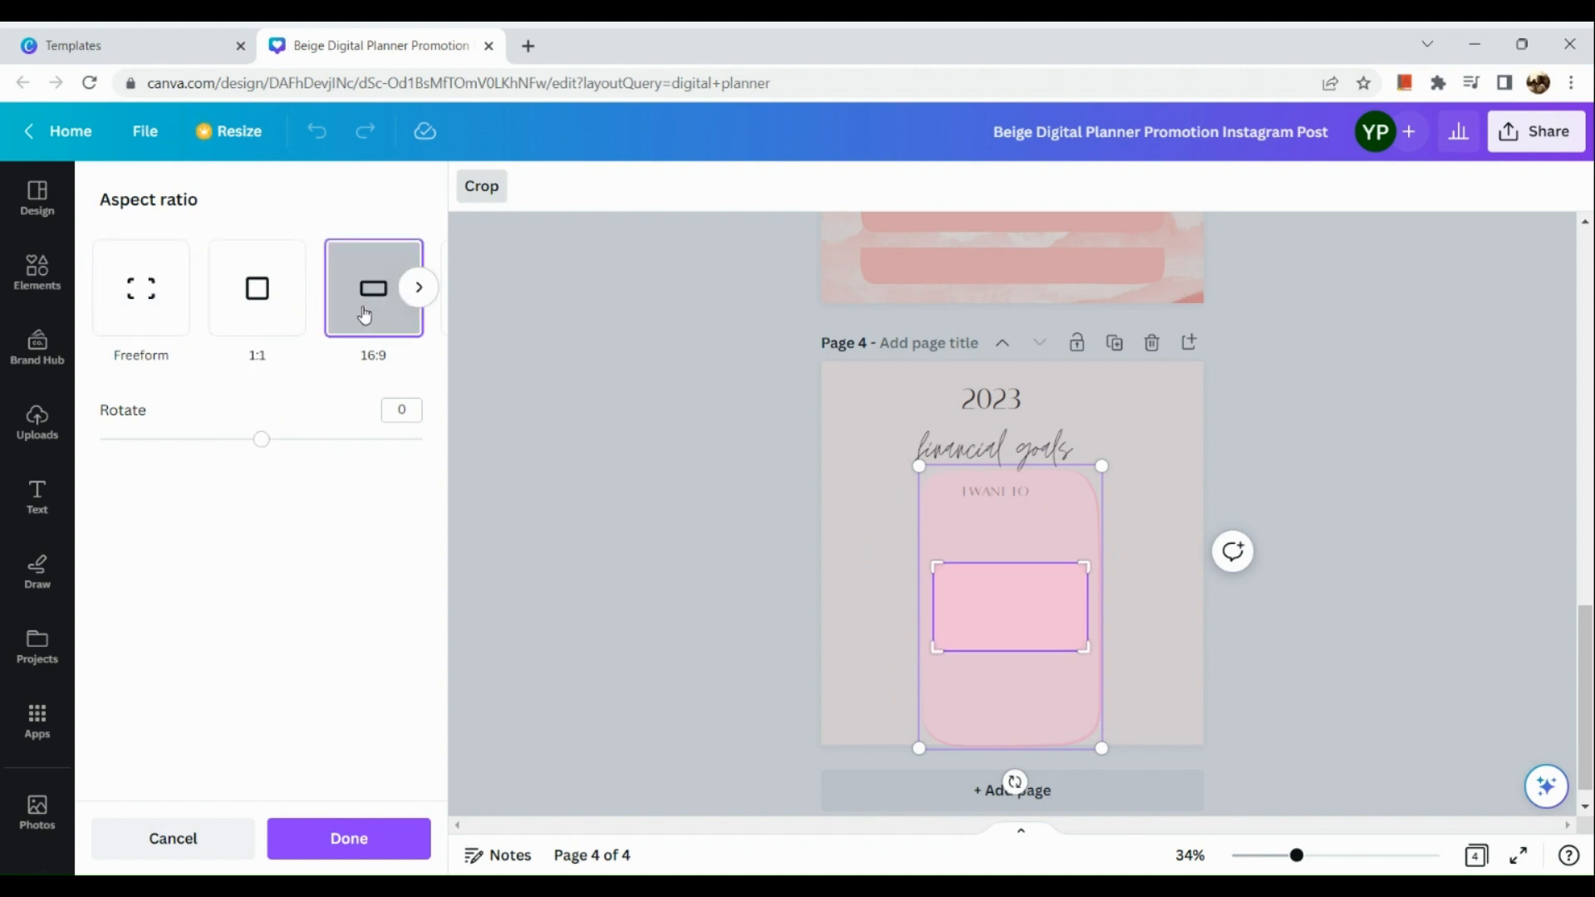
pyautogui.click(644, 401)
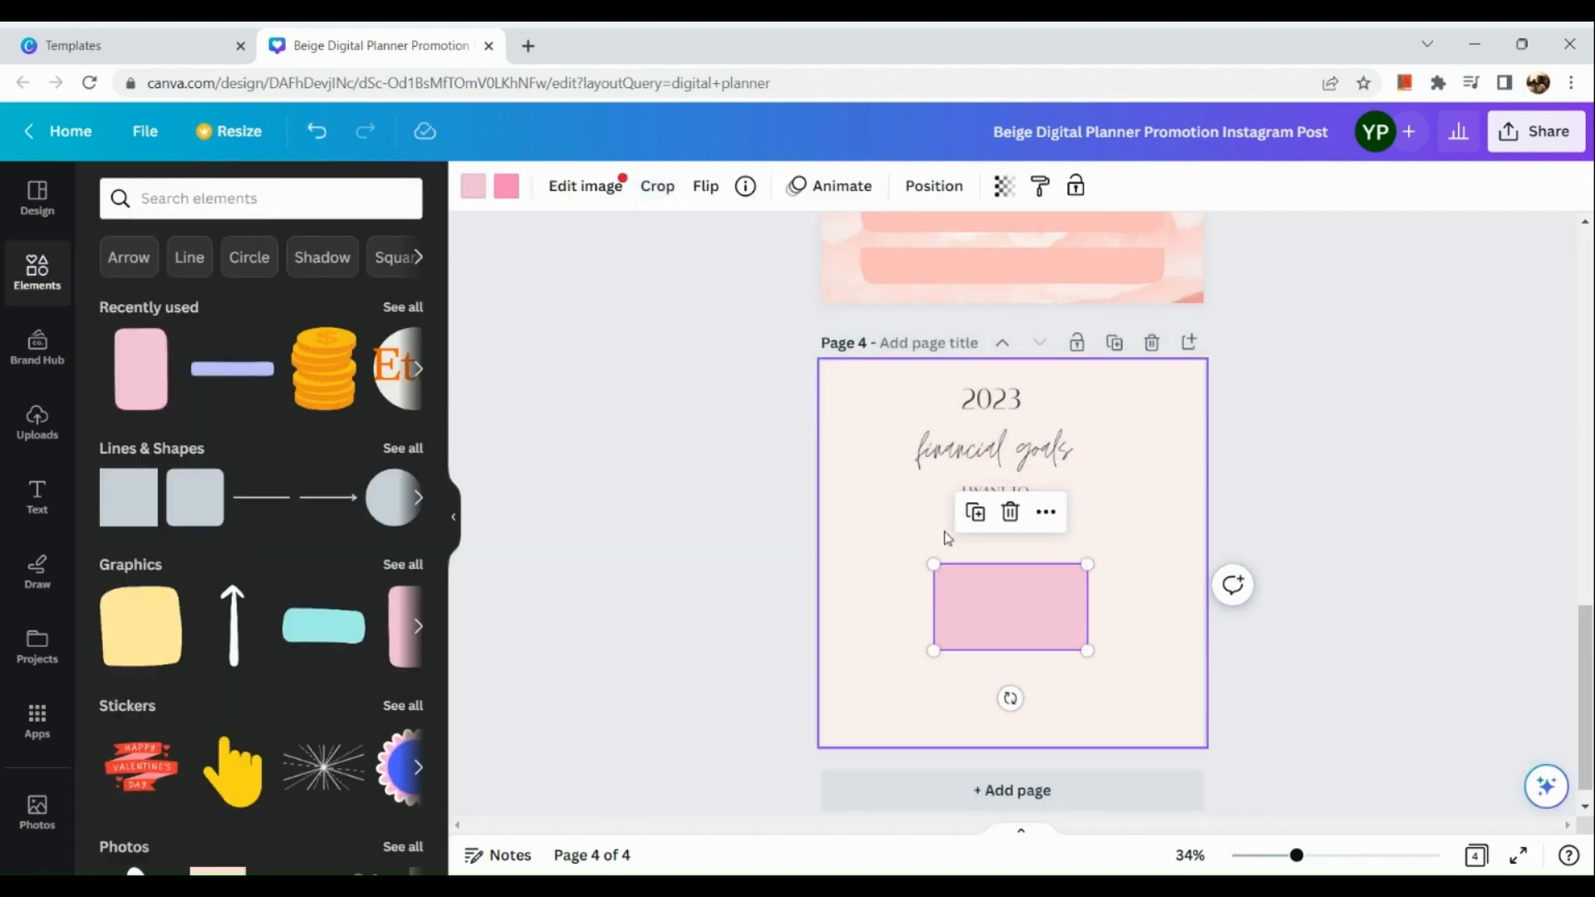
# - Enlarge the pink rectangle on page 4 to about 864 by 486 and shift it slightly down below "I WANT TO"
pyautogui.moveTo(933, 564); pyautogui.dragTo(856, 517)
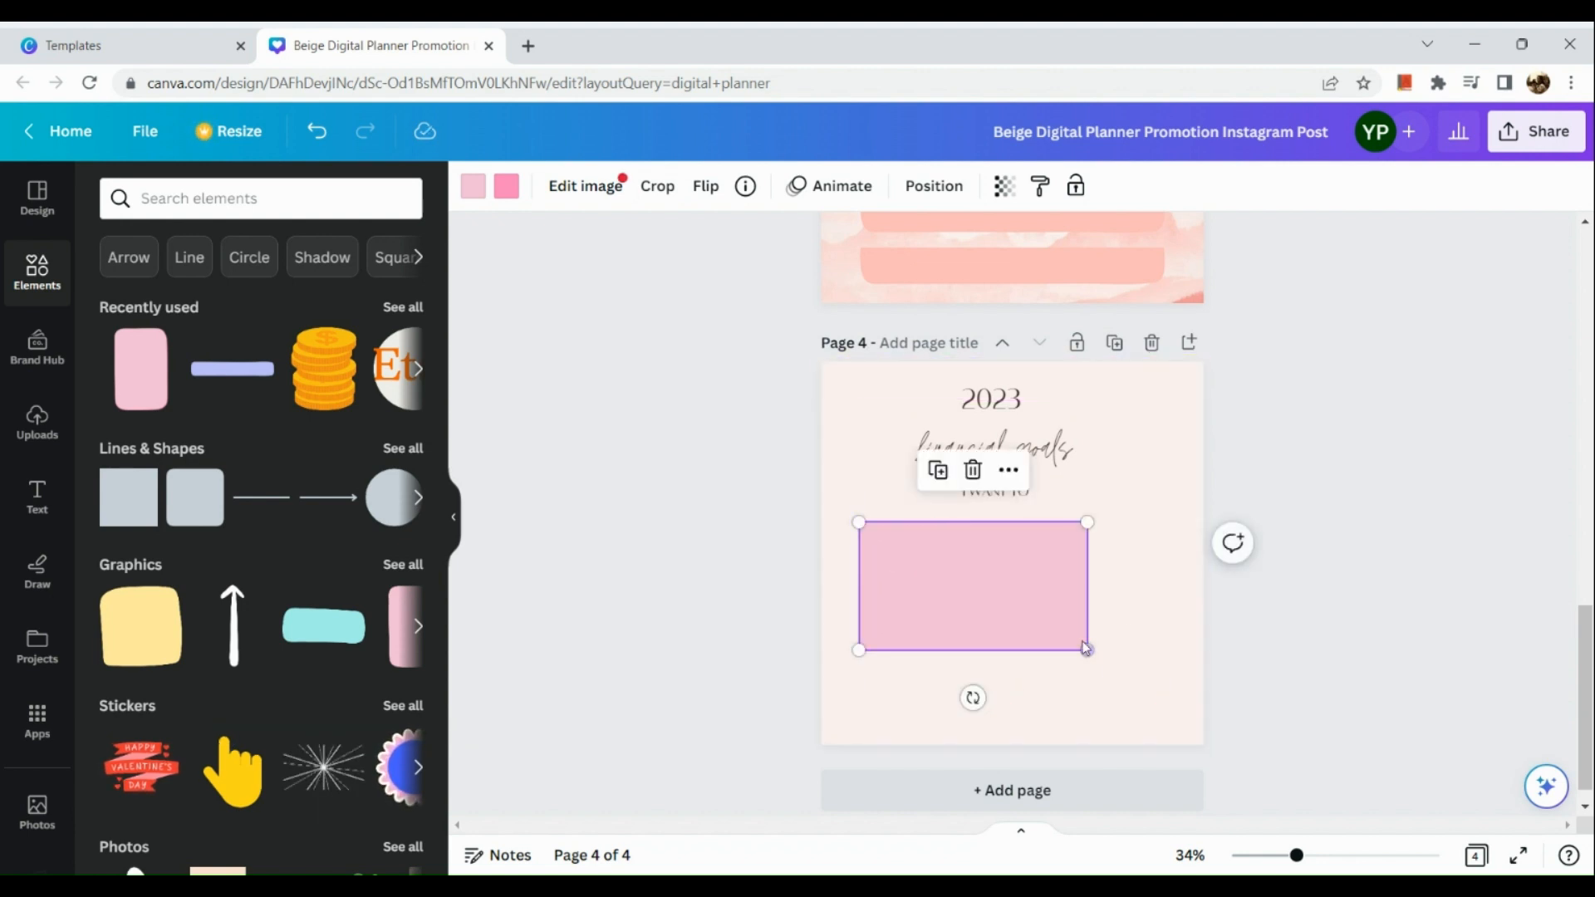
pyautogui.moveTo(1086, 649); pyautogui.dragTo(1160, 704)
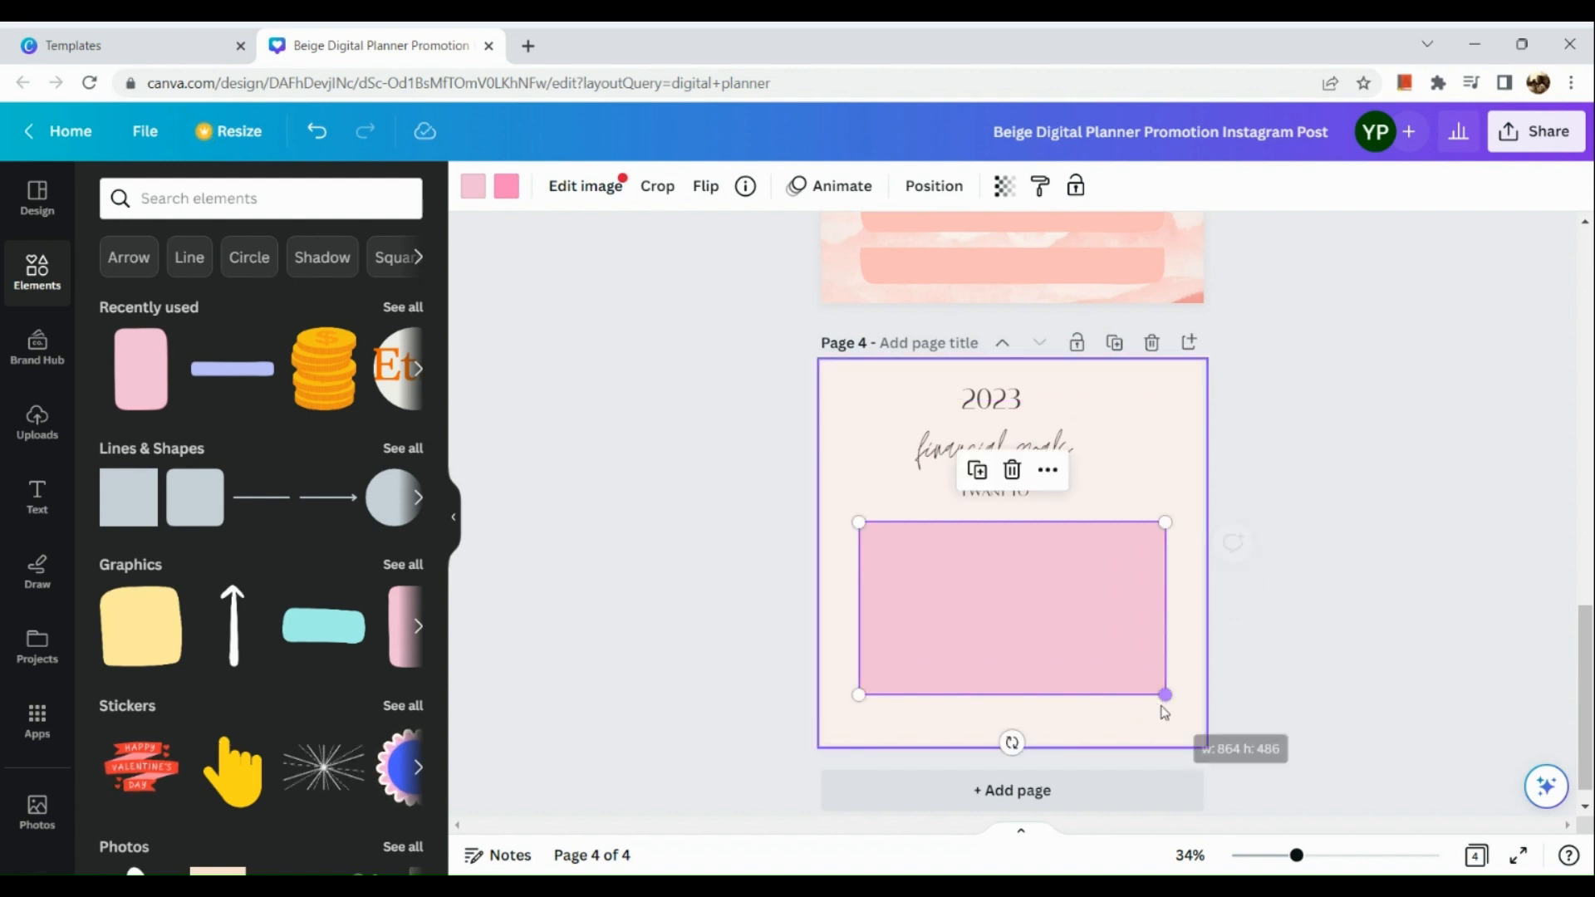
pyautogui.click(1328, 647)
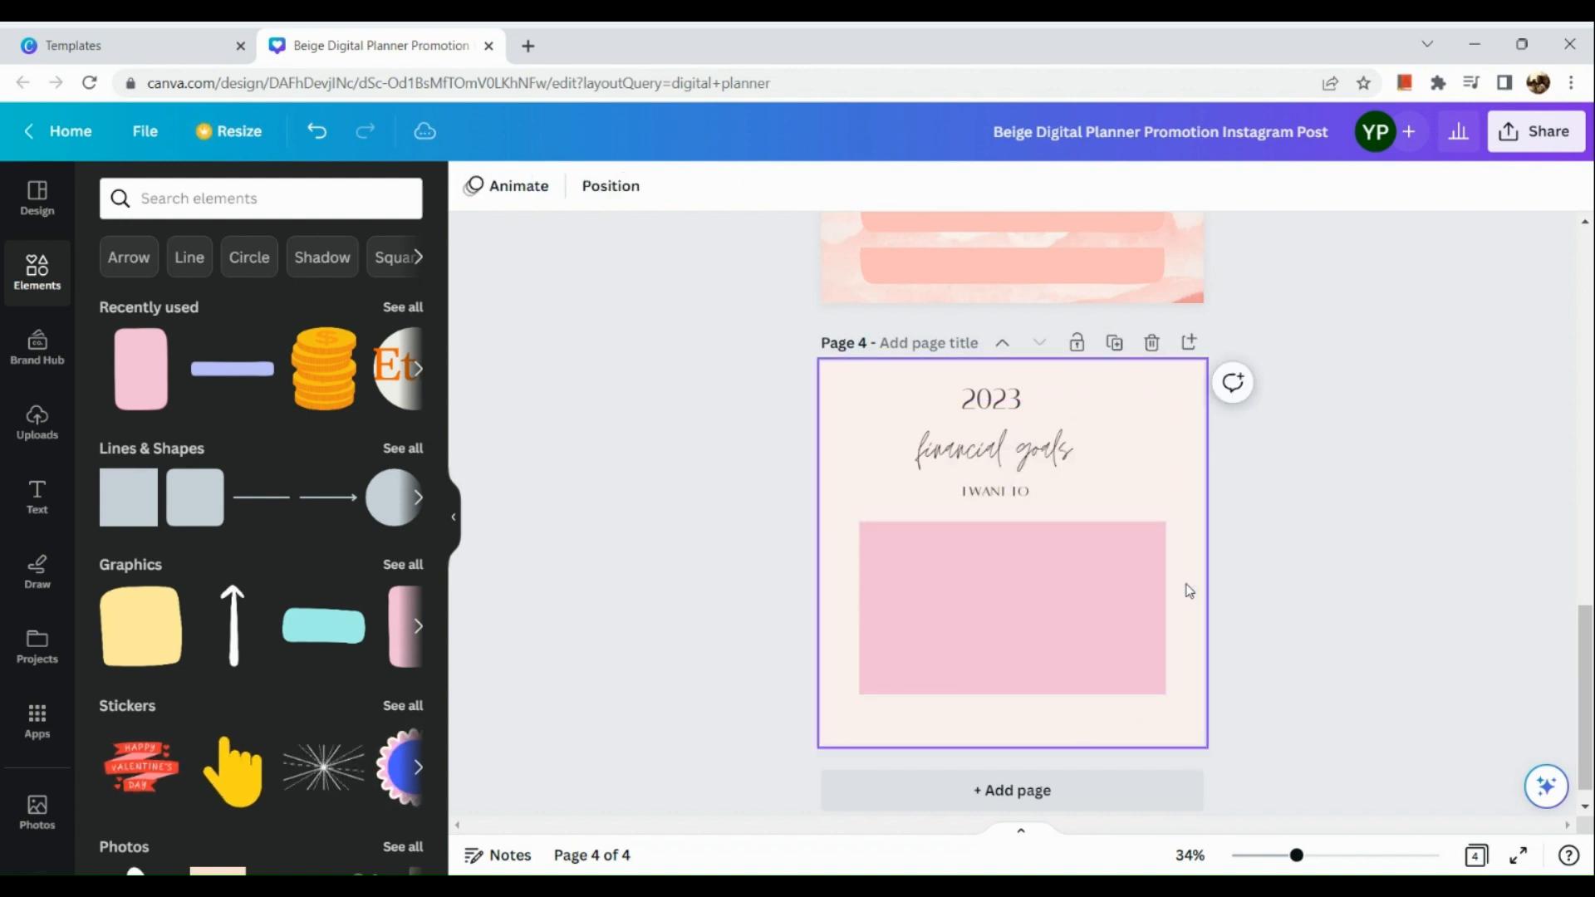
pyautogui.scroll(-3, 1188, 588)
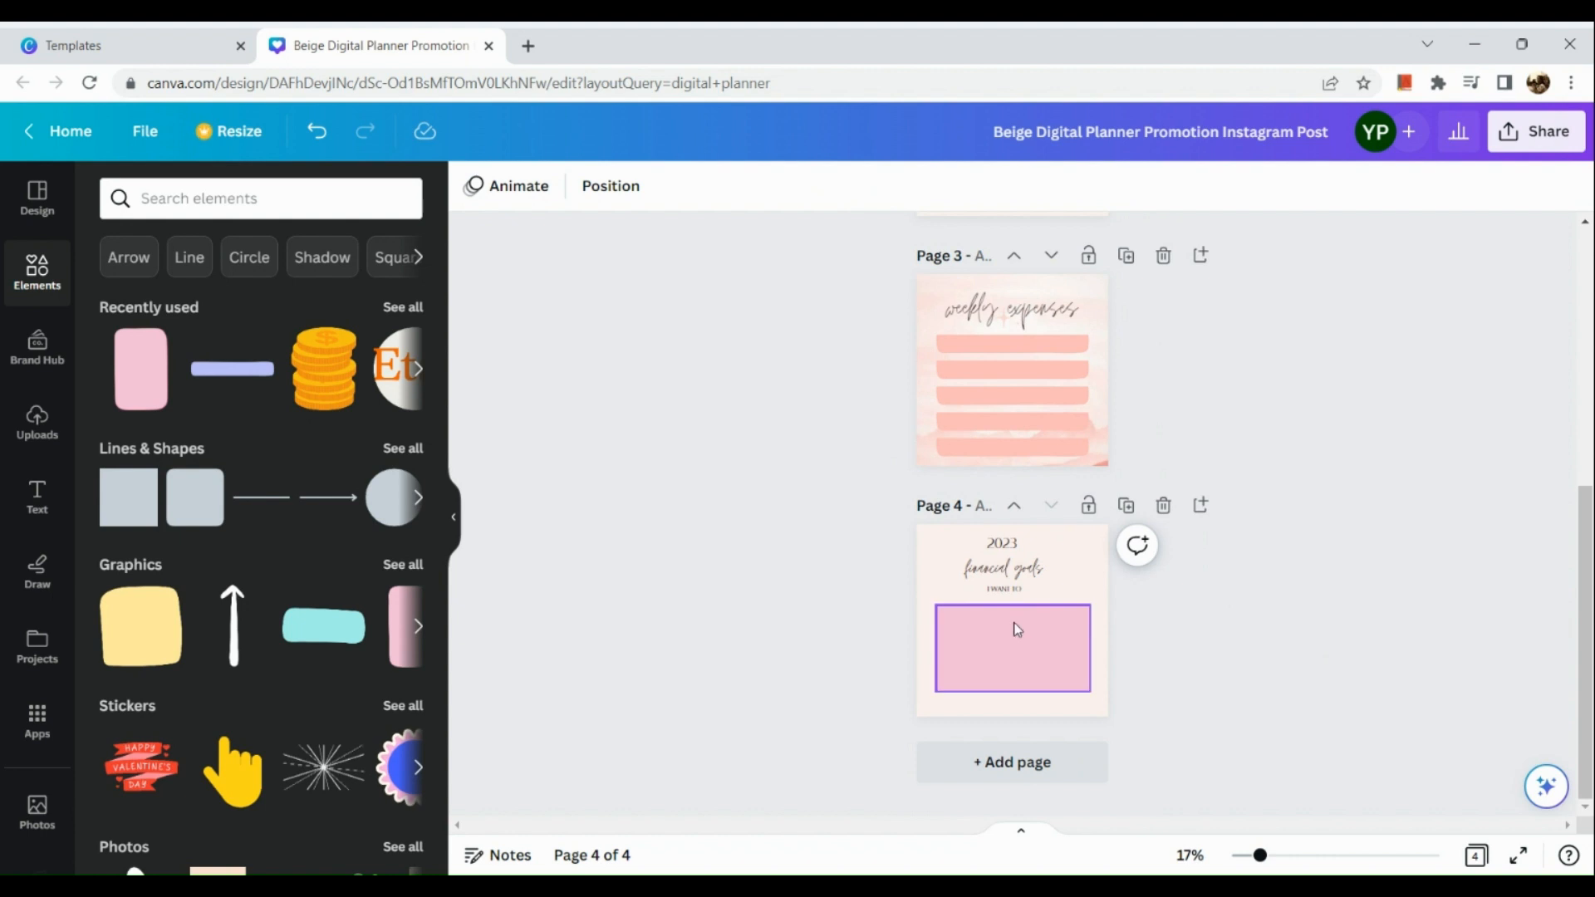
pyautogui.moveTo(1016, 628); pyautogui.dragTo(1014, 633)
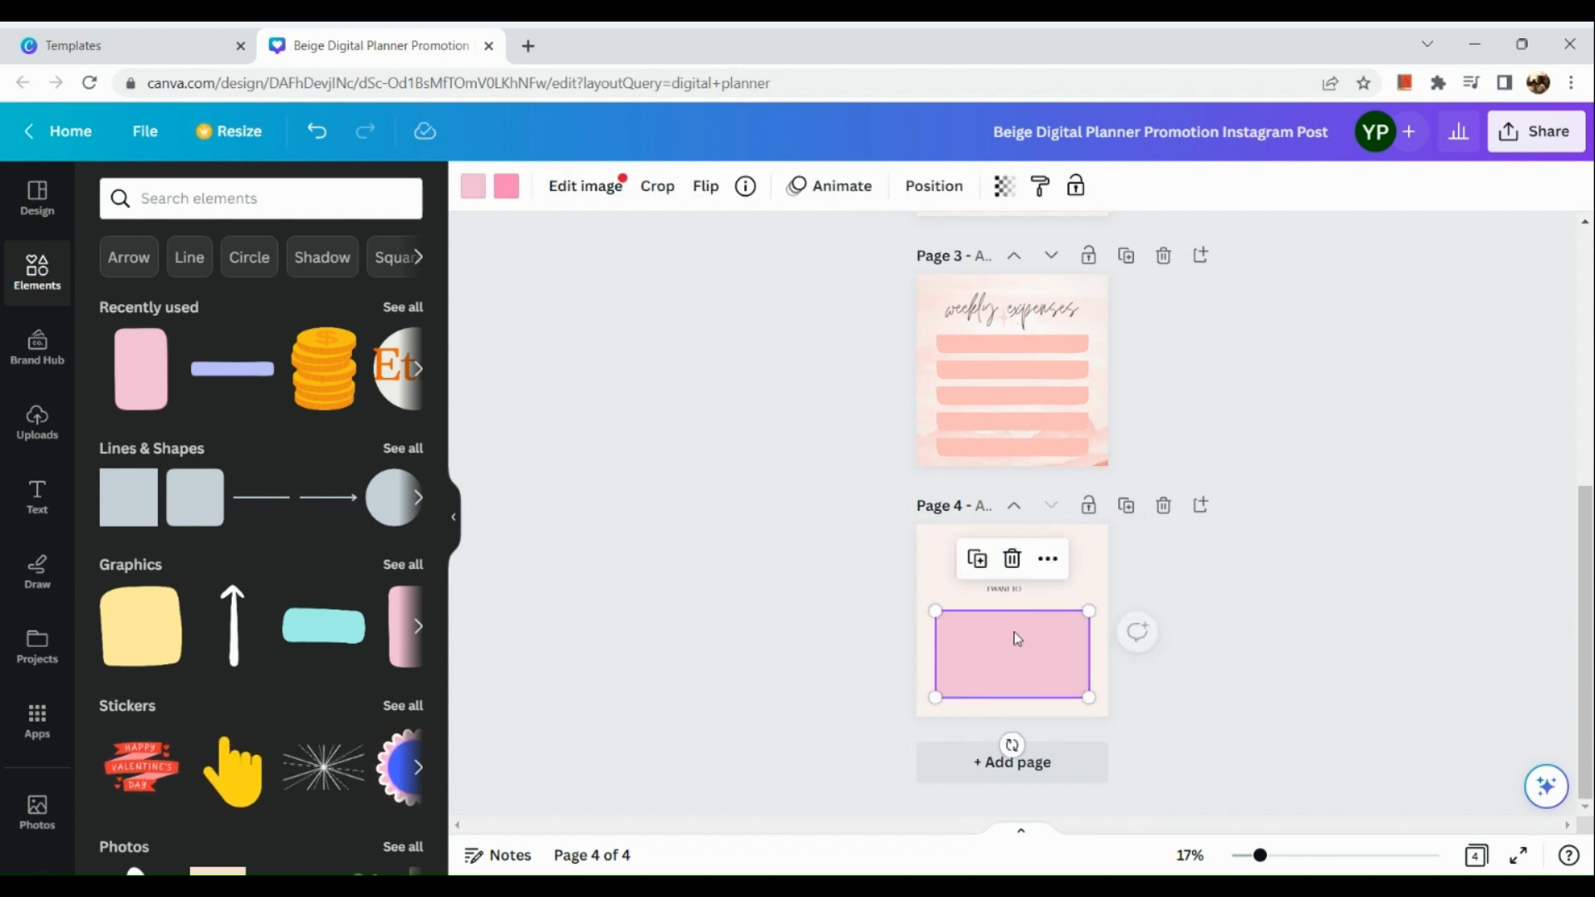
pyautogui.click(1292, 600)
# - Give the "Monthly Budget planner 2023" page a page title
pyautogui.scroll(5, 1096, 340)
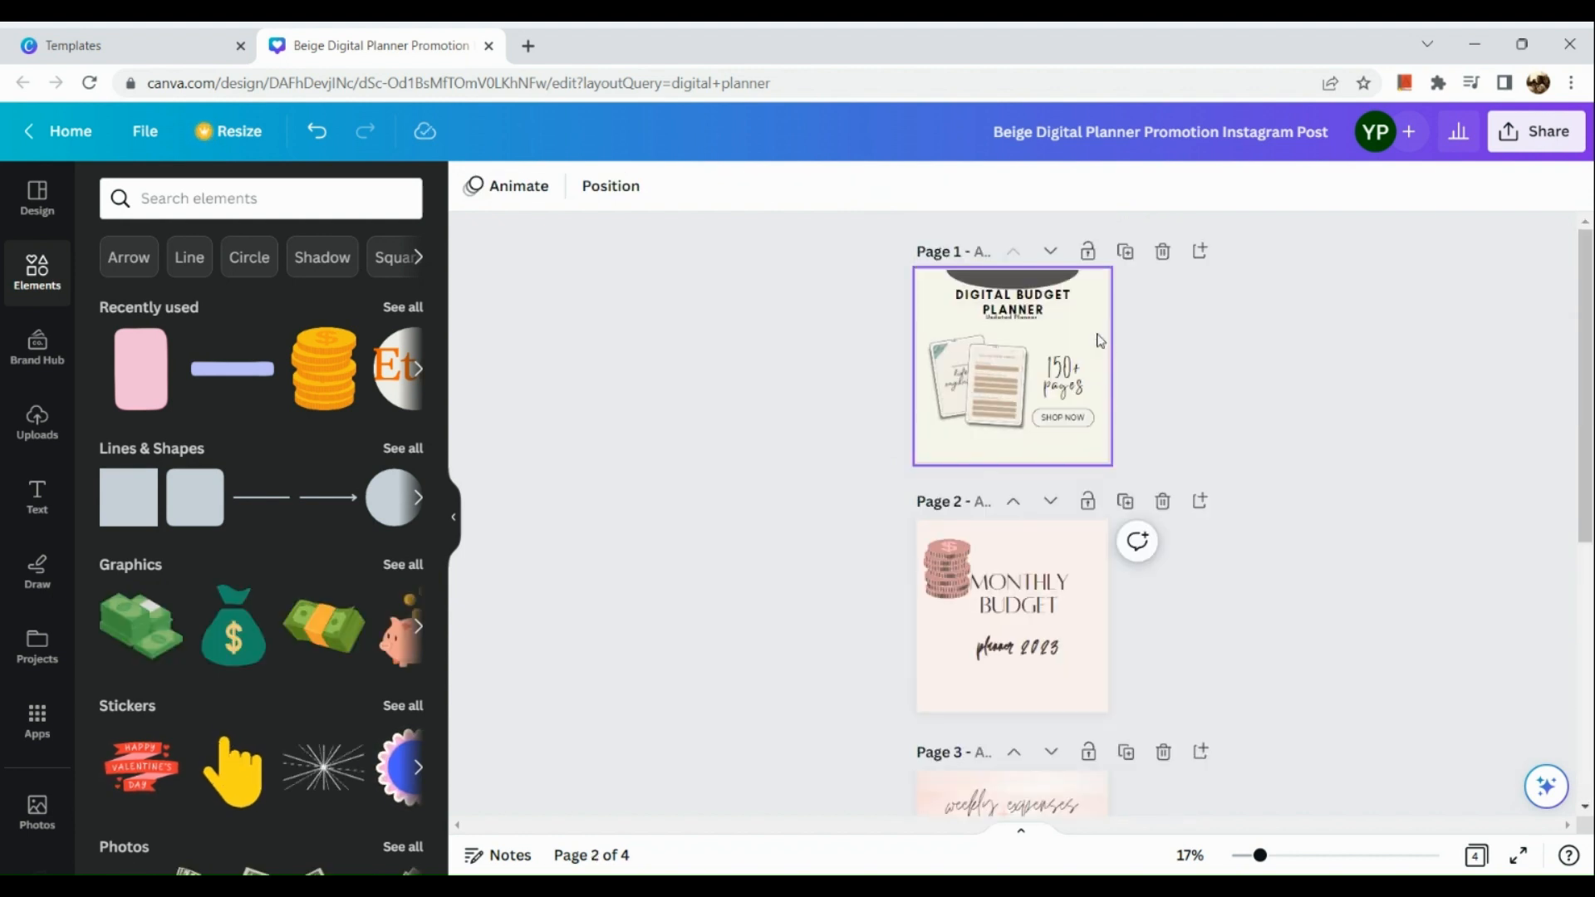
pyautogui.scroll(-4, 1098, 340)
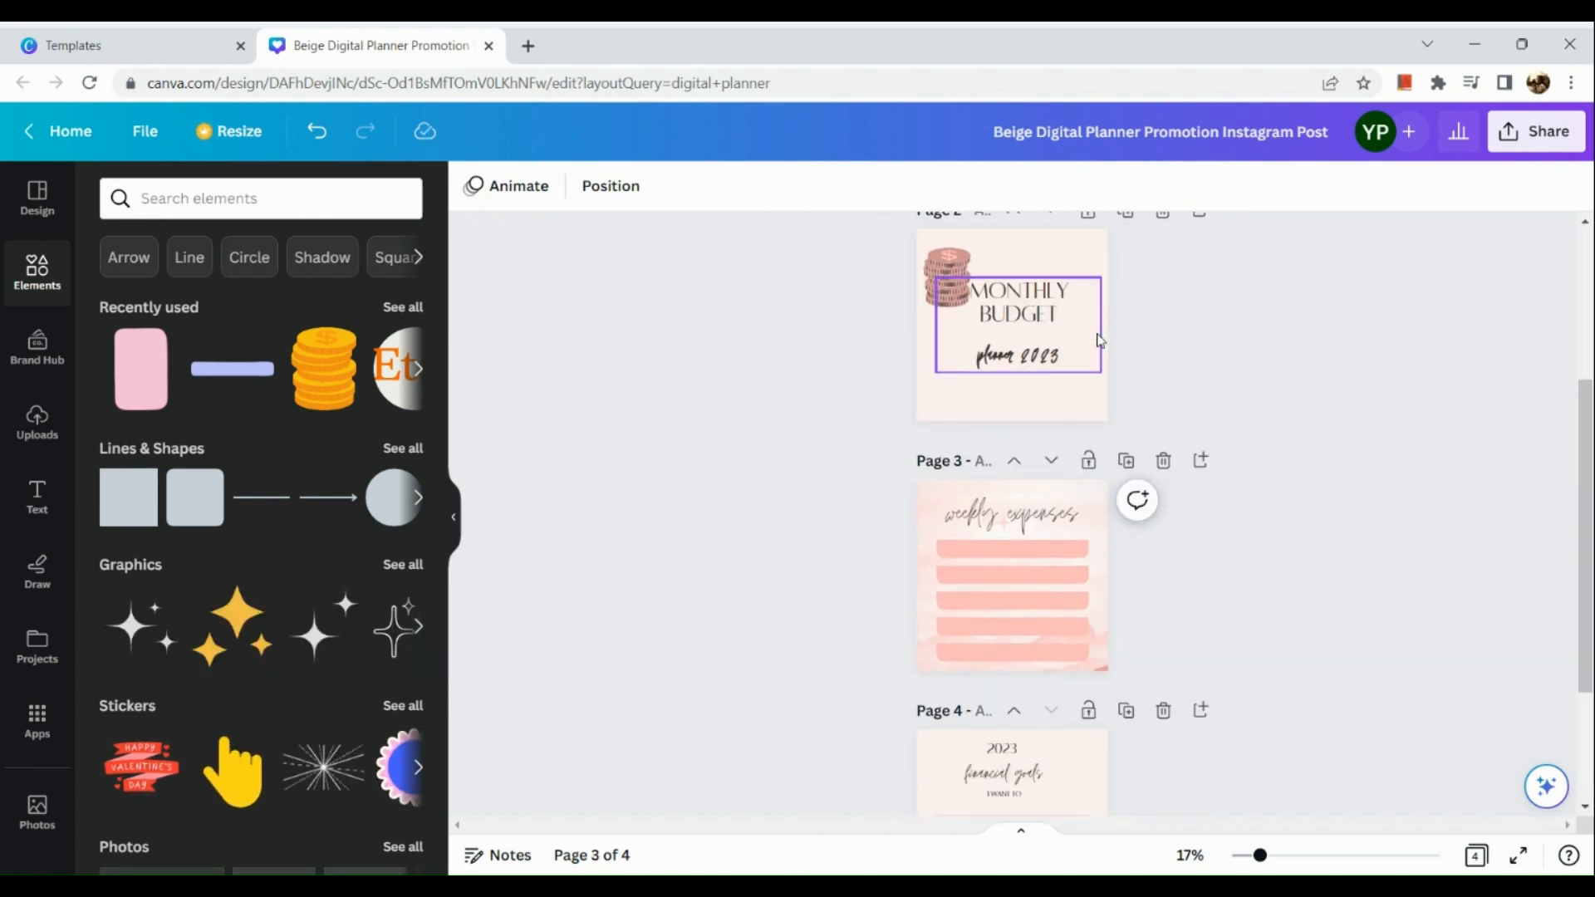
pyautogui.scroll(2, 1098, 341)
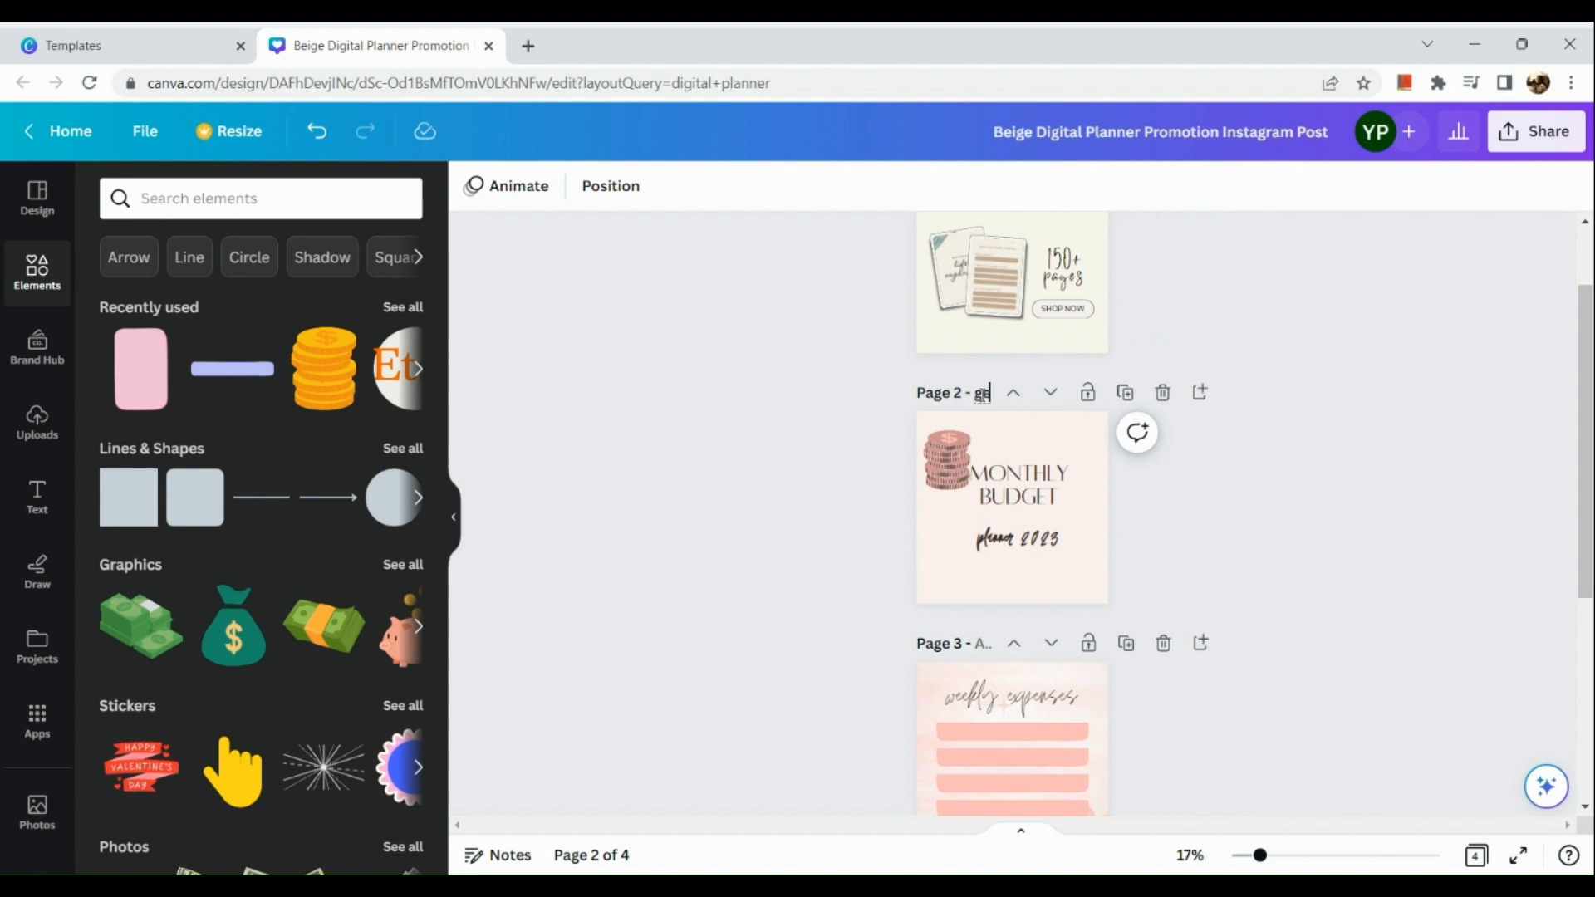
pyautogui.scroll(-1, 983, 647)
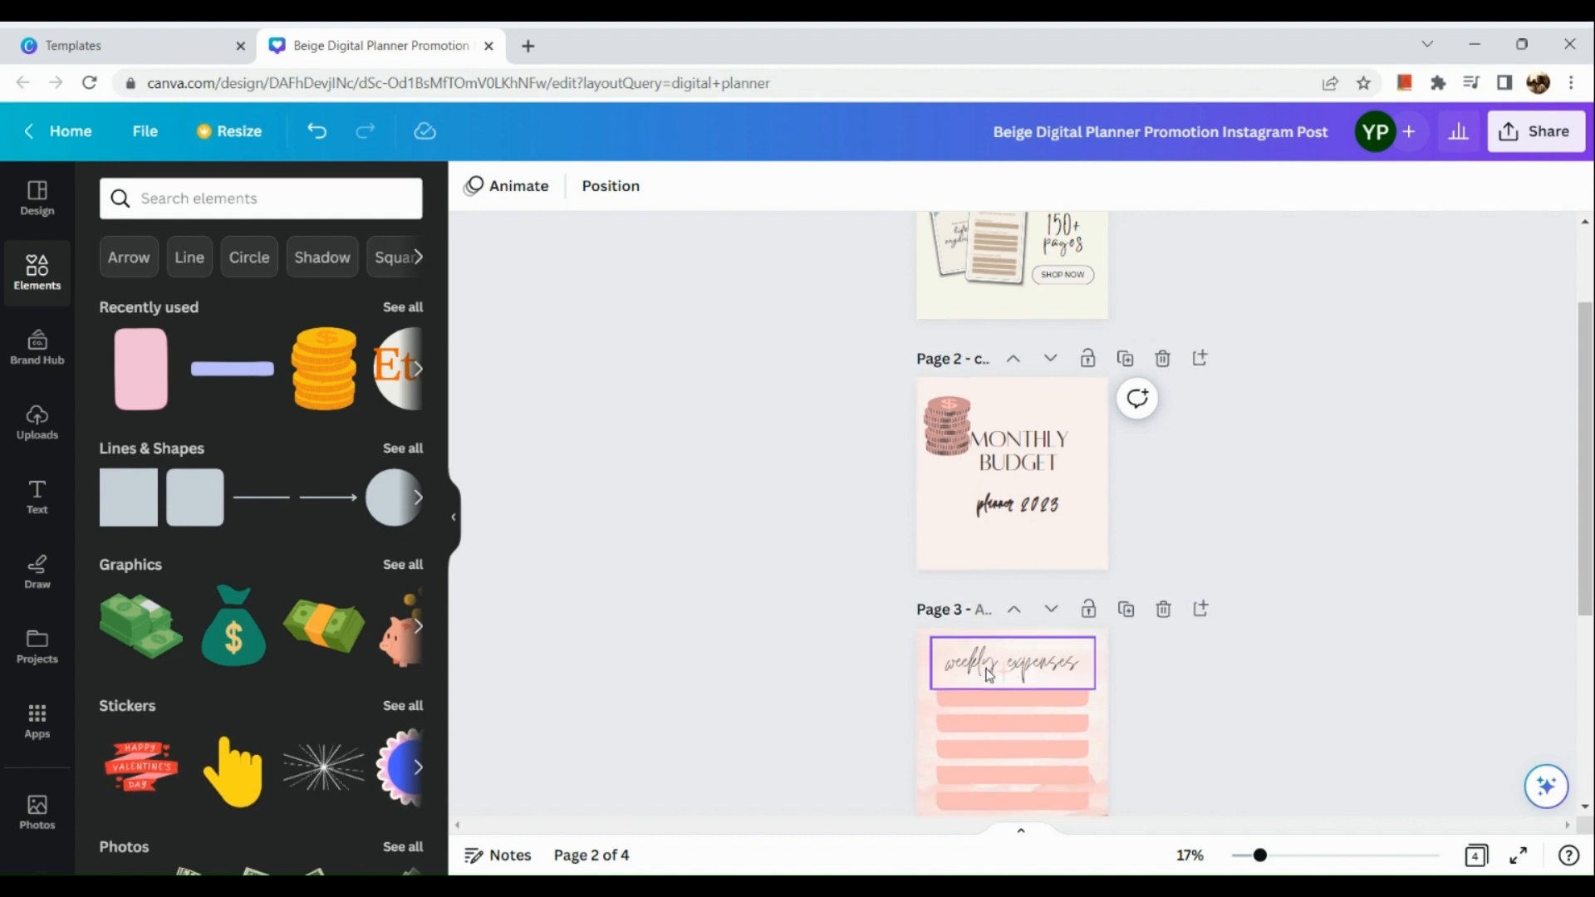
# - Title the weekly expenses page "page 1" and the financial goals page "page 2"
pyautogui.click(982, 612)
pyautogui.write('p')
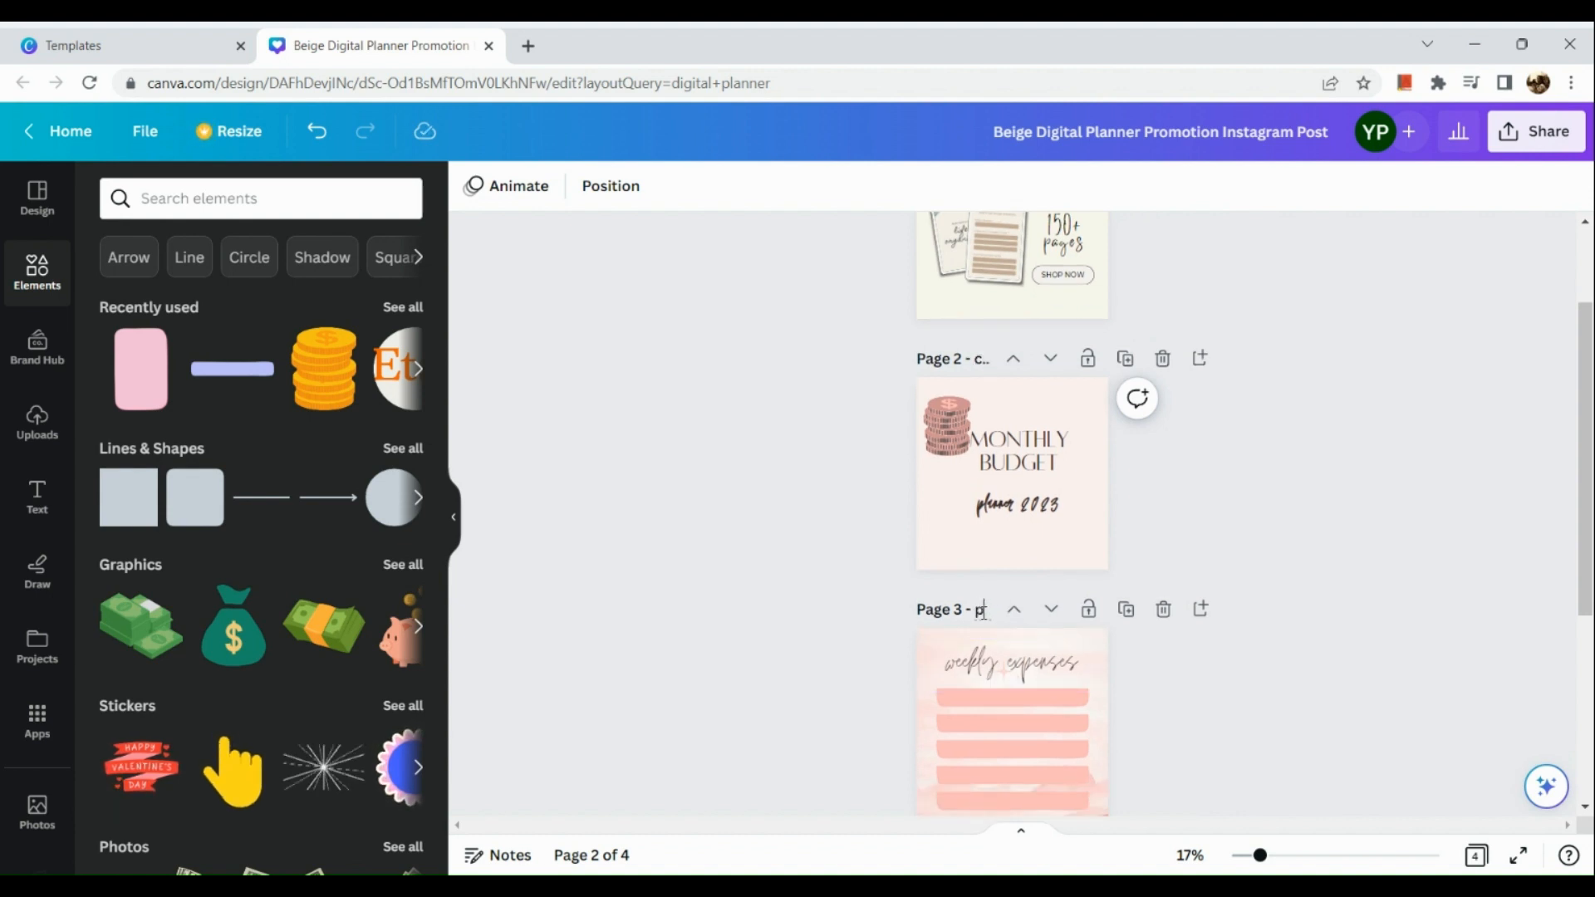
pyautogui.write('age')
pyautogui.scroll(-3, 982, 612)
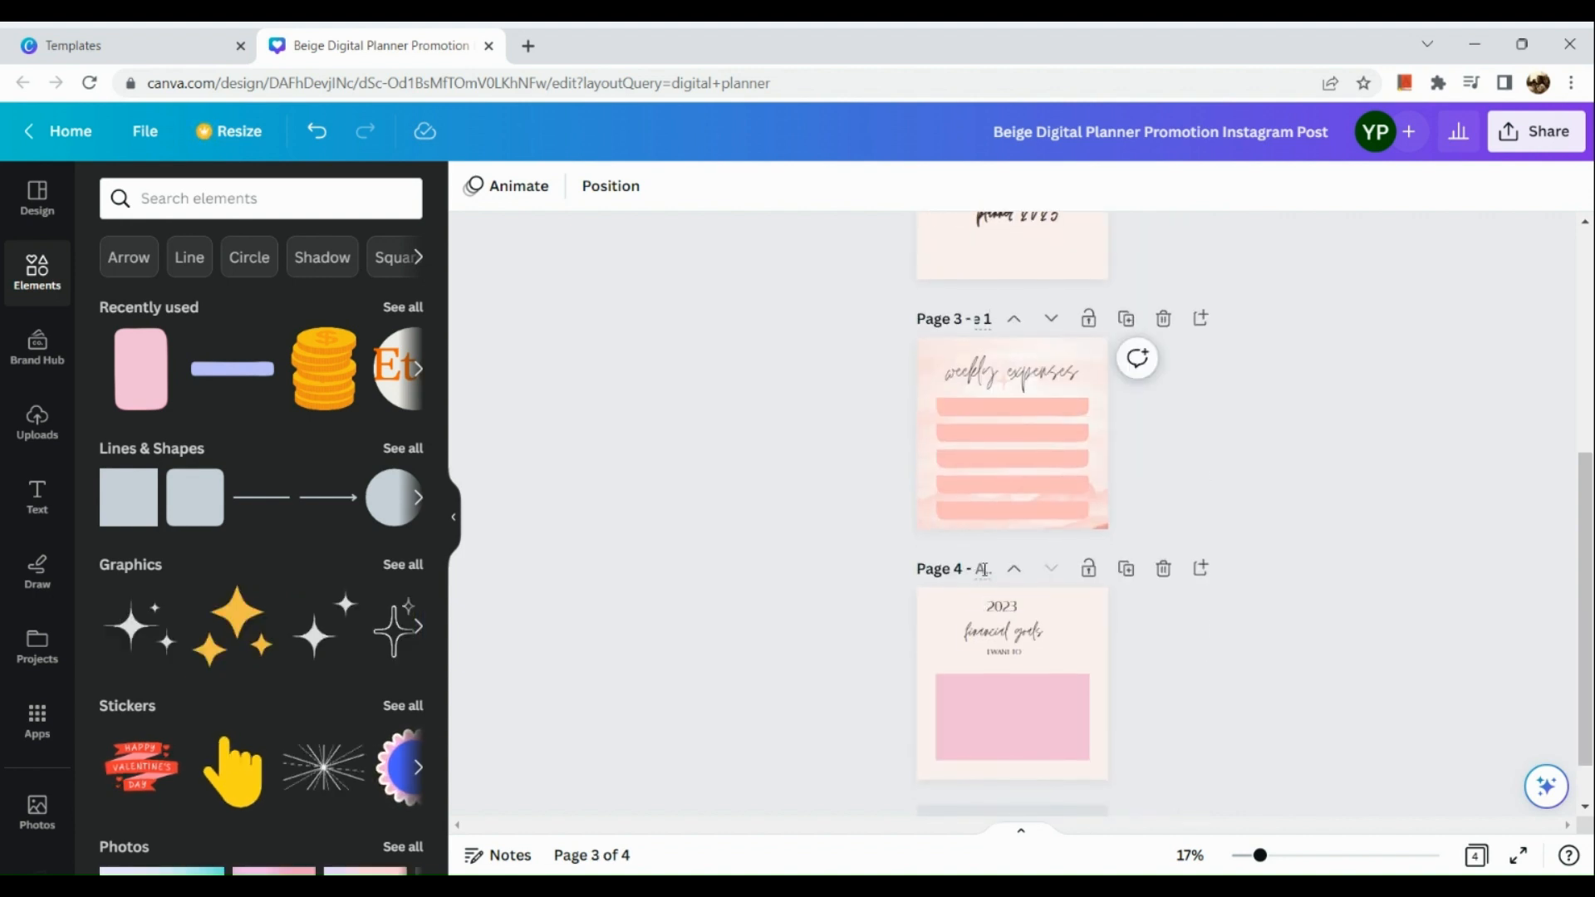
pyautogui.write('page')
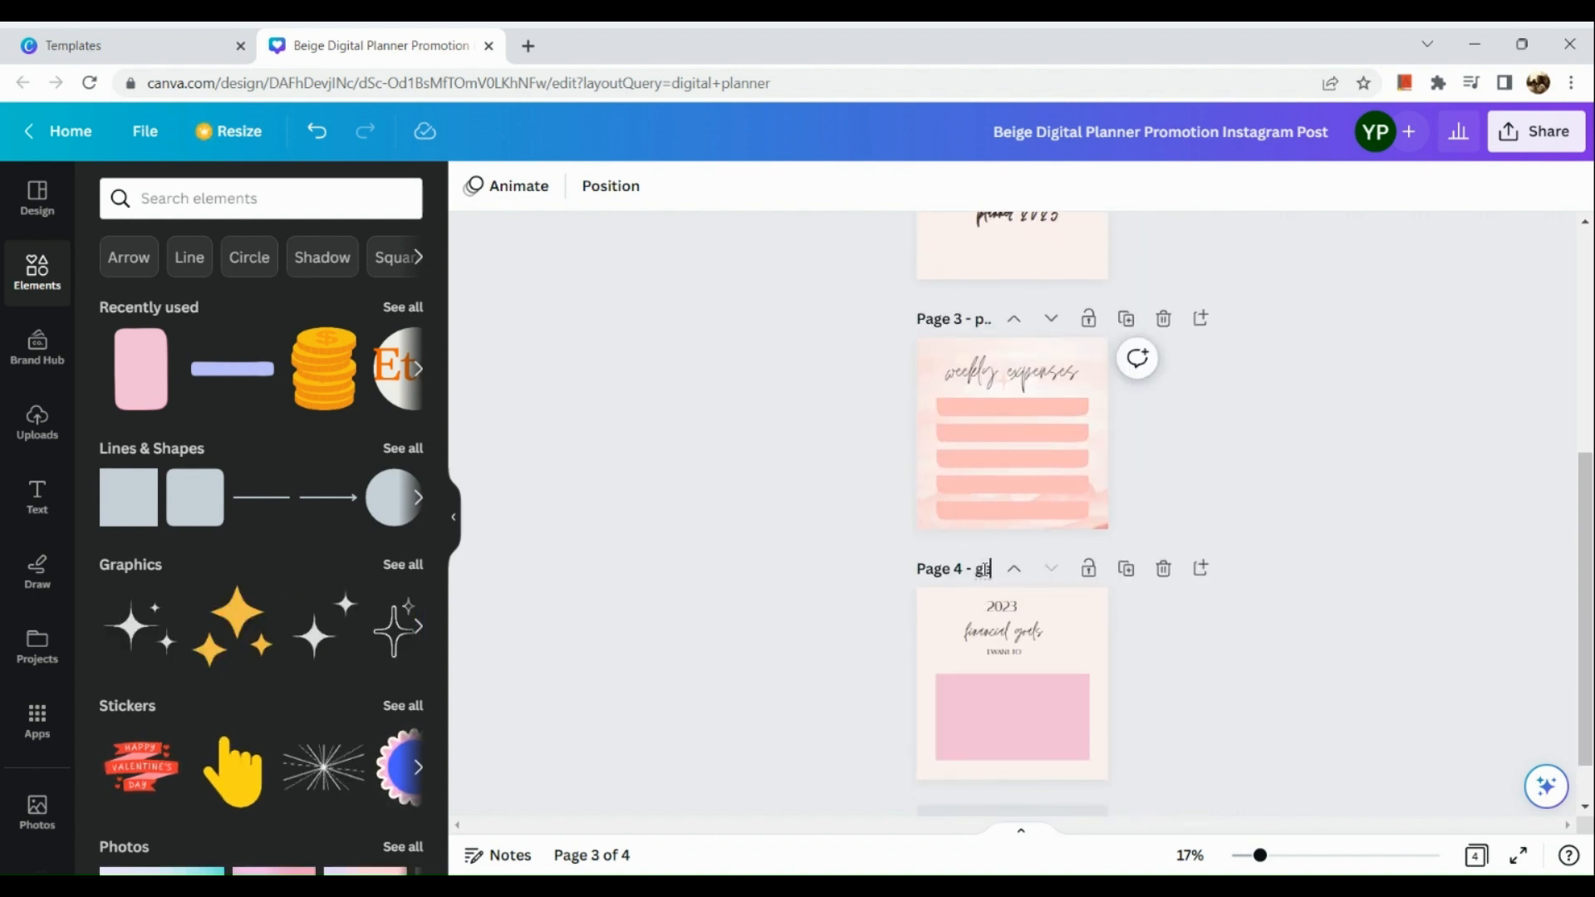
pyautogui.write(' 2')
# - In the Etsy listing editor, upload the exported digital budget planner image from the Downloads folder as the first listing photo
pyautogui.scroll(-1, 872, 637)
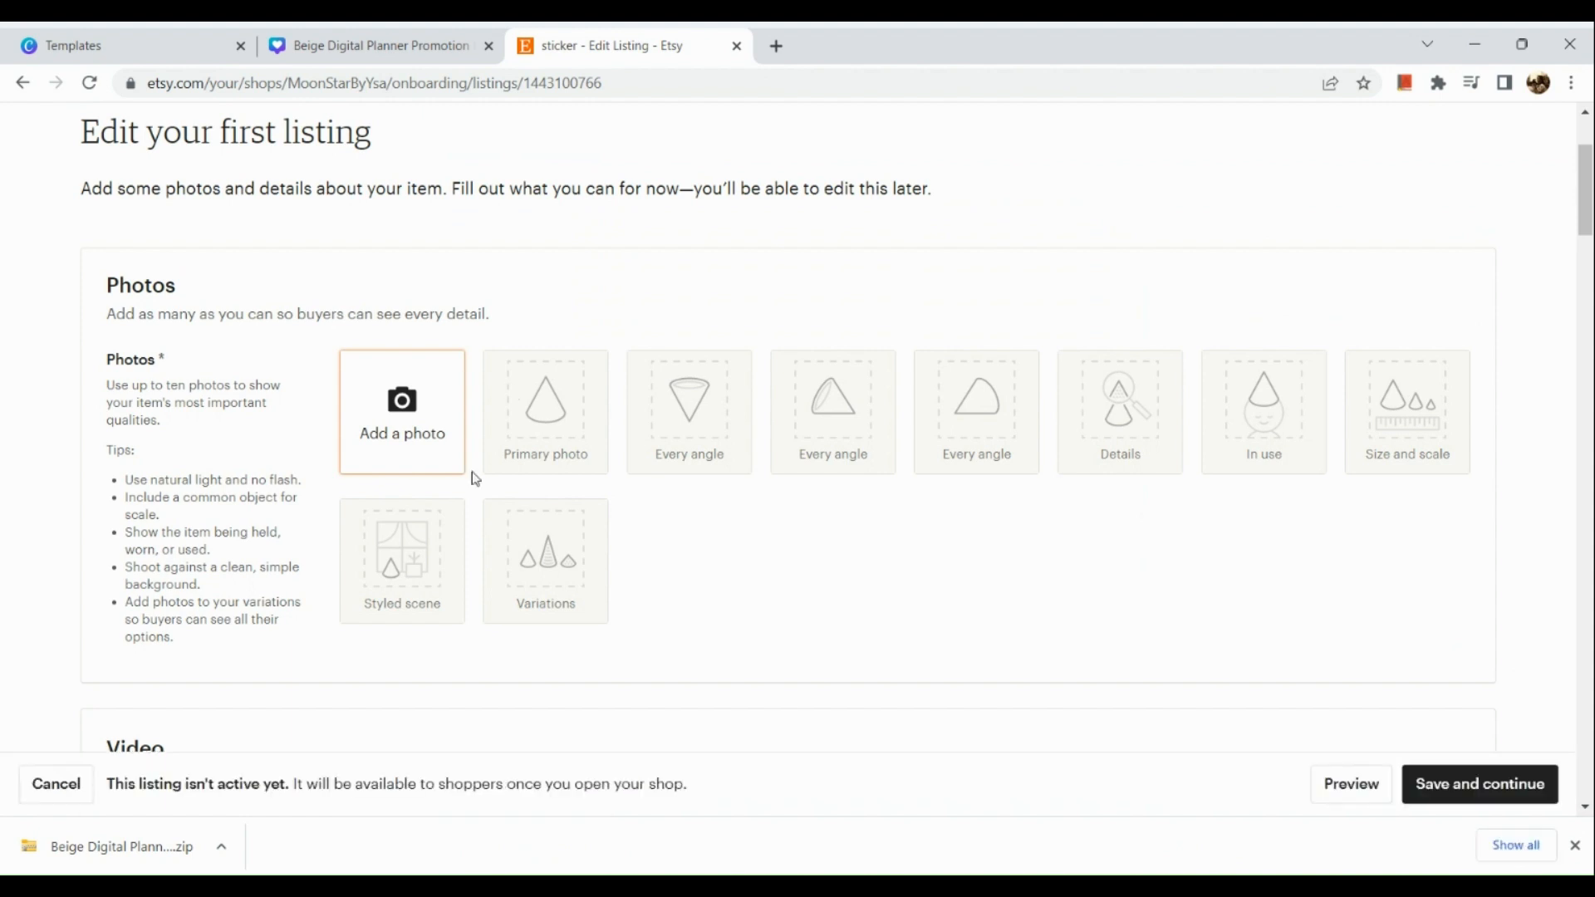
pyautogui.click(439, 422)
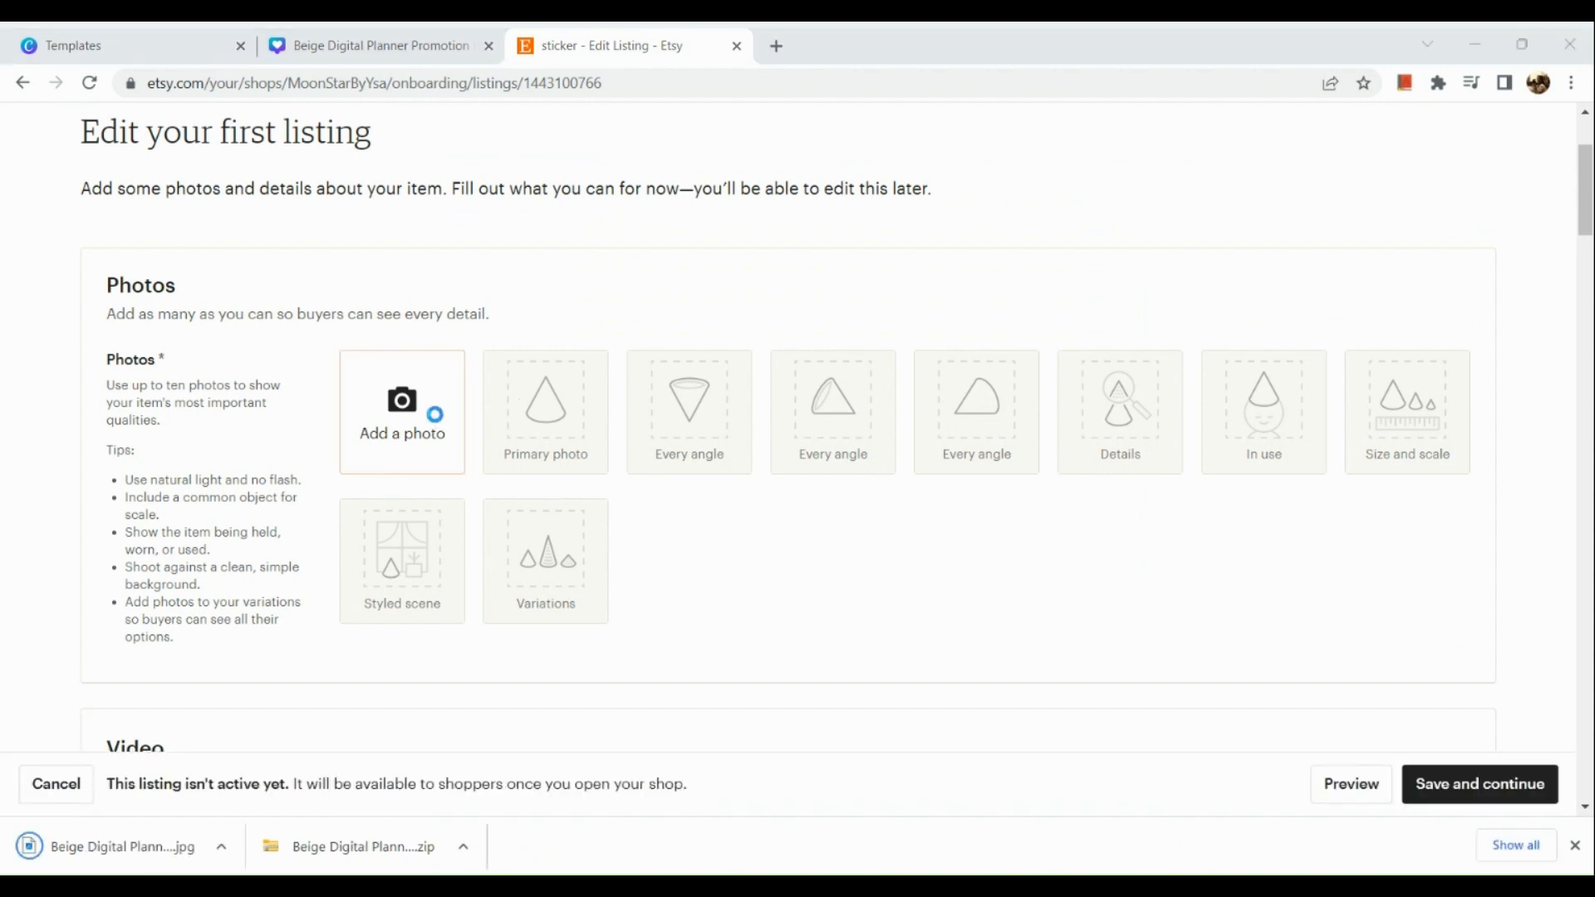
pyautogui.click(121, 491)
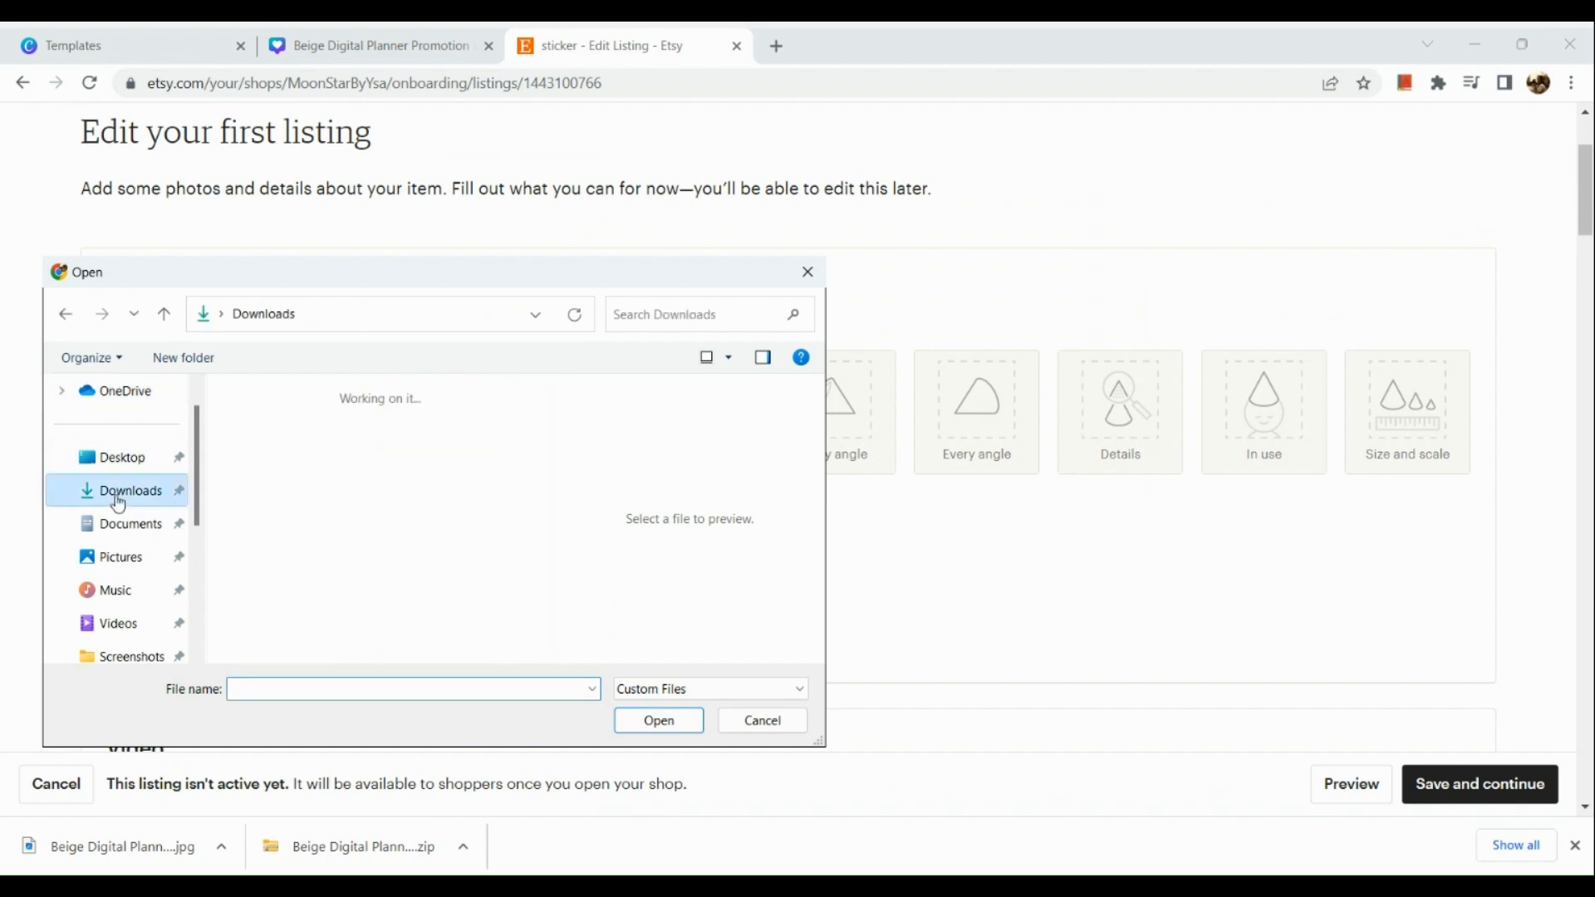
pyautogui.doubleClick(350, 467)
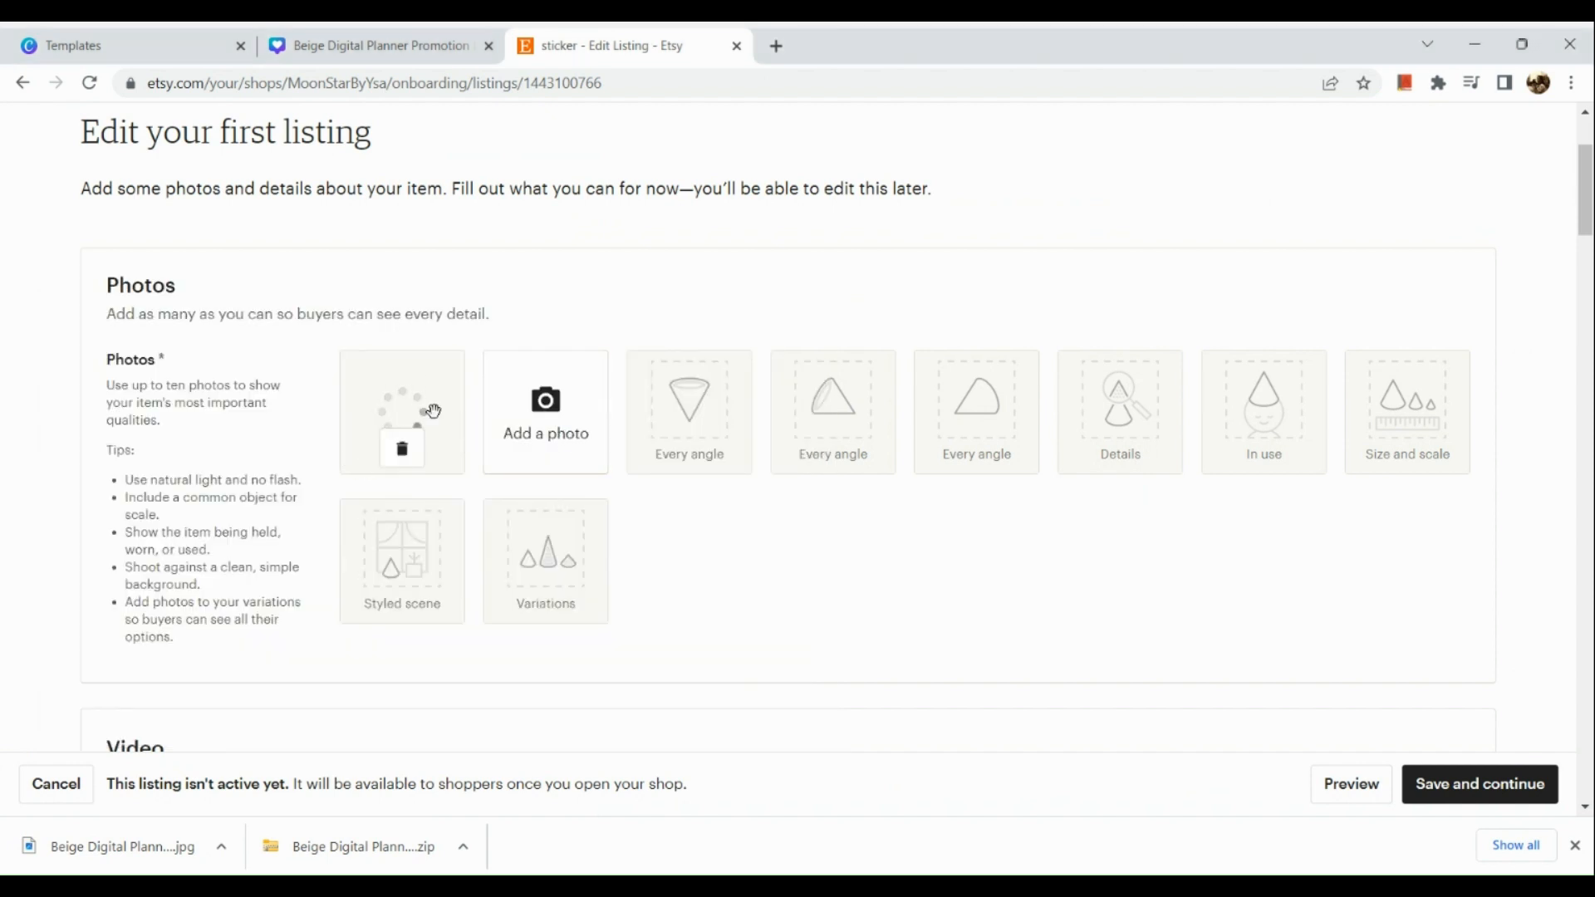
# - Review the listing form's photo, thumbnail, video, title, category and item attribute sections
pyautogui.scroll(-5, 433, 411)
pyautogui.scroll(3, 435, 412)
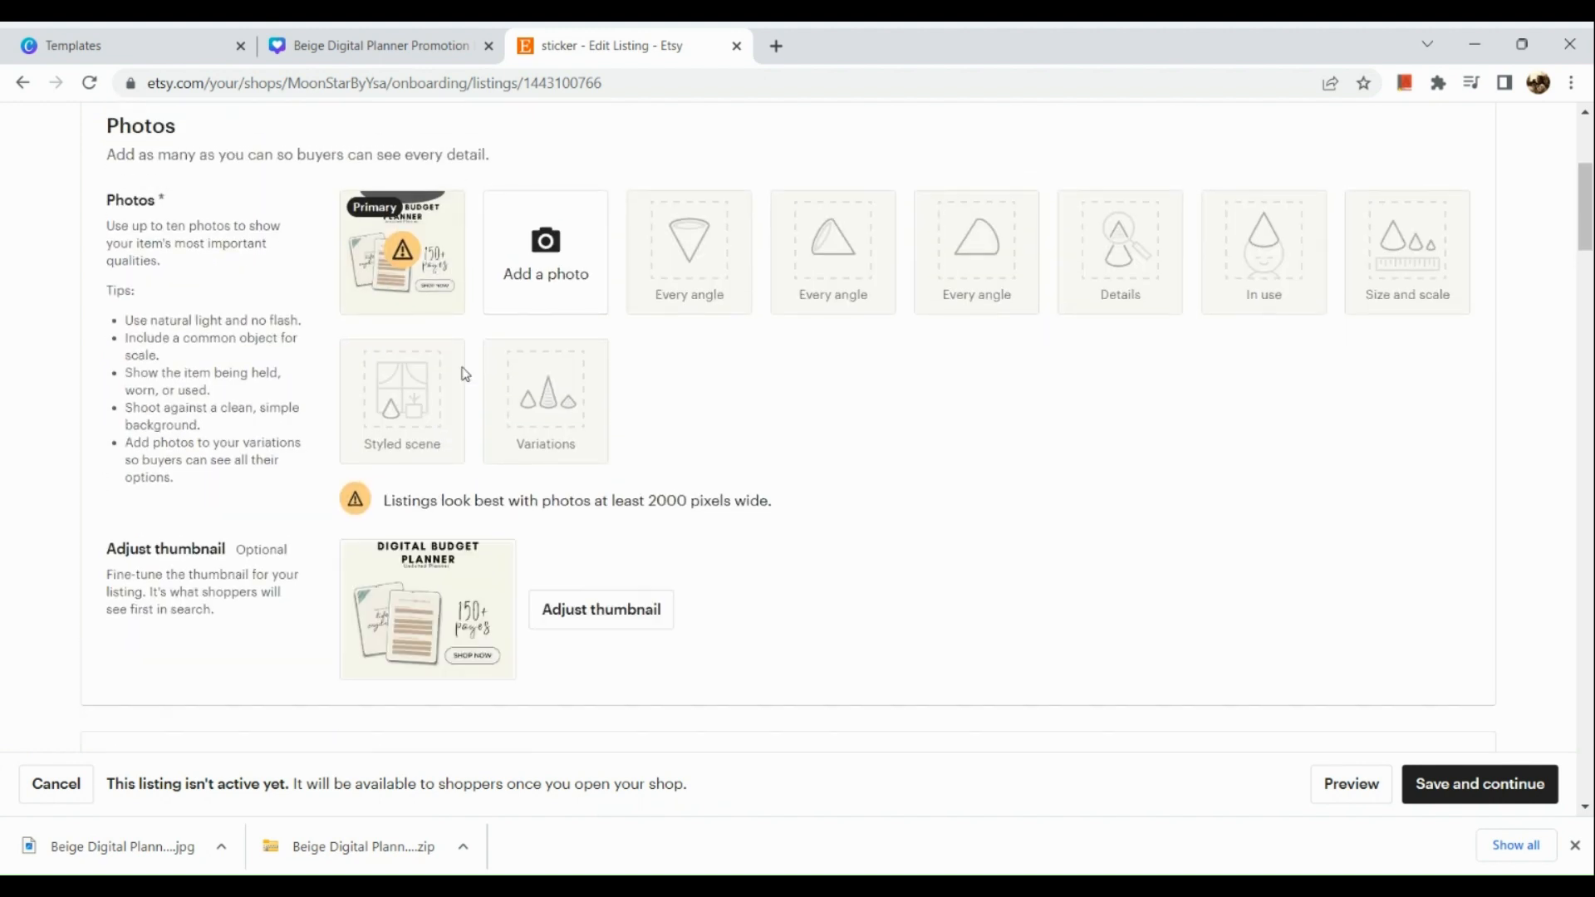
pyautogui.scroll(3, 561, 225)
pyautogui.scroll(-3, 562, 225)
pyautogui.scroll(-1, 507, 496)
pyautogui.scroll(-6, 507, 496)
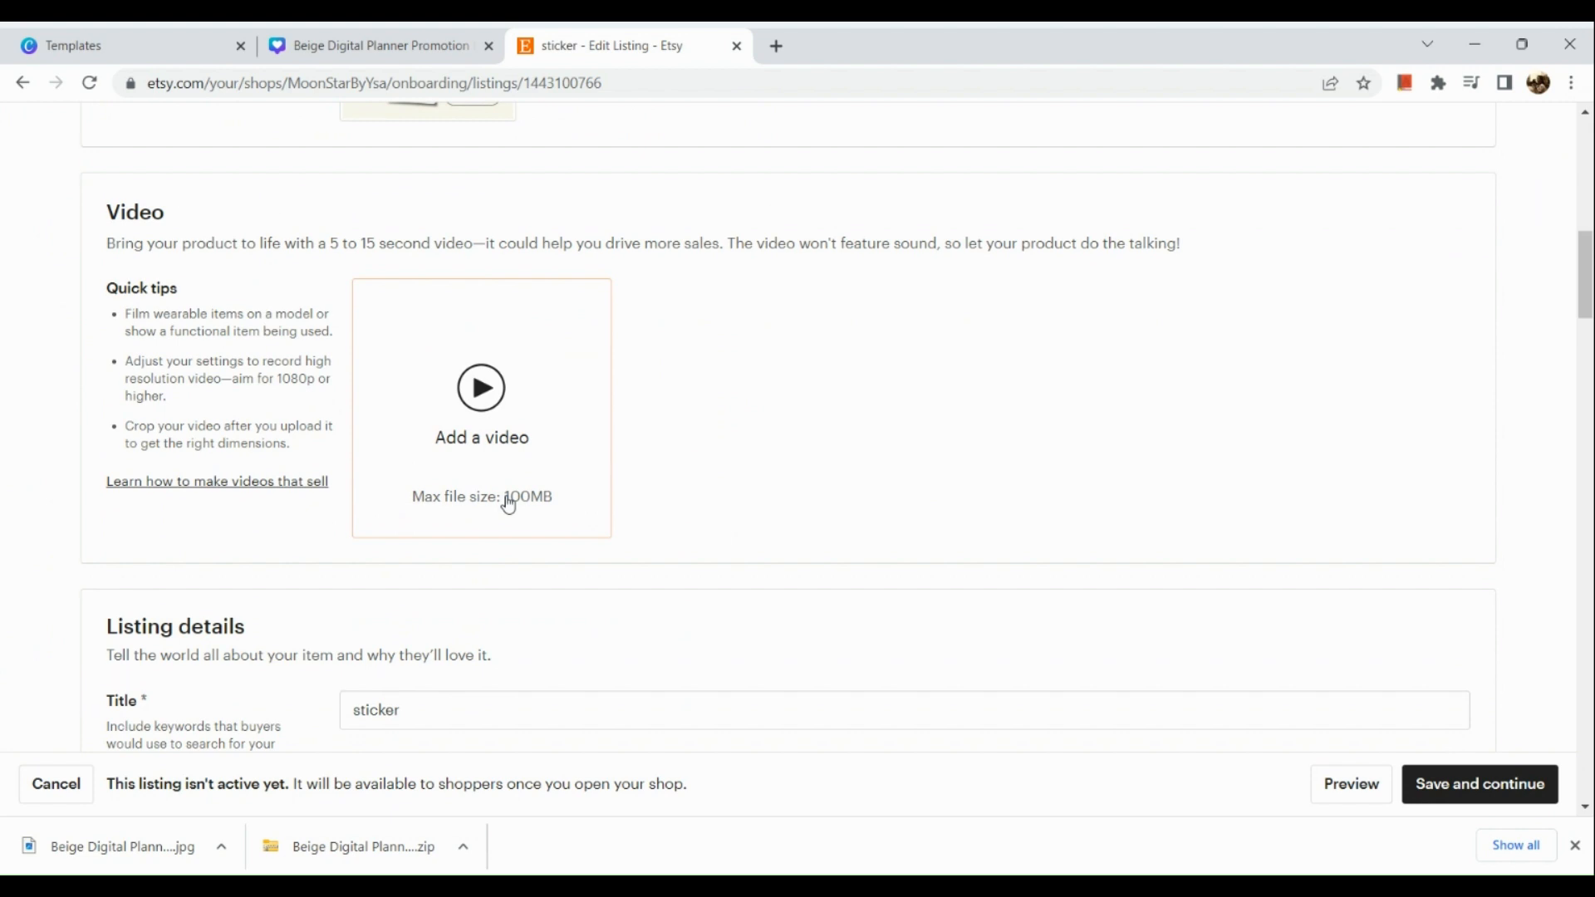
pyautogui.scroll(-8, 506, 502)
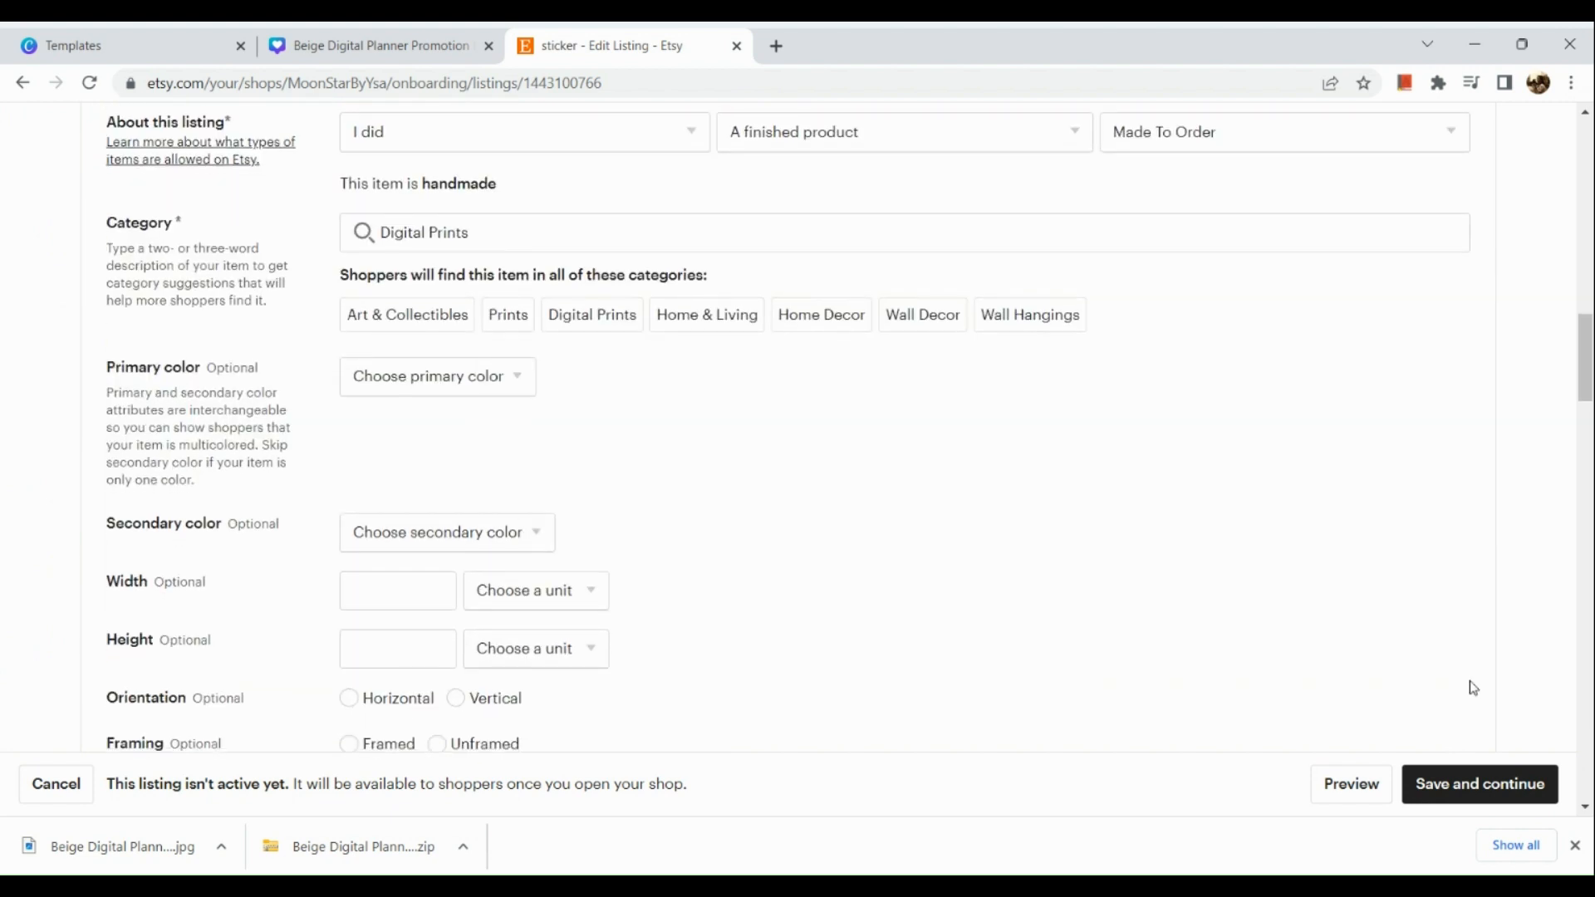
pyautogui.scroll(3, 1531, 760)
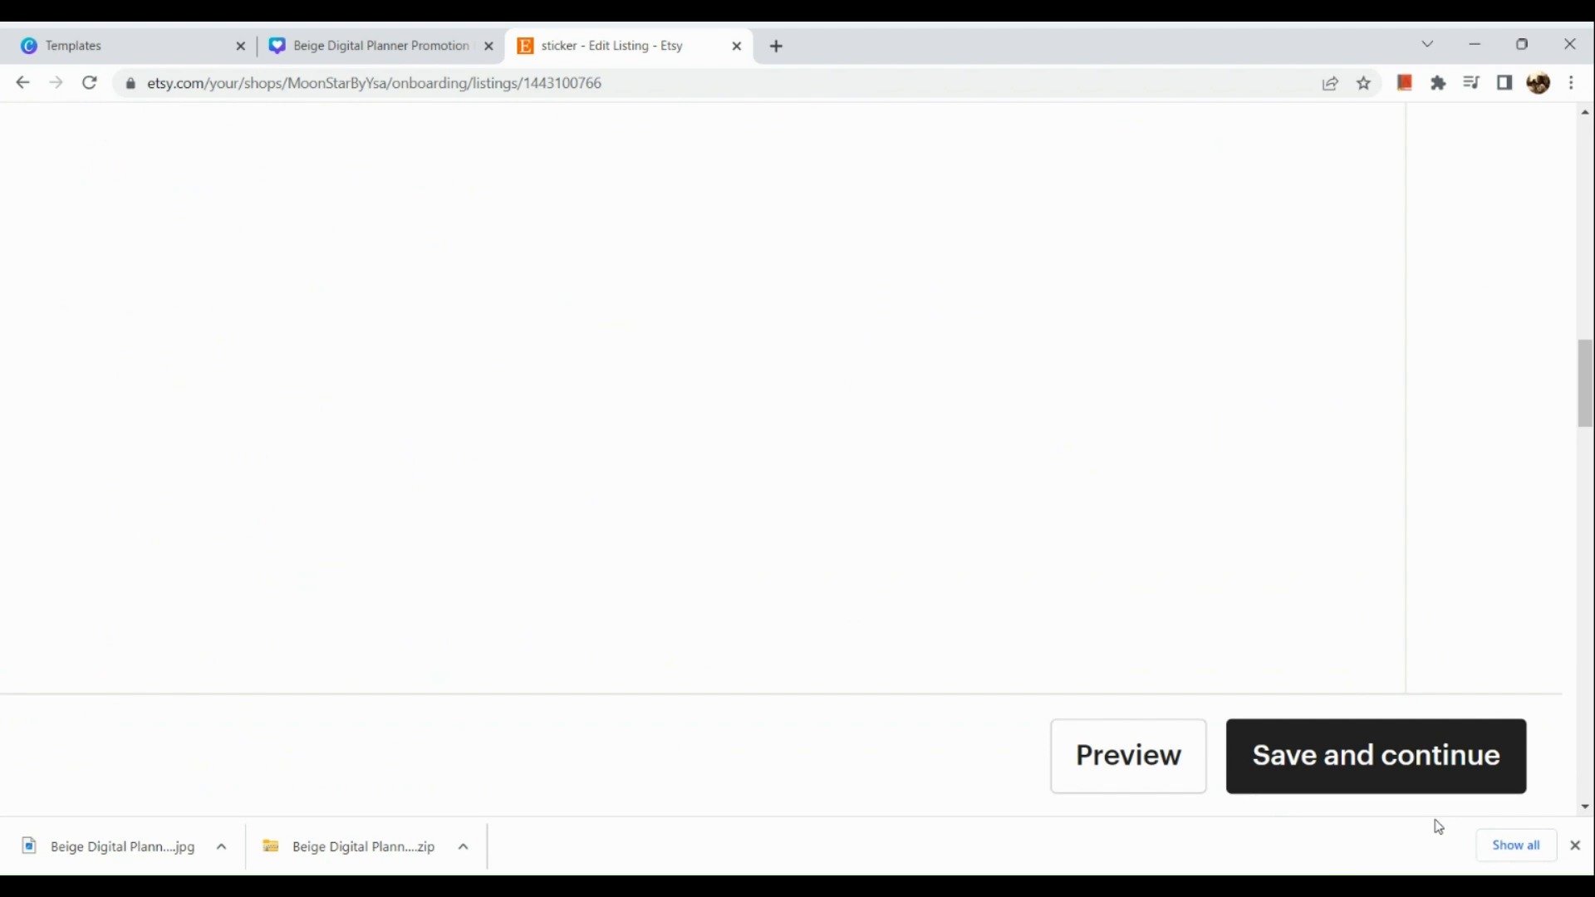
pyautogui.scroll(-5, 1387, 665)
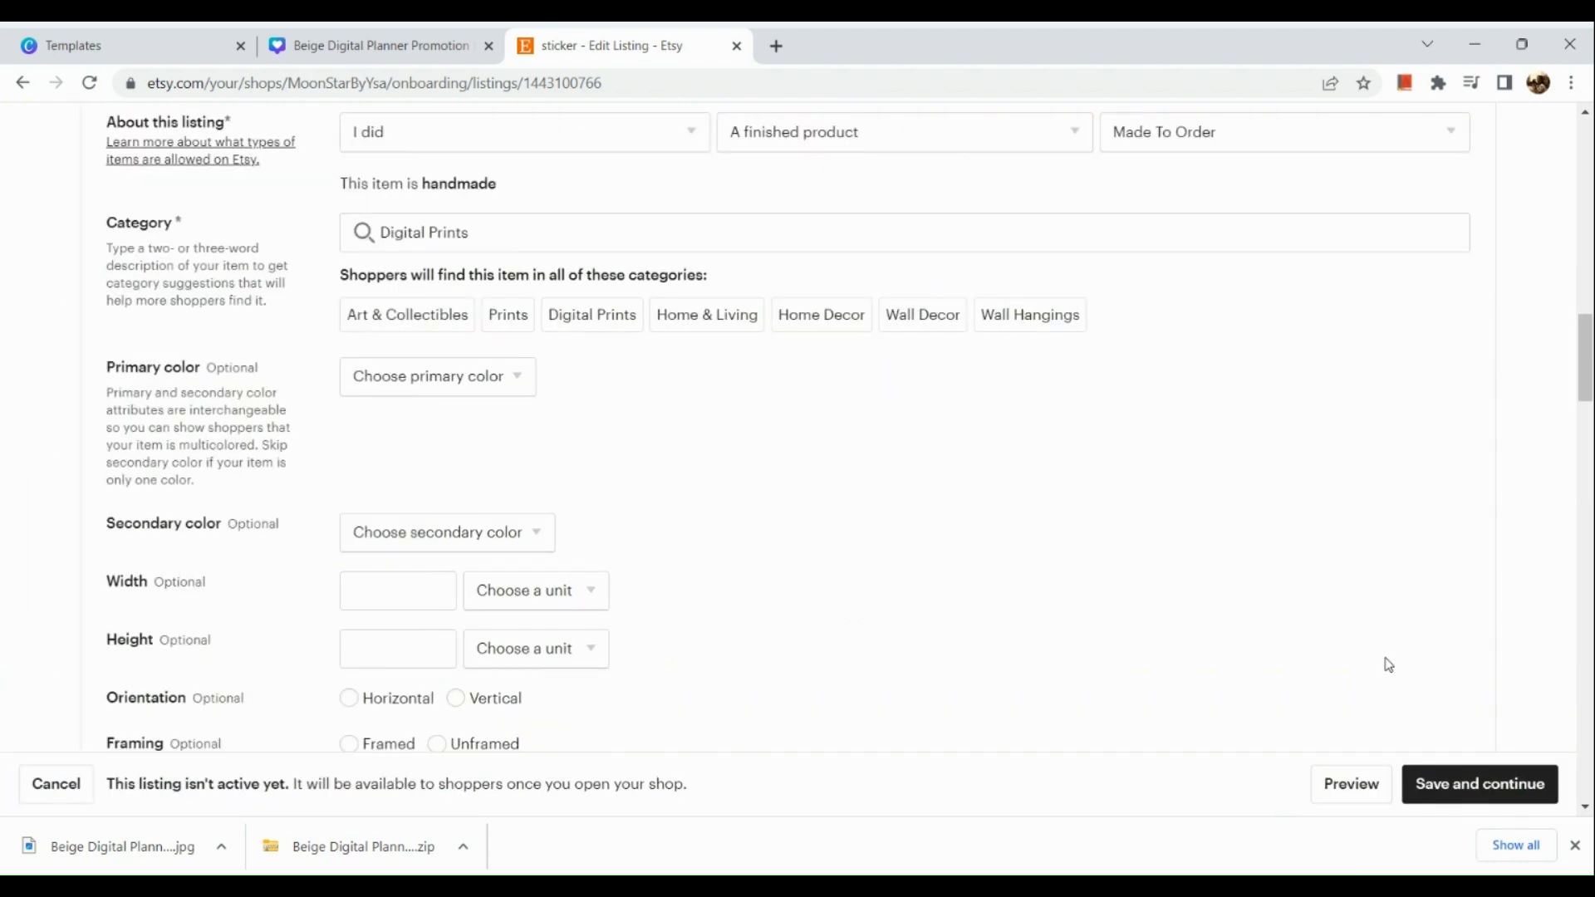